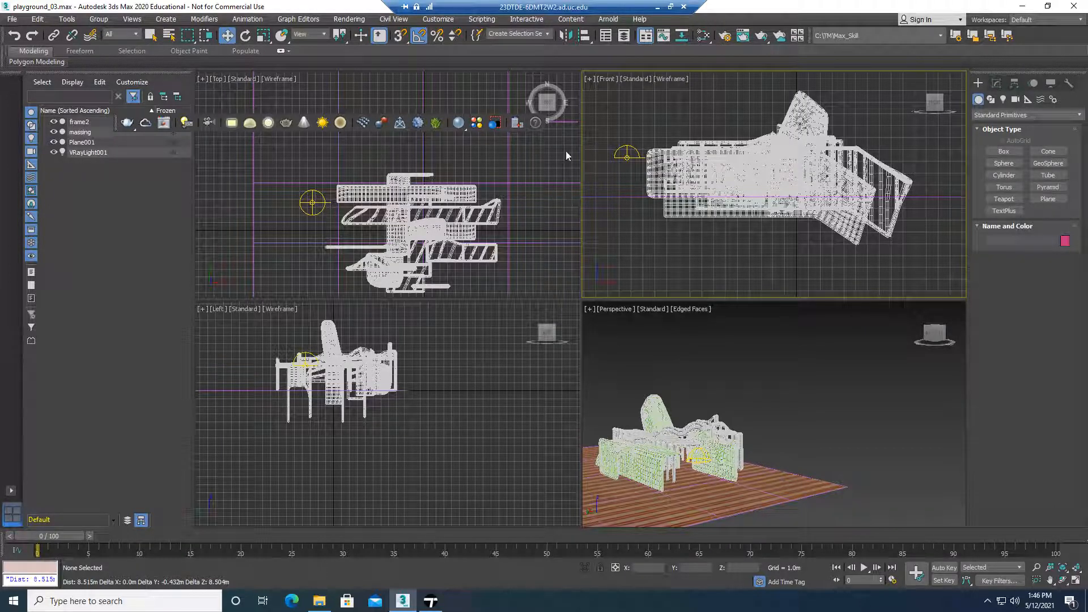
# Minimize the remote desktop session and bring the Chrome window with the Twinmotion plugins page onto this screen, maximized
pyautogui.click(657, 7)
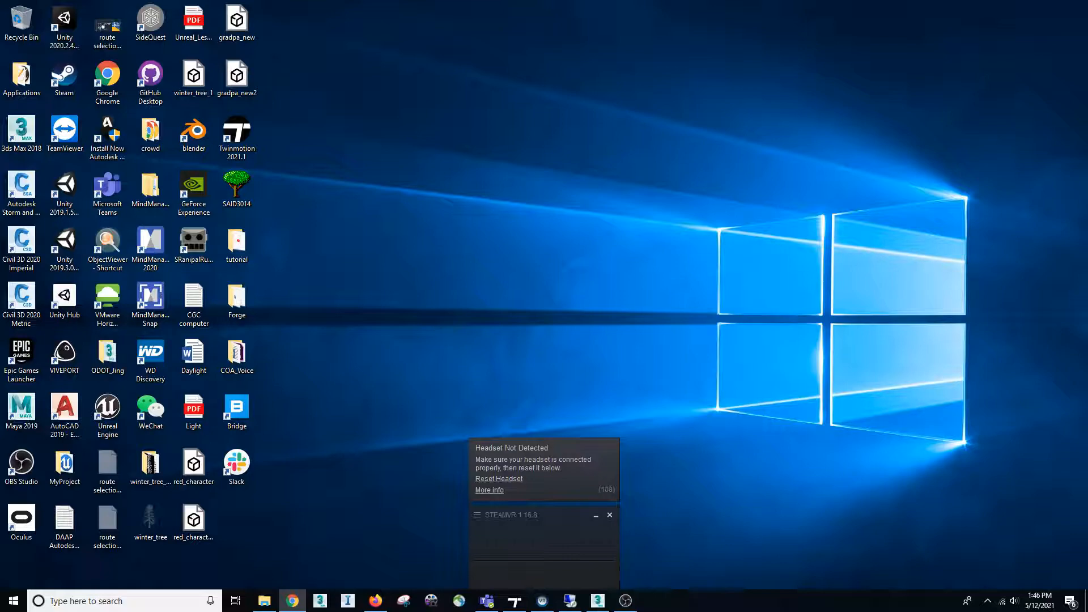
pyautogui.moveTo(1087, 113); pyautogui.dragTo(601, 117)
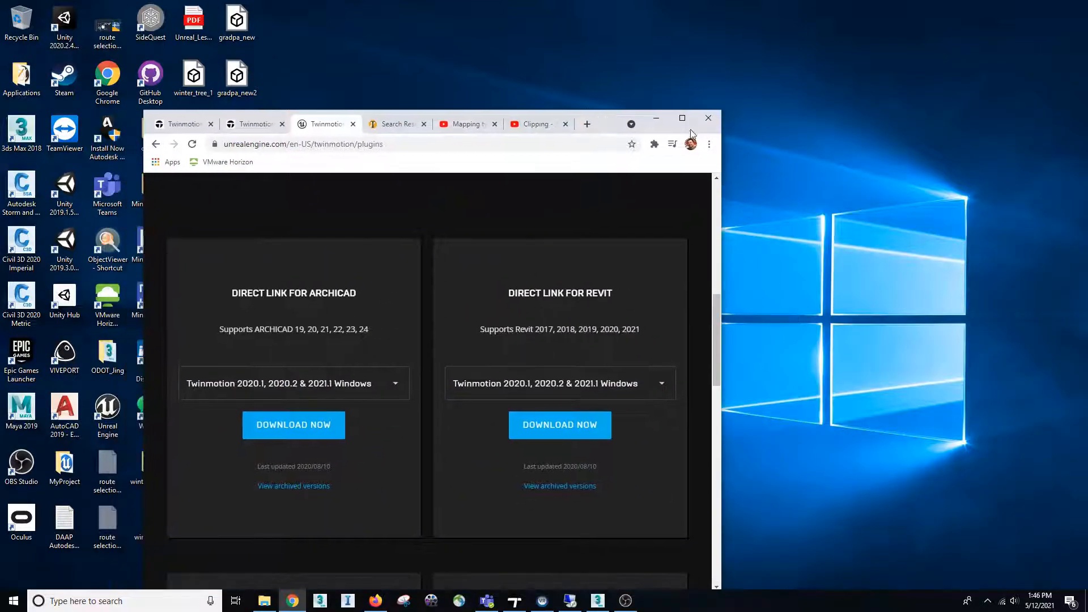
pyautogui.click(686, 118)
# Look over the Twinmotion Direct Link plugins page from its address and heading to the download cards
pyautogui.scroll(9, 1002, 265)
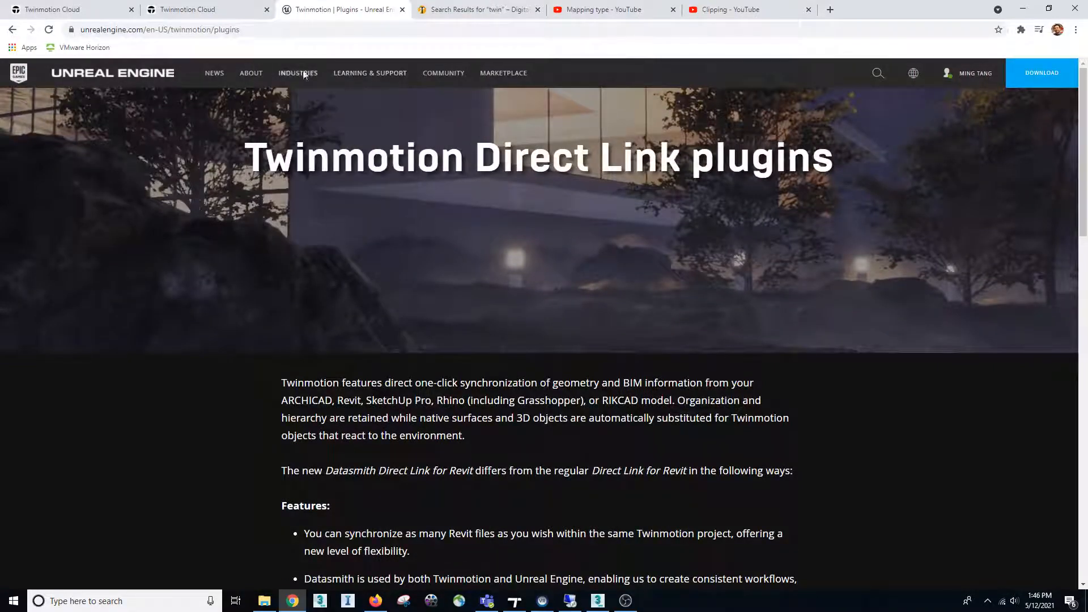
pyautogui.click(265, 30)
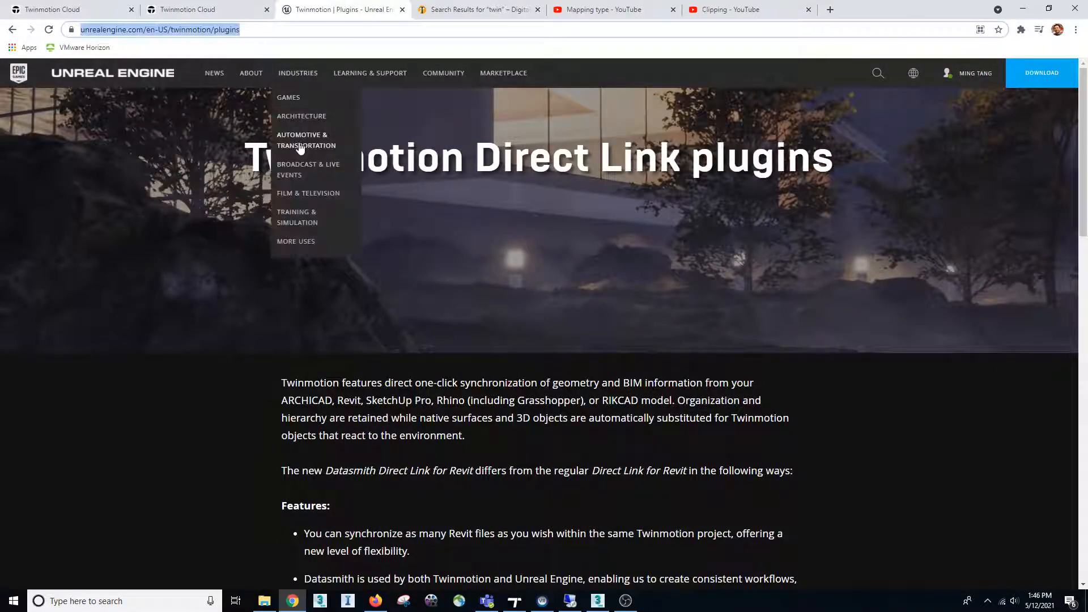
pyautogui.click(544, 311)
pyautogui.scroll(-6, 544, 311)
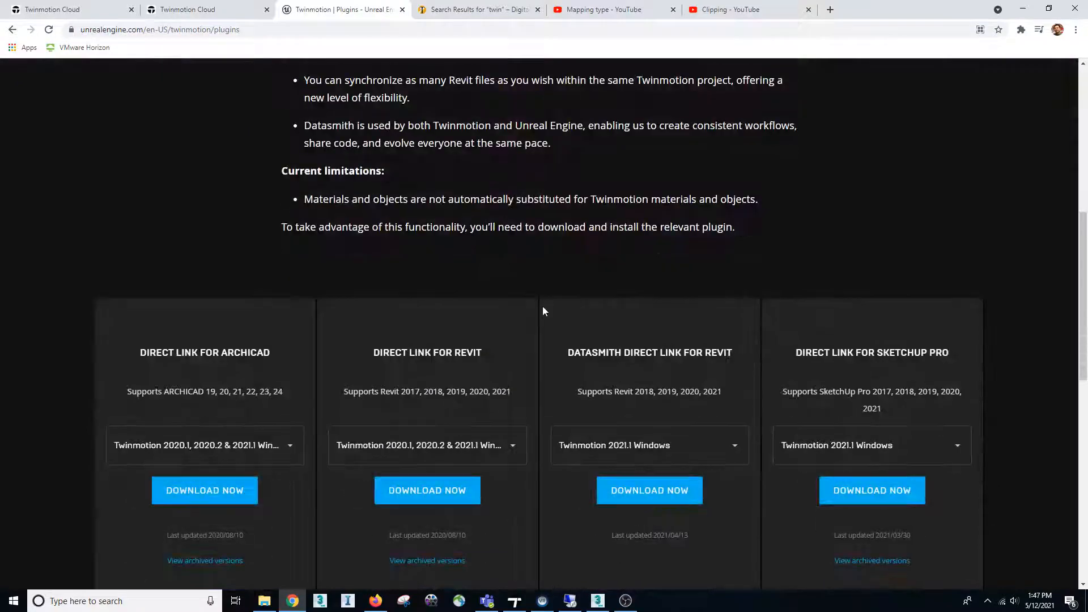
pyautogui.scroll(8, 439, 268)
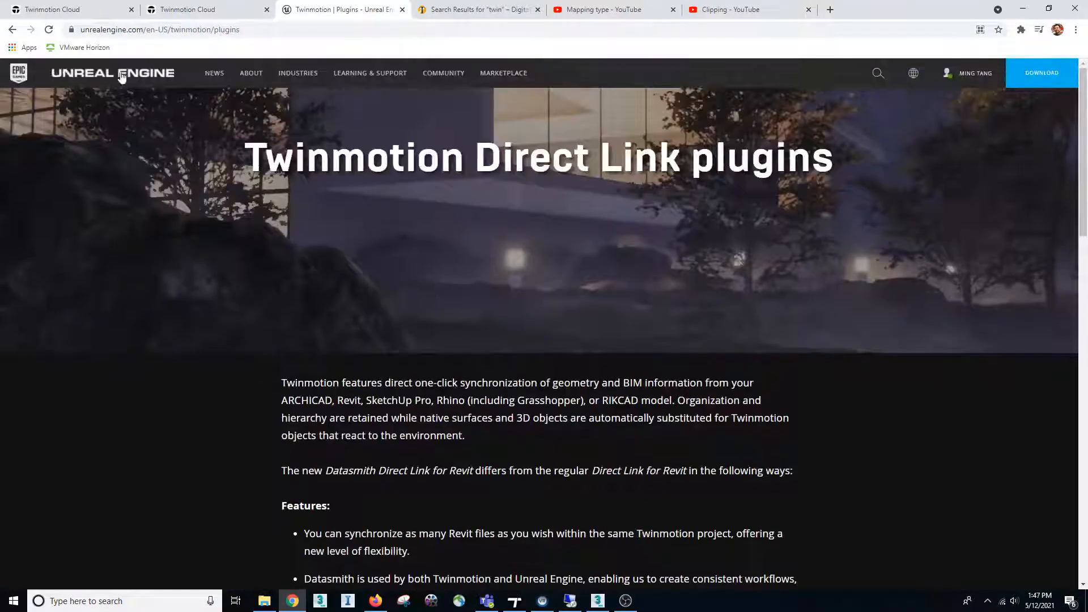
# Return to the main Twinmotion product page and review its plugins, community support, case studies and feature sections
pyautogui.click(12, 30)
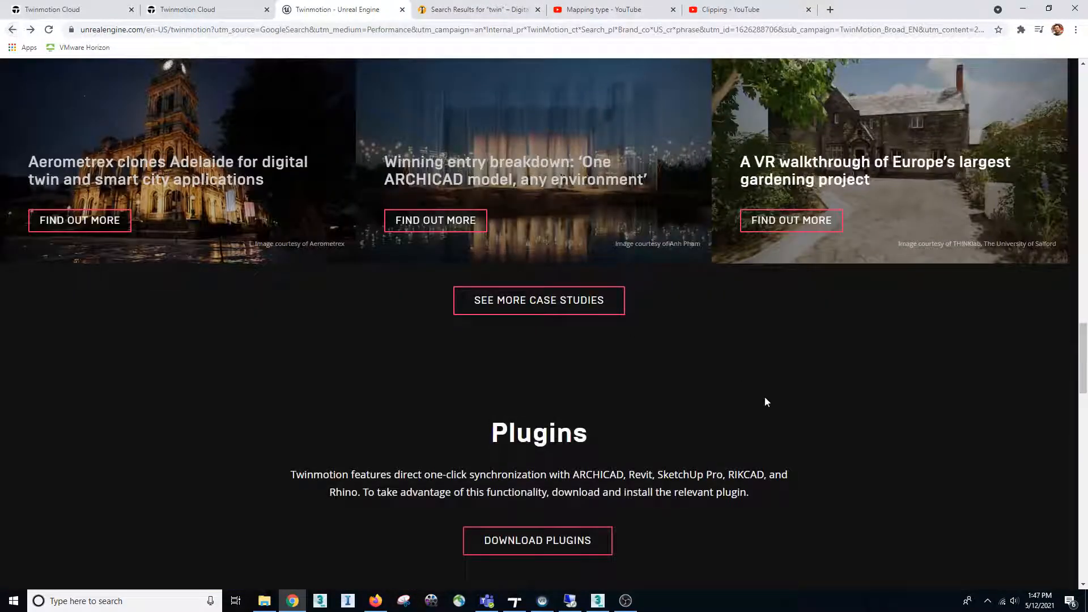
pyautogui.scroll(-8, 765, 400)
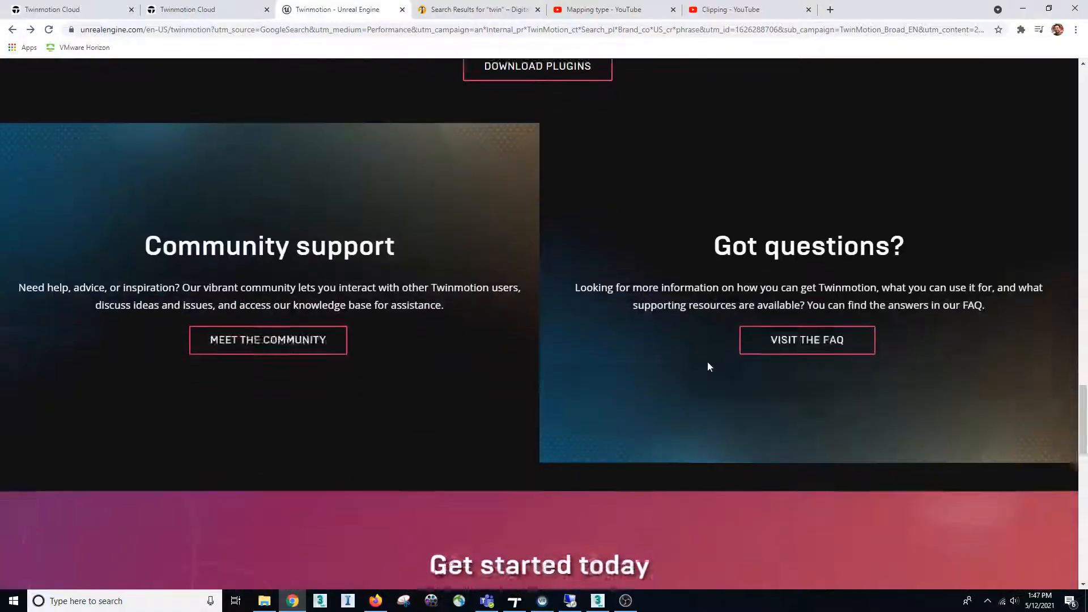
pyautogui.scroll(-8, 707, 366)
pyautogui.scroll(7, 708, 366)
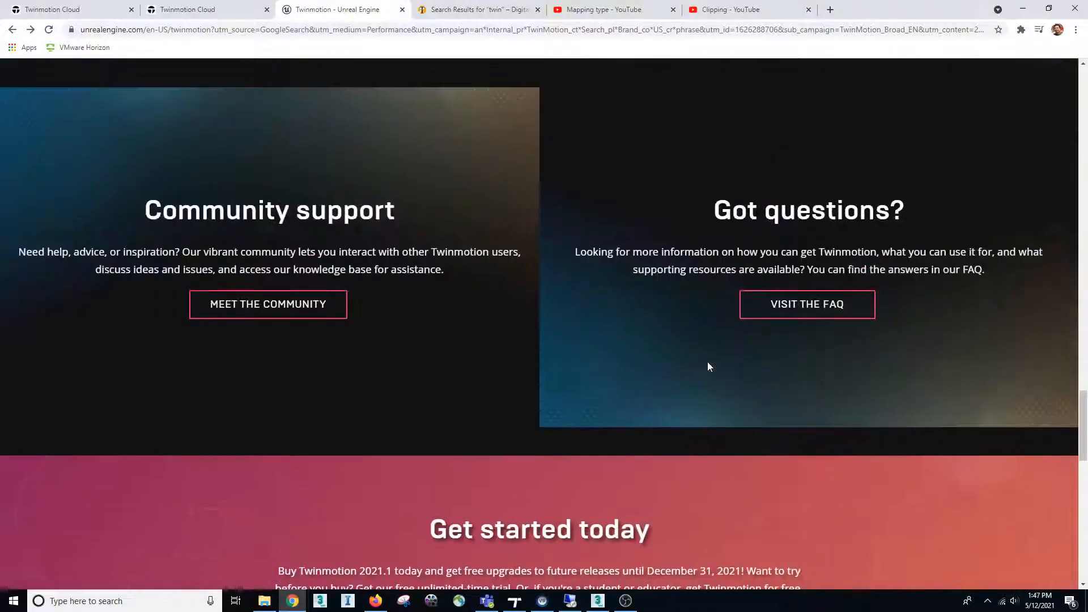
pyautogui.scroll(10, 707, 366)
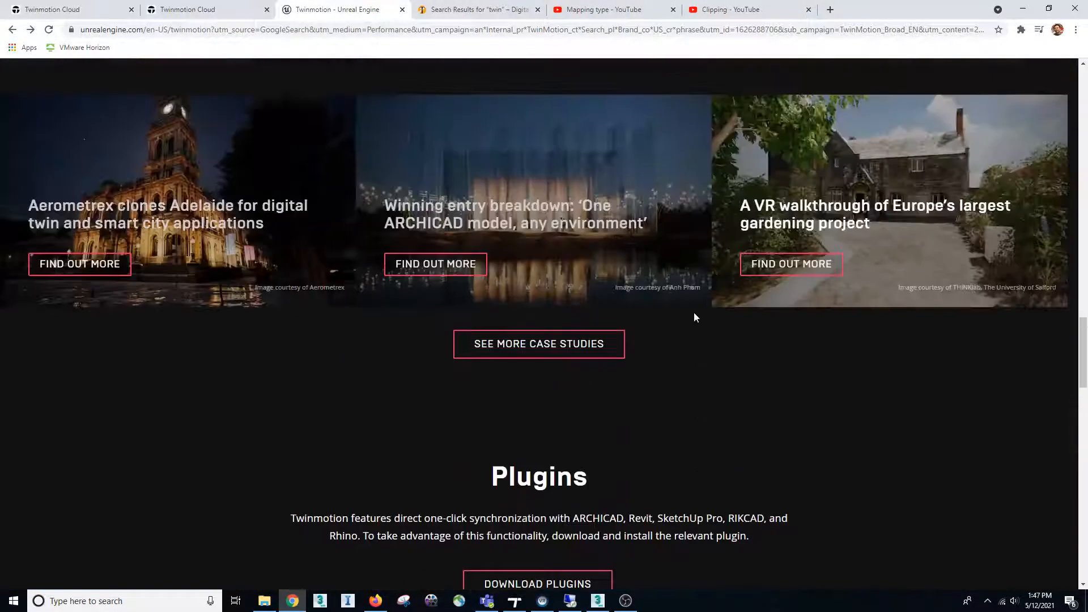
pyautogui.scroll(9, 695, 317)
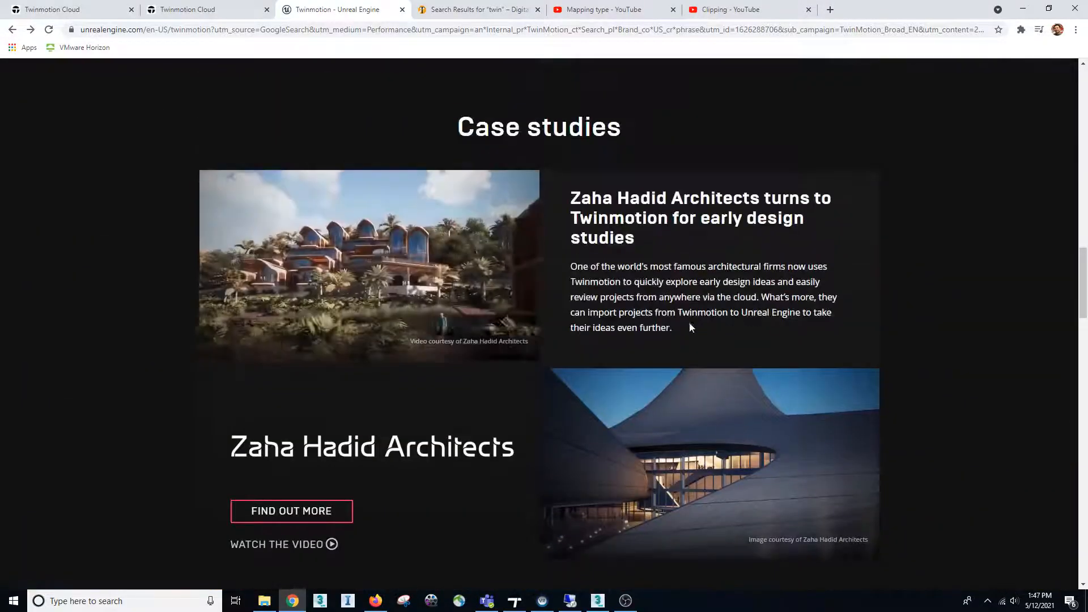
pyautogui.scroll(7, 690, 327)
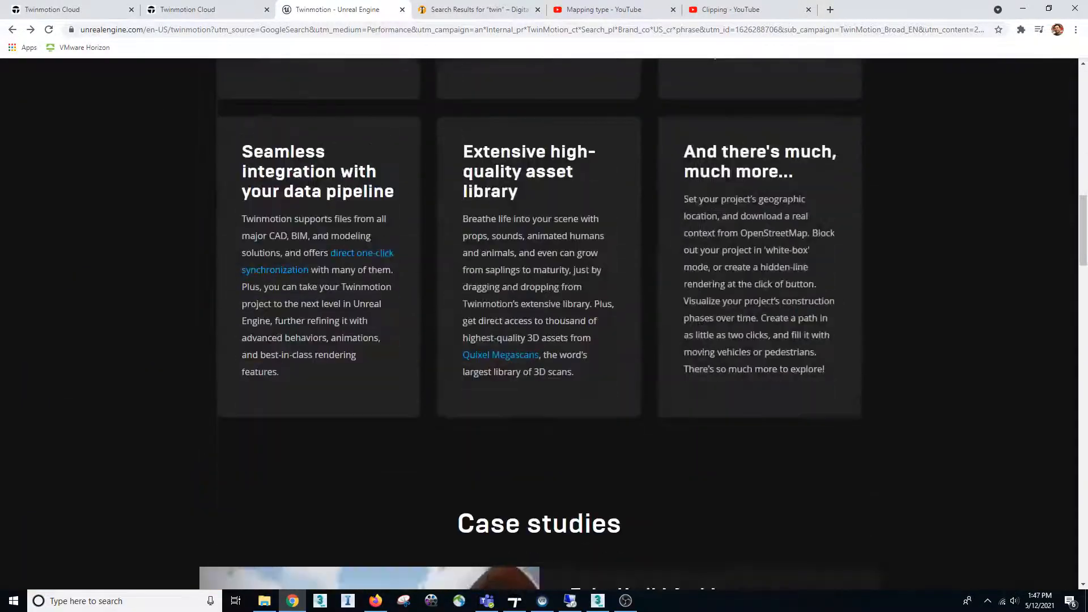
pyautogui.scroll(18, 171, 232)
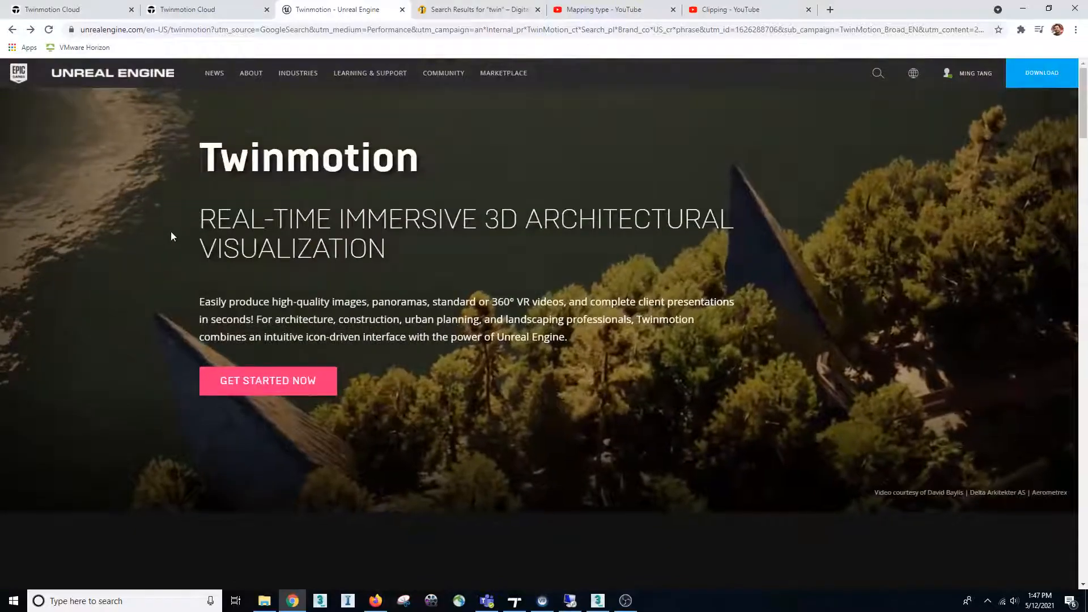
# Find the Plugins section on the Twinmotion product page and open its plugin download page
pyautogui.scroll(-9, 617, 365)
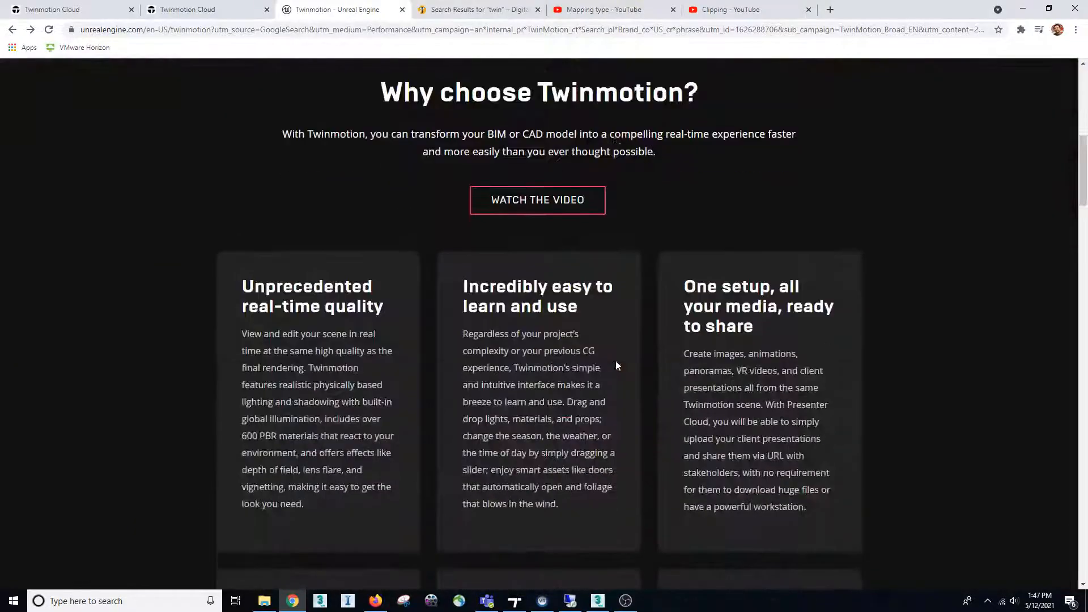
pyautogui.scroll(-10, 601, 382)
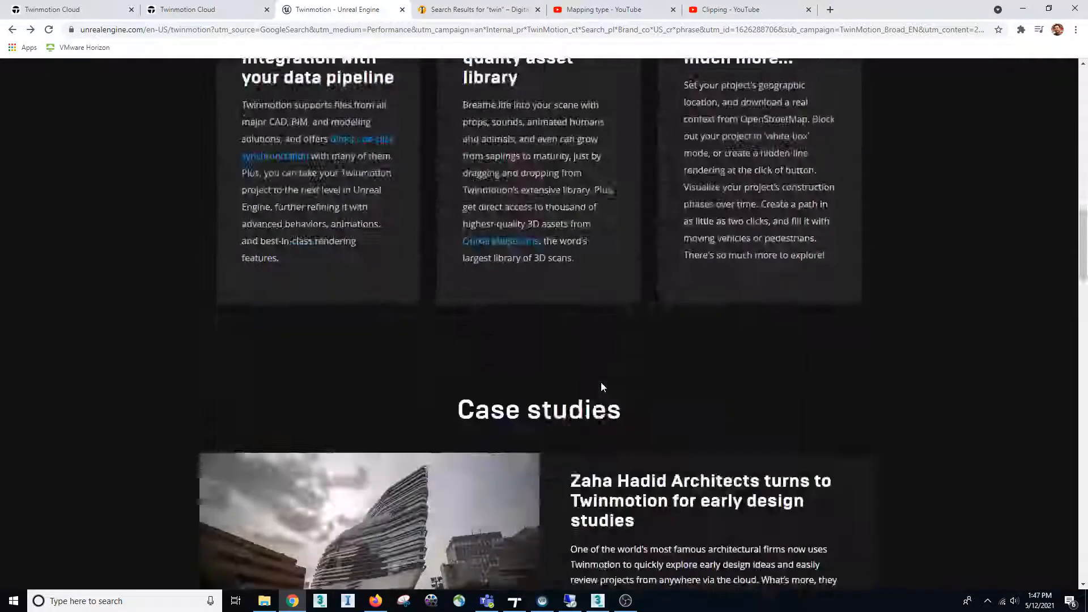
pyautogui.scroll(-12, 600, 383)
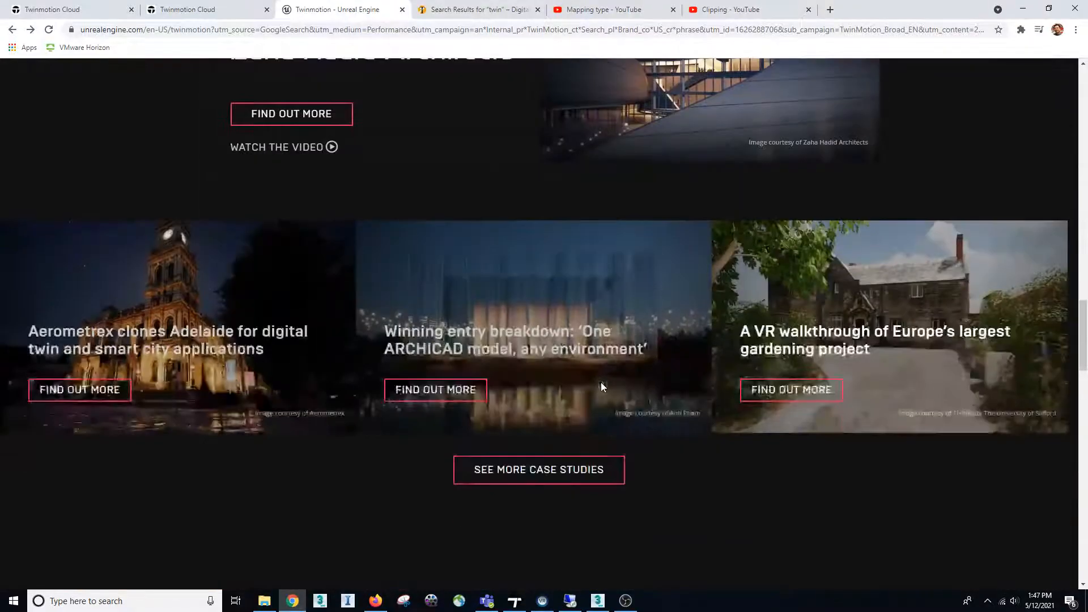
pyautogui.scroll(-7, 600, 382)
pyautogui.click(572, 315)
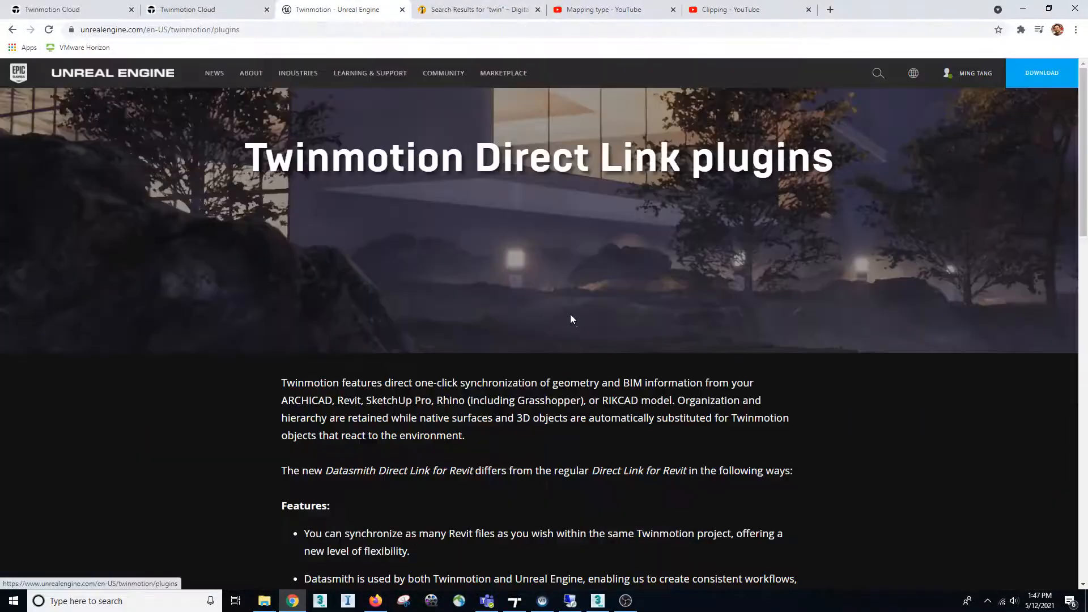
# Examine the Direct Link plugins for ARCHICAD, Revit, SketchUp Pro, Rhino and RIKCAD, including supported versions, features and current limitations
pyautogui.scroll(-10, 576, 365)
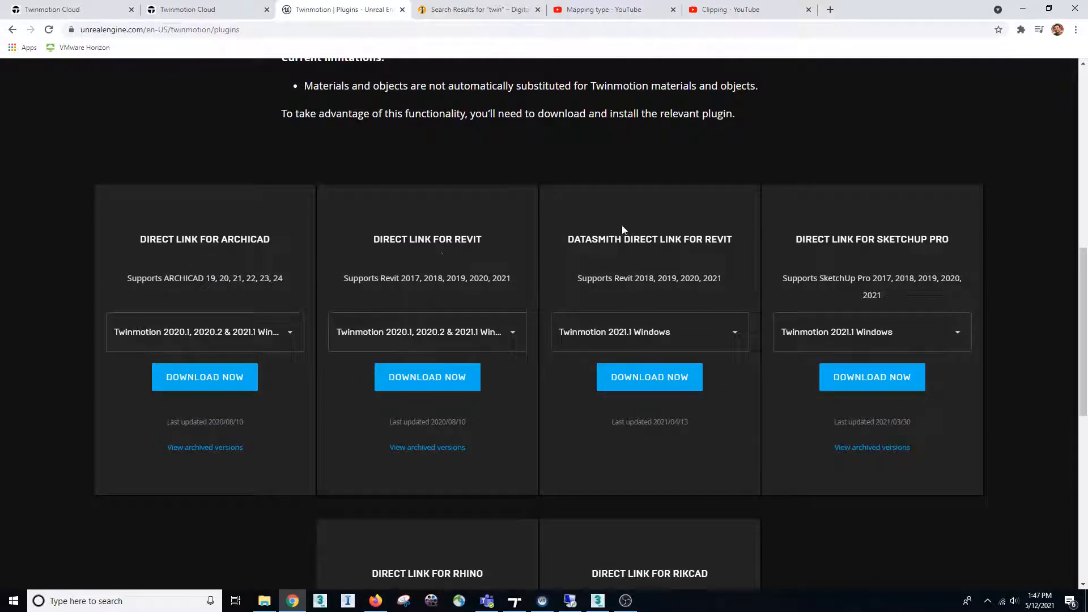
pyautogui.scroll(-2, 591, 445)
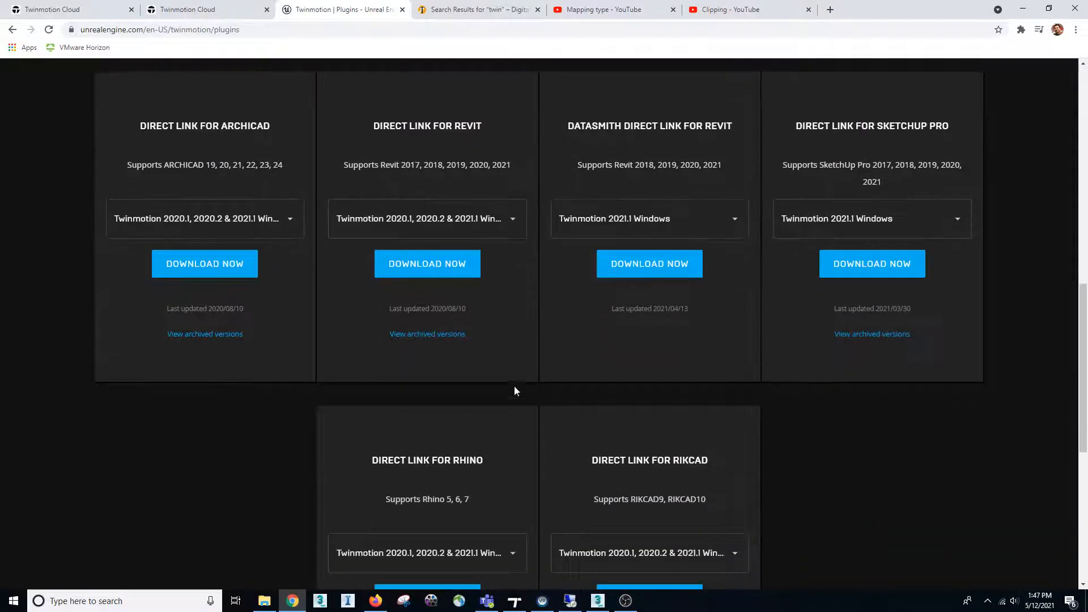
pyautogui.scroll(2, 580, 380)
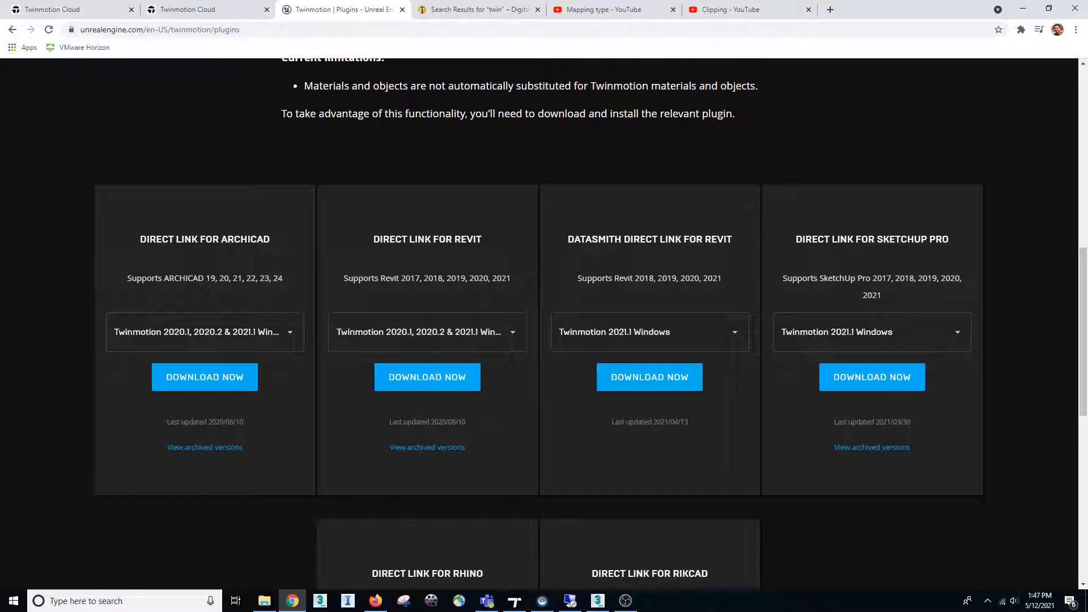
pyautogui.scroll(1, 667, 253)
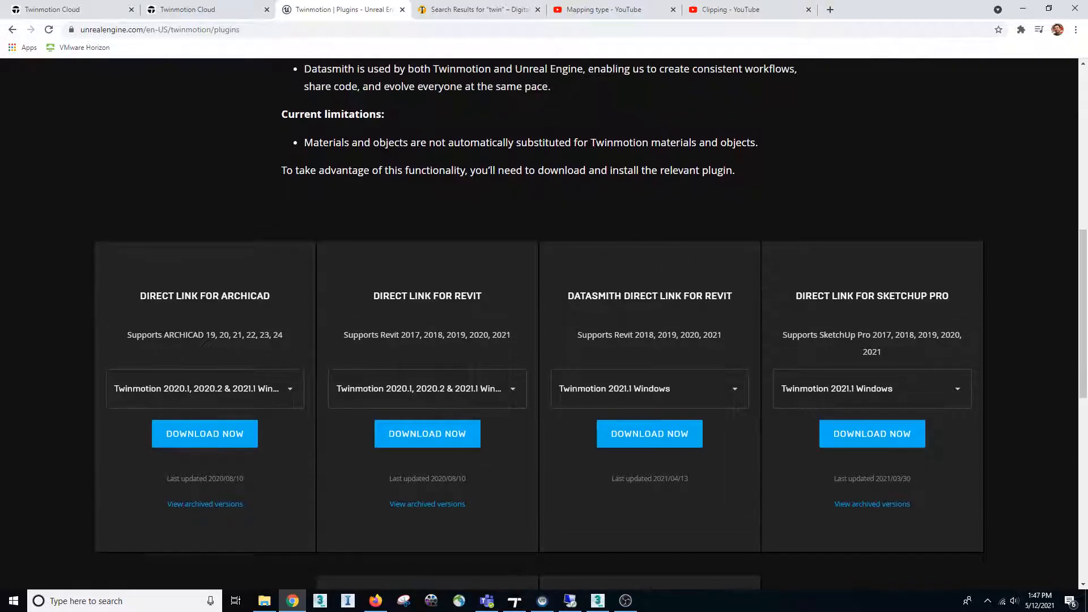
pyautogui.scroll(-1, 700, 378)
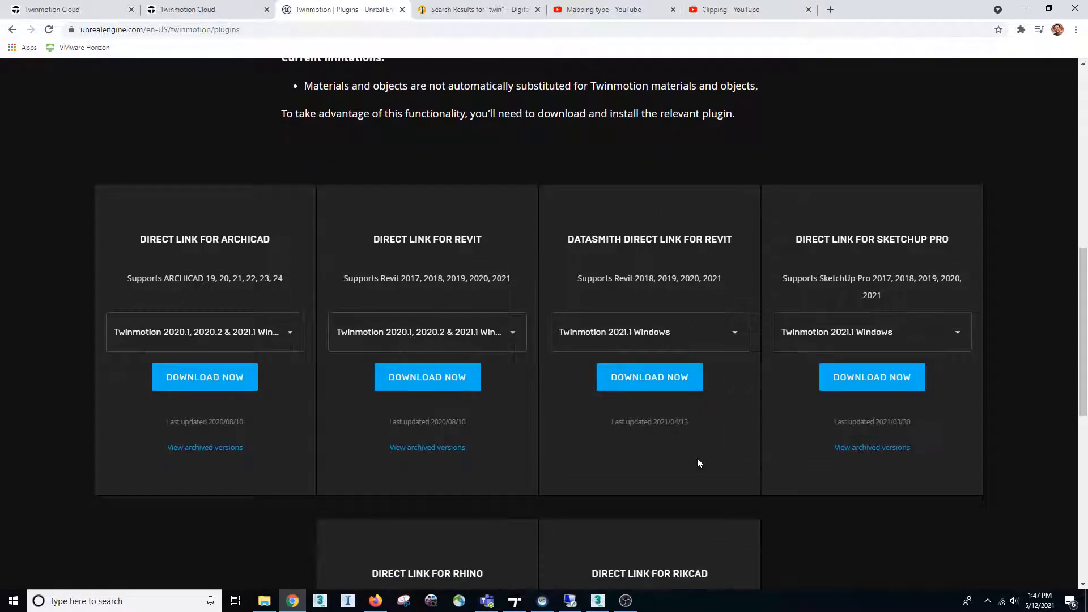
pyautogui.scroll(-3, 697, 454)
pyautogui.scroll(-2, 698, 420)
pyautogui.scroll(4, 678, 425)
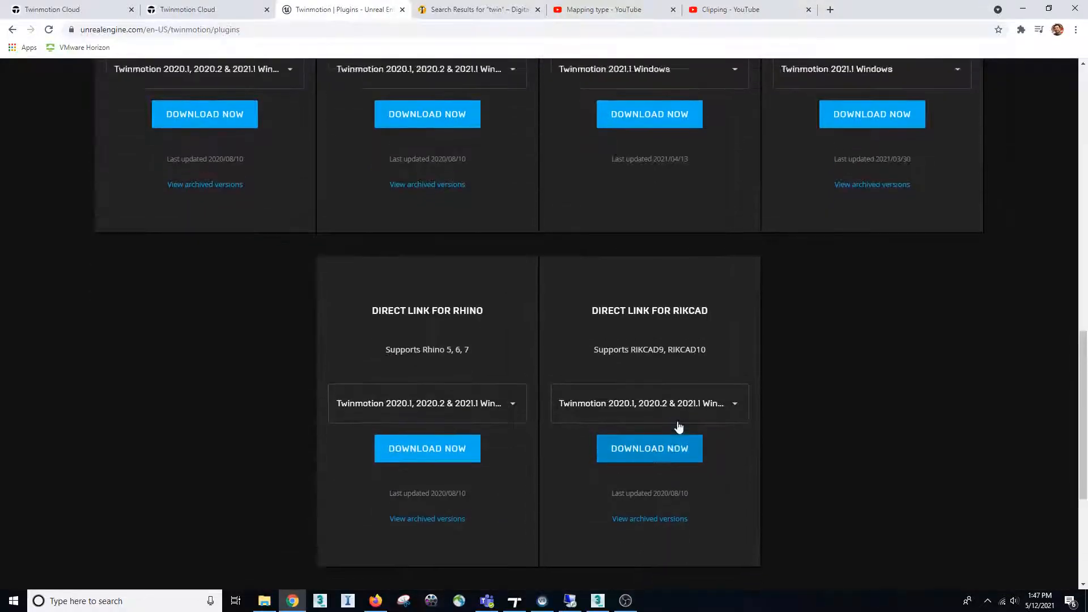
pyautogui.scroll(10, 678, 426)
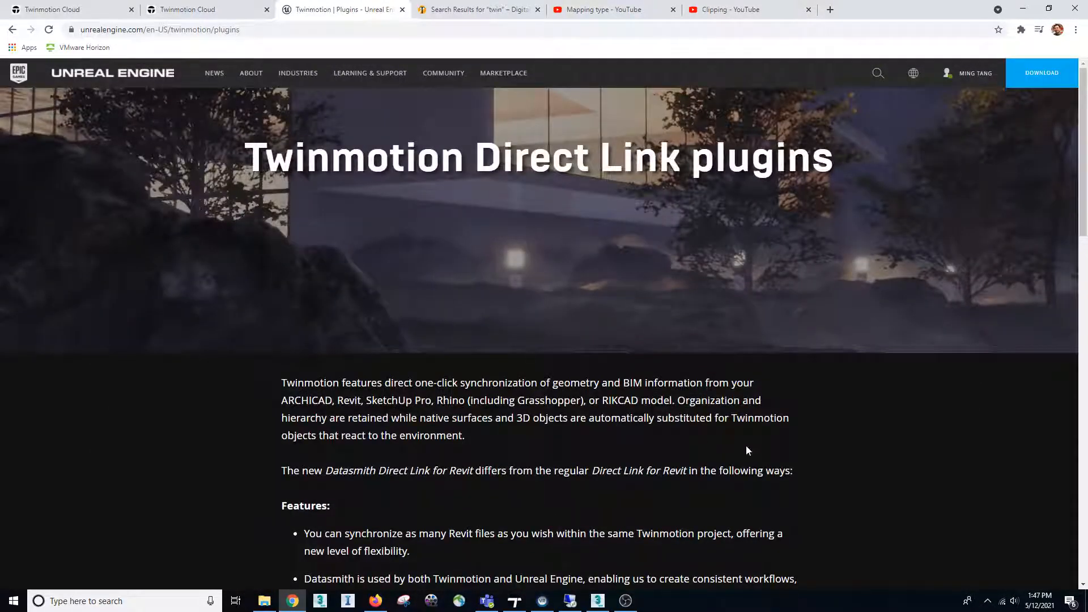
pyautogui.scroll(-5, 748, 451)
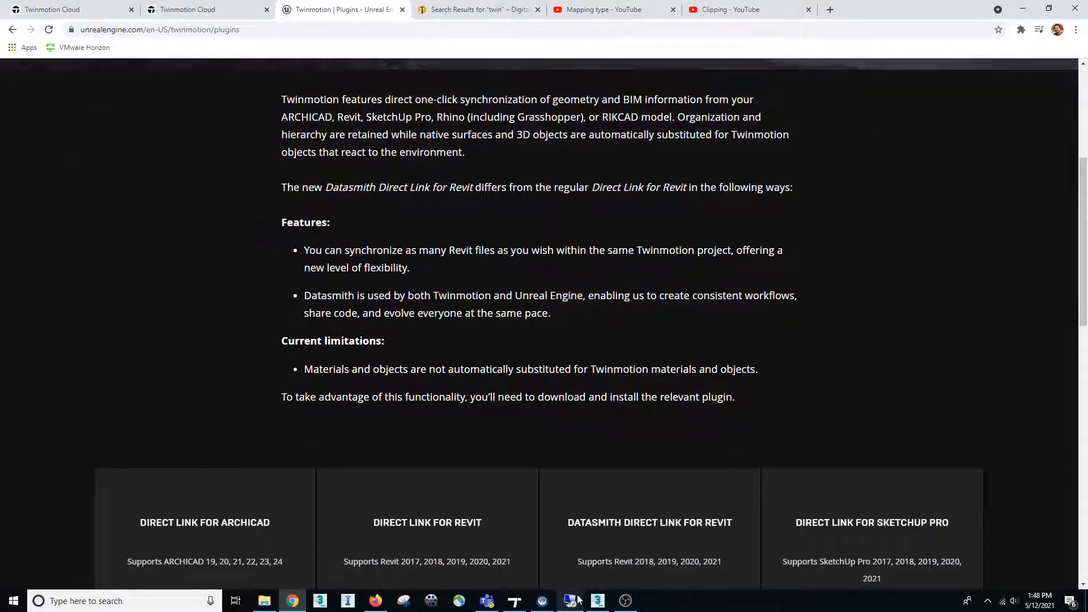
pyautogui.scroll(-3, 641, 352)
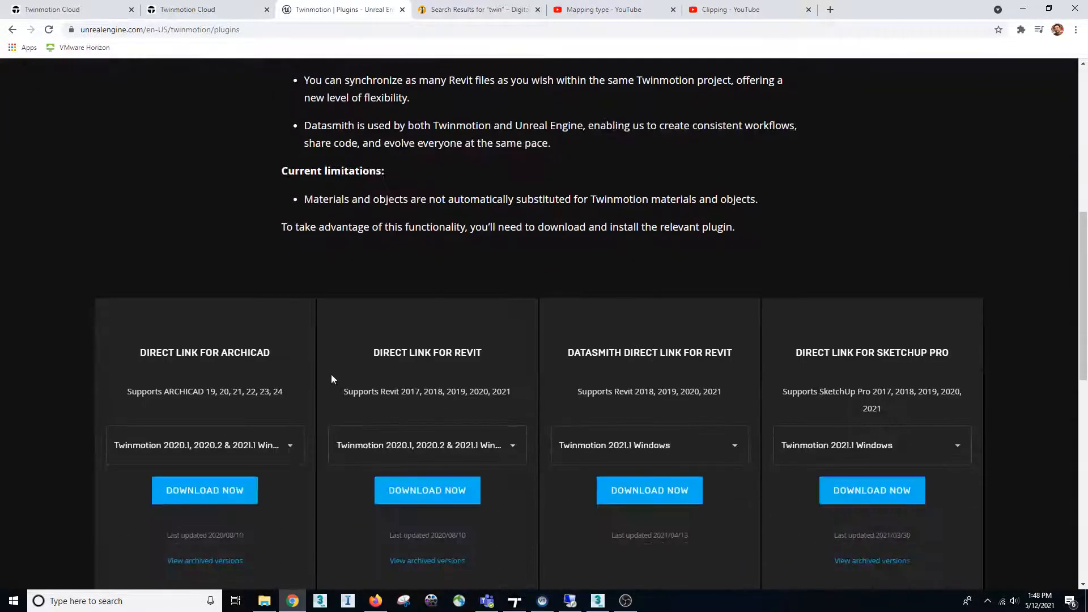
pyautogui.scroll(-1, 433, 321)
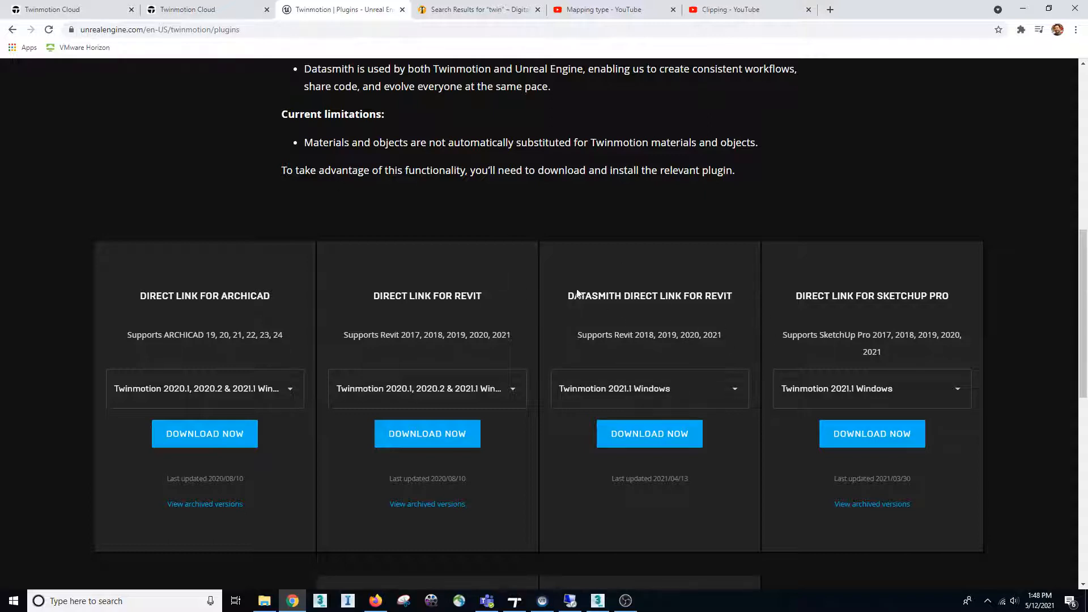
pyautogui.scroll(-2, 541, 452)
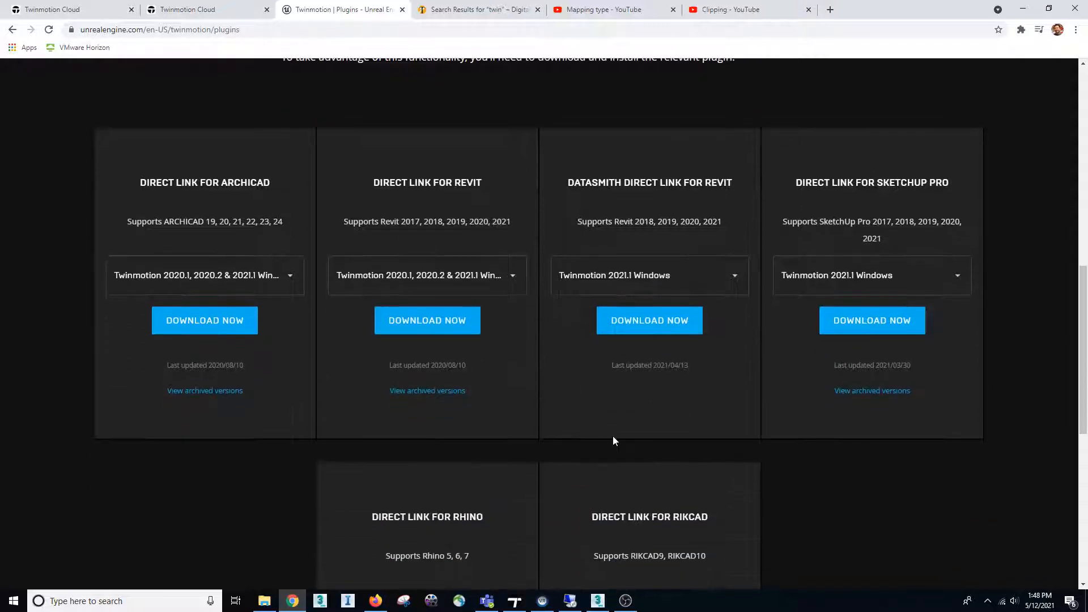
pyautogui.scroll(-1, 614, 439)
pyautogui.scroll(2, 609, 367)
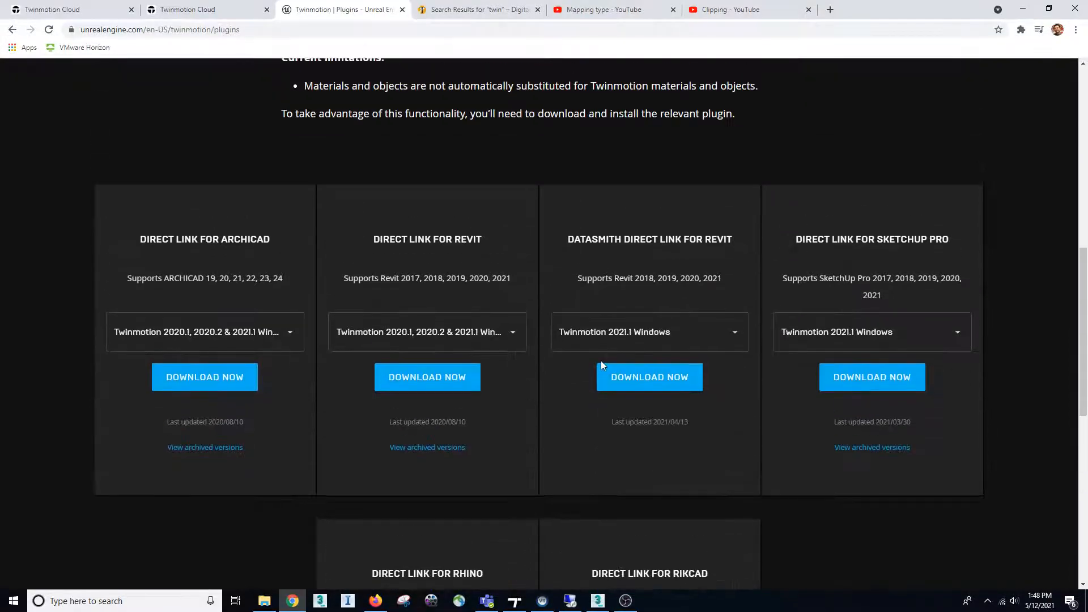
pyautogui.scroll(10, 600, 363)
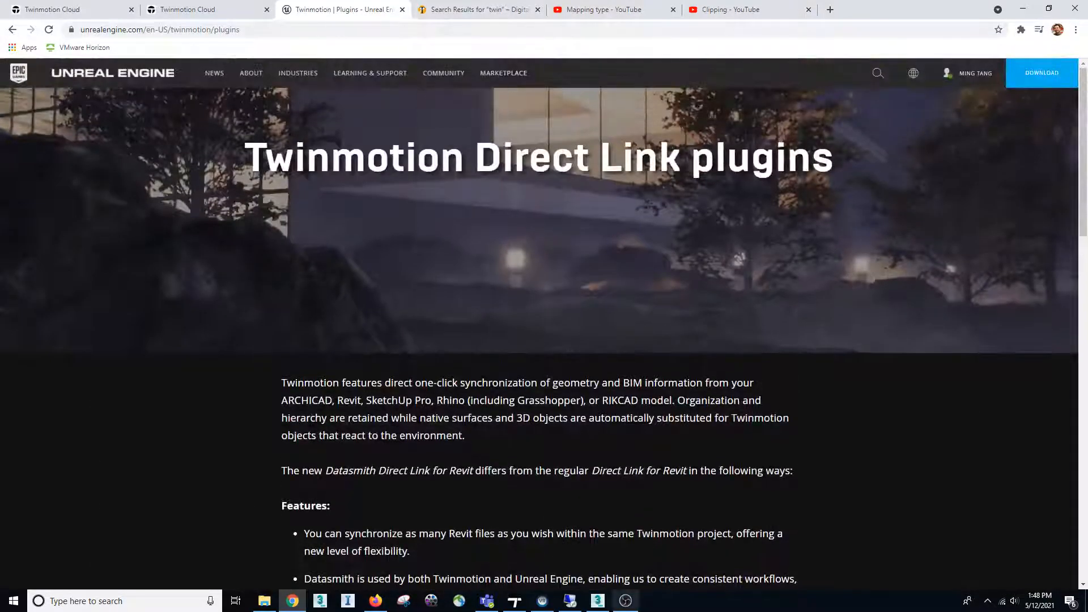
pyautogui.scroll(-10, 590, 506)
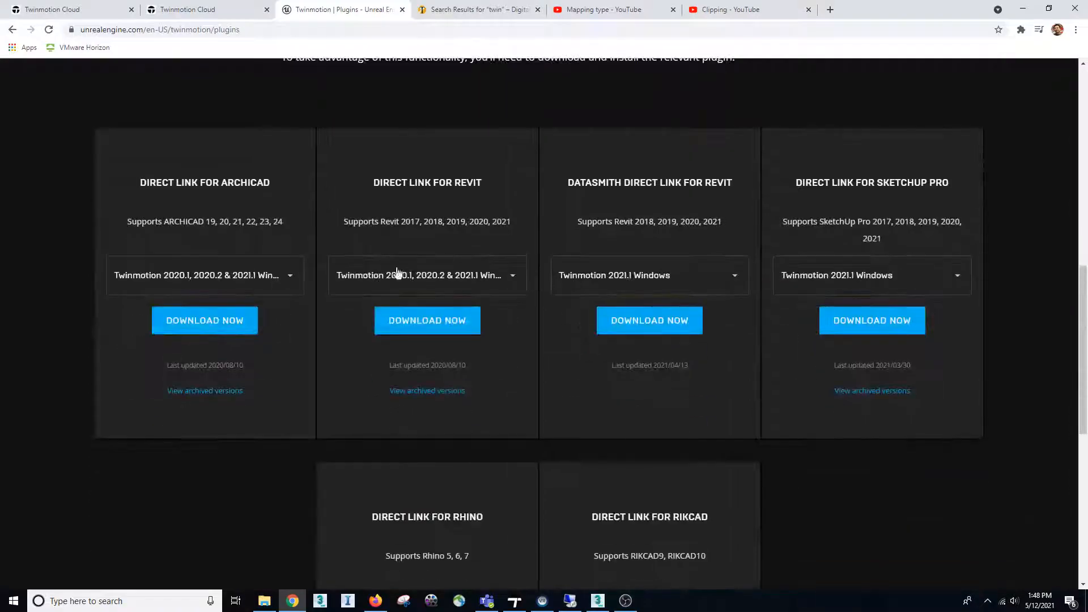
# Switch to 3ds Max and inspect the playground scene's display units and system unit setup without changing them
pyautogui.click(569, 600)
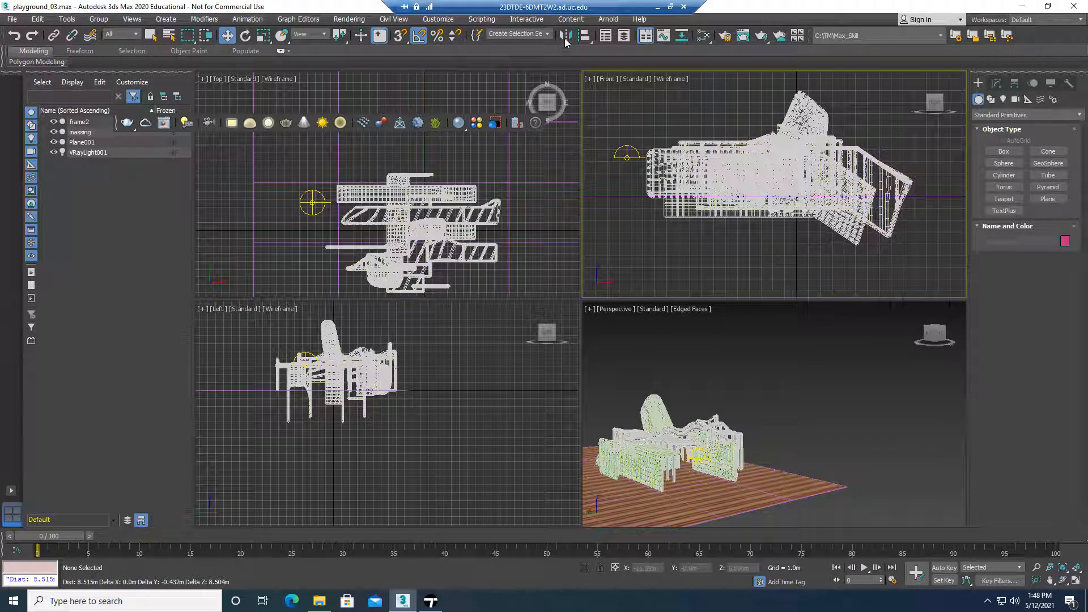
pyautogui.click(525, 19)
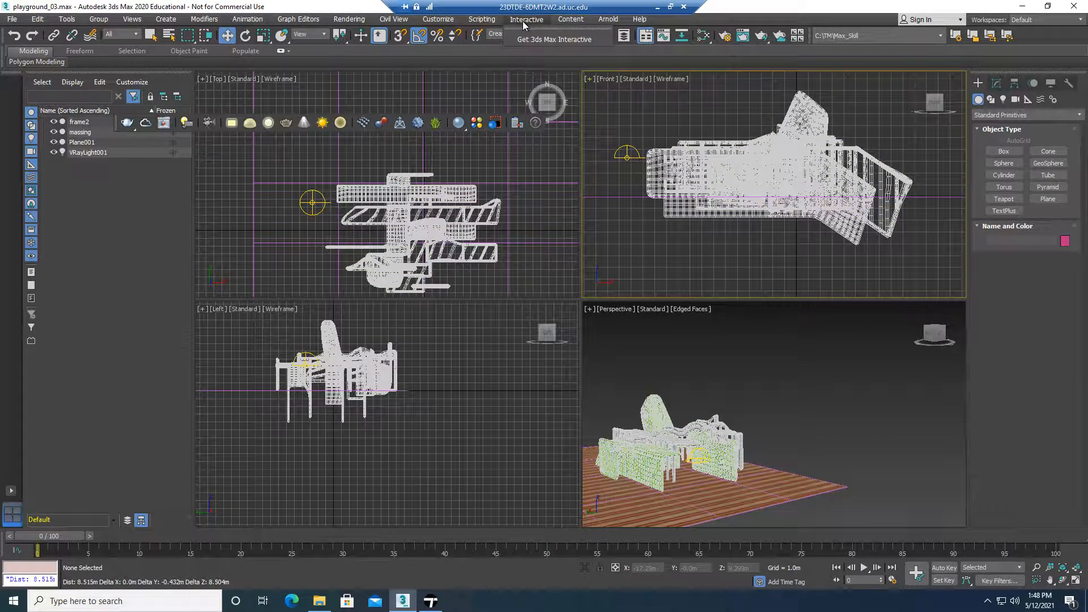
pyautogui.moveTo(438, 20)
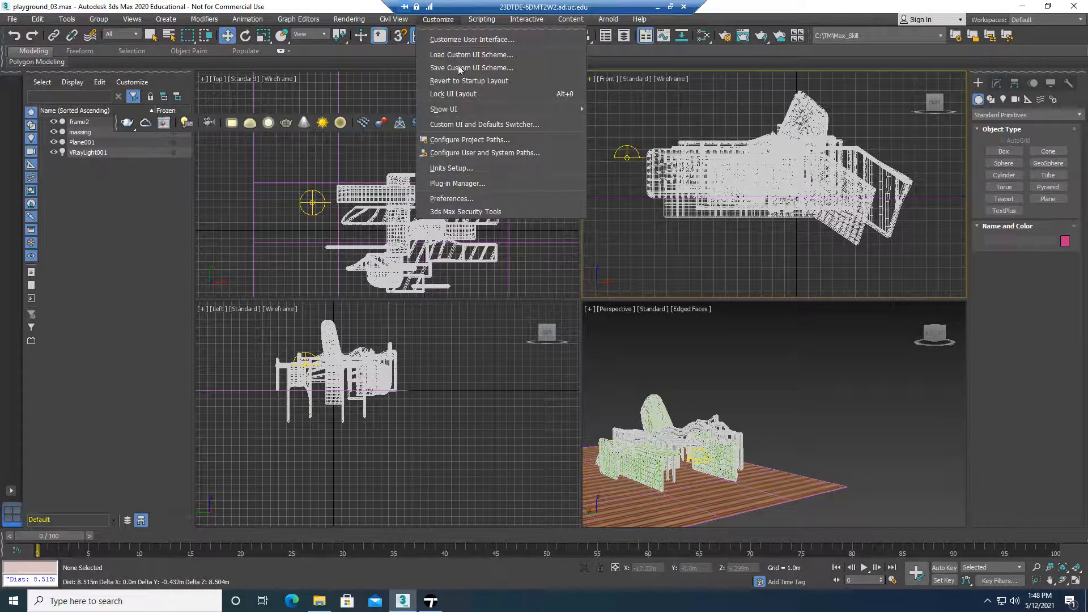
pyautogui.click(459, 167)
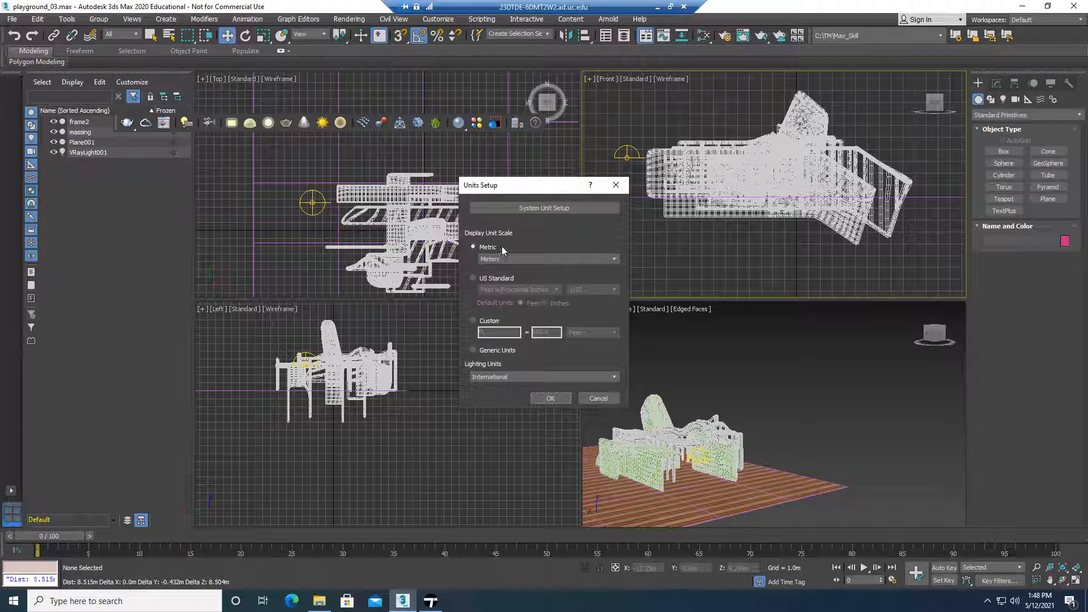
pyautogui.click(534, 205)
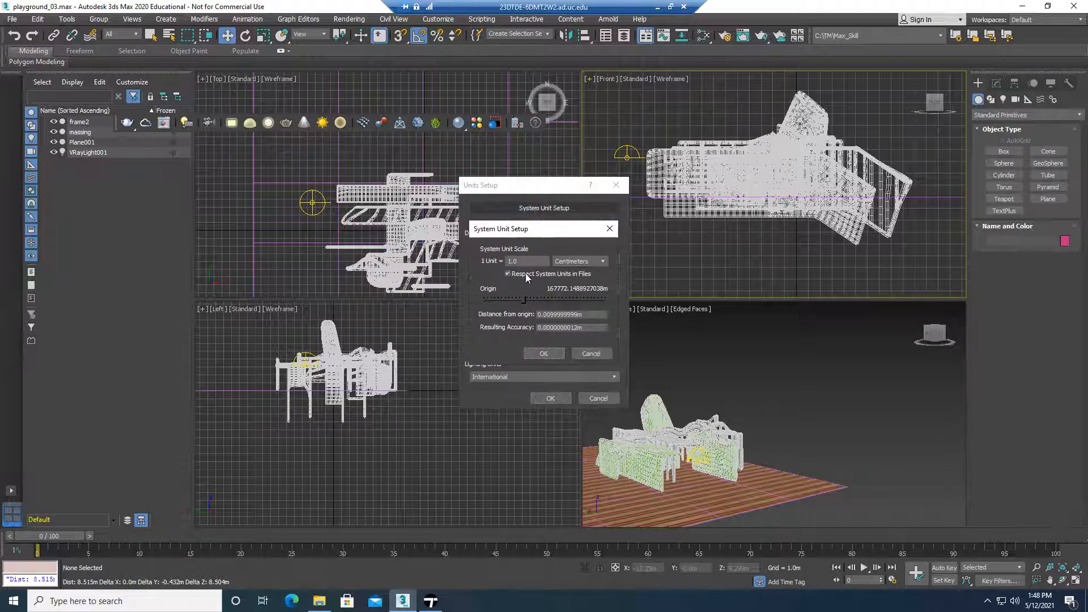
pyautogui.click(590, 353)
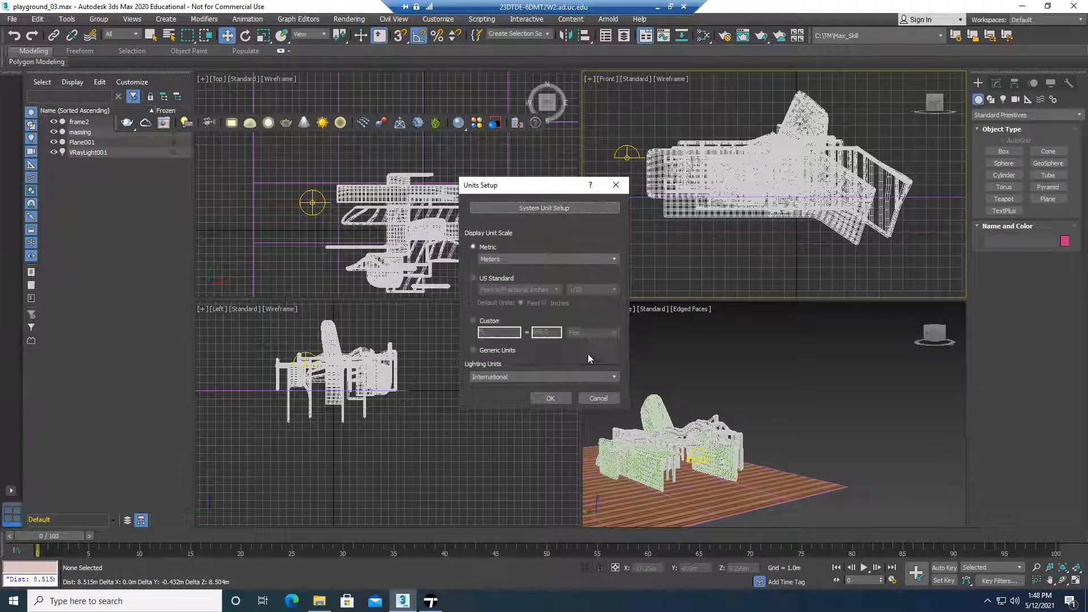
pyautogui.click(598, 399)
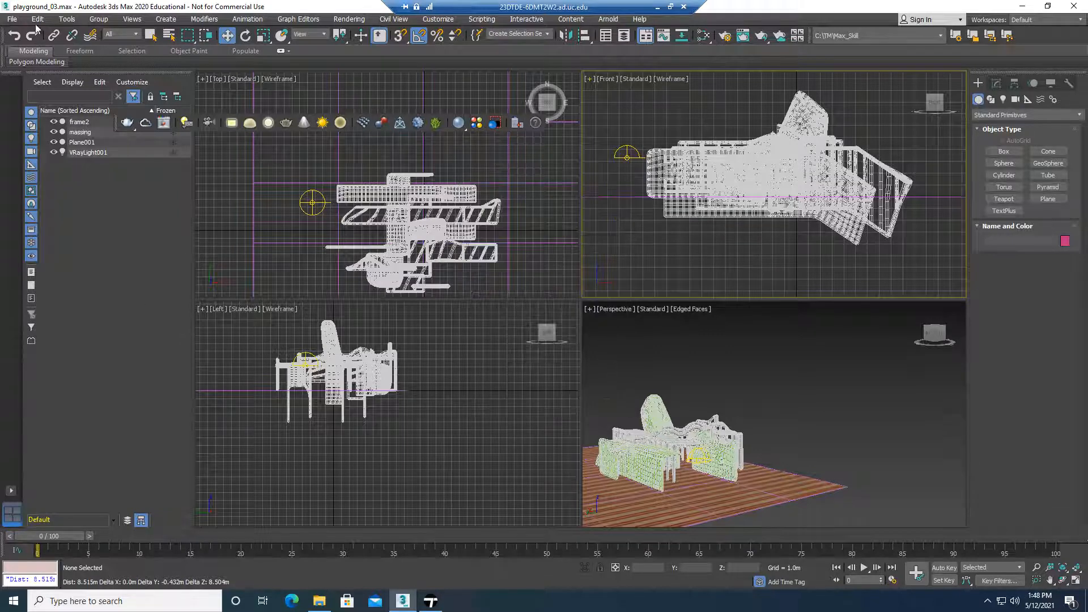
# Measure the vertical extent of the playground model in the Left view with the Measure Distance tool
pyautogui.click(76, 19)
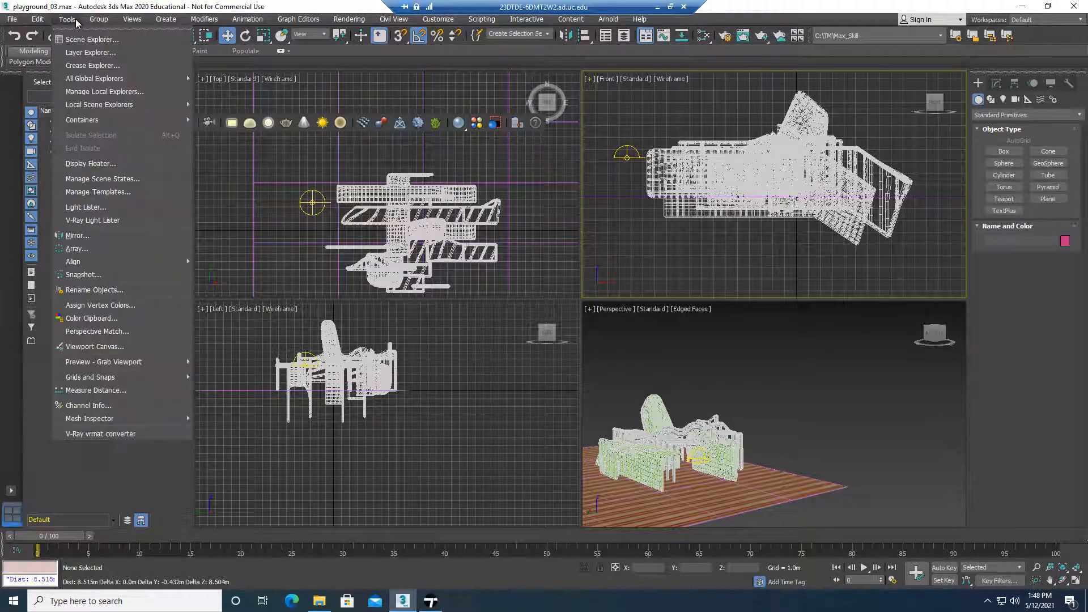
pyautogui.click(111, 391)
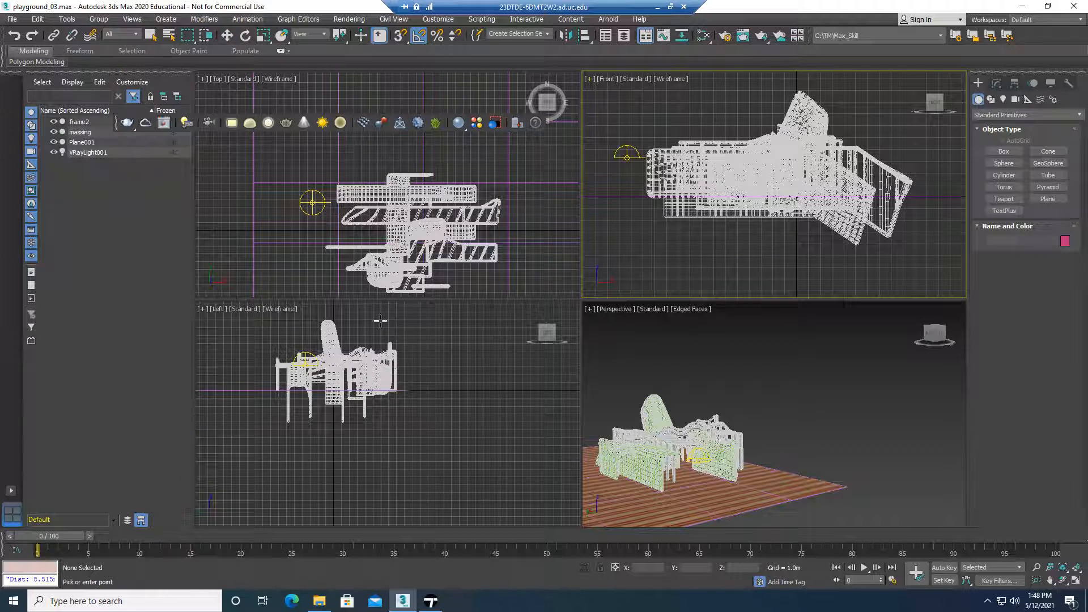
pyautogui.click(408, 390)
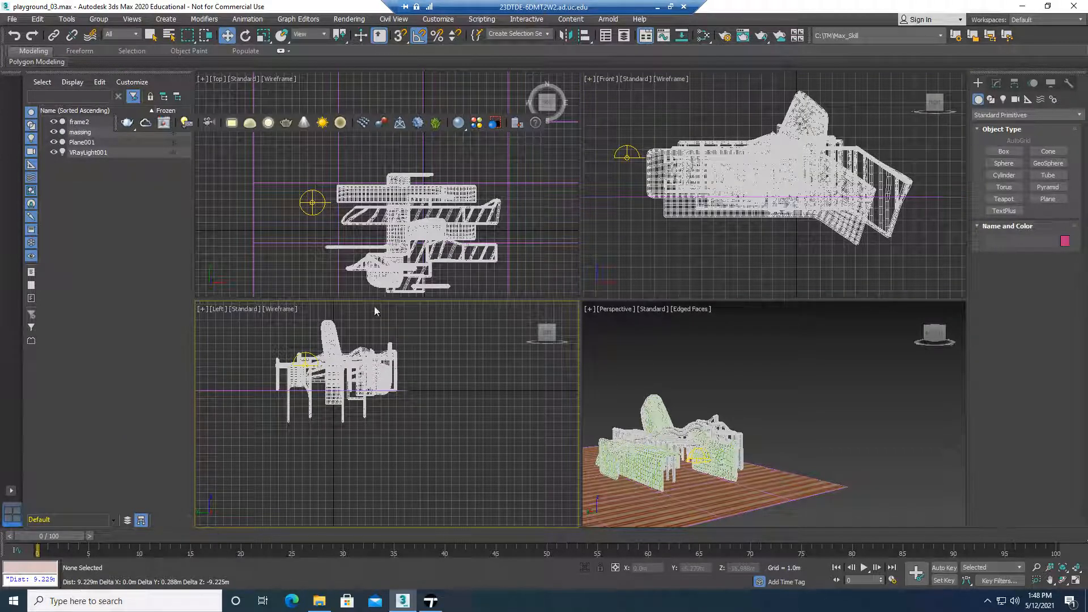
pyautogui.press('e')
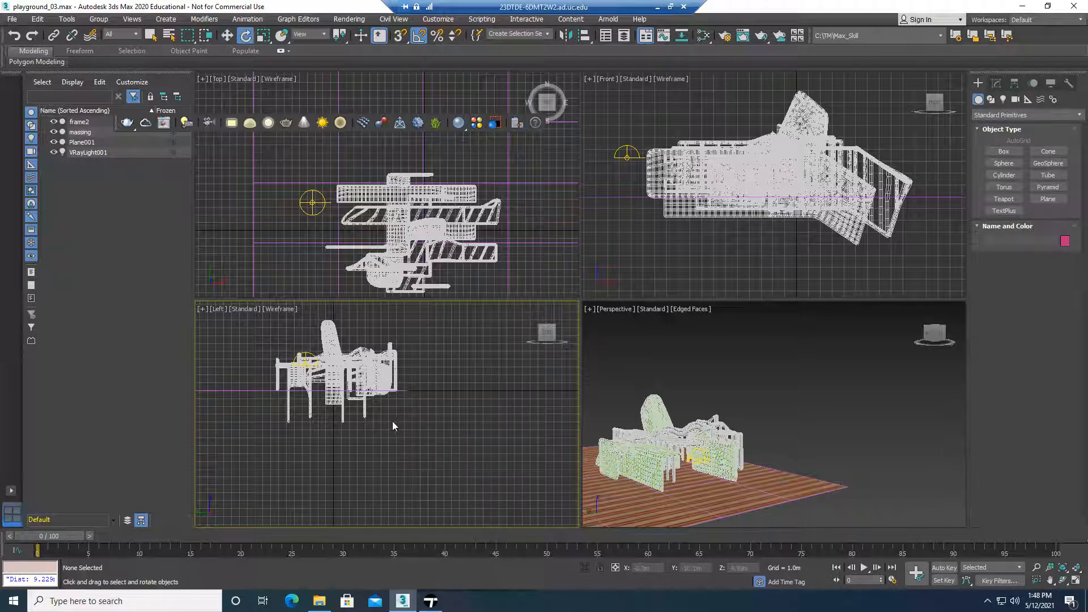
# Select all scene objects and center their pivots to the objects using Affect Pivot Only
pyautogui.moveTo(248, 360); pyautogui.dragTo(273, 378, button='middle')
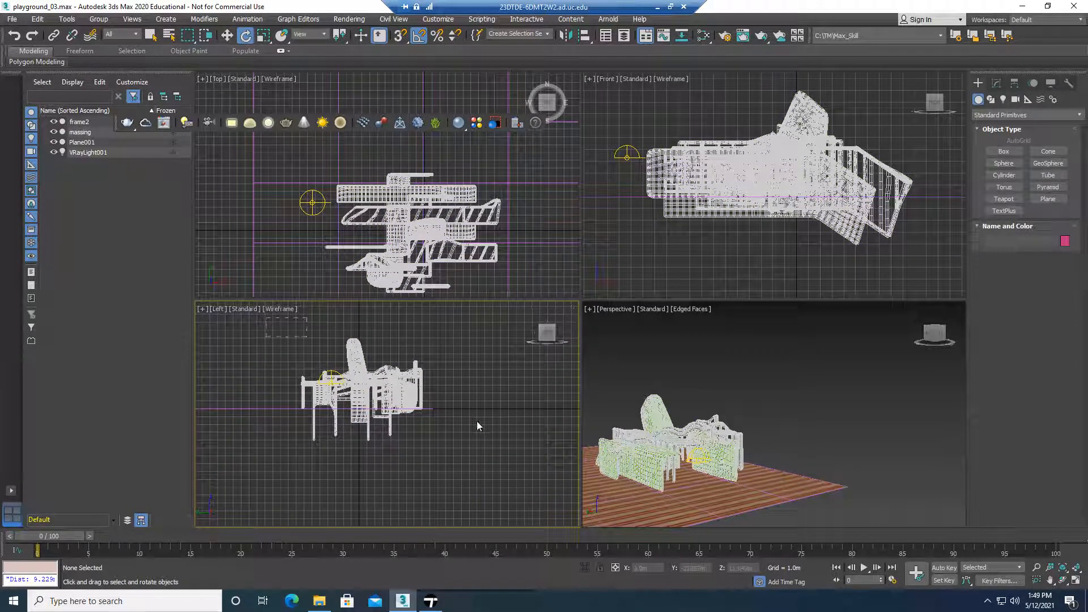
pyautogui.hotkey('ctrl', 'a')
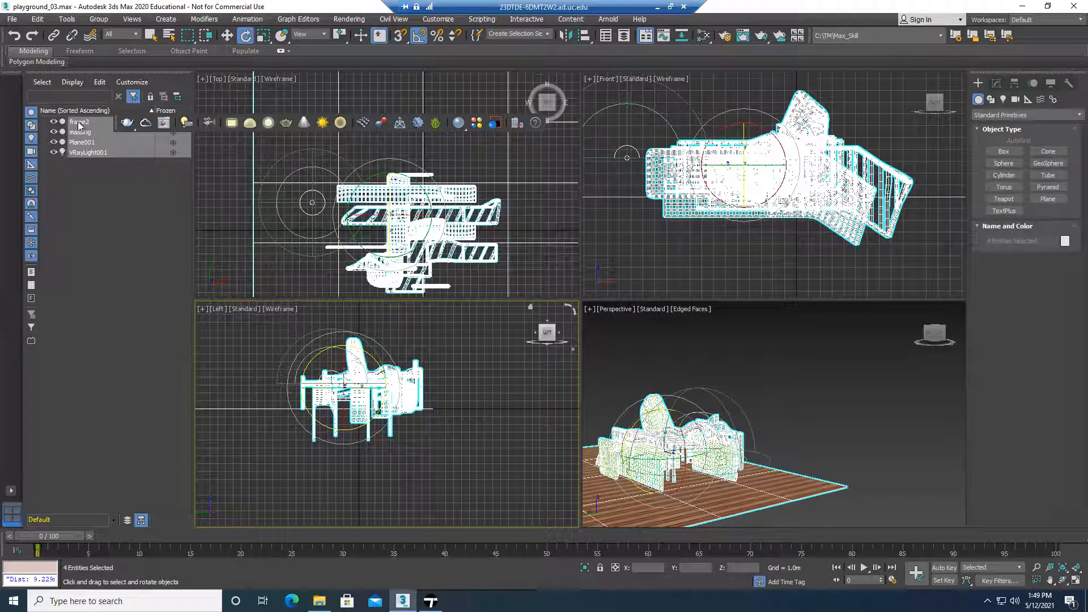
pyautogui.rightClick(88, 153)
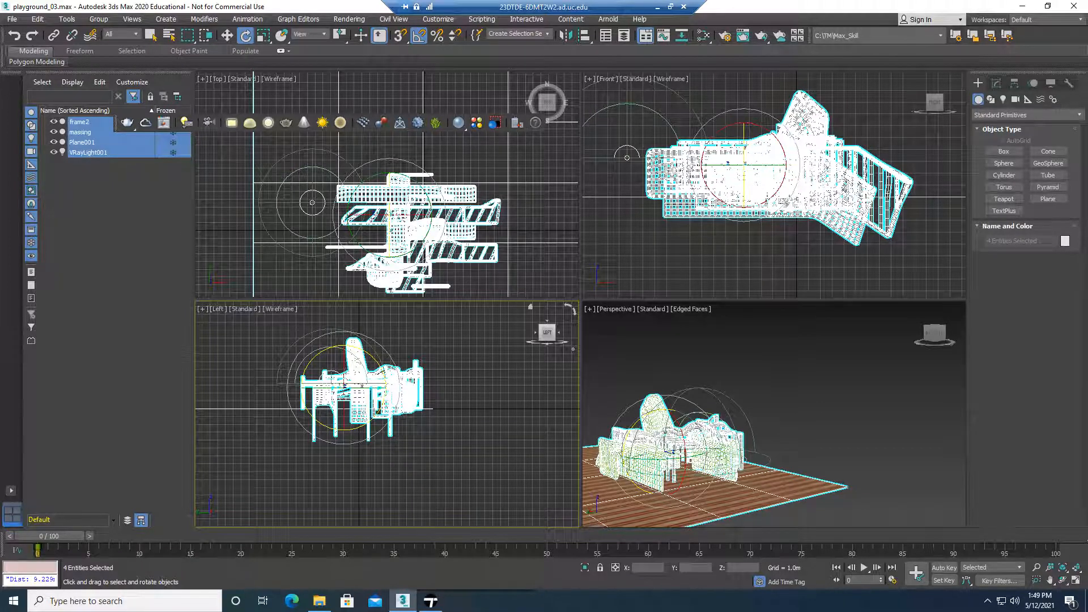
pyautogui.click(1020, 85)
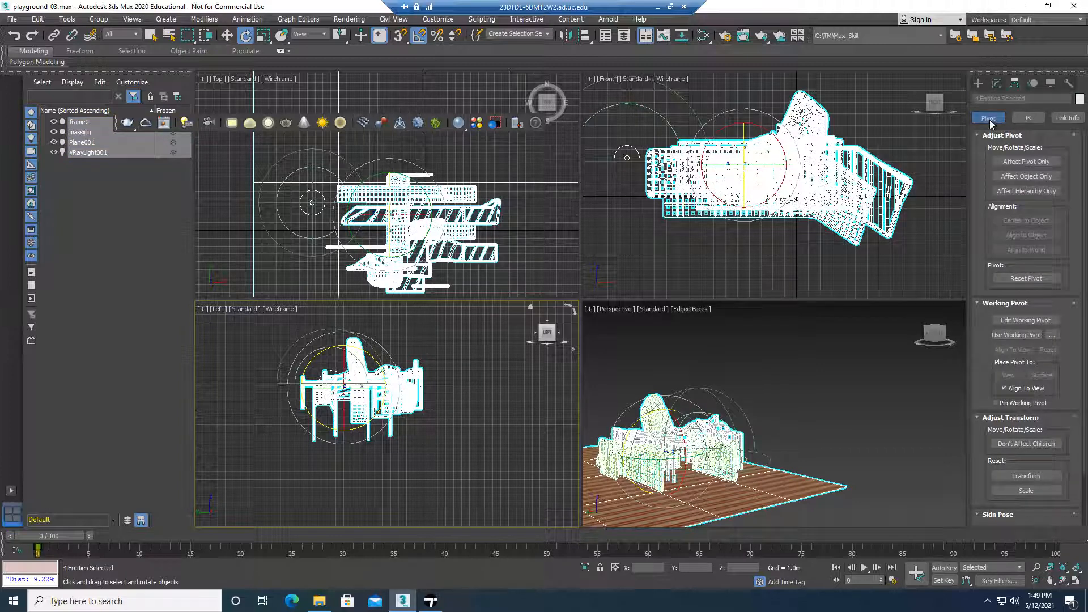
pyautogui.click(1033, 162)
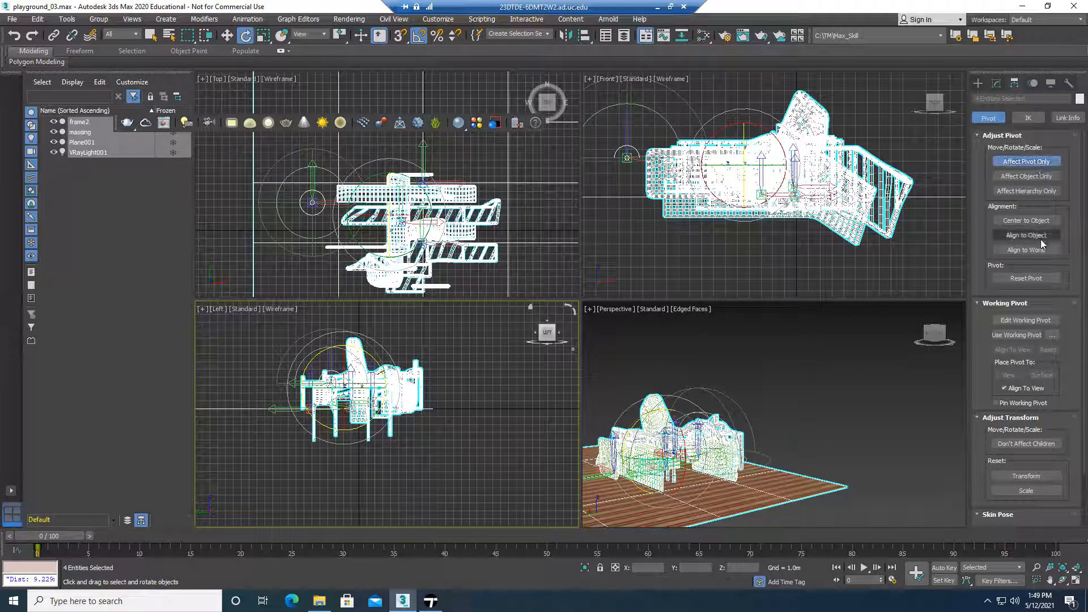
pyautogui.click(1037, 222)
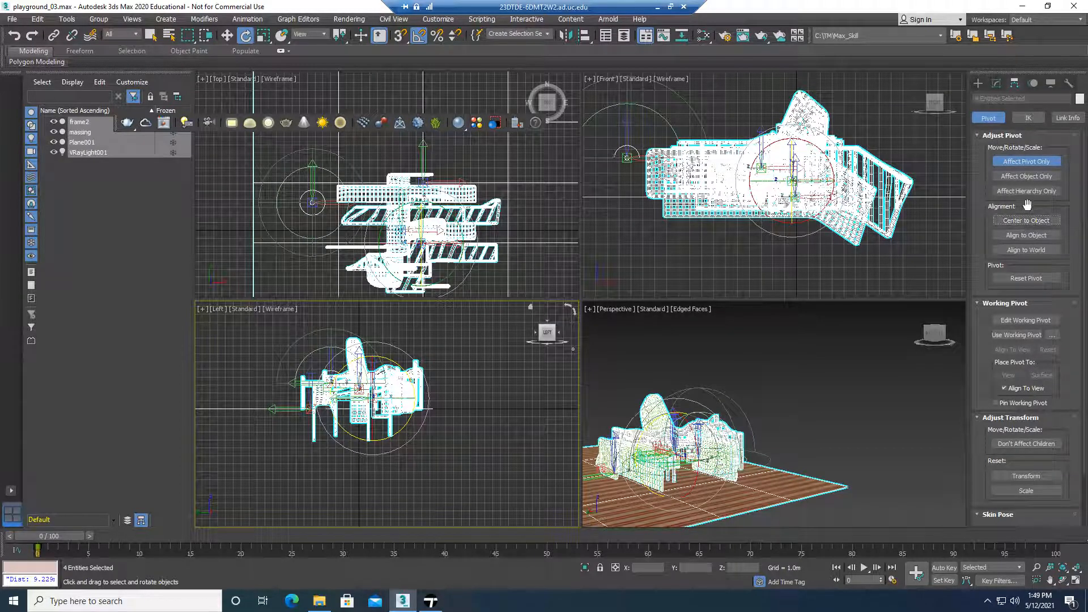
pyautogui.click(1020, 221)
pyautogui.click(1026, 162)
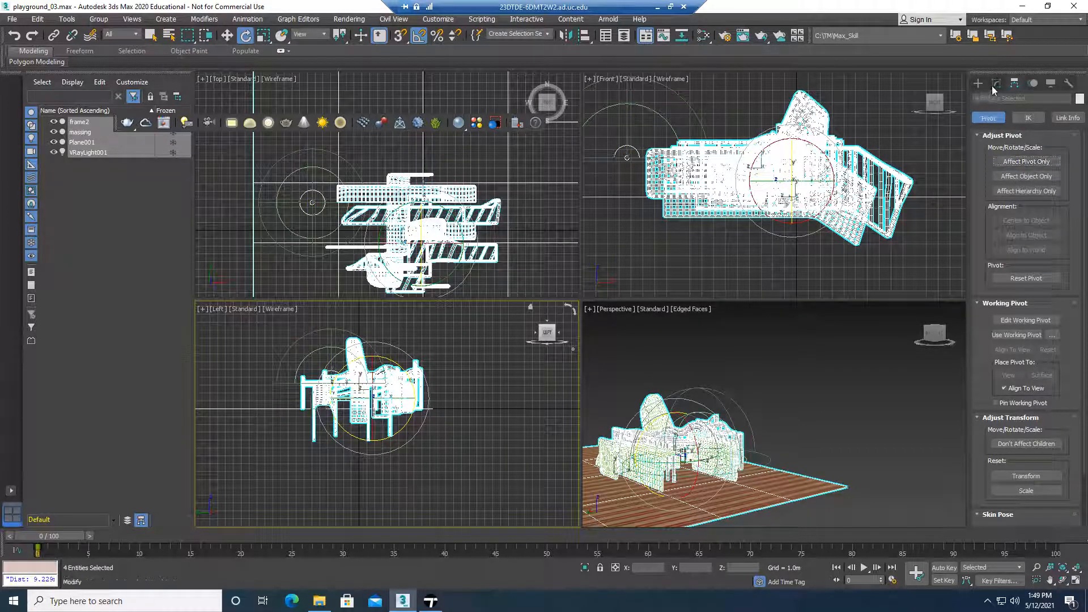
# Clear the selection and reselect frame2, massing, Plane001 and VRayLight001 with a window around the whole model
pyautogui.click(762, 263)
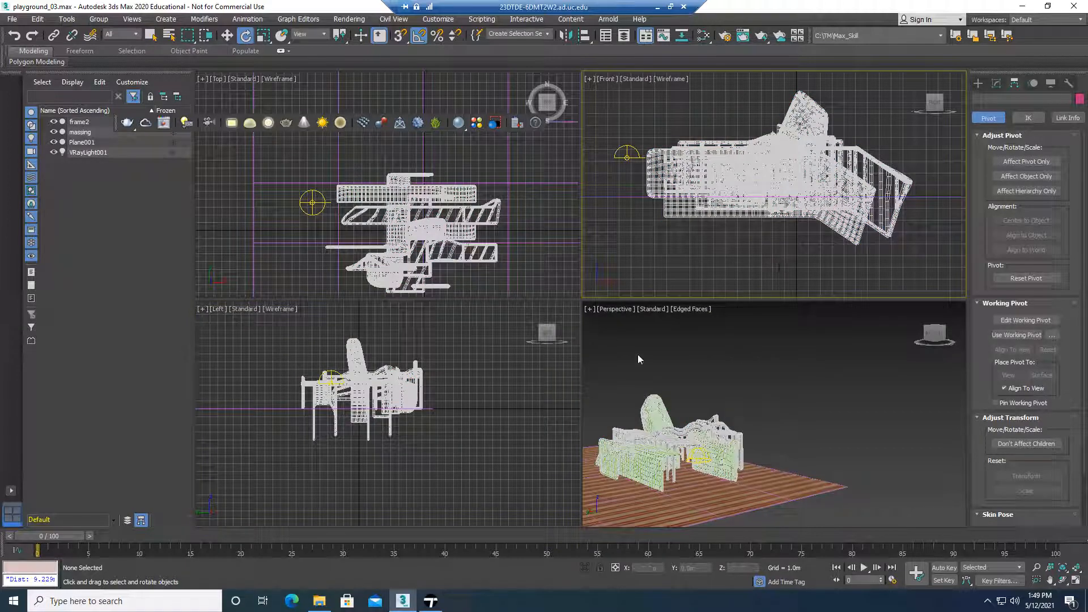
pyautogui.scroll(-5, 340, 247)
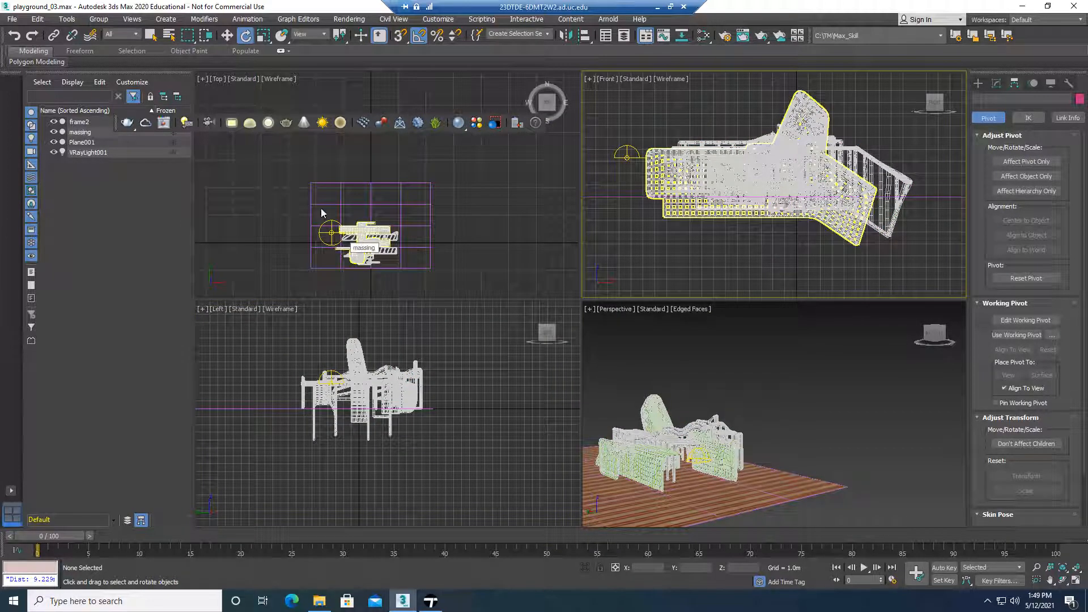
pyautogui.moveTo(279, 175); pyautogui.dragTo(457, 278)
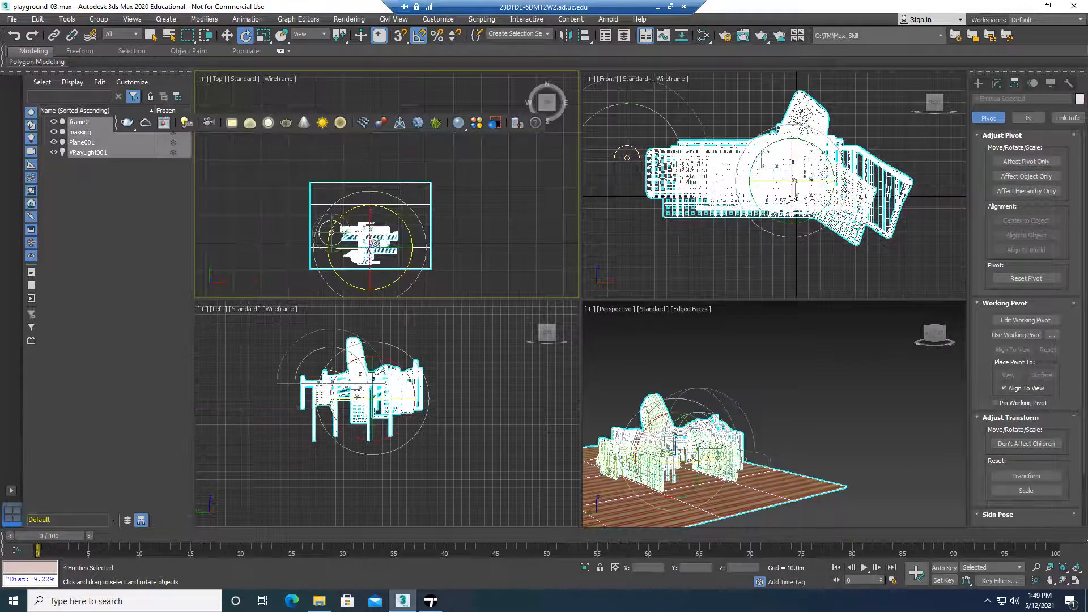
pyautogui.scroll(5, 375, 243)
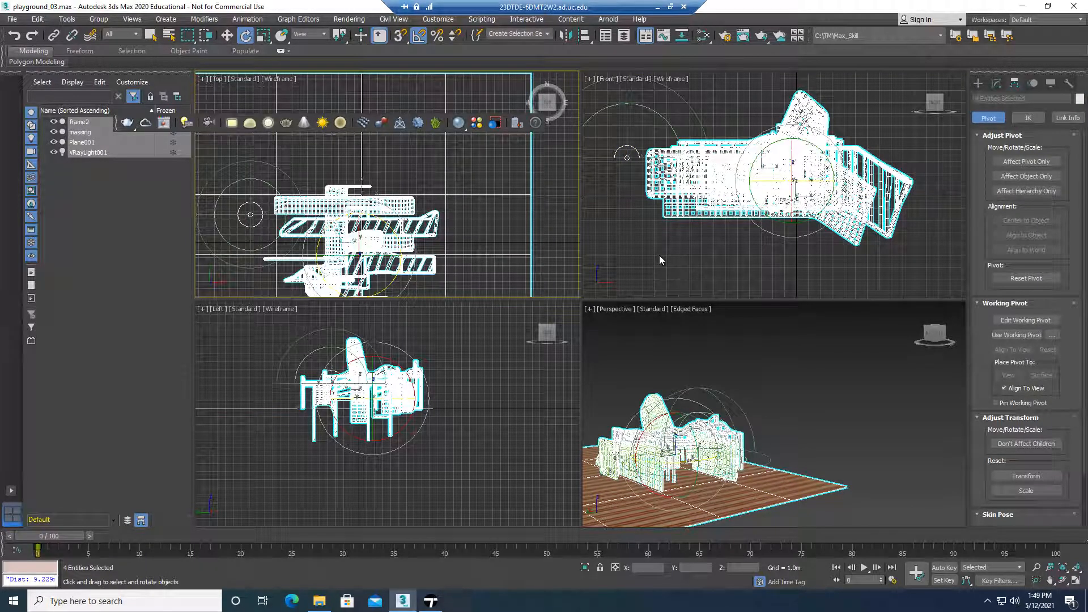
pyautogui.click(486, 334)
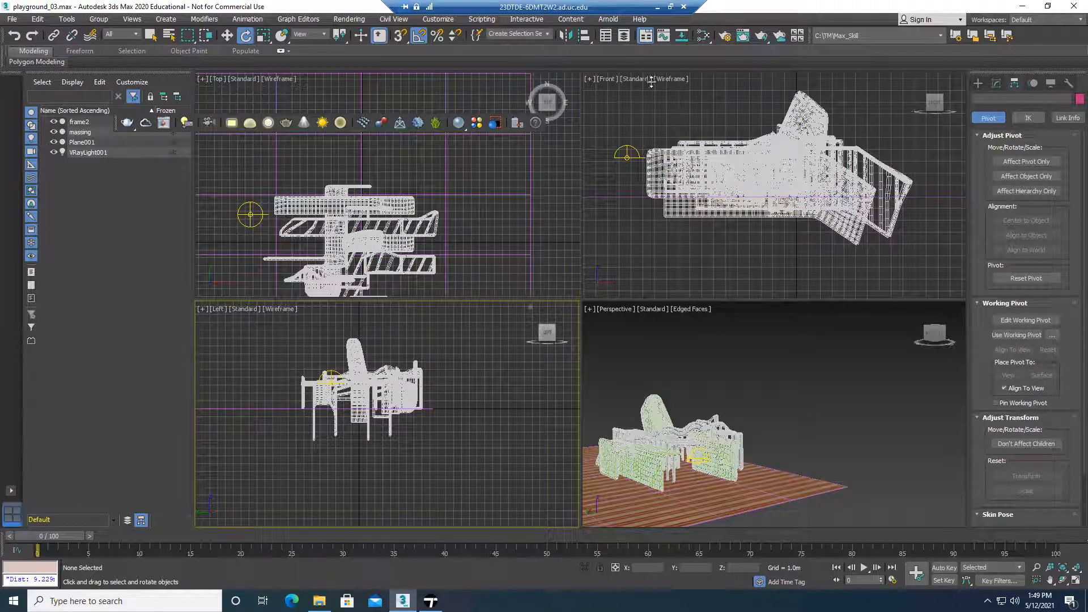
pyautogui.moveTo(596, 84); pyautogui.dragTo(931, 267)
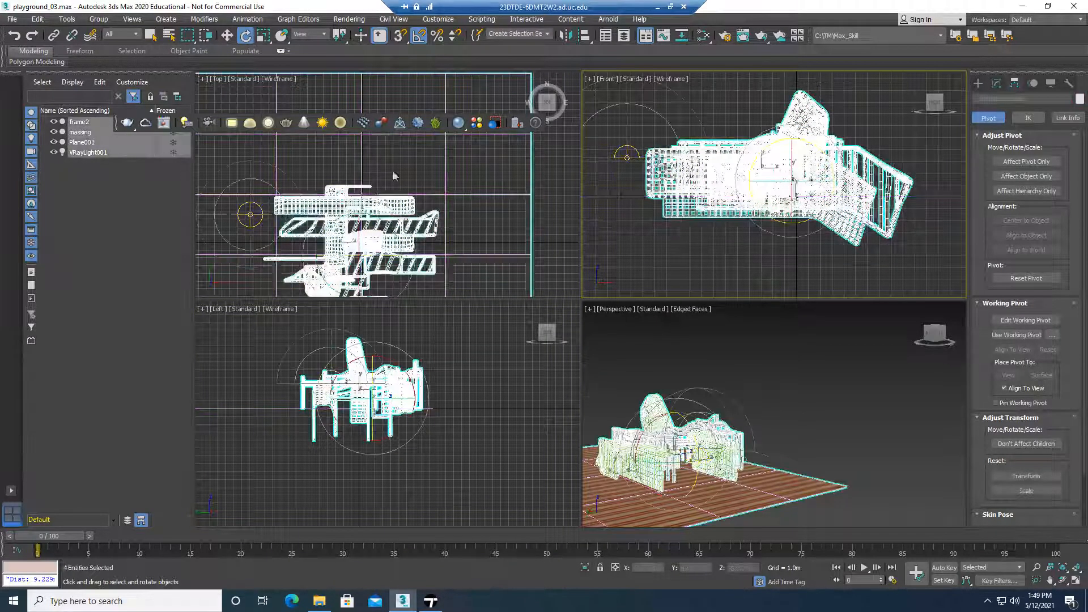
# Start exporting the selected objects as an Autodesk FBX named max_out in the export folder
pyautogui.click(12, 21)
pyautogui.moveTo(67, 190)
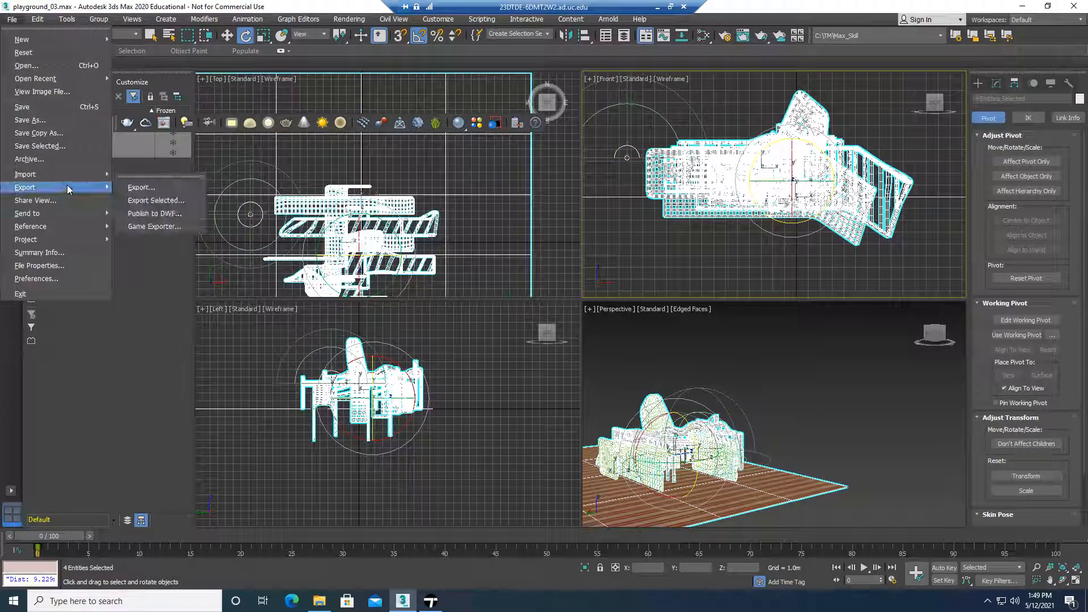
pyautogui.click(161, 202)
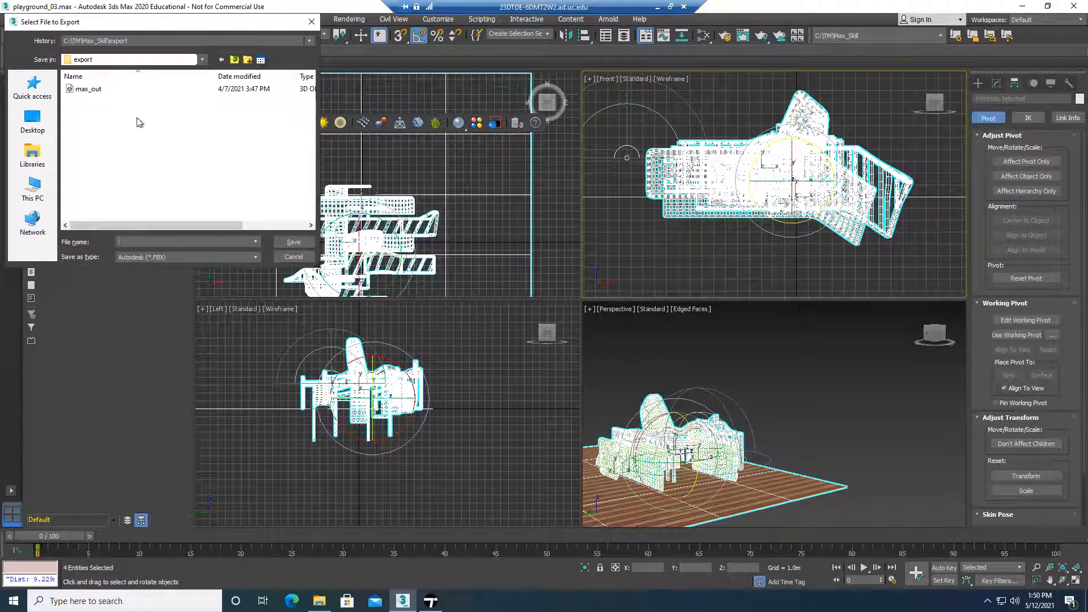
pyautogui.click(82, 90)
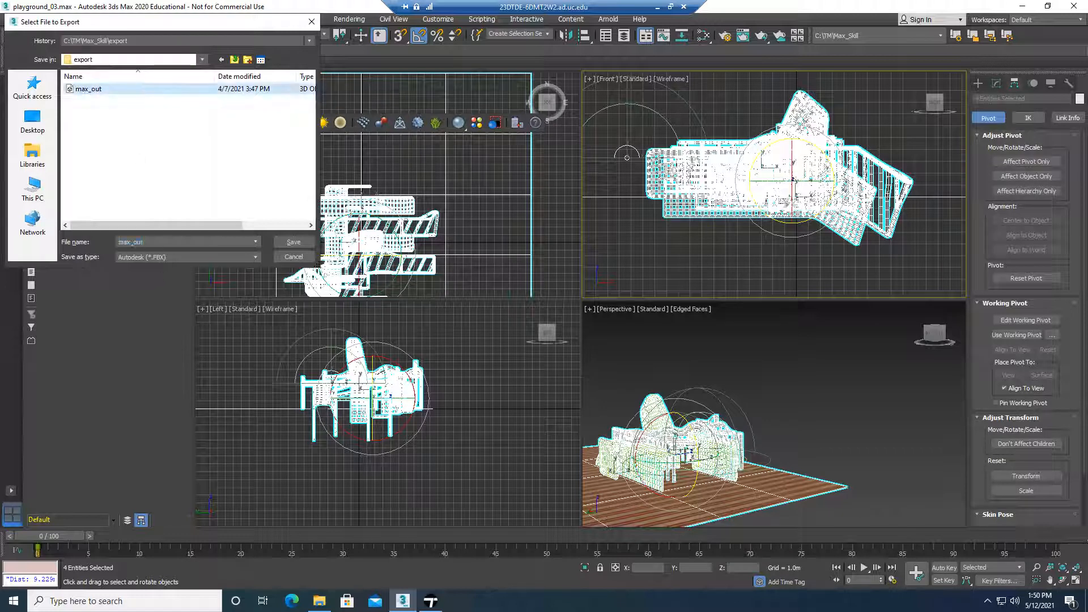
pyautogui.click(143, 242)
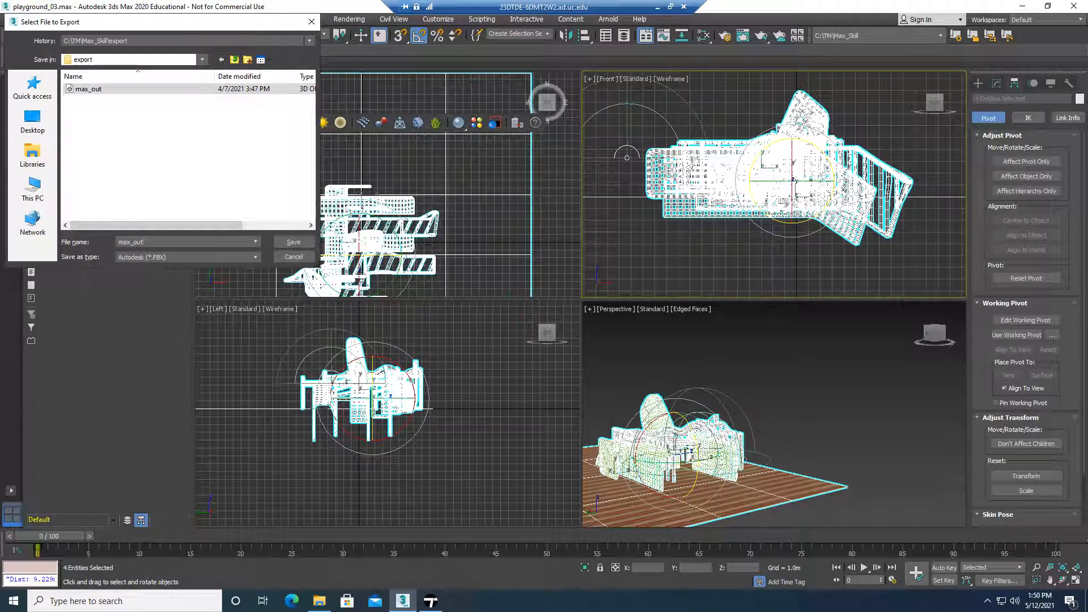
pyautogui.click(294, 242)
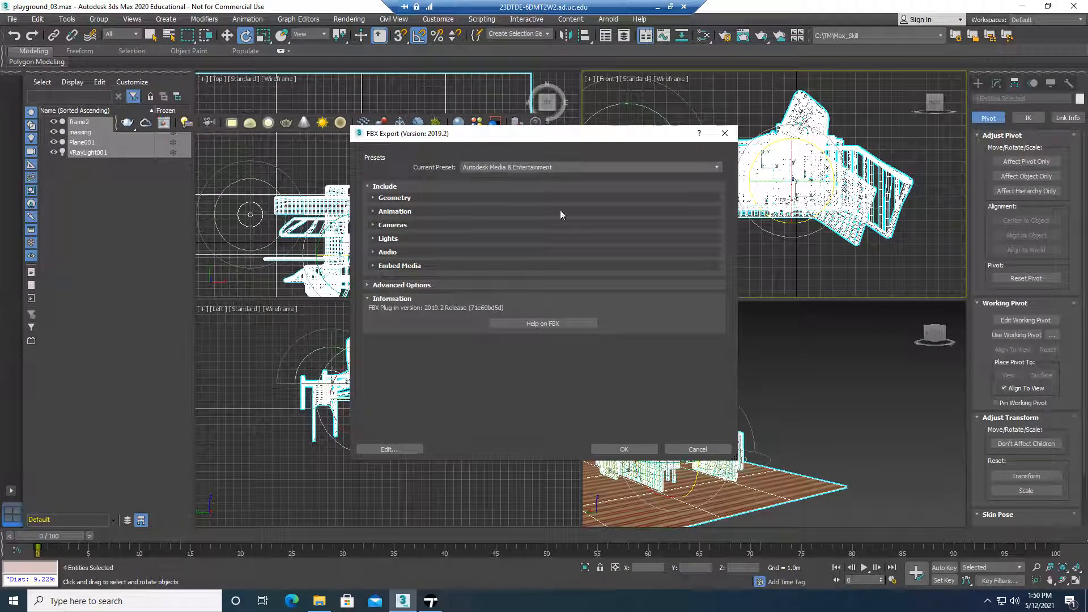
# Enable Embed Media in the FBX export settings, review the advanced options with automatic units, and run the export
pyautogui.moveTo(529, 135); pyautogui.dragTo(558, 136)
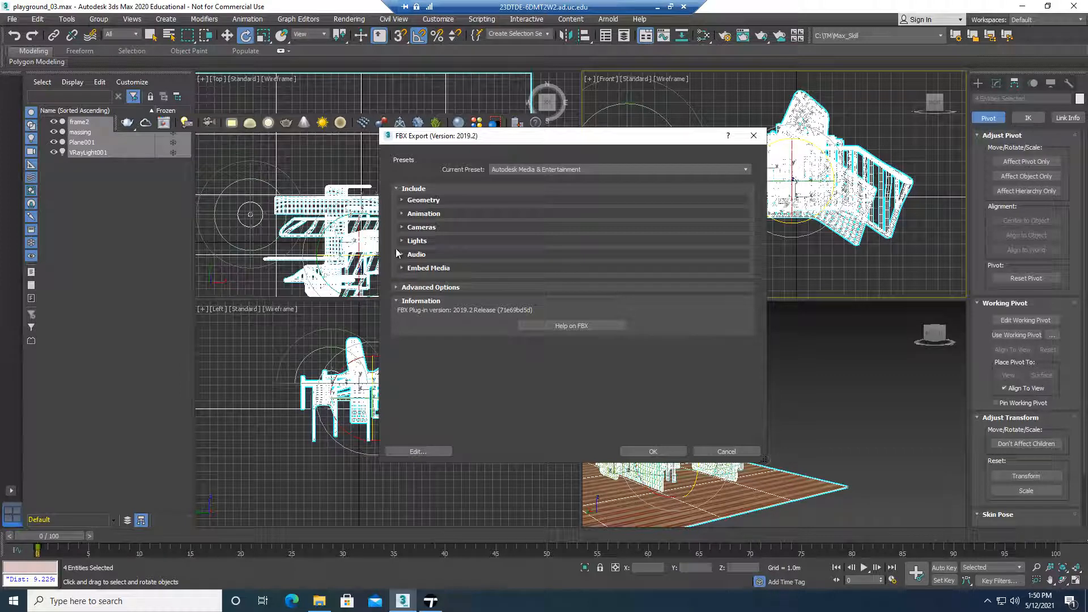
pyautogui.click(402, 268)
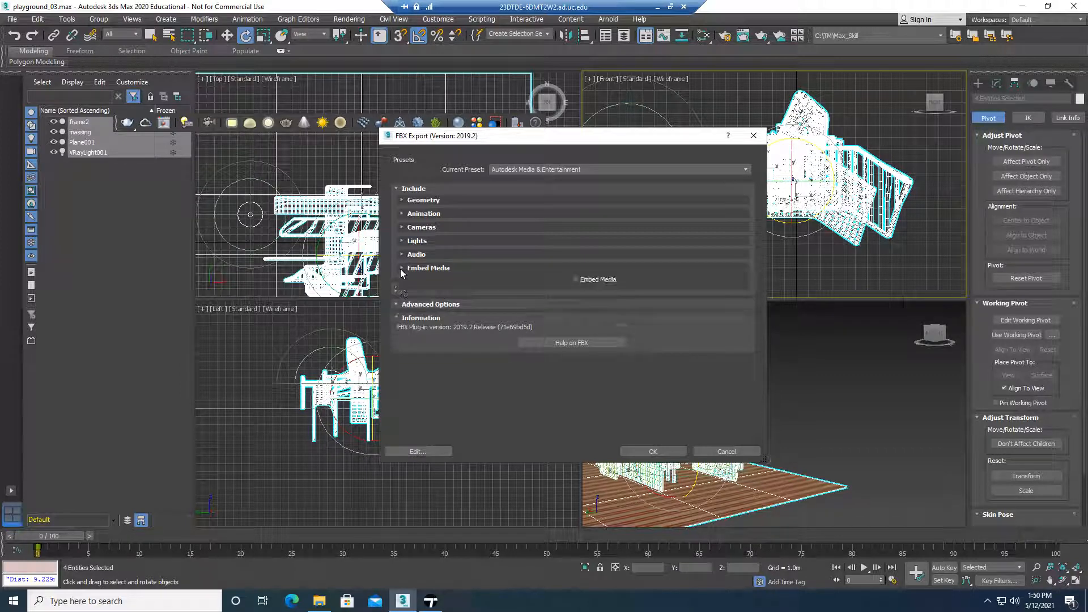
pyautogui.click(578, 280)
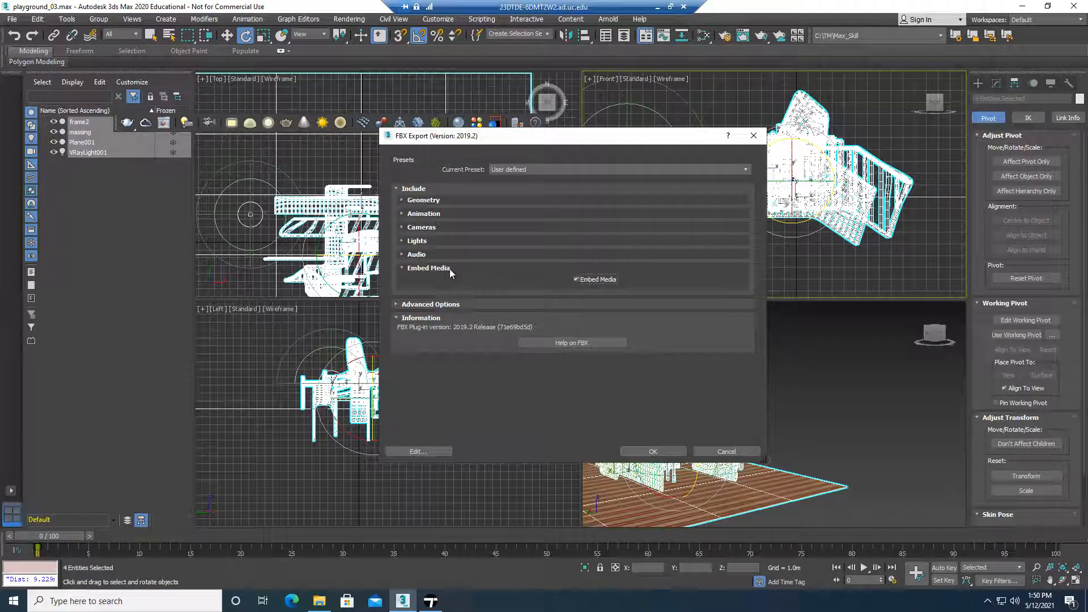
pyautogui.click(398, 305)
pyautogui.click(403, 343)
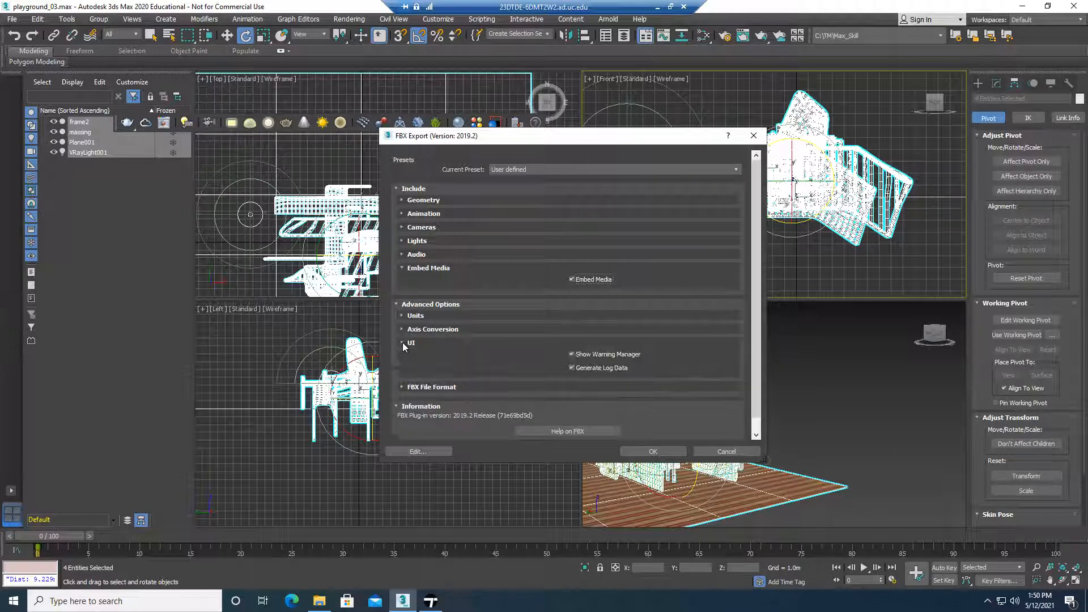
pyautogui.click(403, 344)
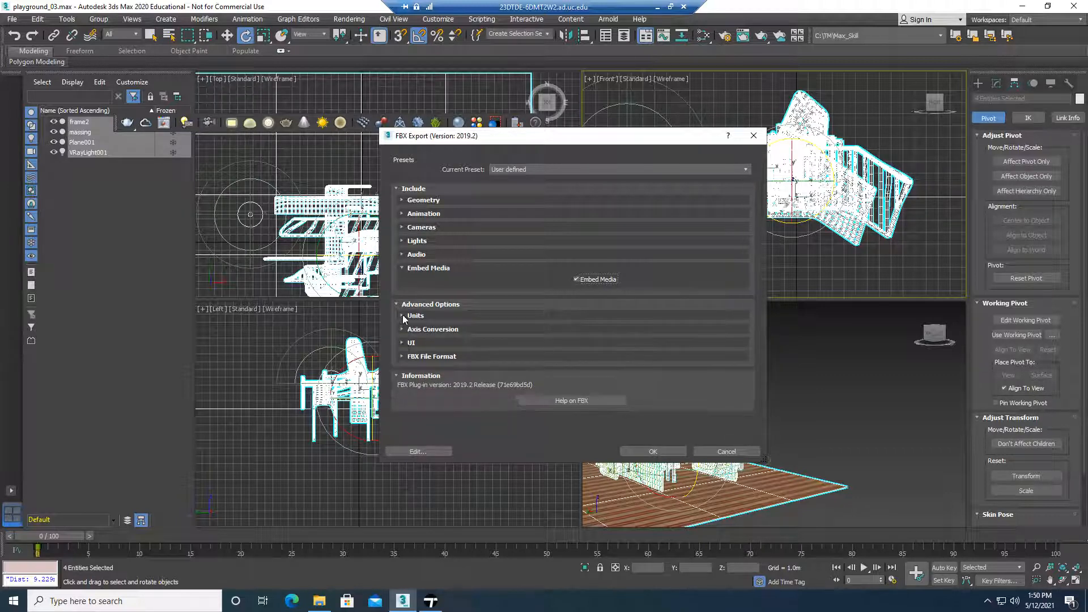
pyautogui.click(403, 316)
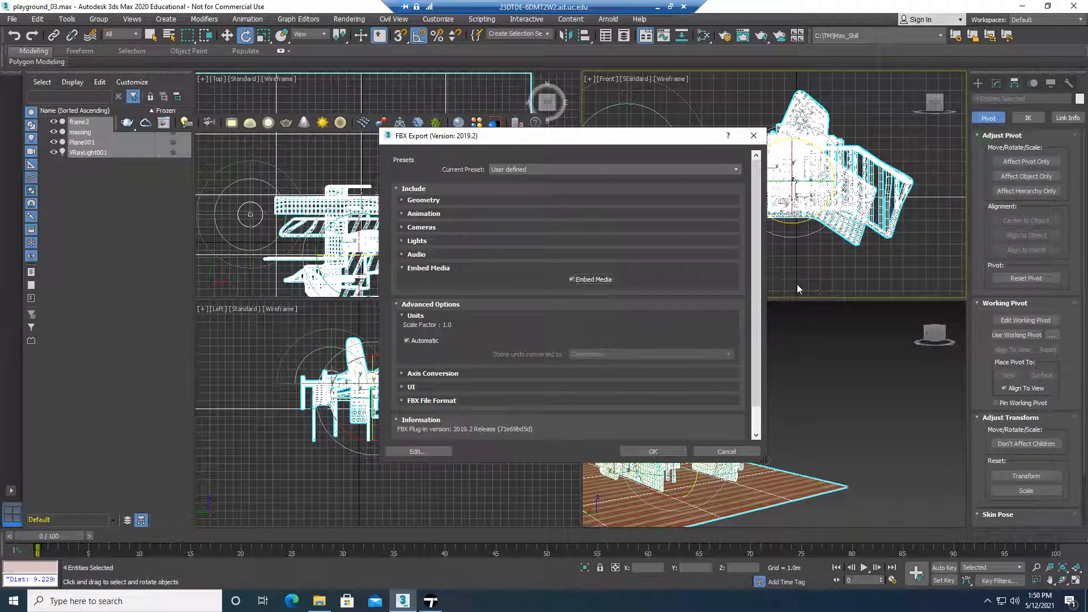
pyautogui.click(653, 451)
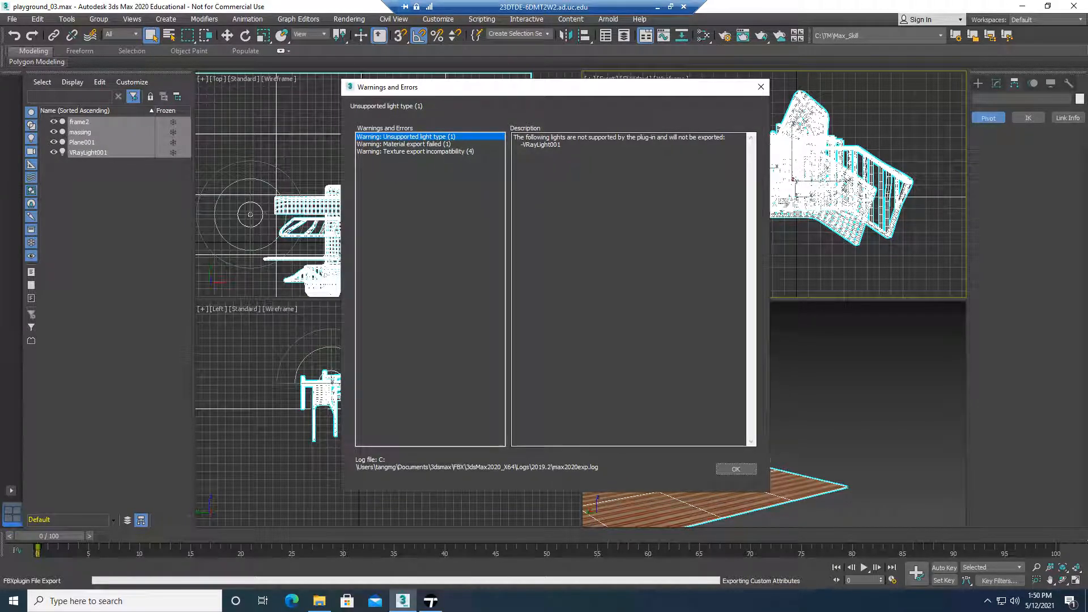
# Review the material export warning, dismiss the FBX warnings and errors, and clear the object selection in the scene
pyautogui.click(447, 144)
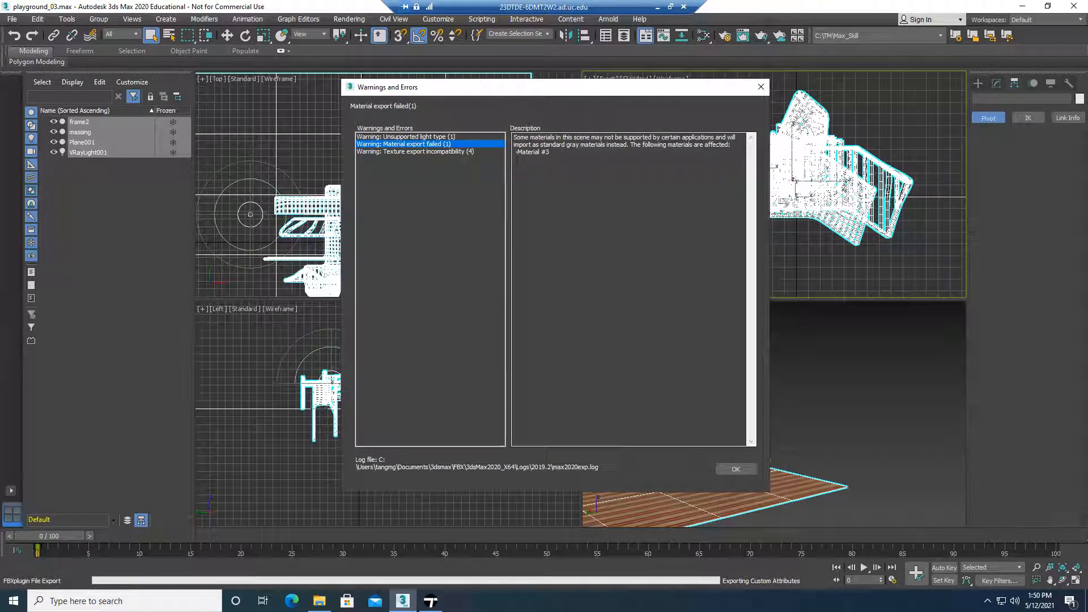
pyautogui.click(735, 469)
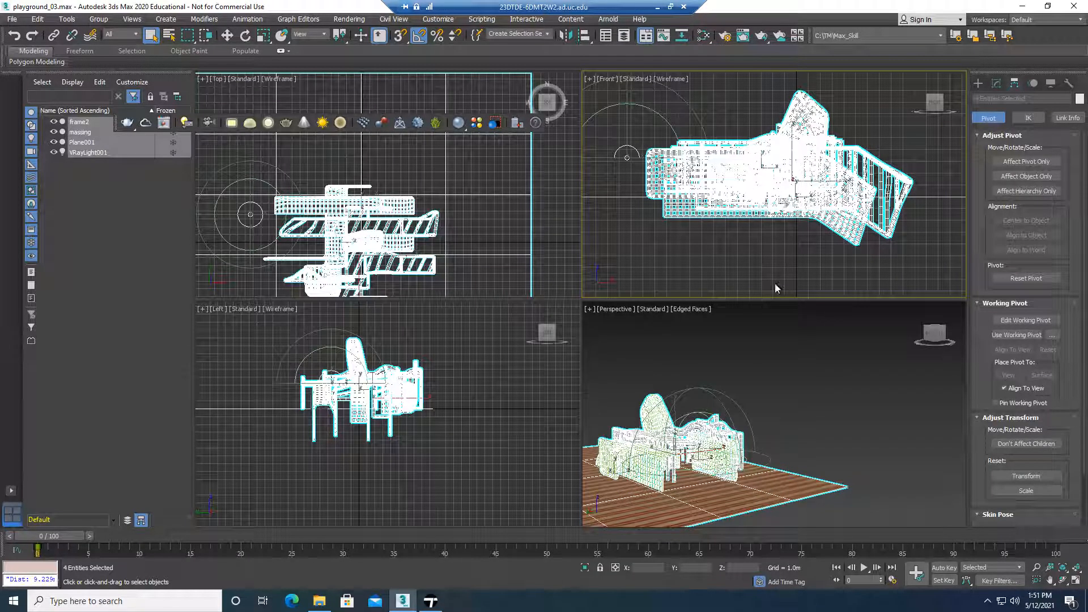
pyautogui.click(800, 346)
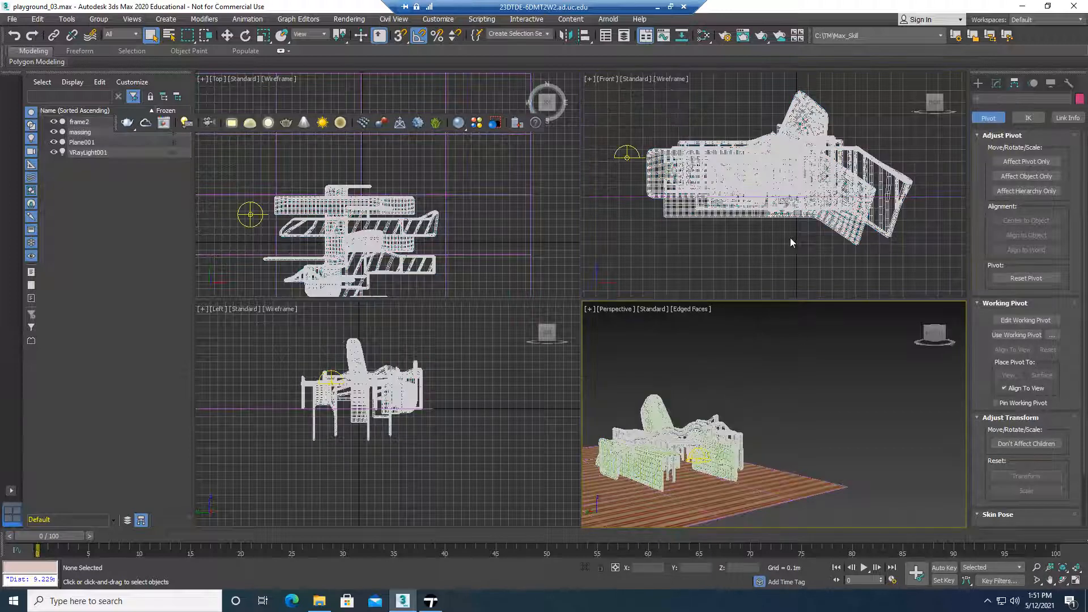
pyautogui.scroll(4, 671, 371)
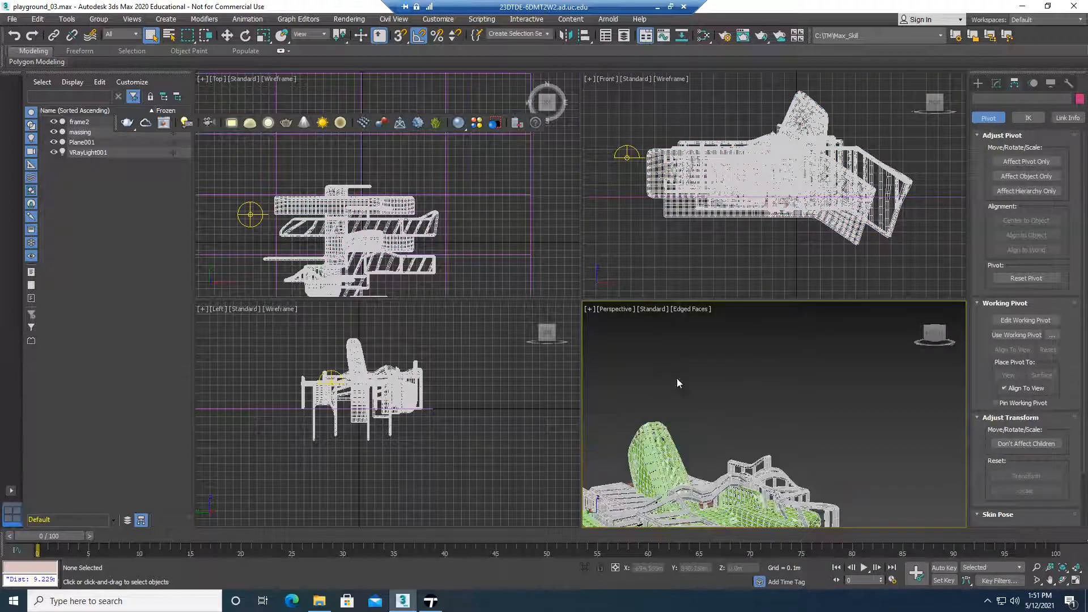
pyautogui.moveTo(680, 407); pyautogui.dragTo(730, 284, button='middle')
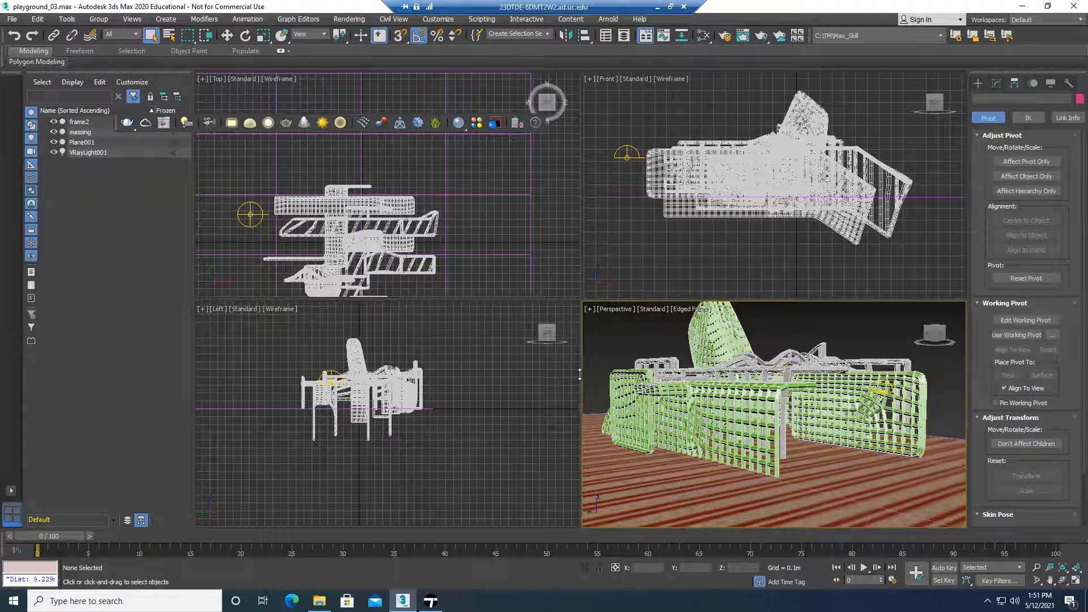
# Switch to File Explorer and locate the exported max_out3 file in C:\TM\Max_Skill\export
pyautogui.click(317, 603)
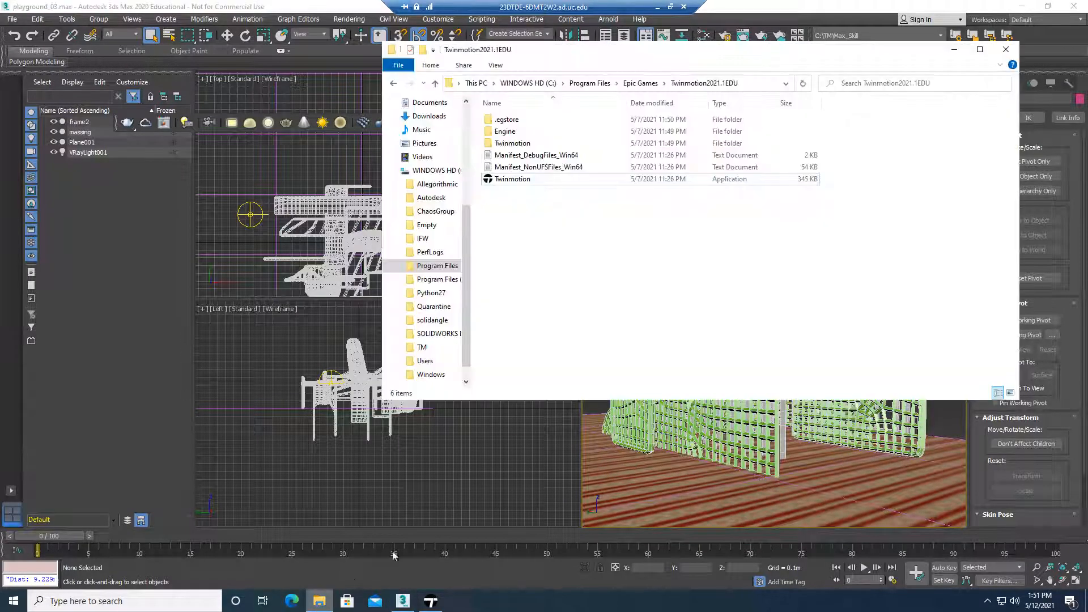
pyautogui.click(317, 604)
pyautogui.click(316, 605)
pyautogui.press('super+e')
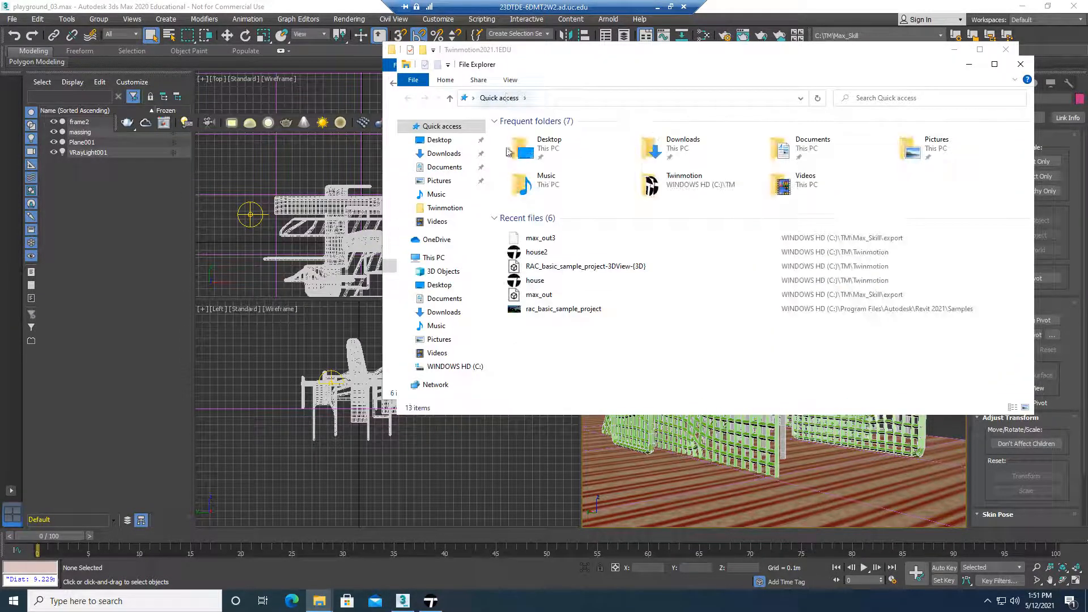
pyautogui.click(451, 367)
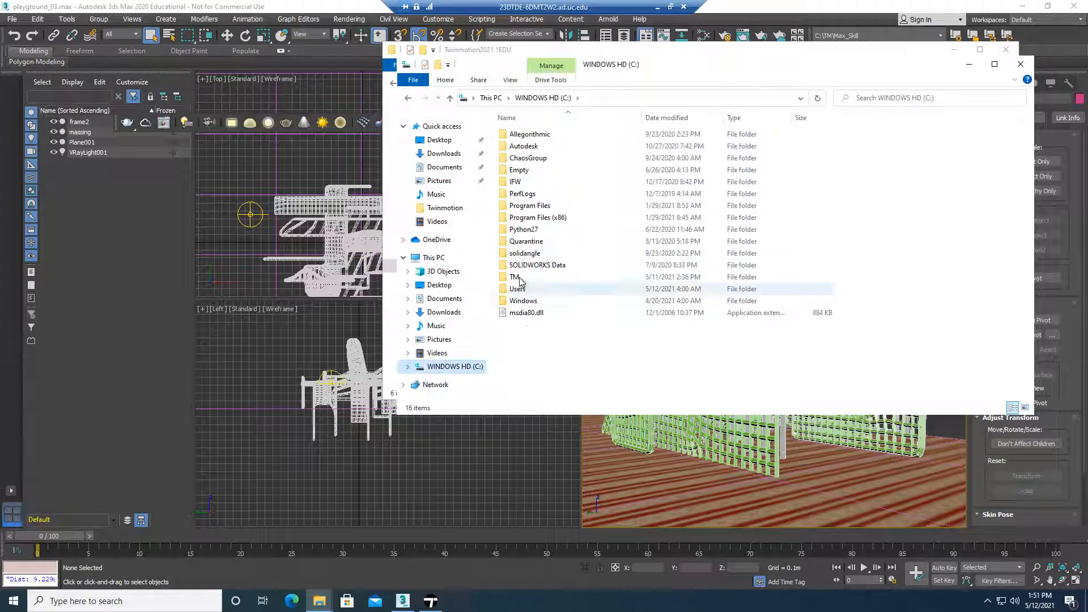
pyautogui.click(522, 282)
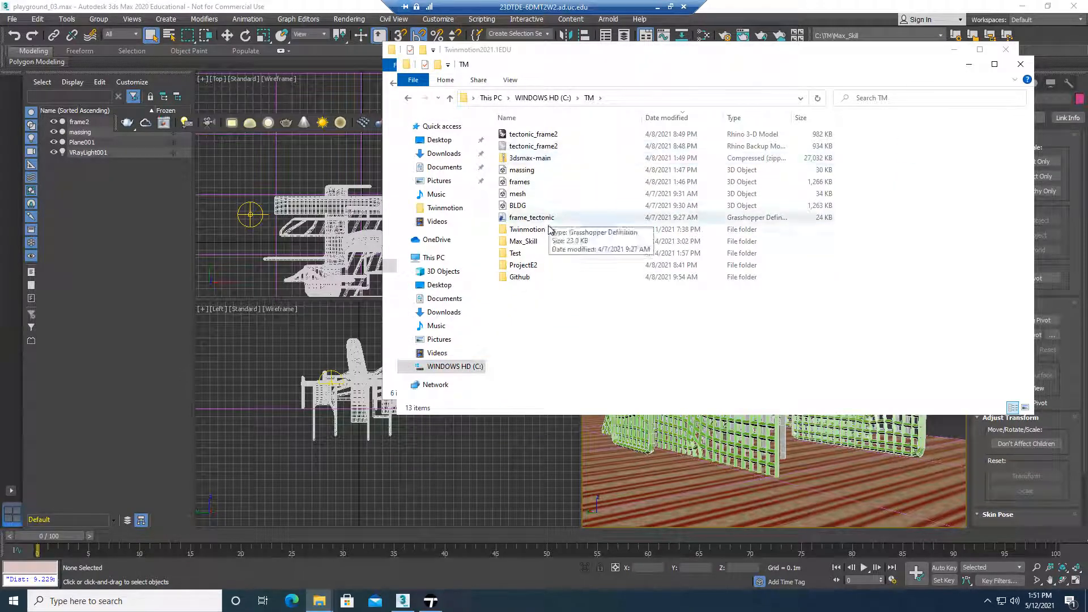
pyautogui.doubleClick(547, 243)
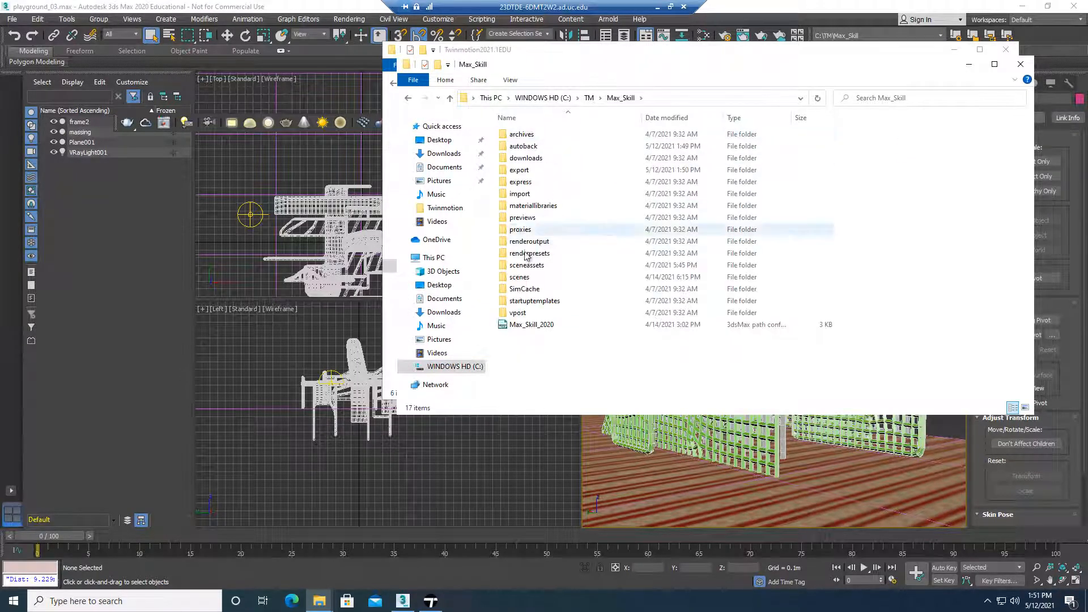
pyautogui.click(535, 173)
pyautogui.doubleClick(536, 172)
pyautogui.click(545, 147)
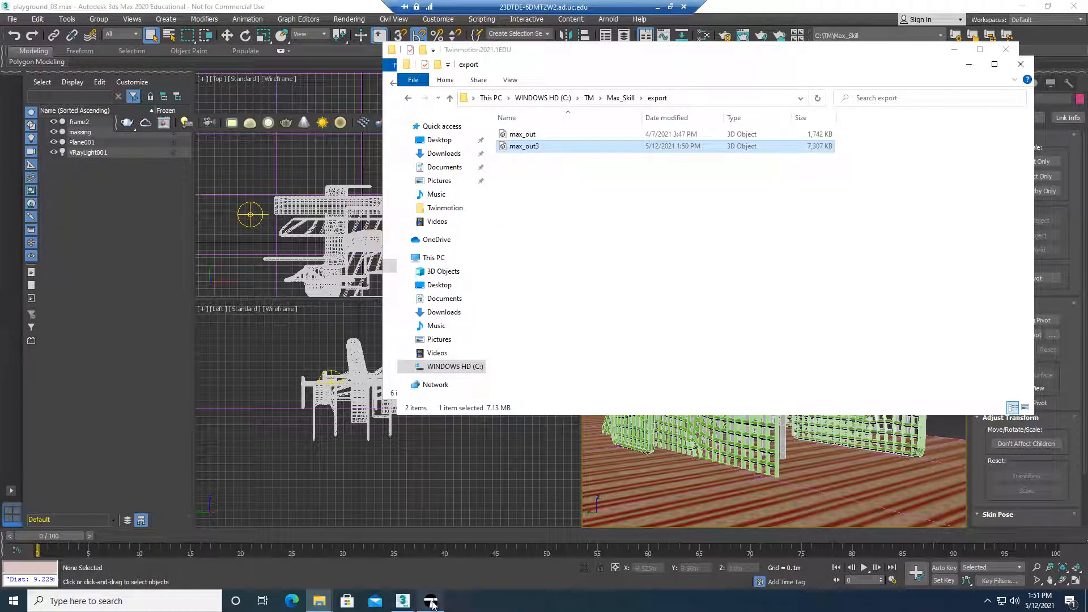
# Return to the Twinmotion2021.1EDU program folder window and show its full folder path
pyautogui.moveTo(319, 601)
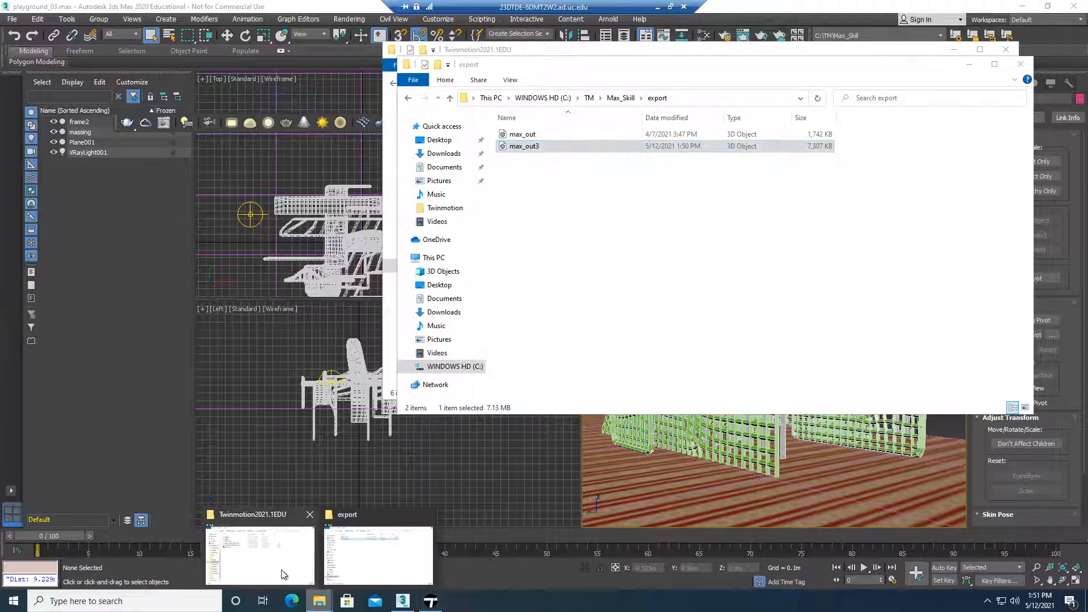
pyautogui.click(259, 544)
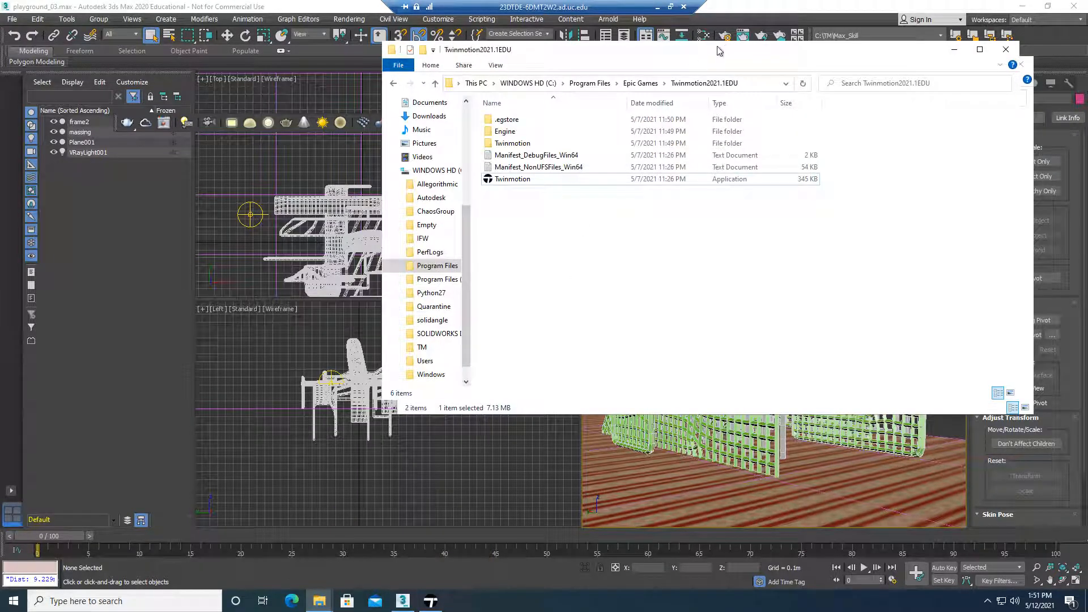
pyautogui.click(756, 84)
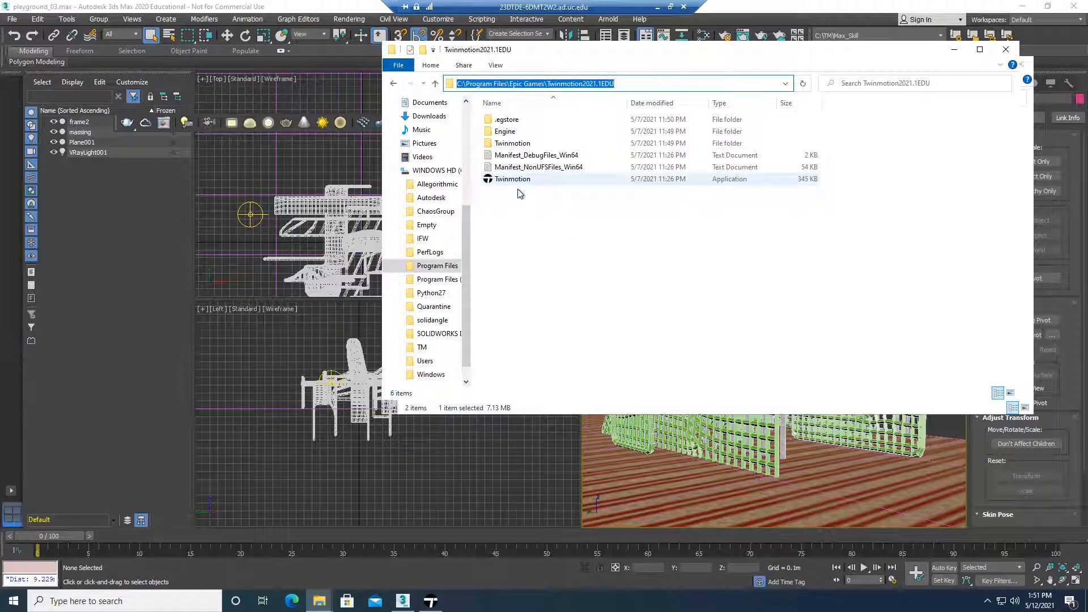
# Switch to Twinmotion and look around the empty new project's ground and skyline
pyautogui.click(431, 604)
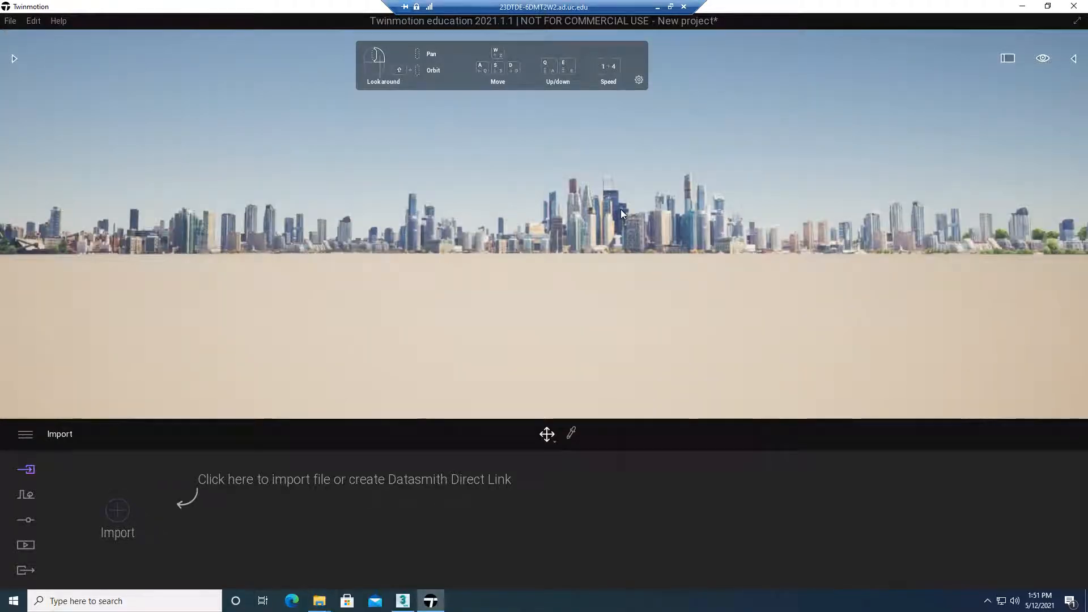
pyautogui.moveTo(622, 212); pyautogui.dragTo(566, 221, button='right')
pyautogui.moveTo(643, 221); pyautogui.dragTo(740, 147, button='right')
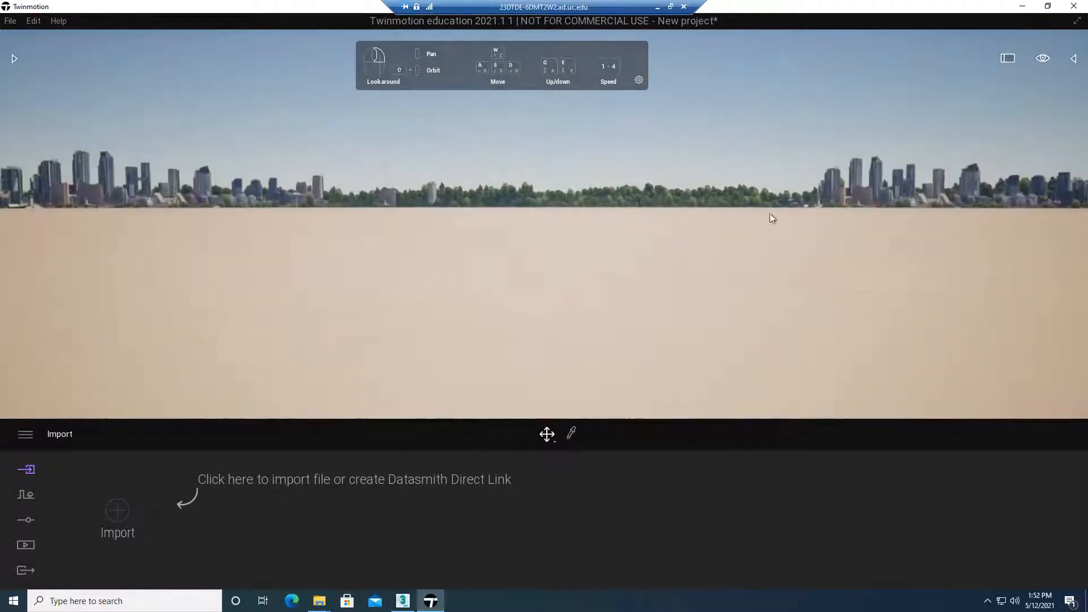
pyautogui.moveTo(772, 219); pyautogui.dragTo(779, 257, button='right')
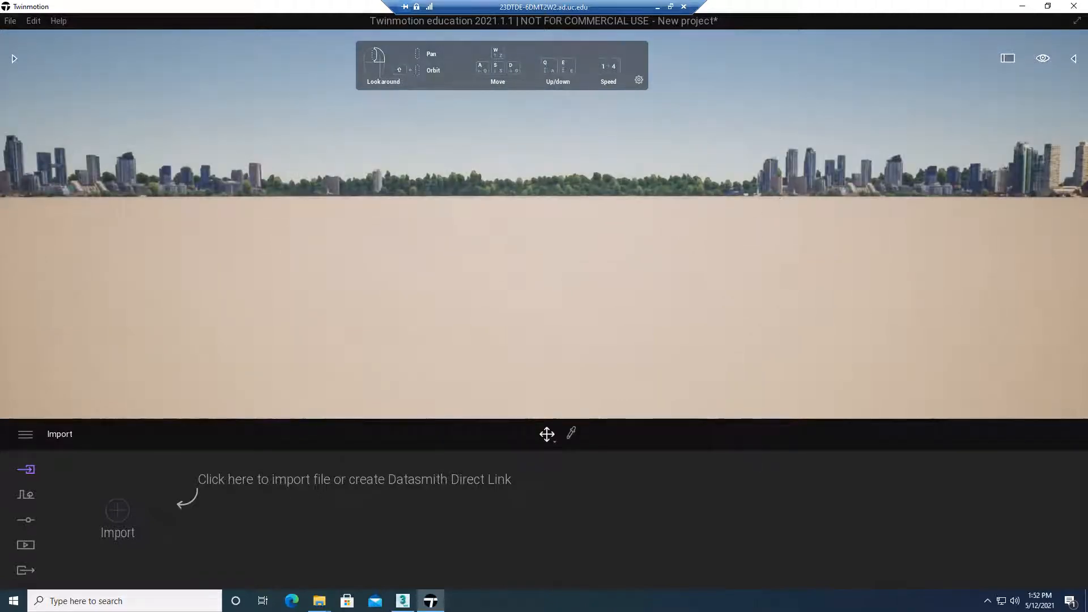
pyautogui.moveTo(802, 184); pyautogui.dragTo(773, 191, button='right')
pyautogui.moveTo(685, 220); pyautogui.dragTo(659, 295, button='right')
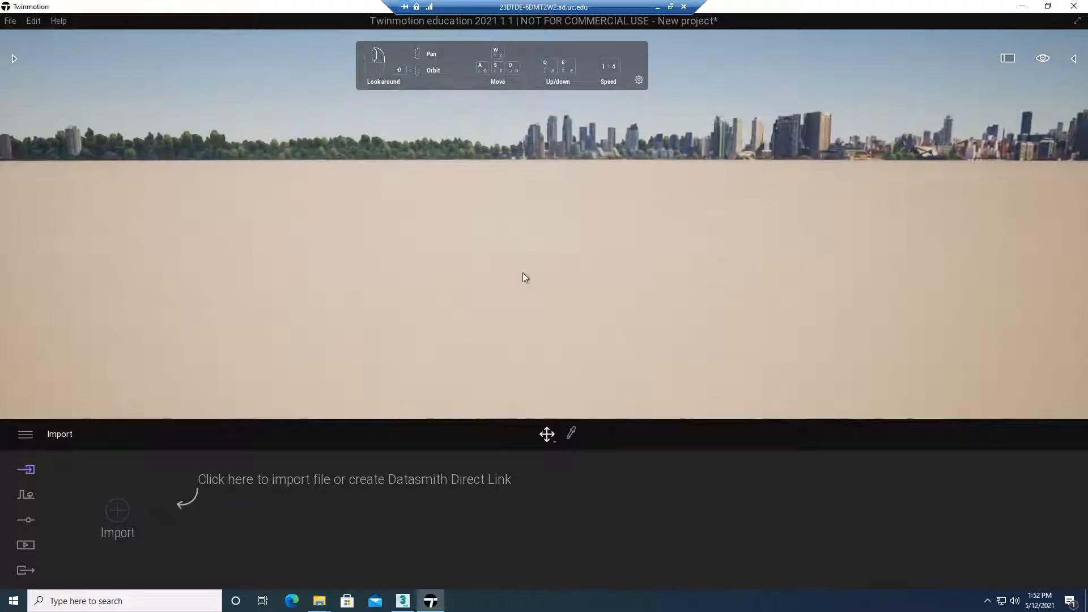
pyautogui.moveTo(581, 196); pyautogui.dragTo(560, 142, button='right')
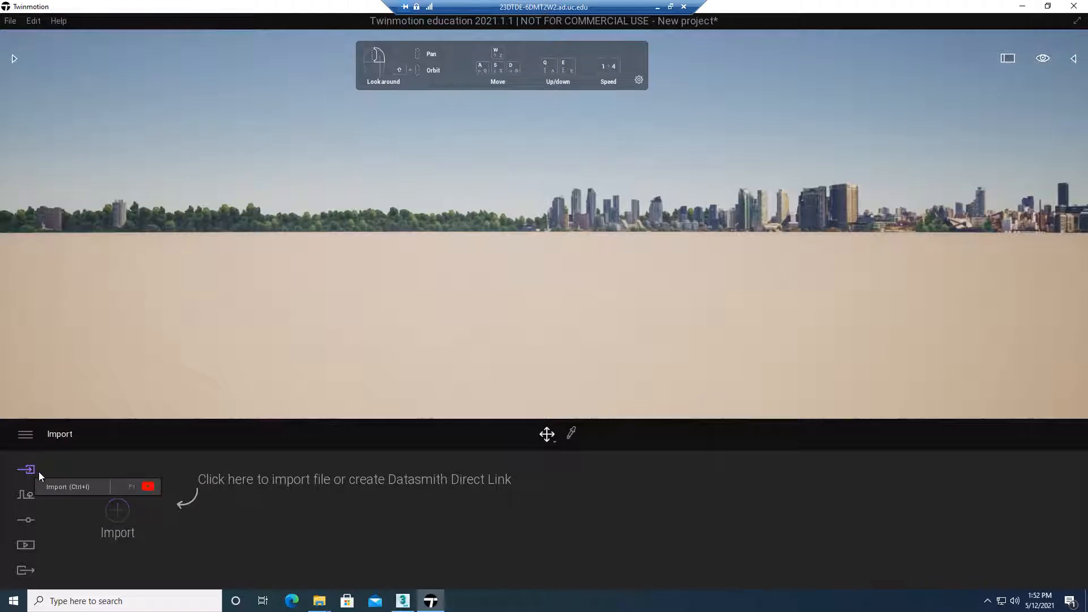
# Start a geometry import and choose max_out3.FBX from C:\TM\Max_Skill\export as the source file
pyautogui.click(117, 512)
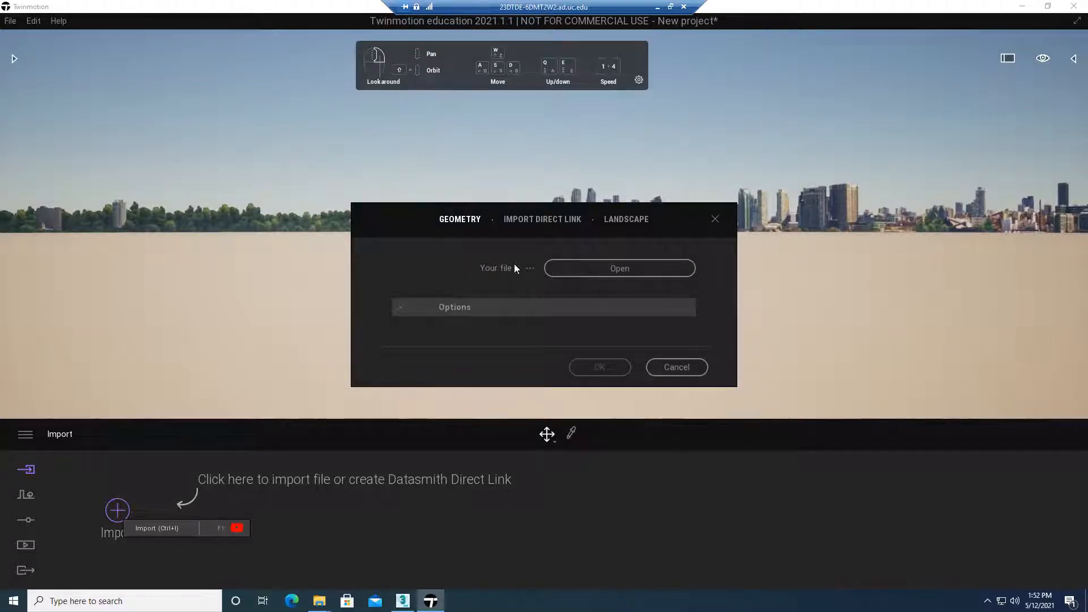
pyautogui.click(616, 271)
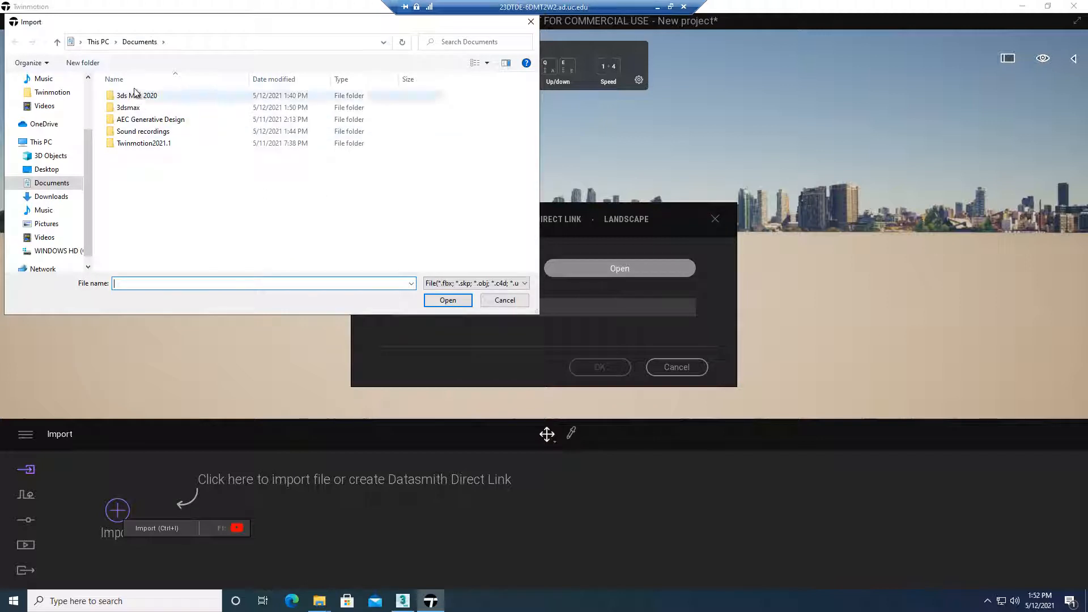
pyautogui.click(54, 251)
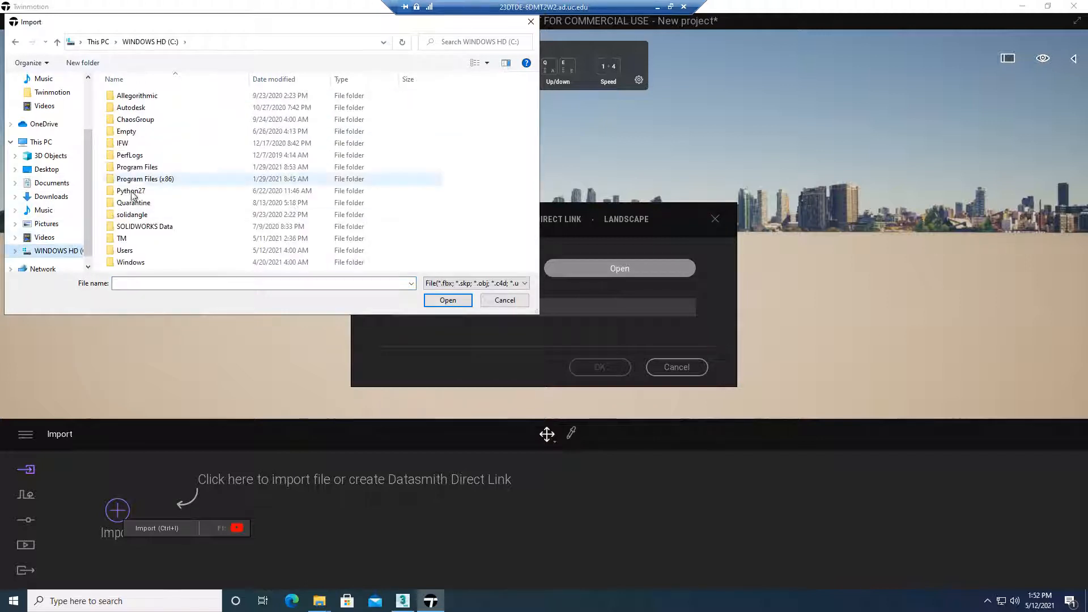
pyautogui.doubleClick(124, 238)
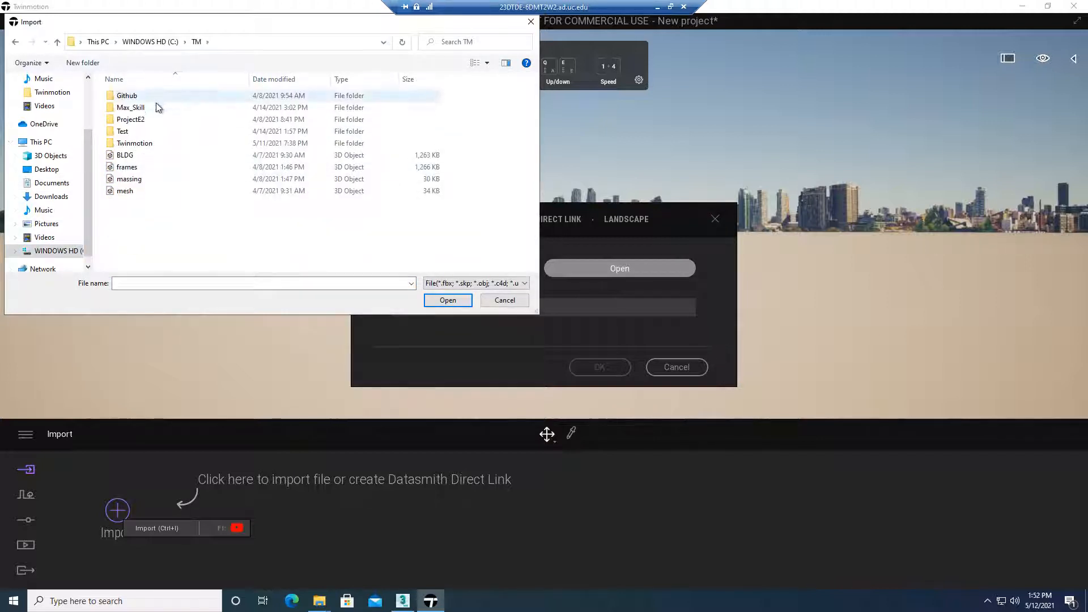
pyautogui.doubleClick(154, 109)
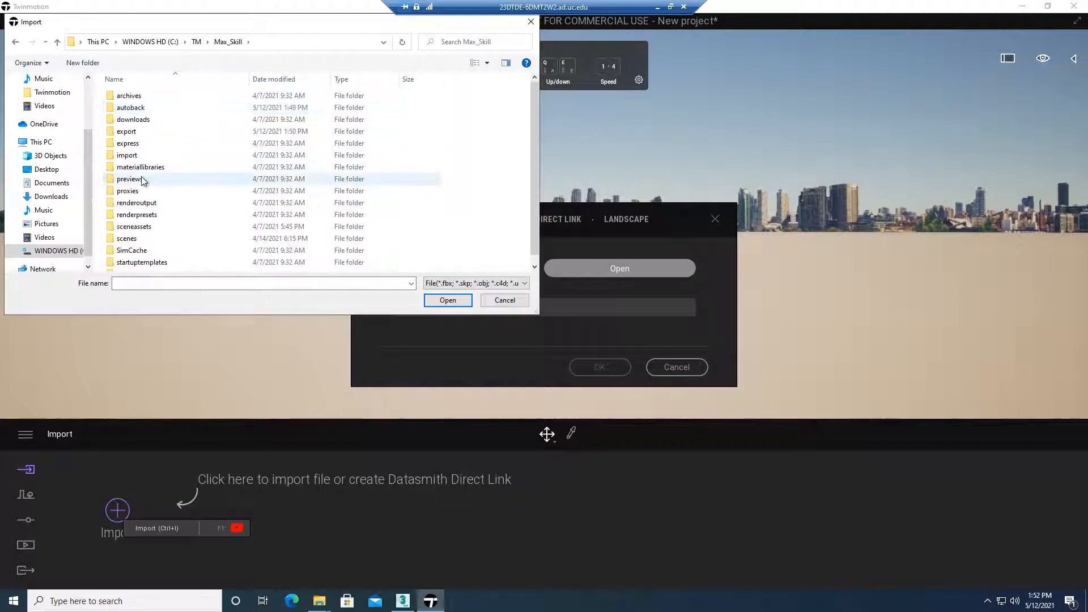
pyautogui.doubleClick(136, 131)
pyautogui.click(136, 108)
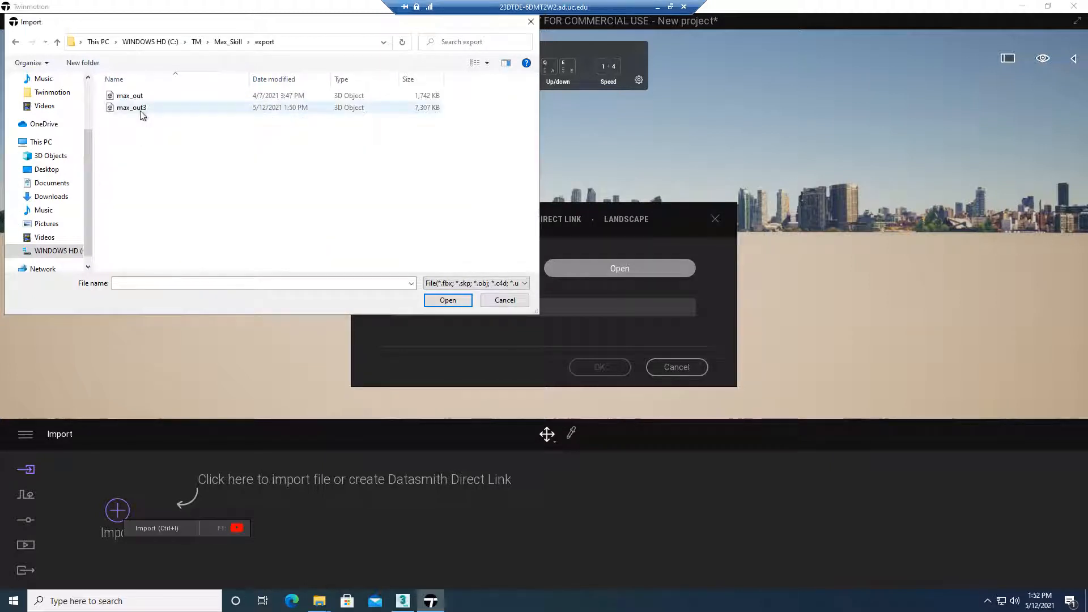
pyautogui.click(454, 302)
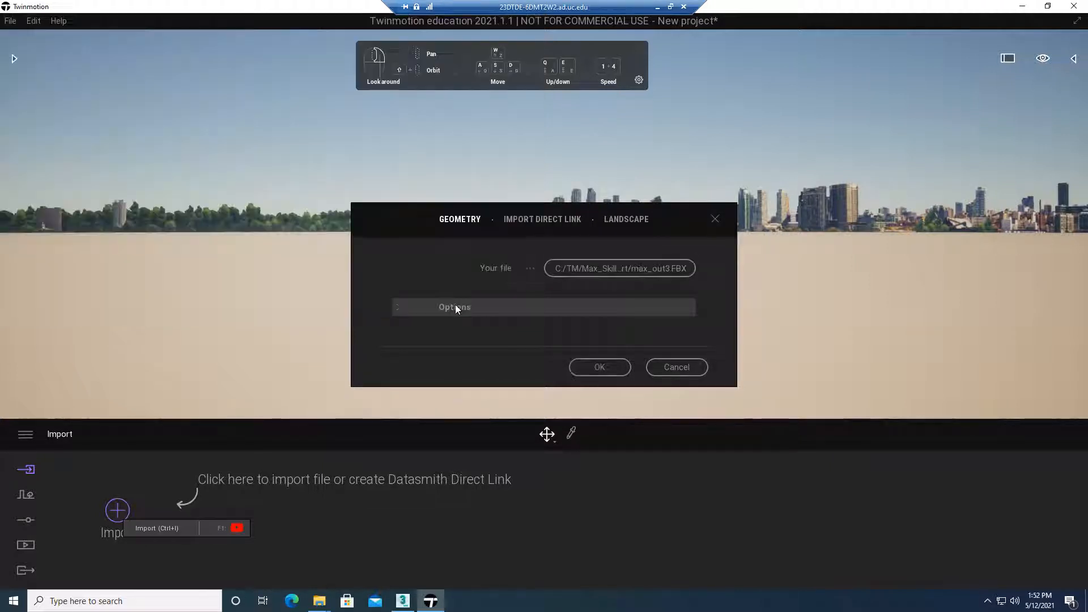
# Compare the Keep hierarchy and Collapse by material import options, settle on Keep hierarchy, and import the FBX
pyautogui.click(400, 308)
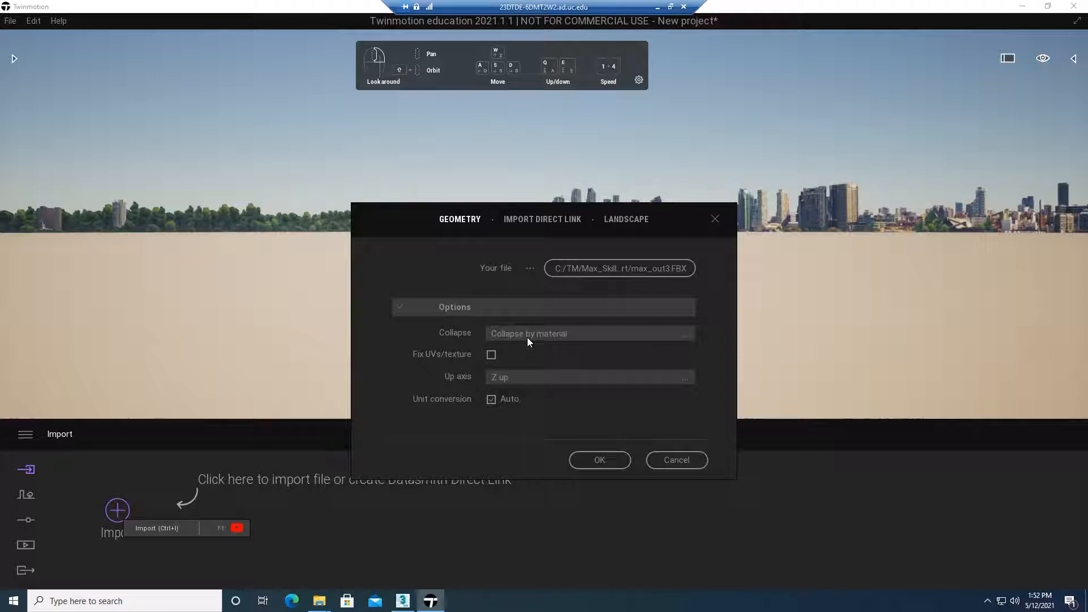
pyautogui.click(528, 338)
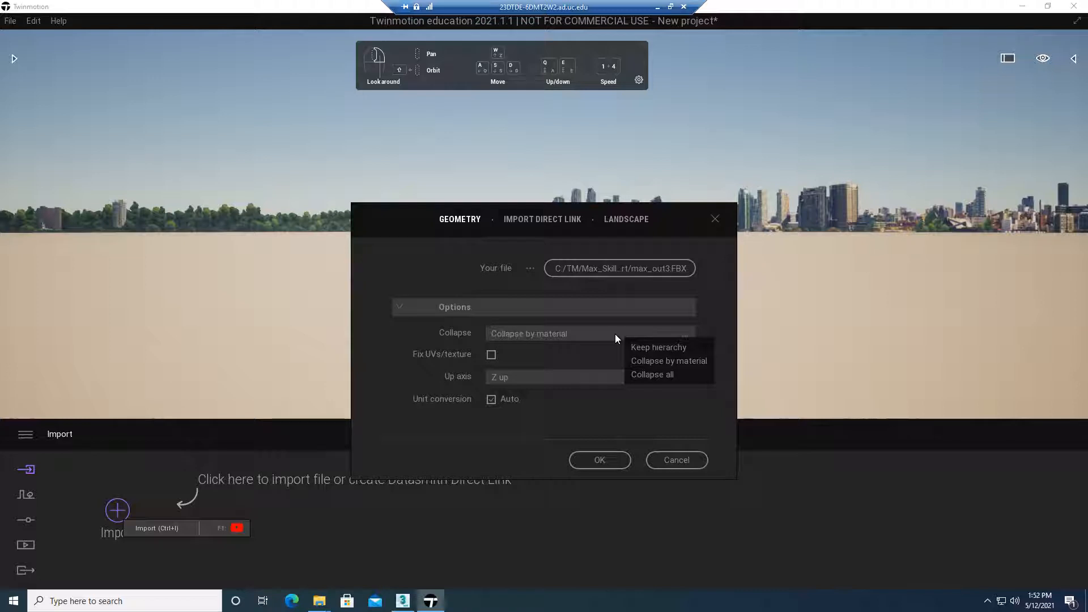
pyautogui.click(658, 345)
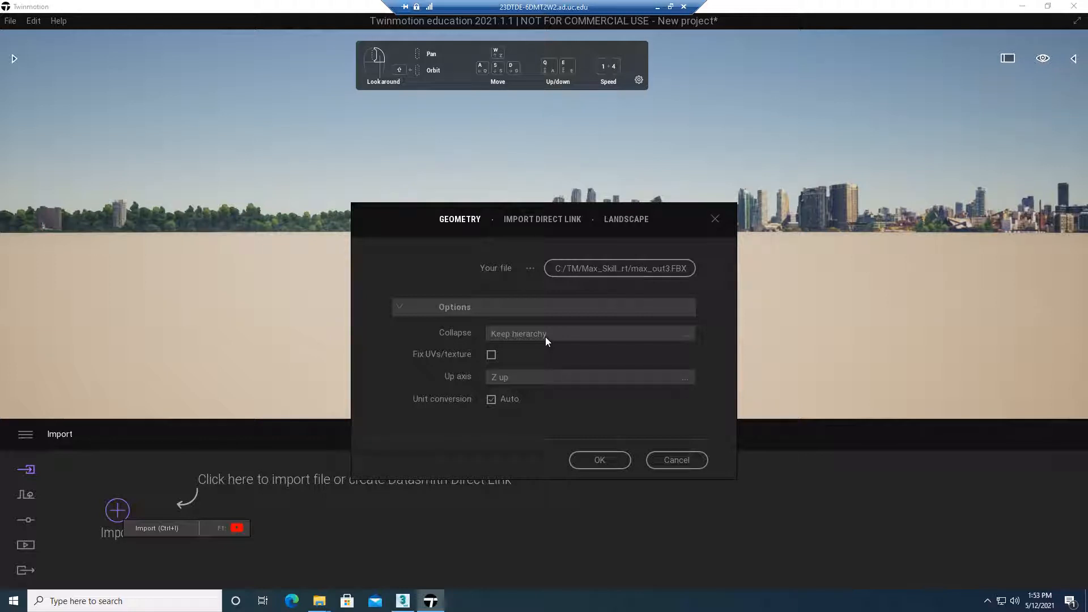
pyautogui.click(545, 336)
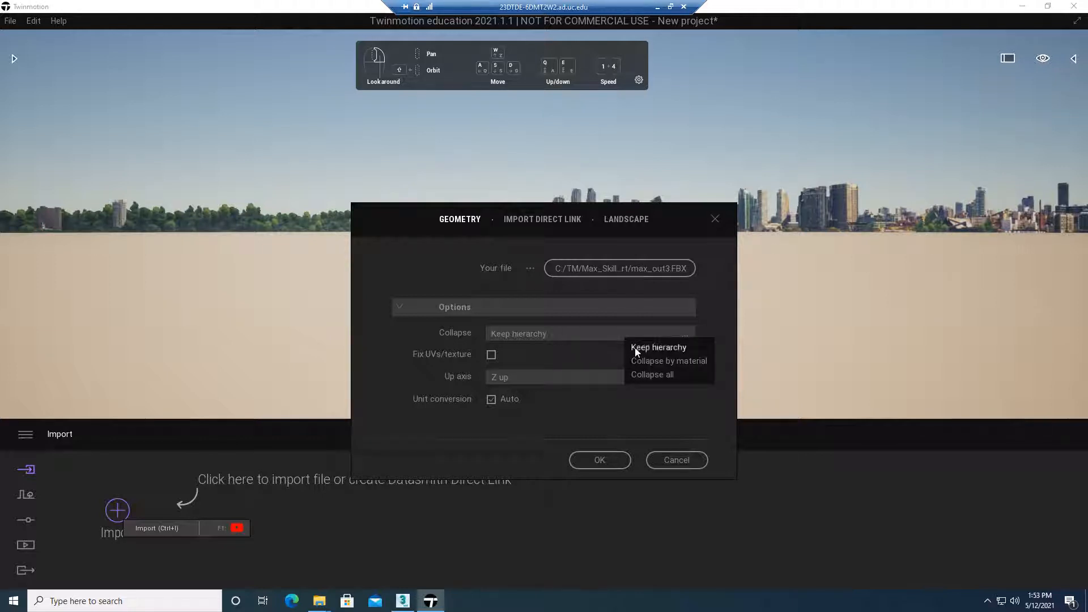
pyautogui.click(653, 364)
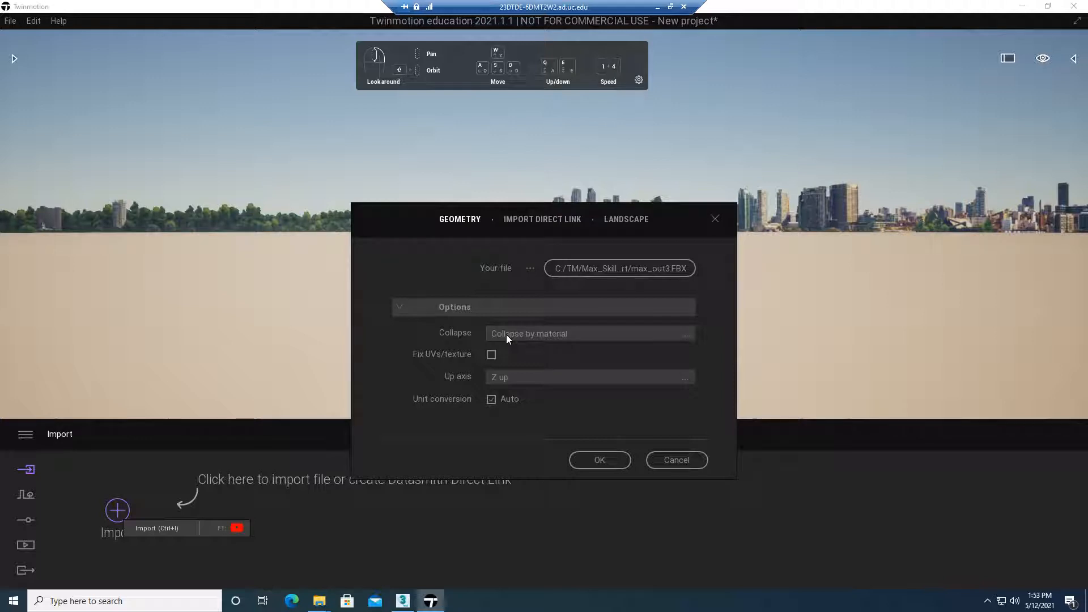
pyautogui.click(506, 335)
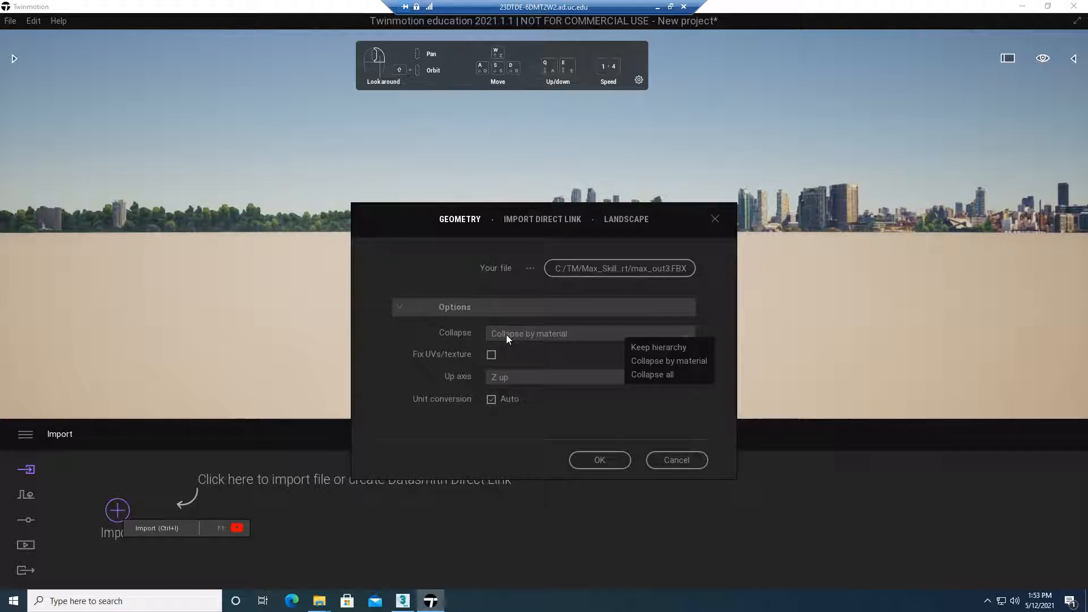
pyautogui.click(660, 349)
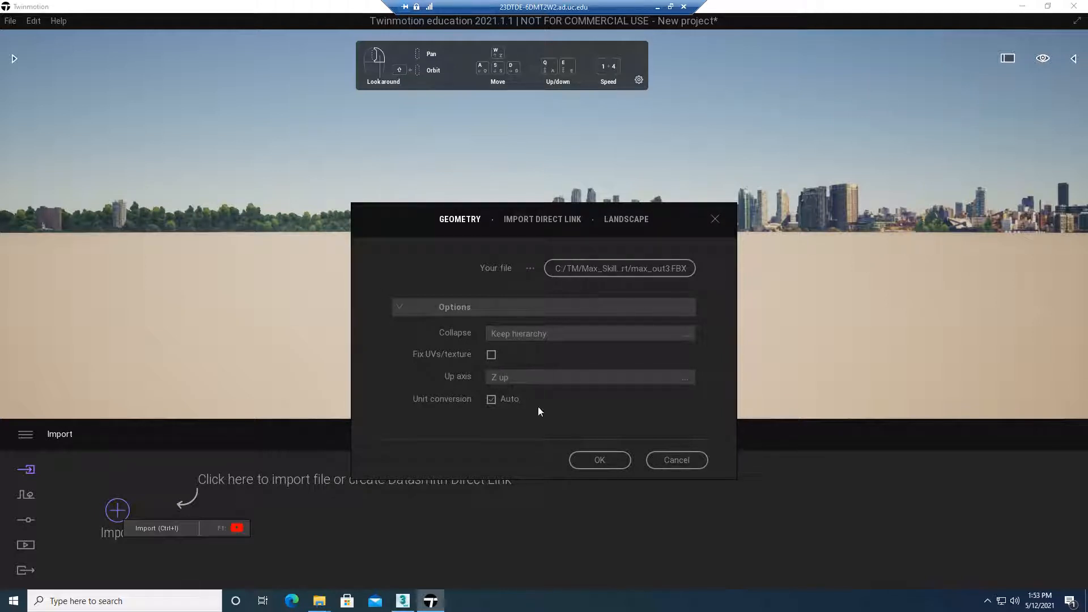
pyautogui.click(606, 460)
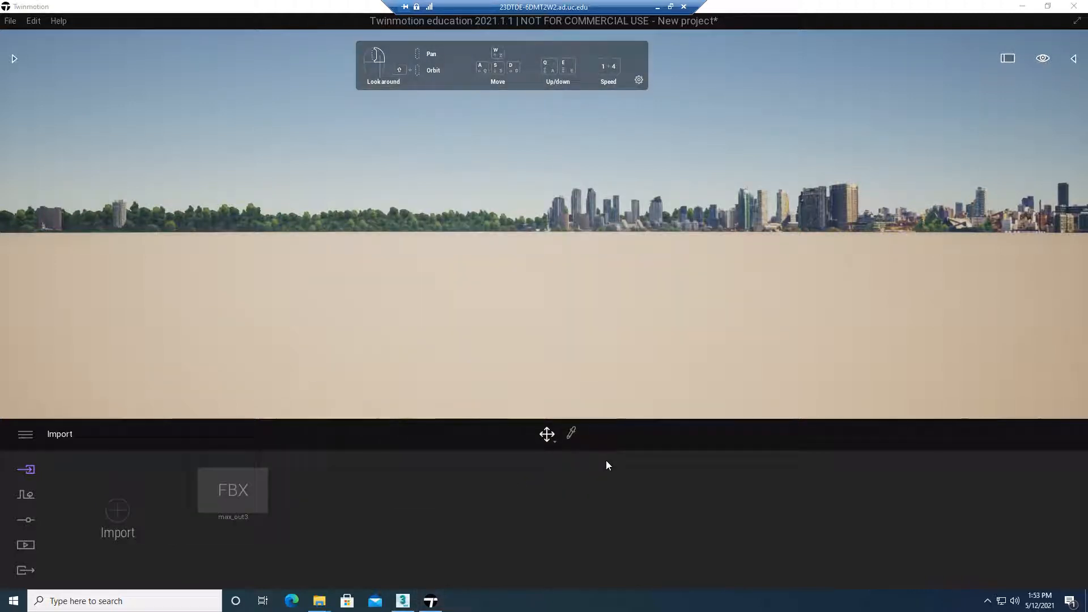
# Show the scene graph and expand the imported max_out3.FBX container to list its objects
pyautogui.click(1073, 58)
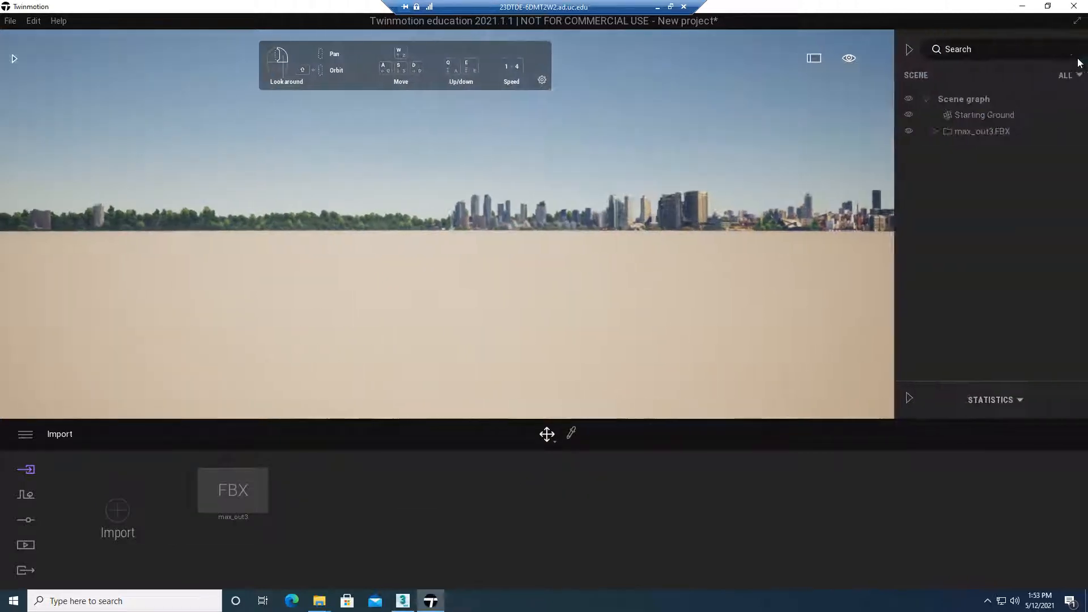
pyautogui.click(901, 51)
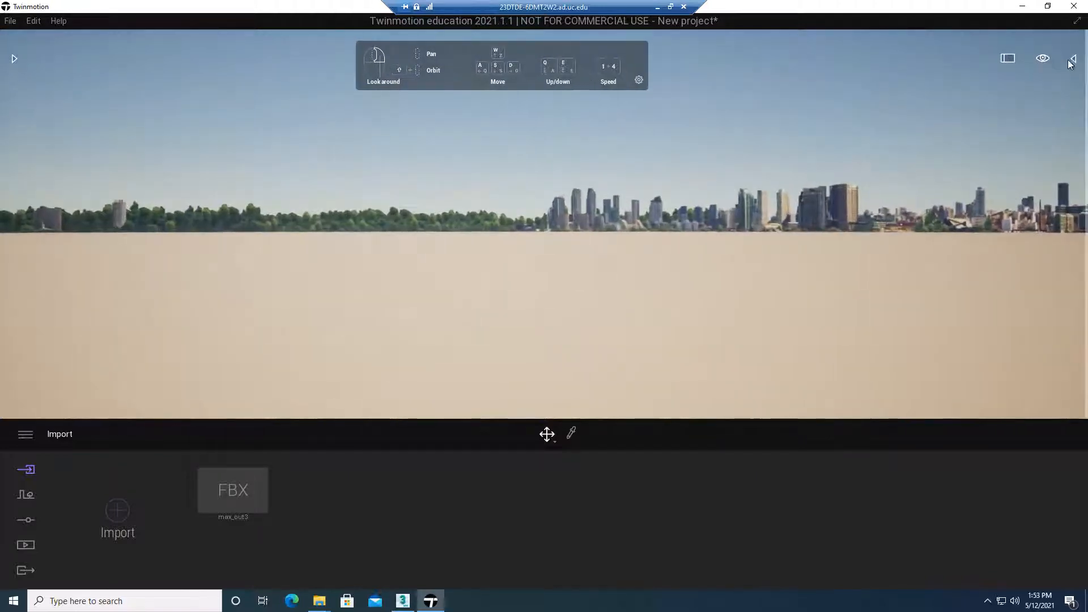
pyautogui.click(1074, 59)
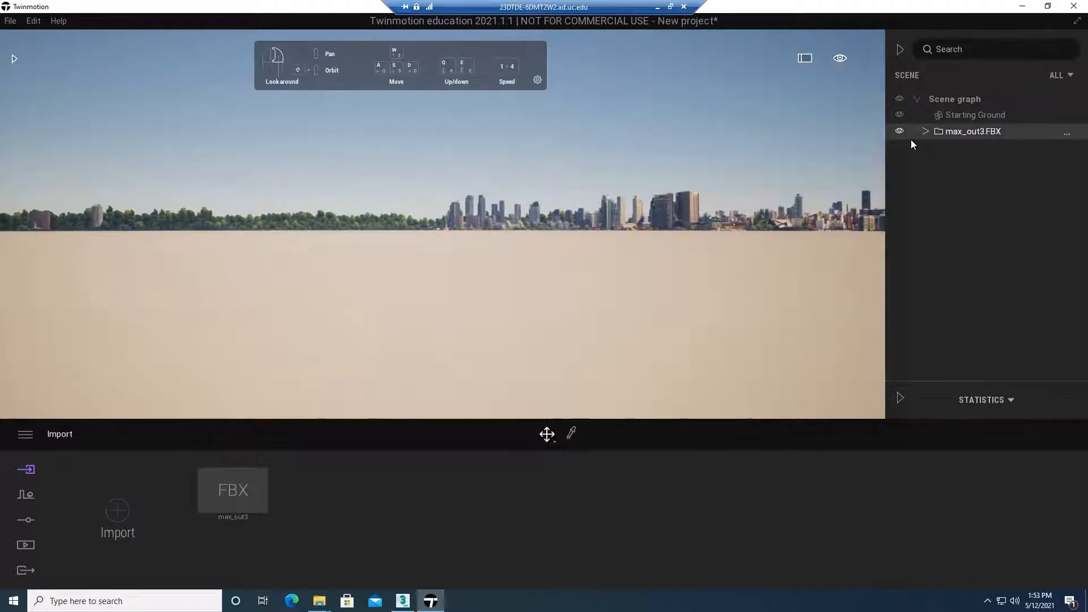
pyautogui.click(984, 115)
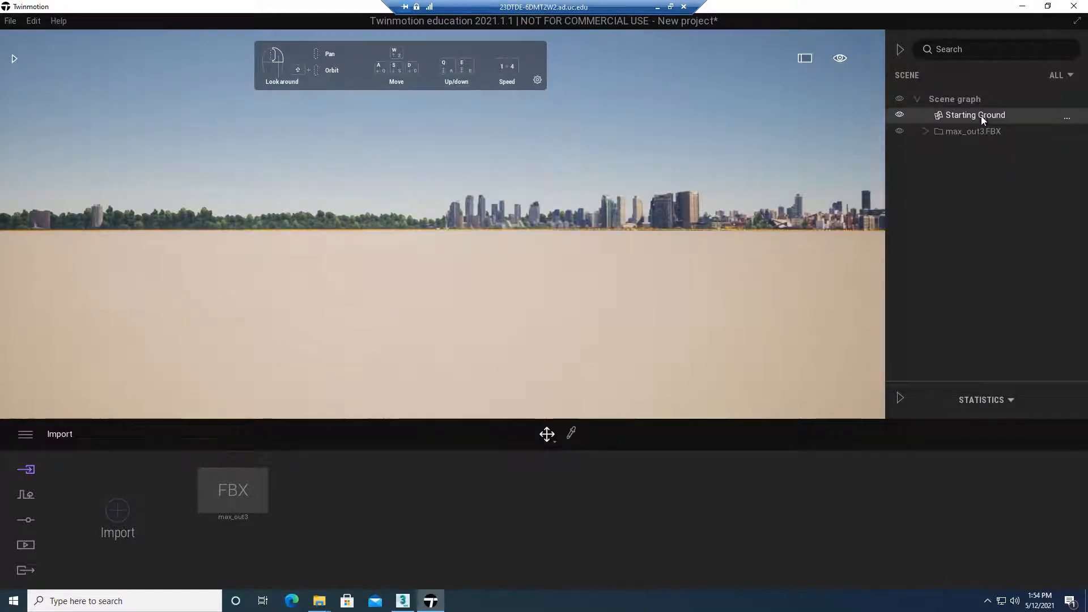
pyautogui.click(932, 133)
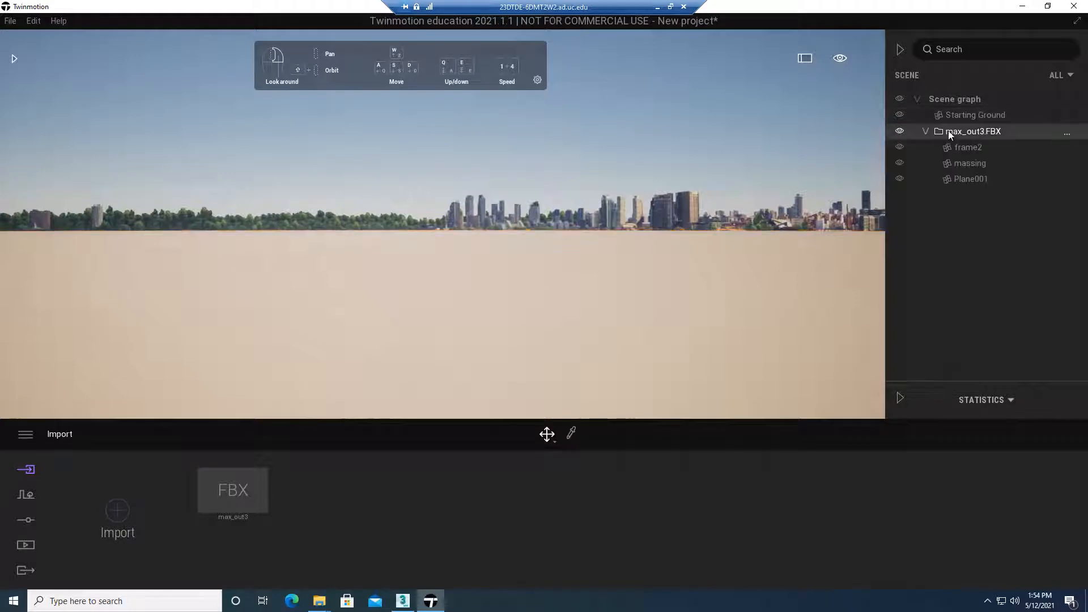
# Zoom the view to the frame2 object from the max_out3.FBX hierarchy
pyautogui.click(969, 149)
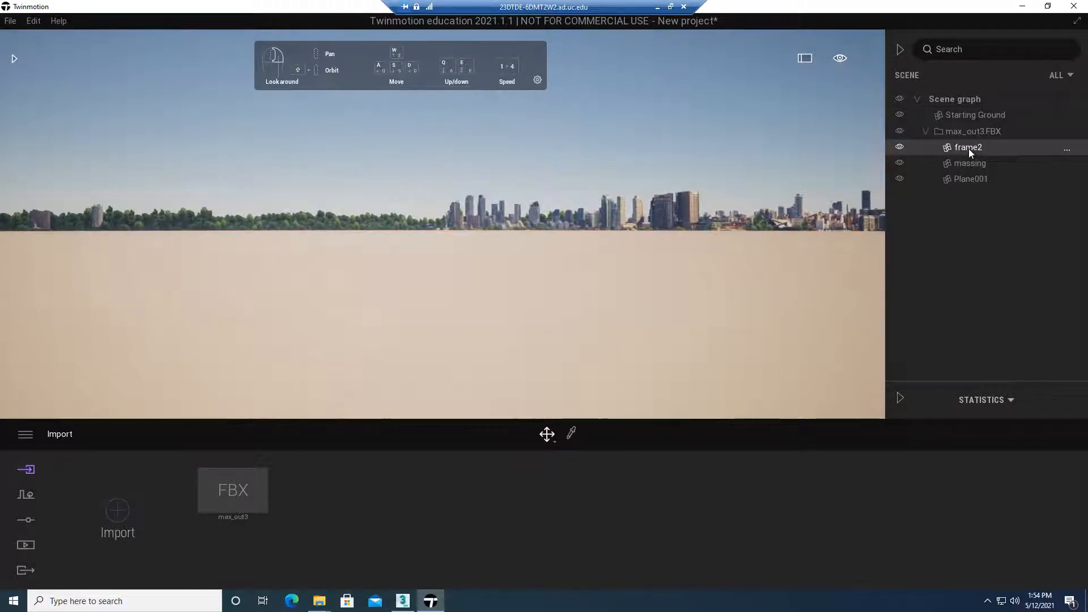
pyautogui.rightClick(968, 149)
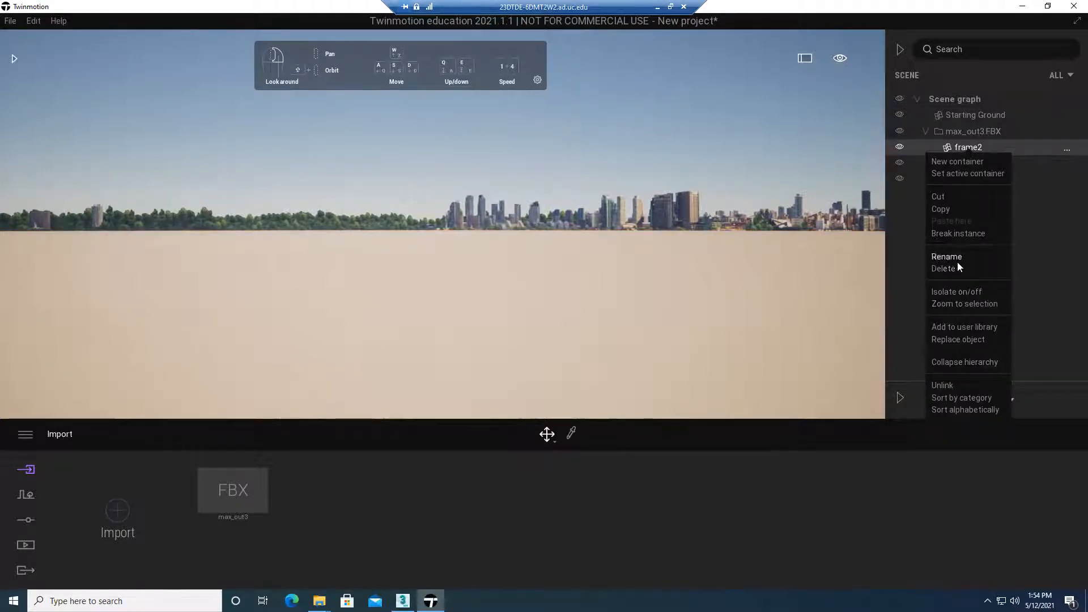
pyautogui.click(950, 306)
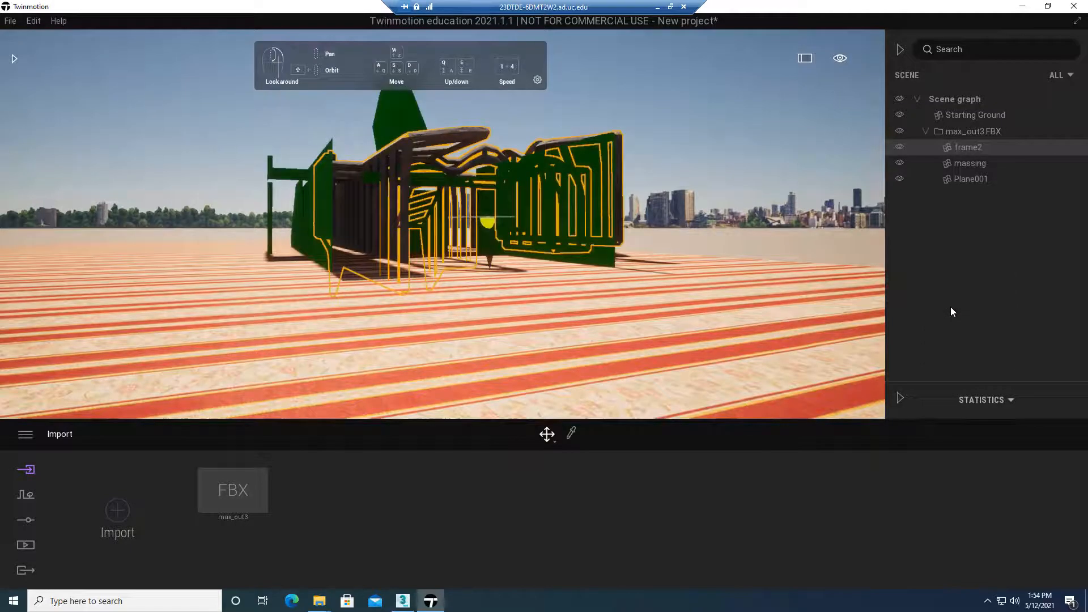
pyautogui.moveTo(668, 213); pyautogui.dragTo(612, 224, button='right')
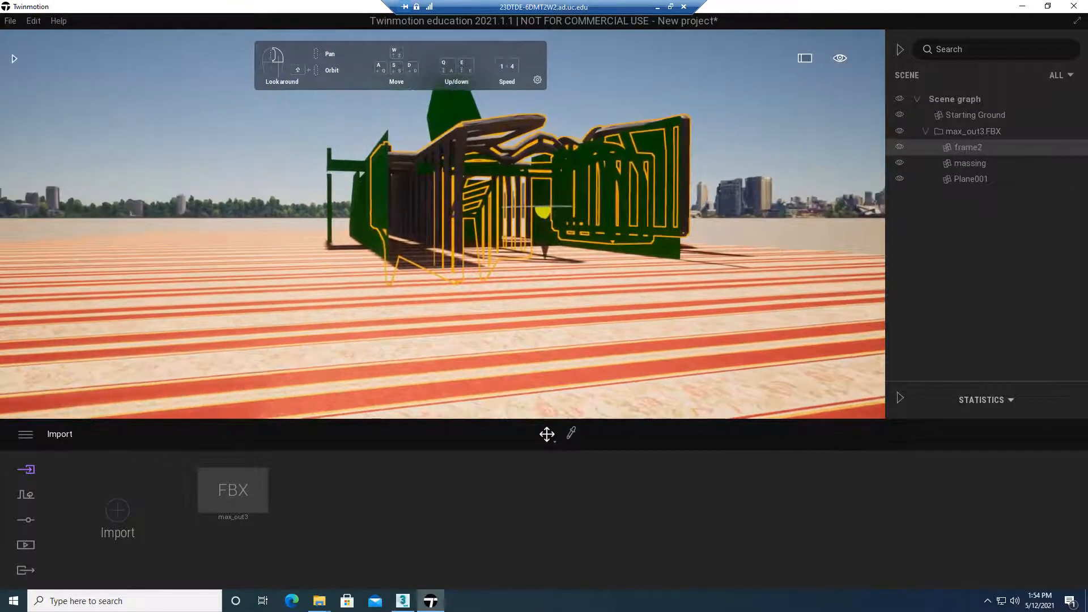
# Select massing, frame2 and Plane001 one after another in the scene graph to identify each imported object
pyautogui.rightClick(978, 166)
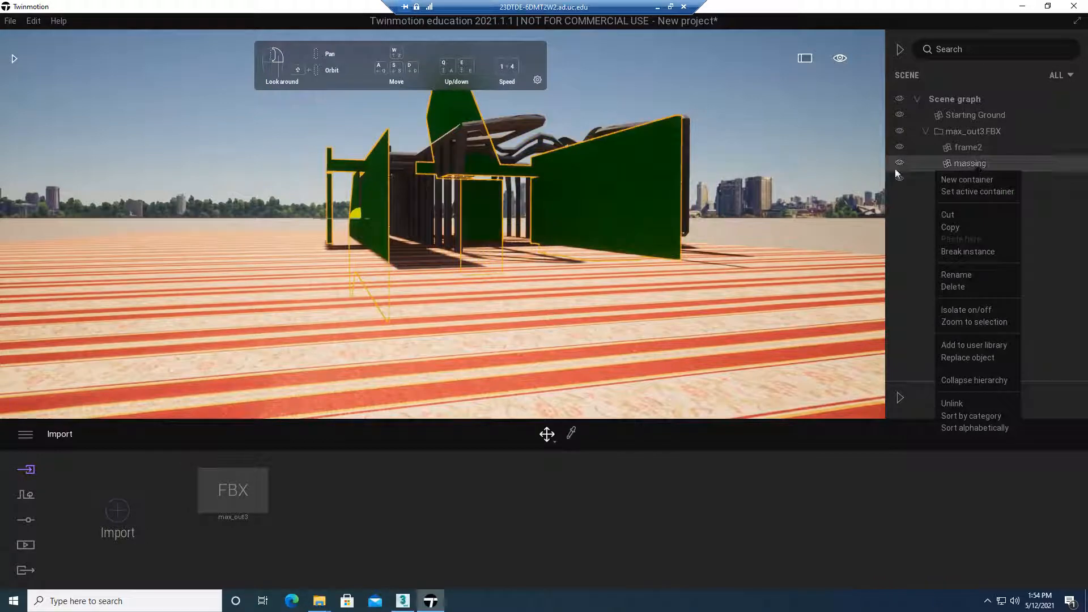
pyautogui.click(985, 149)
pyautogui.click(985, 164)
pyautogui.click(984, 178)
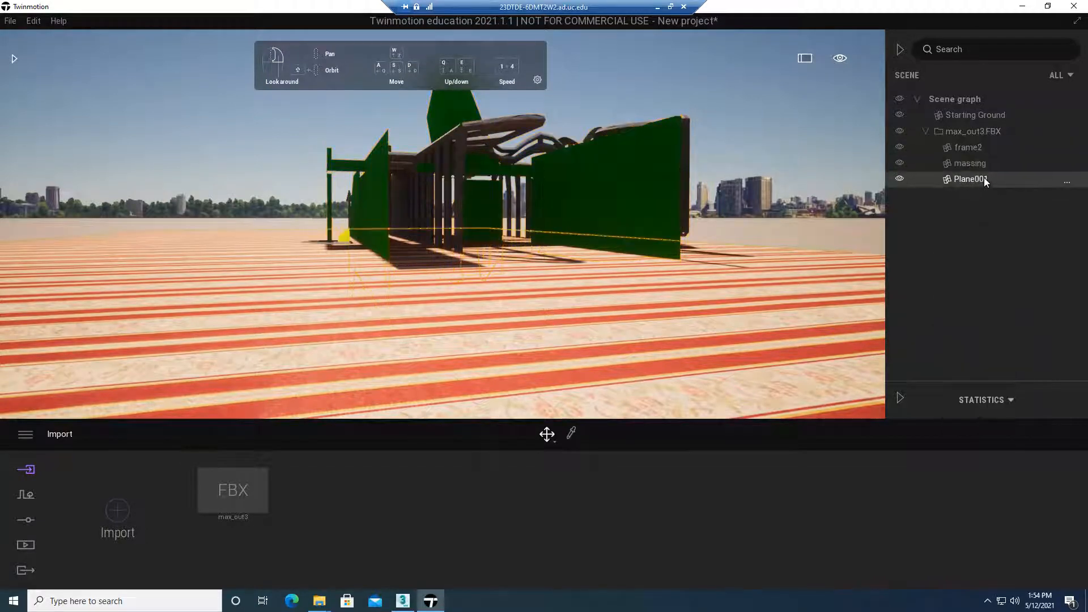
# Fly around the imported playground to examine its frames, green massing and striped ground from the other side
pyautogui.moveTo(593, 211); pyautogui.dragTo(604, 168, button='right')
pyautogui.press('a')
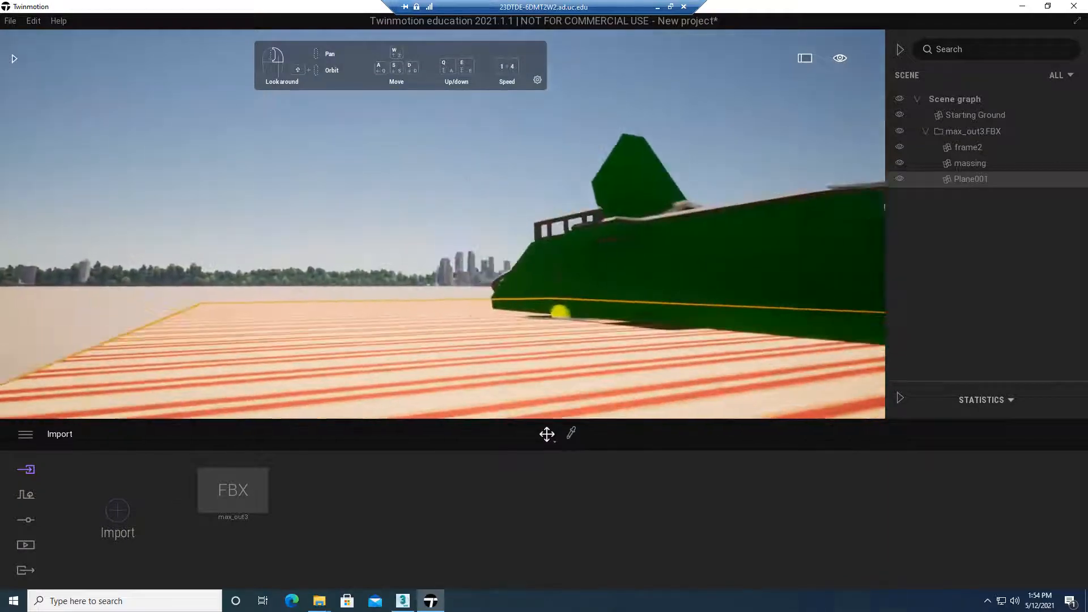
pyautogui.moveTo(561, 239); pyautogui.dragTo(608, 196, button='right')
pyautogui.press('w')
pyautogui.press('e')
pyautogui.press('a')
pyautogui.press('a')
pyautogui.press('a')
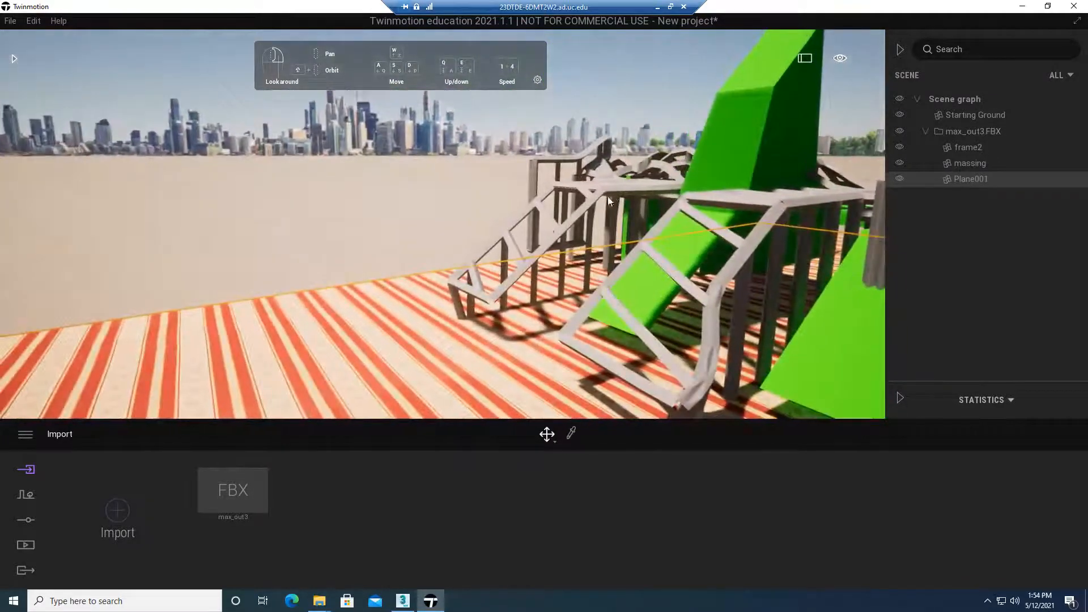
# Select the frame, the massing and the ground plane in turn to check how each object's geometry was imported
pyautogui.click(591, 205)
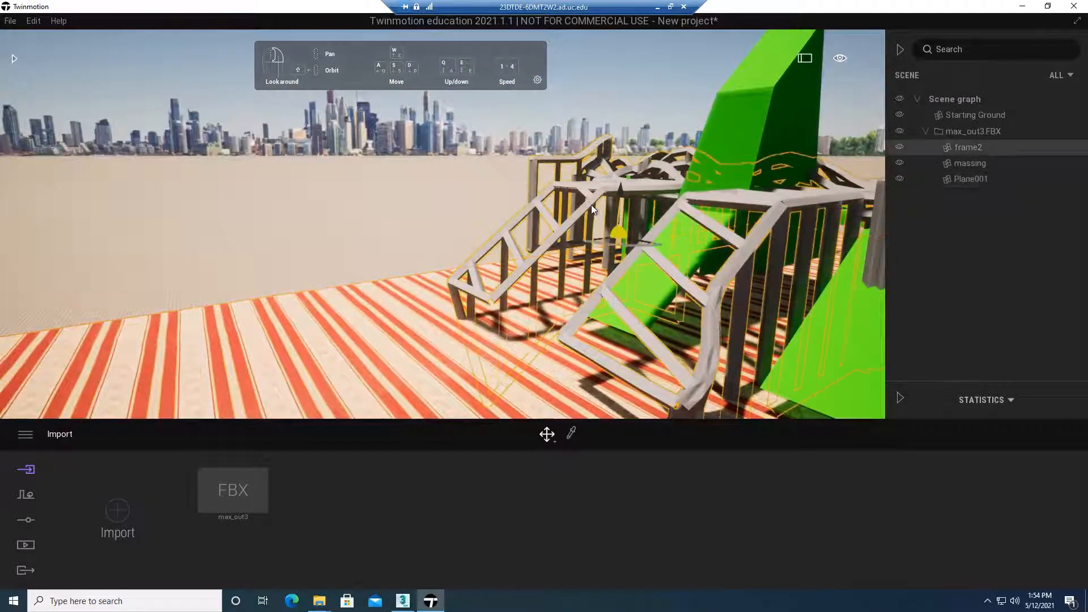
pyautogui.click(970, 163)
pyautogui.moveTo(753, 206); pyautogui.dragTo(777, 210, button='right')
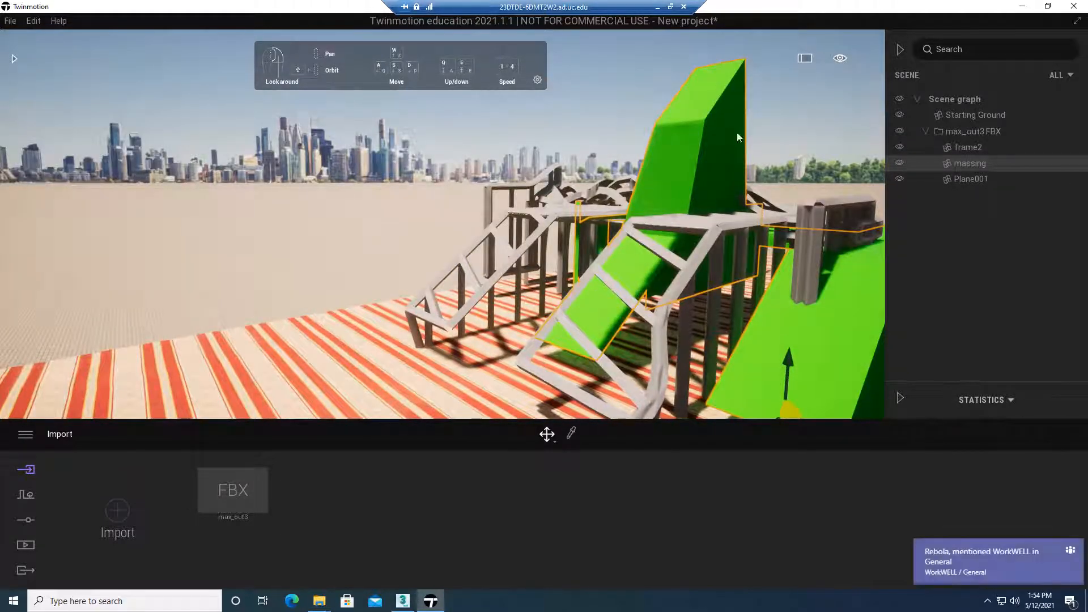
pyautogui.click(984, 181)
pyautogui.moveTo(299, 306); pyautogui.dragTo(314, 216, button='right')
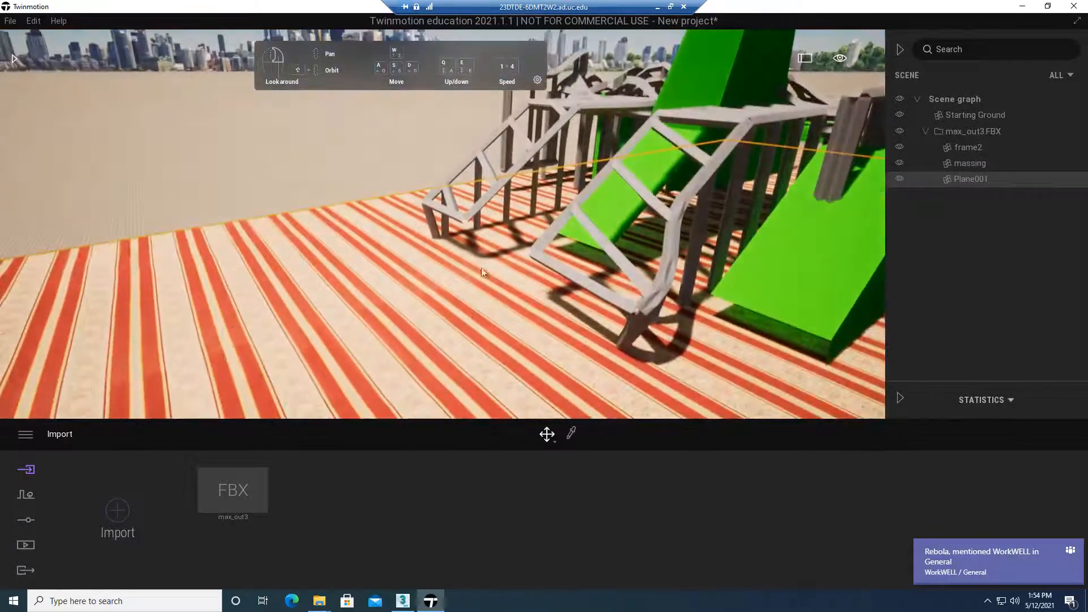
pyautogui.moveTo(507, 247); pyautogui.dragTo(566, 392, button='right')
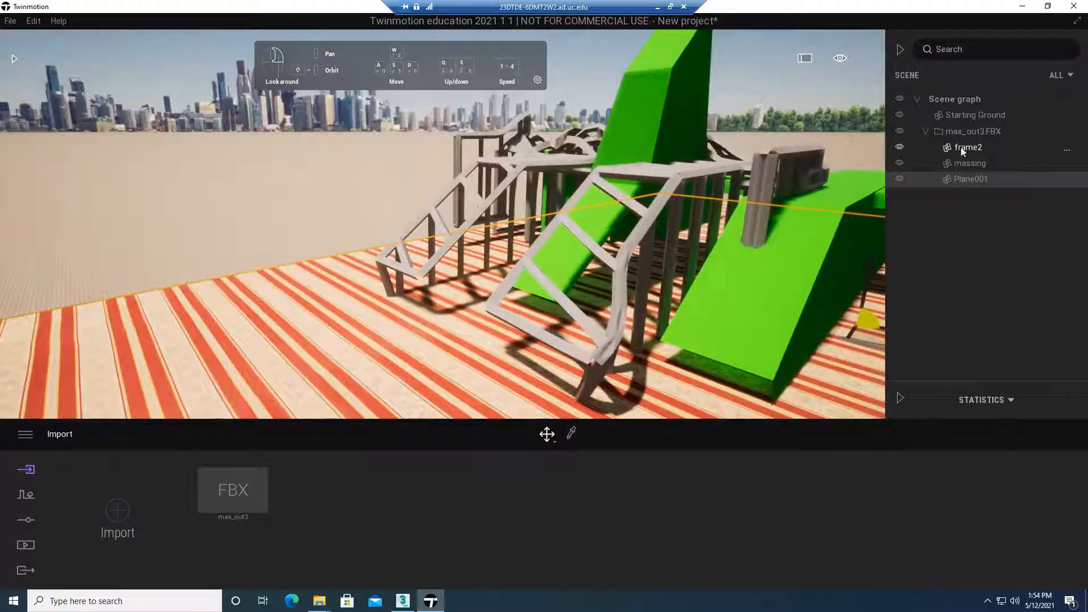
pyautogui.click(969, 163)
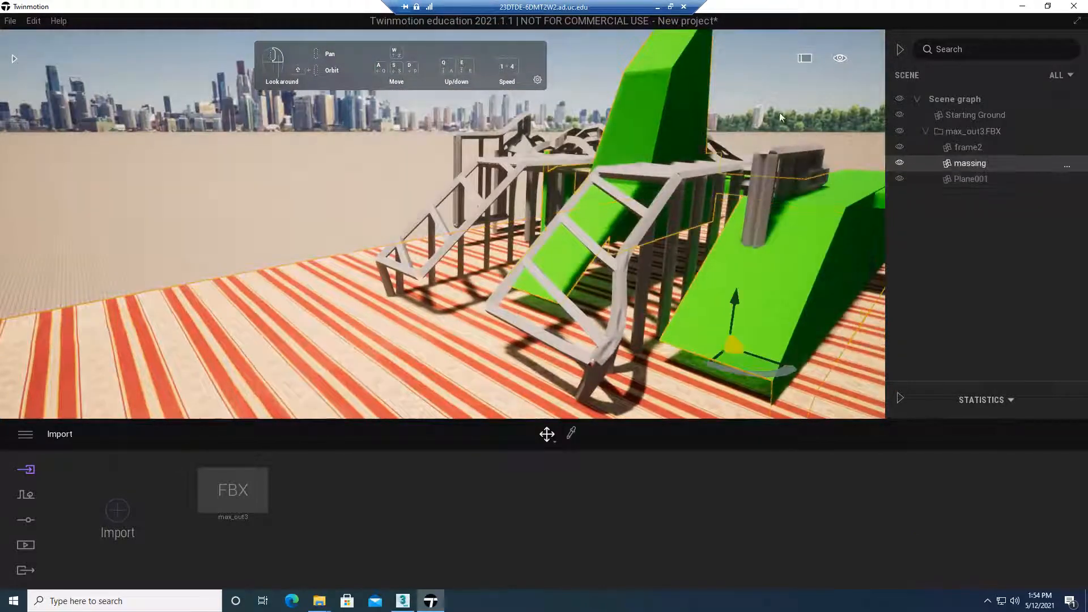
# Switch to 3ds Max and select the massing object in playground_03.max
pyautogui.click(403, 601)
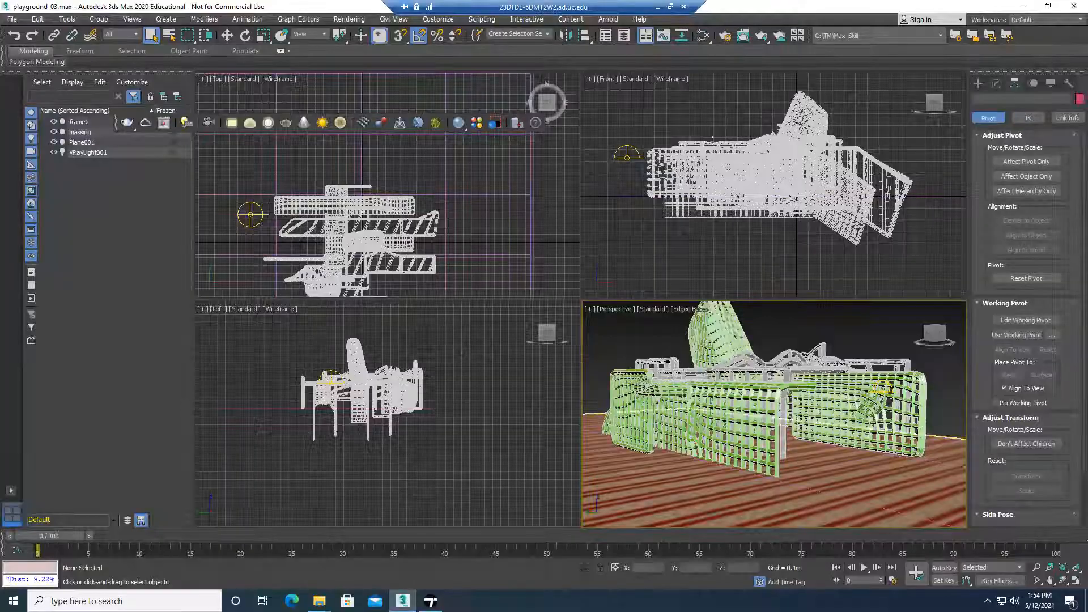
pyautogui.click(719, 152)
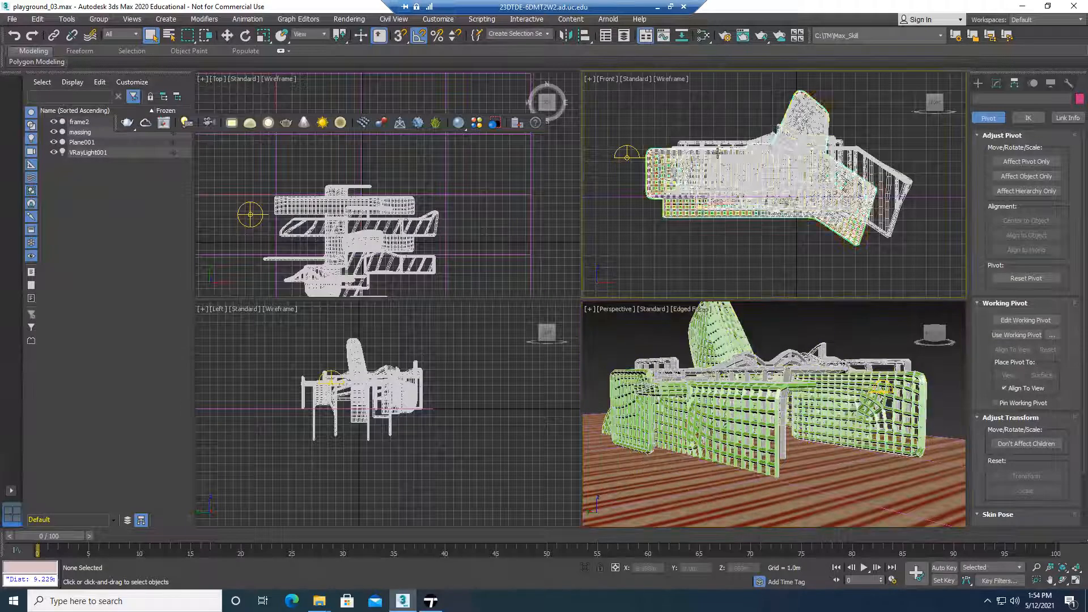
pyautogui.click(81, 132)
pyautogui.click(123, 185)
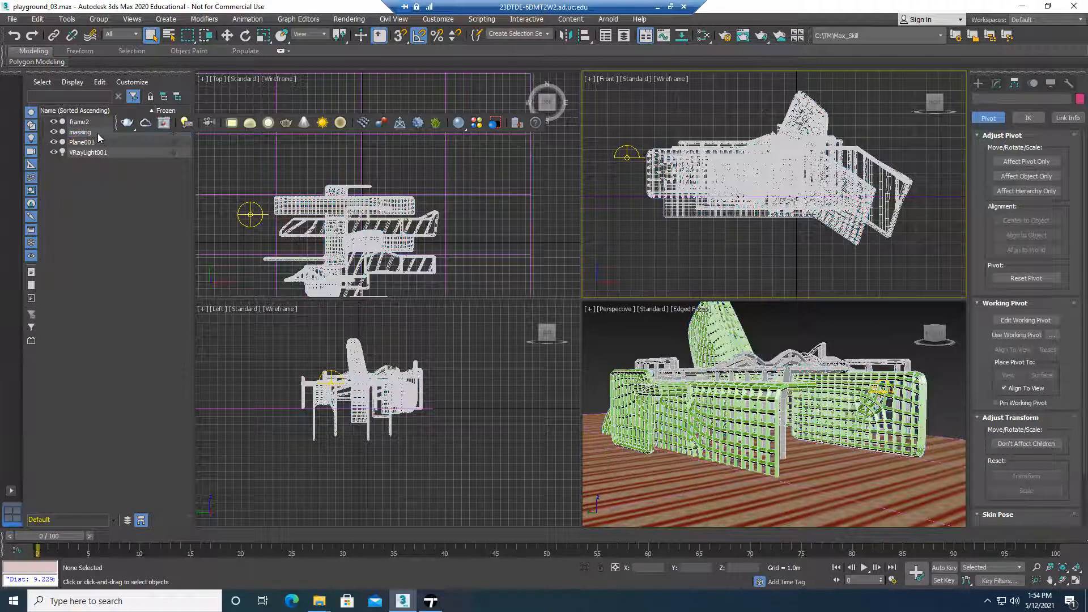
pyautogui.click(97, 133)
# Show the massing object's modifier stack and turn its Lattice modifier off and back on to compare the mesh
pyautogui.click(996, 83)
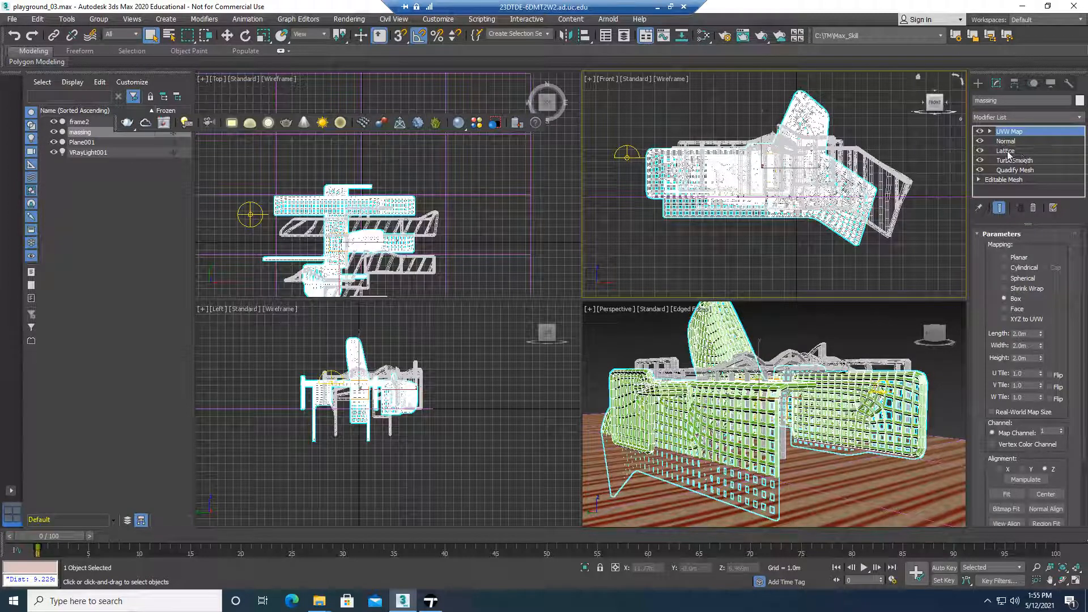
pyautogui.click(979, 151)
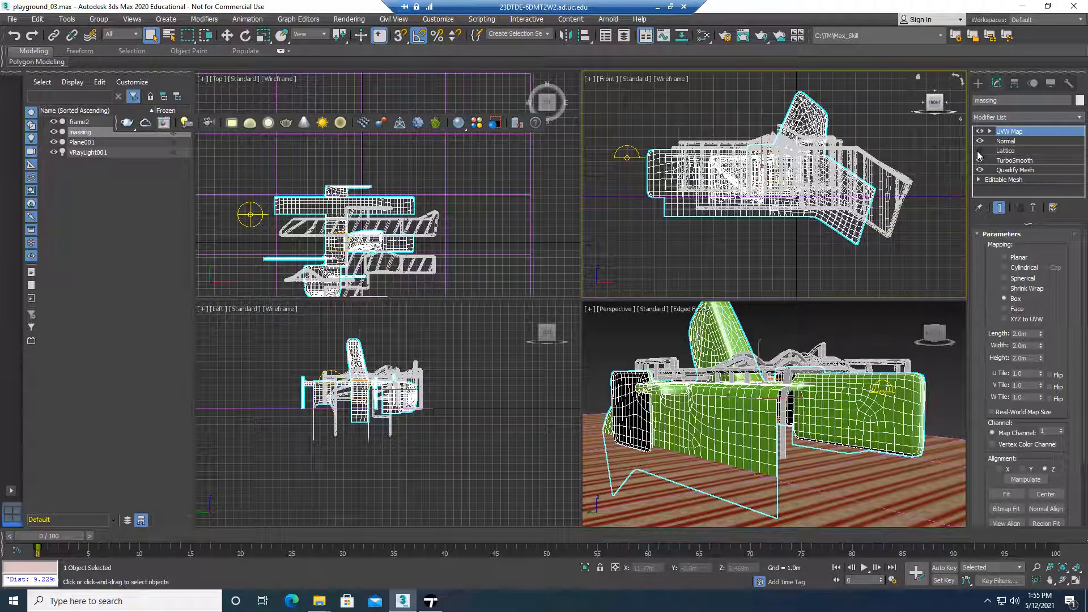
pyautogui.click(979, 151)
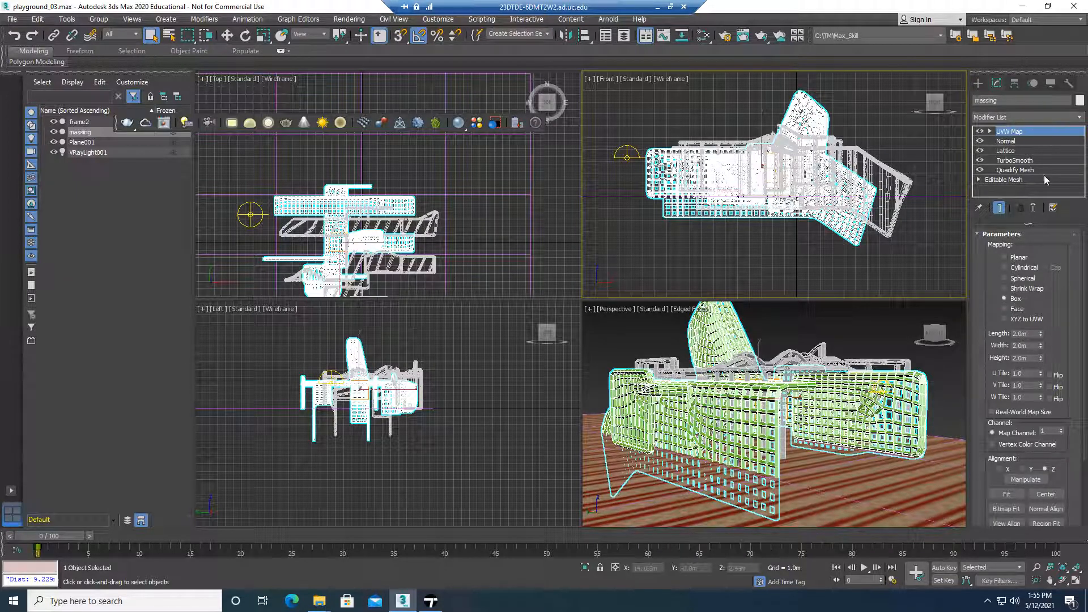
# Collapse all of the massing object's modifiers into a single Editable Mesh
pyautogui.rightClick(1032, 132)
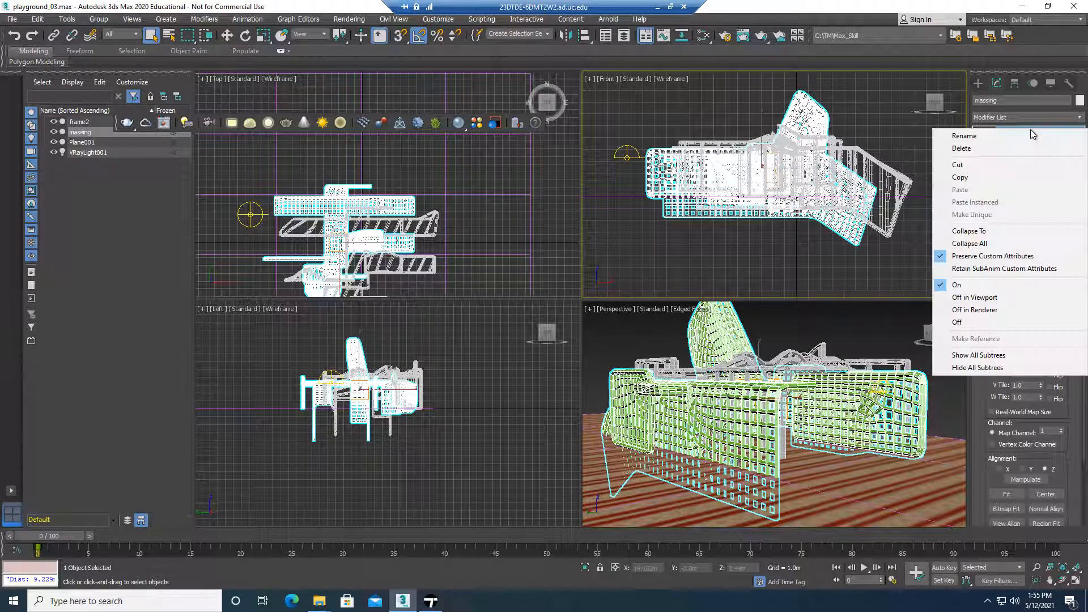
pyautogui.click(1002, 244)
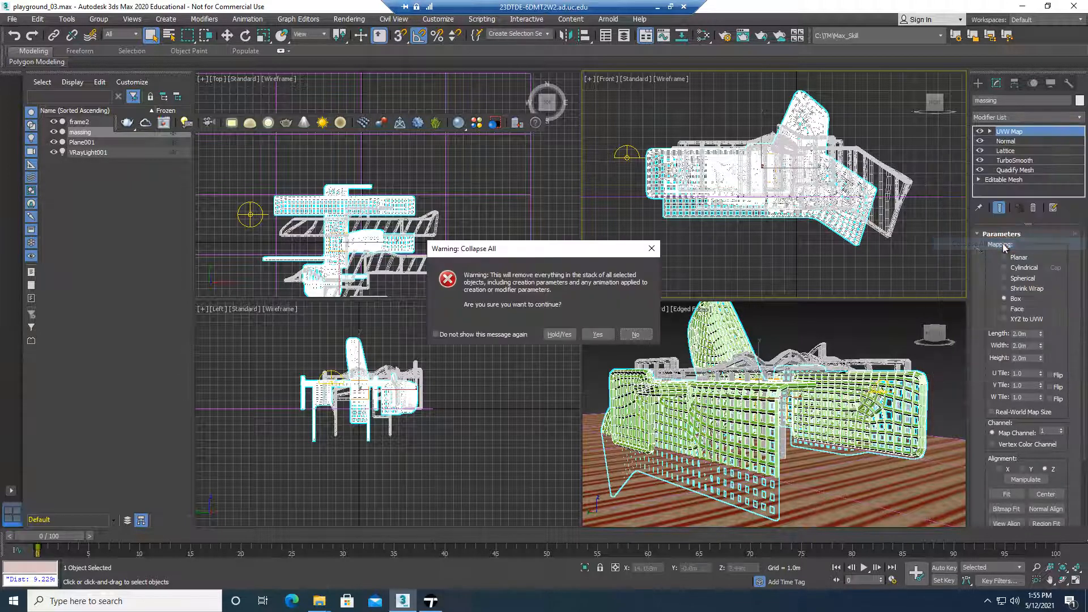
pyautogui.click(598, 336)
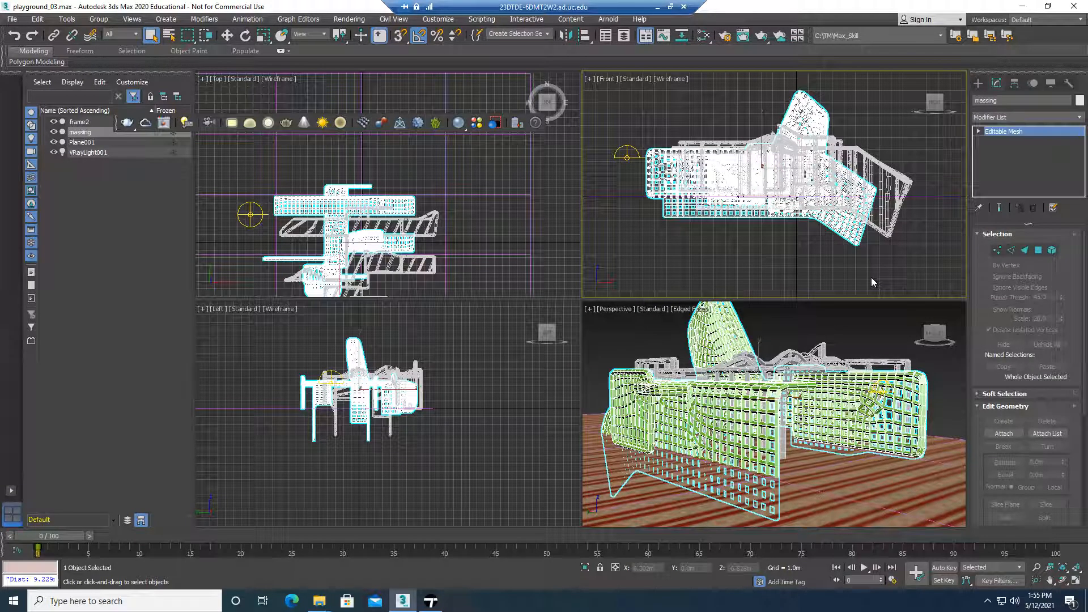
pyautogui.click(978, 131)
pyautogui.click(978, 132)
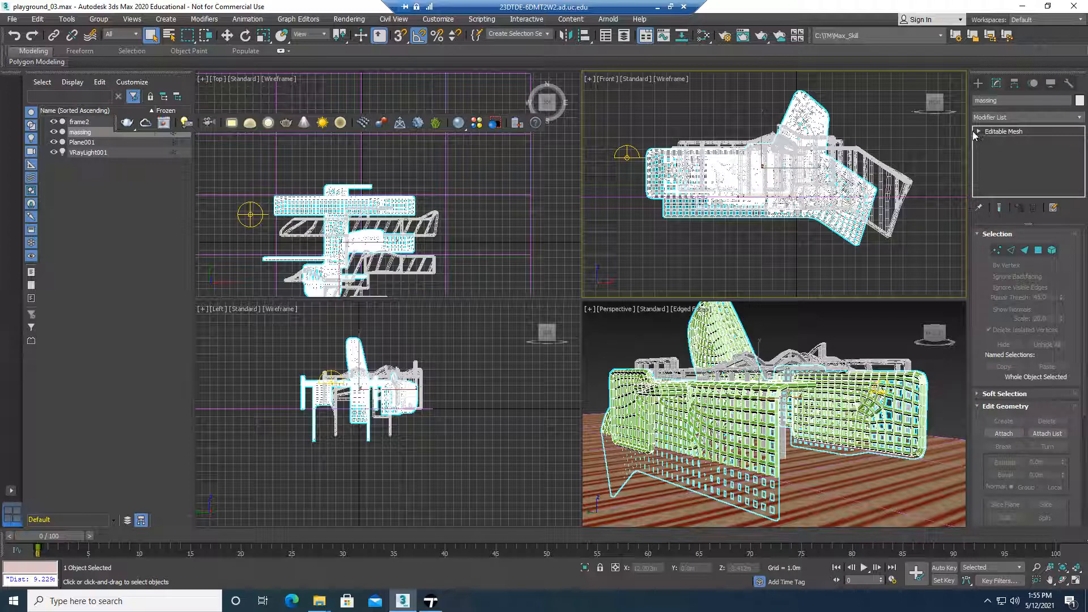
pyautogui.click(978, 131)
pyautogui.click(979, 131)
# Save the scene under the new name playground_03_collapsed in the scenes folder
pyautogui.click(12, 18)
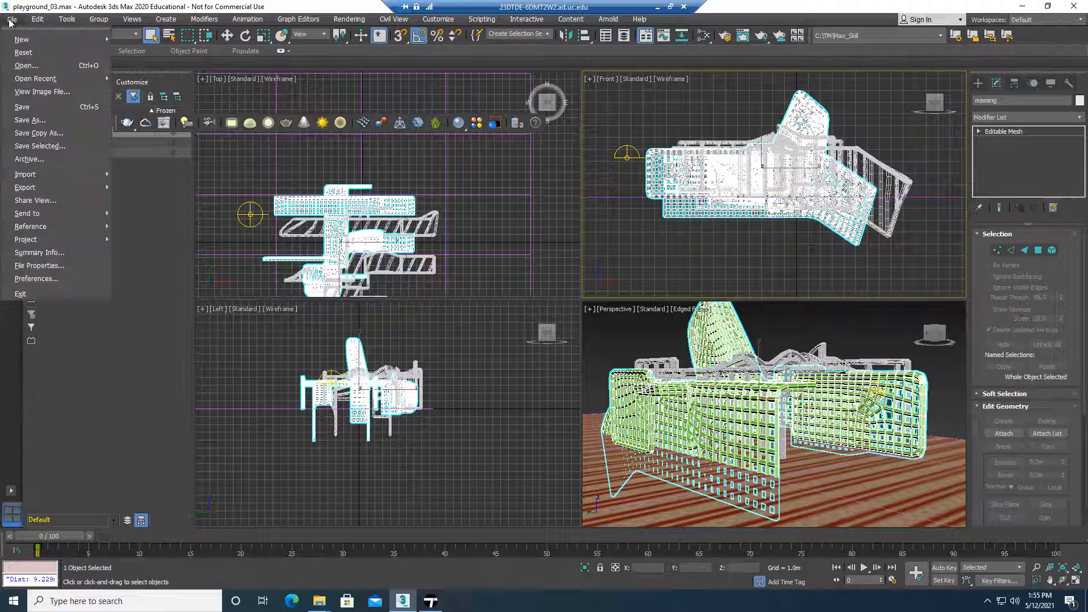
pyautogui.click(50, 122)
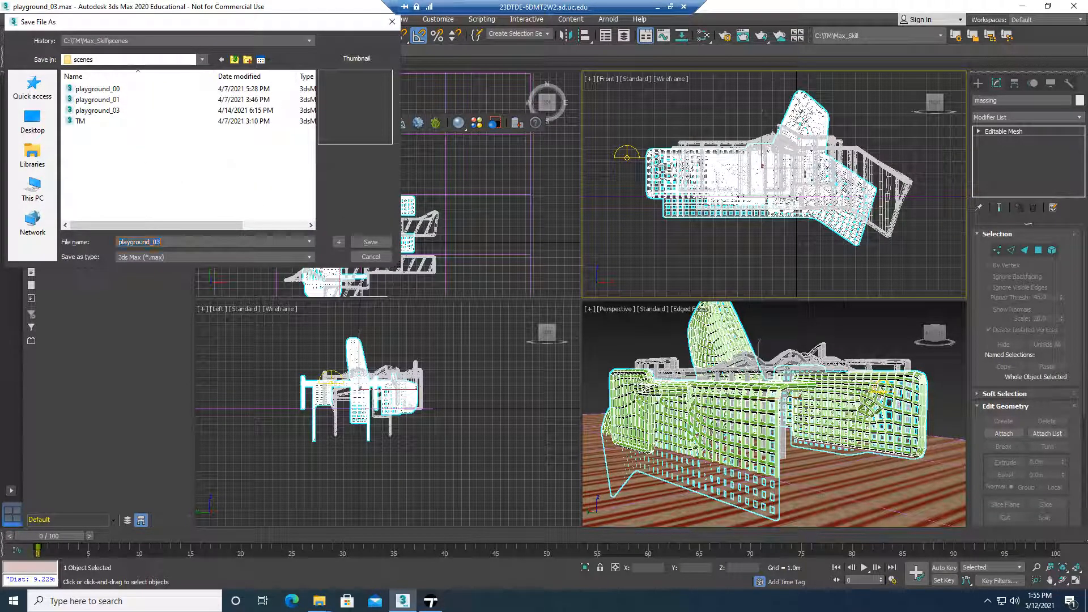
pyautogui.click(163, 242)
pyautogui.write('_')
pyautogui.write('collab')
pyautogui.press('Return')
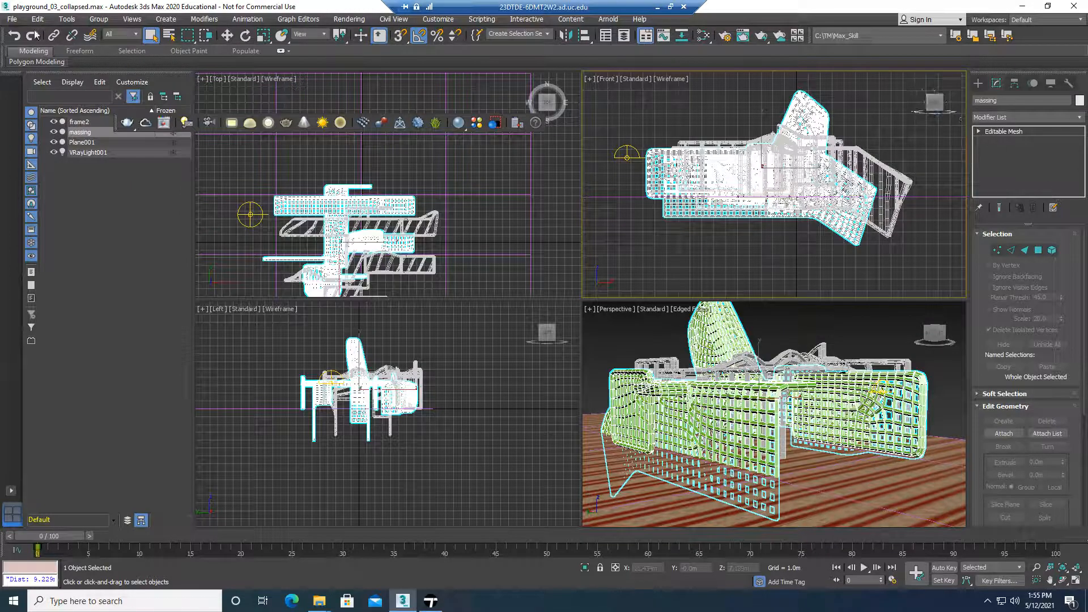
# Select the whole playground model in the Front viewport, including the ground plane and the light
pyautogui.click(12, 18)
pyautogui.moveTo(110, 194)
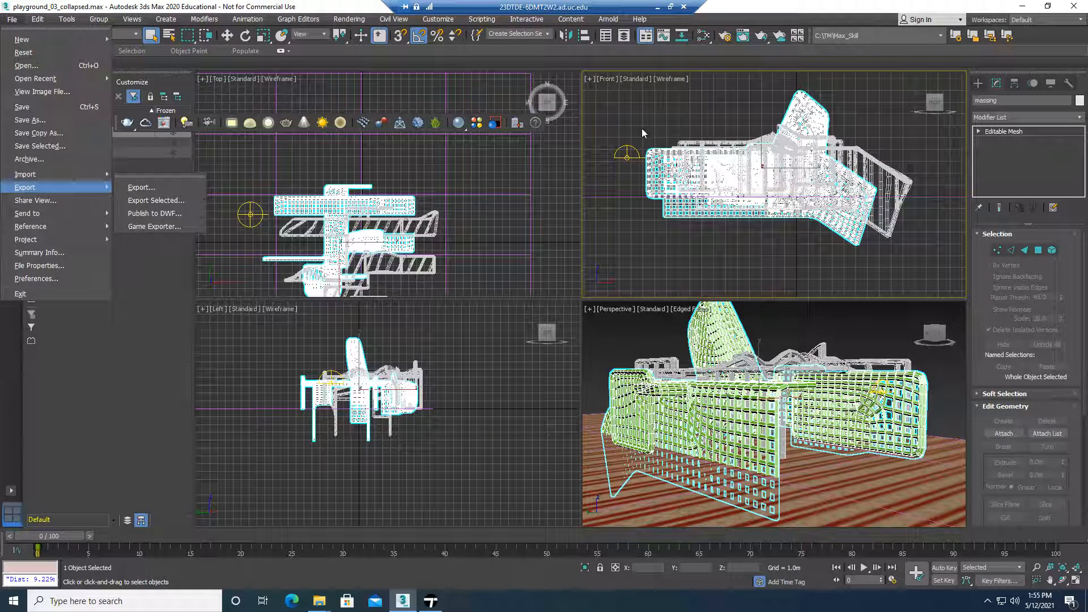
pyautogui.click(605, 90)
pyautogui.moveTo(605, 89); pyautogui.dragTo(894, 201)
pyautogui.moveTo(912, 260); pyautogui.dragTo(918, 261)
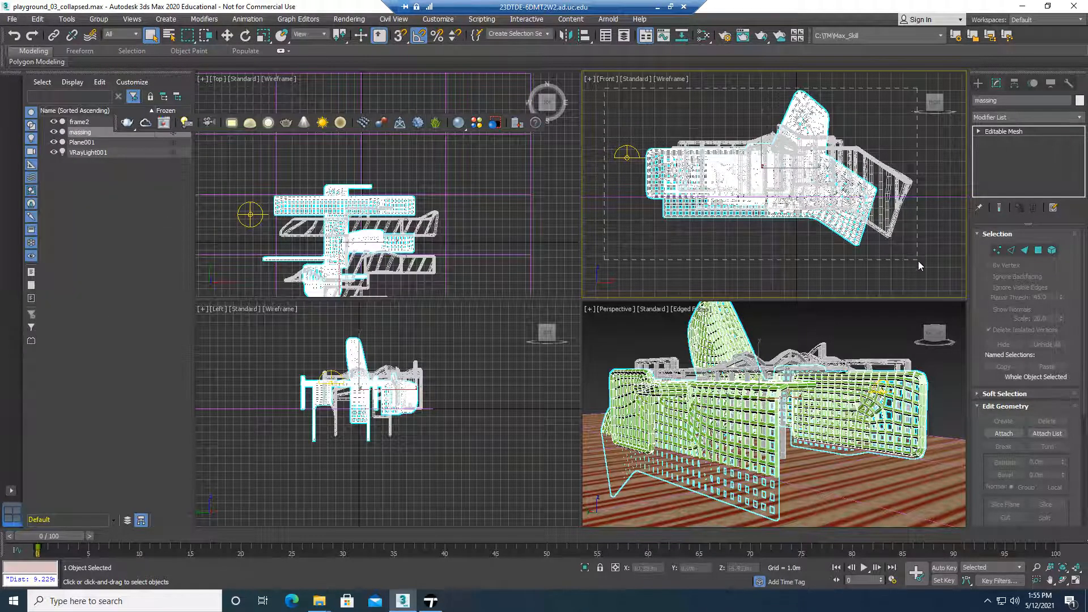
# Export the selected playground model as a new FBX file named max_out4 in the export folder, with media embedded
pyautogui.click(12, 19)
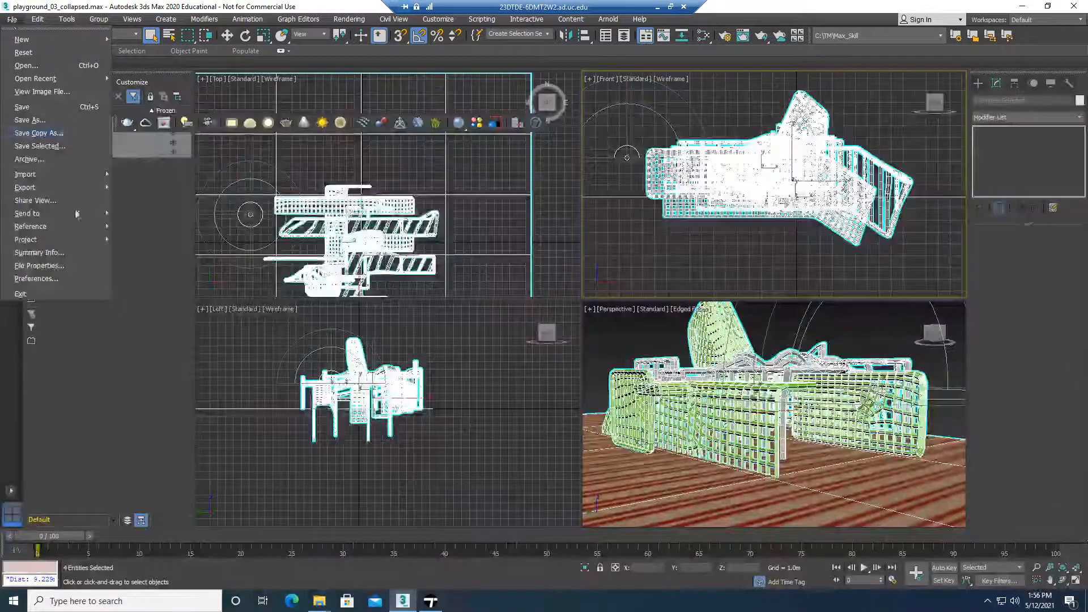
pyautogui.moveTo(60, 187)
pyautogui.click(177, 201)
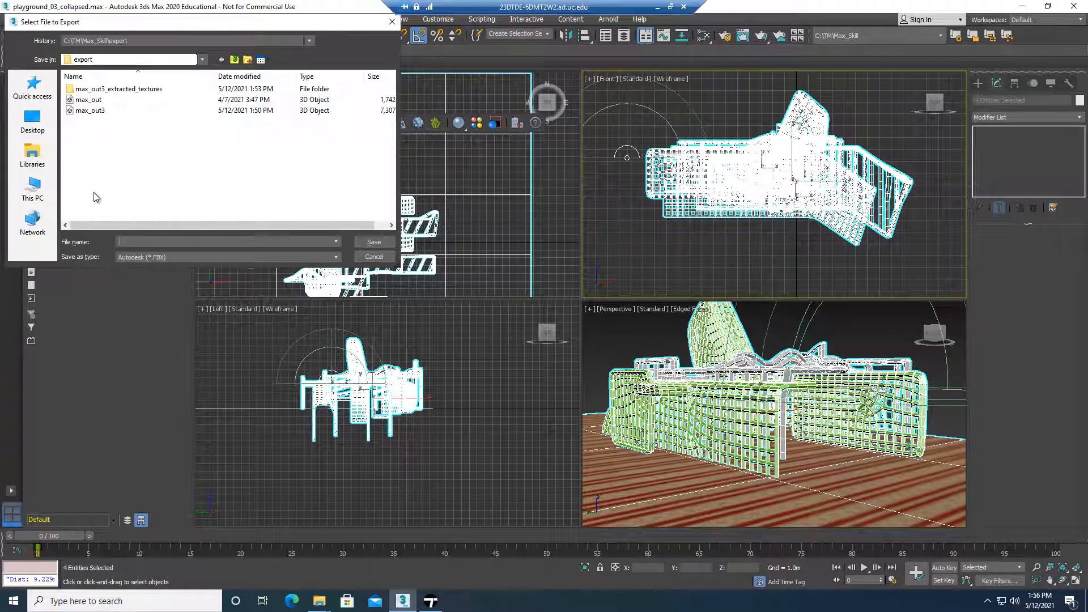
pyautogui.click(94, 110)
pyautogui.click(146, 242)
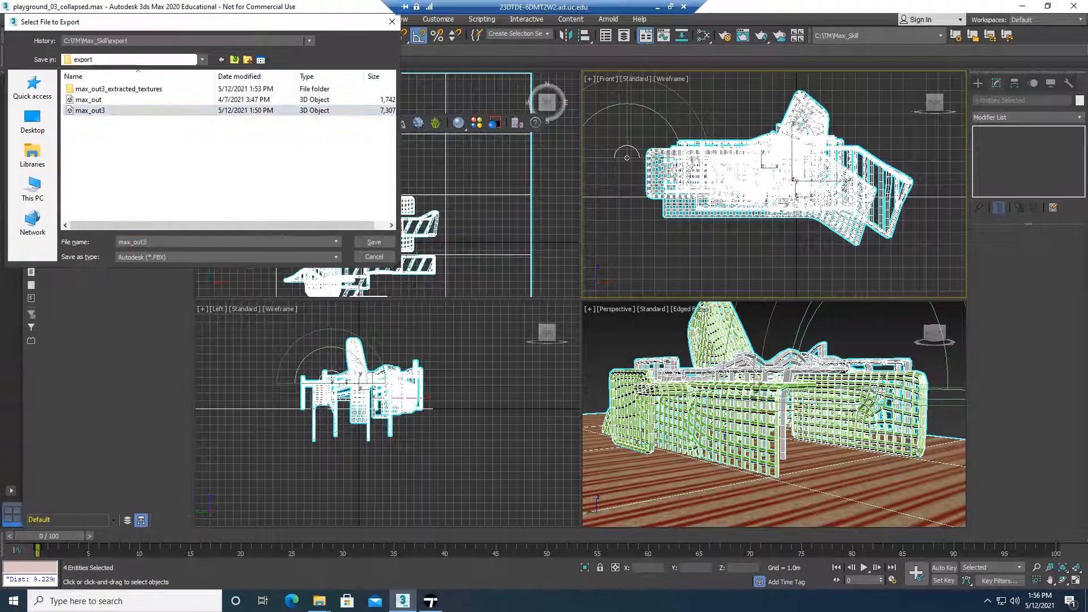
pyautogui.press('BackSpace')
pyautogui.write('4')
pyautogui.click(388, 241)
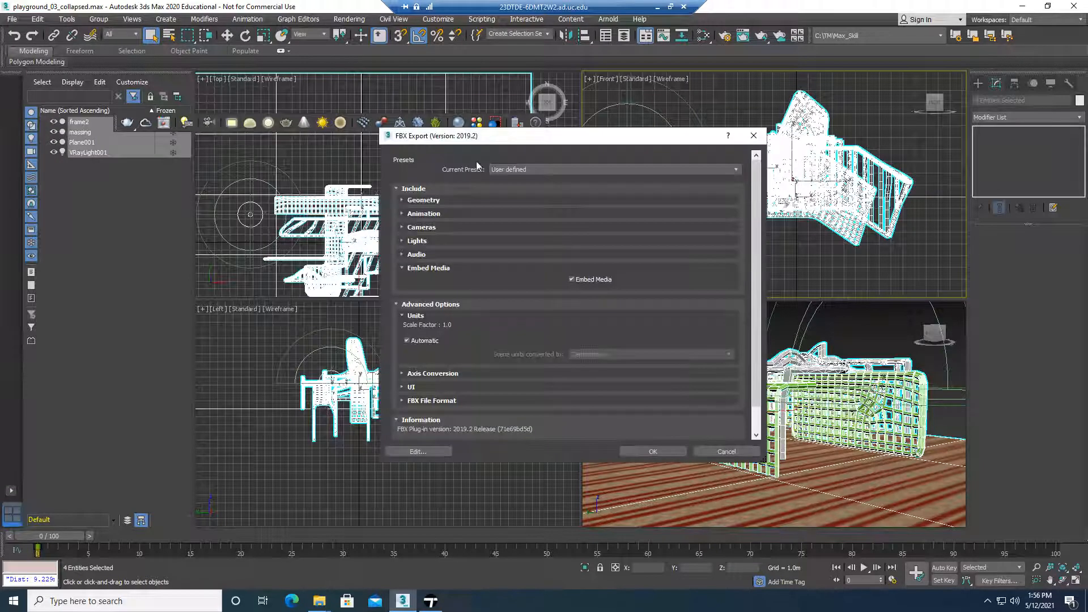
pyautogui.click(653, 451)
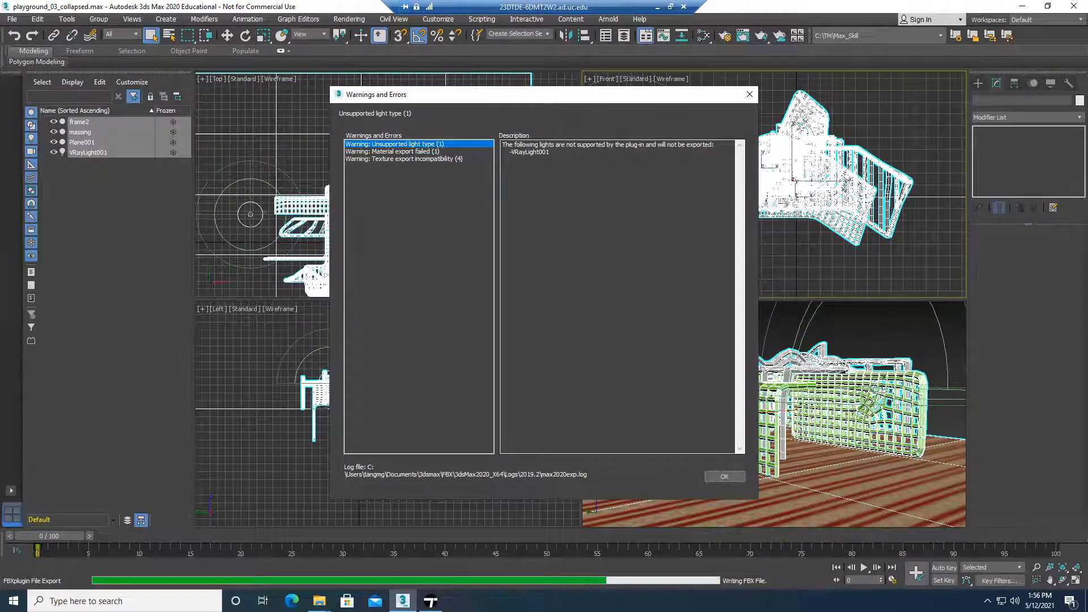
pyautogui.click(732, 478)
# Check the new max_out4 file and its size against the earlier FBX exports in the export folder
pyautogui.moveTo(317, 603)
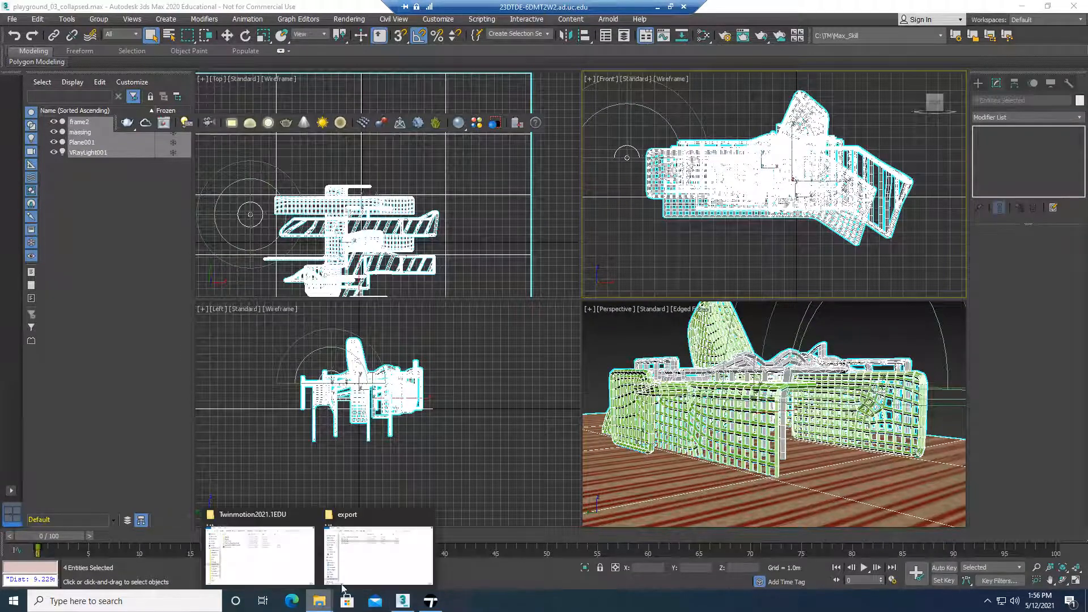
pyautogui.click(373, 566)
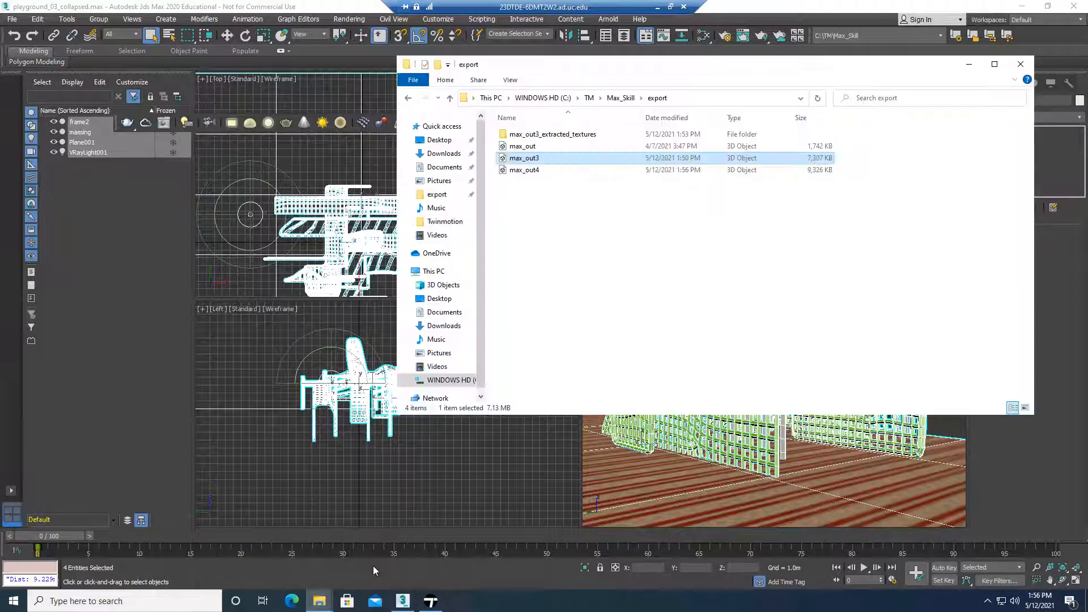
pyautogui.click(538, 170)
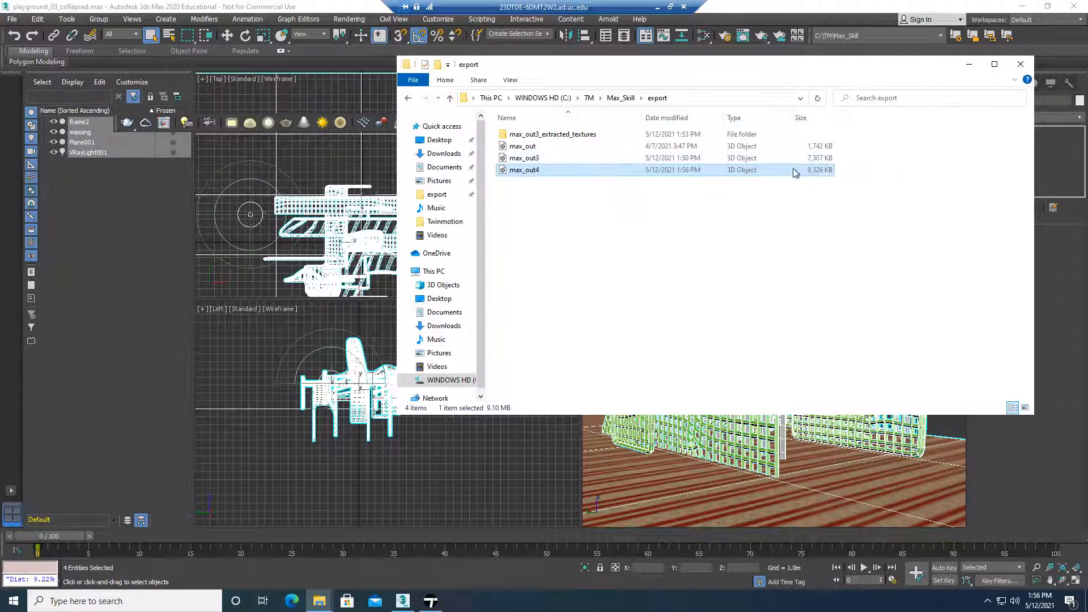
pyautogui.moveTo(827, 65); pyautogui.dragTo(785, 76)
pyautogui.moveTo(598, 75); pyautogui.dragTo(299, 117)
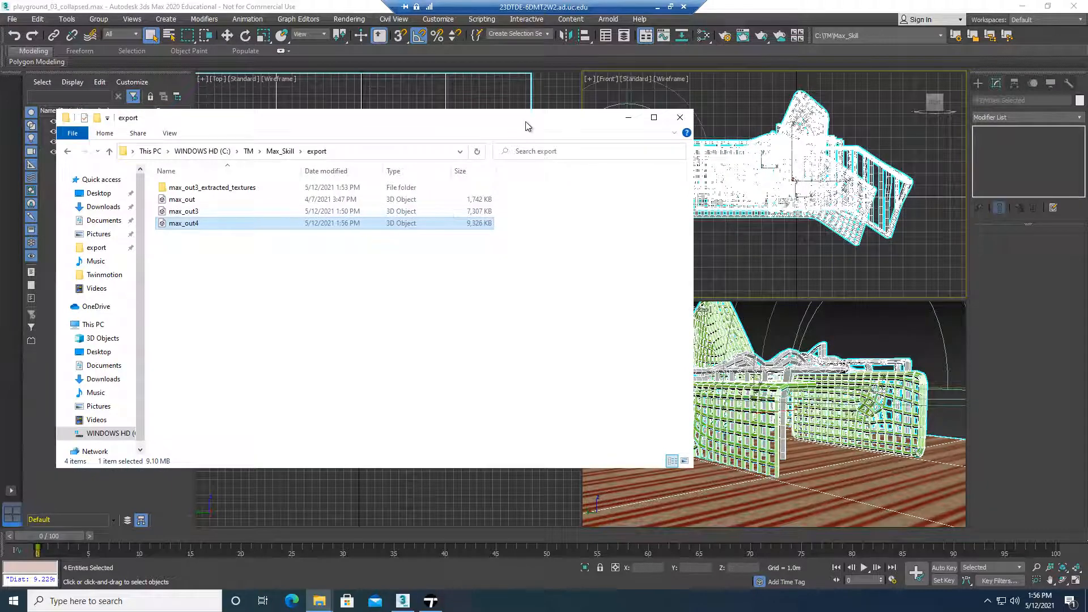
pyautogui.moveTo(527, 120); pyautogui.dragTo(600, 104)
# Switch to Twinmotion and remove the old max_out3 model from both the scene graph and the imported files
pyautogui.click(431, 602)
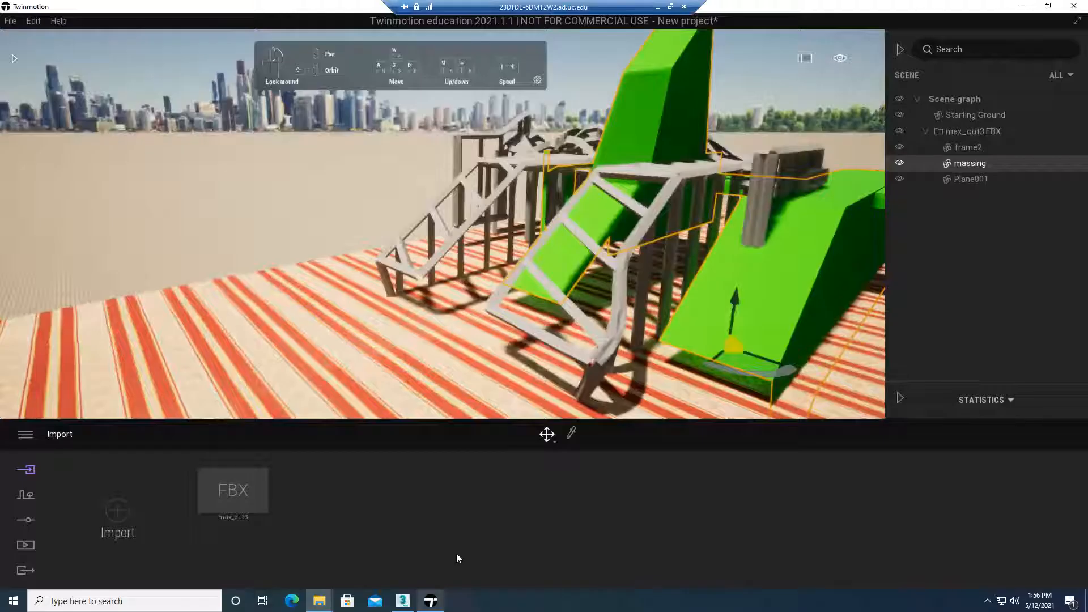
pyautogui.click(968, 131)
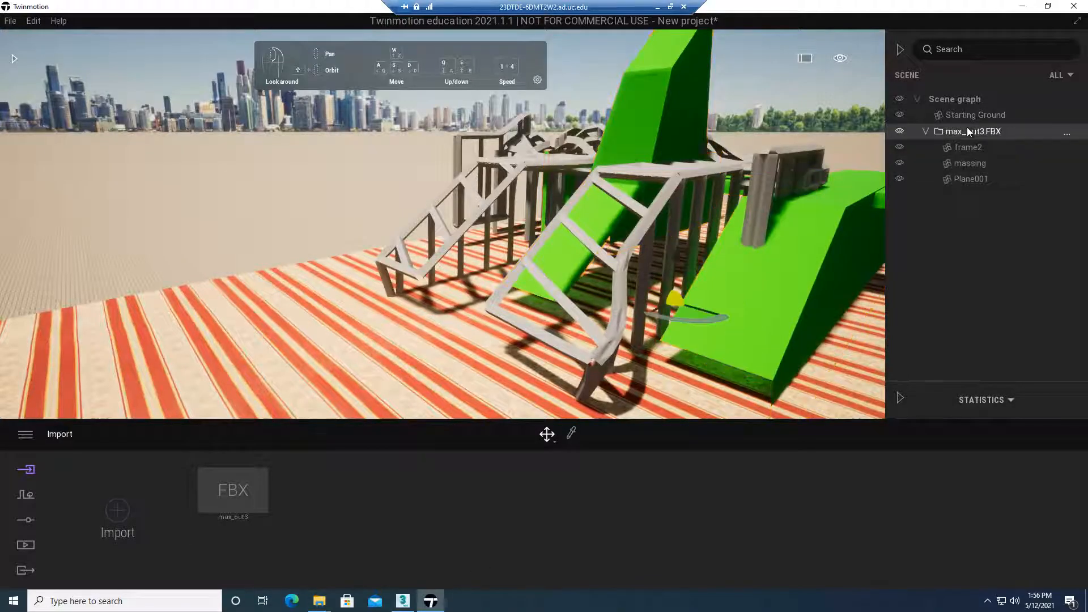
pyautogui.rightClick(967, 131)
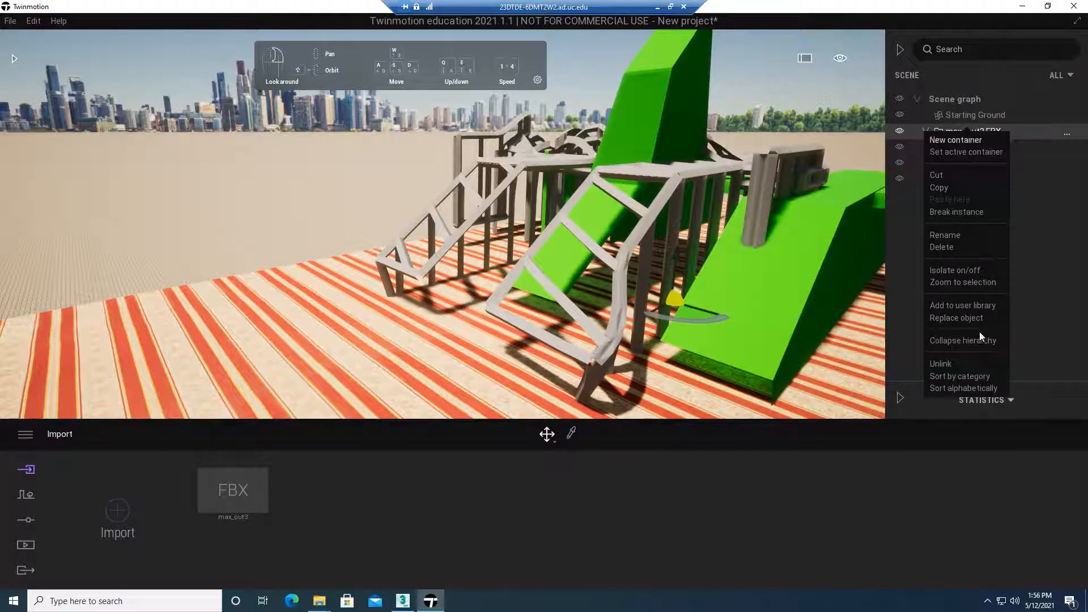
pyautogui.click(963, 248)
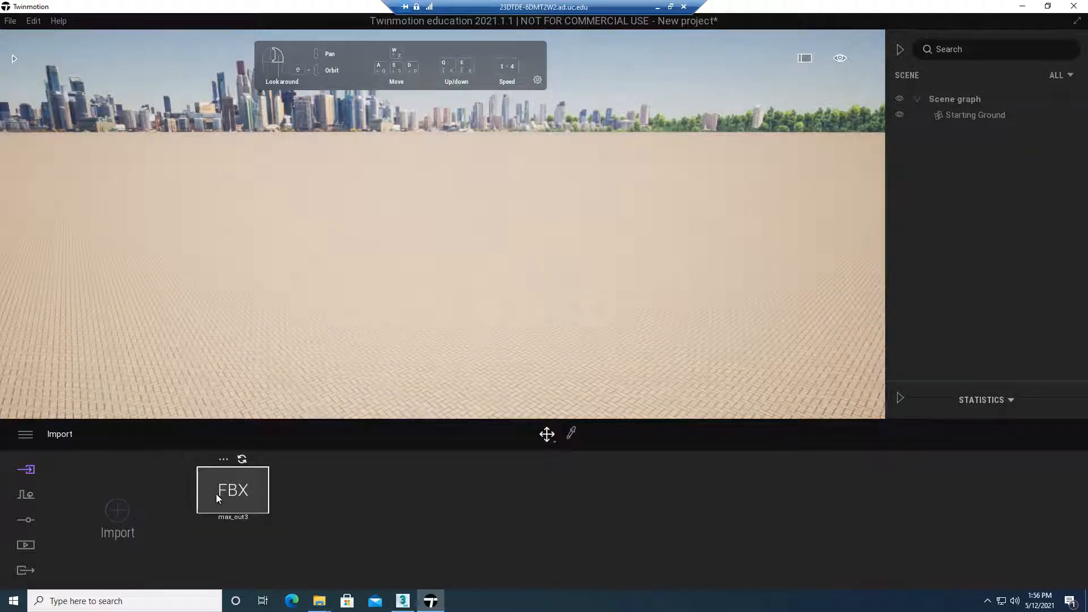
pyautogui.rightClick(238, 489)
pyautogui.click(220, 442)
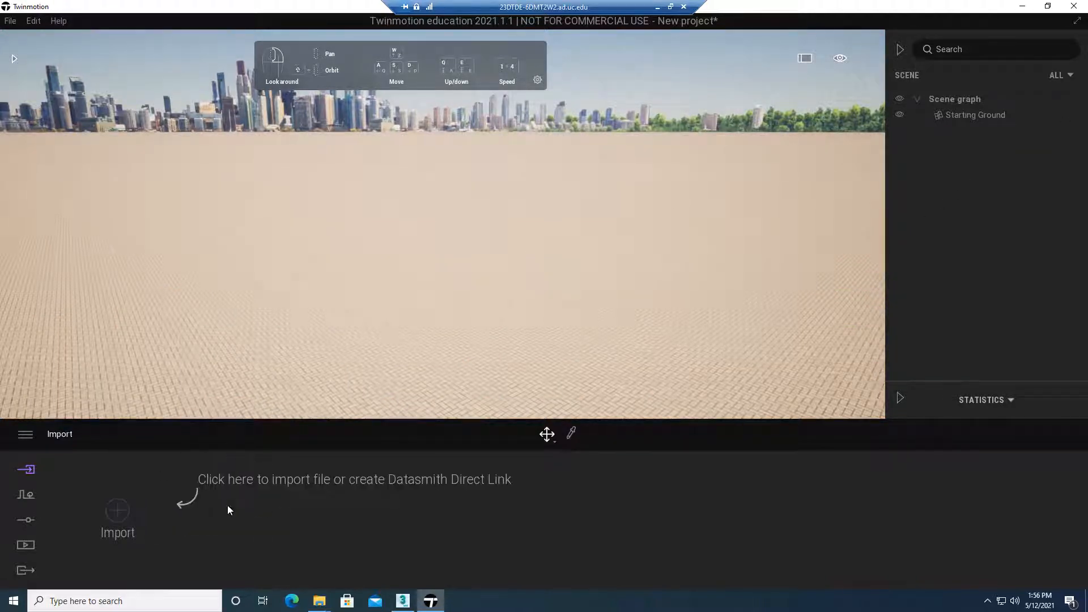
# Start a new geometry import and choose max_out4 from the export folder as its source file
pyautogui.click(119, 513)
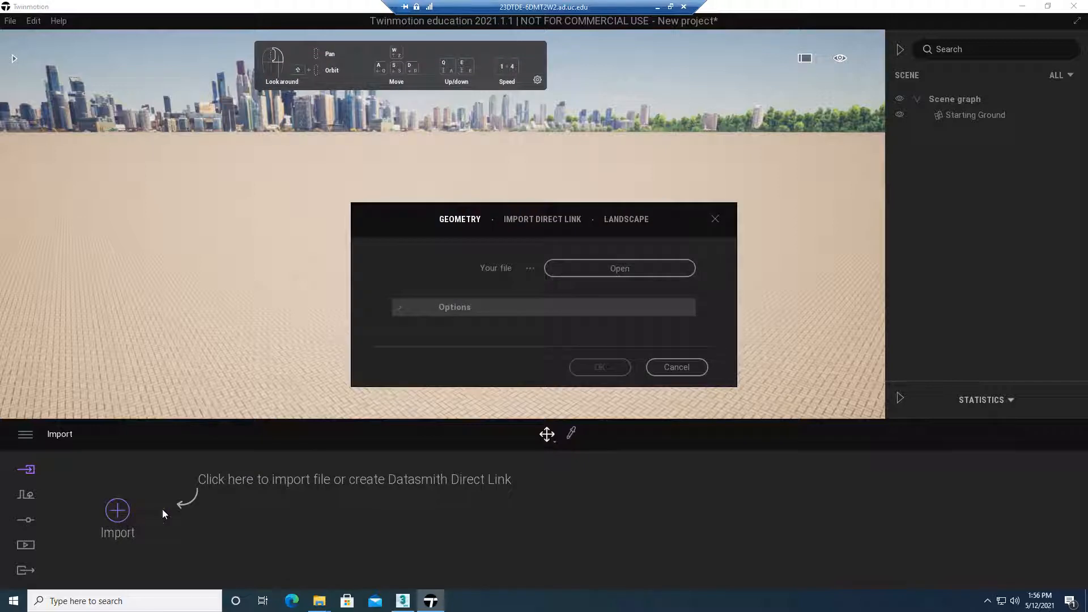
pyautogui.click(582, 270)
pyautogui.click(133, 131)
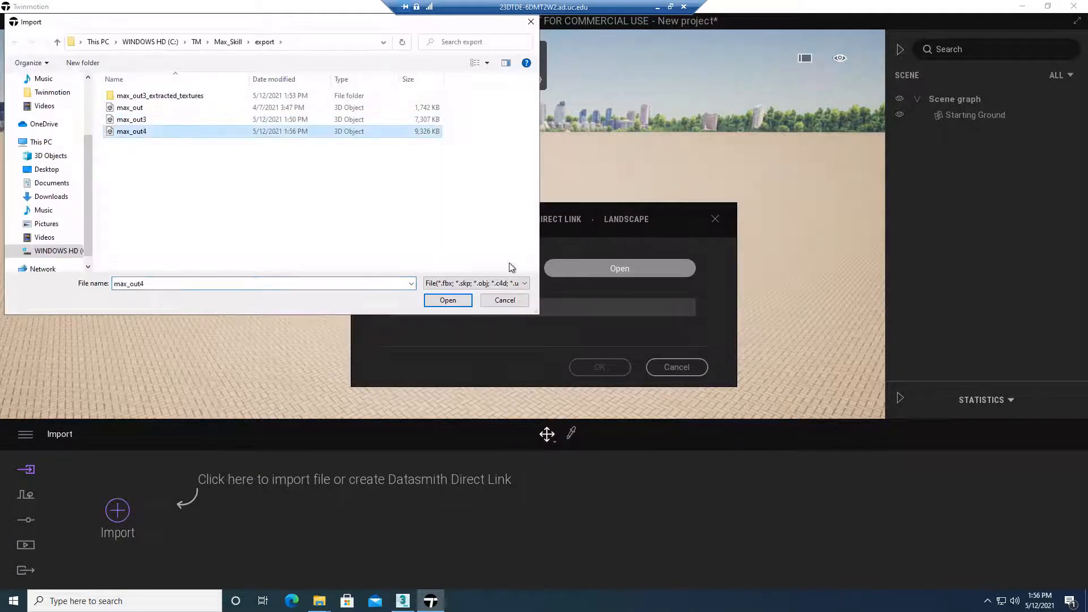
pyautogui.click(463, 299)
# Import the file with its object hierarchy kept, and resolve the material conflicts with Keep both applied to all
pyautogui.click(399, 308)
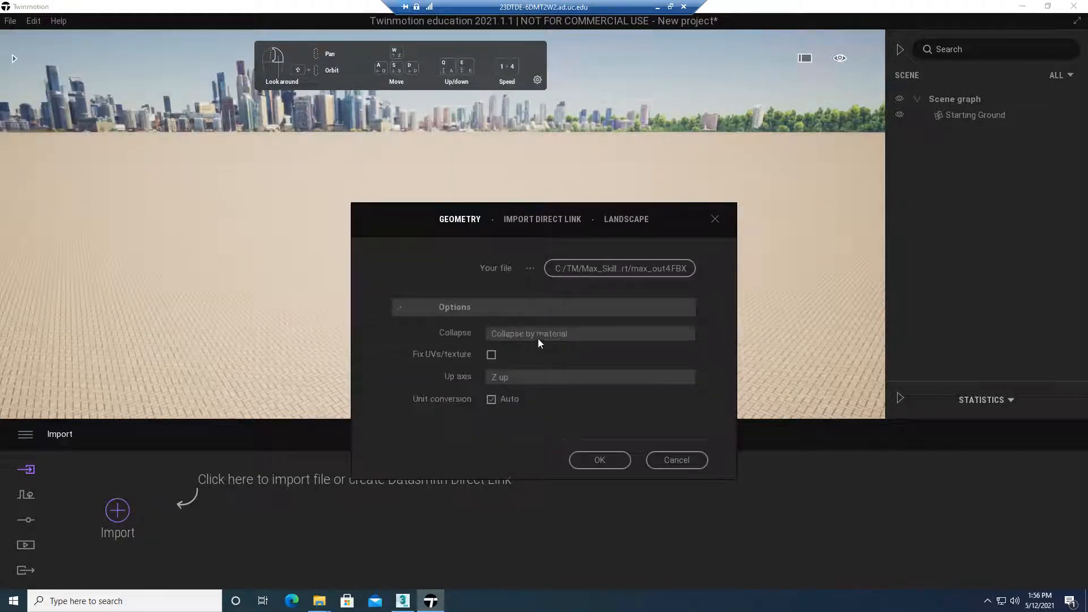
pyautogui.click(566, 334)
pyautogui.click(673, 347)
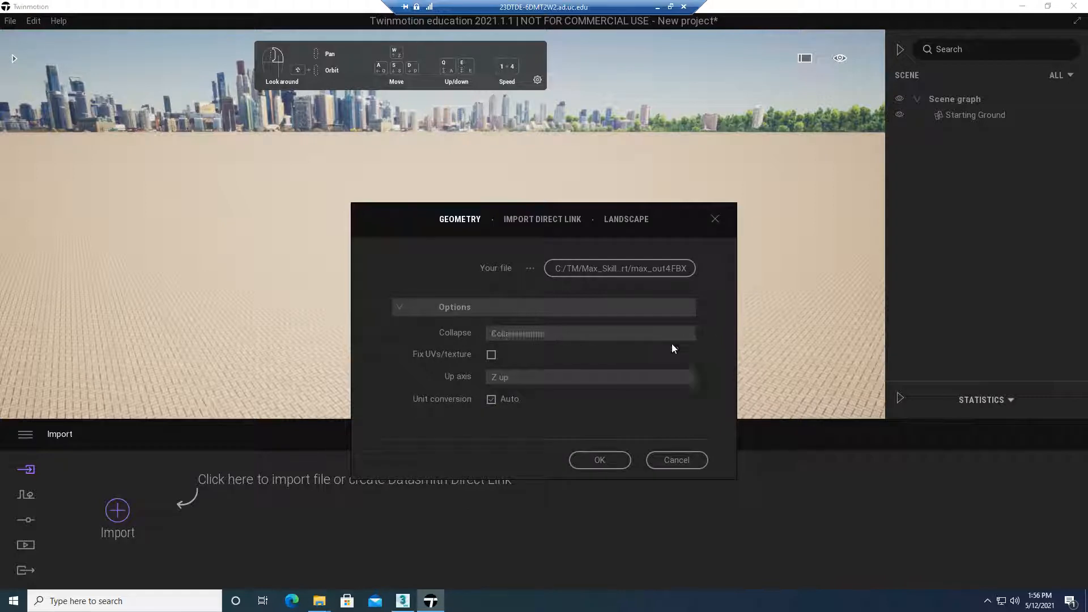
pyautogui.click(604, 461)
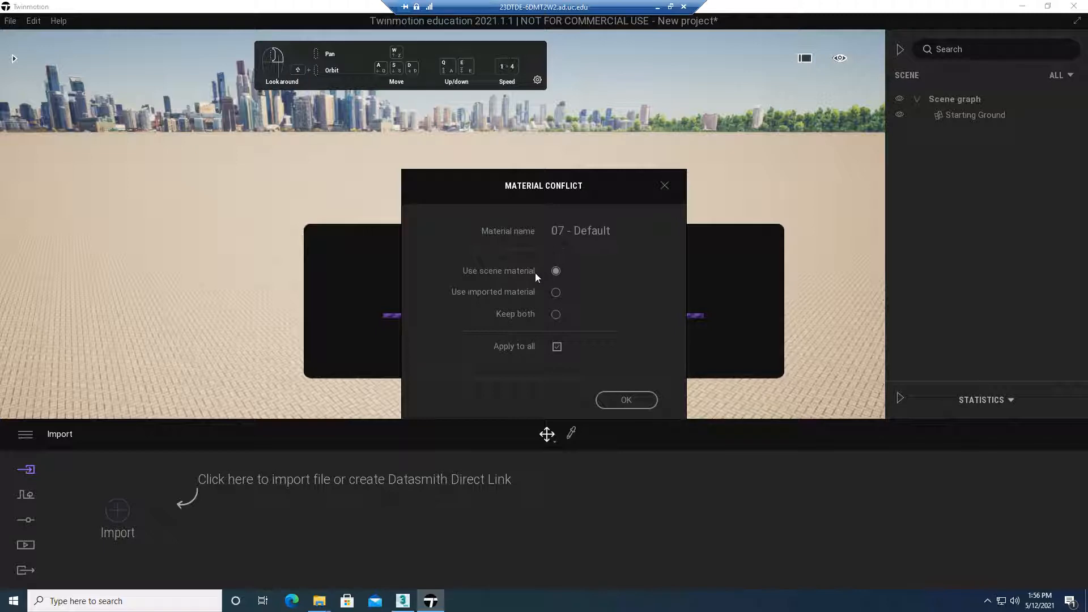
pyautogui.click(555, 314)
pyautogui.click(624, 400)
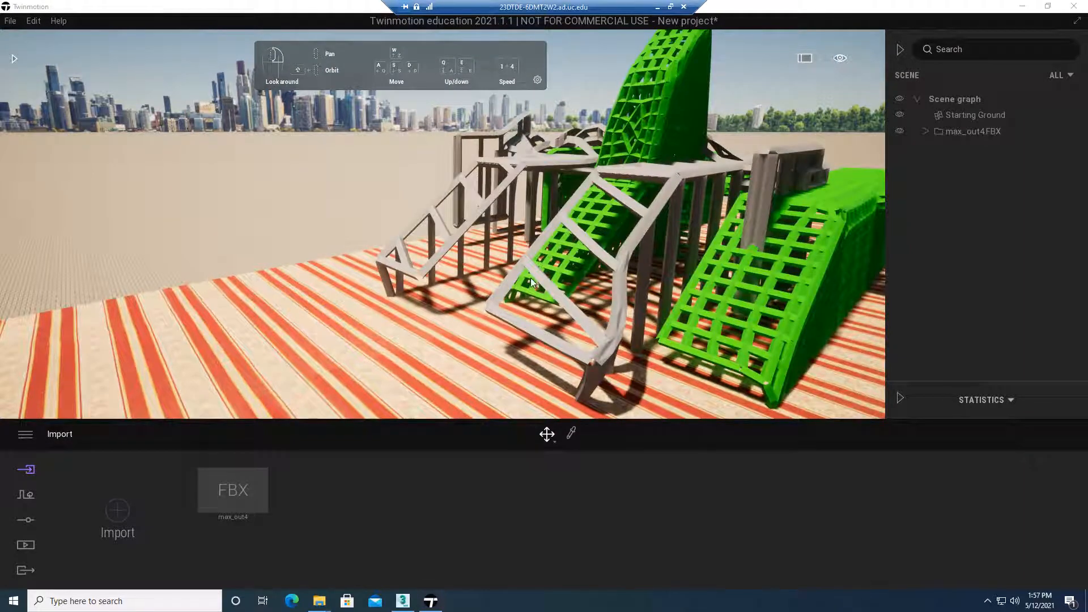
# Examine the imported massing's lattice geometry from several sides, with the massing object selected
pyautogui.moveTo(530, 278); pyautogui.dragTo(612, 263, button='right')
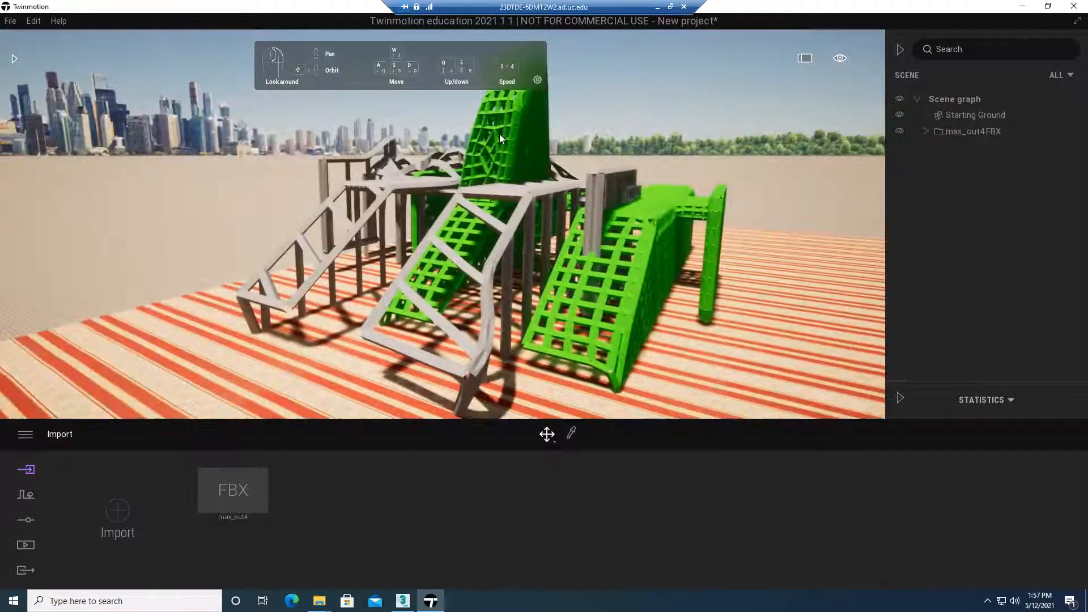
pyautogui.click(562, 260)
pyautogui.moveTo(586, 310); pyautogui.dragTo(724, 288, button='right')
pyautogui.press('a')
pyautogui.press('a')
pyautogui.press('d')
pyautogui.press('w')
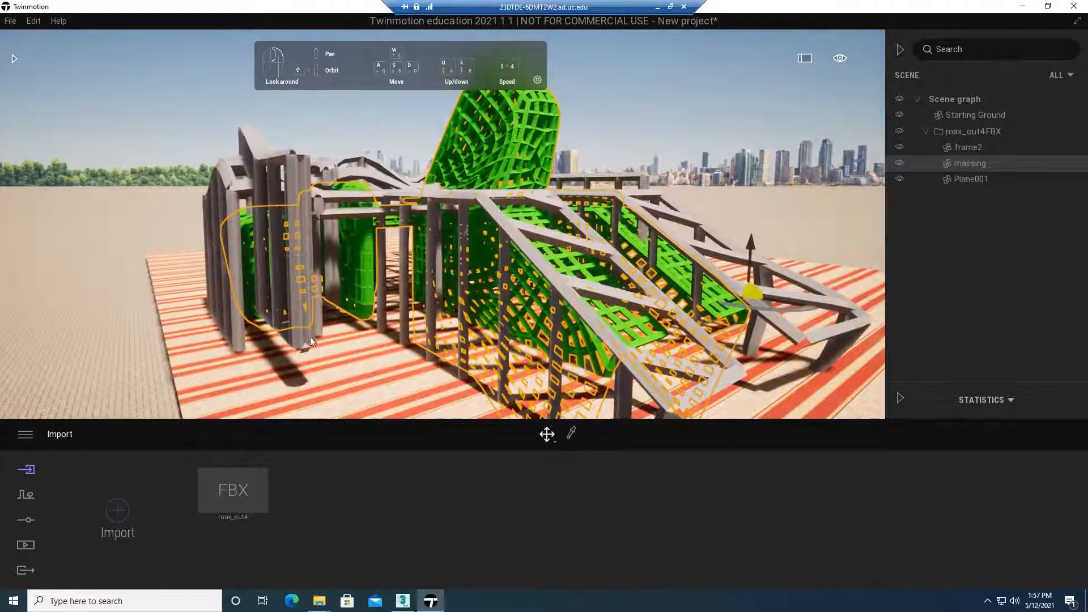
# Place the posed human Emmet from the Characters library on the striped ground beside the playground frame
pyautogui.click(13, 59)
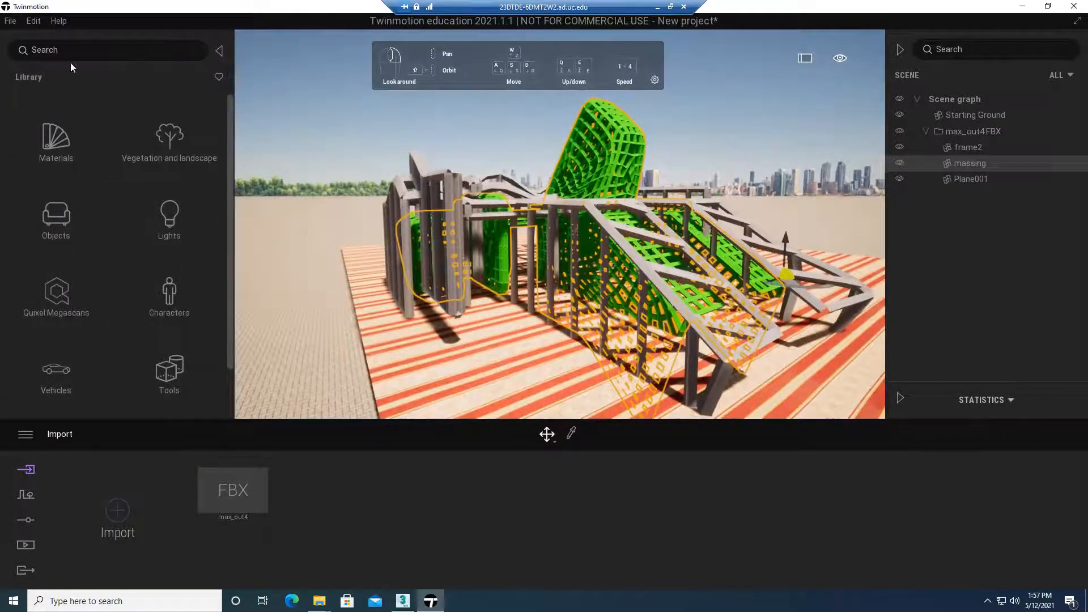
pyautogui.click(220, 53)
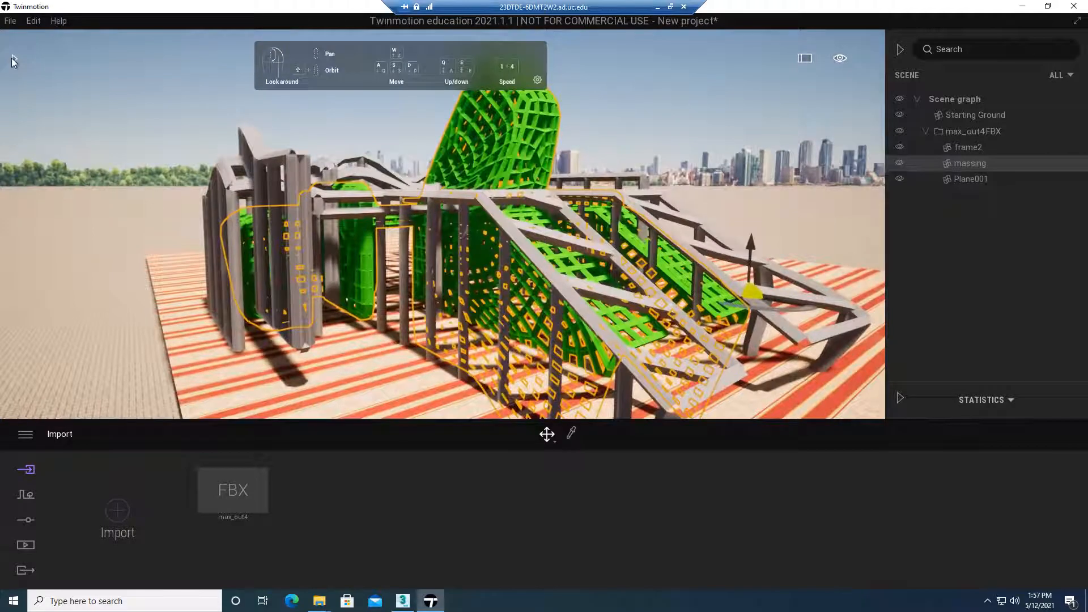
pyautogui.click(12, 58)
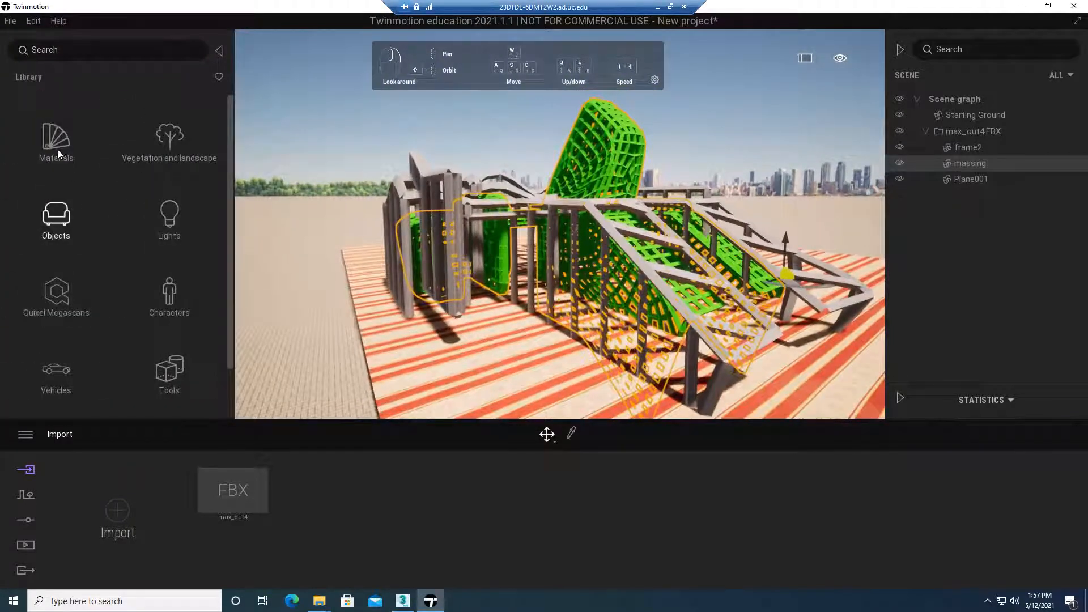
pyautogui.click(170, 293)
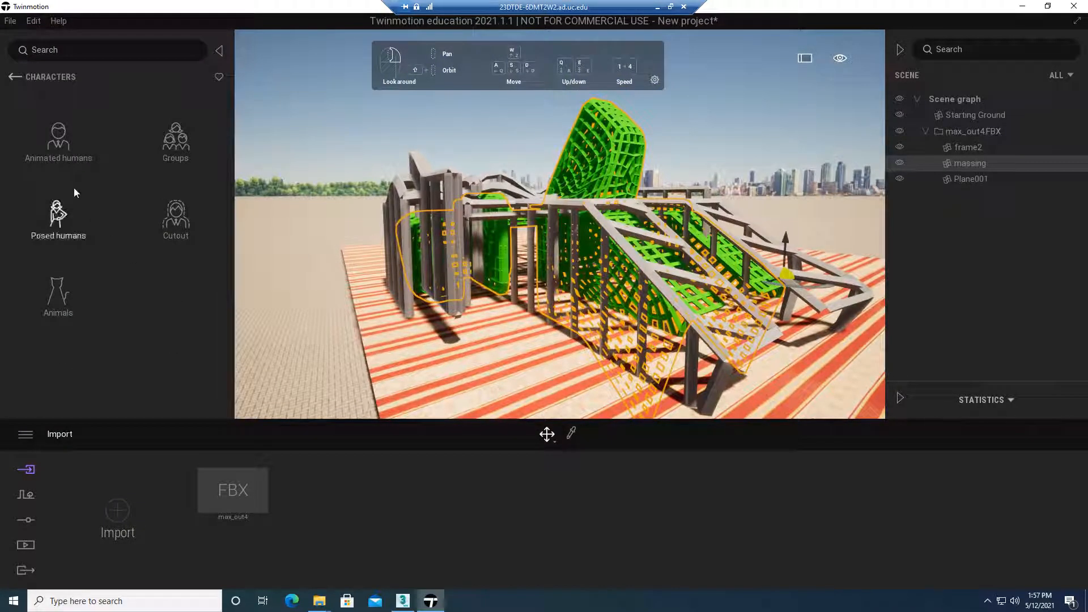
pyautogui.click(59, 218)
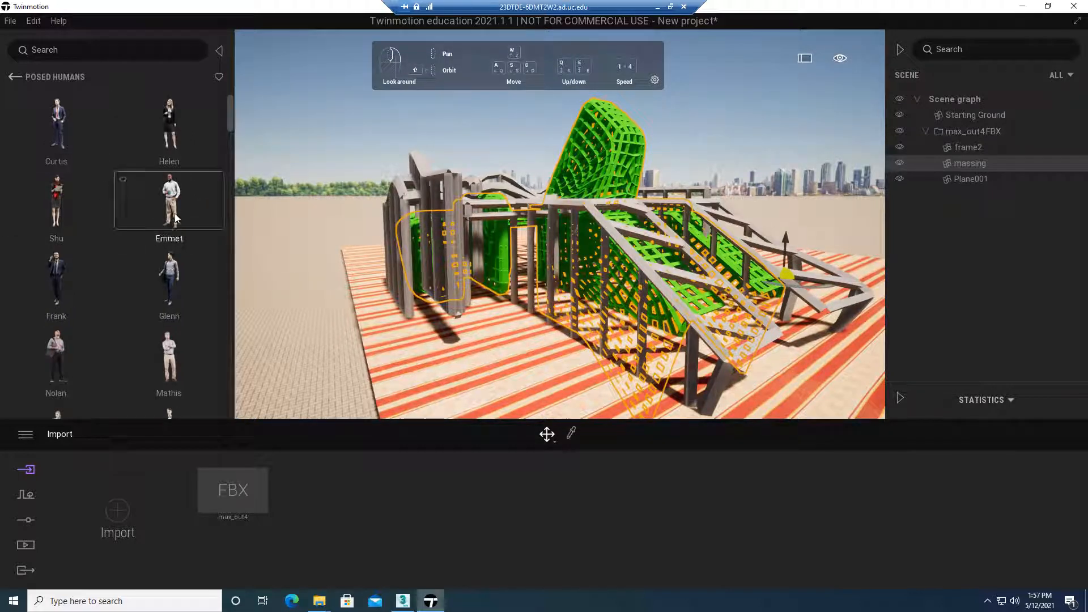
pyautogui.moveTo(175, 214); pyautogui.dragTo(550, 365)
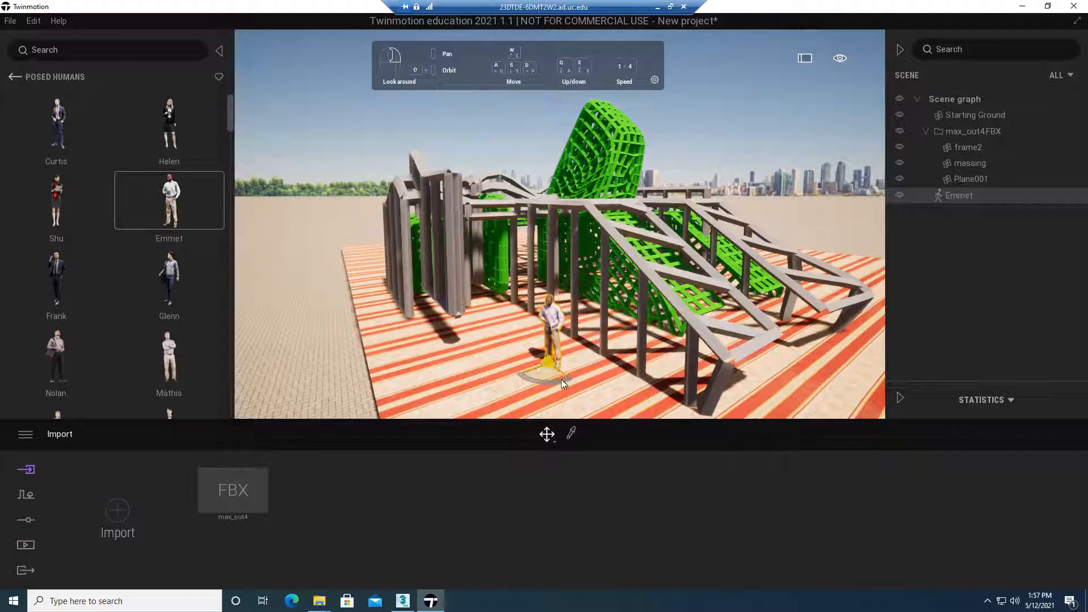
# Examine the playground's scale against the human figure from different sides and distances
pyautogui.keyDown('shift'); pyautogui.moveTo(590, 353); pyautogui.dragTo(724, 128, button='middle'); pyautogui.keyUp('shift')
pyautogui.moveTo(725, 128); pyautogui.dragTo(714, 153, button='right')
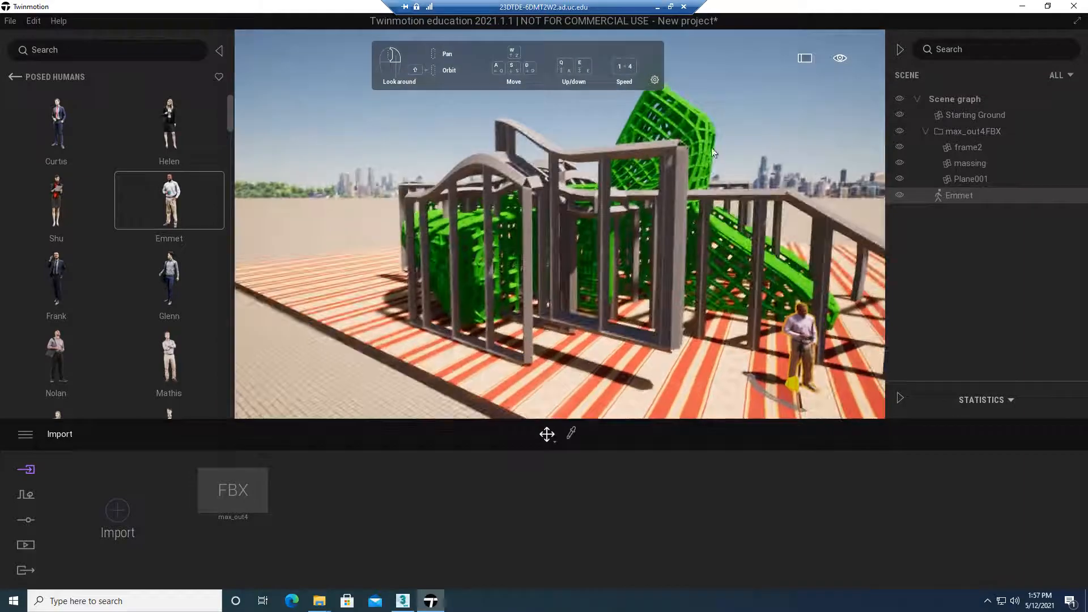
pyautogui.keyDown('shift'); pyautogui.moveTo(648, 244); pyautogui.dragTo(538, 255, button='middle'); pyautogui.keyUp('shift')
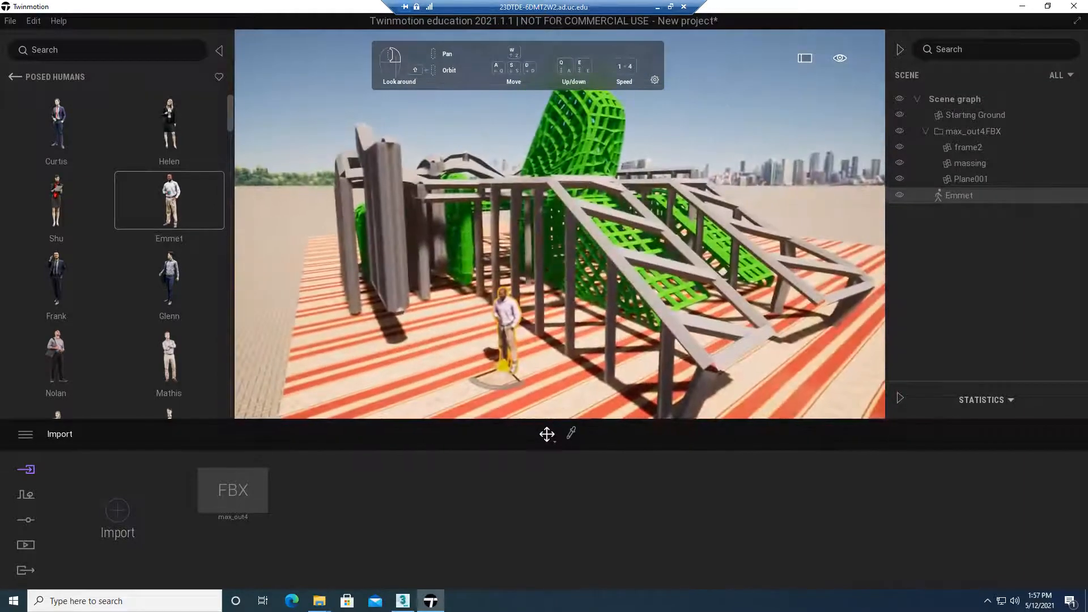
pyautogui.keyDown('shift'); pyautogui.moveTo(706, 255); pyautogui.dragTo(765, 239, button='middle'); pyautogui.keyUp('shift')
pyautogui.keyDown('shift'); pyautogui.moveTo(609, 258); pyautogui.dragTo(581, 240, button='middle'); pyautogui.keyUp('shift')
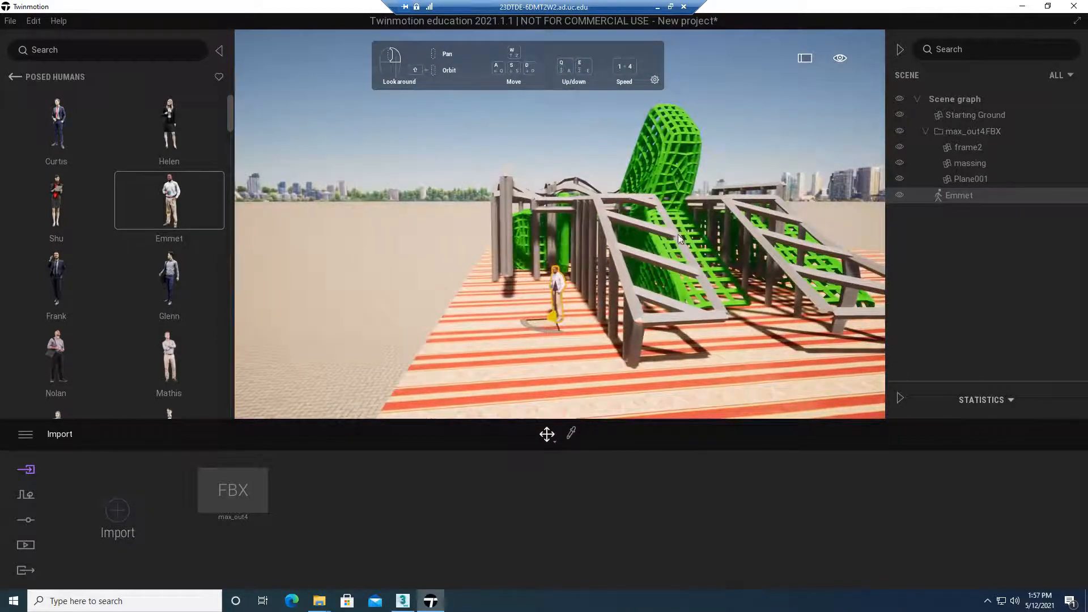
pyautogui.keyDown('shift'); pyautogui.moveTo(573, 131); pyautogui.dragTo(527, 136, button='middle'); pyautogui.keyUp('shift')
pyautogui.keyDown('shift'); pyautogui.moveTo(737, 235); pyautogui.dragTo(561, 239, button='middle'); pyautogui.keyUp('shift')
pyautogui.keyDown('shift'); pyautogui.moveTo(691, 238); pyautogui.dragTo(787, 232, button='middle'); pyautogui.keyUp('shift')
pyautogui.moveTo(698, 243); pyautogui.dragTo(759, 243, button='right')
pyautogui.press('a')
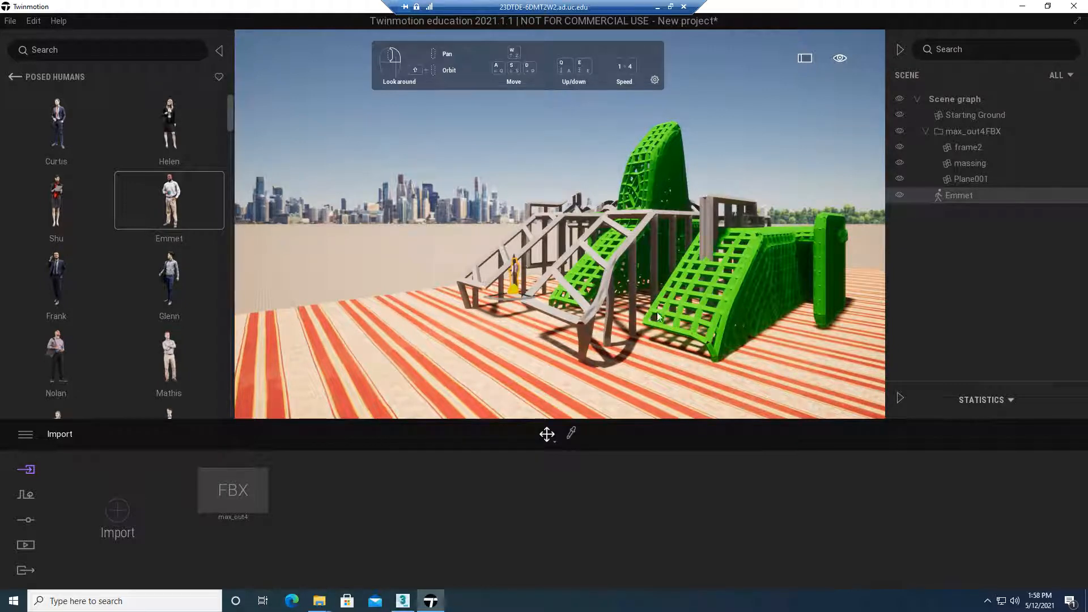
pyautogui.moveTo(697, 347); pyautogui.dragTo(712, 340, button='right')
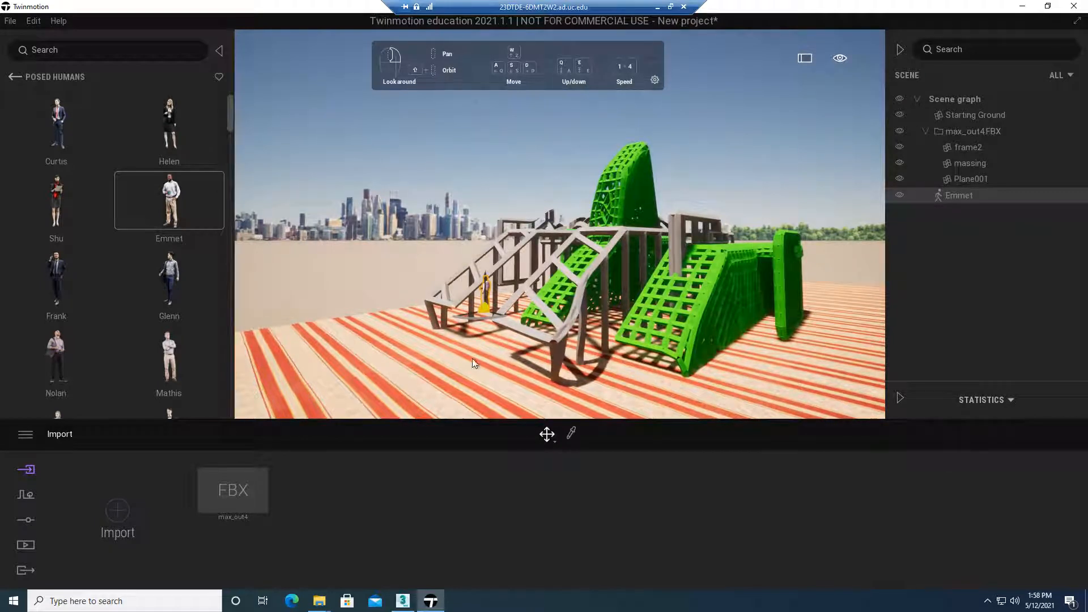
pyautogui.moveTo(474, 363); pyautogui.dragTo(493, 328, button='right')
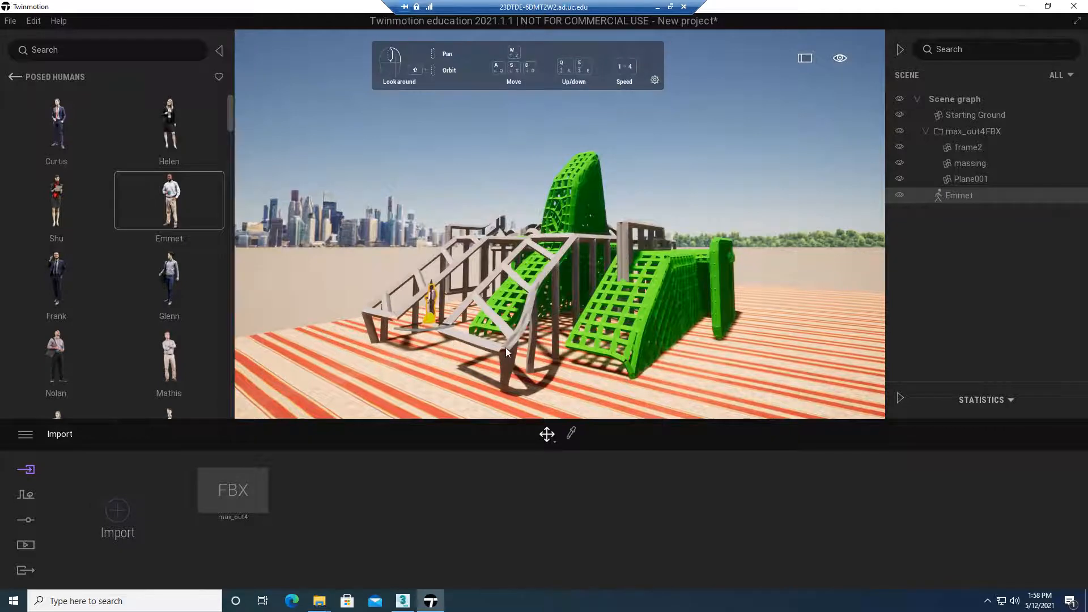
pyautogui.moveTo(505, 347); pyautogui.dragTo(612, 373, button='right')
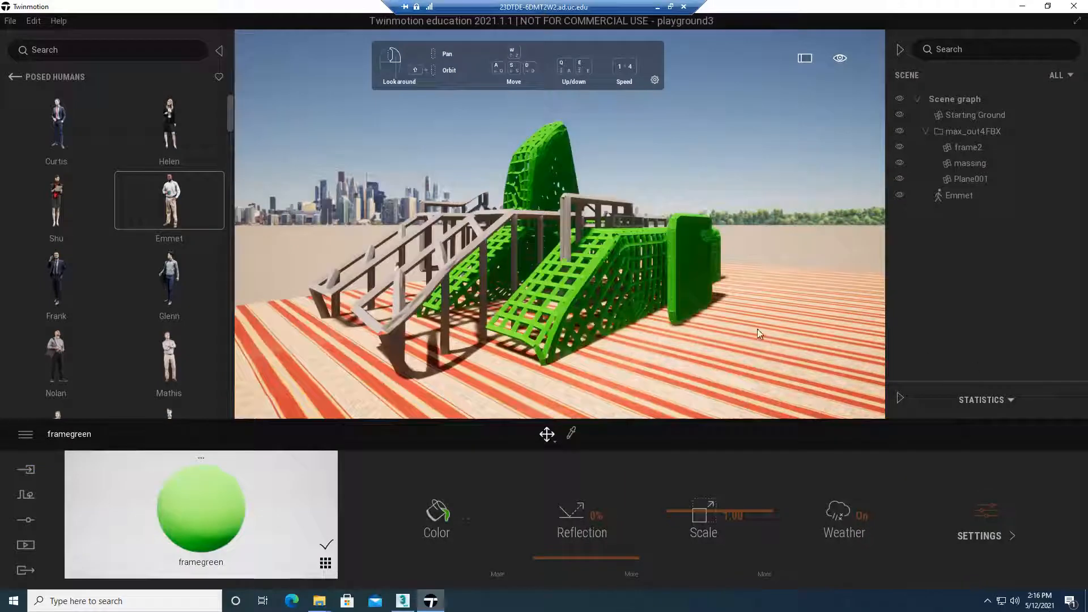
# Switch to the SAID3014_E3_SU21 document in the browser and replace the trademark symbol in "Import FBX into" with TM
pyautogui.click(769, 257)
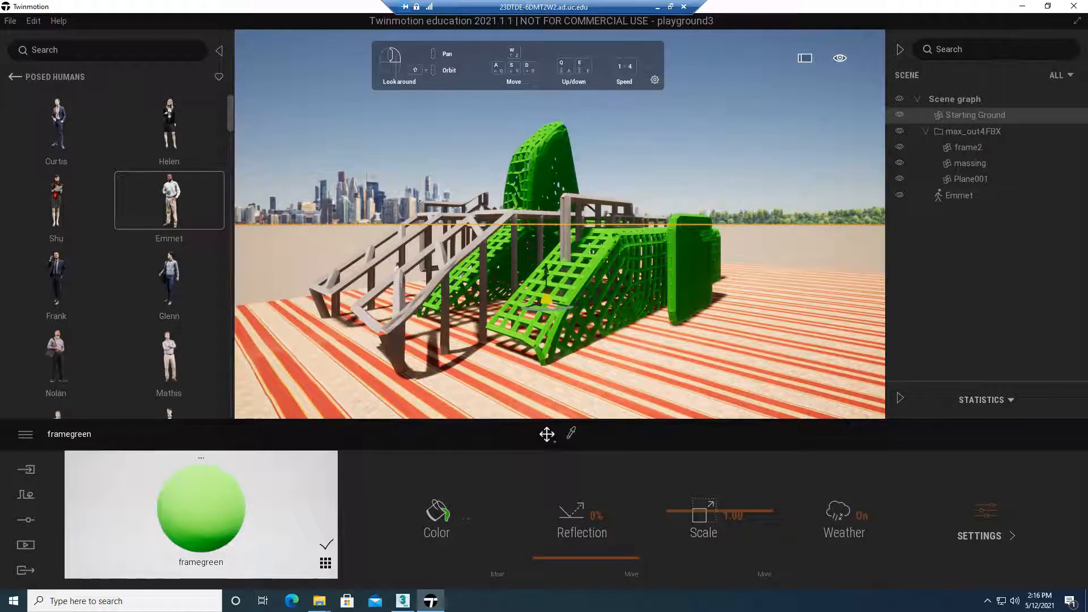
pyautogui.moveTo(1087, 114); pyautogui.dragTo(932, 169)
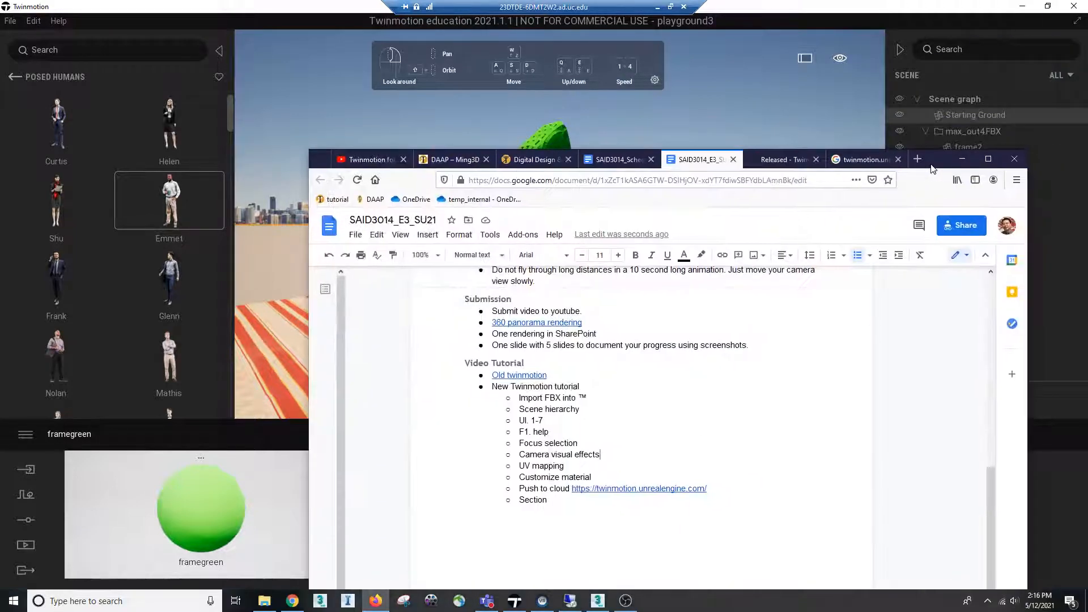
pyautogui.click(989, 166)
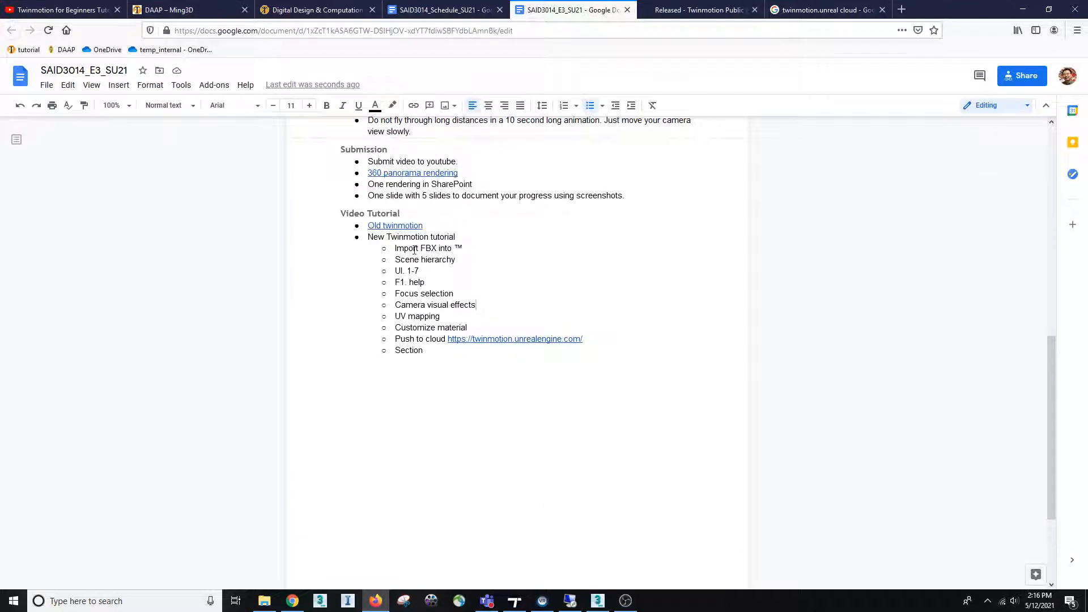
pyautogui.doubleClick(462, 250)
pyautogui.write('TM')
pyautogui.press('Down')
pyautogui.press('Down')
# Return to Twinmotion and open the project file house2
pyautogui.moveTo(570, 600)
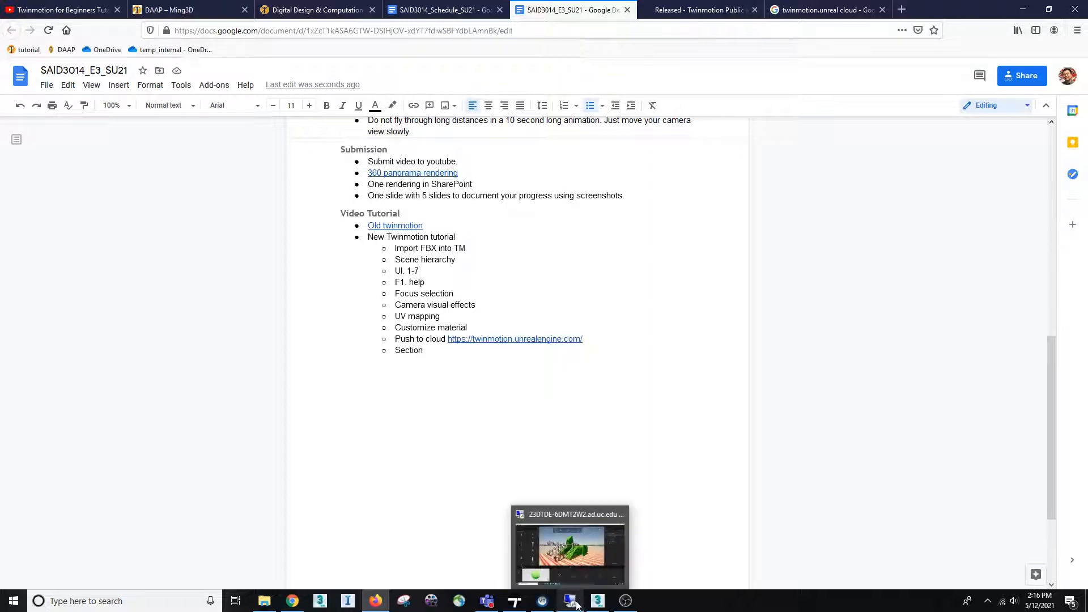
pyautogui.click(573, 544)
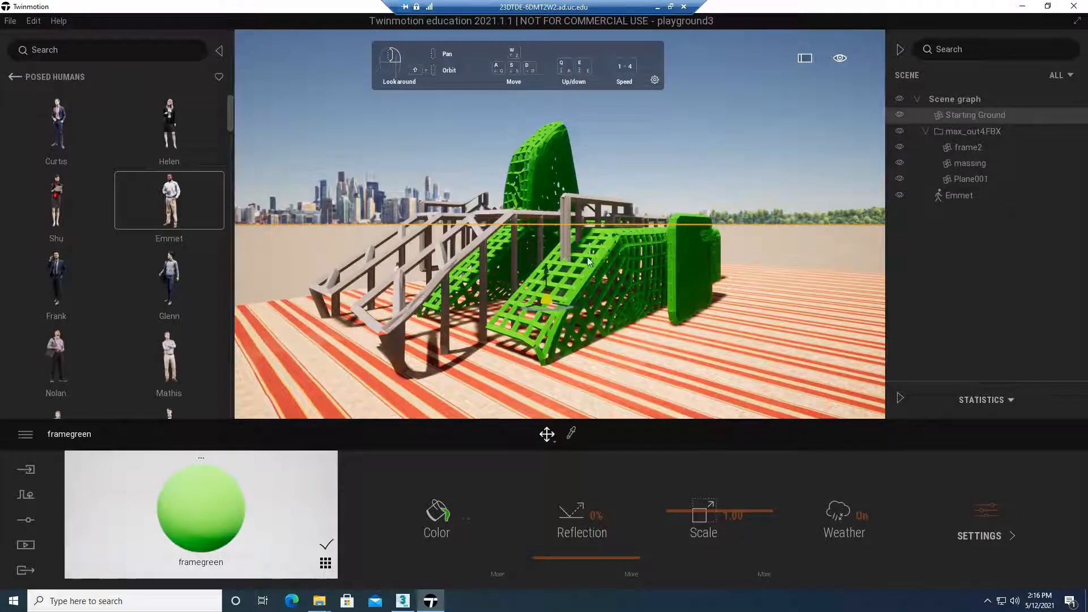
pyautogui.click(10, 21)
pyautogui.click(22, 57)
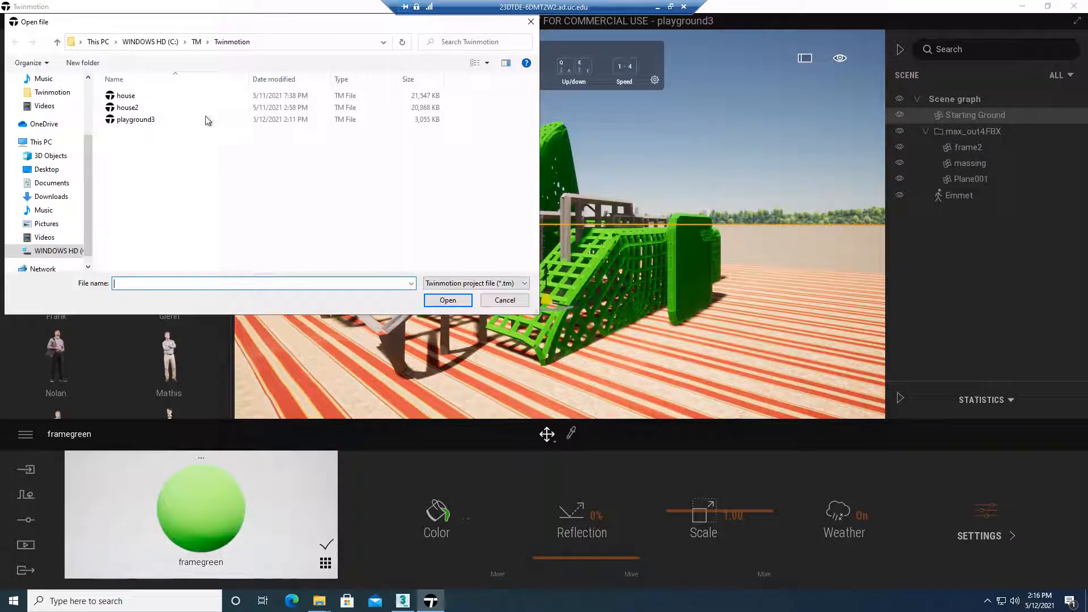
pyautogui.click(157, 109)
pyautogui.click(451, 300)
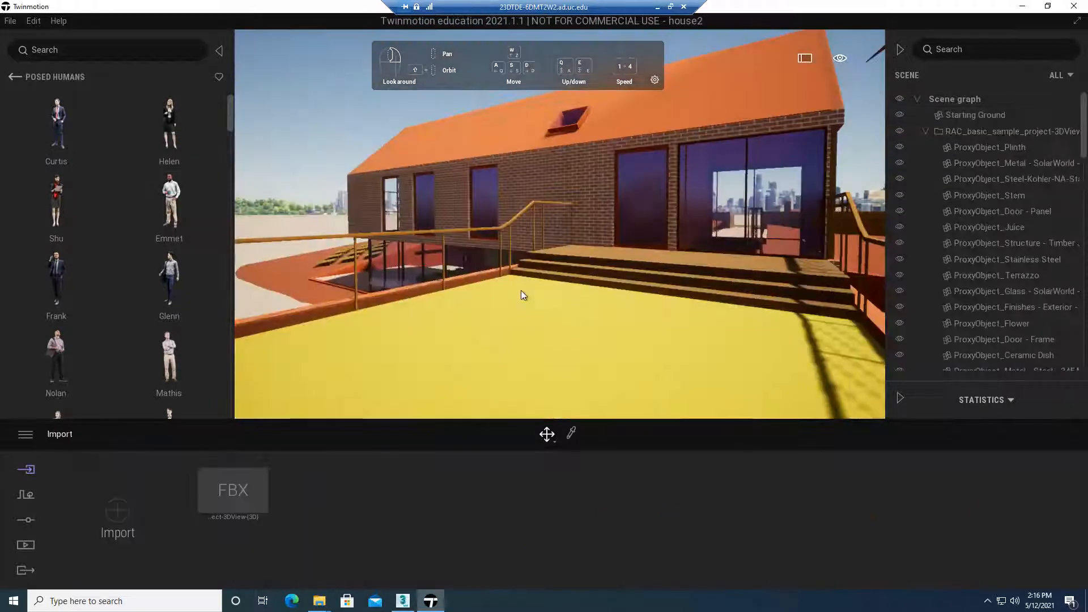
# Select the house's brick walls and hide and restore their concrete object to check what it contains
pyautogui.moveTo(511, 287); pyautogui.dragTo(736, 168)
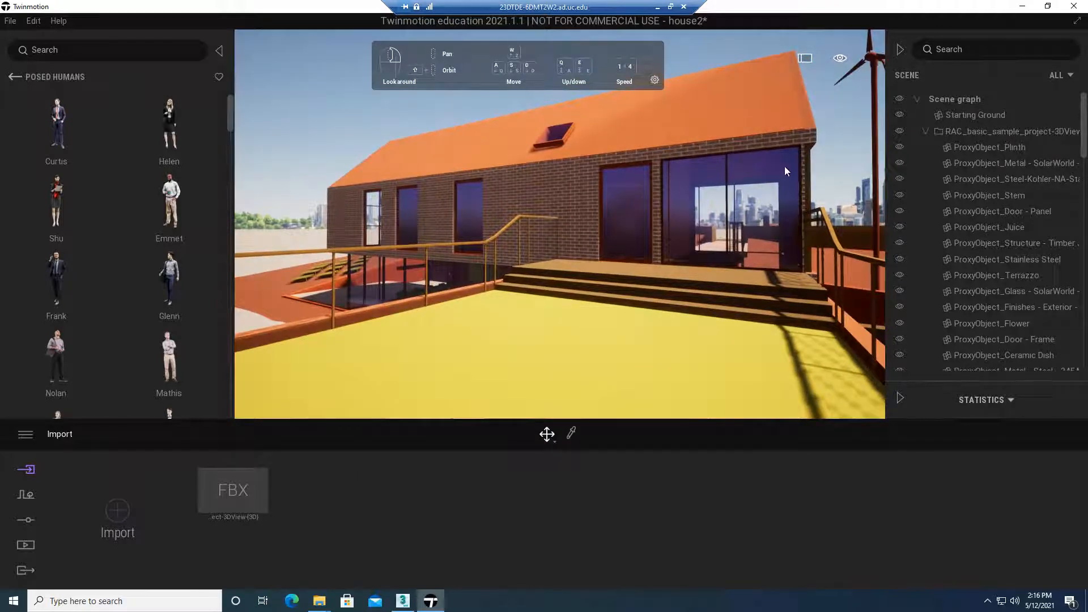
pyautogui.click(999, 226)
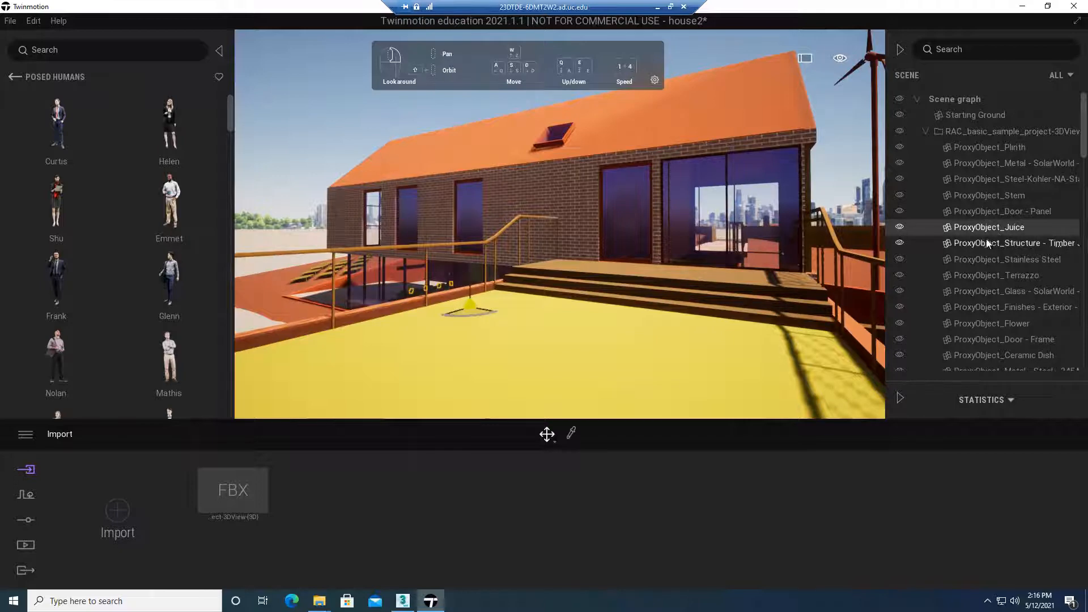
pyautogui.click(558, 185)
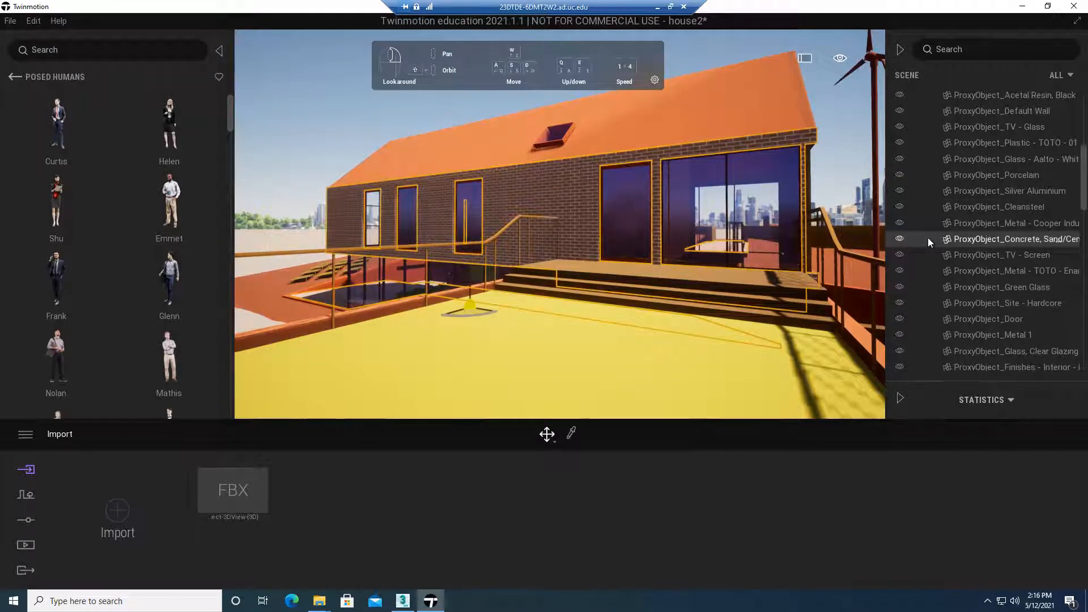
pyautogui.click(900, 238)
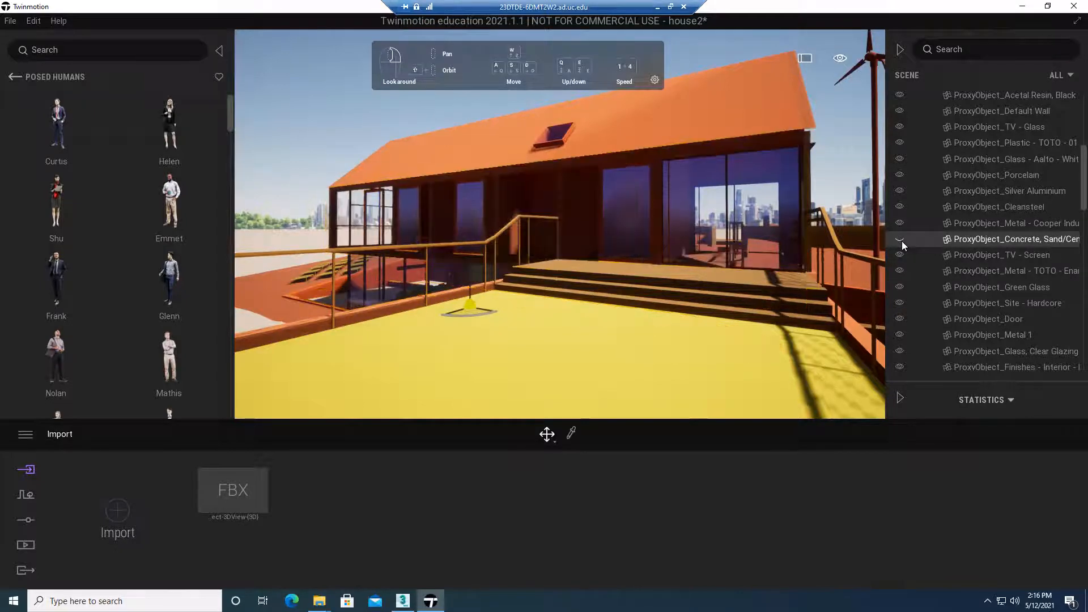
pyautogui.click(901, 241)
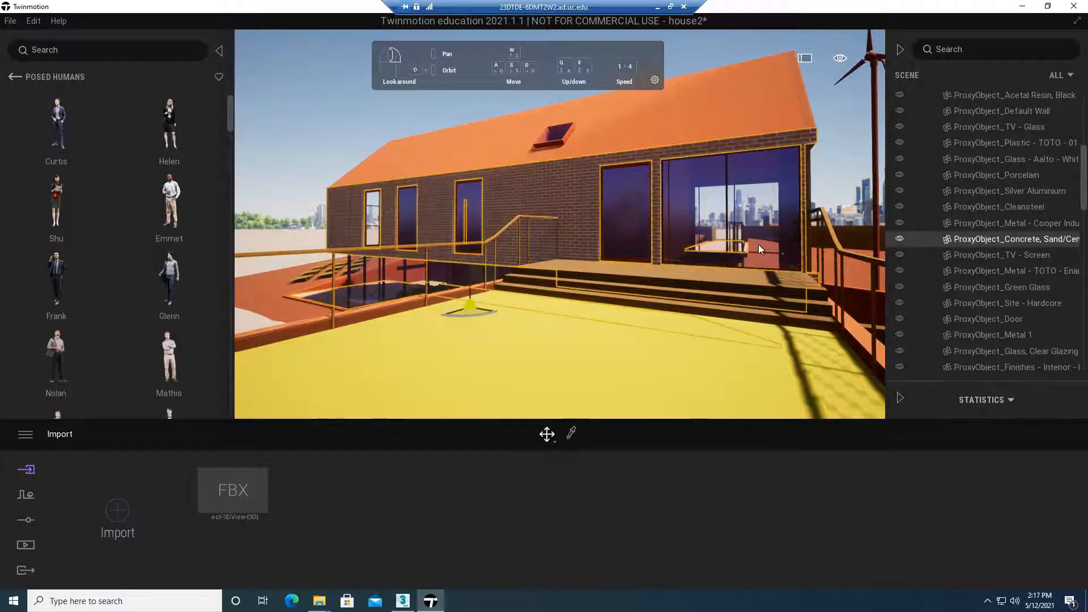
# Check the extent of the brick walls' concrete object from the terrace and gable sides by toggling its visibility off and on
pyautogui.scroll(-3, 759, 245)
pyautogui.scroll(-6, 759, 244)
pyautogui.moveTo(754, 257); pyautogui.dragTo(683, 290, button='right')
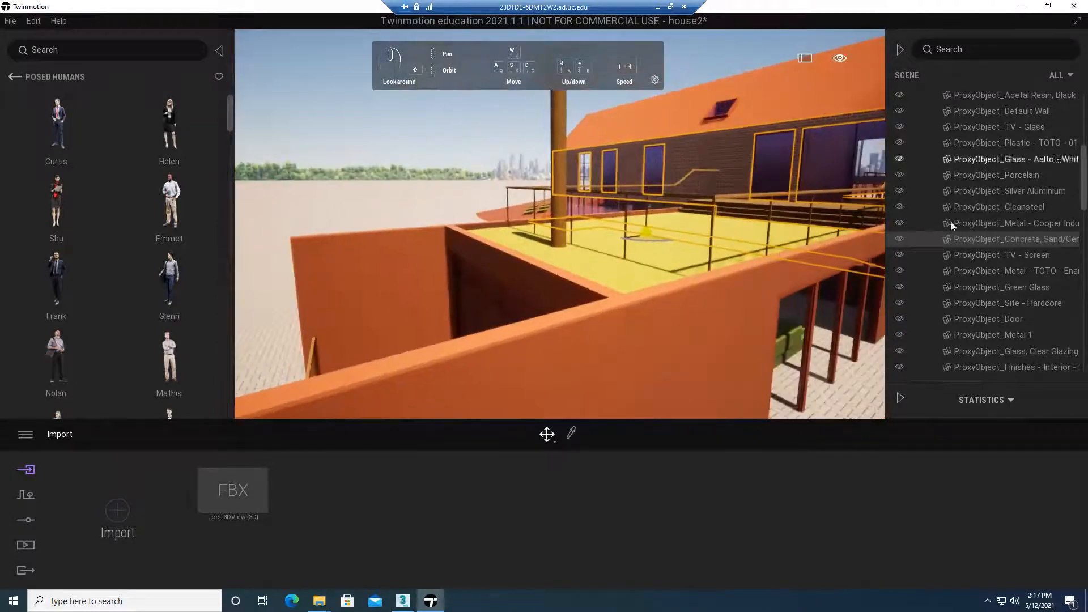
pyautogui.click(900, 241)
pyautogui.click(900, 241)
pyautogui.moveTo(793, 255)
pyautogui.mouseDown(button='right')
pyautogui.moveTo(861, 244)
pyautogui.moveTo(804, 238)
pyautogui.mouseUp(button='right')
pyautogui.press('d')
pyautogui.moveTo(713, 189); pyautogui.dragTo(721, 178, button='right')
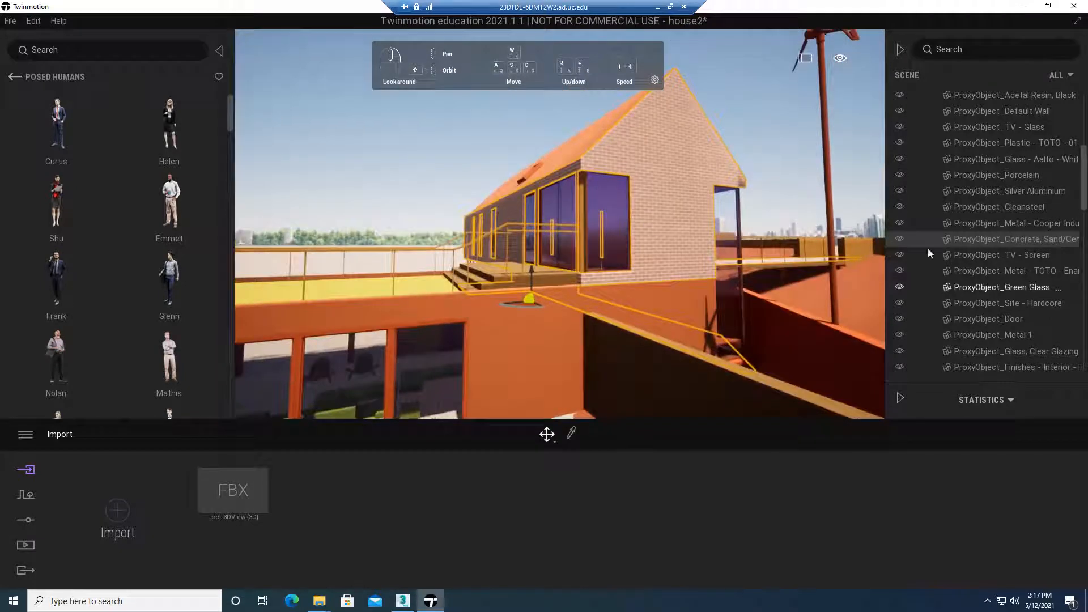
pyautogui.click(901, 240)
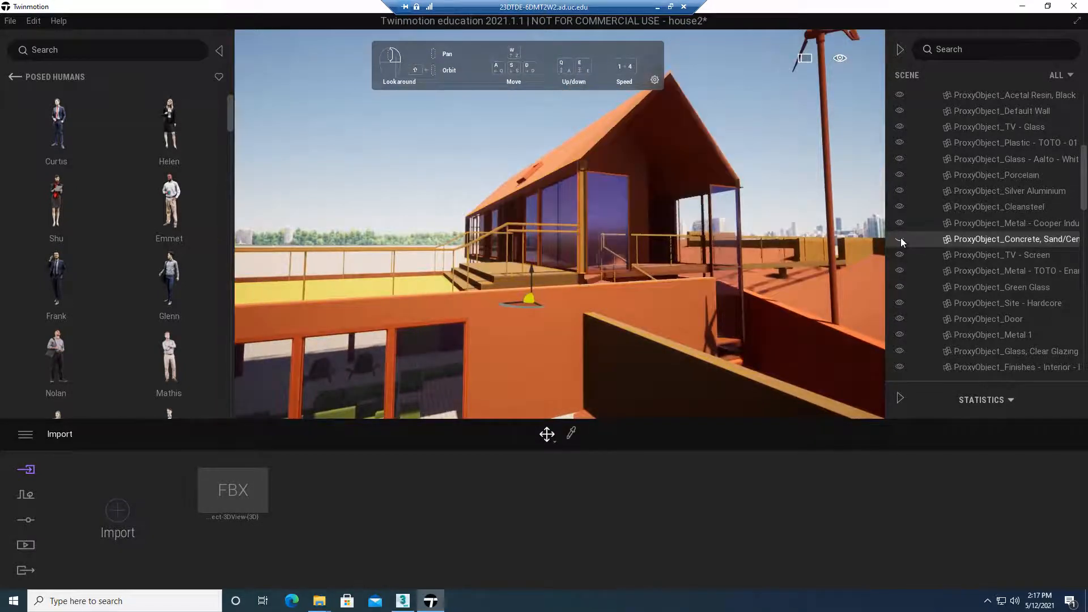
pyautogui.click(900, 240)
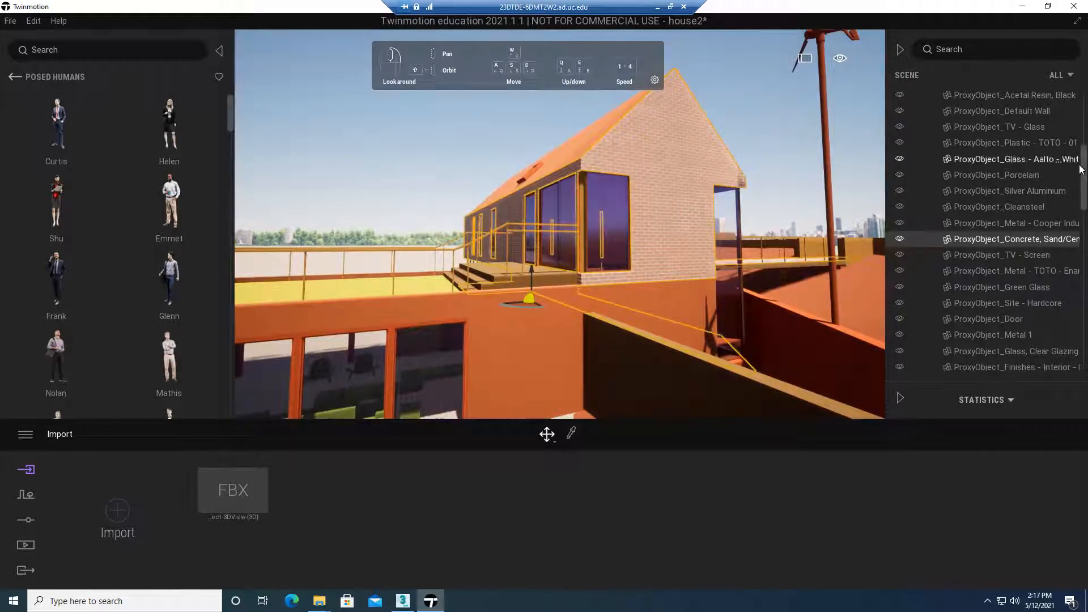
# Browse the imported objects in the scene graph and locate ProxyObject_SH_Metal - Steel and ProxyObject_Water in the model
pyautogui.moveTo(1082, 172); pyautogui.dragTo(1080, 340)
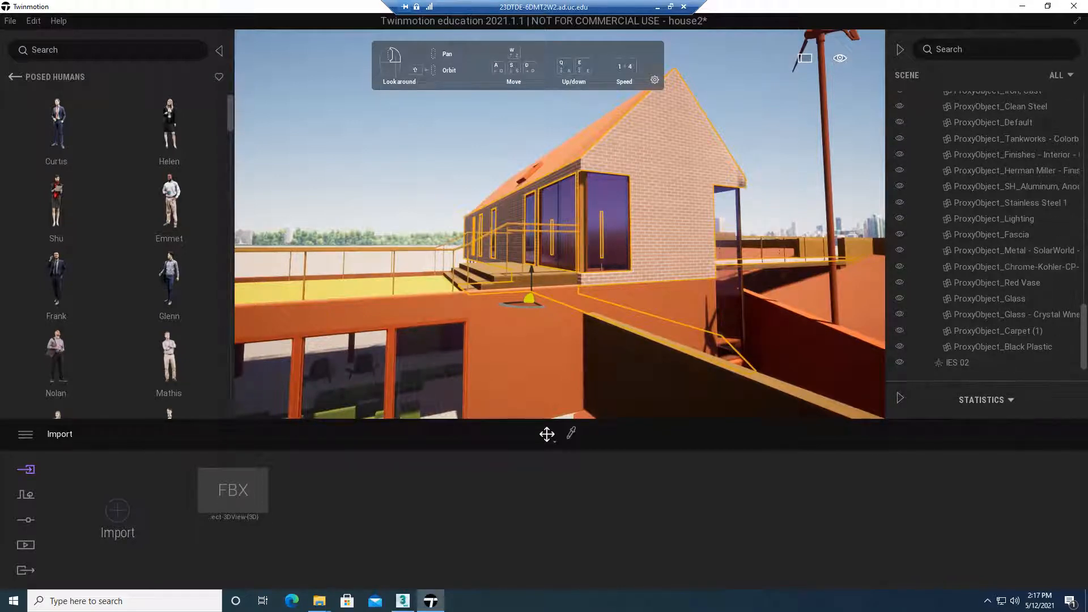
pyautogui.scroll(5, 1008, 214)
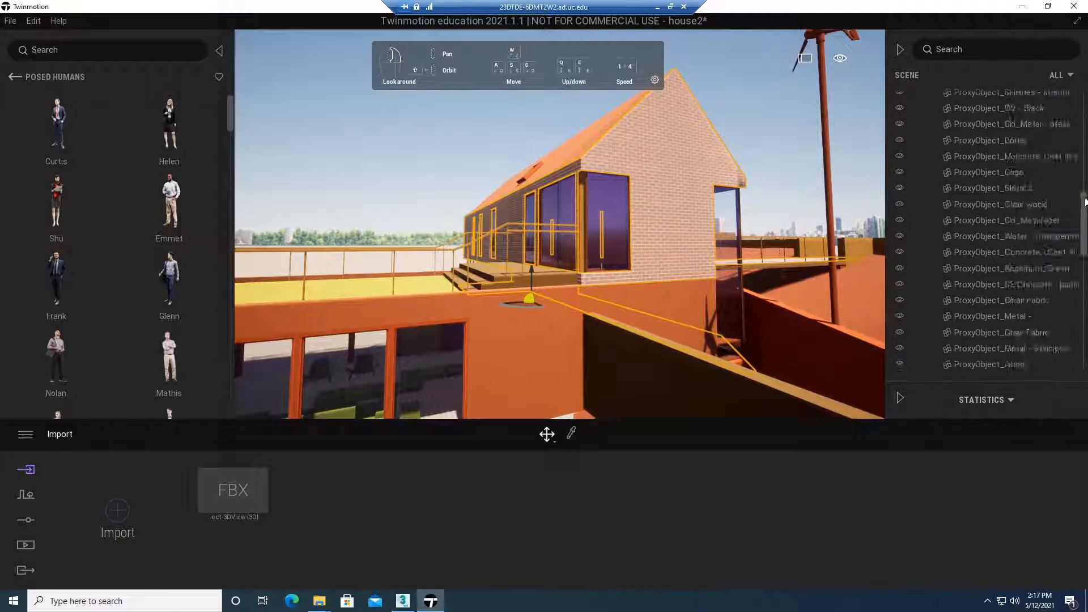
pyautogui.click(998, 236)
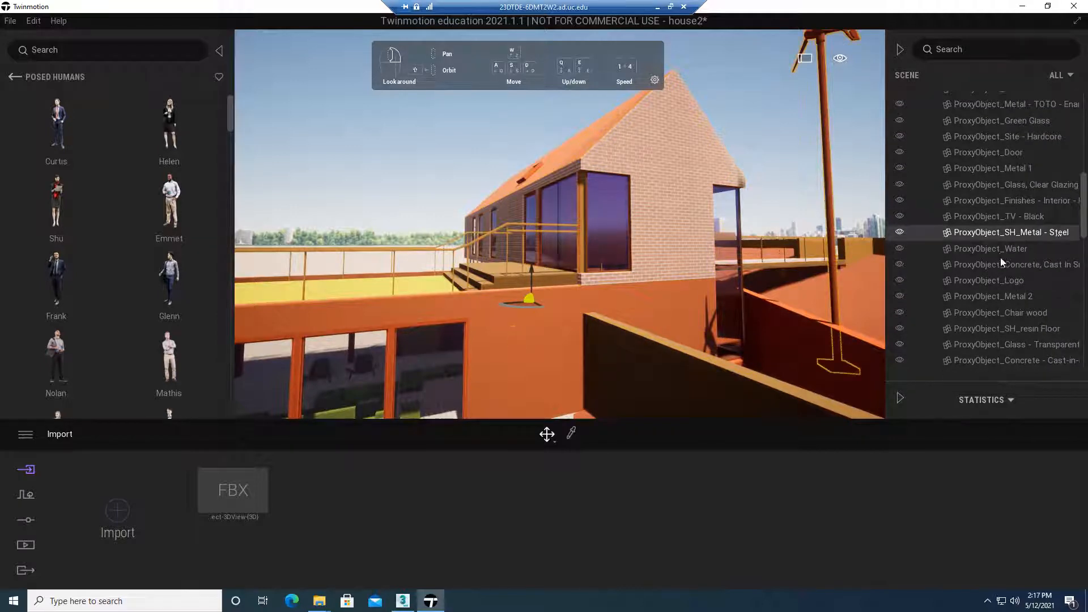
pyautogui.click(992, 248)
pyautogui.moveTo(523, 266); pyautogui.dragTo(408, 311, button='right')
pyautogui.moveTo(408, 249); pyautogui.dragTo(464, 255, button='right')
pyautogui.scroll(-2, 463, 255)
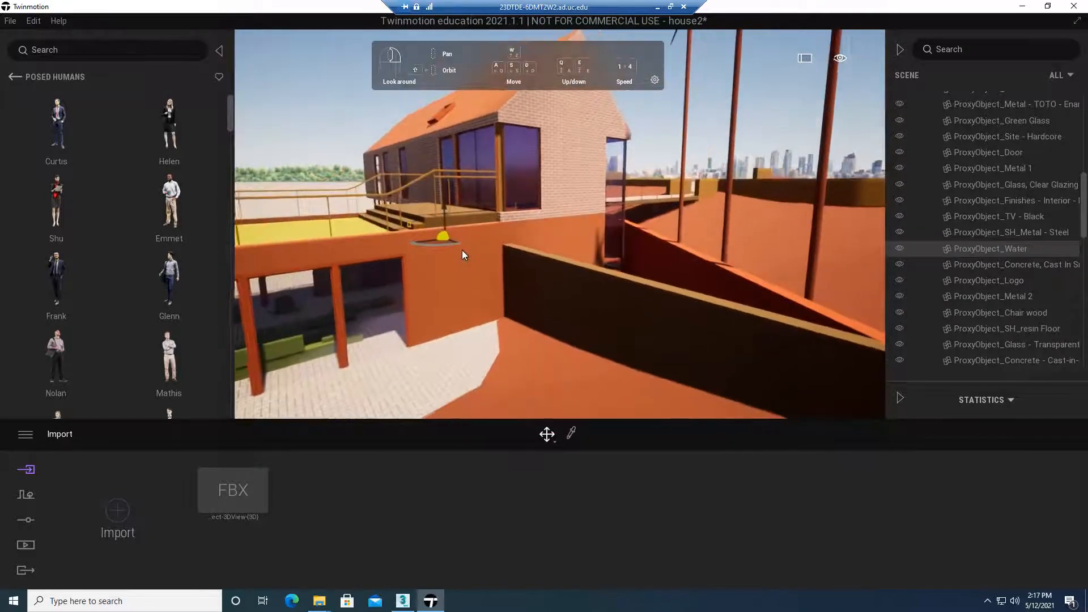
# From the house's long brick side, toggle ProxyObject_Glass off and on to identify the panes it includes
pyautogui.keyDown('shift'); pyautogui.moveTo(556, 256); pyautogui.dragTo(799, 337, button='middle'); pyautogui.keyUp('shift')
pyautogui.press('w')
pyautogui.moveTo(560, 255); pyautogui.dragTo(587, 239, button='right')
pyautogui.press('a')
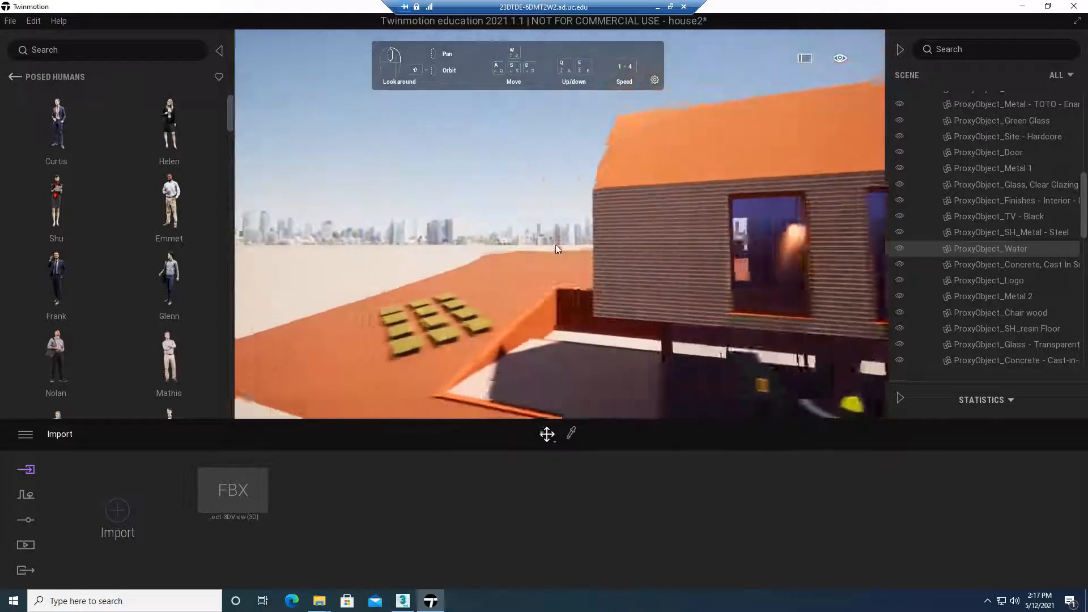
pyautogui.moveTo(558, 241); pyautogui.dragTo(668, 244, button='right')
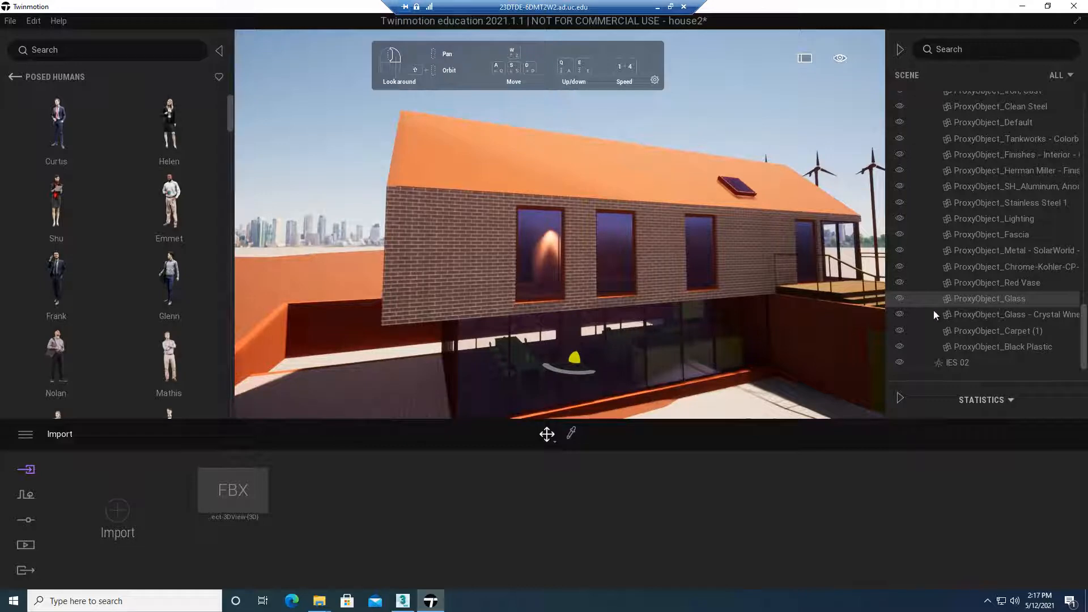
pyautogui.click(904, 298)
pyautogui.click(904, 298)
pyautogui.click(904, 298)
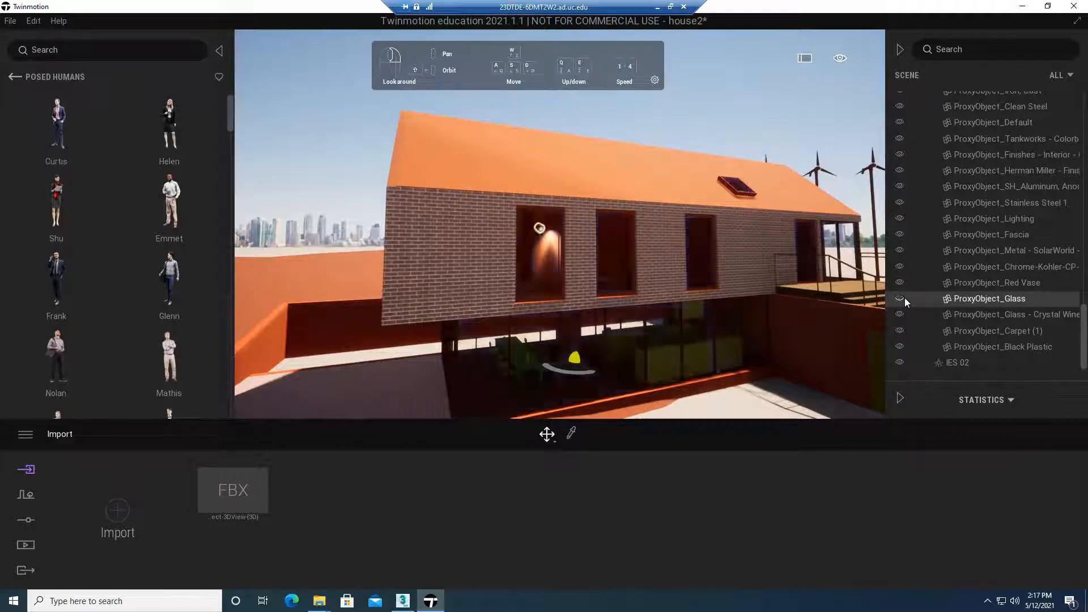
pyautogui.click(905, 297)
pyautogui.click(904, 298)
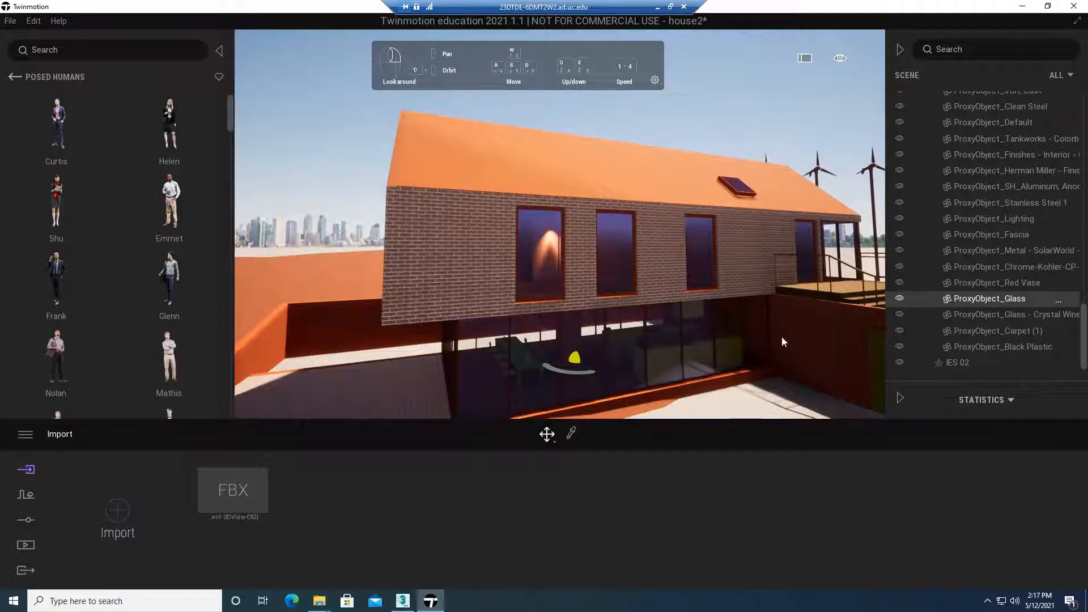
# Change the windows' Clear glass material to red FF2323, stored as a swatch, with 33% opacity
pyautogui.click(572, 434)
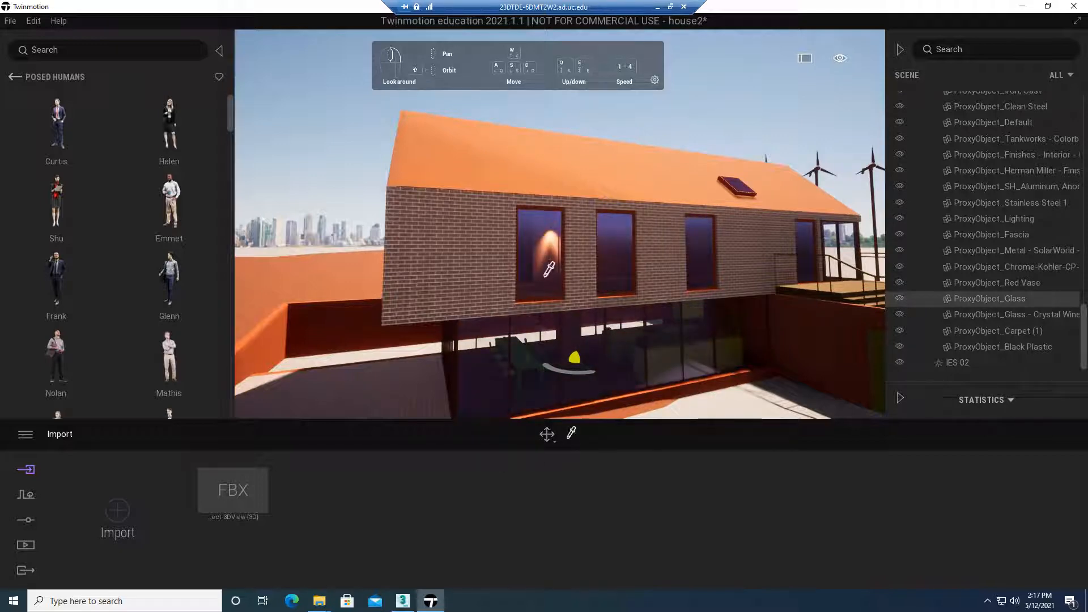
pyautogui.click(537, 213)
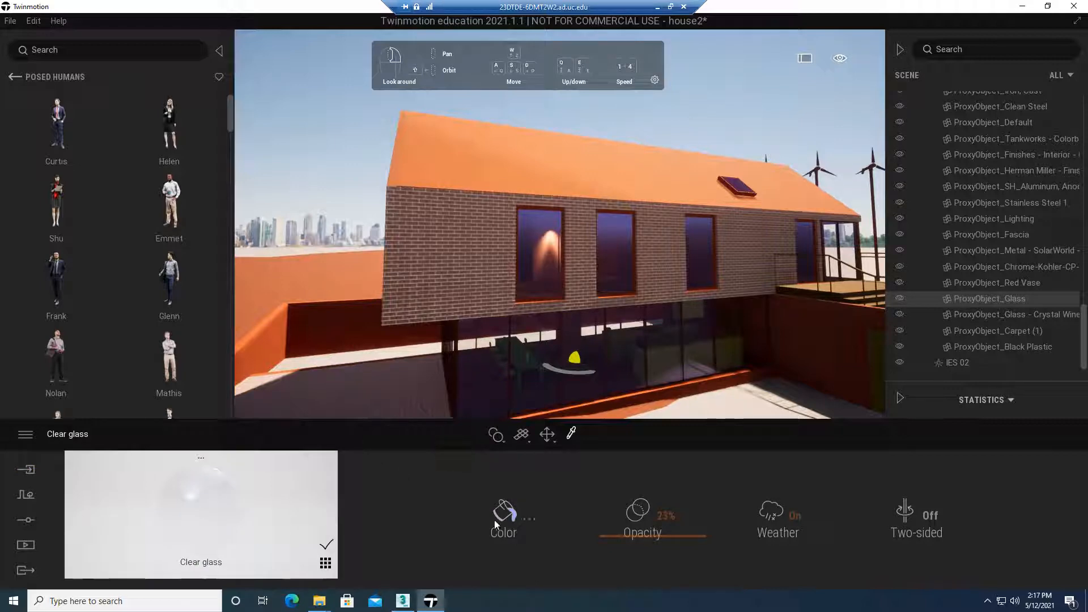
pyautogui.click(528, 519)
pyautogui.click(505, 286)
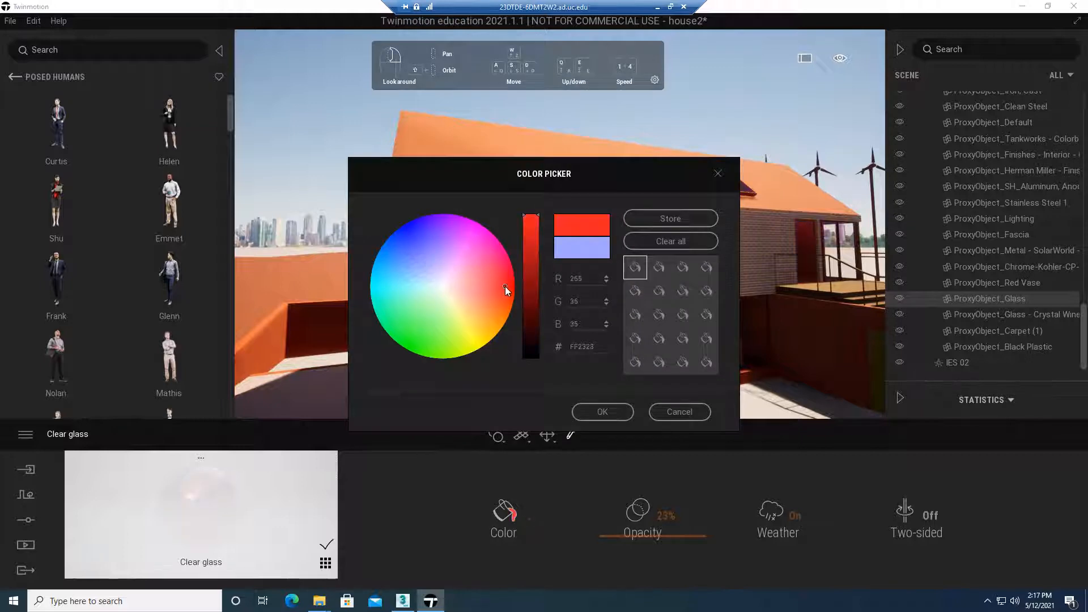
pyautogui.click(703, 219)
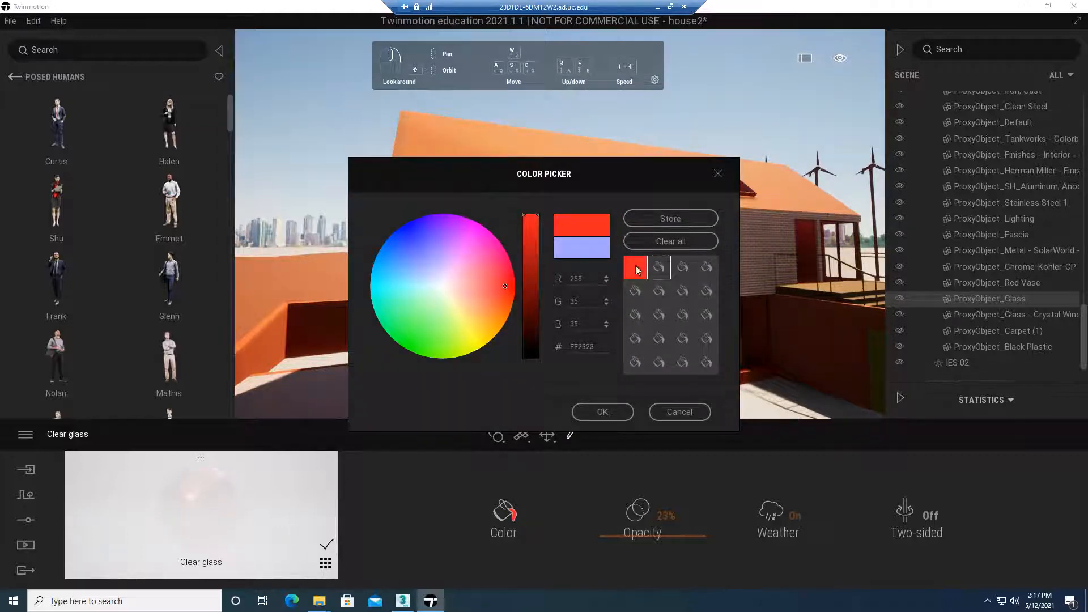
pyautogui.click(595, 414)
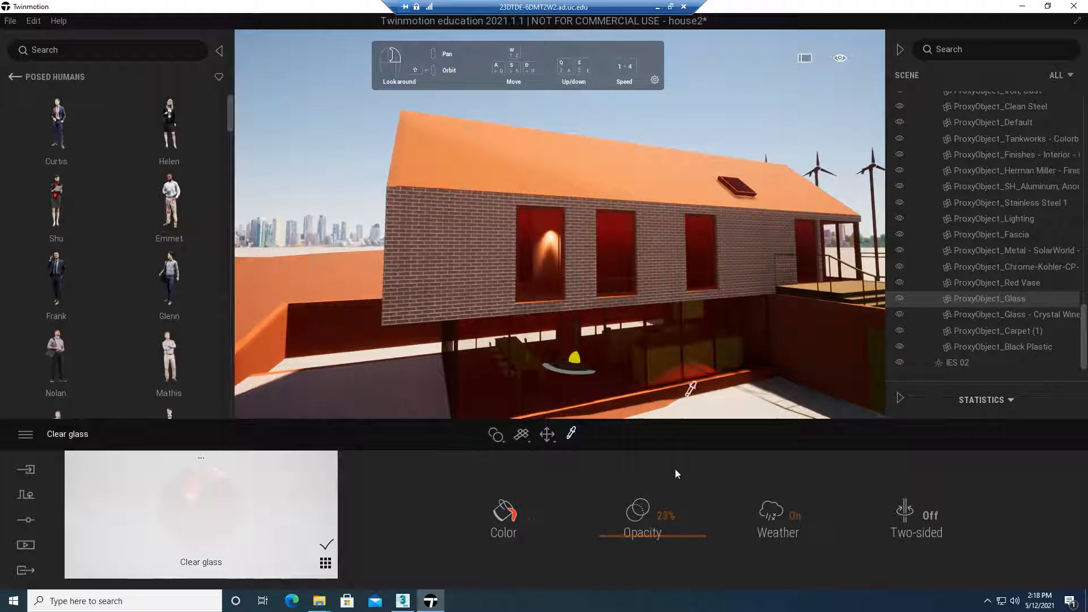
pyautogui.moveTo(663, 536); pyautogui.dragTo(675, 508)
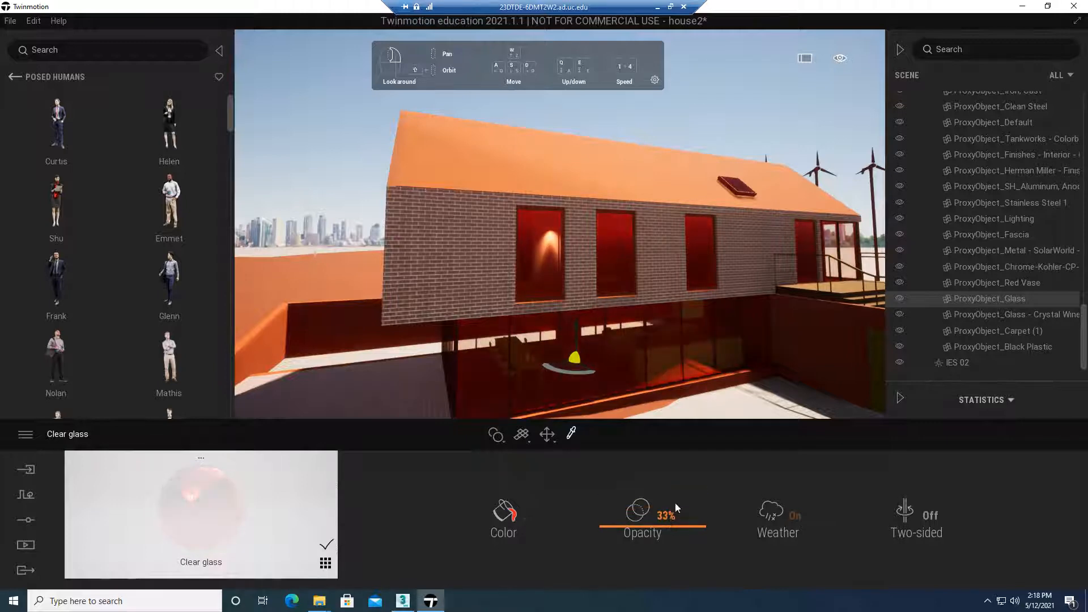
# Examine the red glazing from the gable end and the lit wall inside the house
pyautogui.moveTo(635, 329); pyautogui.dragTo(487, 309, button='right')
pyautogui.press('a')
pyautogui.moveTo(572, 328); pyautogui.dragTo(684, 335, button='right')
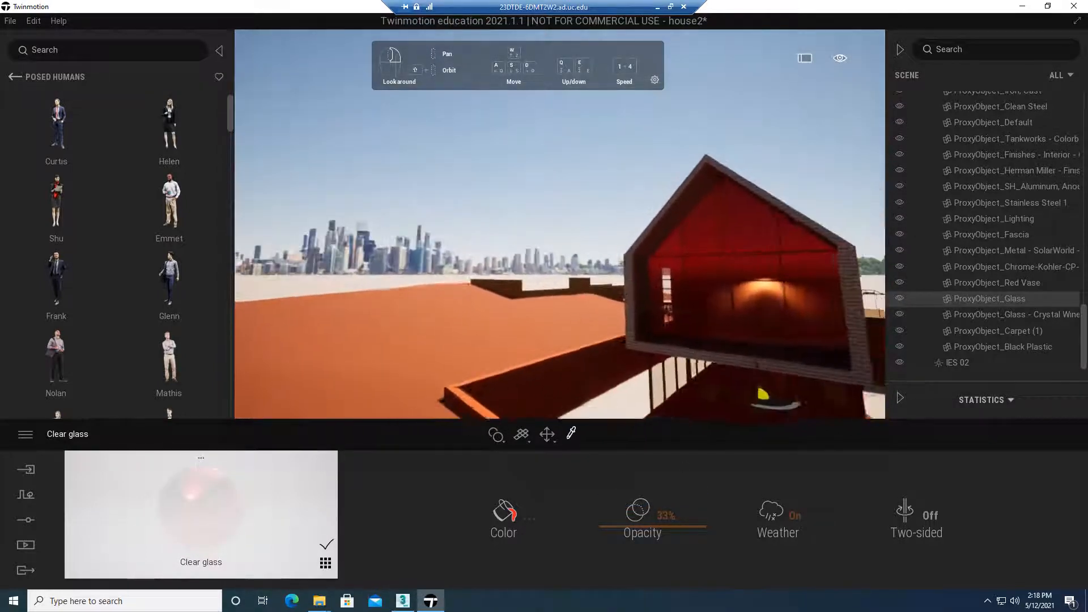
pyautogui.press('w')
pyautogui.moveTo(622, 318); pyautogui.dragTo(728, 340, button='right')
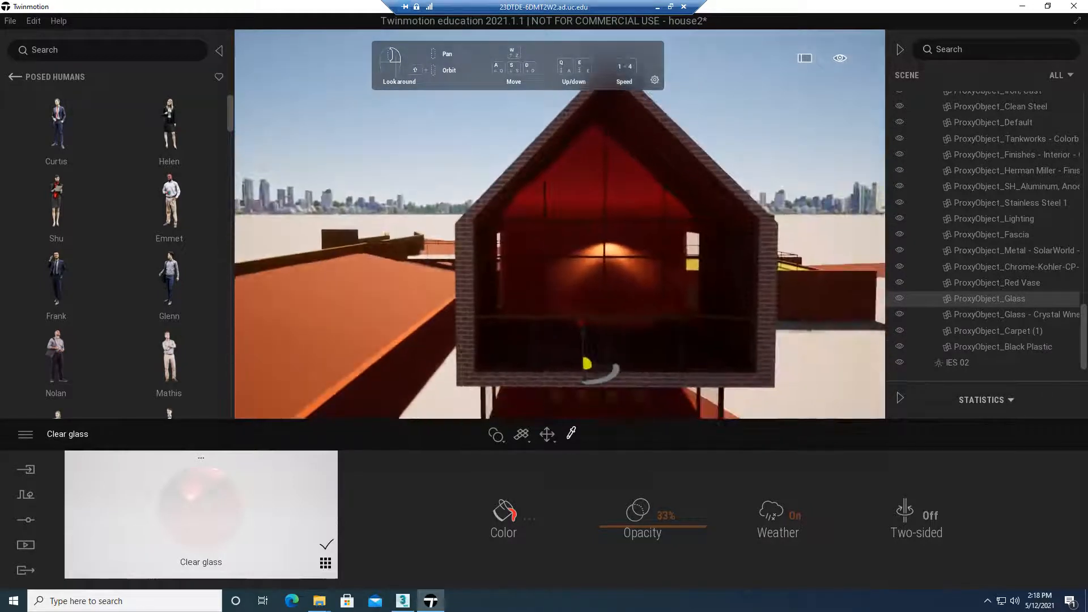
pyautogui.press('w')
pyautogui.press('w')
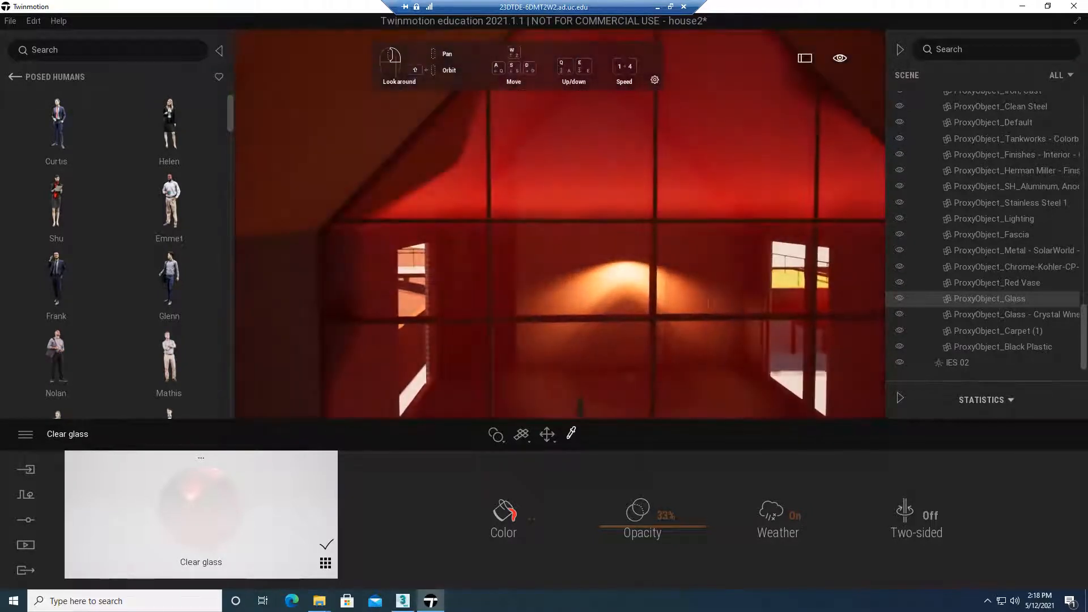
pyautogui.press('s')
pyautogui.press('w')
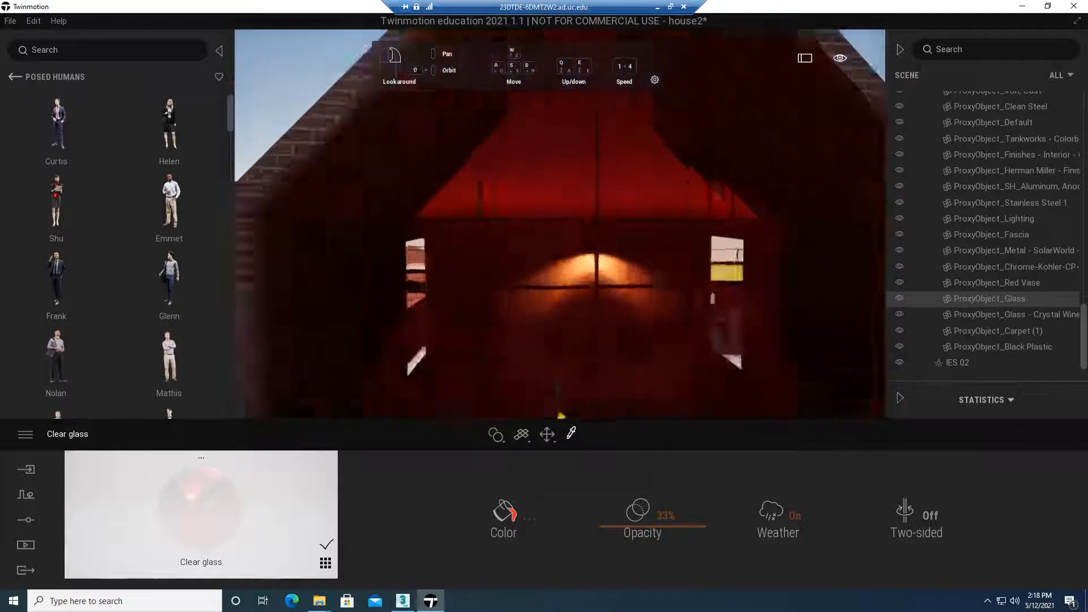
pyautogui.press('w')
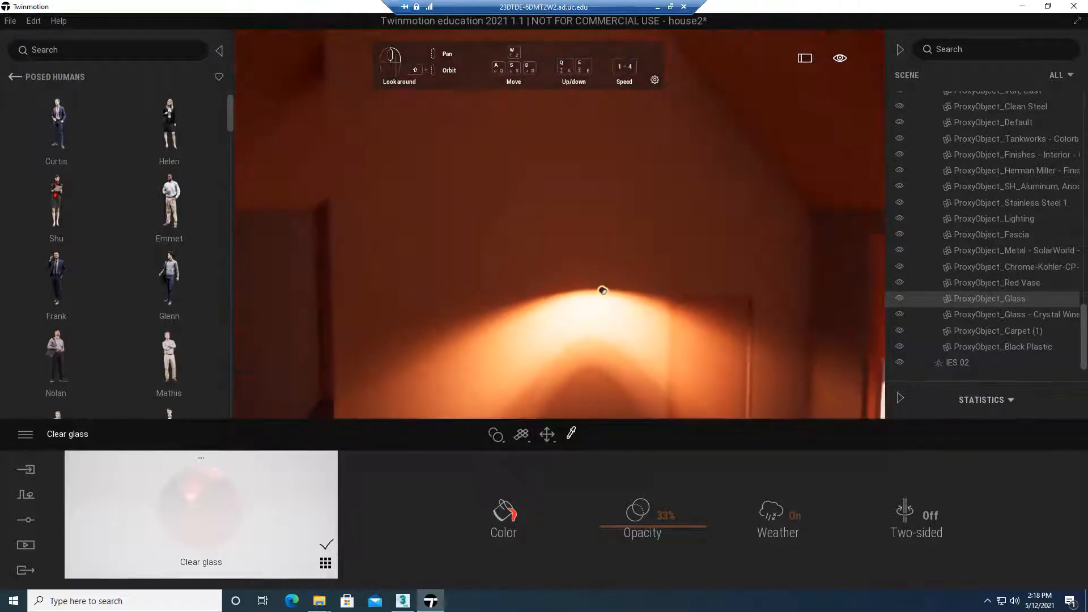
# Browse the library's Lights category and move the IES 02 light a short distance off the interior wall
pyautogui.click(11, 78)
pyautogui.click(12, 77)
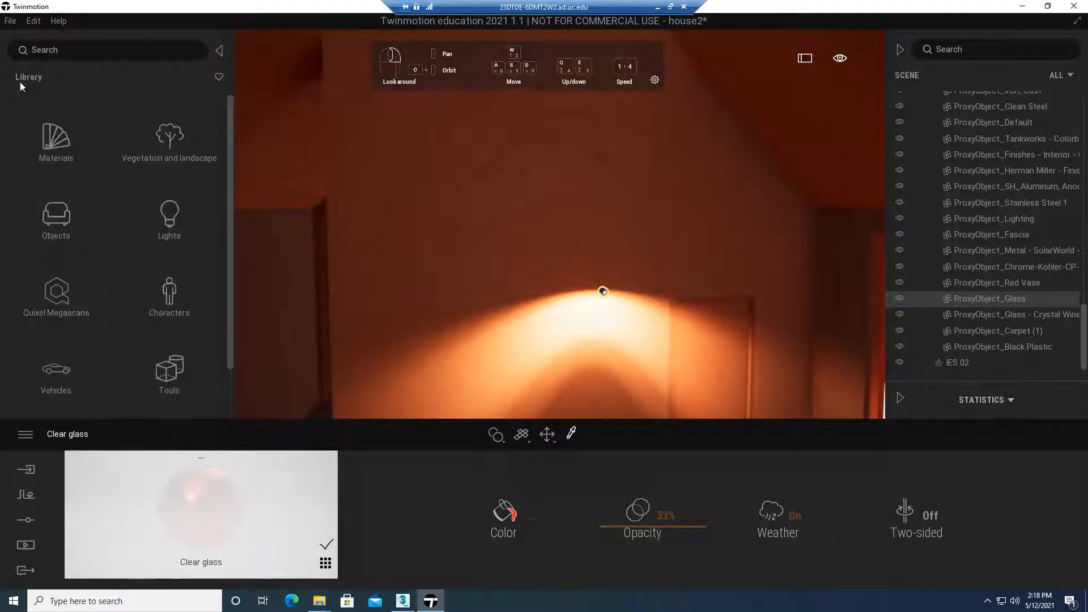
pyautogui.click(175, 215)
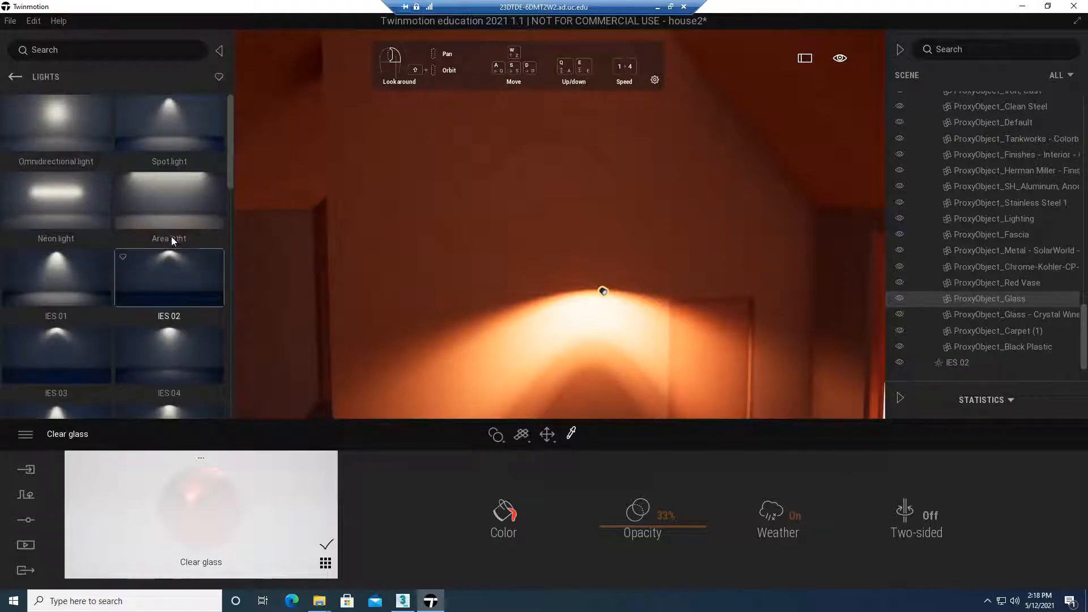
pyautogui.moveTo(589, 314); pyautogui.dragTo(582, 343, button='right')
pyautogui.scroll(-2, 587, 297)
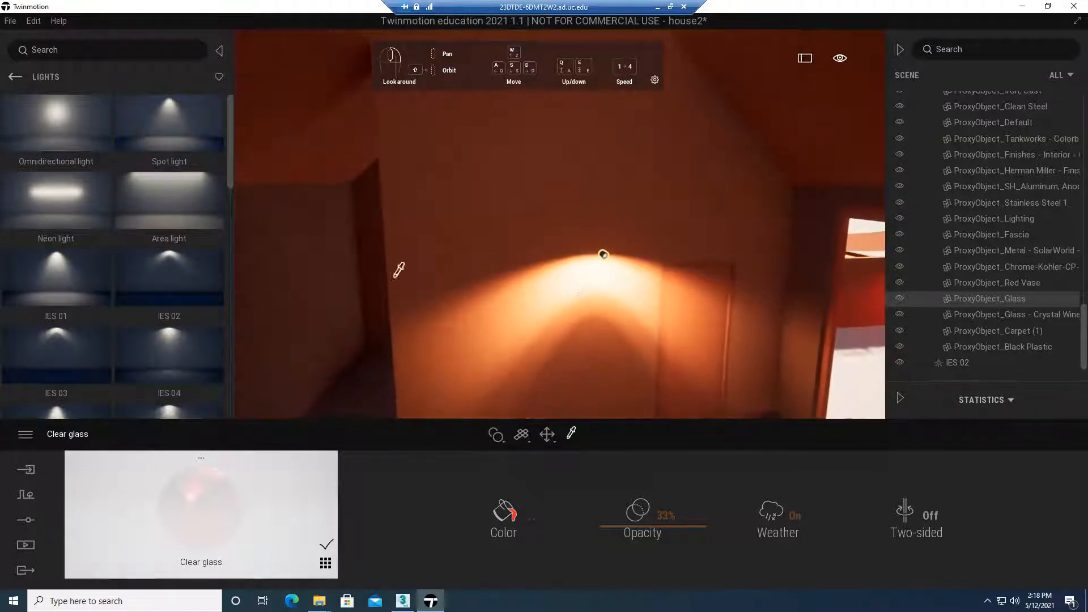
pyautogui.click(604, 253)
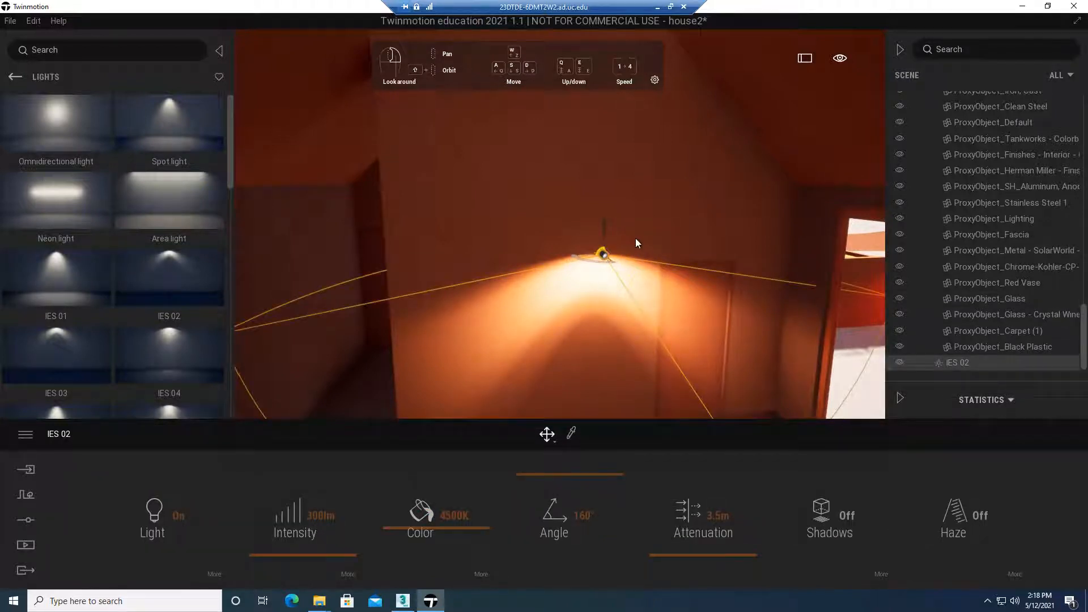
pyautogui.moveTo(603, 228)
pyautogui.mouseDown()
pyautogui.moveTo(606, 181)
pyautogui.moveTo(607, 292)
pyautogui.moveTo(600, 166)
pyautogui.moveTo(599, 249)
pyautogui.moveTo(587, 274)
pyautogui.moveTo(646, 286)
pyautogui.moveTo(610, 361)
pyautogui.moveTo(594, 301)
pyautogui.moveTo(617, 215)
pyautogui.mouseUp()
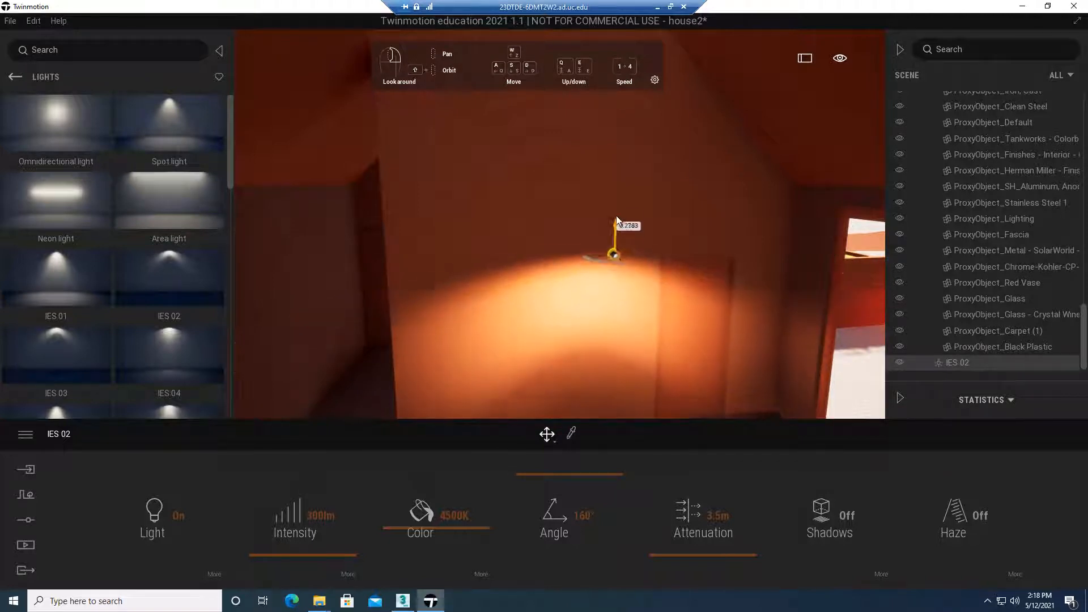
# Raise the IES 02 light's intensity to 1113 lm and shift the light farther into the room to cast a pool on the floor
pyautogui.scroll(-2, 591, 333)
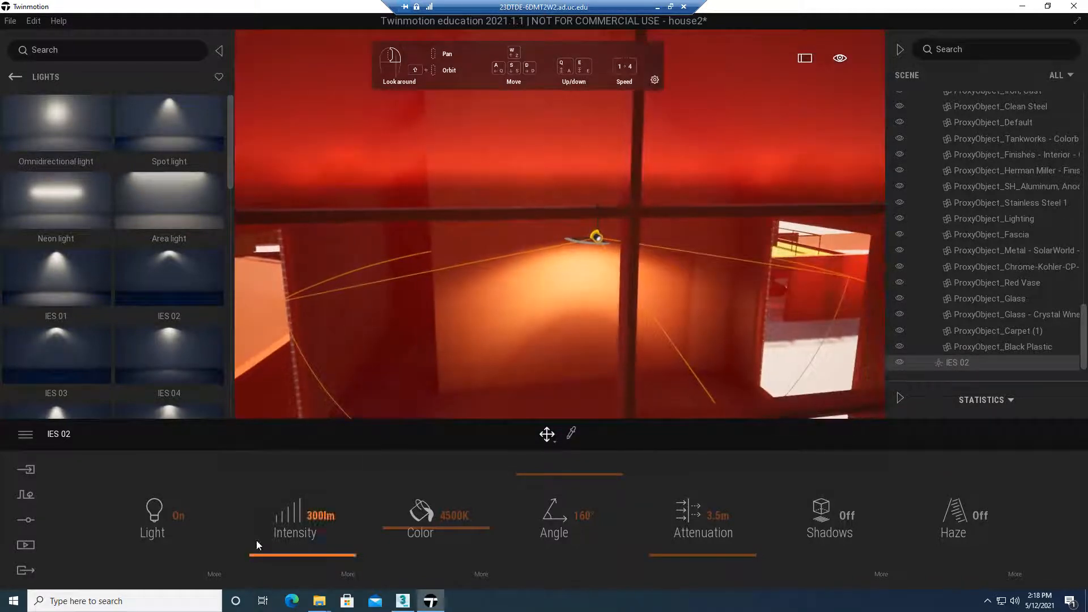
pyautogui.moveTo(302, 555); pyautogui.dragTo(310, 549)
pyautogui.scroll(-3, 477, 336)
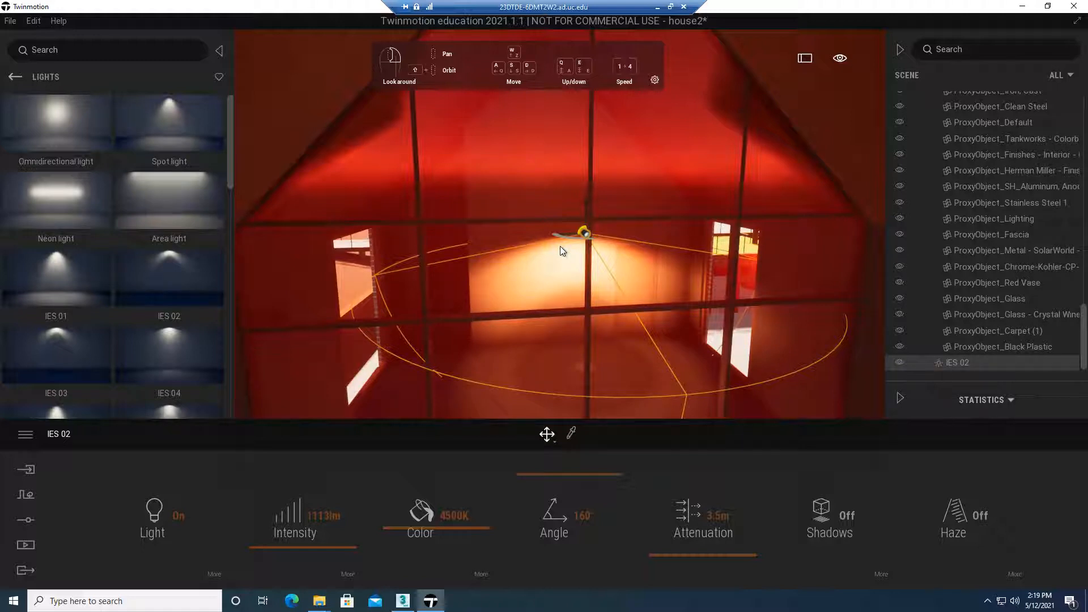
pyautogui.moveTo(585, 208); pyautogui.dragTo(573, 246)
pyautogui.moveTo(508, 246); pyautogui.dragTo(495, 370, button='right')
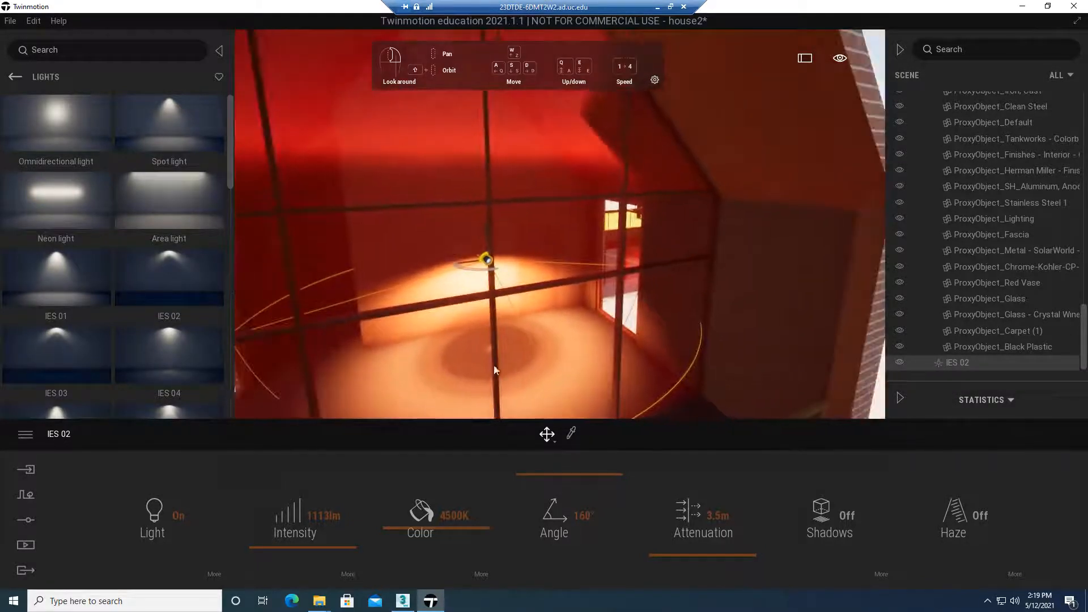
pyautogui.moveTo(657, 328); pyautogui.dragTo(616, 306, button='right')
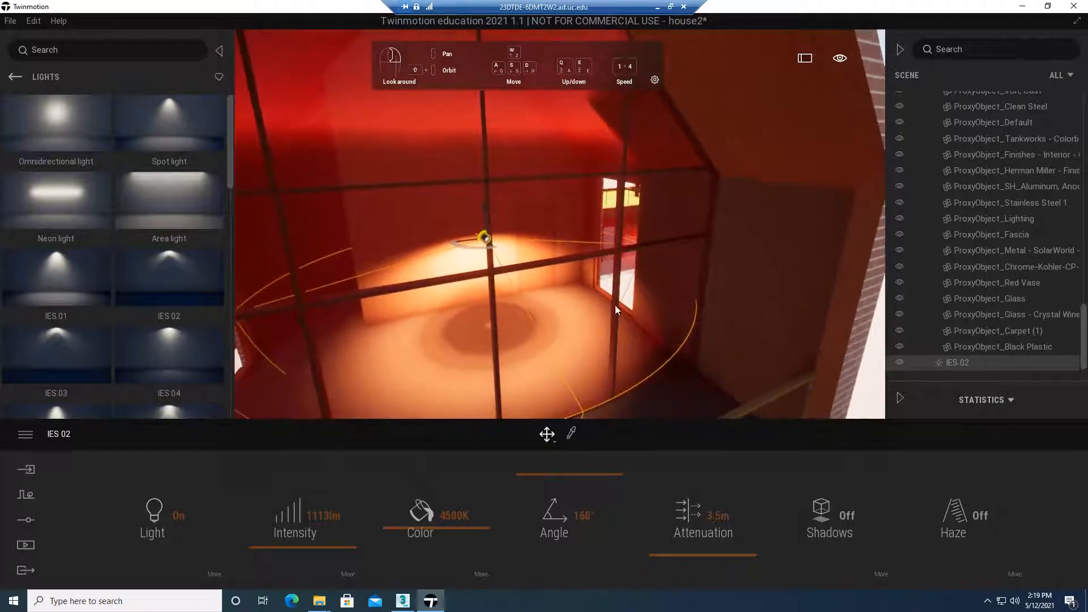
# Place a Vixen 3 seater sofa from the library's living room sofas at the house's glazed gable end
pyautogui.click(17, 76)
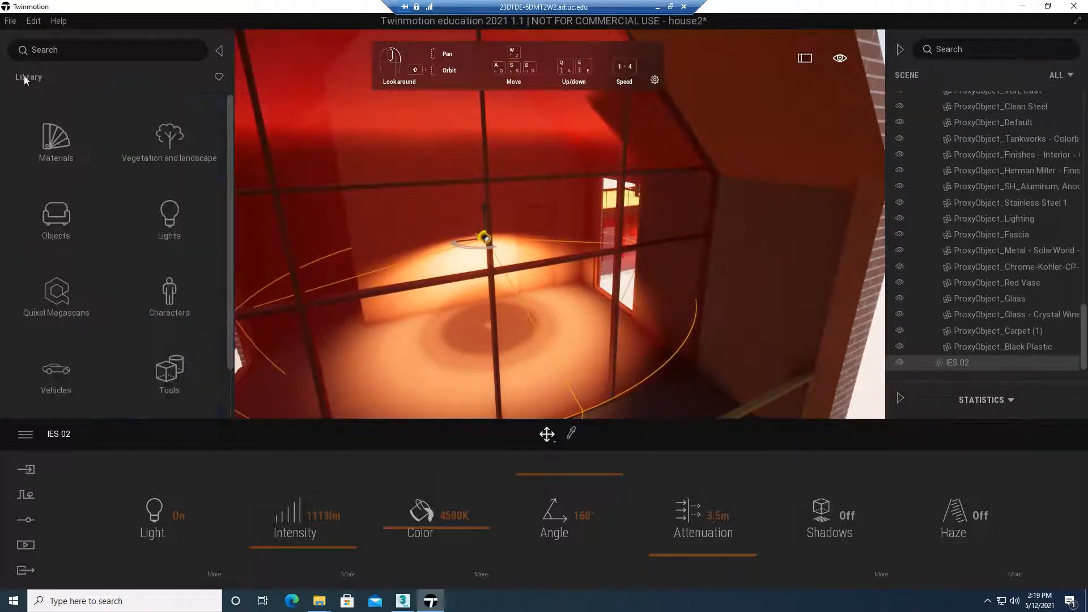
pyautogui.click(55, 218)
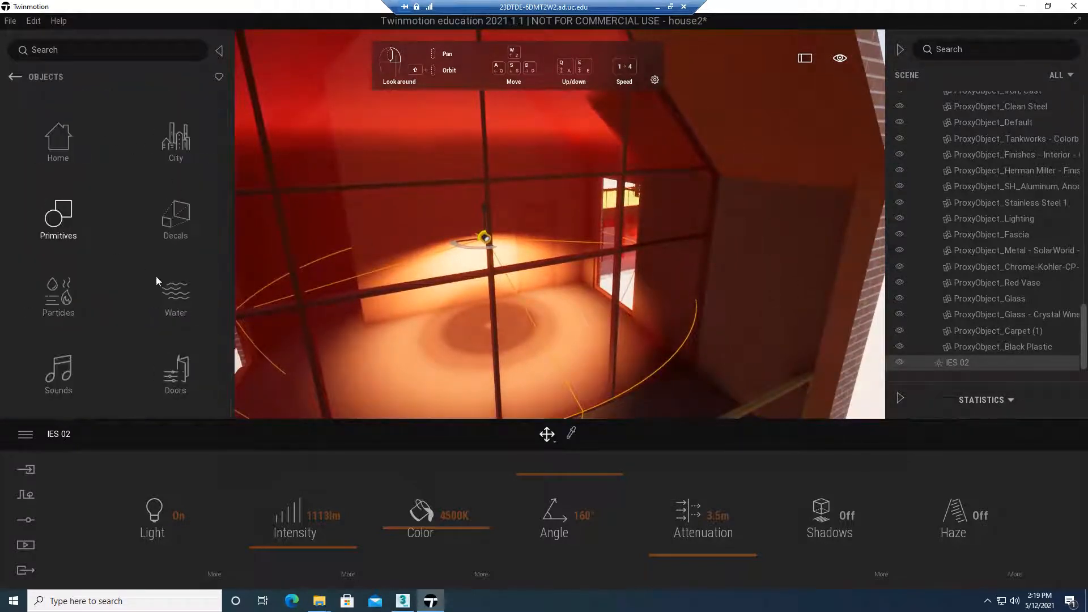
pyautogui.click(59, 143)
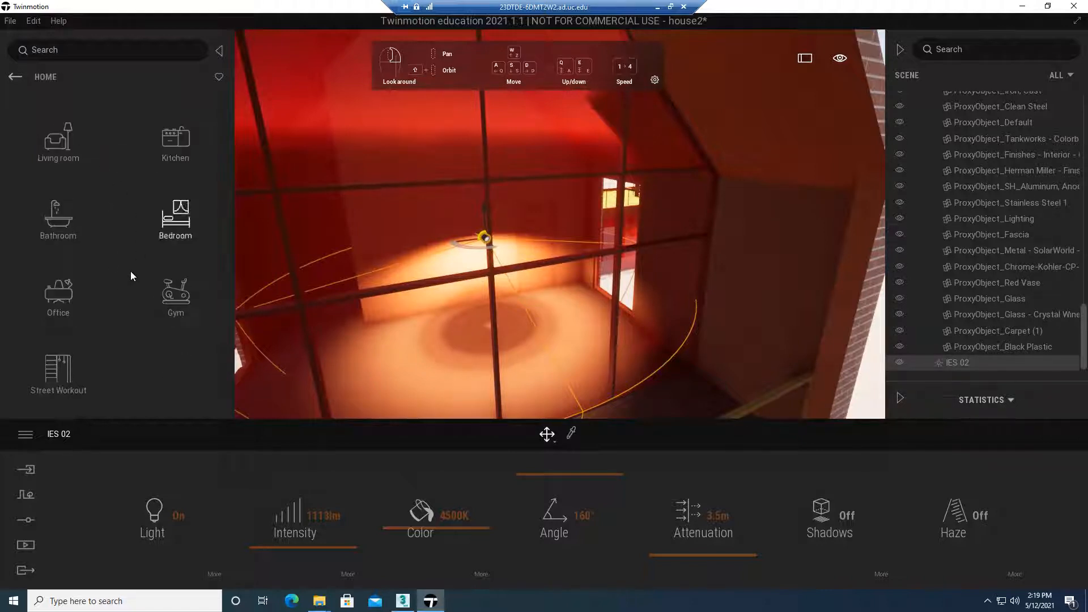
pyautogui.click(71, 148)
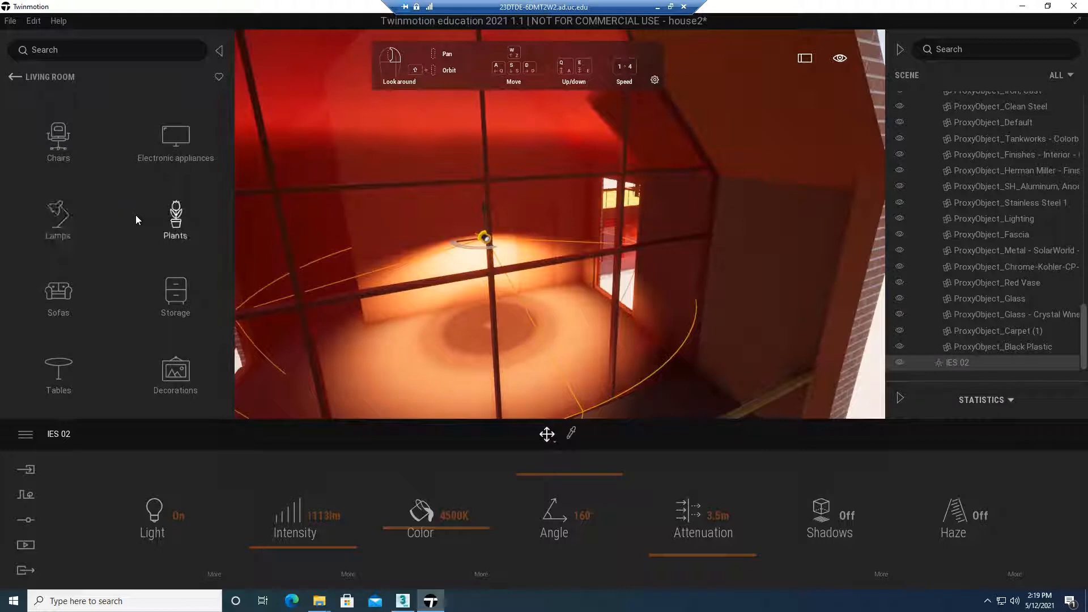
pyautogui.click(60, 300)
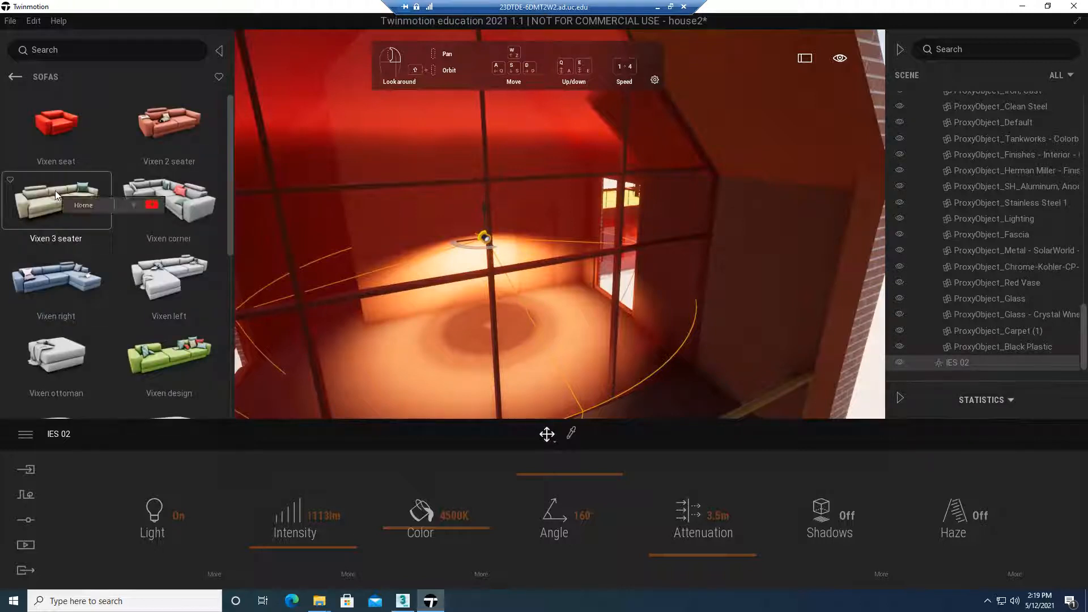
pyautogui.moveTo(55, 191); pyautogui.dragTo(445, 281)
pyautogui.scroll(-3, 479, 320)
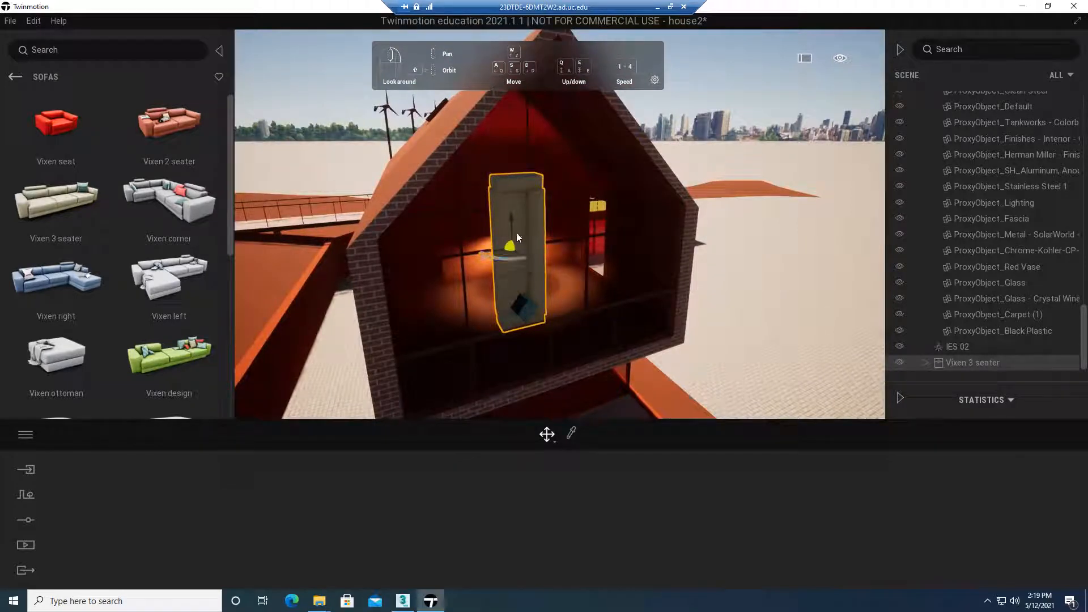
# Rotate the upended Vixen 3 seater sofa until it lies horizontally across the glazed gable
pyautogui.moveTo(505, 258); pyautogui.dragTo(590, 251)
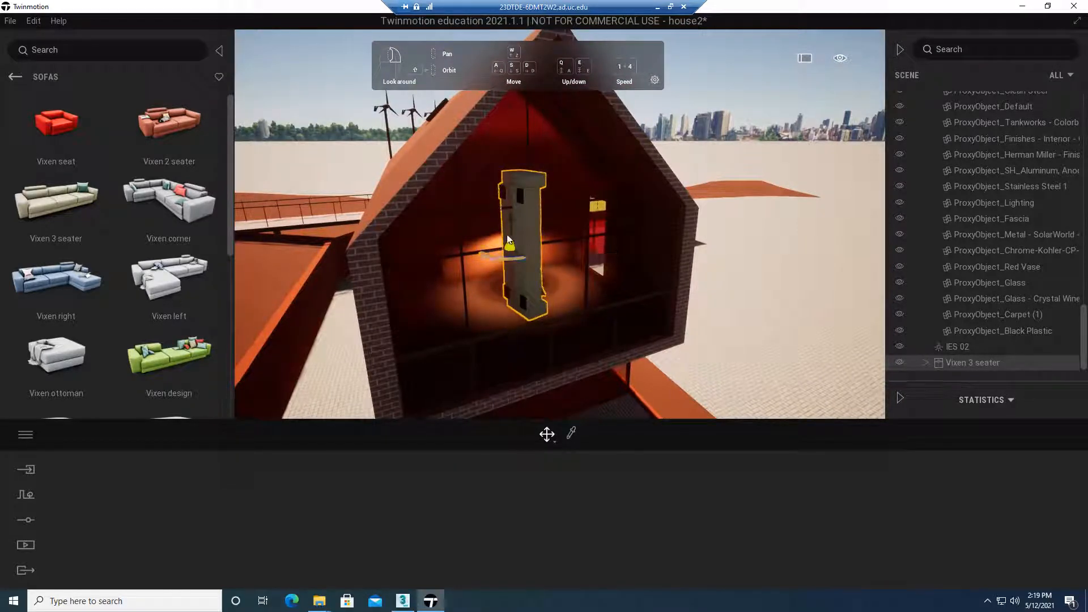
pyautogui.click(547, 435)
pyautogui.click(550, 386)
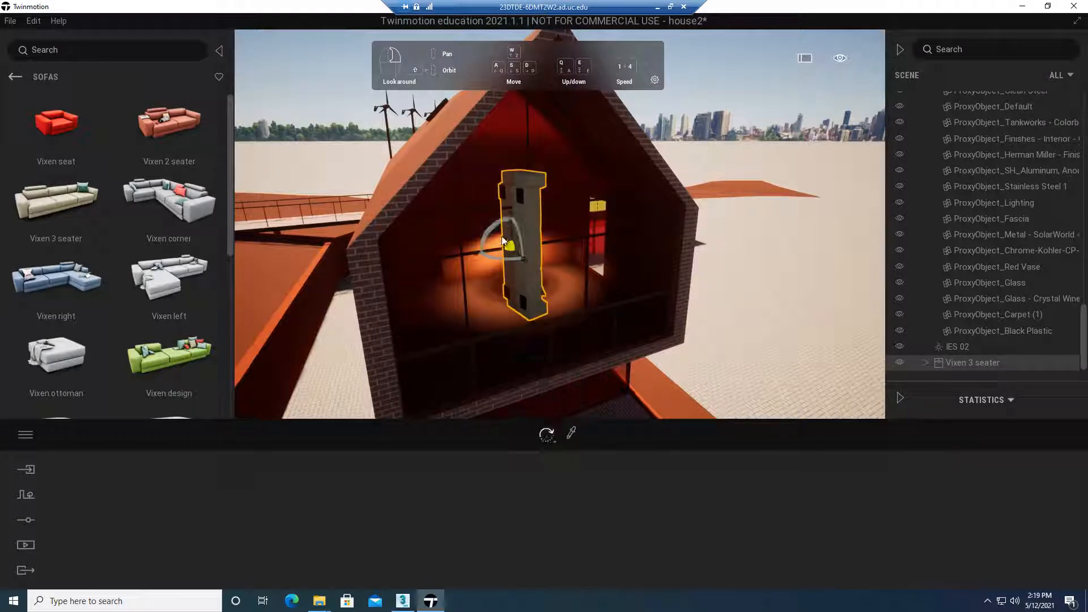
pyautogui.moveTo(499, 228); pyautogui.dragTo(464, 297)
pyautogui.scroll(-2, 633, 319)
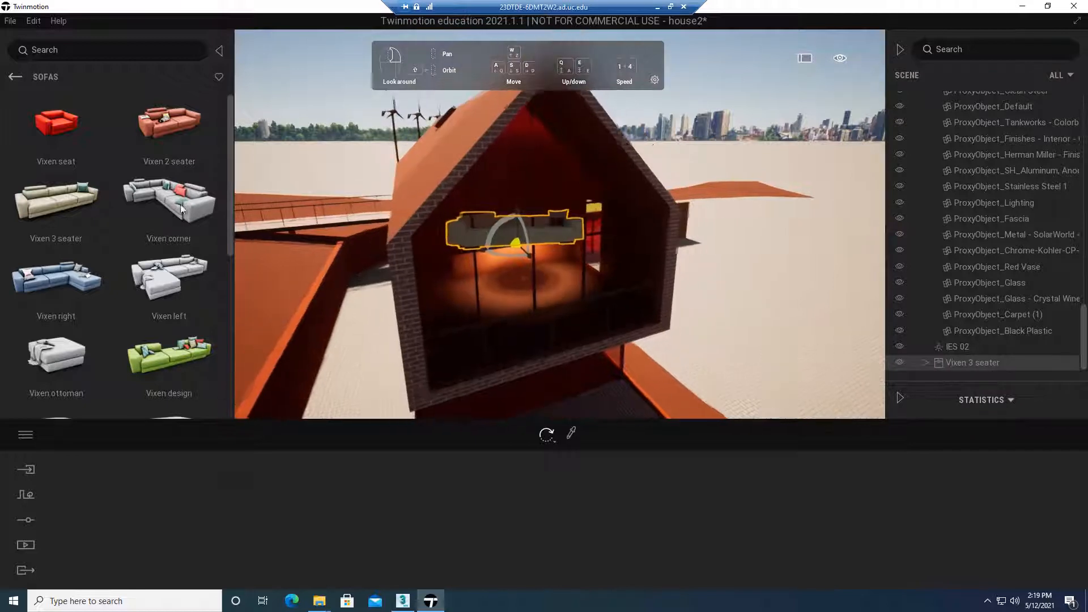
# Place a Vixen corner sofa from the library on the paved ground outside the house
pyautogui.moveTo(199, 203); pyautogui.dragTo(789, 334)
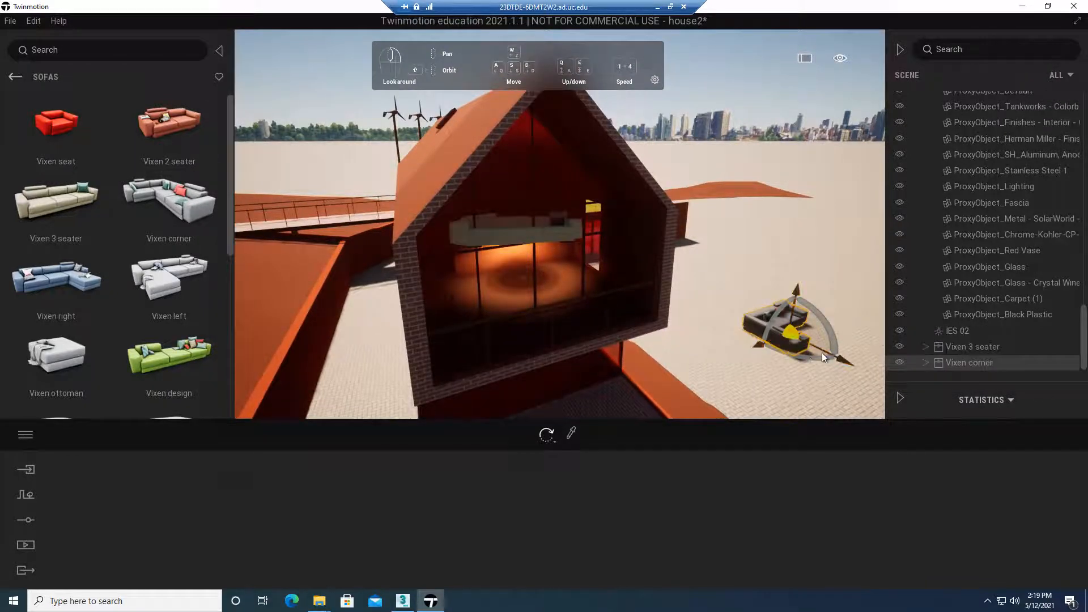
pyautogui.scroll(2, 822, 353)
pyautogui.scroll(1, 821, 353)
pyautogui.scroll(-2, 828, 343)
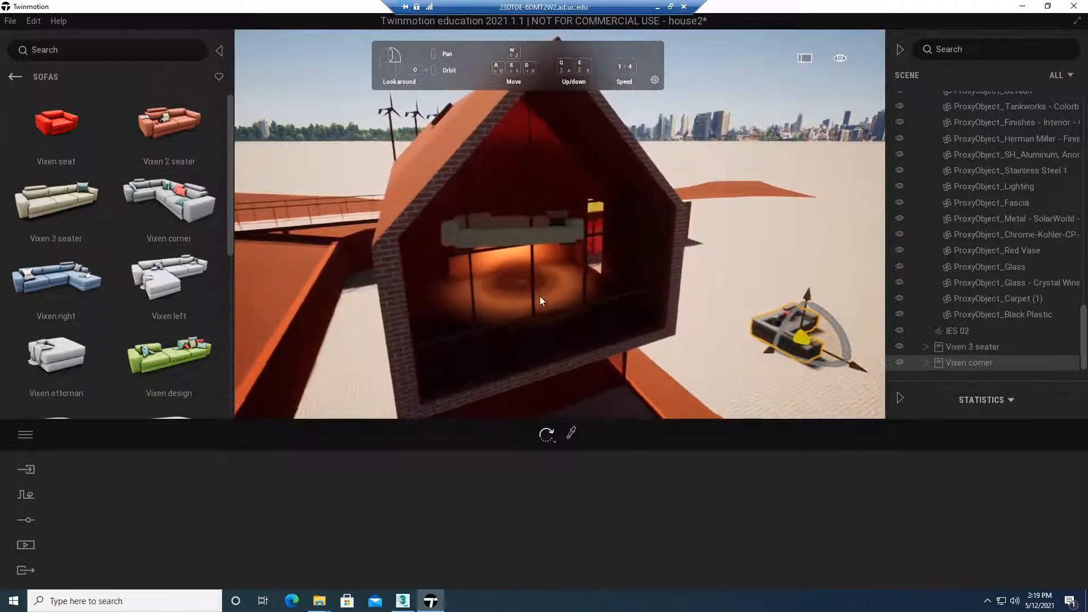
pyautogui.scroll(2, 539, 296)
# Select the Vixen 3 seater at the gable for inspection, and focus the view on the Vixen corner sofa outside
pyautogui.click(492, 246)
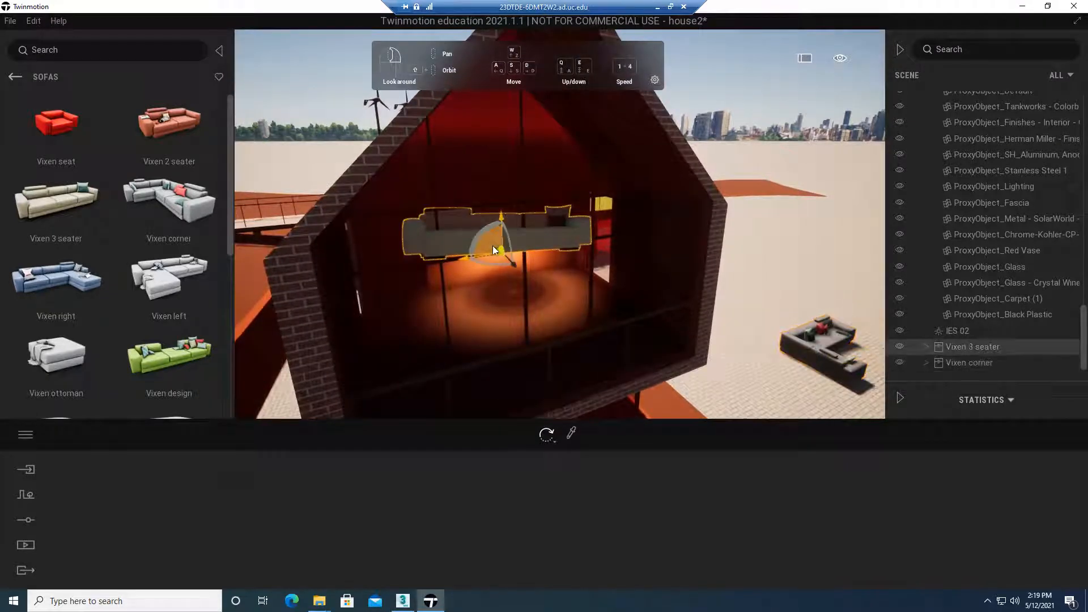
pyautogui.click(504, 216)
pyautogui.click(488, 233)
pyautogui.scroll(1, 865, 370)
pyautogui.scroll(-2, 815, 355)
pyautogui.scroll(3, 821, 347)
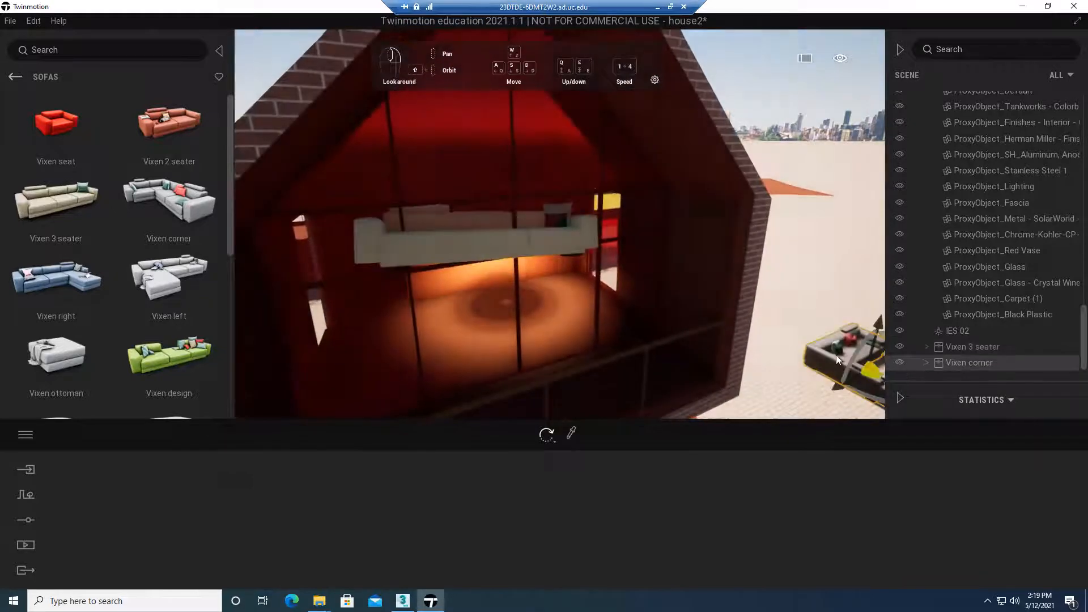
pyautogui.click(835, 359)
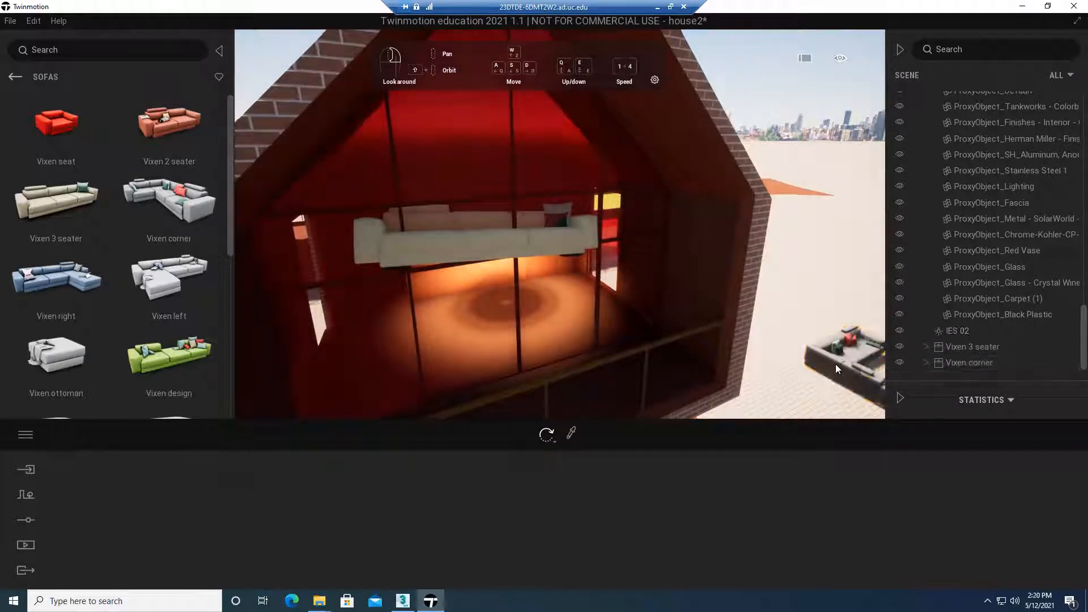
pyautogui.rightClick(975, 366)
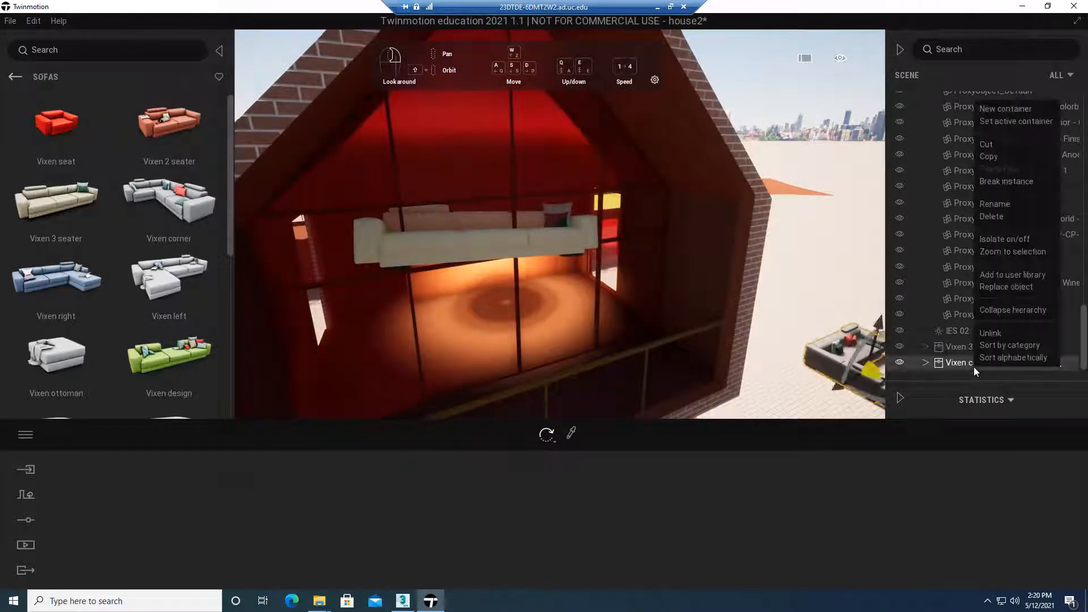
pyautogui.click(1012, 252)
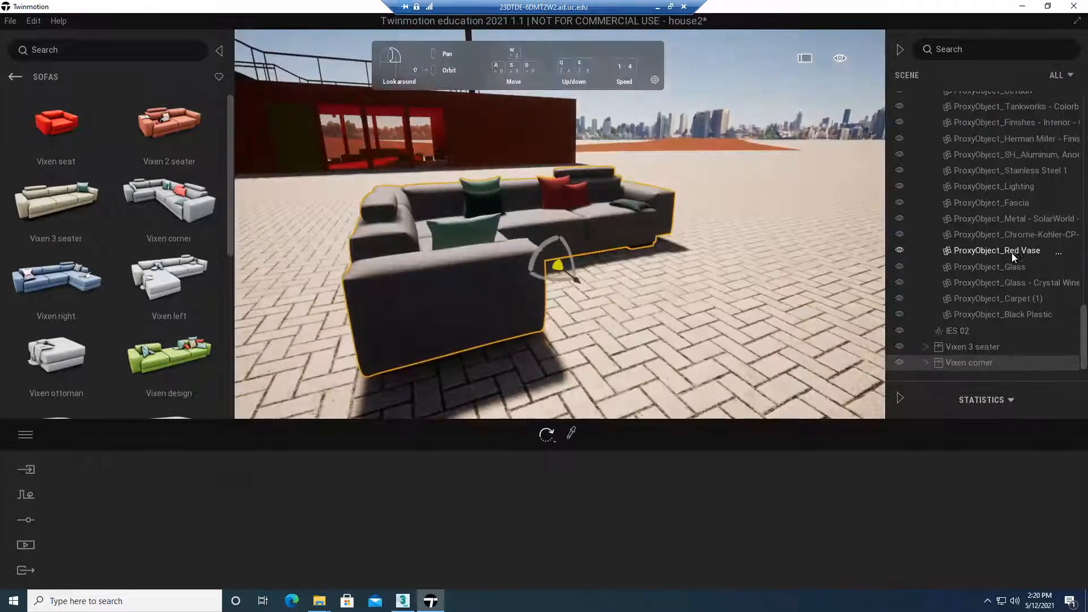
# Open the playground3 project and return the library from Sofas to the Living room category
pyautogui.click(10, 21)
pyautogui.moveTo(45, 75)
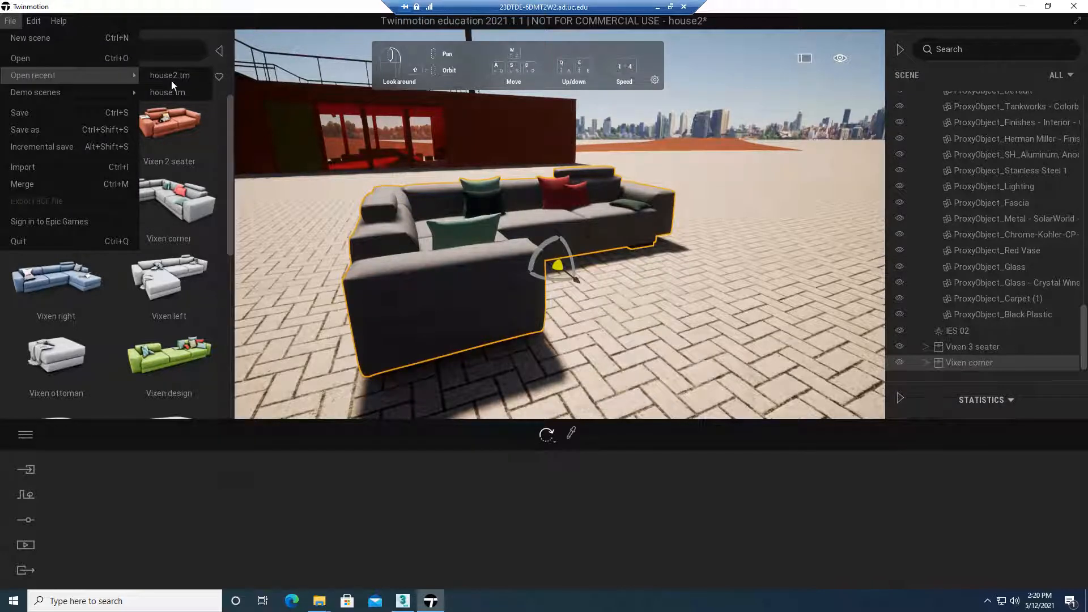
pyautogui.click(57, 54)
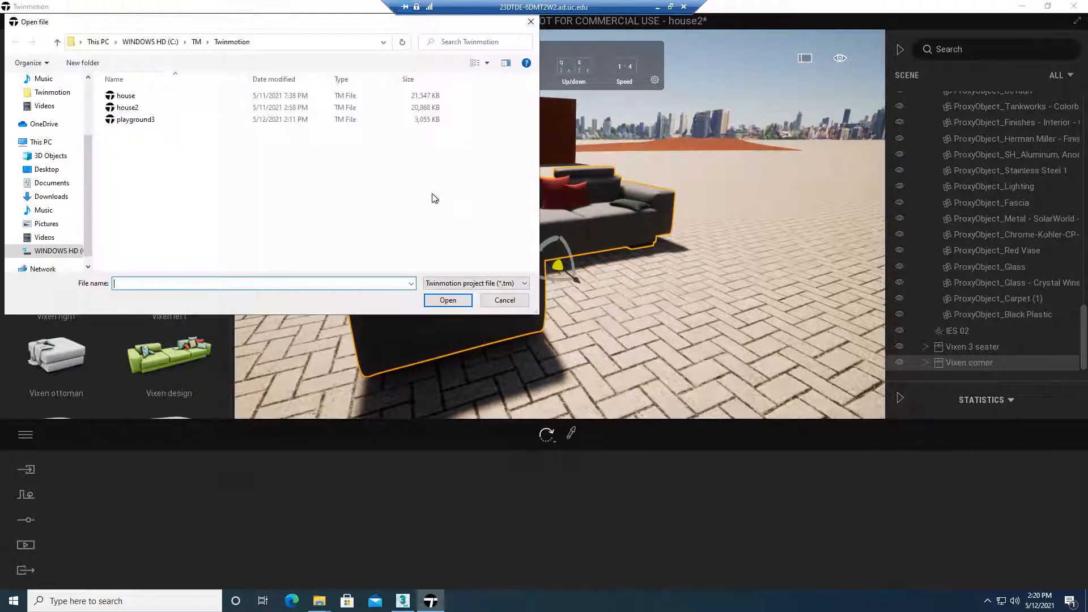
pyautogui.click(149, 120)
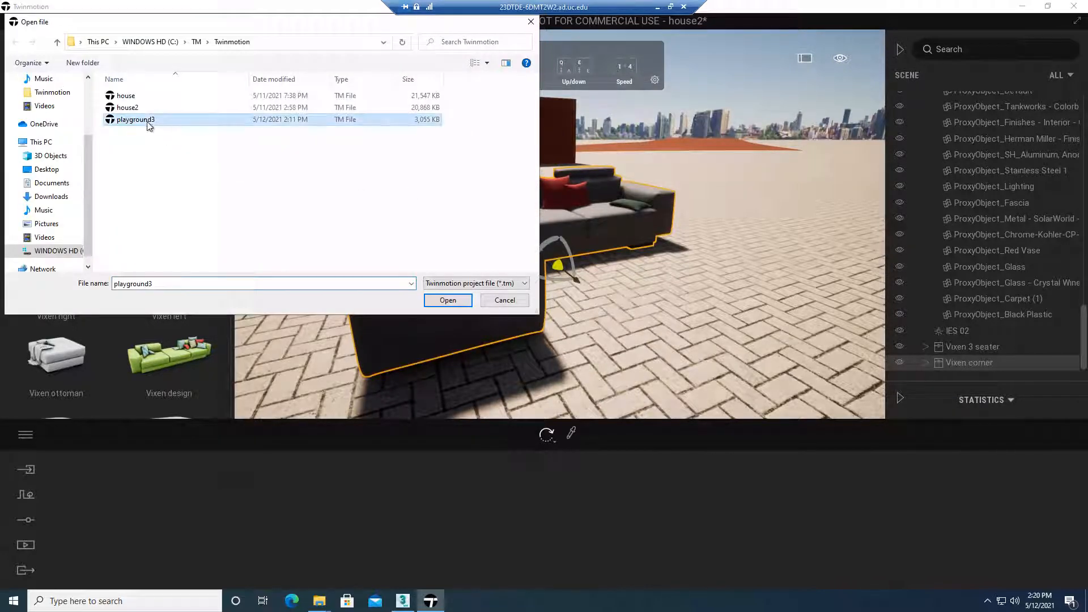
pyautogui.click(439, 302)
pyautogui.click(567, 349)
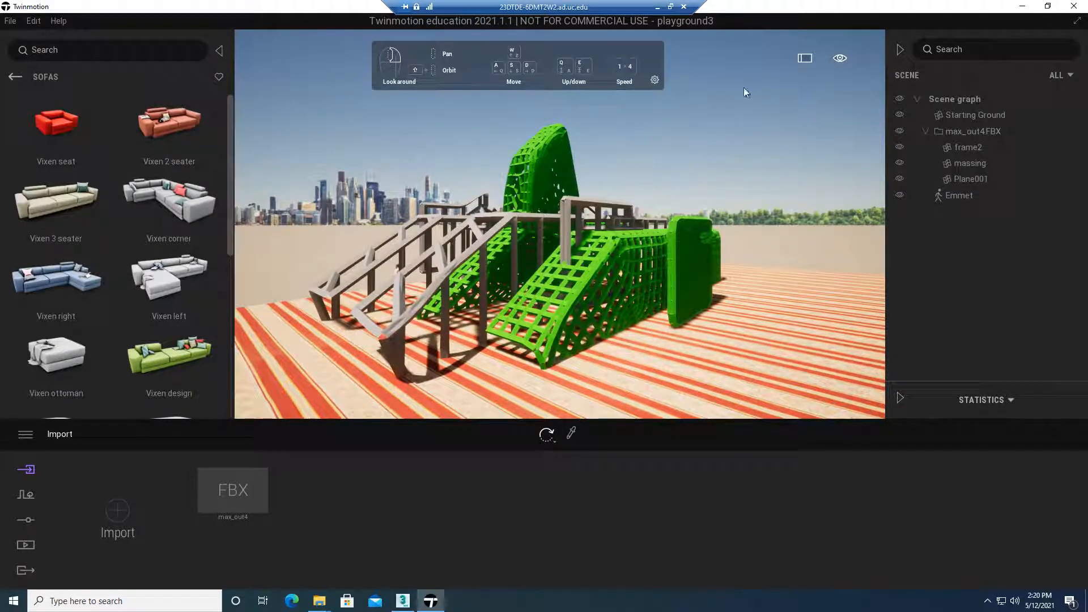
pyautogui.click(13, 77)
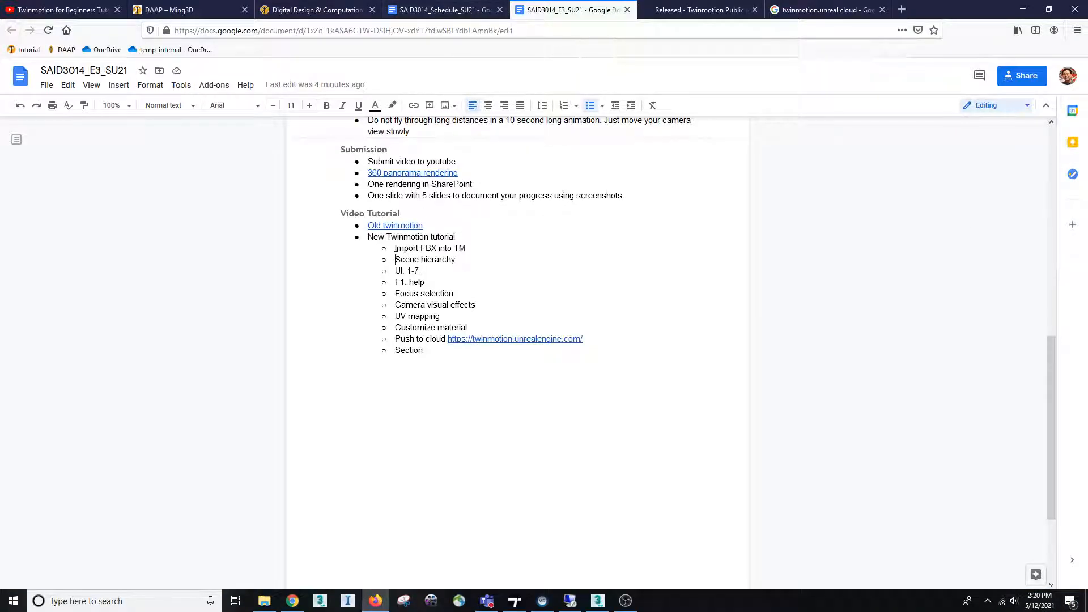
# Review the Scene hierarchy and UI. 1-7 topics in the SAID3014_E3_SU21 Google Docs outline and return to Twinmotion's playground3 project
pyautogui.moveTo(395, 256); pyautogui.dragTo(456, 255)
pyautogui.moveTo(391, 260); pyautogui.dragTo(434, 262)
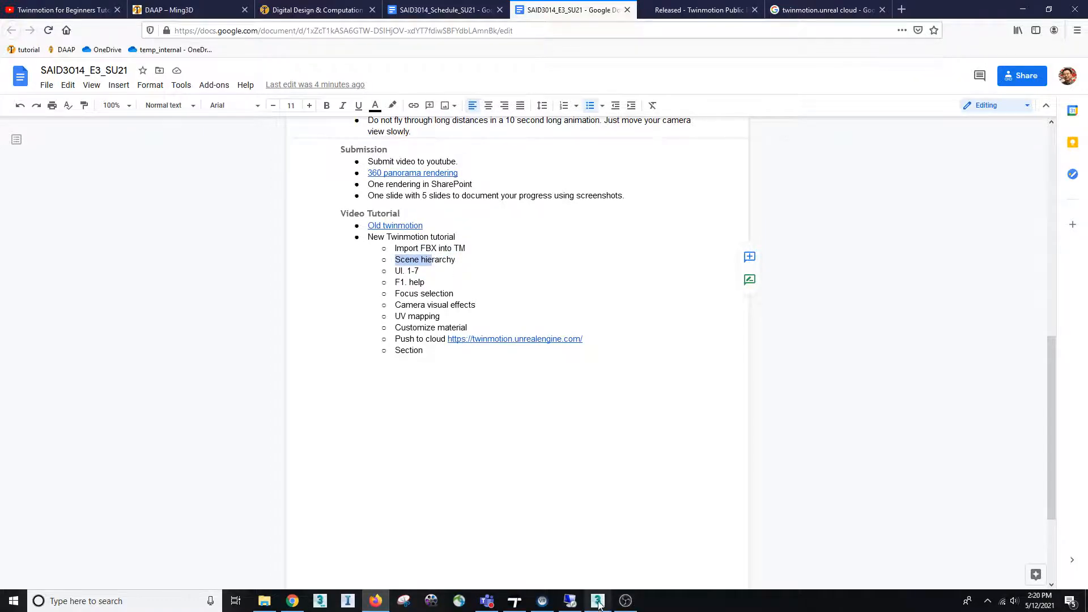
pyautogui.click(570, 601)
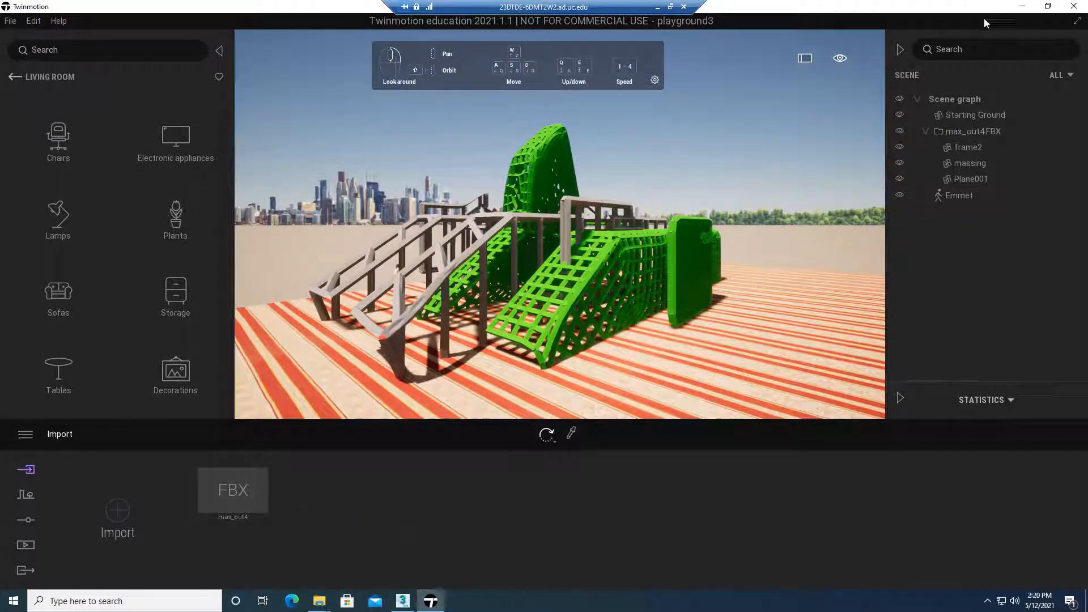
pyautogui.click(657, 7)
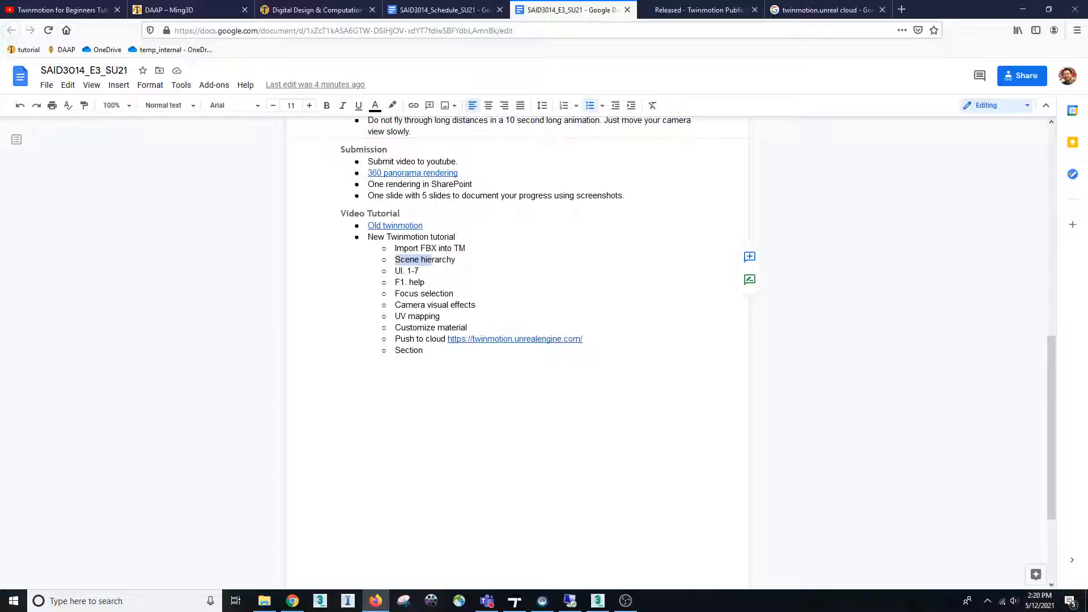
pyautogui.moveTo(426, 273); pyautogui.dragTo(395, 271)
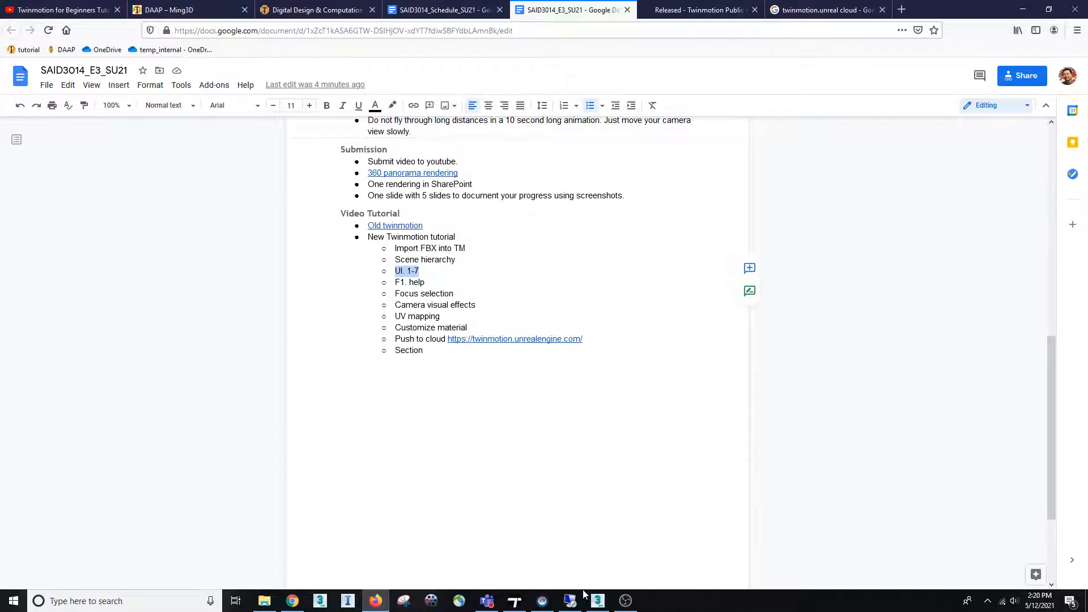
pyautogui.moveTo(570, 600)
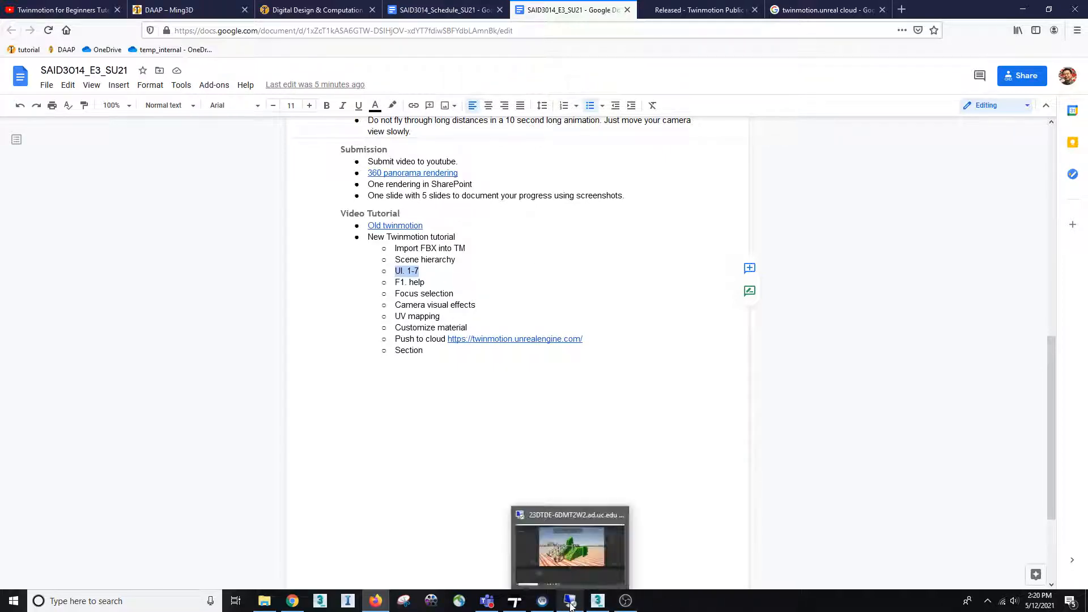
pyautogui.click(572, 551)
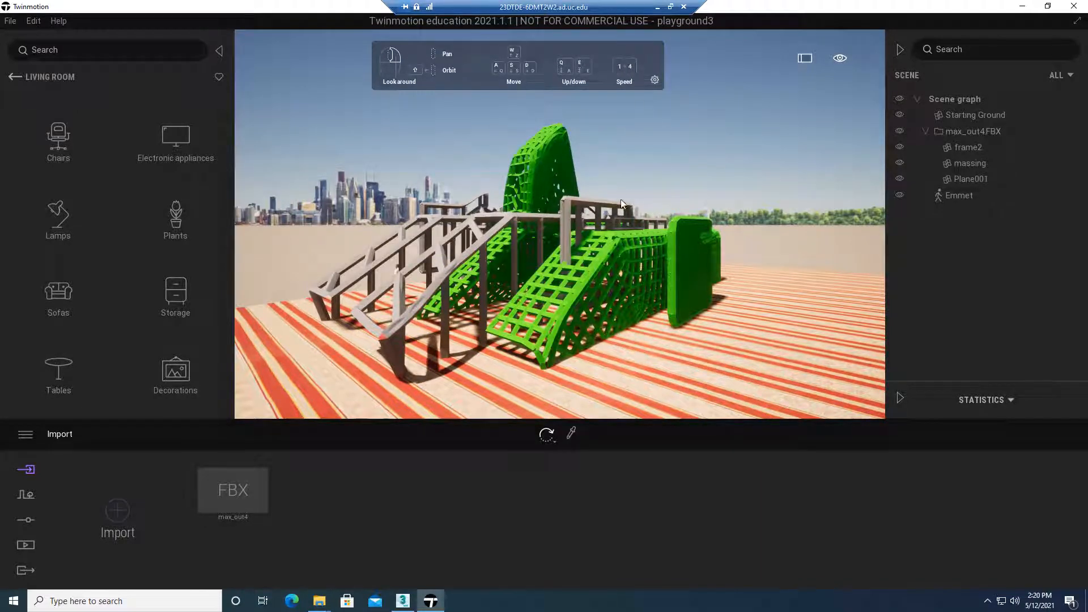
# Fly the camera forward, backward and sideways around the near end of the grey frame and green playground structure
pyautogui.moveTo(622, 204); pyautogui.dragTo(652, 217, button='right')
pyautogui.press('w')
pyautogui.press('s')
pyautogui.press('a')
pyautogui.press('w')
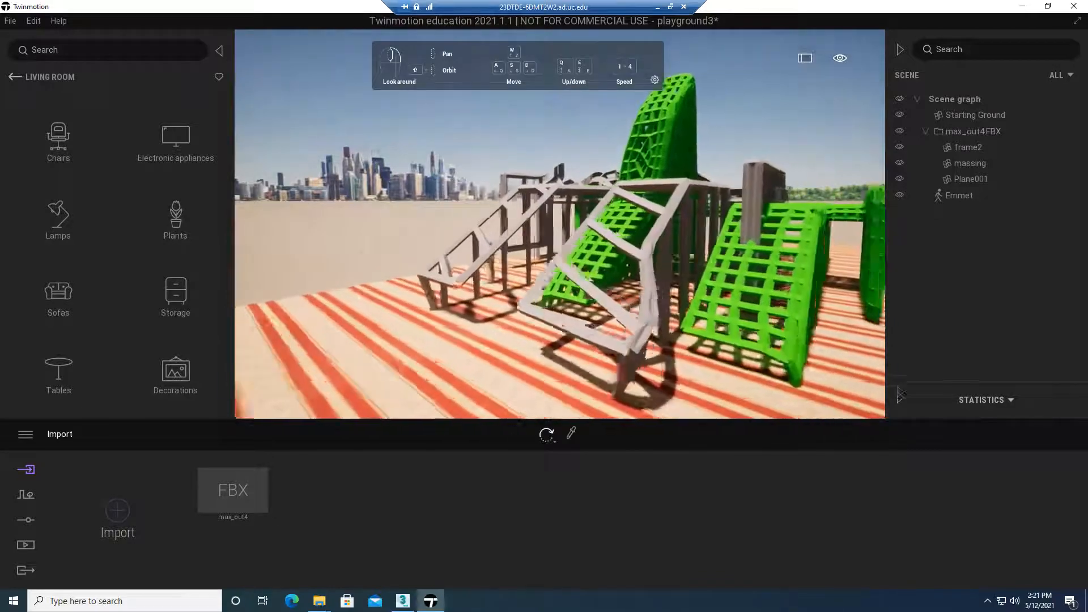
pyautogui.press('d')
pyautogui.press('s')
pyautogui.press('a')
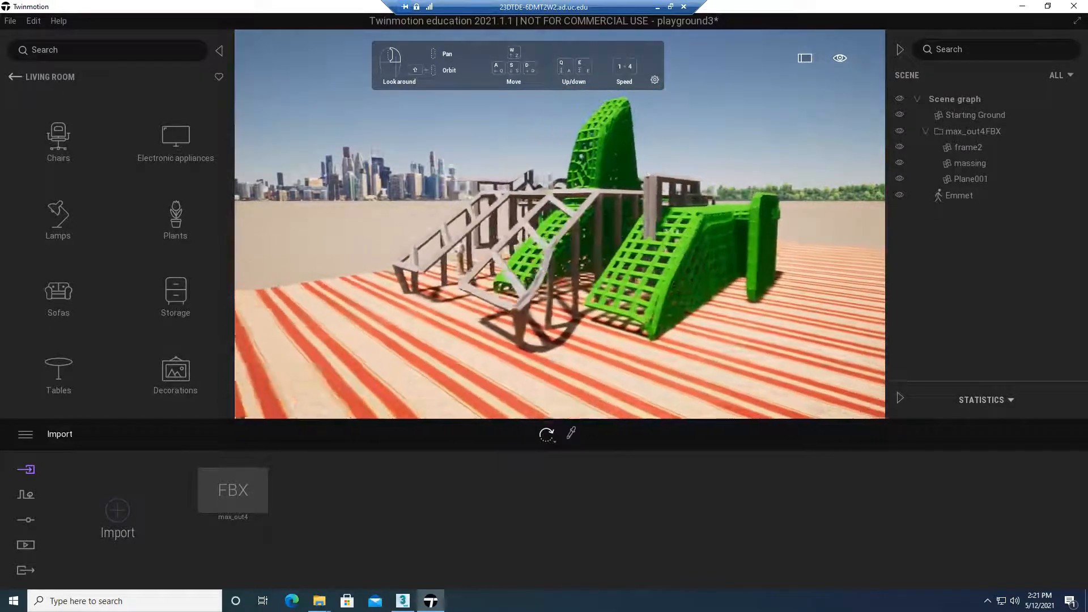
pyautogui.press('a')
pyautogui.press('w')
pyautogui.press('d')
pyautogui.press('s')
pyautogui.press('w')
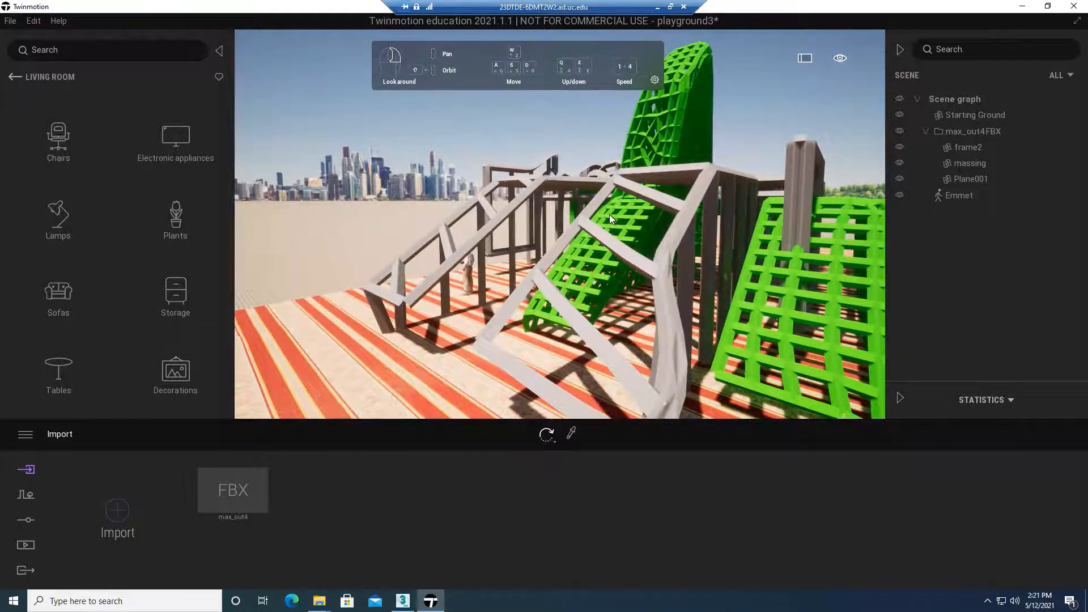
pyautogui.moveTo(610, 215); pyautogui.dragTo(631, 217, button='right')
pyautogui.press('w')
pyautogui.press('a')
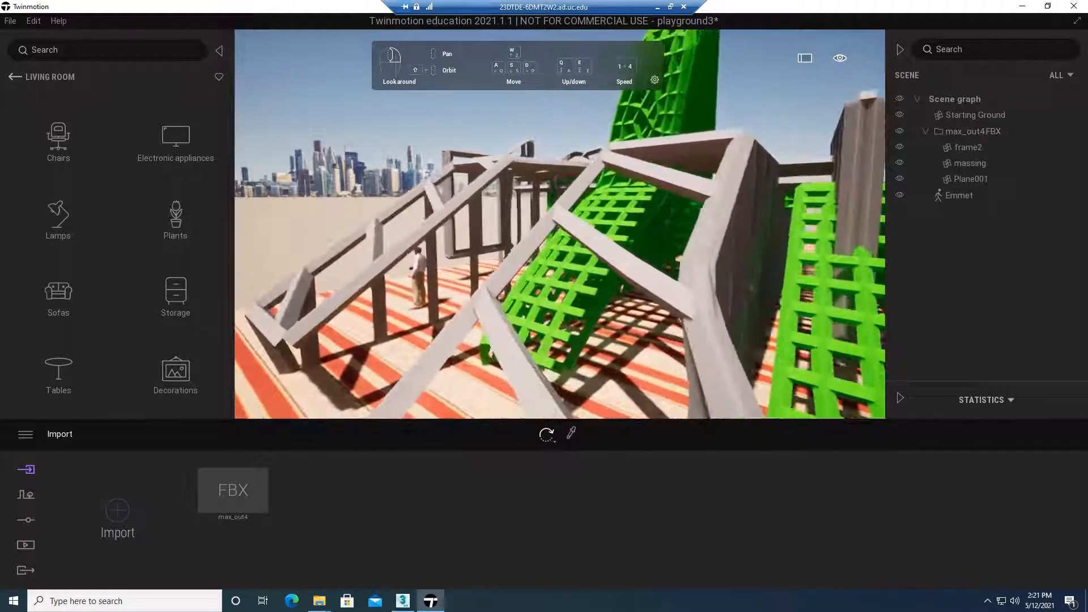
pyautogui.press('d')
pyautogui.press('a')
pyautogui.press('s')
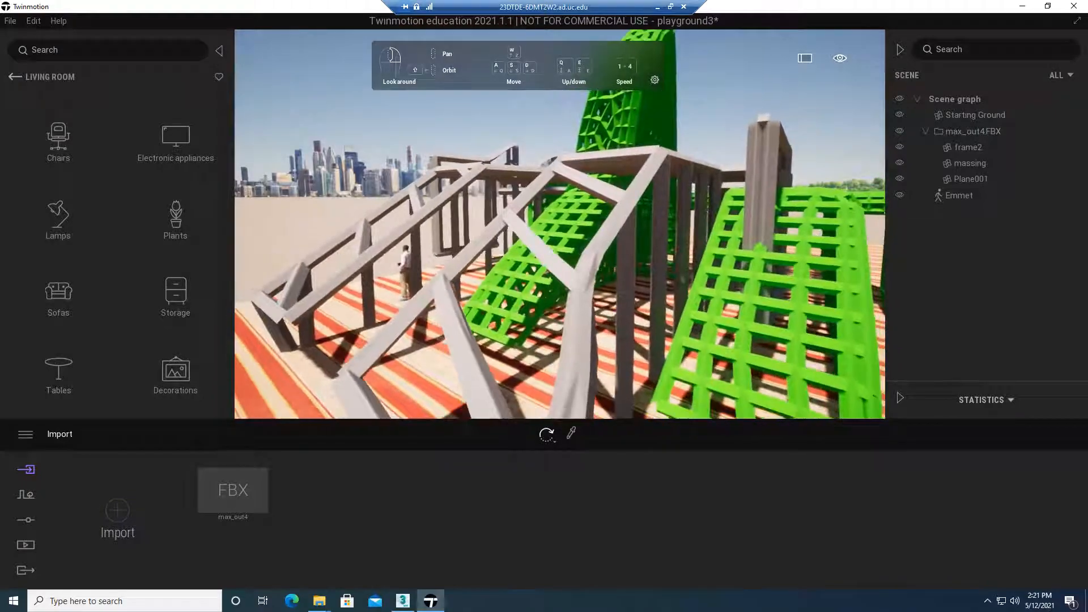
pyautogui.press('d')
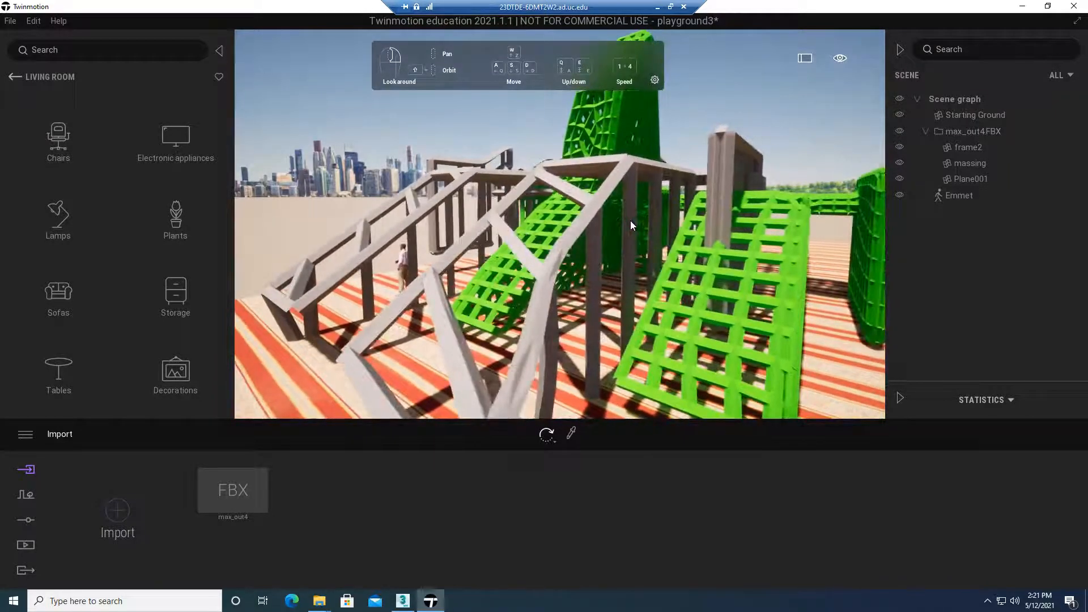
# Fly far away from the playground, return to it, and circle around to view the structure from its opposite side
pyautogui.press('s')
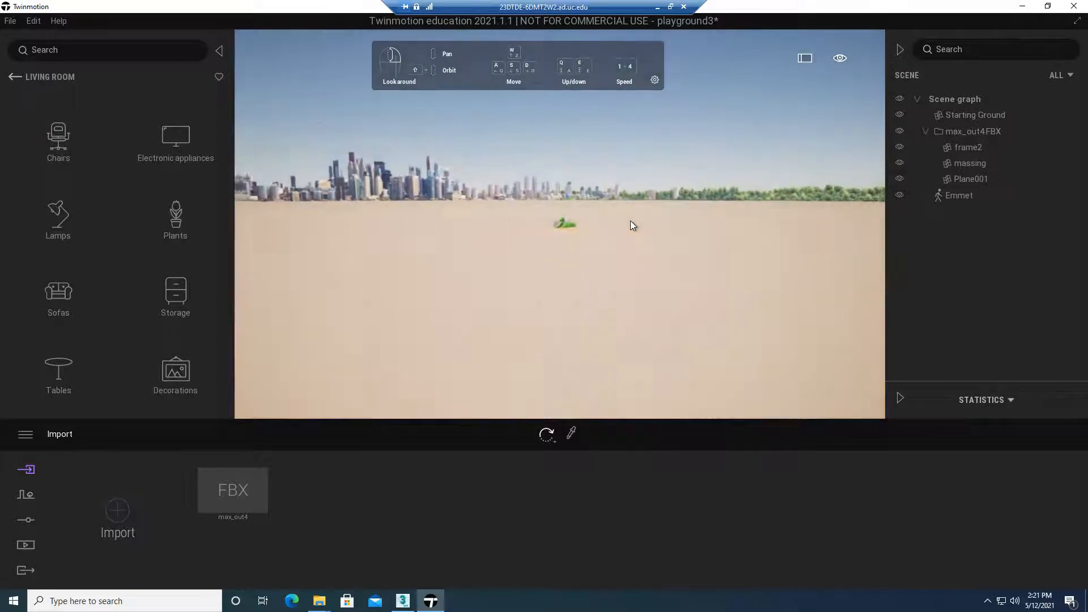
pyautogui.press('w')
pyautogui.press('a')
pyautogui.press('d')
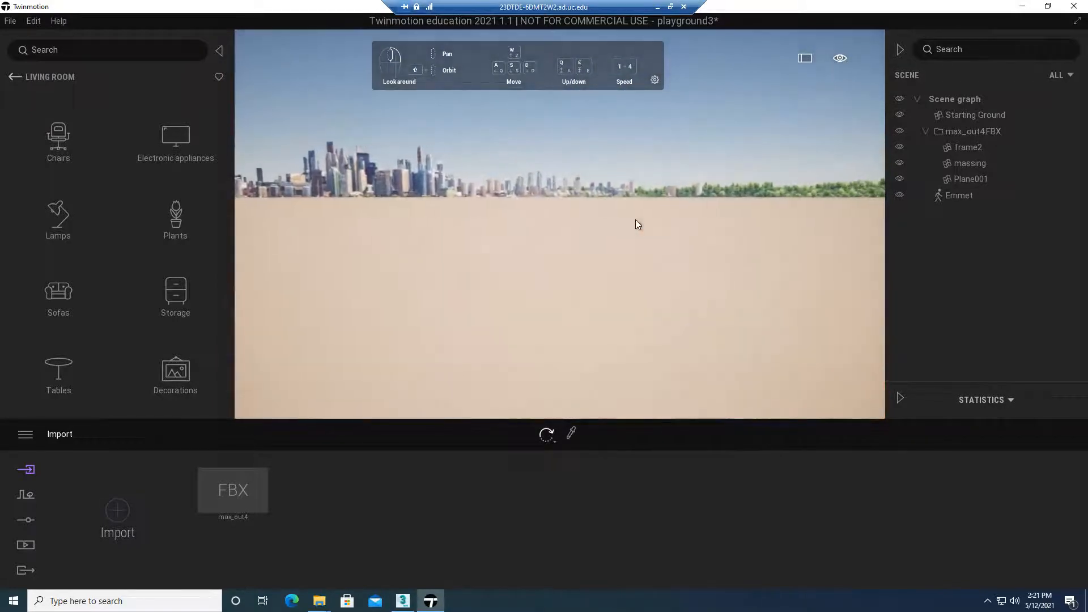
pyautogui.press('a')
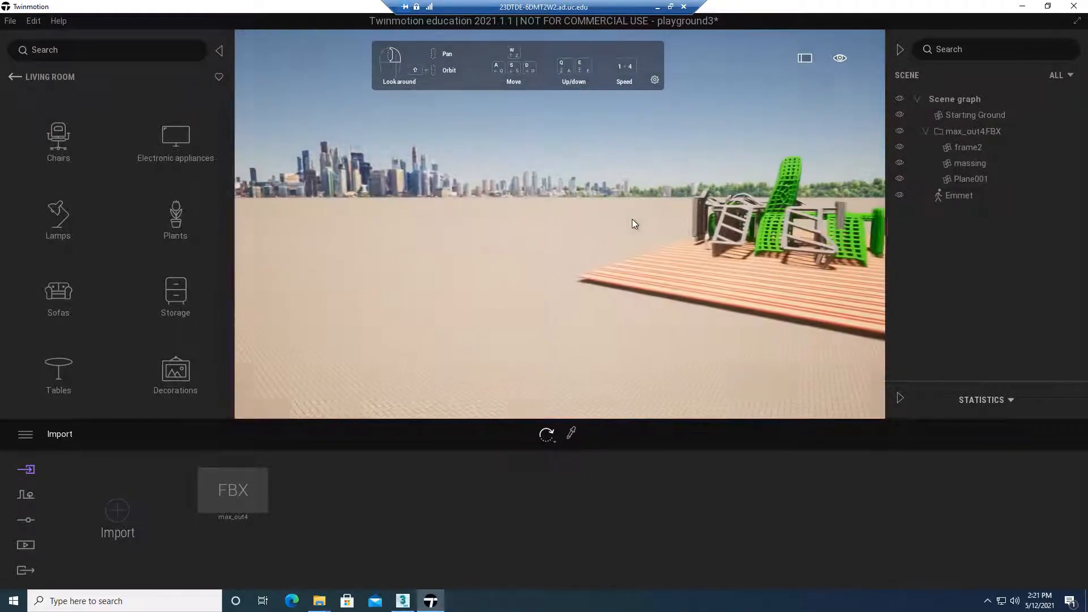
pyautogui.moveTo(631, 219); pyautogui.dragTo(723, 213, button='right')
pyautogui.press('w')
pyautogui.press('w')
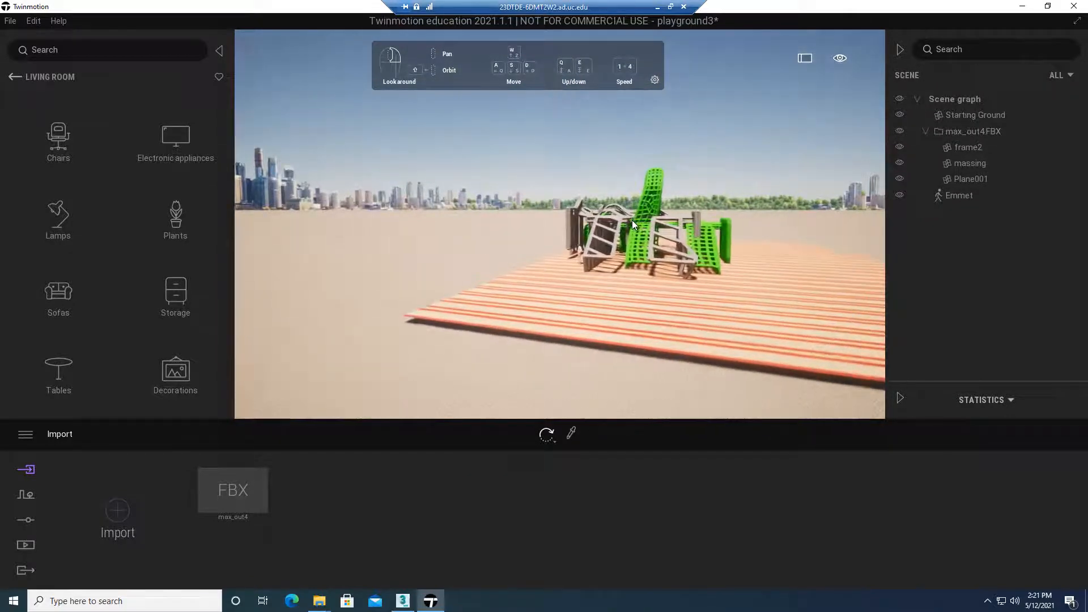
pyautogui.press('d')
pyautogui.moveTo(612, 230); pyautogui.dragTo(550, 224, button='right')
pyautogui.moveTo(669, 230); pyautogui.dragTo(583, 225, button='right')
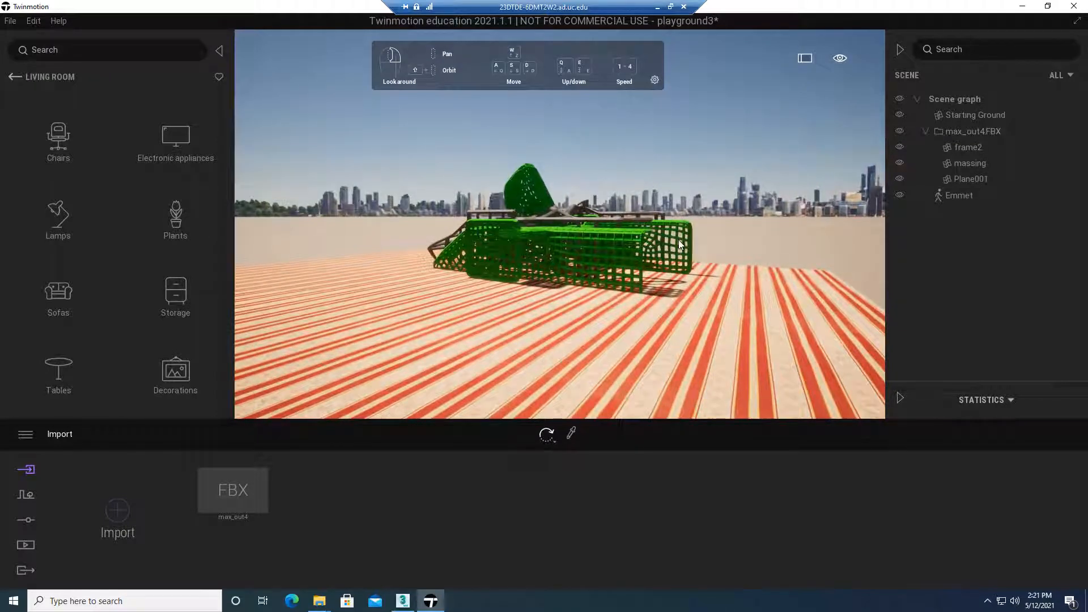
# Approach the playground structure, and raise and lower the camera height to inspect it from above and near ground level
pyautogui.moveTo(621, 243); pyautogui.dragTo(634, 219, button='right')
pyautogui.press('w')
pyautogui.press('d')
pyautogui.press('a')
pyautogui.press('d')
pyautogui.press('a')
pyautogui.press('e')
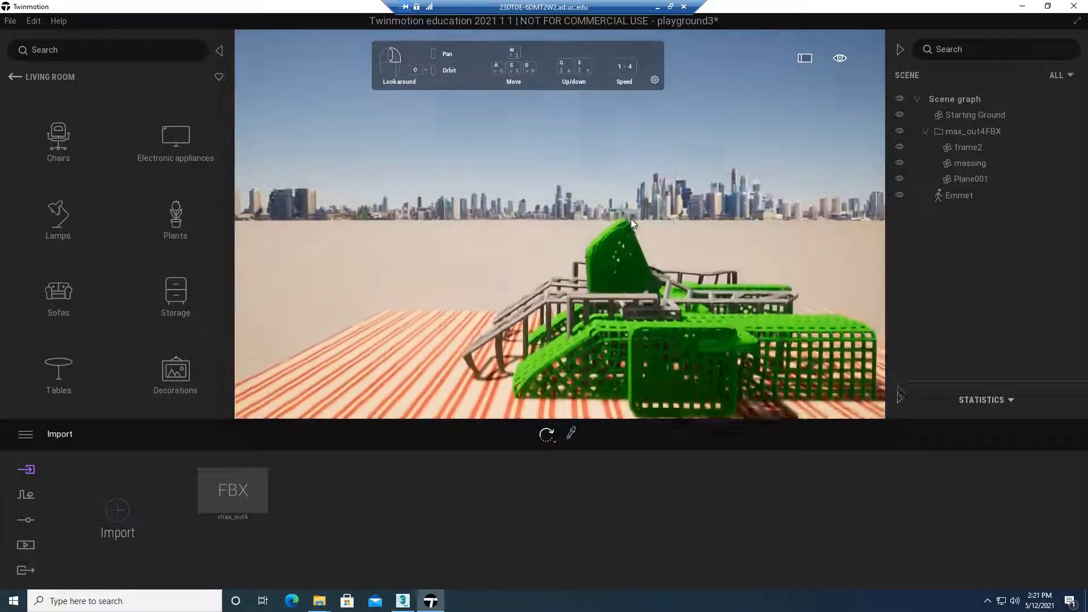
pyautogui.press('q')
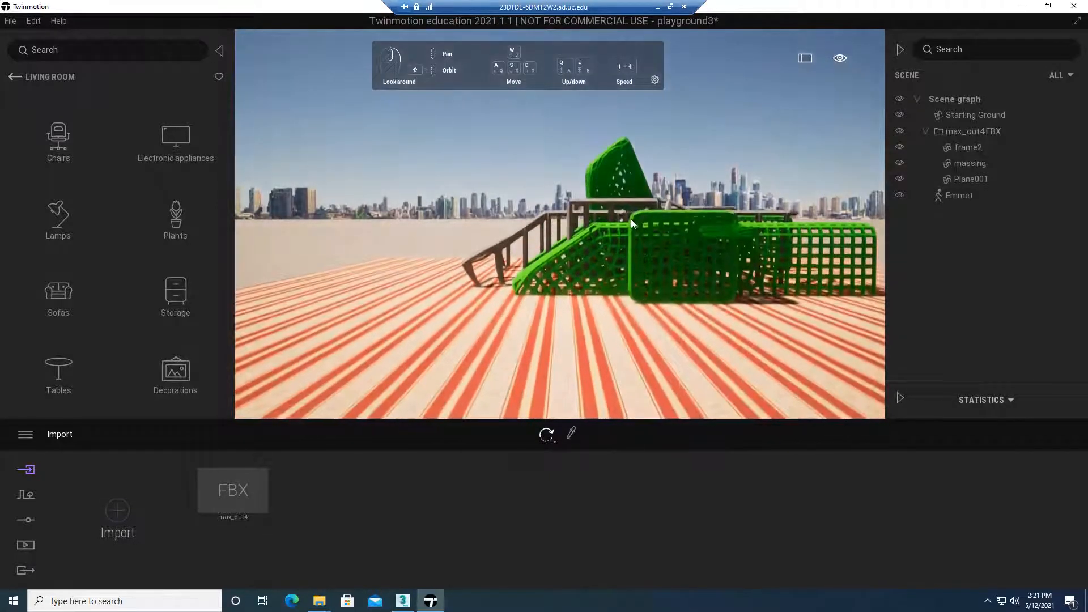
pyautogui.press('e')
pyautogui.press('q')
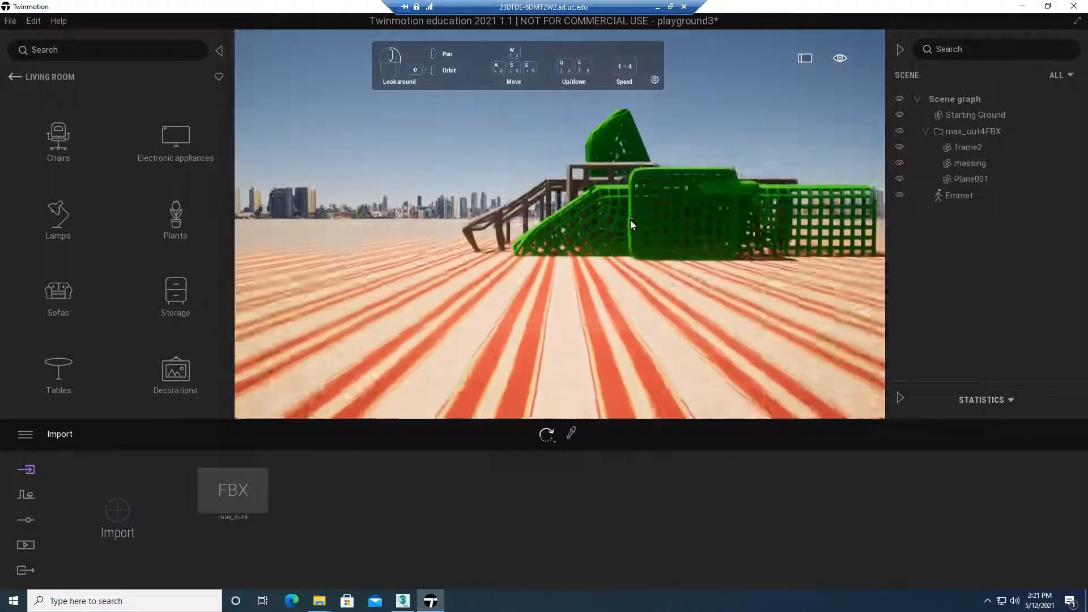
pyautogui.moveTo(604, 240); pyautogui.dragTo(631, 240, button='right')
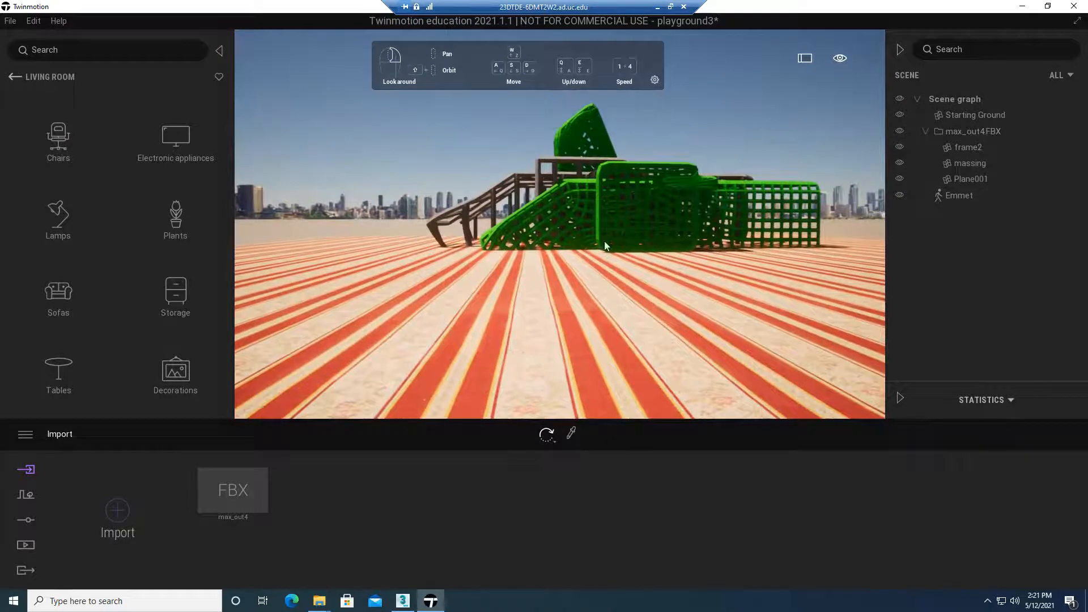
pyautogui.moveTo(568, 199); pyautogui.dragTo(557, 193, button='right')
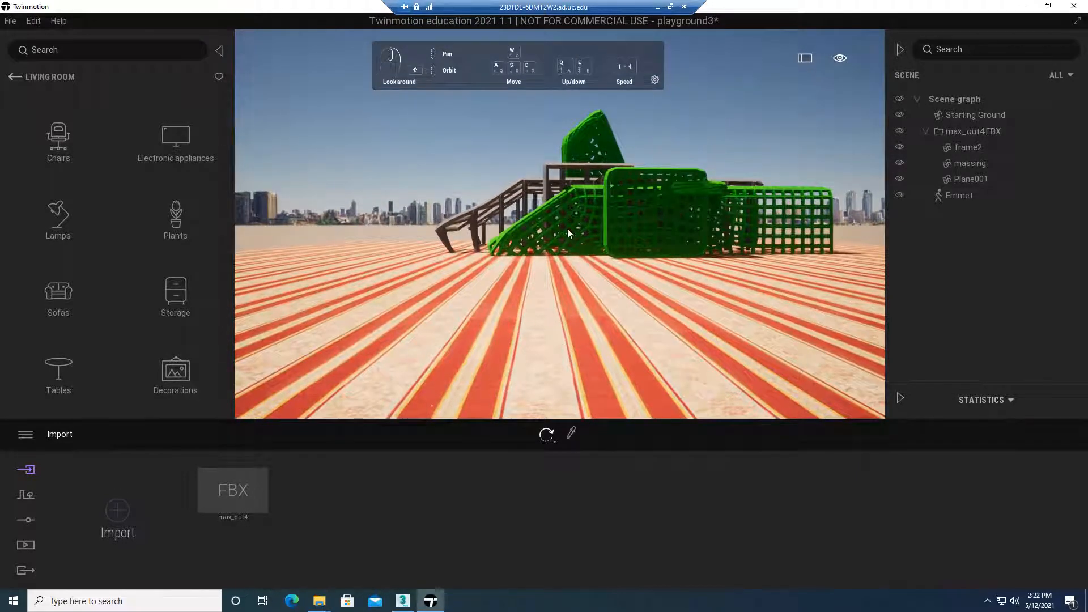
# Select the striped ground plane and the green massing object in turn, and clear the selection with the camera nearer the structure
pyautogui.click(556, 319)
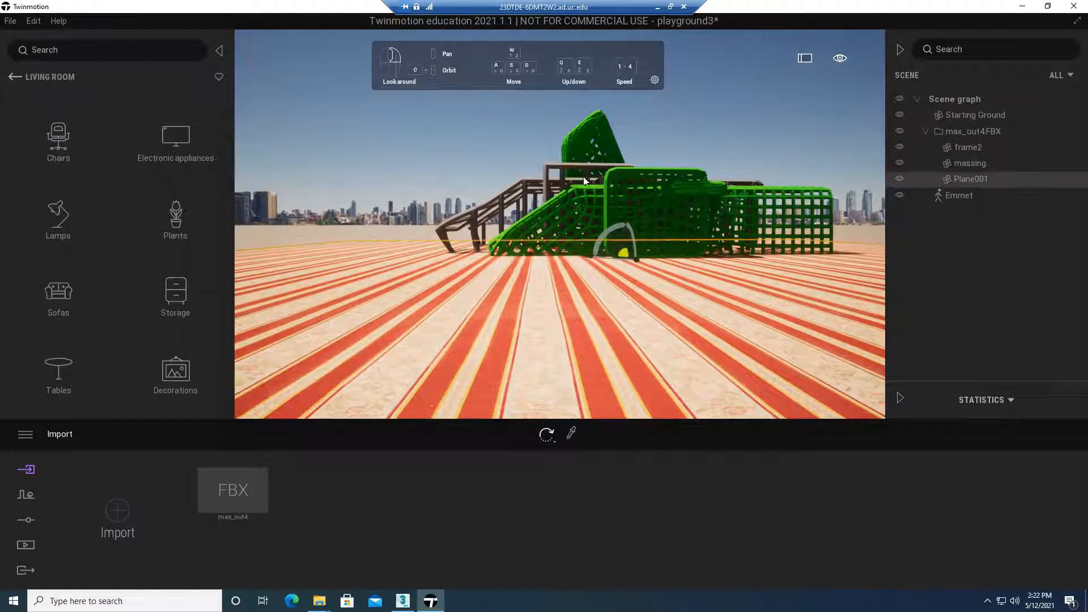
pyautogui.click(595, 150)
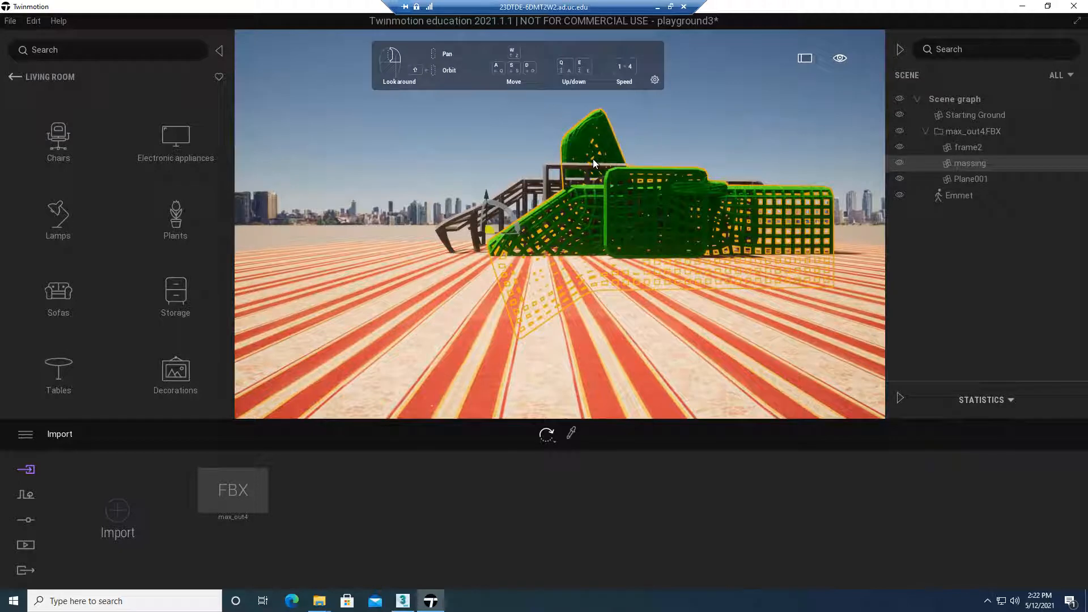
pyautogui.moveTo(592, 160); pyautogui.dragTo(549, 131, button='right')
pyautogui.press('a')
pyautogui.press('w')
pyautogui.click(548, 131)
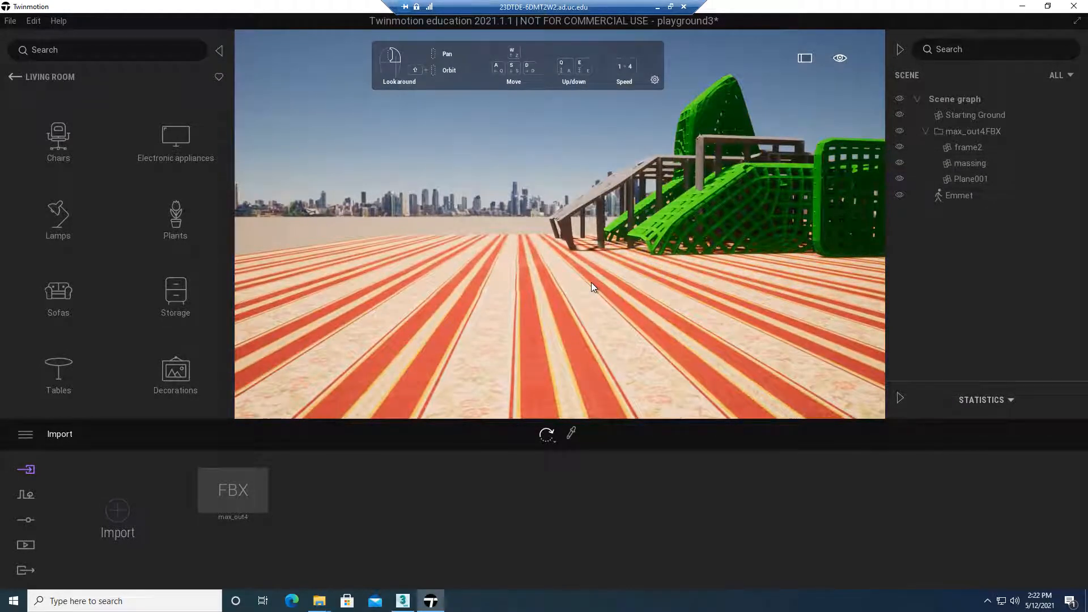
# Cycle the transform tool through Translate and Rotate, ending on Scale
pyautogui.press('space')
pyautogui.press('space')
pyautogui.press('space')
pyautogui.press('space')
pyautogui.press('space')
pyautogui.click(547, 435)
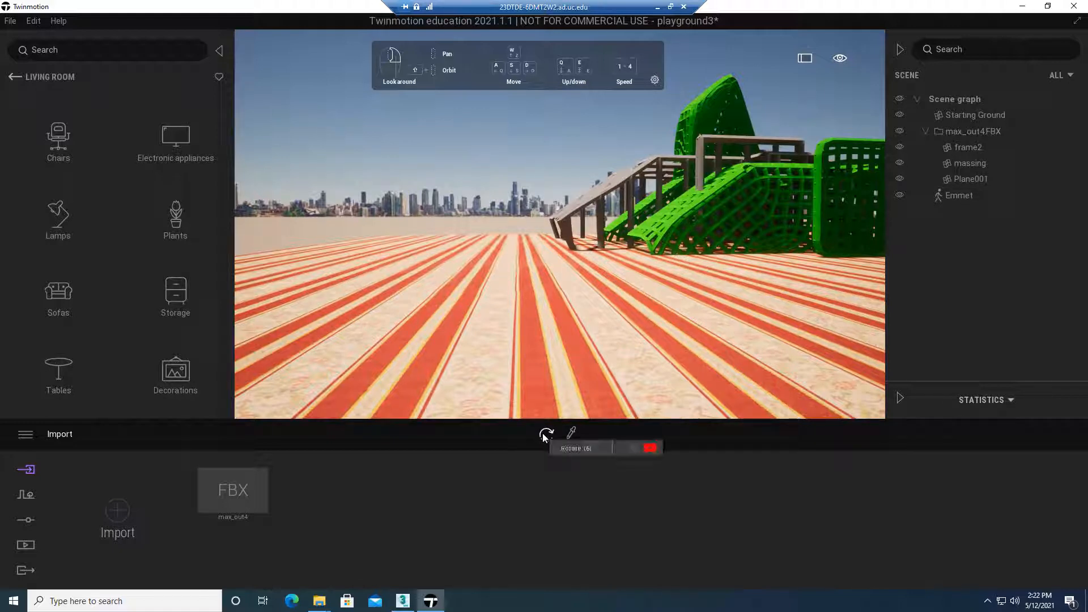
pyautogui.click(545, 437)
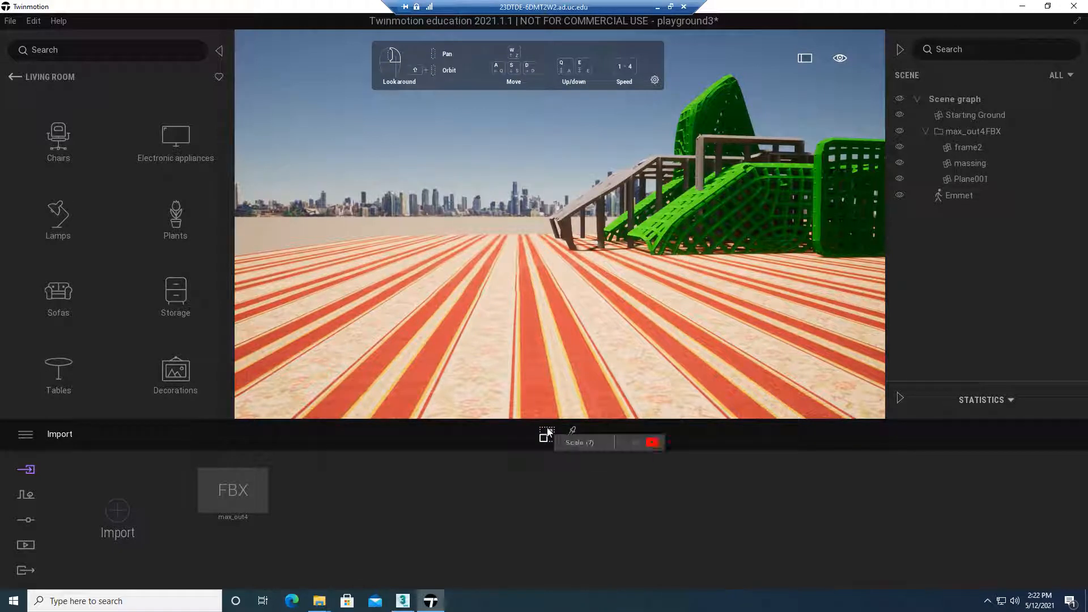
# Select the green massing object and tilt it upward out of the grey frame with the Rotate tool
pyautogui.click(705, 121)
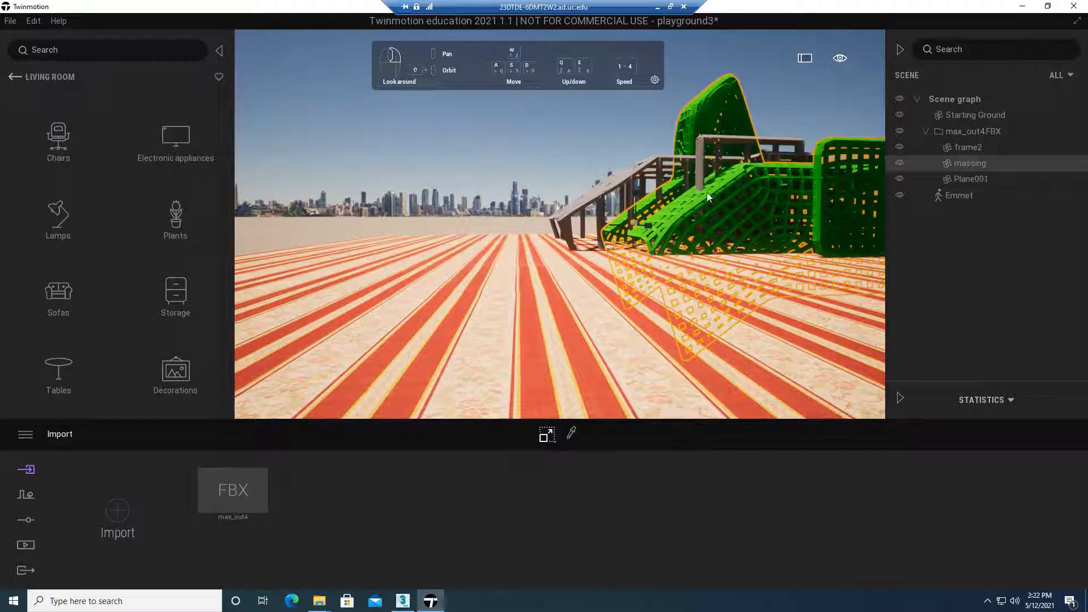
pyautogui.click(553, 437)
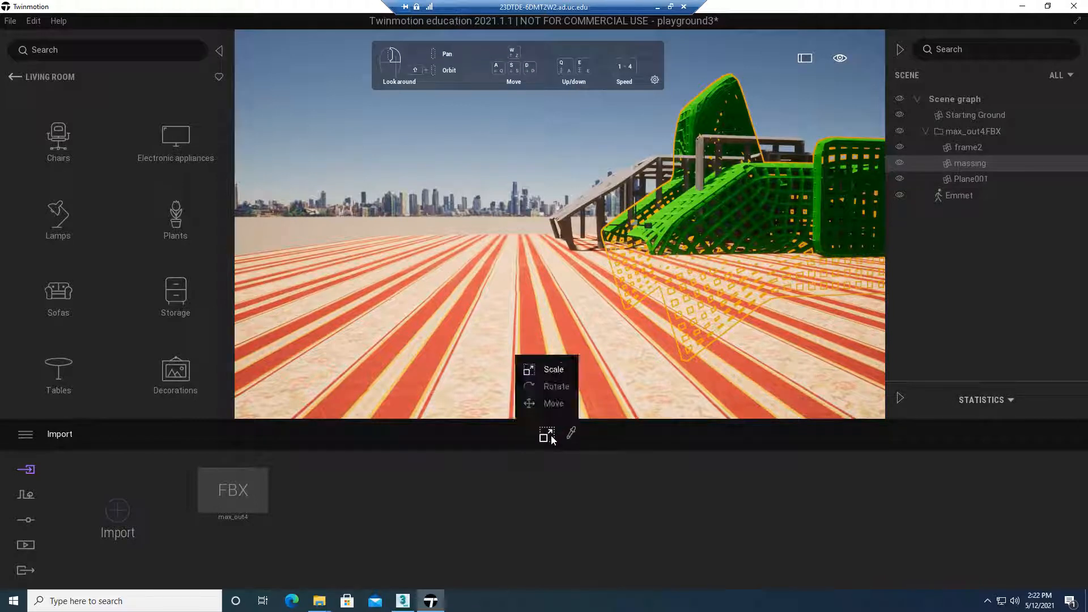
pyautogui.click(553, 387)
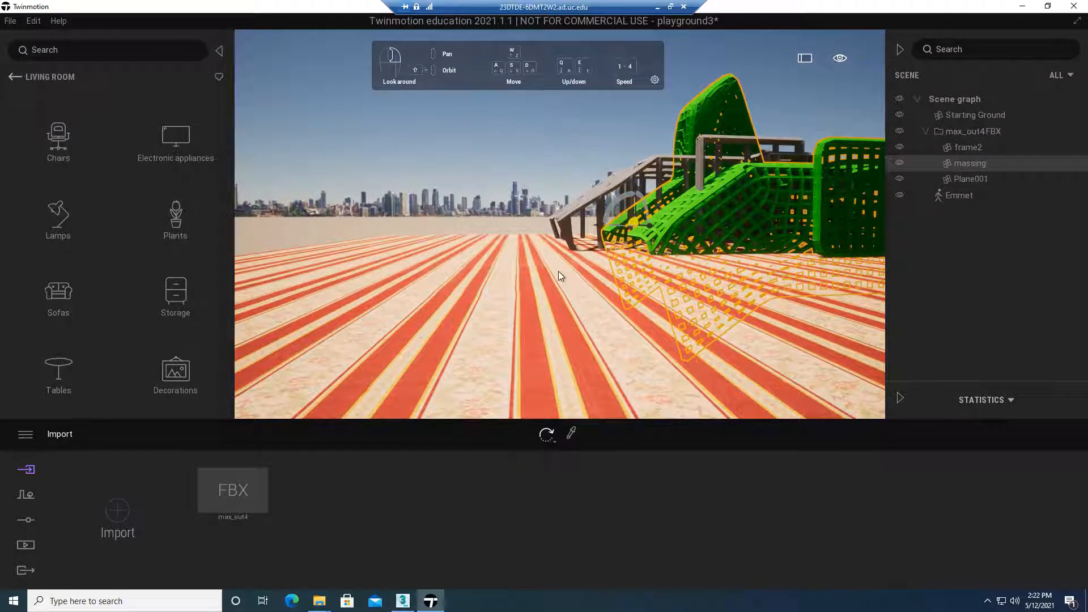
pyautogui.moveTo(576, 276); pyautogui.dragTo(653, 252, button='right')
pyautogui.press('w')
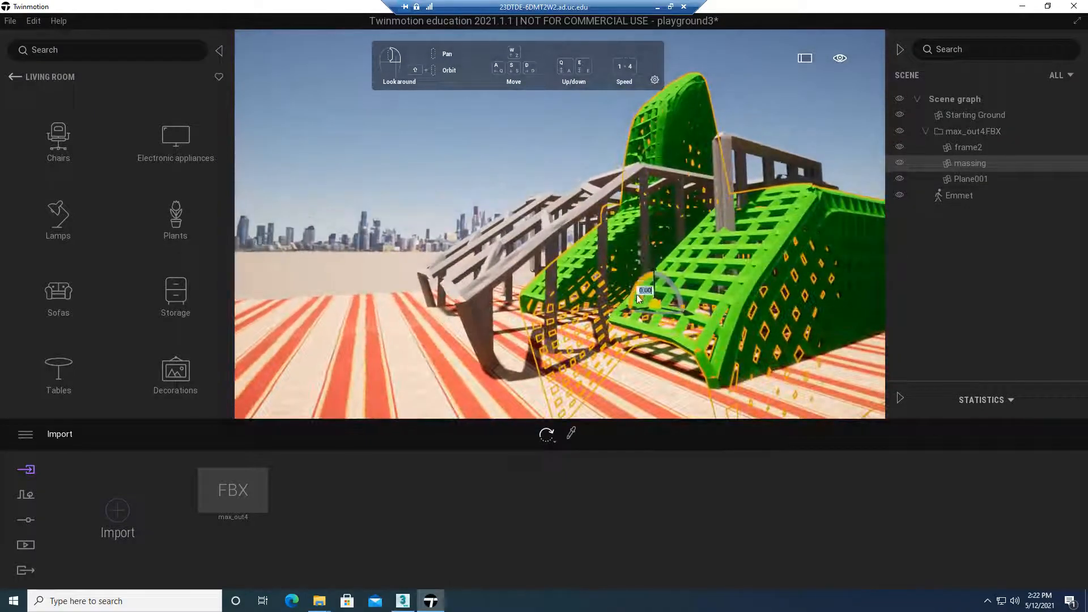
pyautogui.click(643, 310)
pyautogui.write('-40')
pyautogui.press('Return')
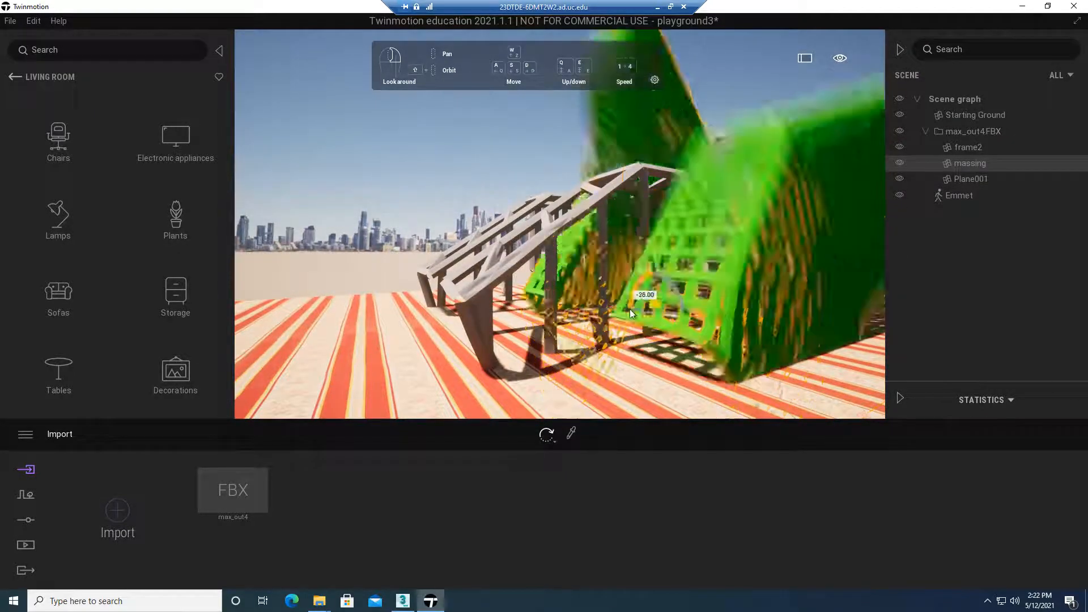
pyautogui.moveTo(631, 295); pyautogui.dragTo(586, 342)
# Switch the transform tool to Move and shift the tilted massing object upward
pyautogui.click(547, 435)
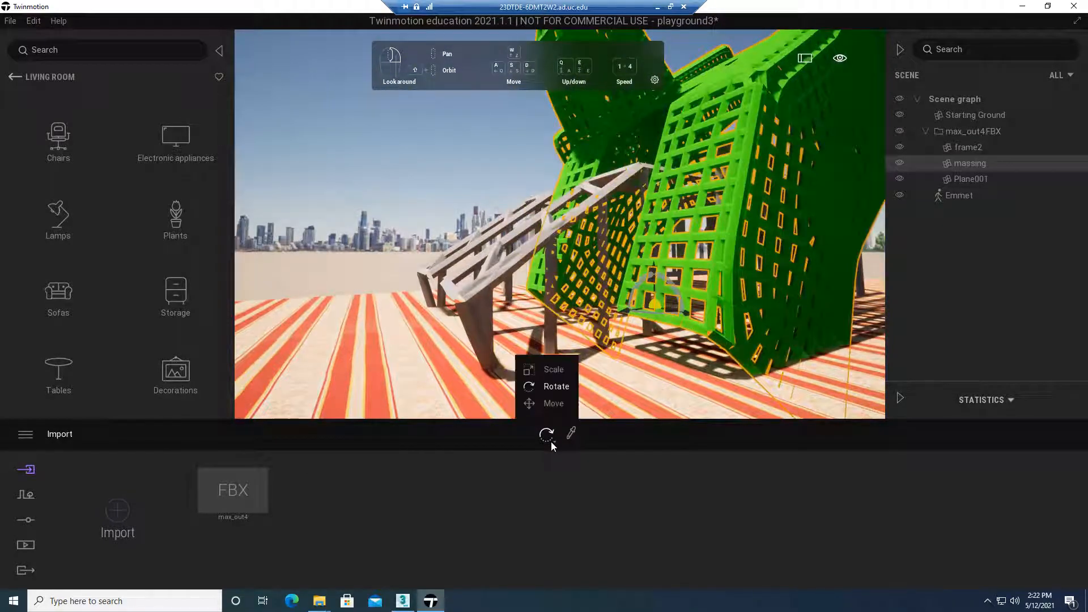
pyautogui.click(553, 405)
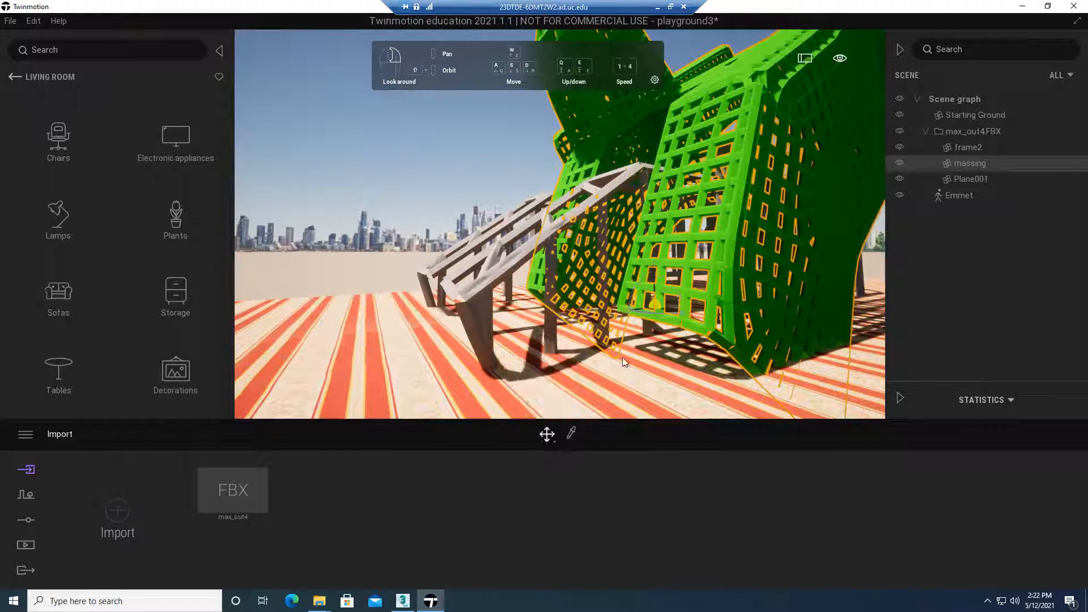
pyautogui.keyDown('shift'); pyautogui.moveTo(654, 304); pyautogui.dragTo(448, 298, button='middle'); pyautogui.keyUp('shift')
pyautogui.moveTo(435, 266); pyautogui.dragTo(433, 228)
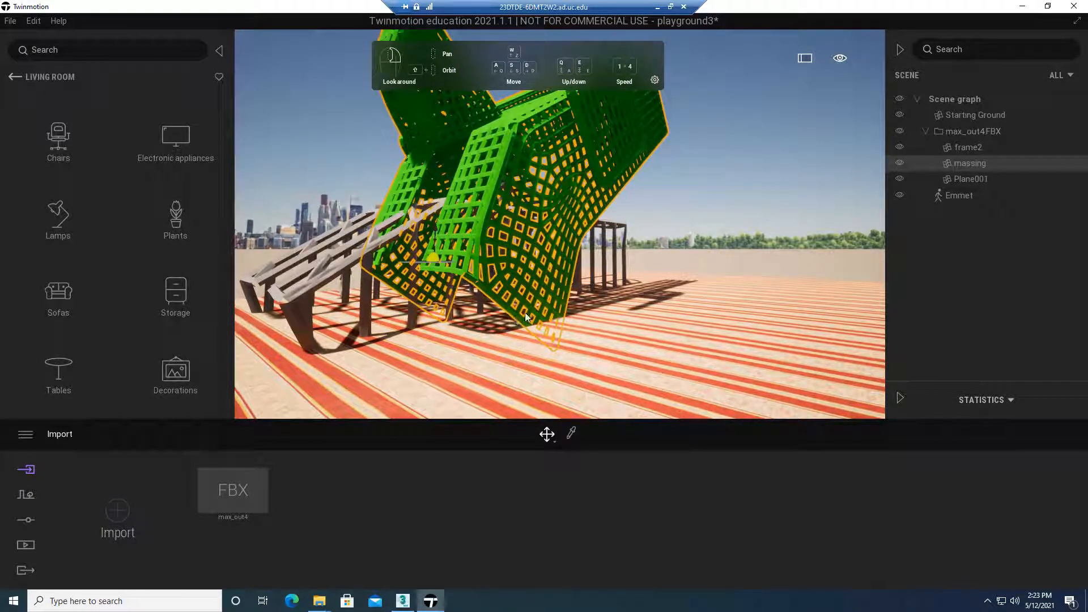
# Undo the last two transformations of the massing object and clear the selection
pyautogui.hotkey('ctrl', 'z')
pyautogui.hotkey('ctrl', 'z')
pyautogui.click(678, 168)
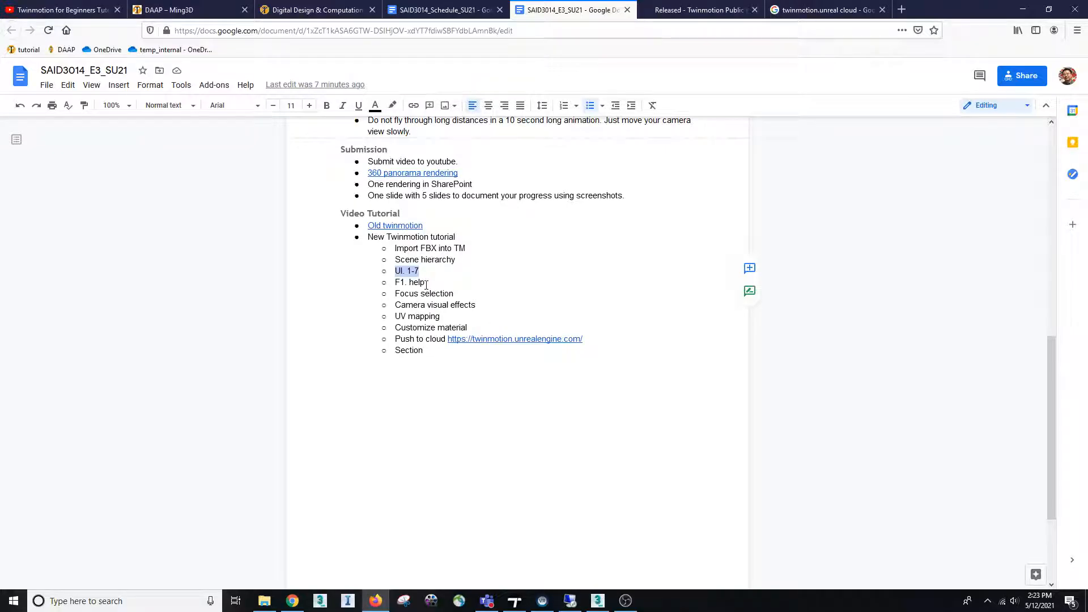
# Highlight the F1. help topic in the SAID3014_E3_SU21 Google Docs outline, and select the massing object back in Twinmotion
pyautogui.moveTo(426, 285); pyautogui.dragTo(395, 284)
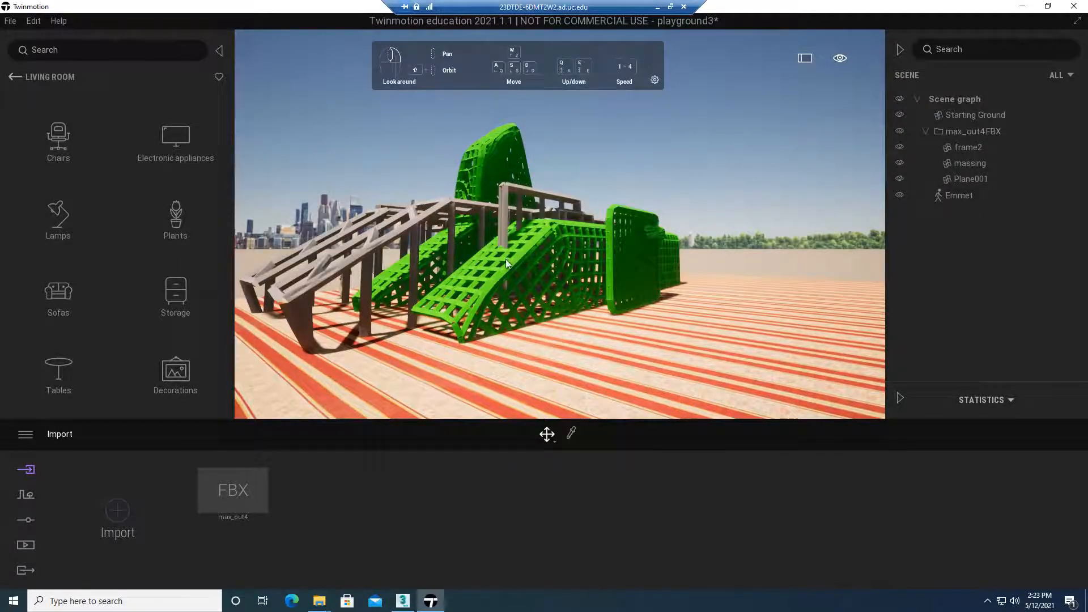
pyautogui.moveTo(505, 259); pyautogui.dragTo(444, 253, button='right')
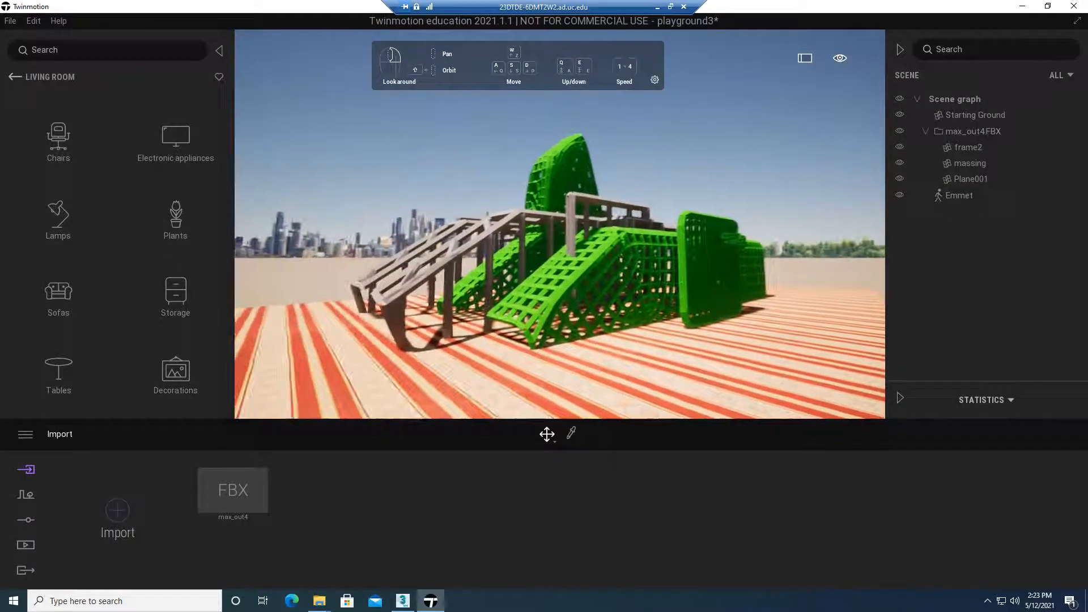
pyautogui.click(556, 167)
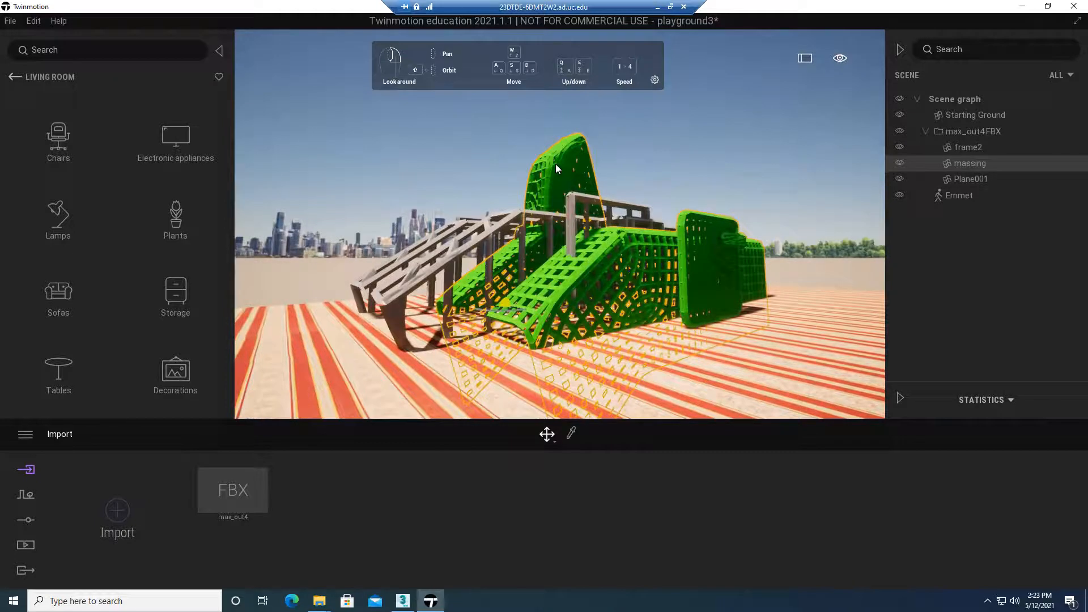
# Return the library from the Living room category to its top level
pyautogui.click(14, 77)
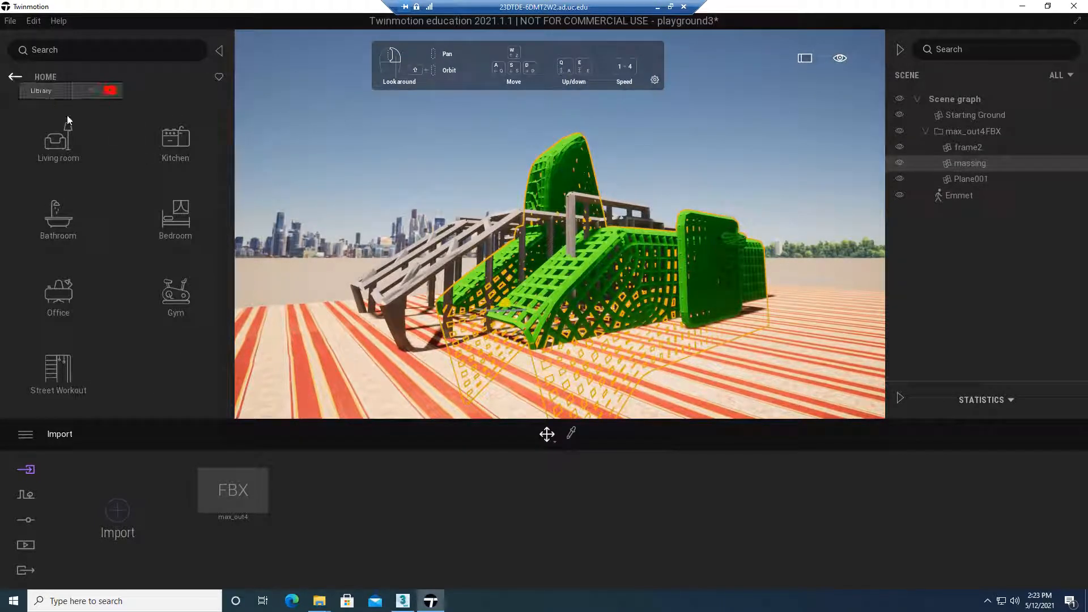
pyautogui.click(11, 79)
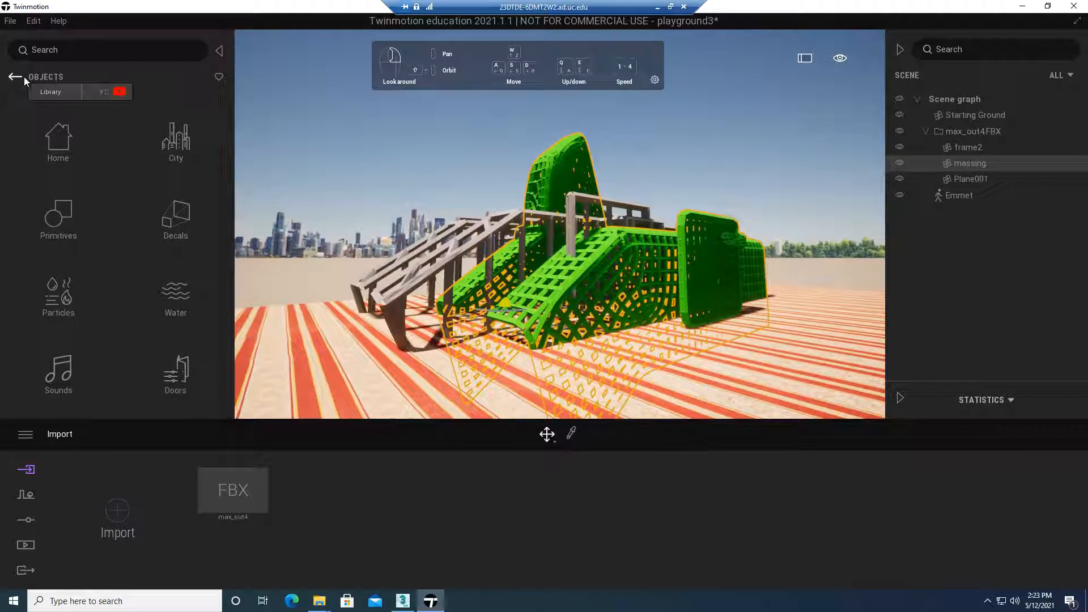
pyautogui.click(15, 79)
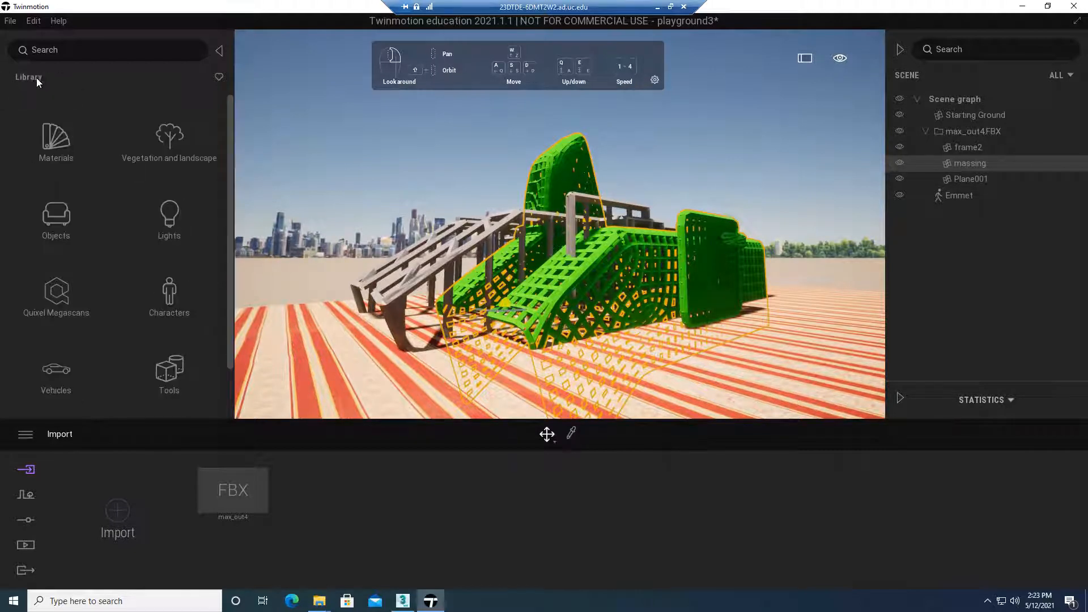
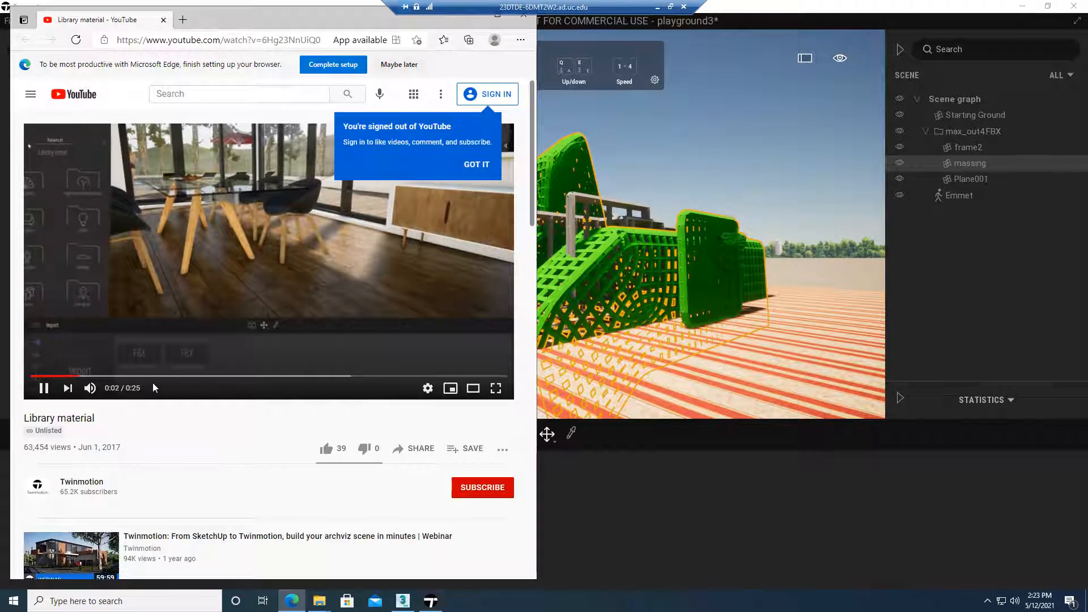
# Close the Library material help video on YouTube, and highlight the Focus selection topic in the SAID3014_E3_SU21 Google Docs outline
pyautogui.click(163, 21)
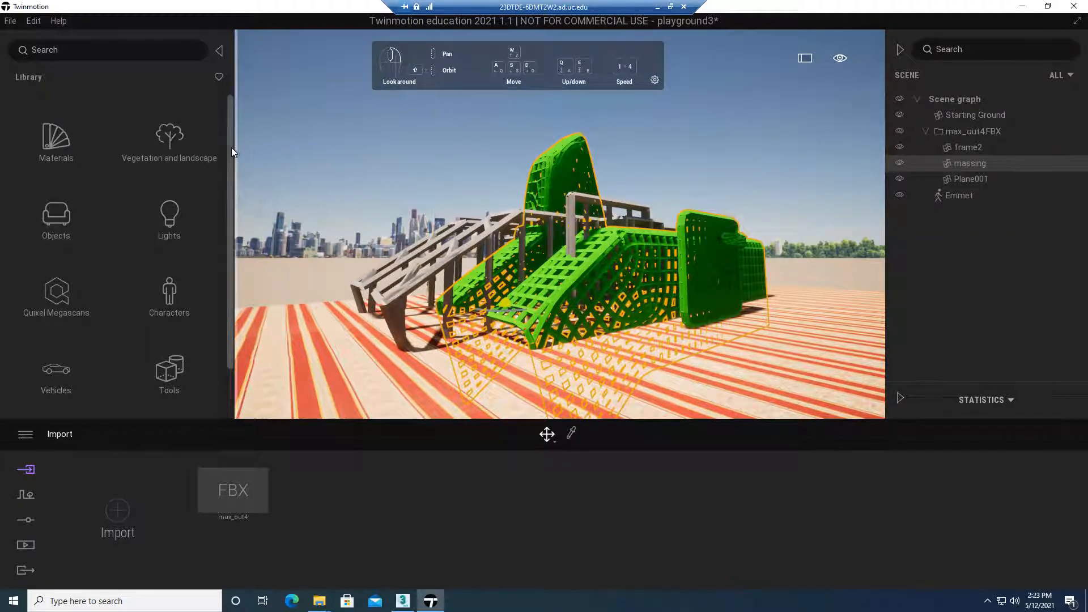
pyautogui.moveTo(231, 147)
pyautogui.mouseDown()
pyautogui.moveTo(227, 175)
pyautogui.moveTo(233, 138)
pyautogui.mouseUp()
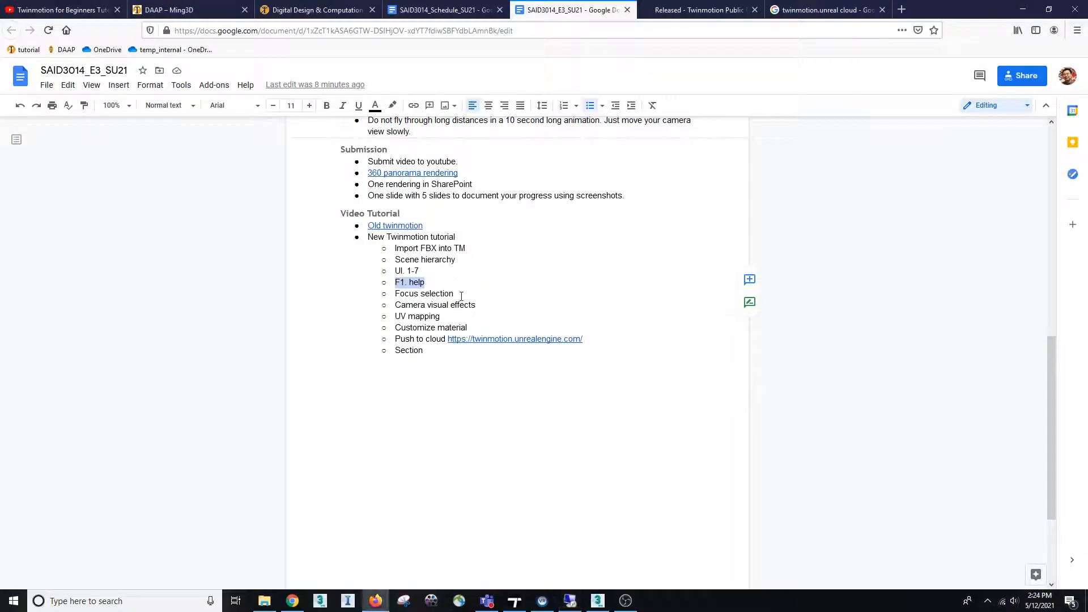
pyautogui.moveTo(462, 296); pyautogui.dragTo(407, 295)
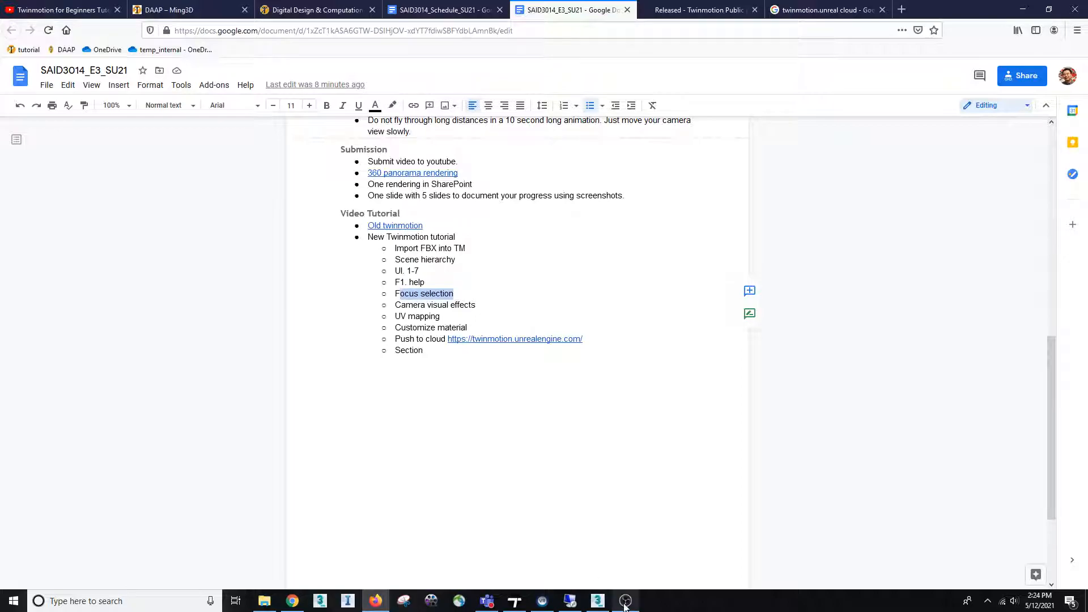
# Switch back to Twinmotion, zoom the camera to the Plane001 object from the scene graph, and fly closer to the playground structure
pyautogui.click(570, 601)
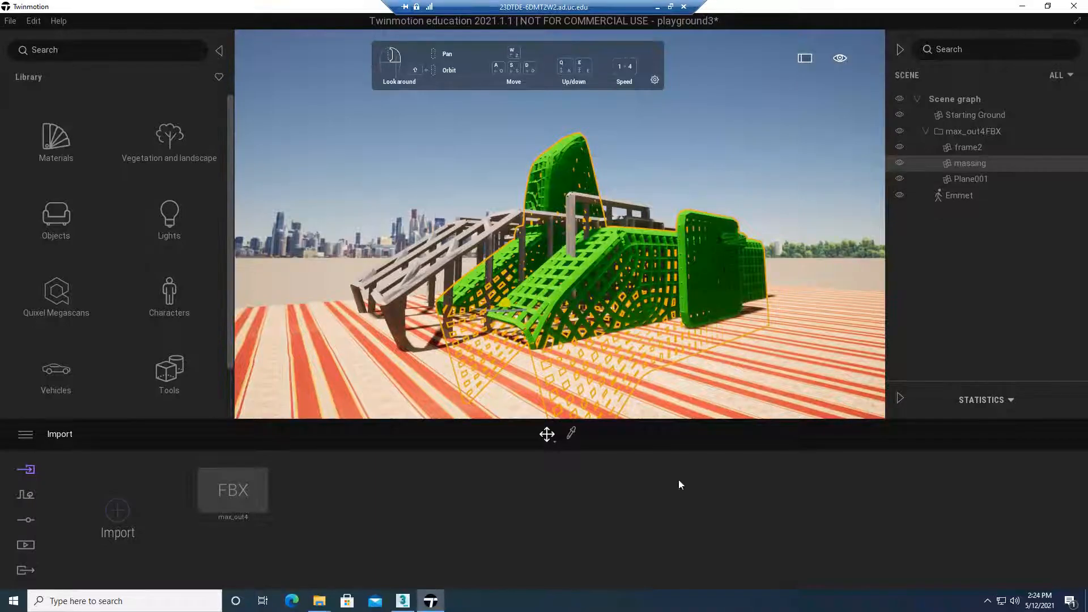
pyautogui.click(975, 179)
pyautogui.rightClick(975, 179)
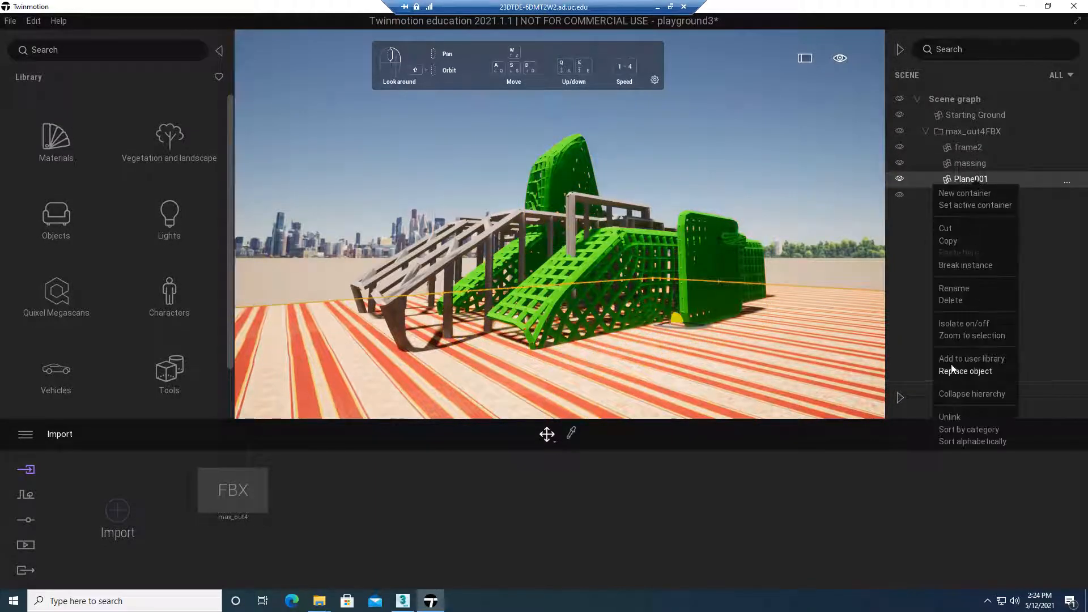
pyautogui.click(961, 336)
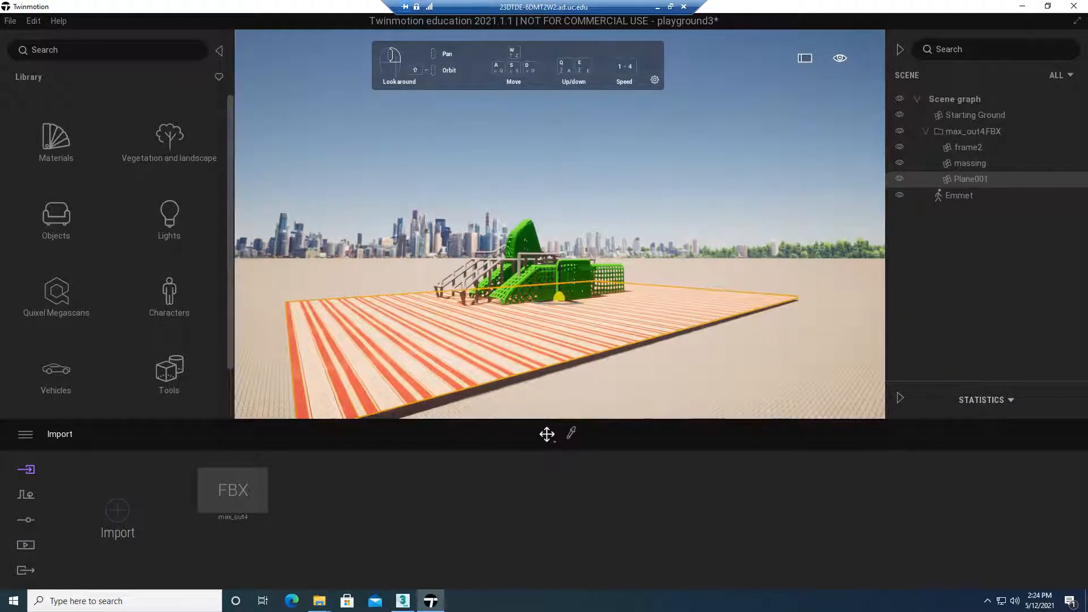
pyautogui.moveTo(527, 237); pyautogui.dragTo(518, 280, button='right')
pyautogui.press('w')
pyautogui.press('w')
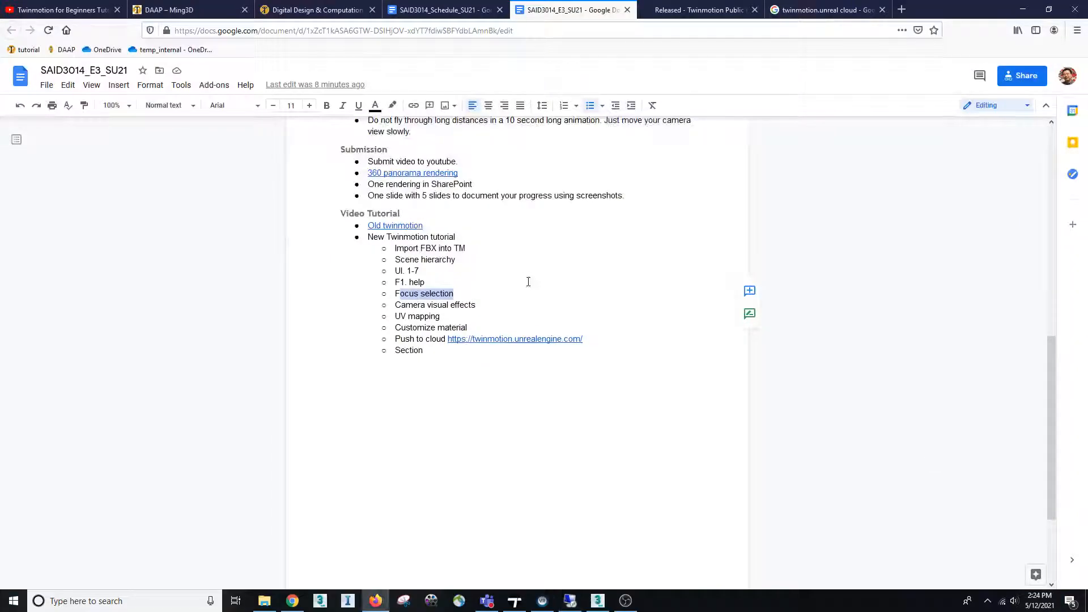
# Highlight the Camera visual effects topic in the Google Docs outline, and switch back to Twinmotion's Context section
pyautogui.moveTo(490, 302); pyautogui.dragTo(401, 307)
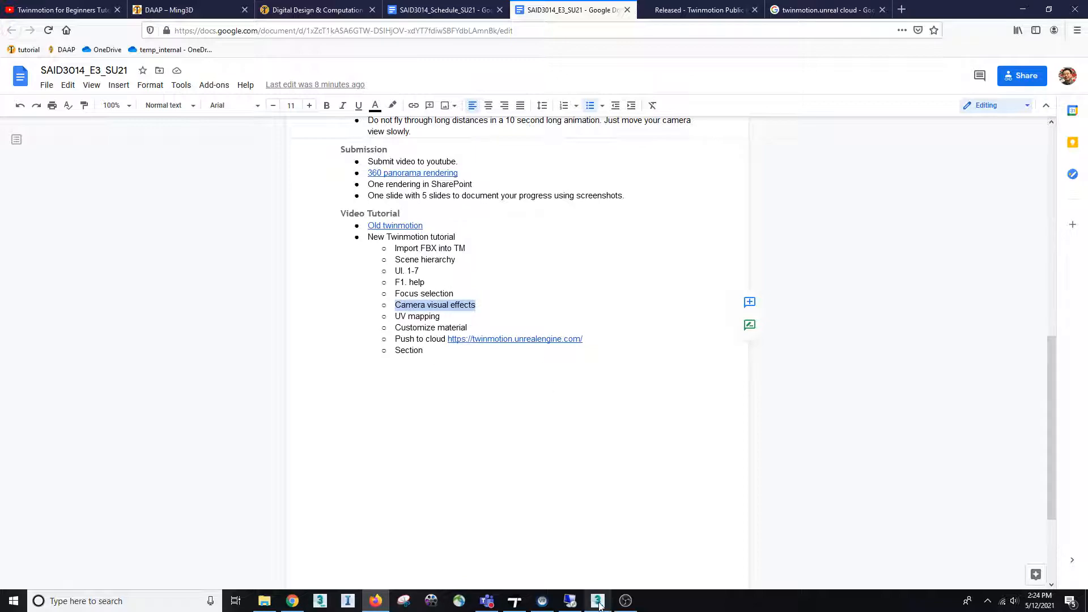
pyautogui.click(569, 602)
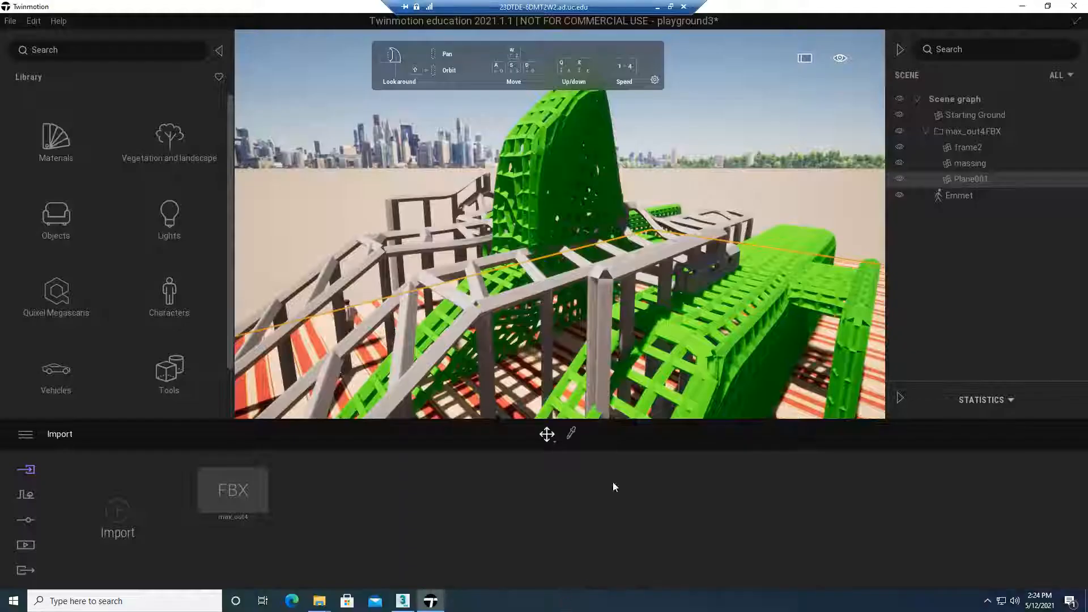
pyautogui.click(27, 495)
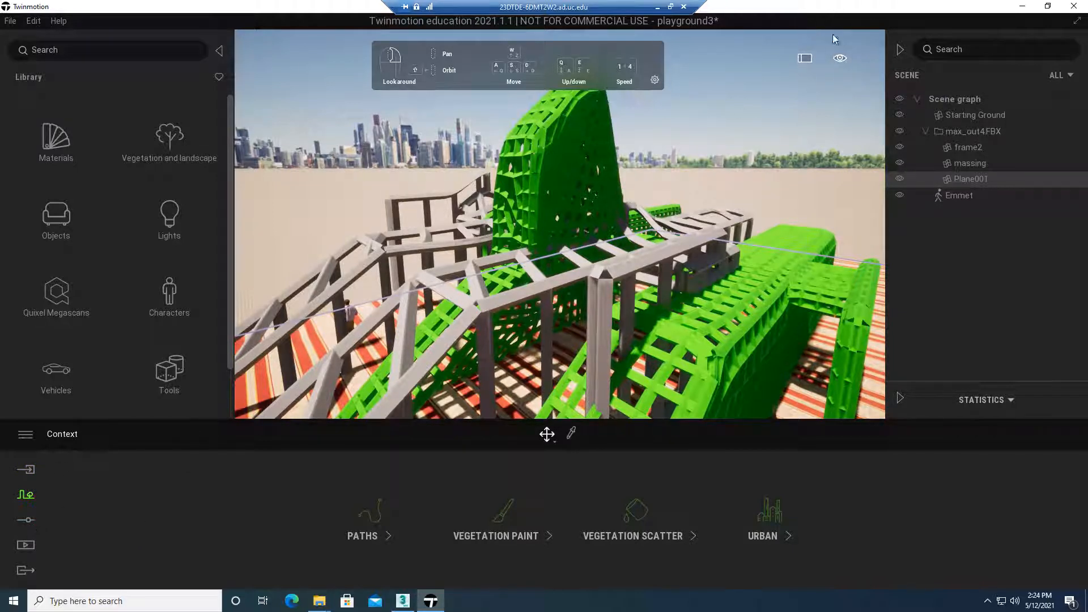
# Set the viewport's time of day to 10:20, and look at the Screenshot and Speed options
pyautogui.moveTo(839, 53)
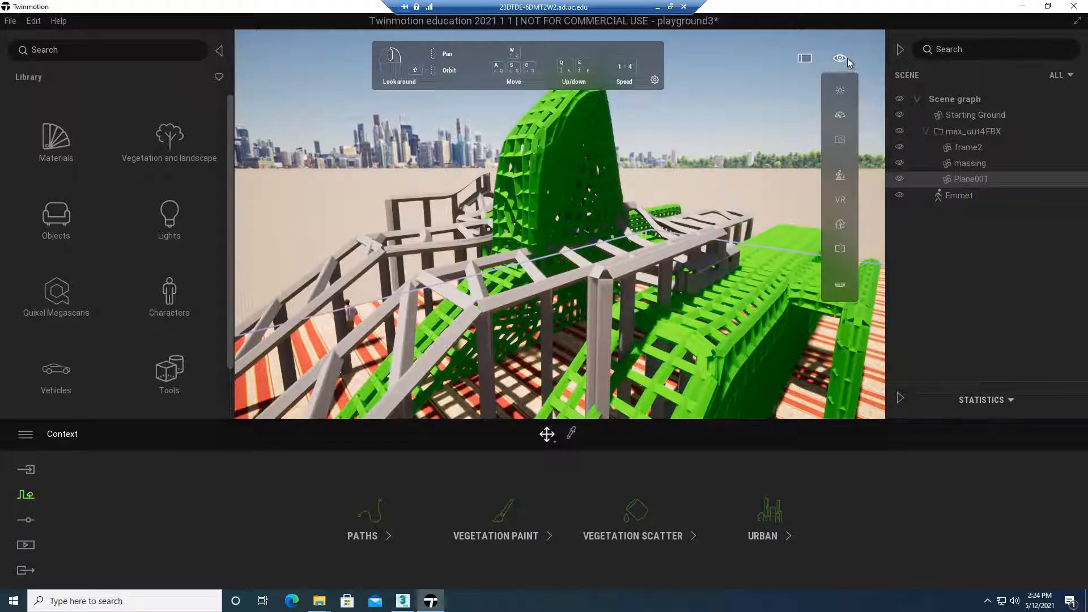
pyautogui.click(841, 92)
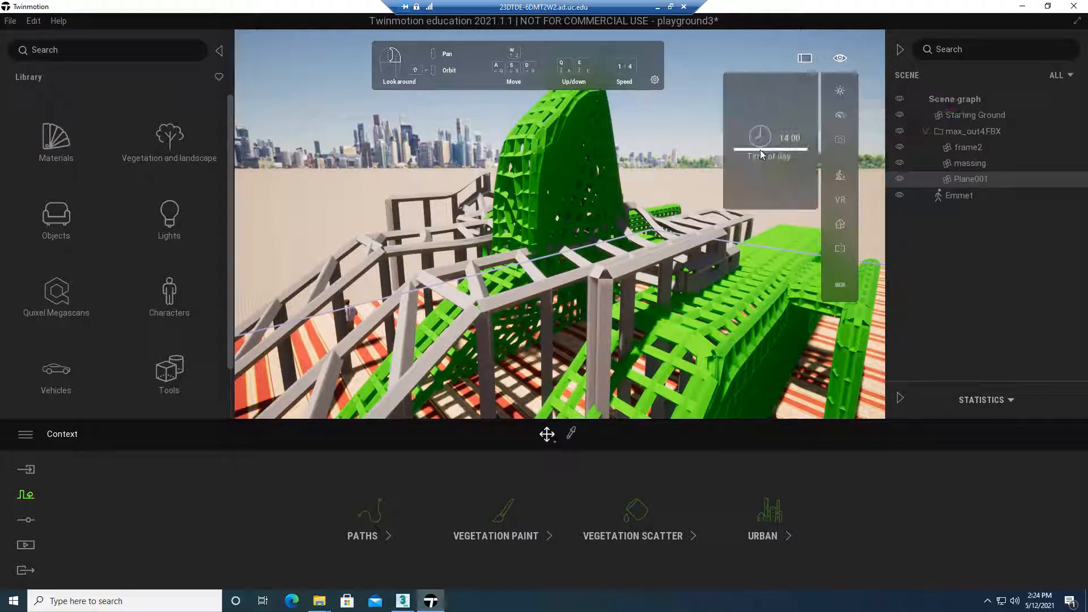
pyautogui.moveTo(760, 136); pyautogui.dragTo(760, 135)
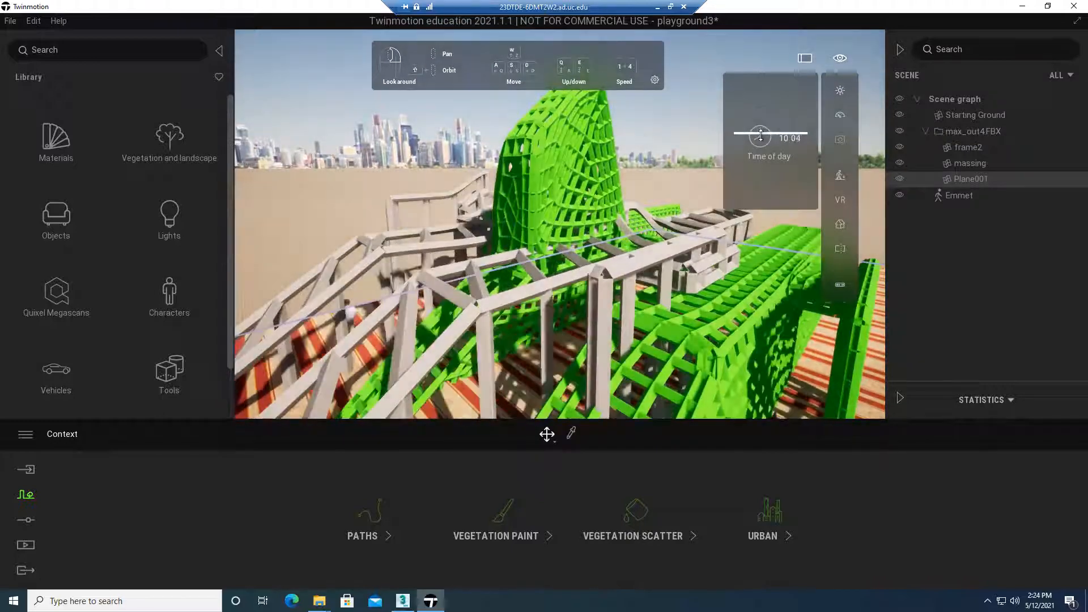
pyautogui.click(839, 142)
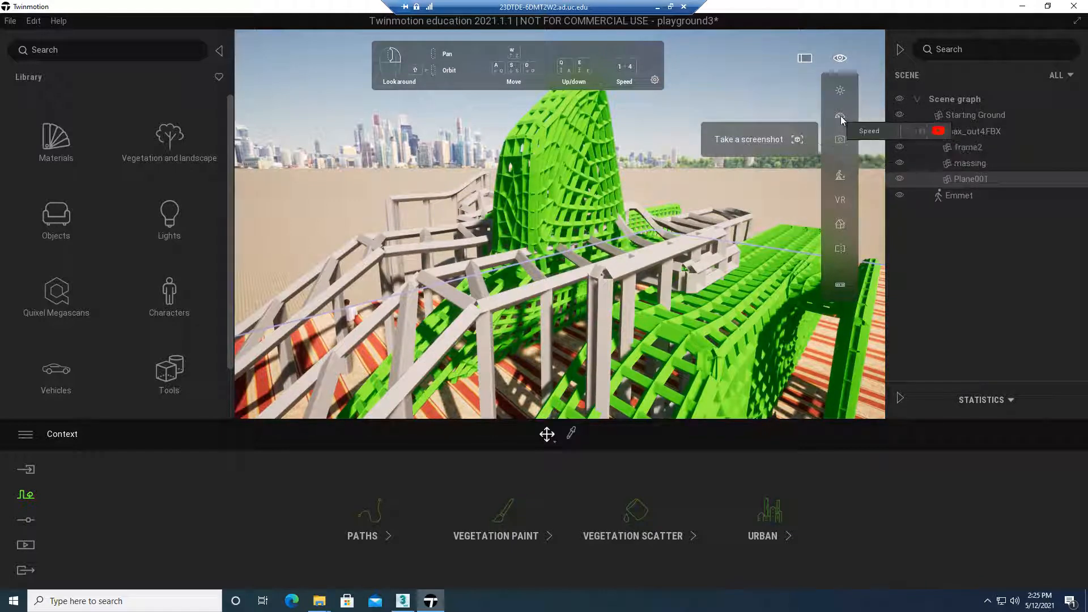
pyautogui.click(841, 118)
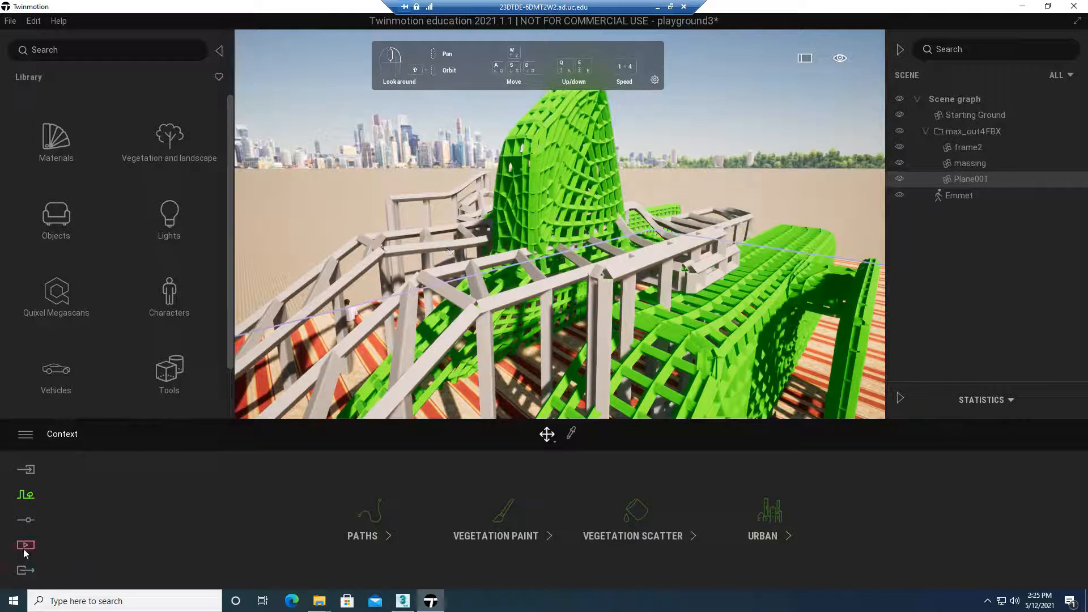
# Open the list of filter types in the Visual effects of the Camera settings
pyautogui.click(26, 519)
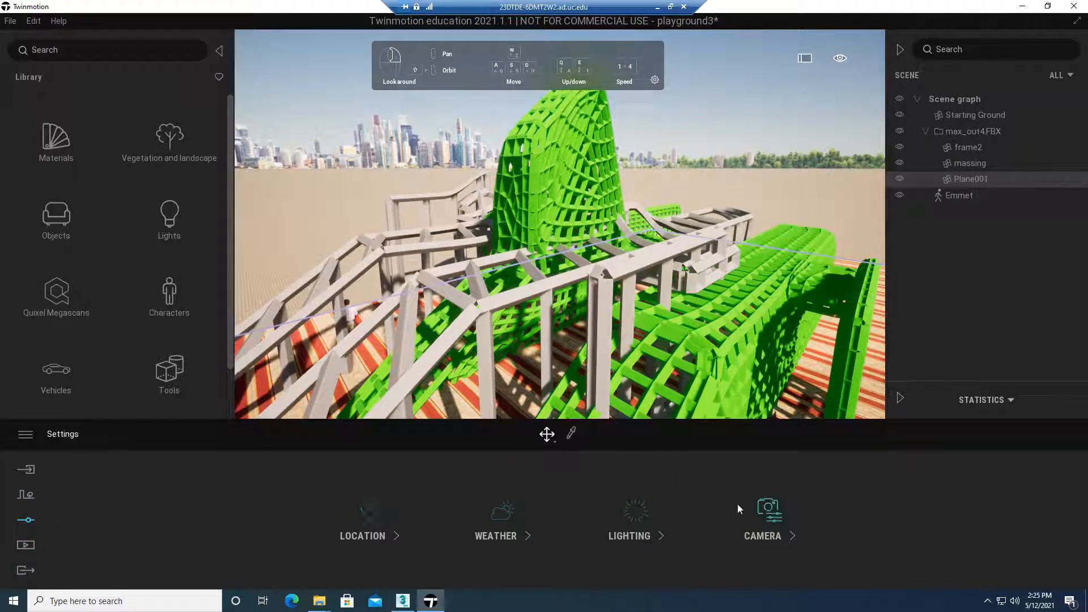
pyautogui.click(769, 513)
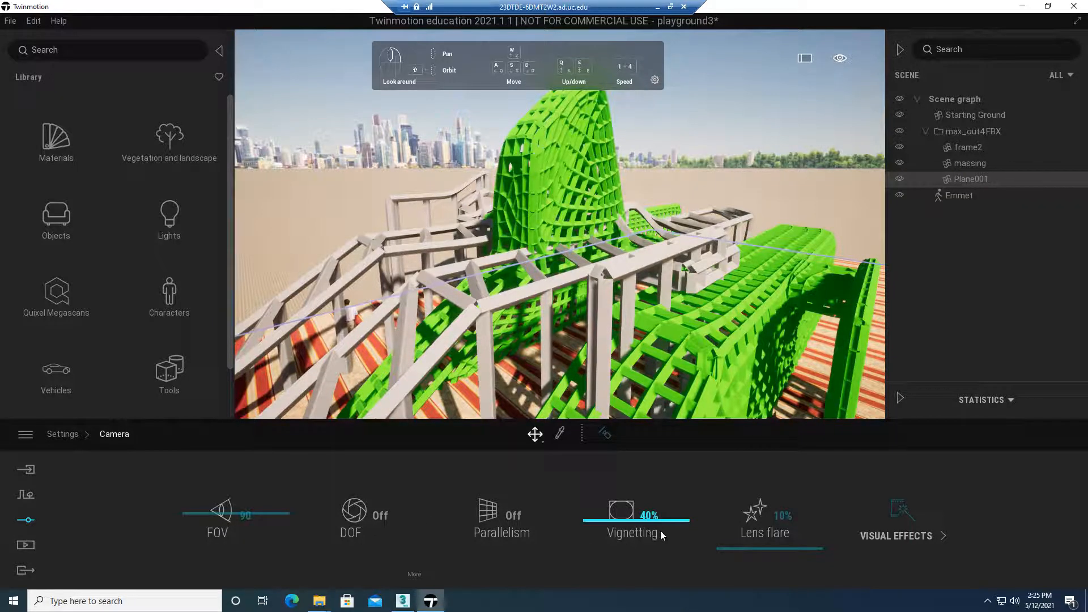
pyautogui.click(908, 516)
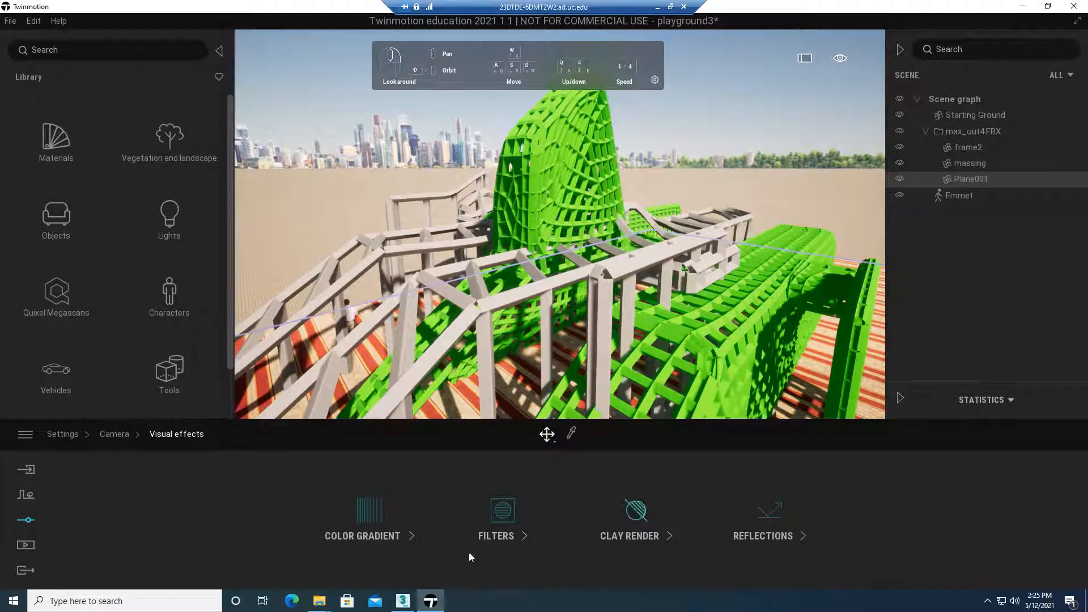
pyautogui.click(523, 520)
pyautogui.click(550, 532)
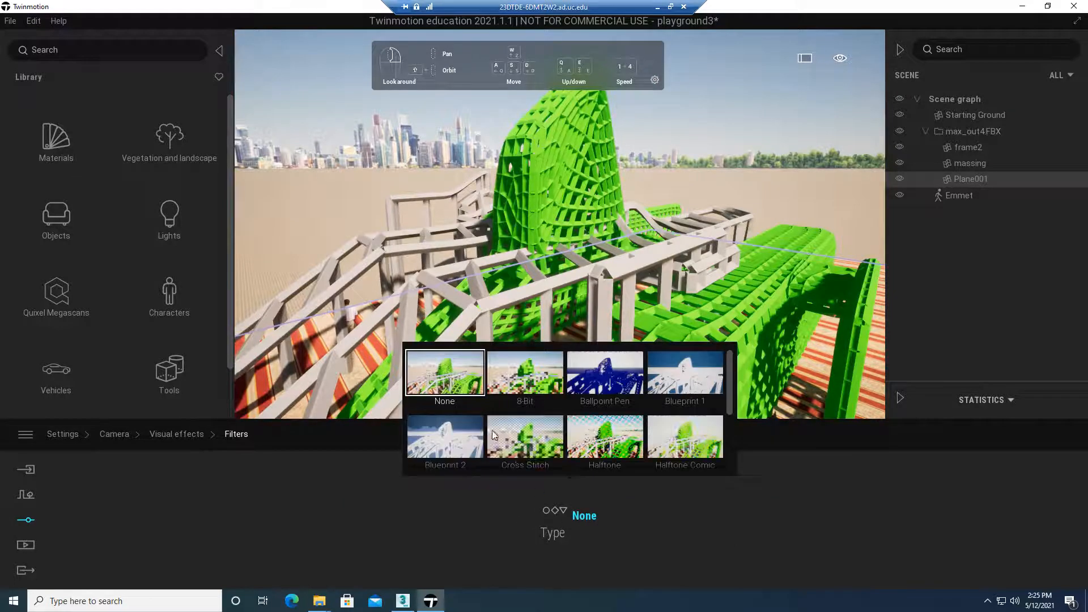
# Try the Blueprint 2, Cross Stitch, Halftone, Ballpoint Pen, Blueprint 1 and Halftone Comic filters on the view
pyautogui.click(440, 439)
pyautogui.click(506, 439)
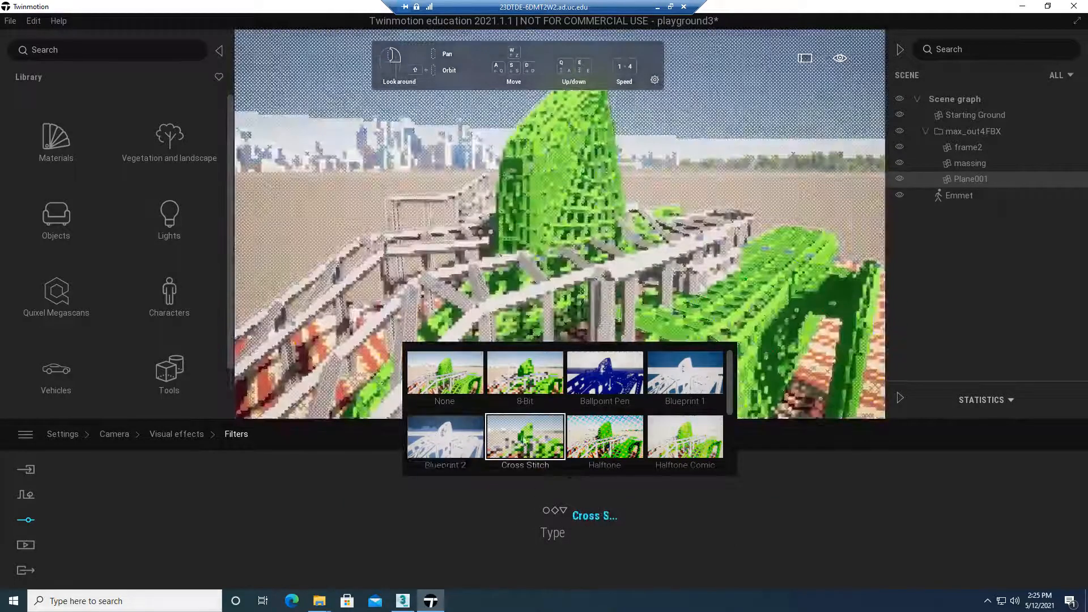
pyautogui.click(605, 437)
pyautogui.click(618, 392)
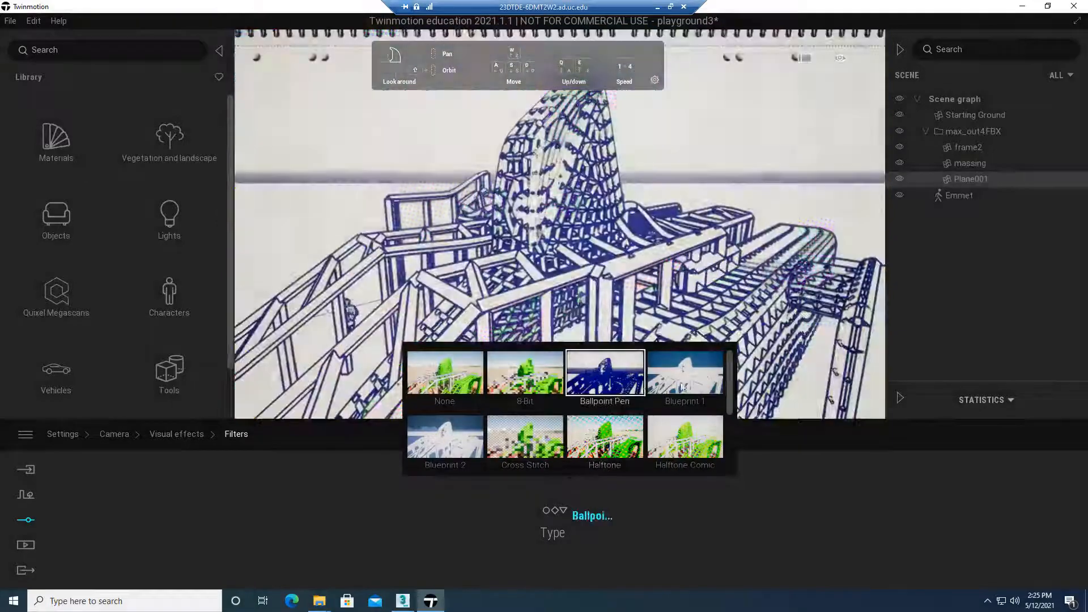
pyautogui.click(692, 378)
pyautogui.click(686, 431)
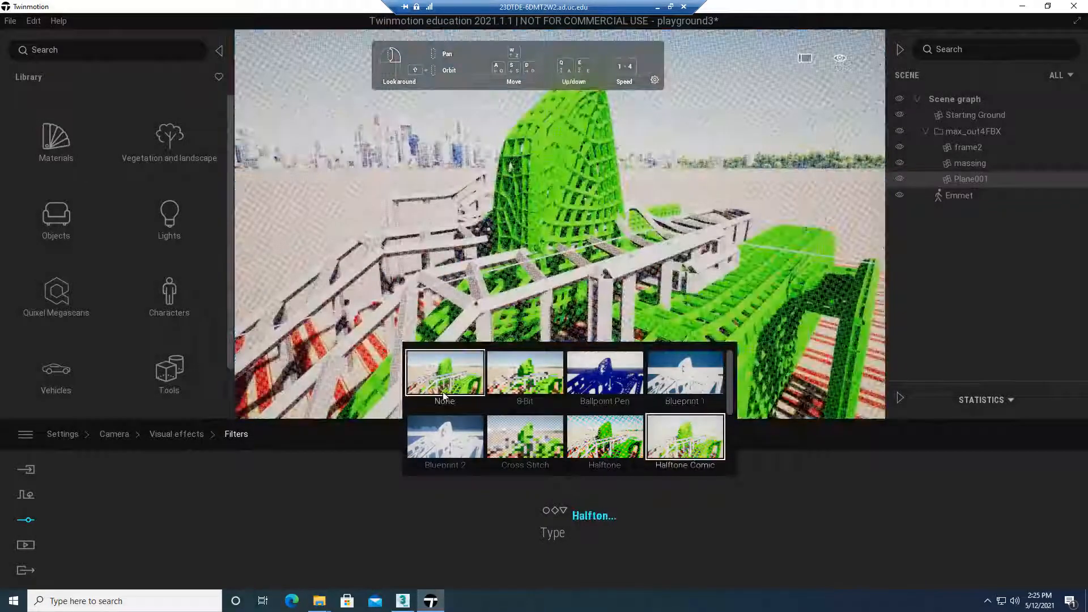
pyautogui.click(415, 404)
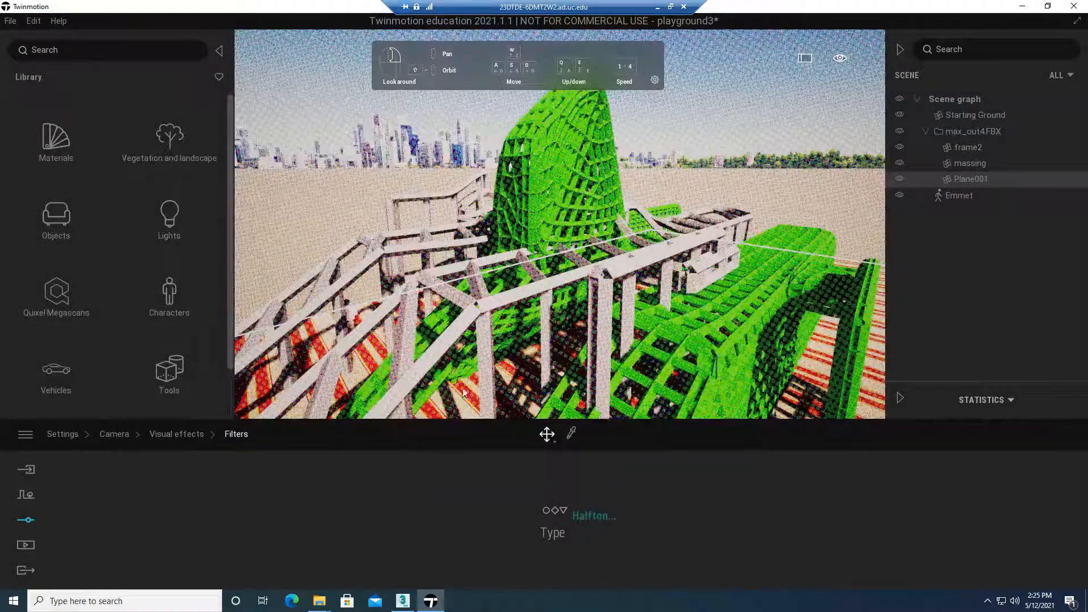
# Try the Blueprint 2 filter once more and set the filter type back to None
pyautogui.click(589, 515)
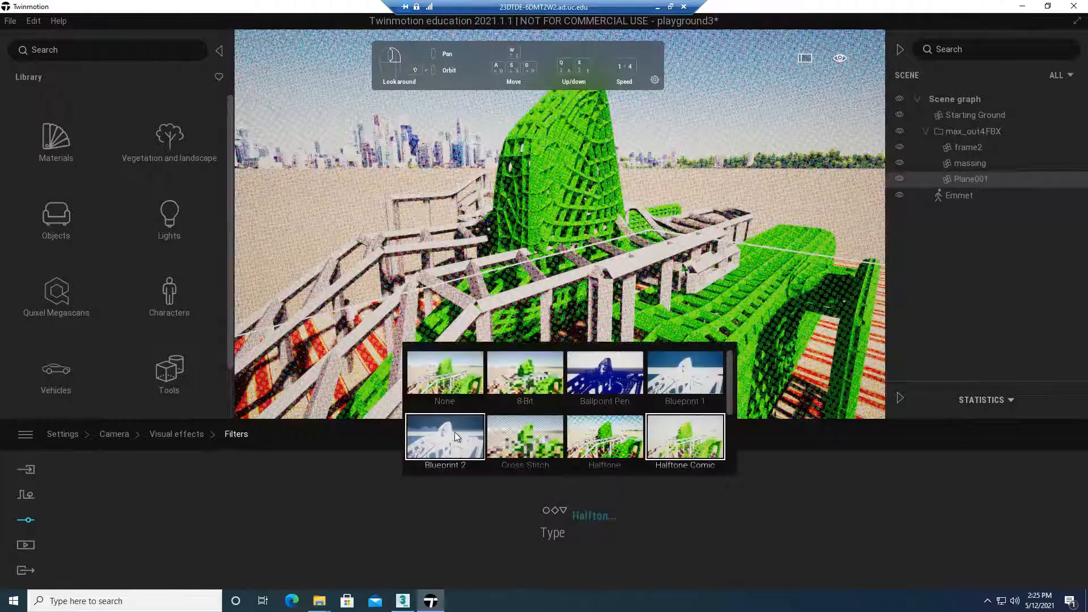
pyautogui.click(461, 428)
pyautogui.click(462, 374)
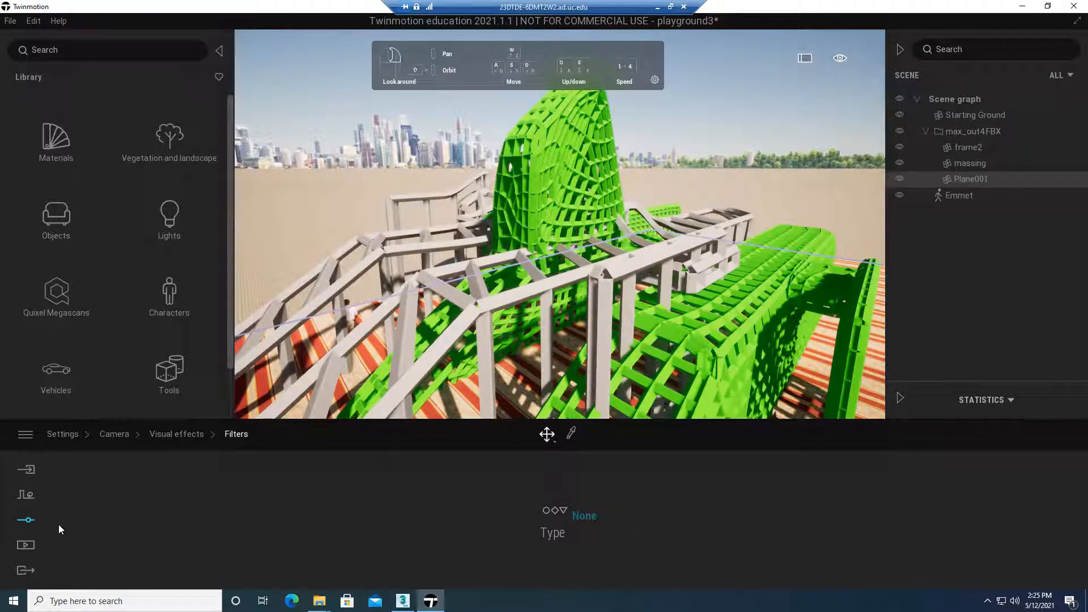
# Look at the model from the Left view and return the camera to the perspective view
pyautogui.moveTo(843, 59)
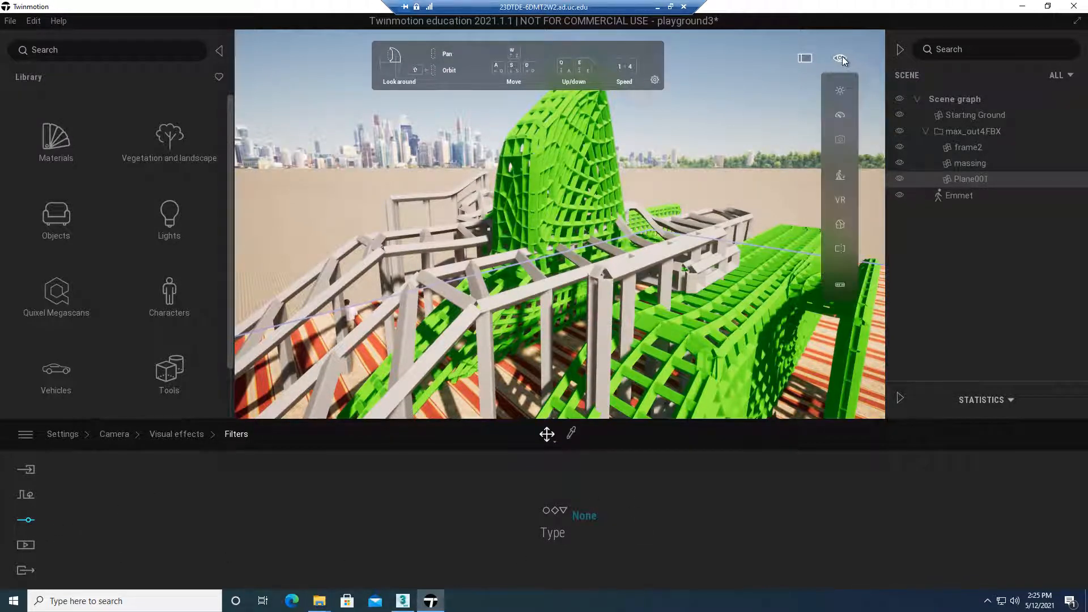
pyautogui.moveTo(839, 226)
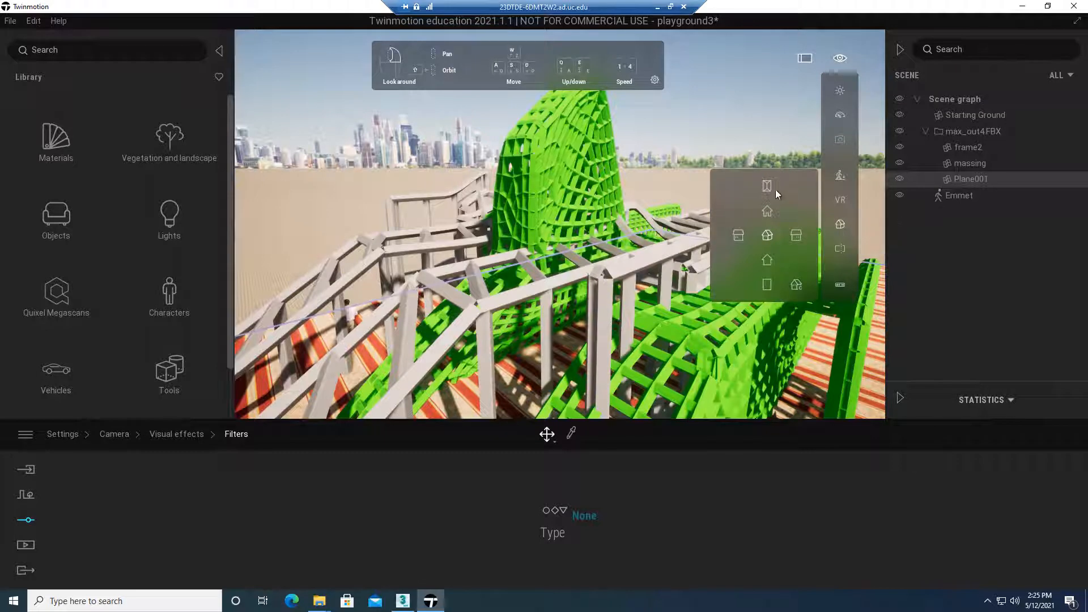
pyautogui.click(739, 240)
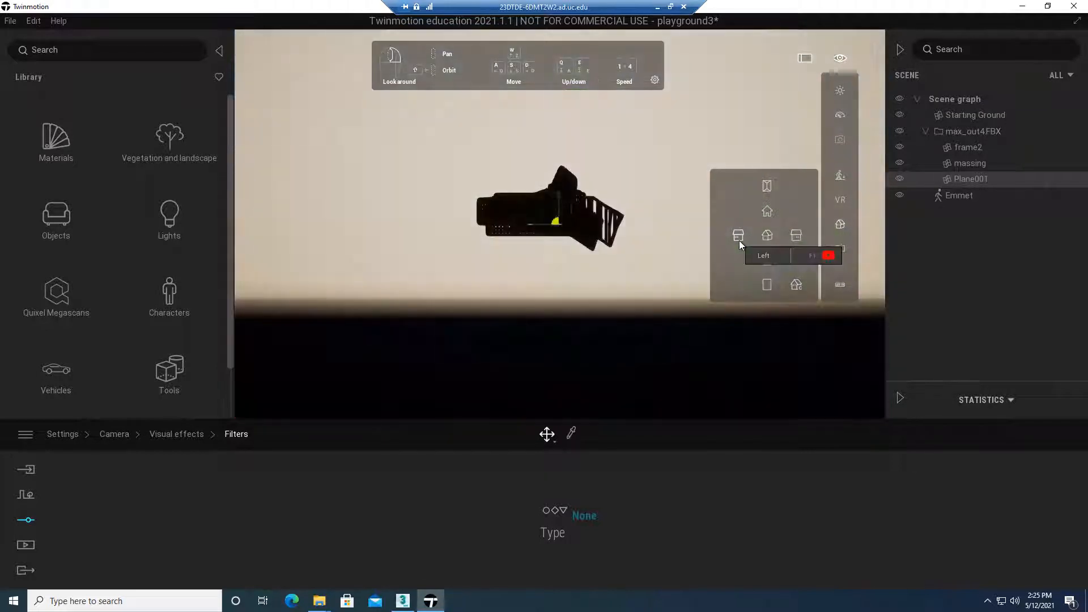
pyautogui.moveTo(841, 56)
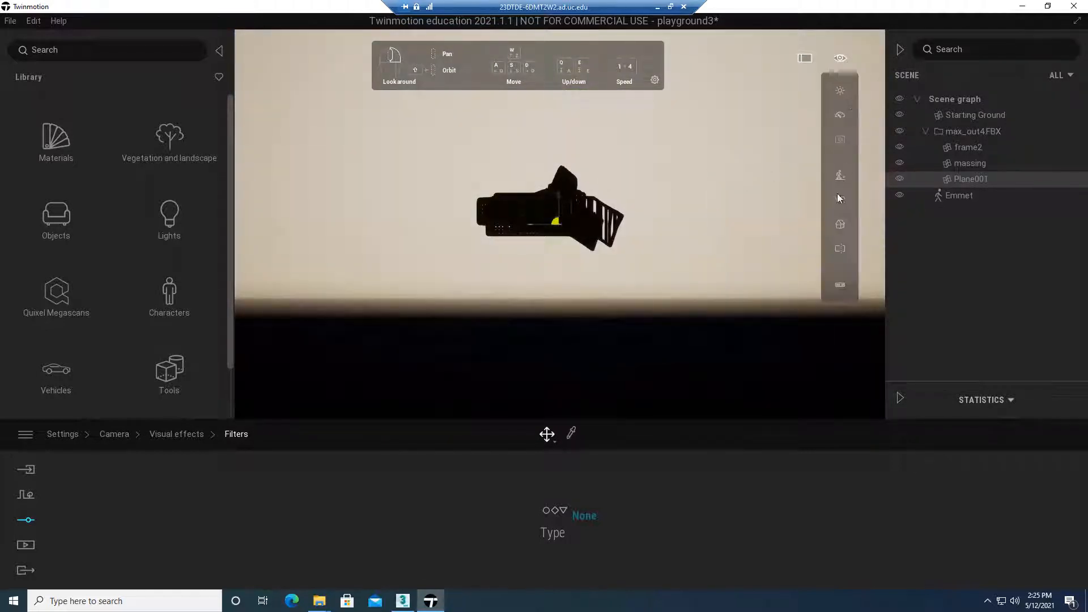
pyautogui.moveTo(837, 225)
pyautogui.click(768, 236)
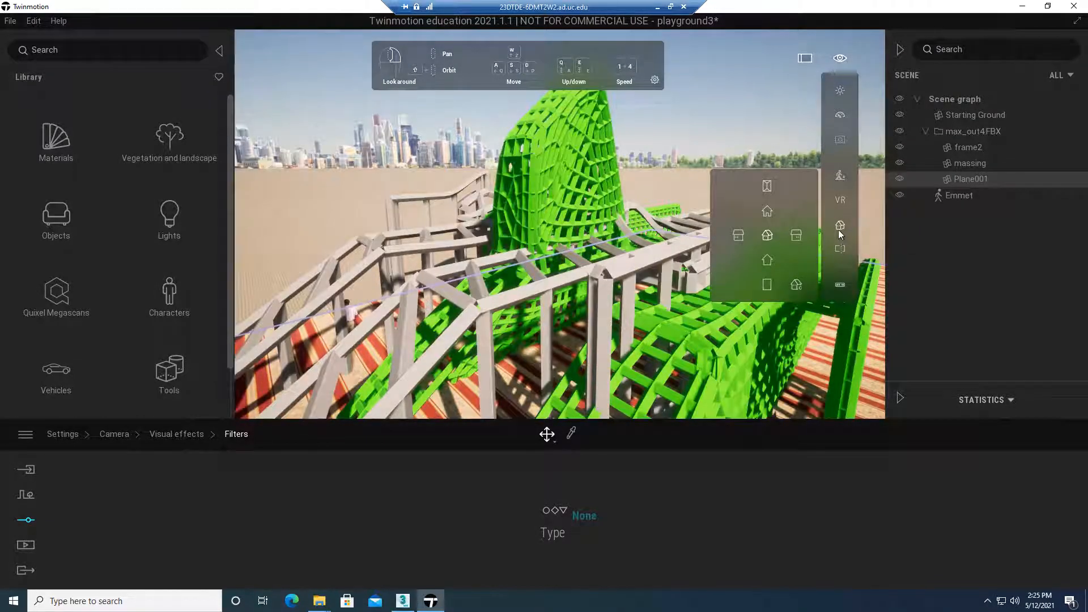
# Switch the camera to the Top view and set its clipping to -7.4 m
pyautogui.click(767, 186)
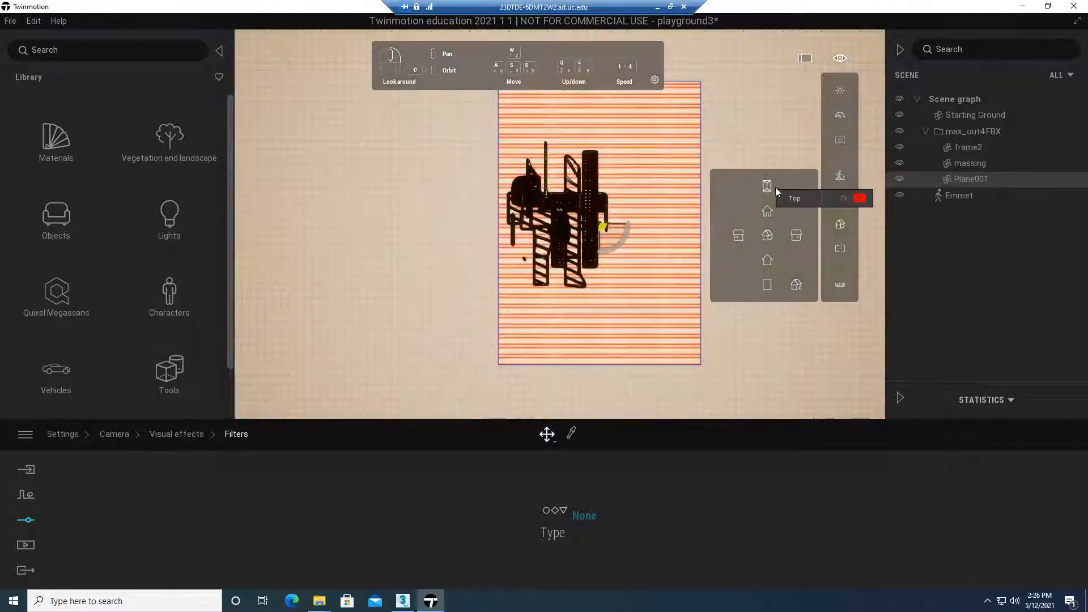
pyautogui.moveTo(842, 253)
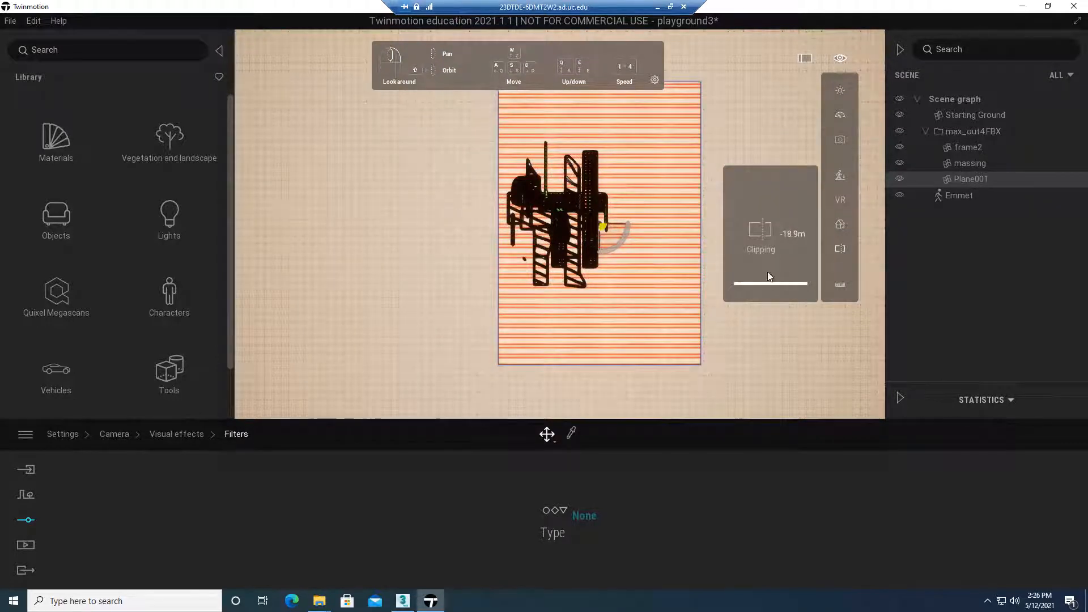
pyautogui.moveTo(763, 283); pyautogui.dragTo(765, 248)
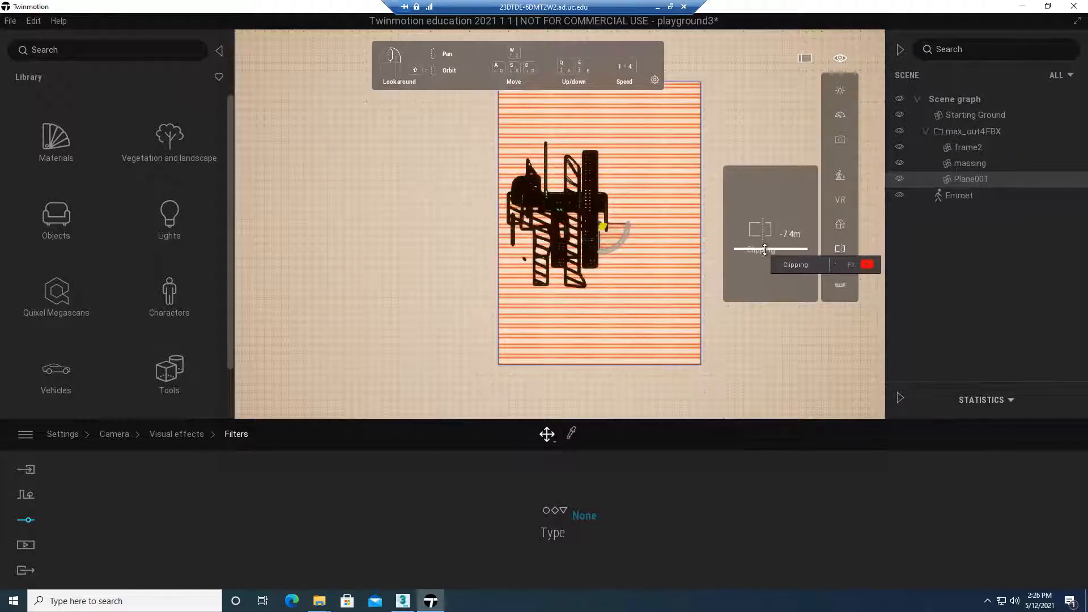
# Return the camera from the Top view to the perspective view
pyautogui.click(840, 225)
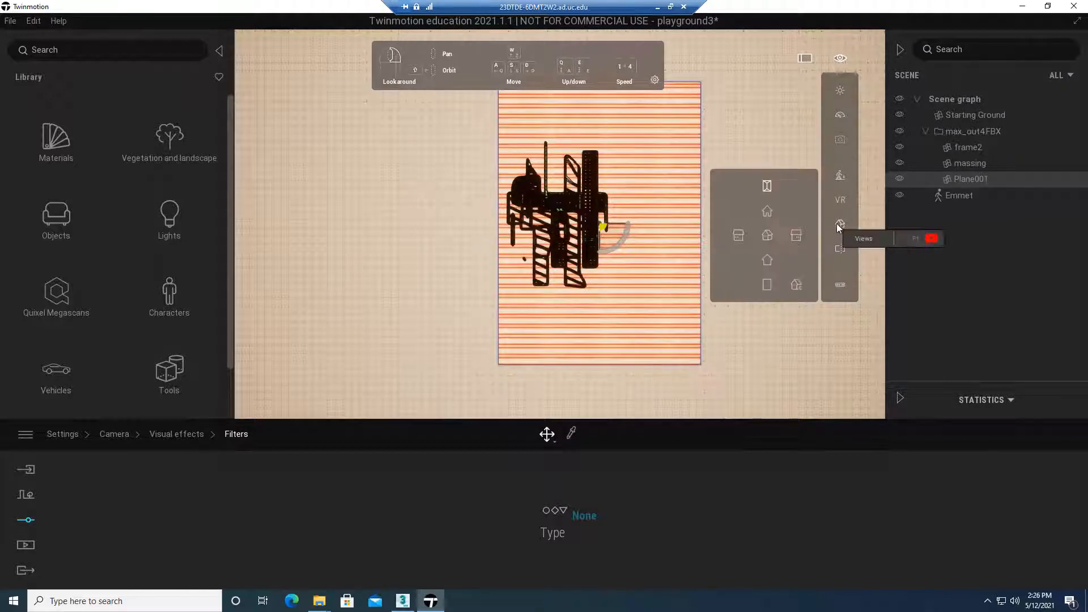
pyautogui.click(769, 237)
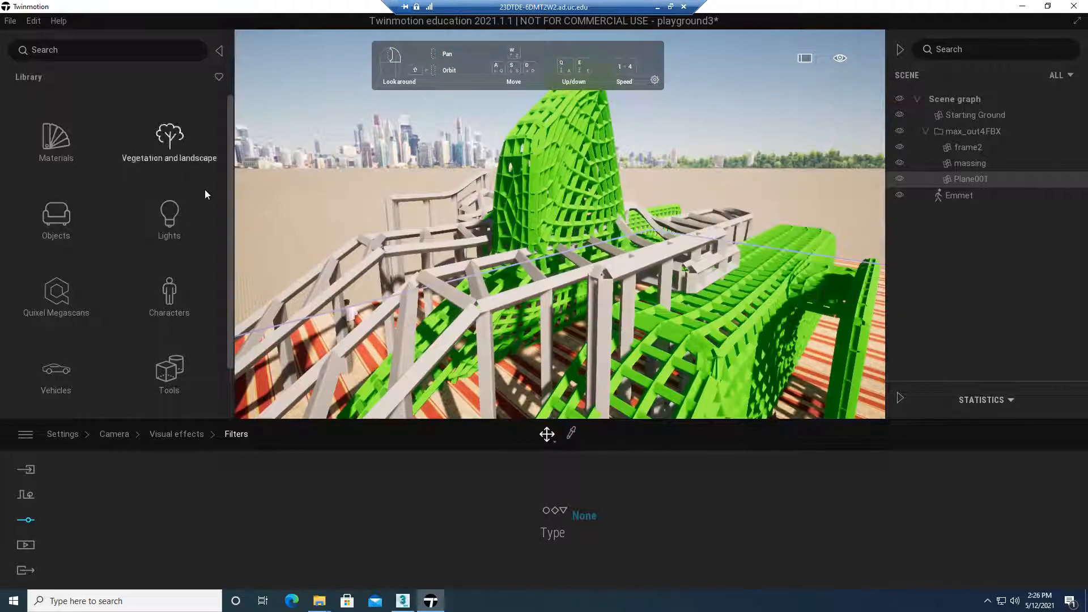
# Place a Section Cube from the library's section tools in the scene, on the striped ground at the playground model
pyautogui.scroll(-2, 223, 264)
pyautogui.click(171, 308)
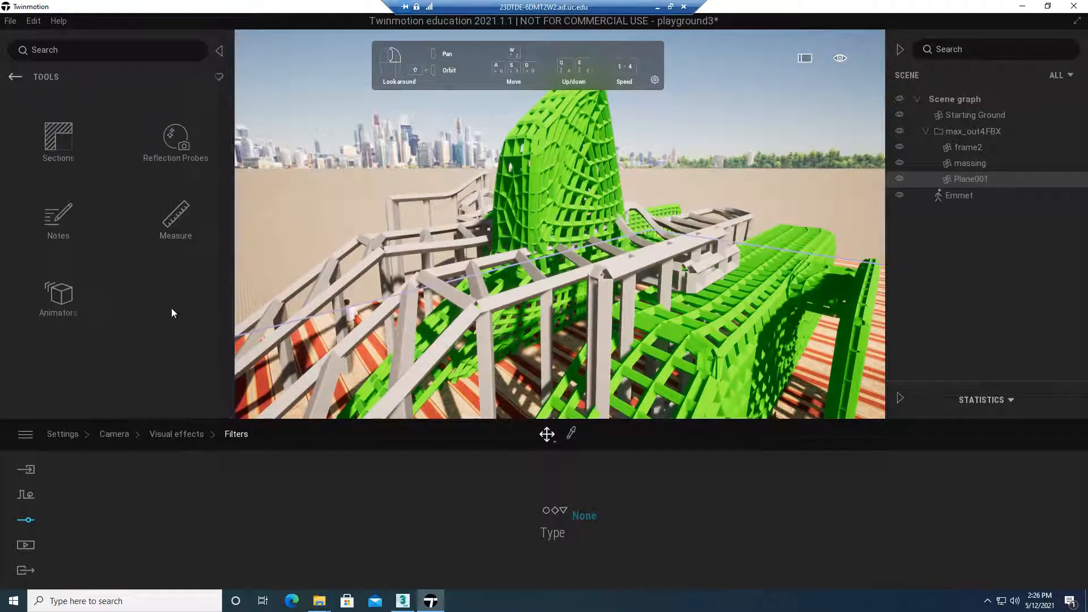
pyautogui.click(59, 146)
pyautogui.moveTo(43, 128); pyautogui.dragTo(551, 287)
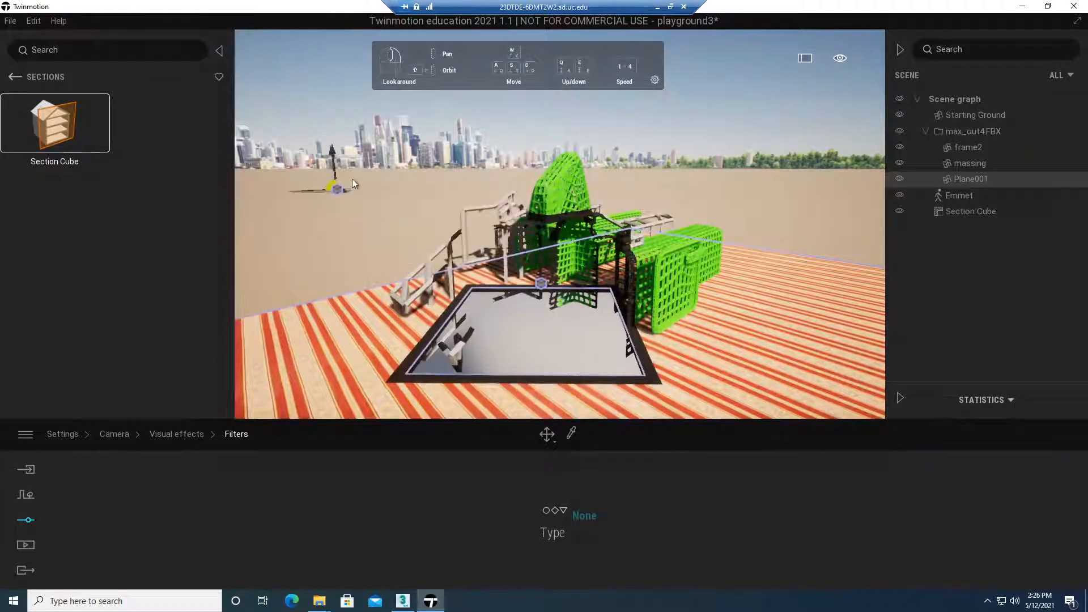
pyautogui.press('Escape')
pyautogui.moveTo(362, 259); pyautogui.dragTo(460, 276, button='middle')
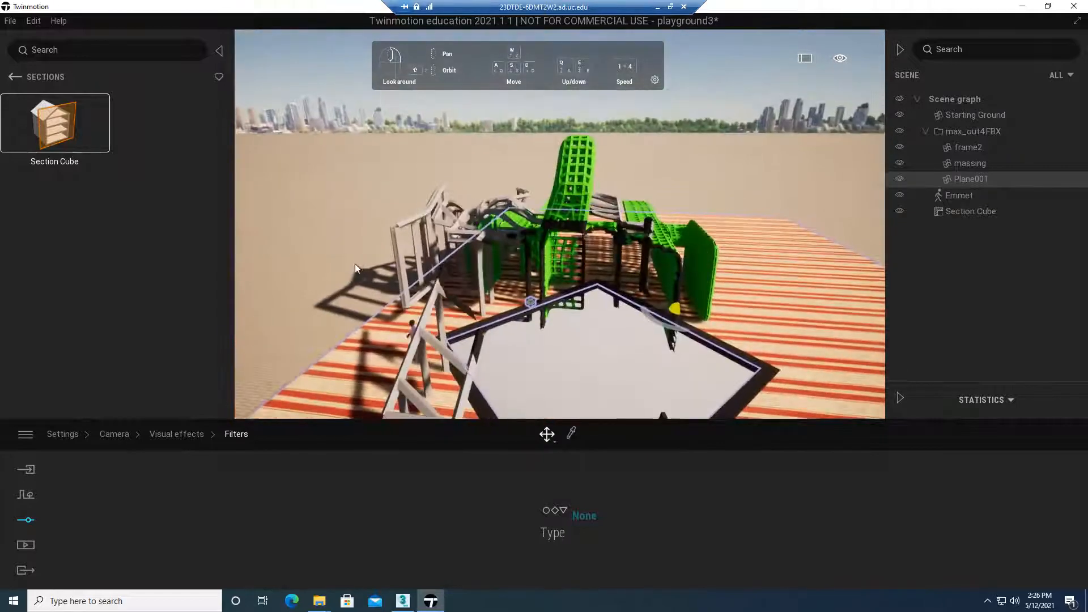
# Invert the Section Cube's cut and set its thickness to 0 cm
pyautogui.click(979, 210)
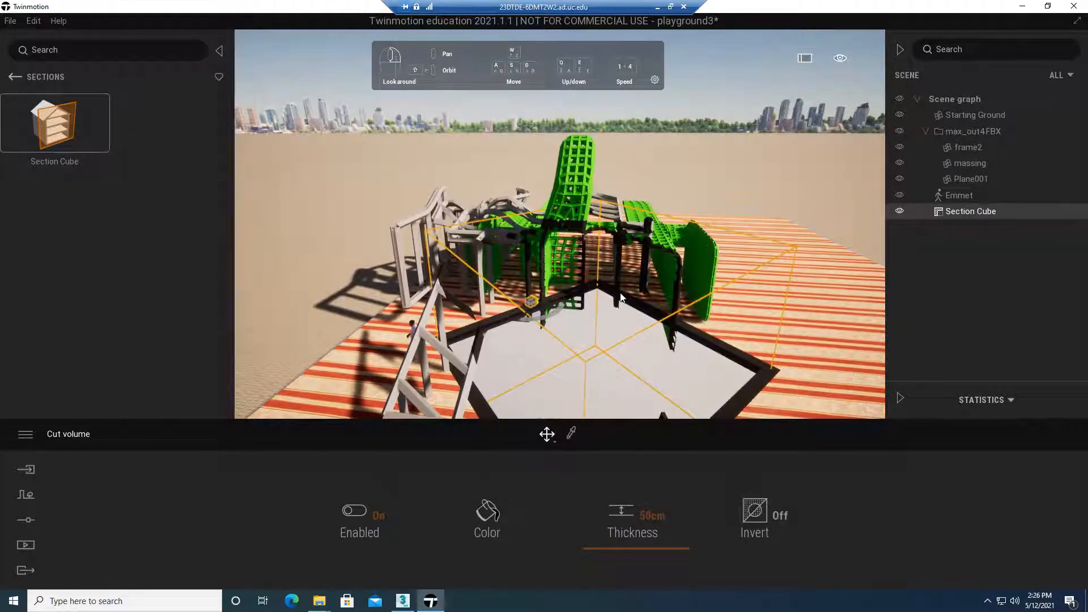
pyautogui.click(754, 513)
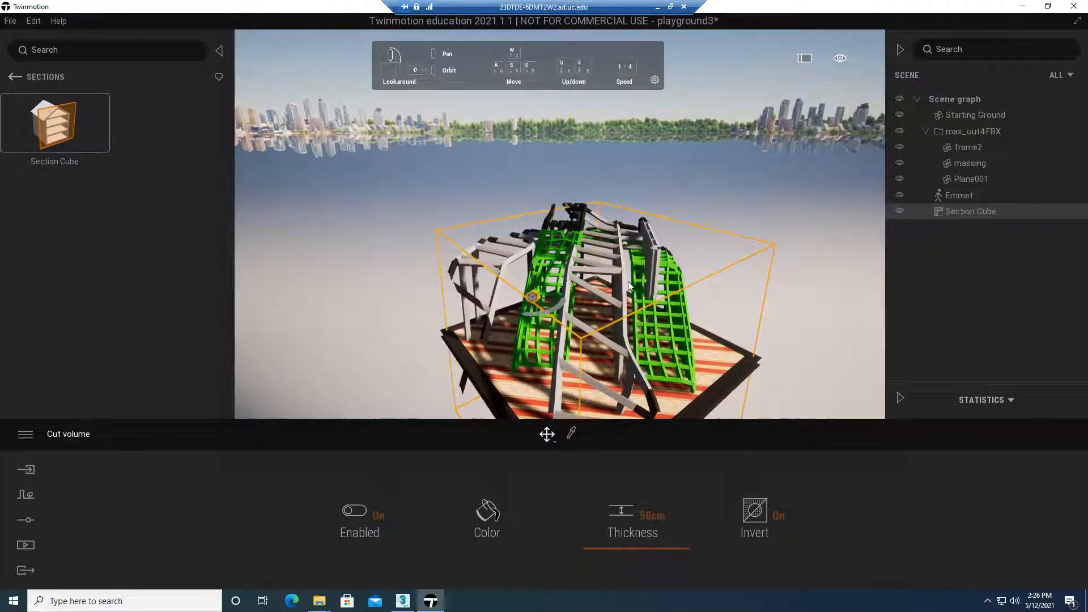
pyautogui.moveTo(553, 440)
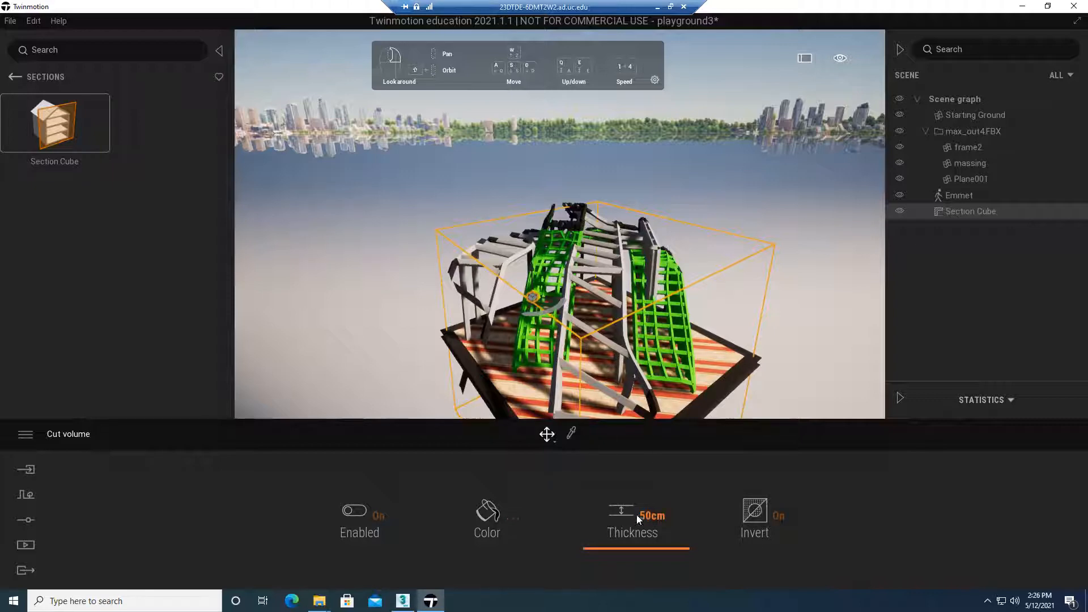
pyautogui.moveTo(637, 515); pyautogui.dragTo(628, 586)
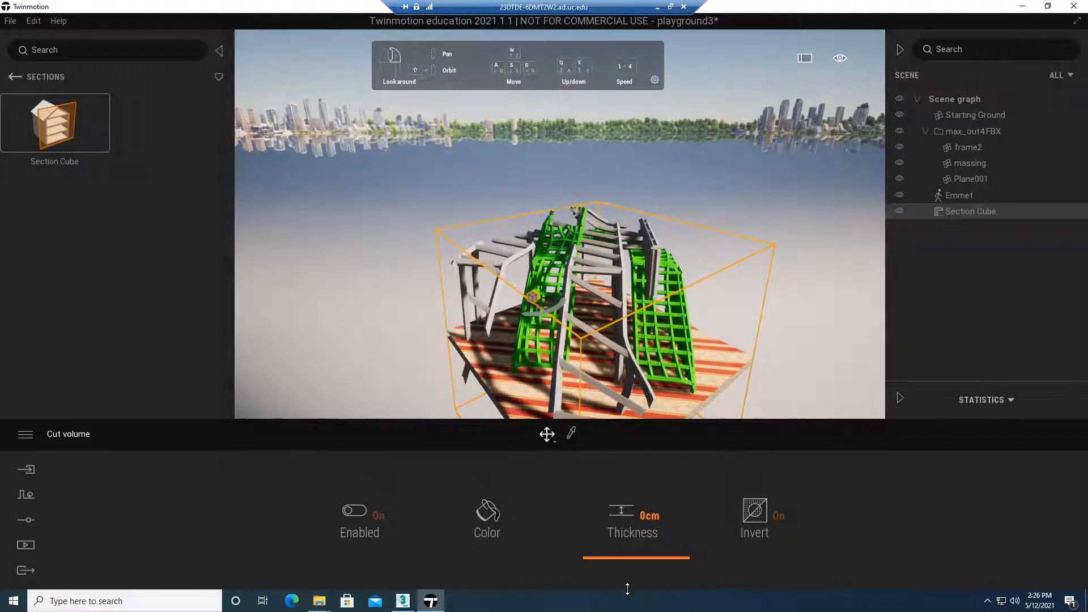
pyautogui.moveTo(772, 339); pyautogui.dragTo(766, 390, button='middle')
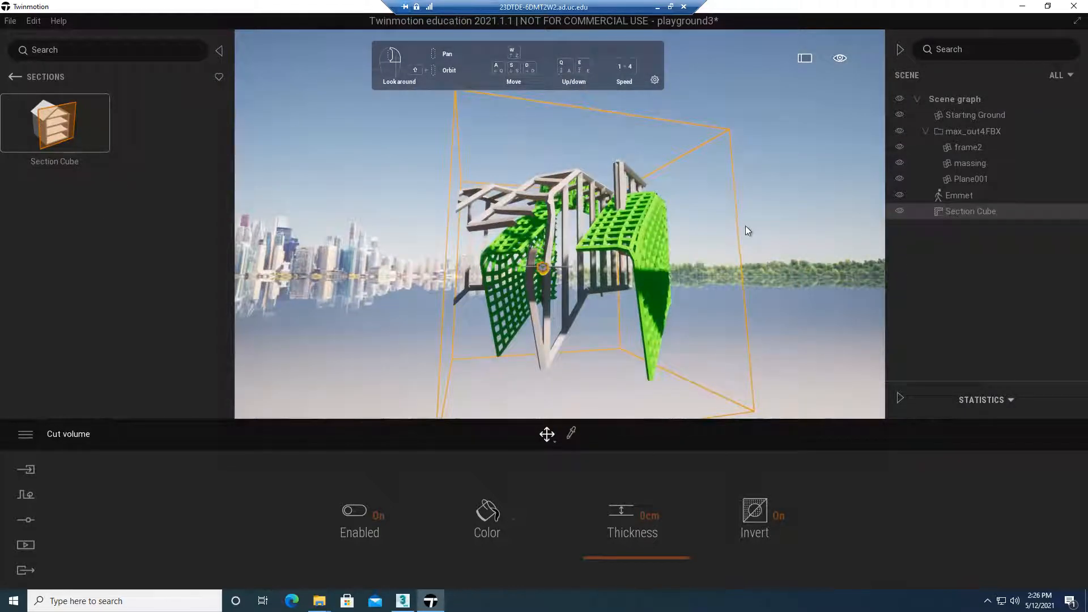
# Delete the Section Cube from the scene
pyautogui.rightClick(1011, 216)
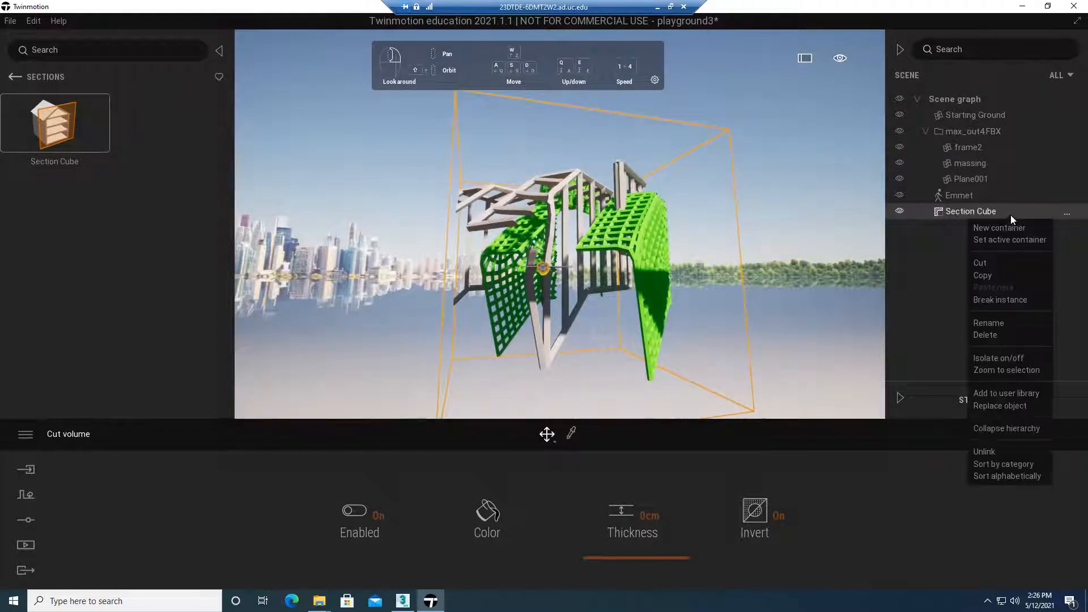
pyautogui.click(986, 335)
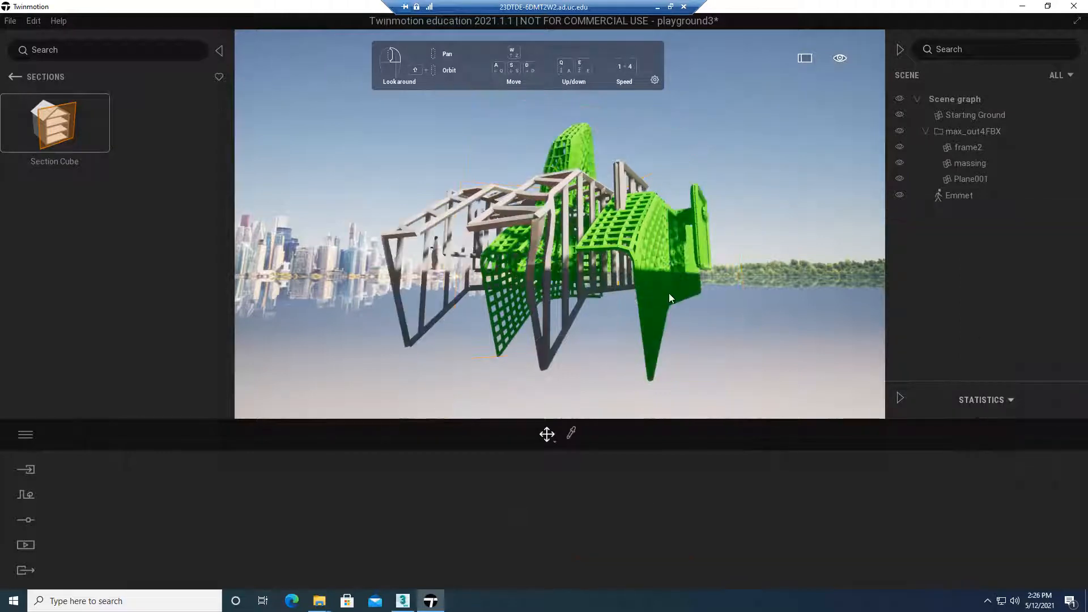
pyautogui.press('e')
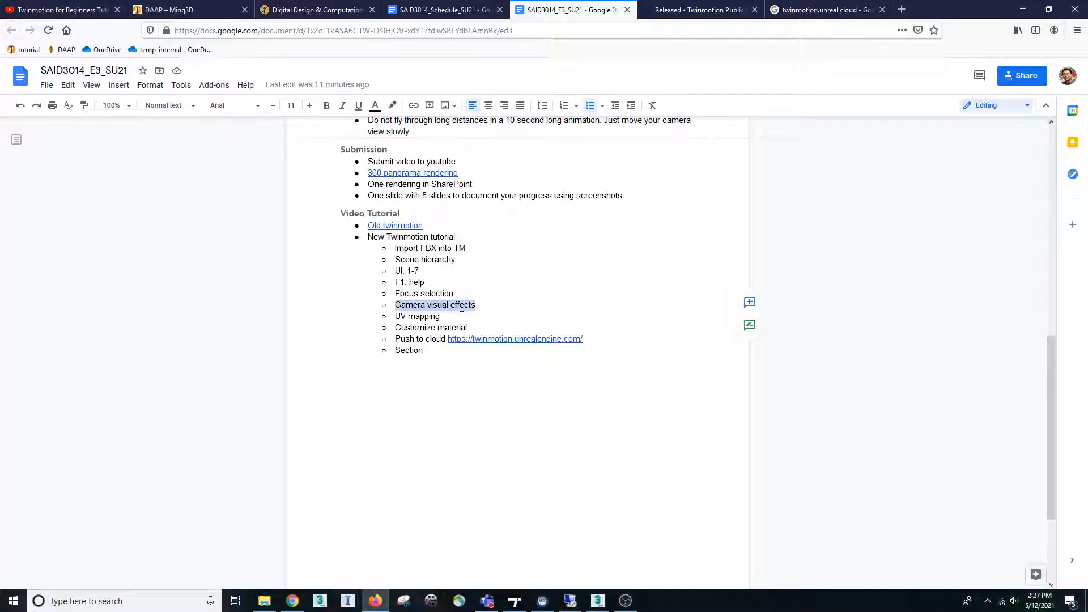
# Highlight the UV mapping topic in the outline document, switch back to Twinmotion and select the striped ground plane
pyautogui.moveTo(440, 318); pyautogui.dragTo(392, 315)
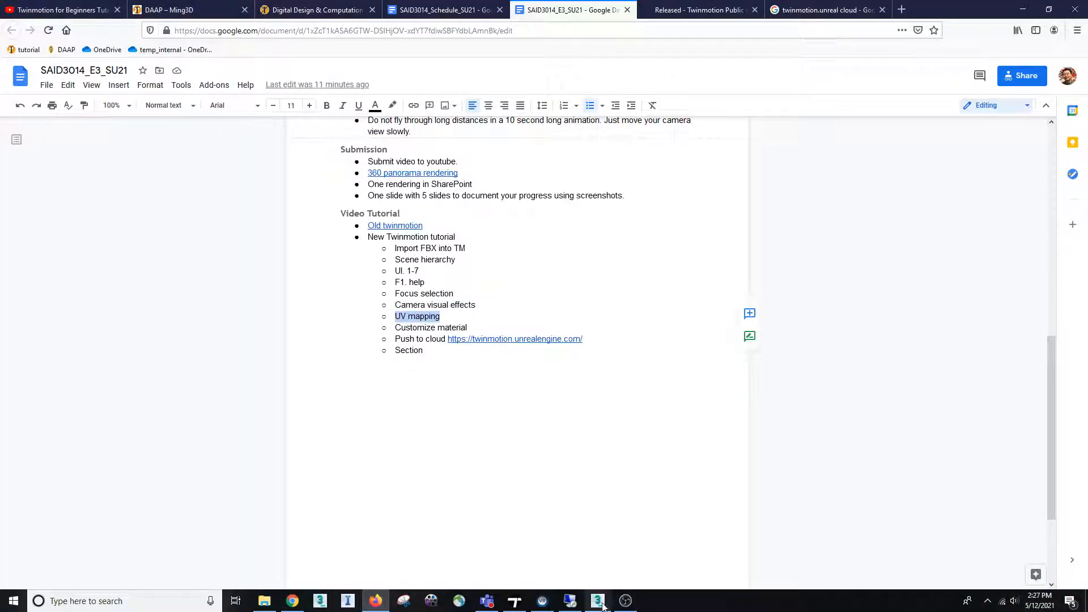
pyautogui.click(570, 600)
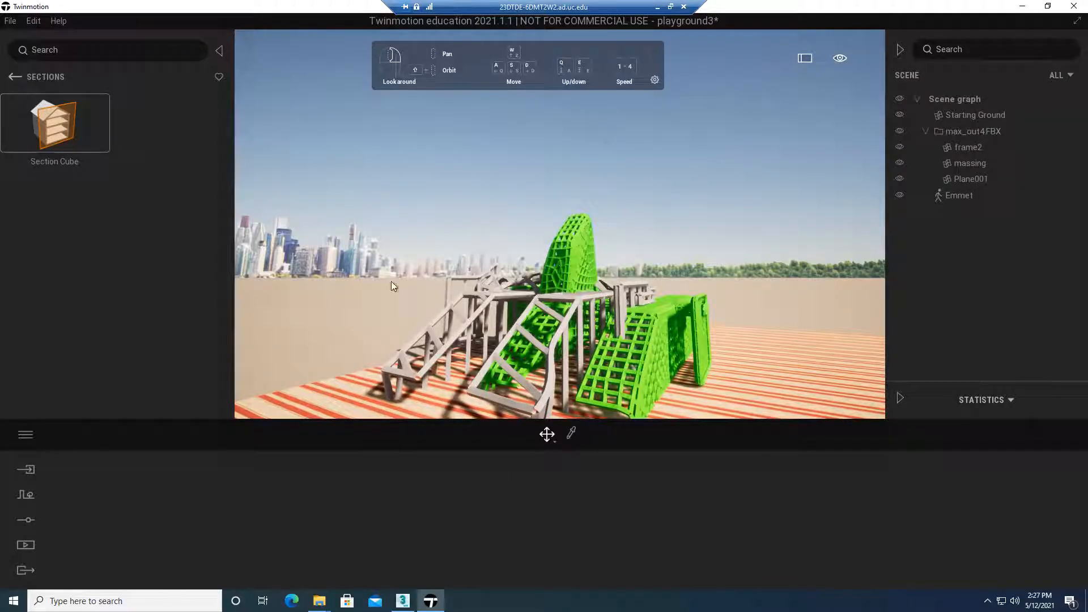
pyautogui.moveTo(450, 262); pyautogui.dragTo(412, 405, button='middle')
pyautogui.click(383, 358)
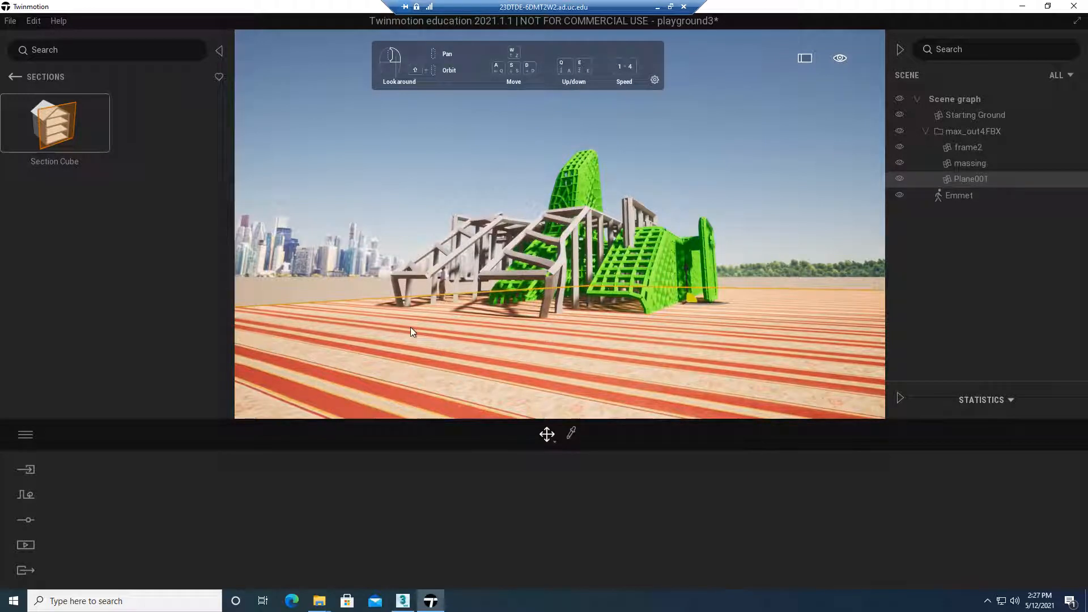
pyautogui.moveTo(431, 334); pyautogui.dragTo(437, 267, button='middle')
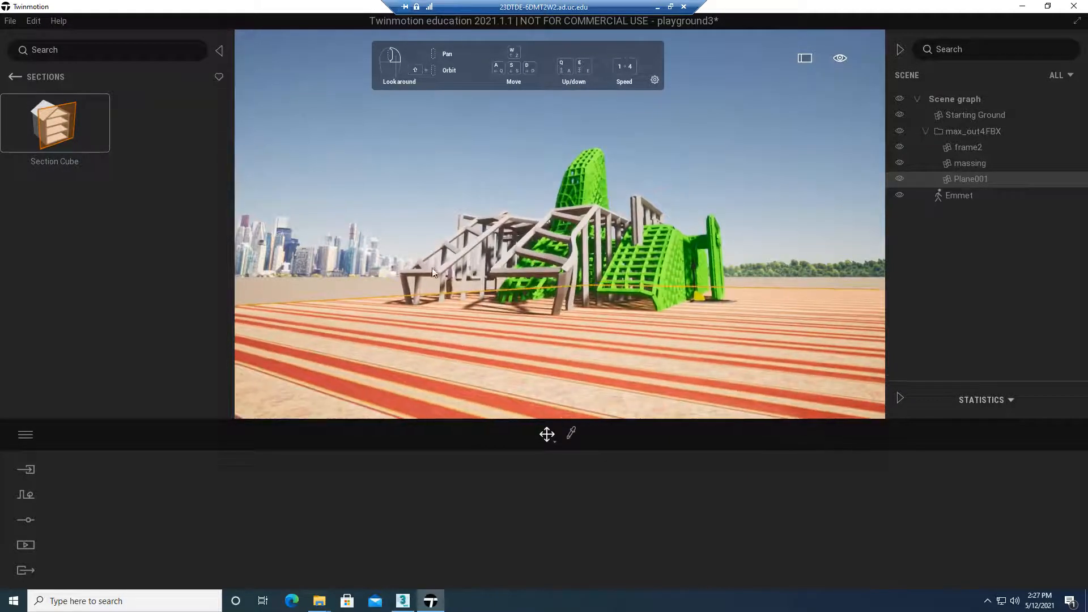
# Pick the material of the grey frame and change its color to magenta 7A087F
pyautogui.click(563, 254)
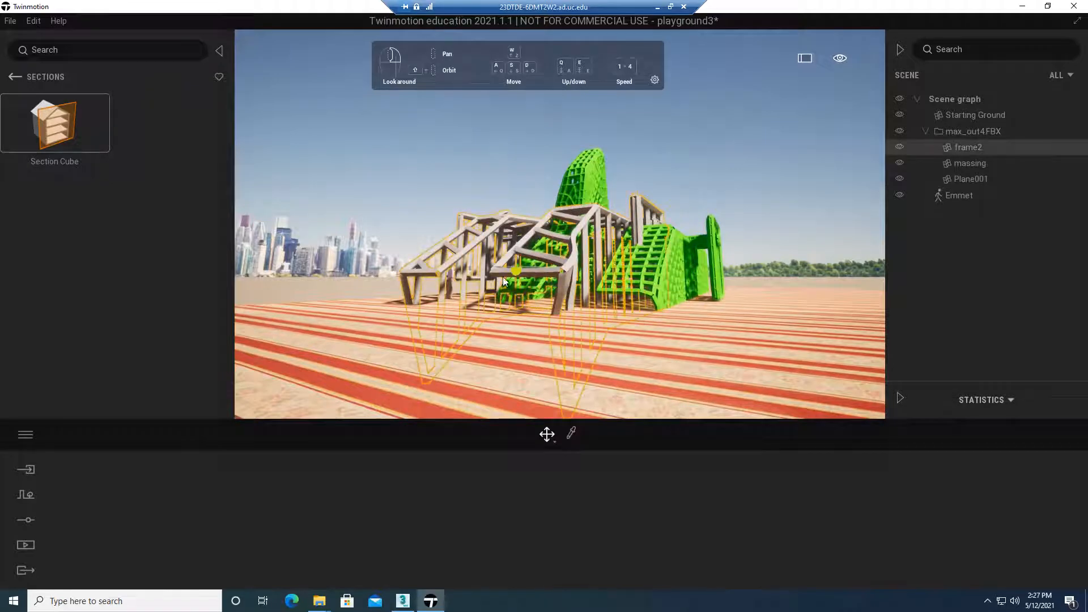
pyautogui.scroll(1, 471, 247)
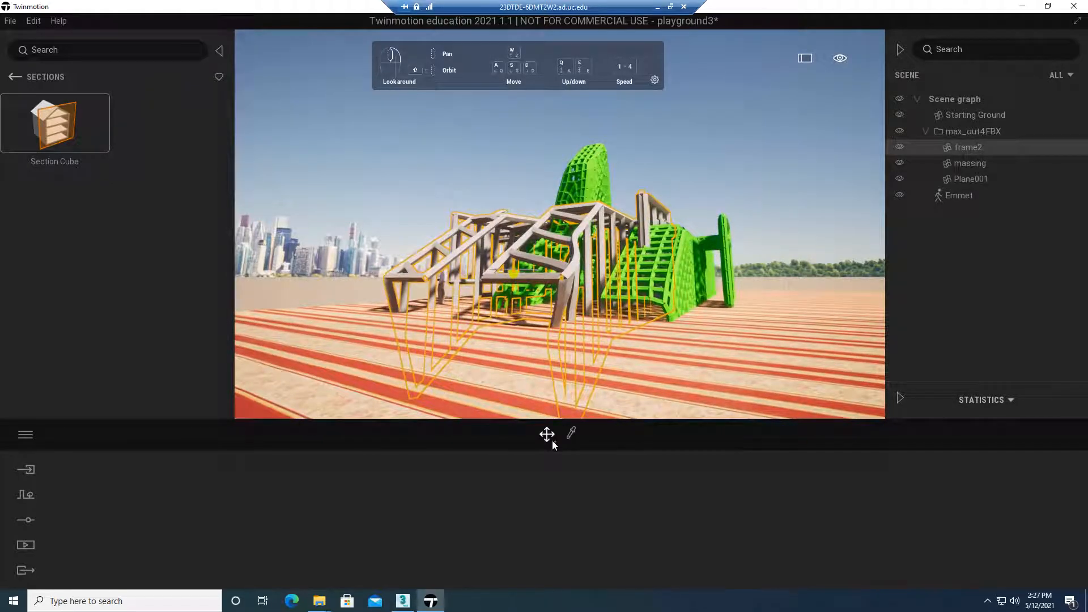
pyautogui.click(572, 434)
pyautogui.click(450, 252)
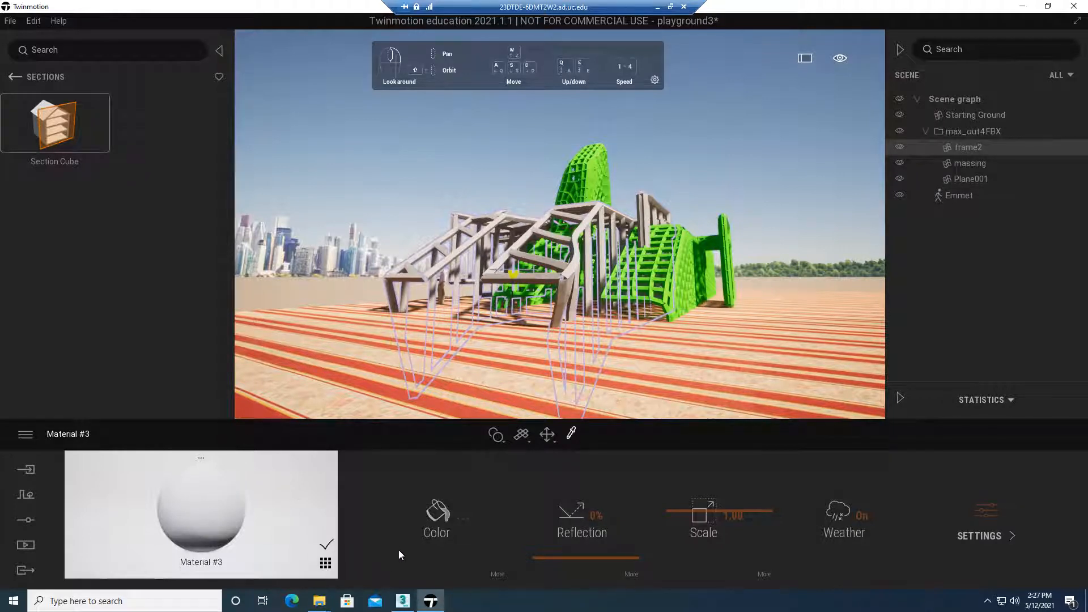
pyautogui.click(462, 519)
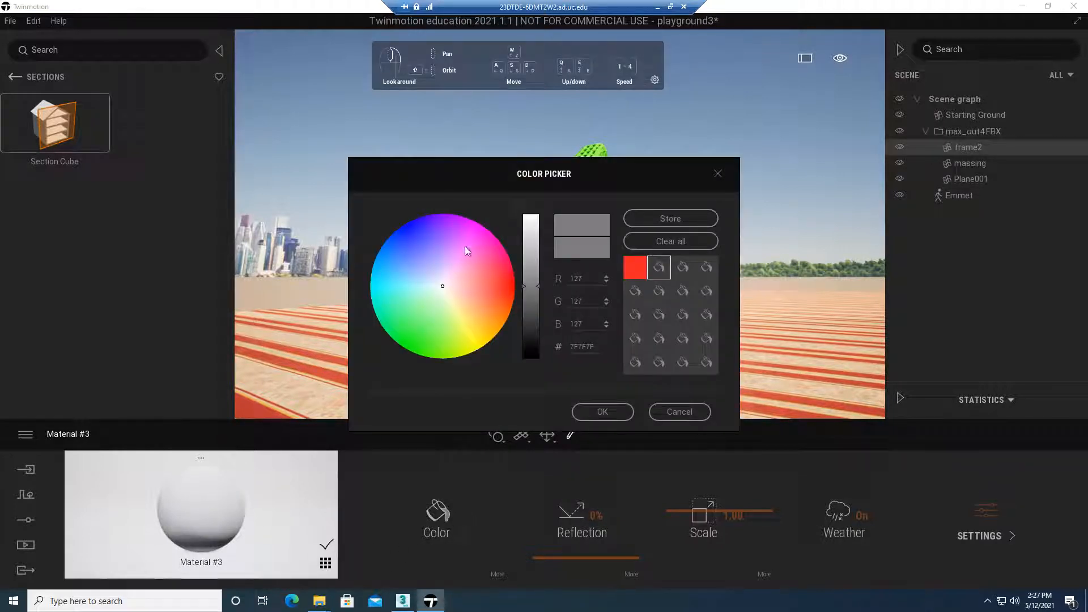
pyautogui.click(474, 226)
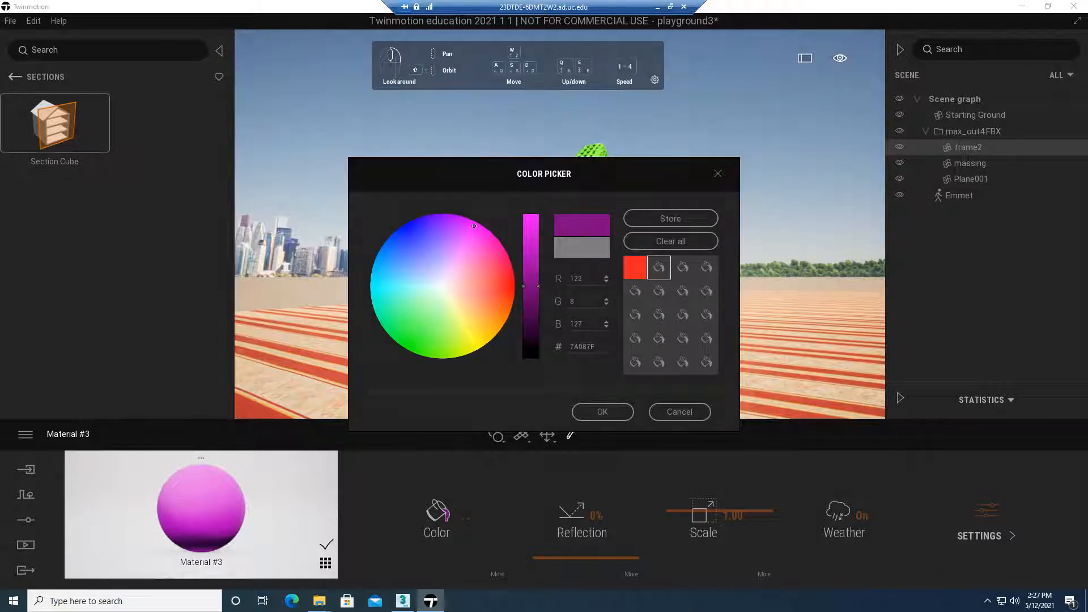
pyautogui.click(604, 412)
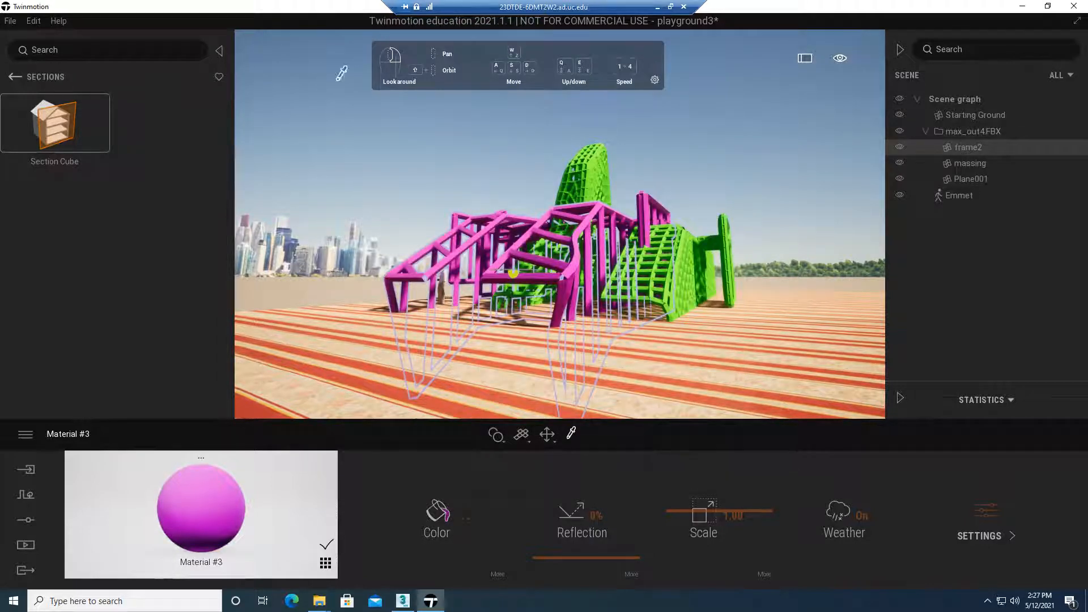
# Set the reflection of the frame's magenta material to 52%
pyautogui.click(575, 194)
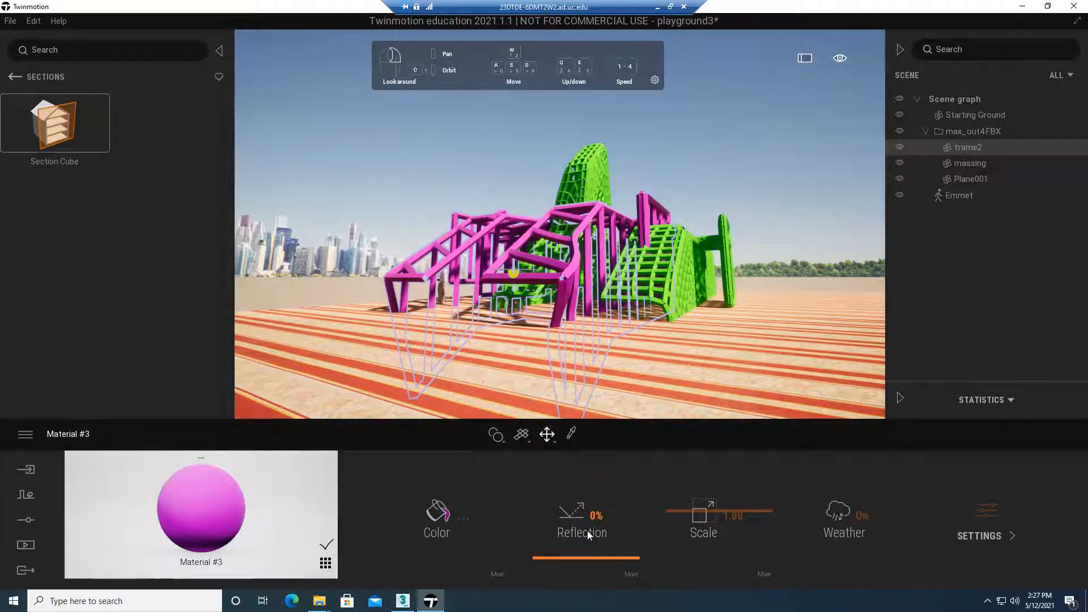
pyautogui.moveTo(580, 560); pyautogui.dragTo(587, 481)
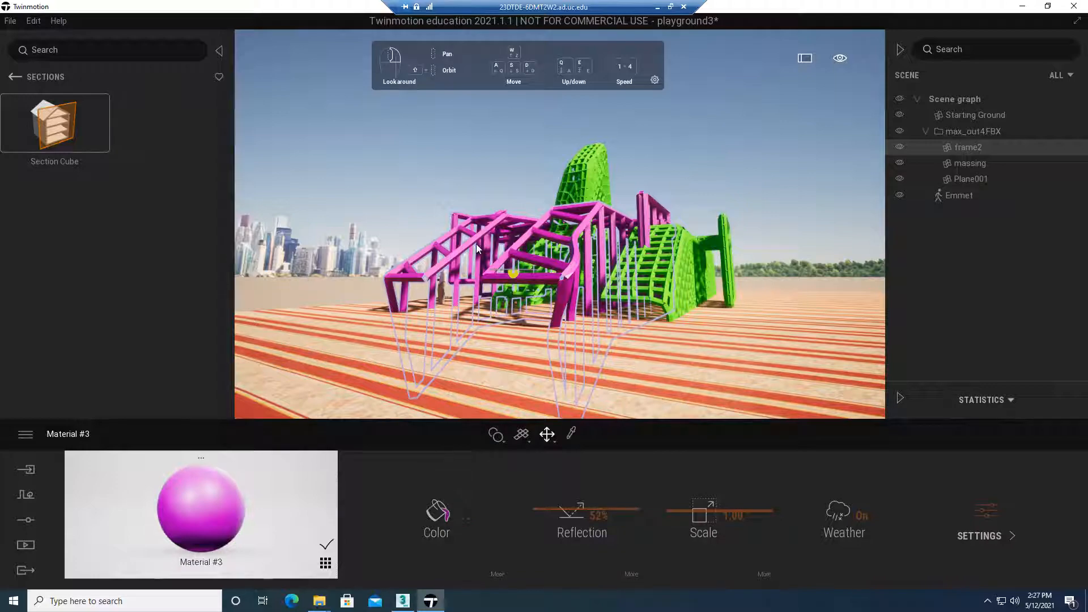
pyautogui.moveTo(431, 220); pyautogui.dragTo(419, 192, button='middle')
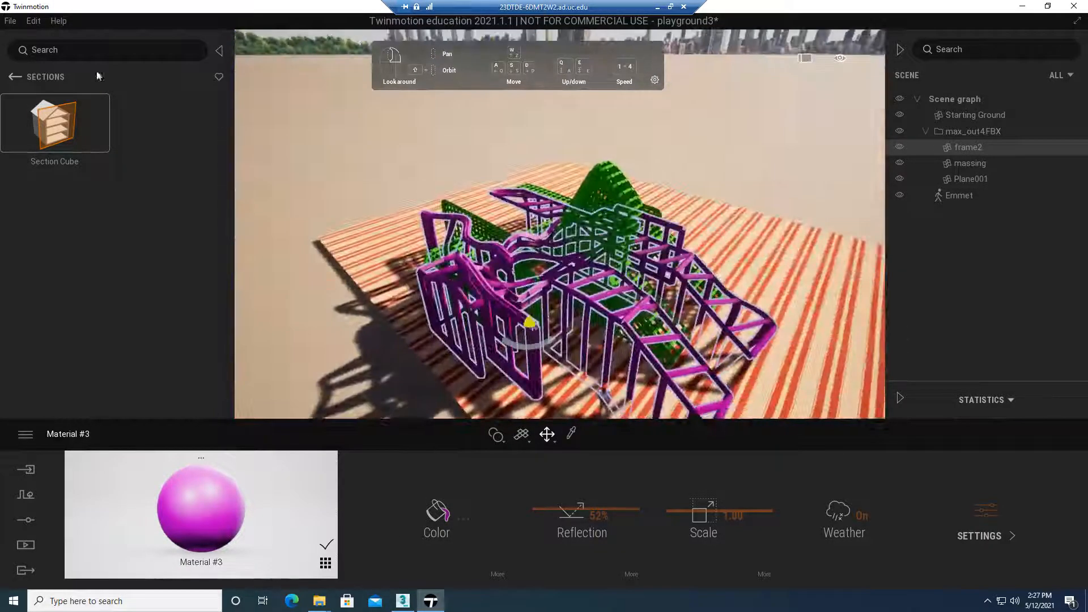
# Browse the categories of the library's Materials collection, such as glass, metal, wood and brick
pyautogui.click(14, 77)
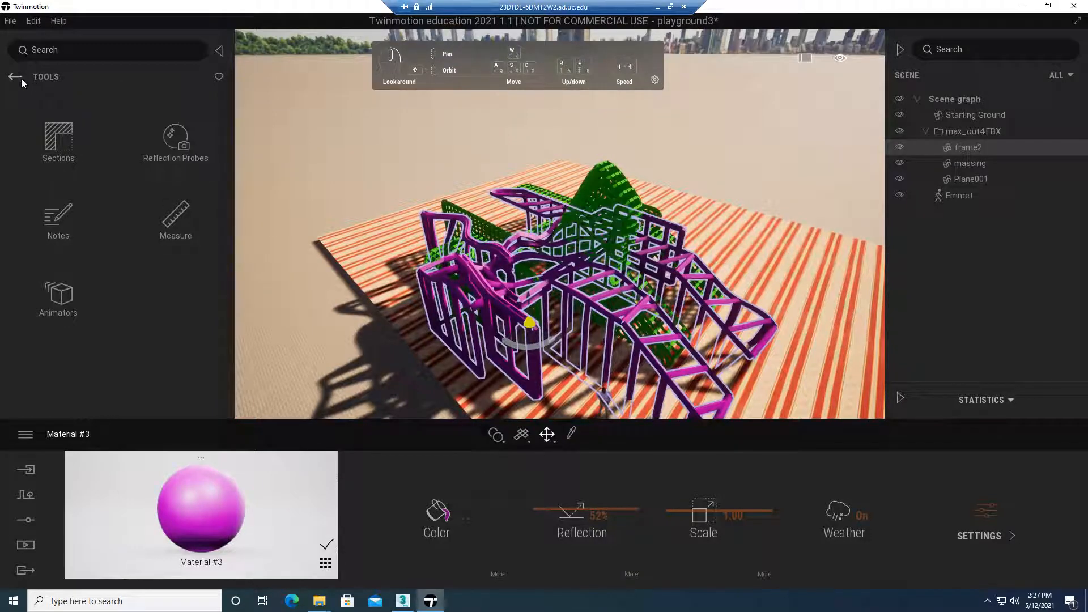
pyautogui.click(15, 78)
pyautogui.click(57, 144)
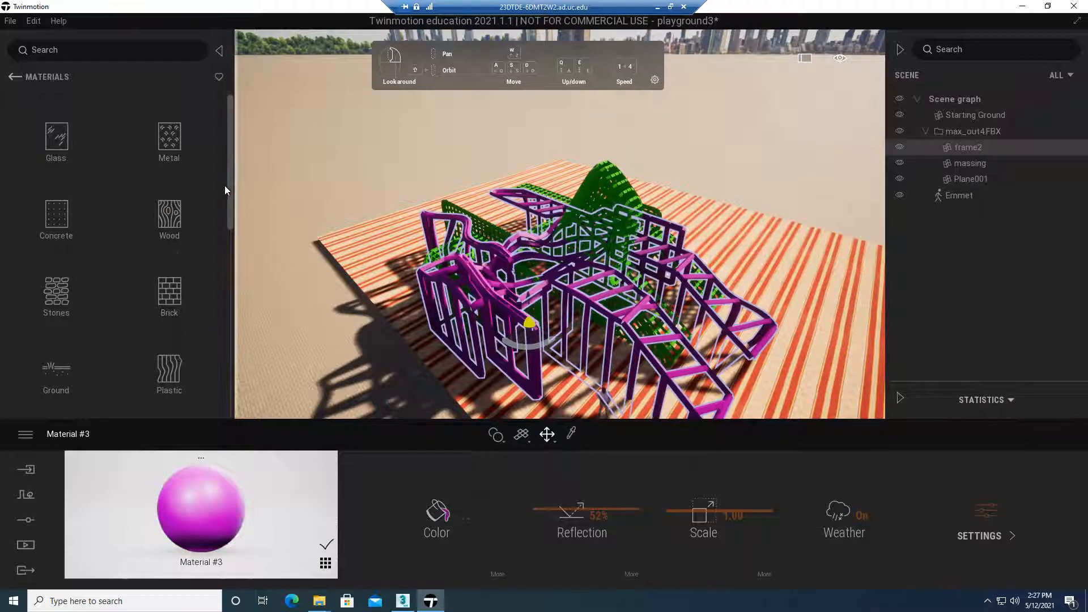
pyautogui.moveTo(231, 169); pyautogui.dragTo(229, 199)
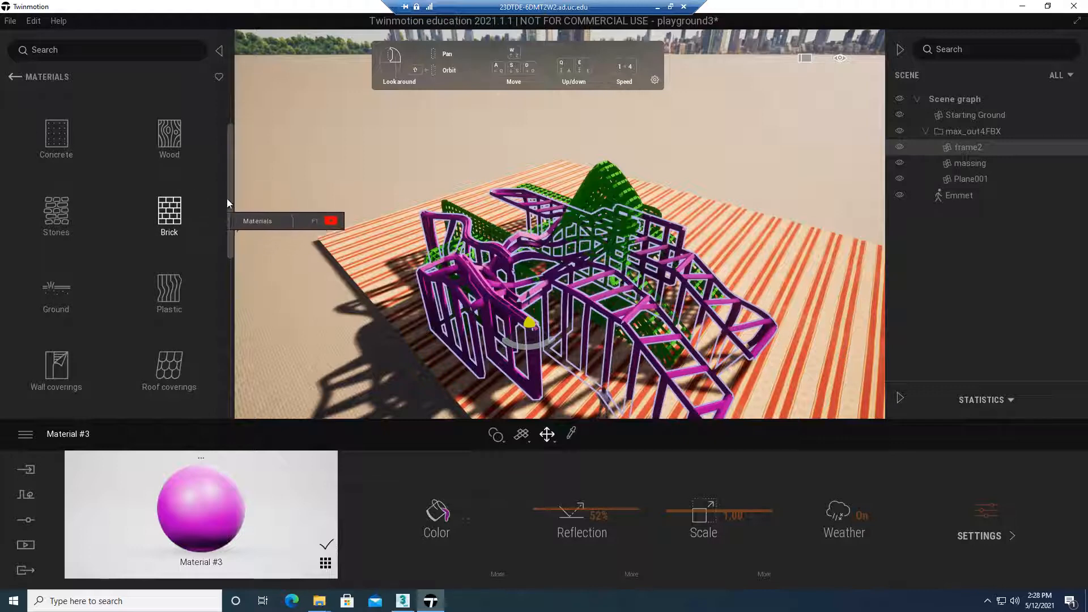
pyautogui.moveTo(226, 198); pyautogui.dragTo(231, 138)
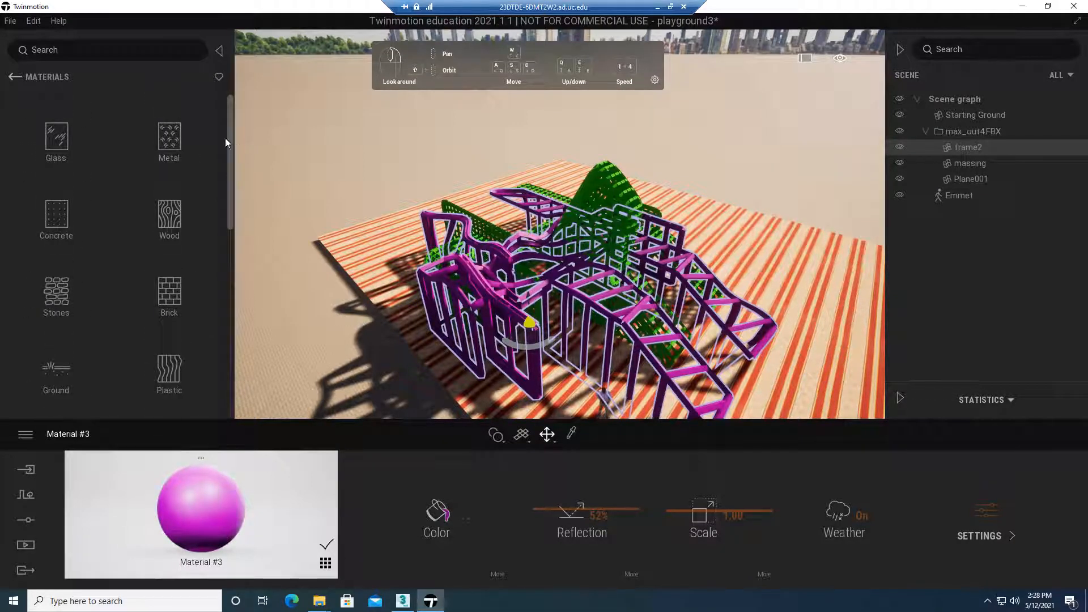
# Browse the log wood surfaces in the Quixel Megascans collection and return to the main library
pyautogui.click(18, 80)
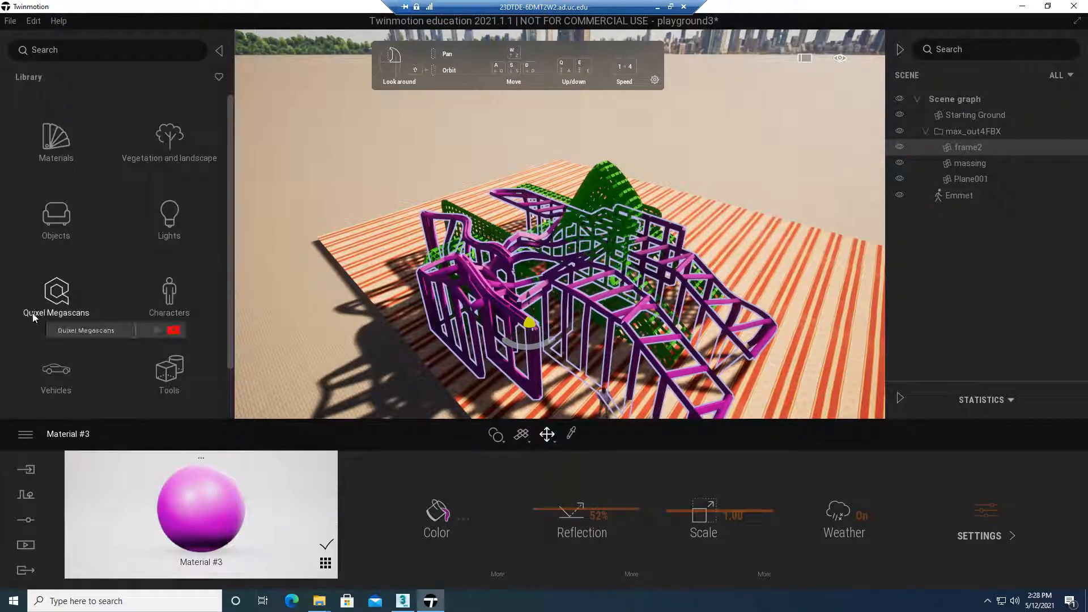
pyautogui.click(59, 299)
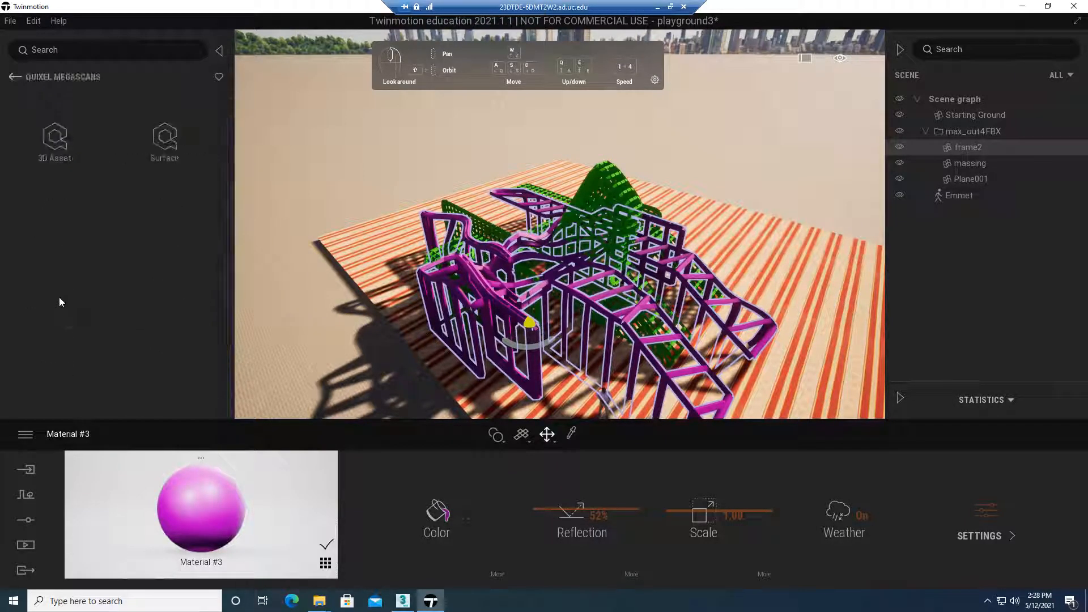
pyautogui.click(160, 144)
pyautogui.click(170, 152)
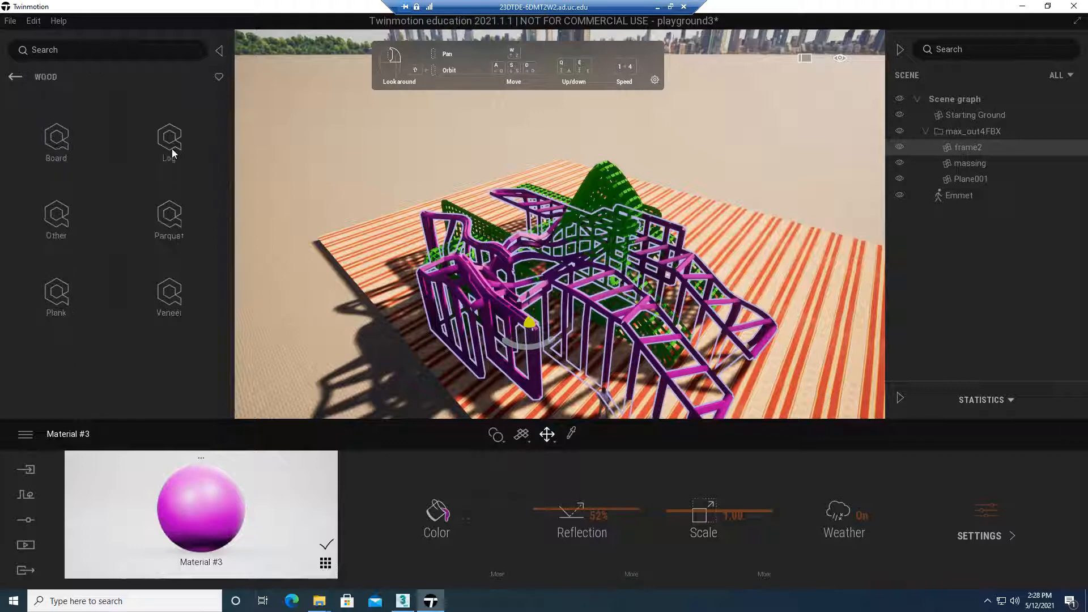
pyautogui.click(175, 144)
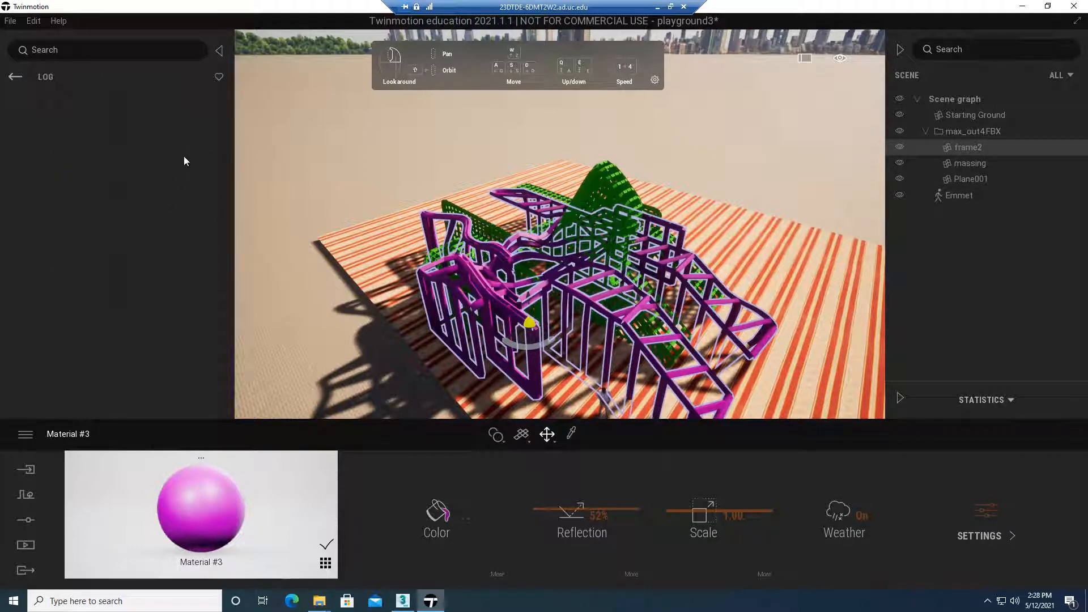
pyautogui.scroll(-1, 215, 279)
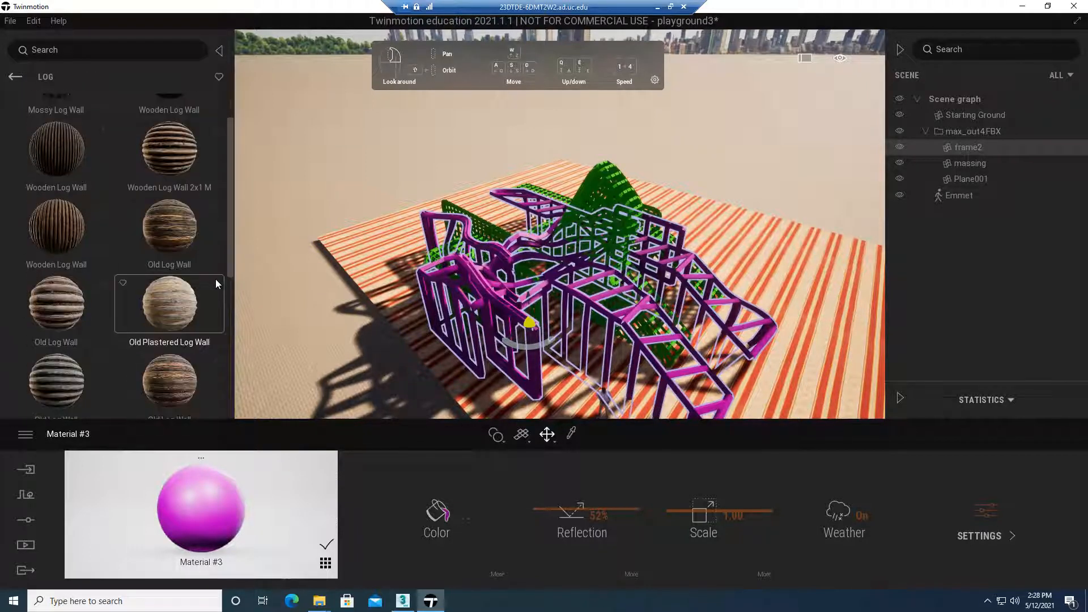
pyautogui.click(15, 76)
pyautogui.click(14, 77)
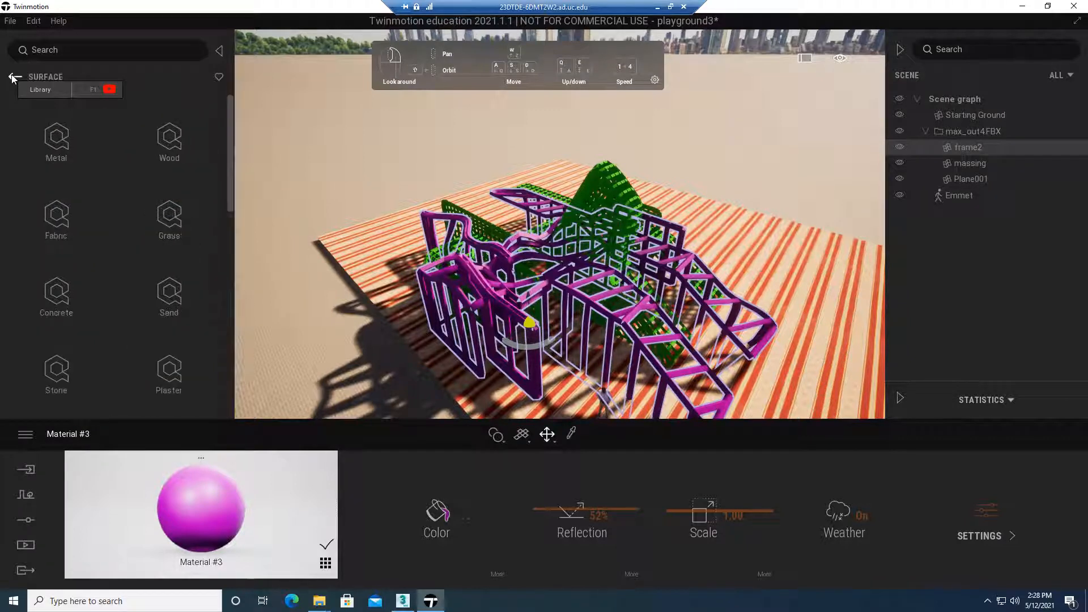
pyautogui.click(13, 77)
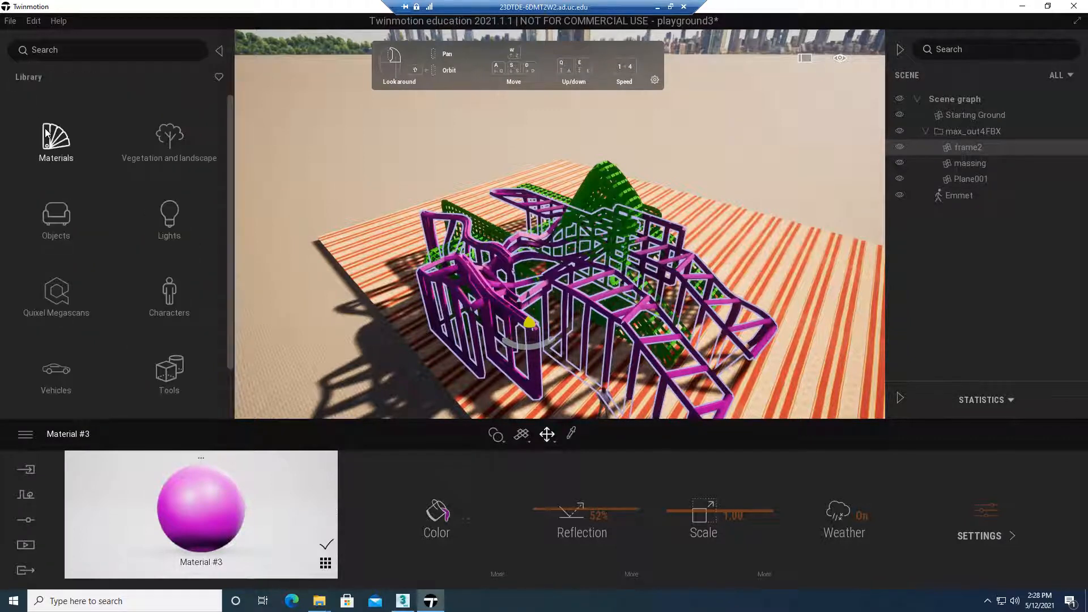
# Apply the Clean brick 01 material from the library's Brick category to the striped ground plane and look at the UV mapping options
pyautogui.click(50, 134)
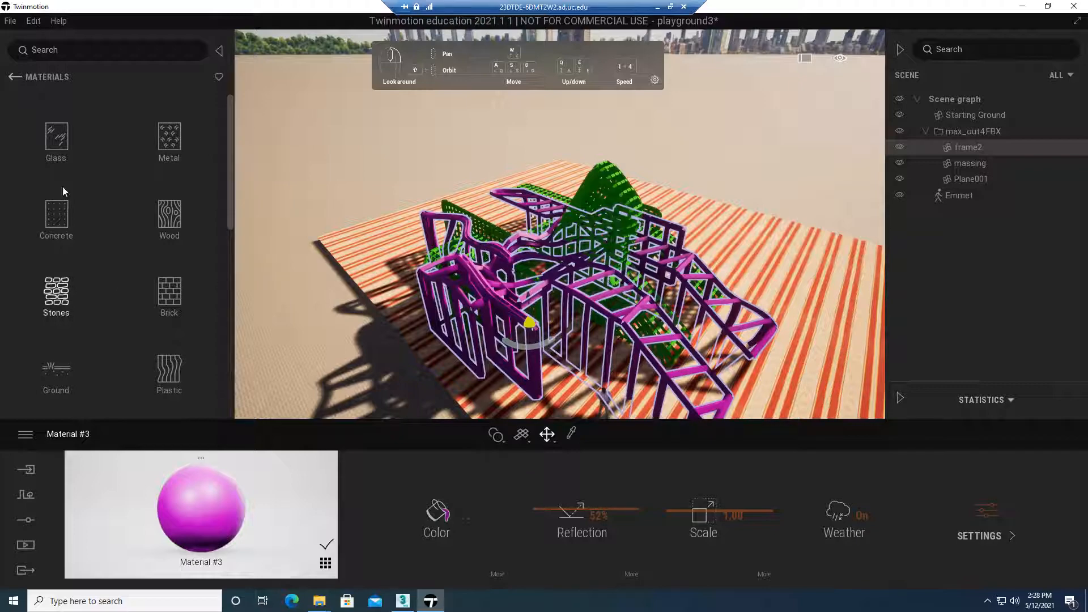
pyautogui.moveTo(686, 224); pyautogui.dragTo(797, 283, button='middle')
pyautogui.moveTo(555, 240); pyautogui.dragTo(524, 246, button='middle')
pyautogui.click(567, 257)
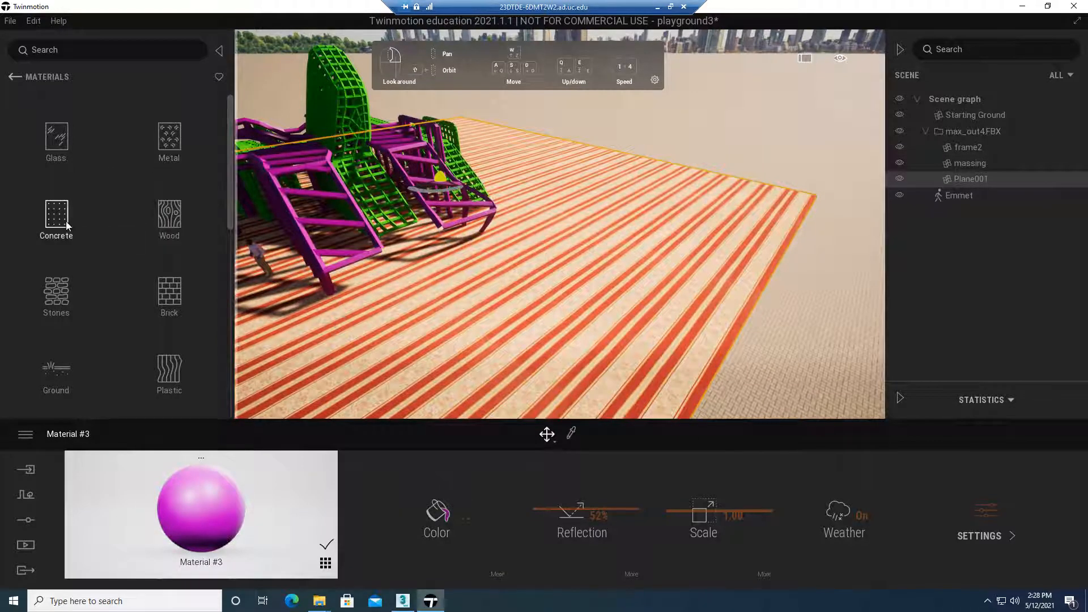
pyautogui.click(176, 297)
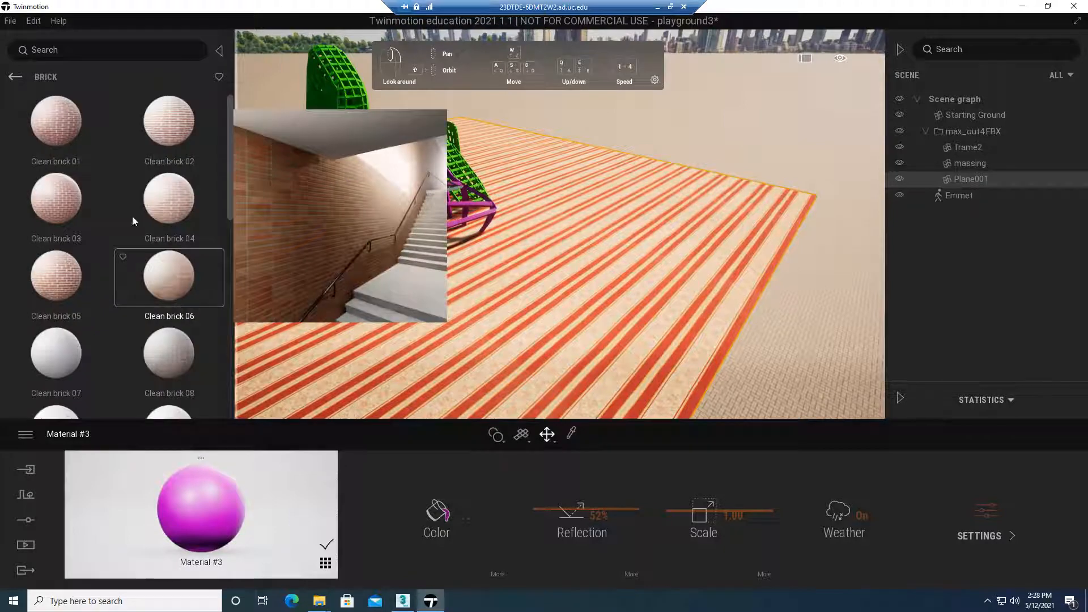
pyautogui.moveTo(66, 115)
pyautogui.moveTo(66, 115); pyautogui.dragTo(607, 270)
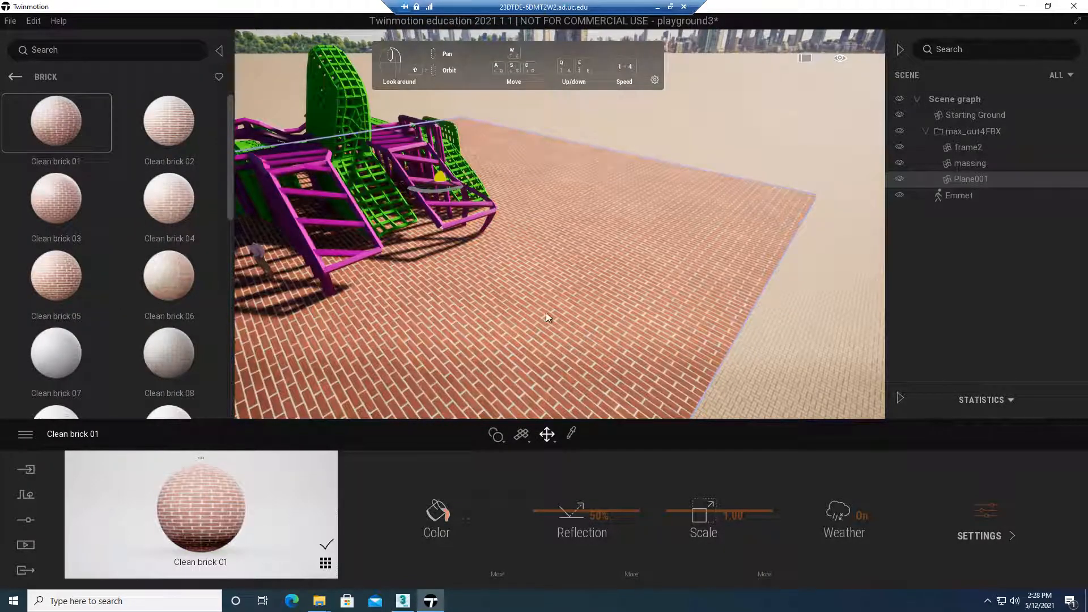
pyautogui.moveTo(267, 290); pyautogui.dragTo(342, 274, button='middle')
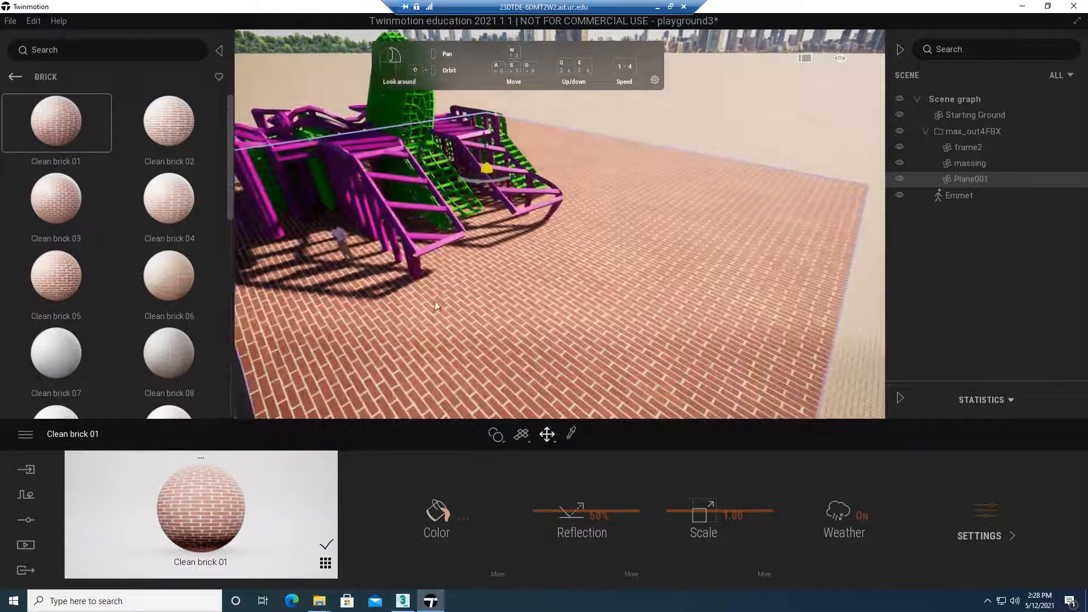
pyautogui.click(527, 440)
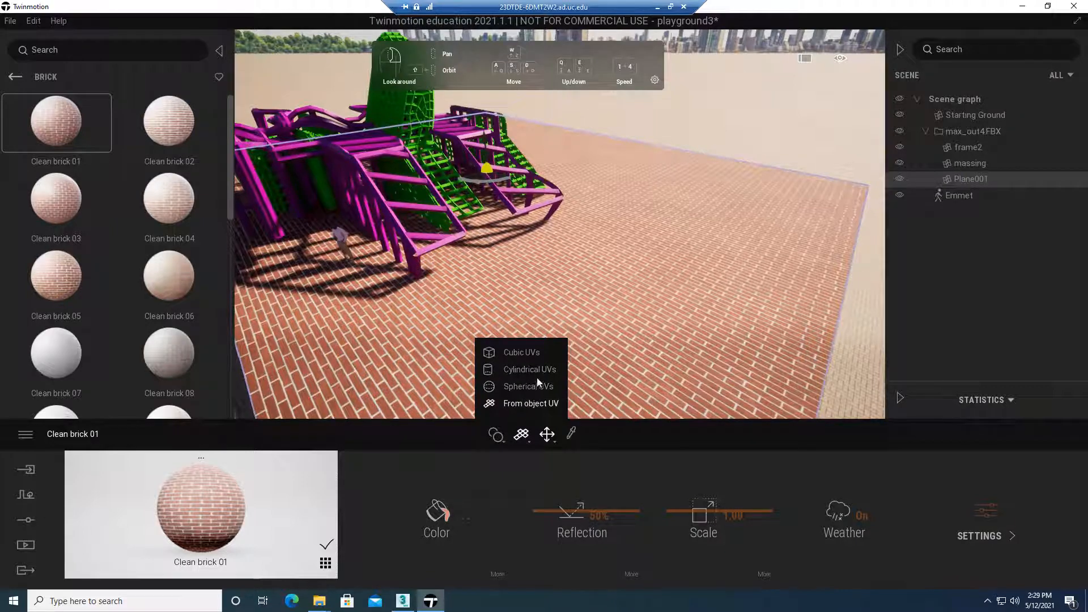
# Apply the Clean brick 01 material to the magenta frame and inspect the brick pattern on its posts and beams
pyautogui.moveTo(377, 308); pyautogui.dragTo(454, 303, button='middle')
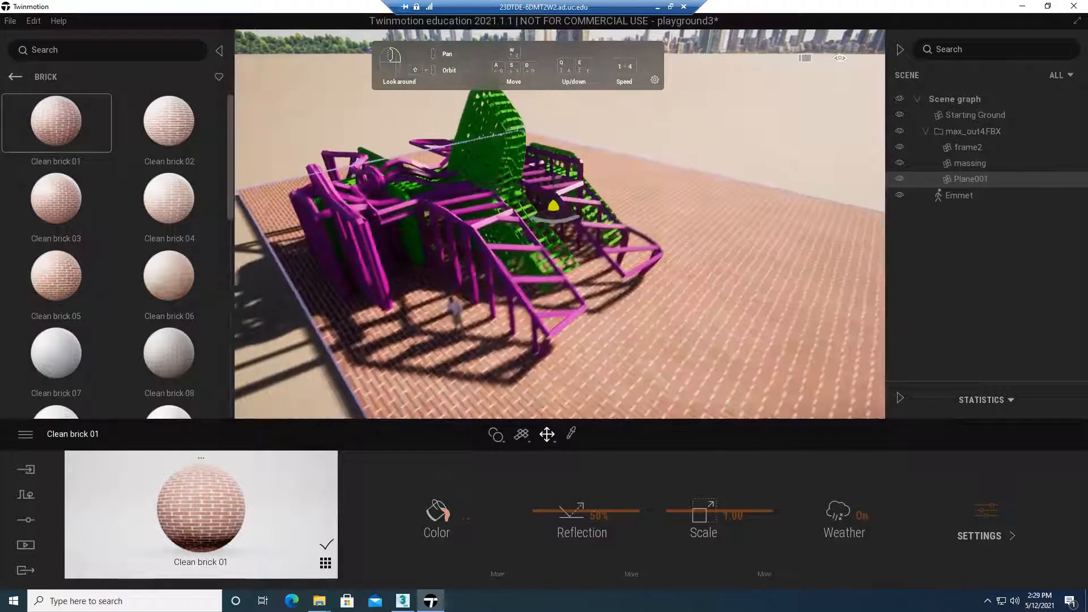
pyautogui.scroll(2, 468, 303)
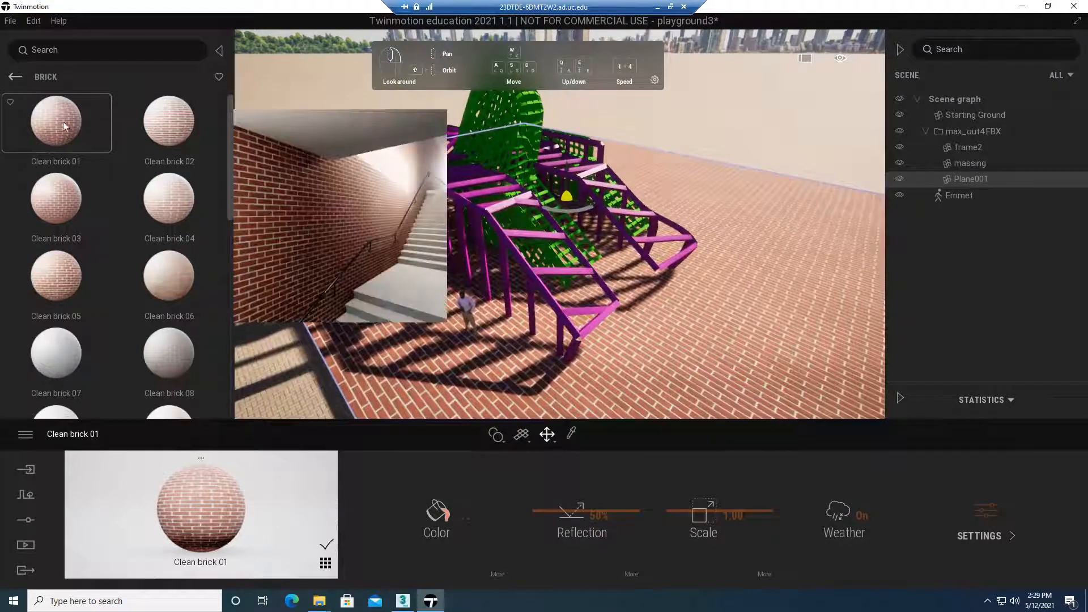
pyautogui.moveTo(93, 134); pyautogui.dragTo(483, 215)
pyautogui.scroll(5, 466, 218)
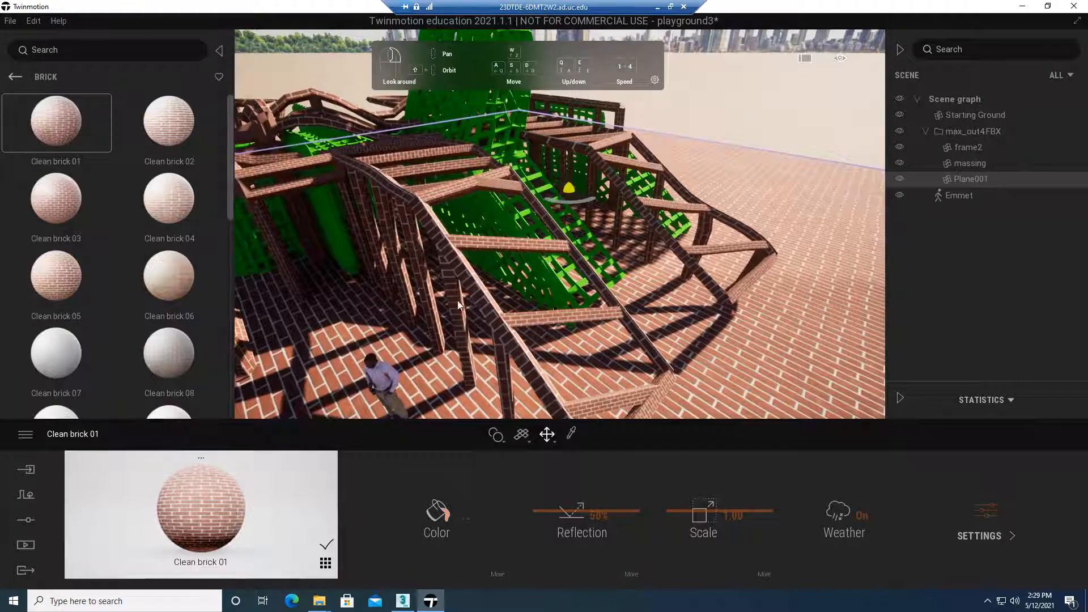
pyautogui.moveTo(567, 346); pyautogui.dragTo(579, 253, button='middle')
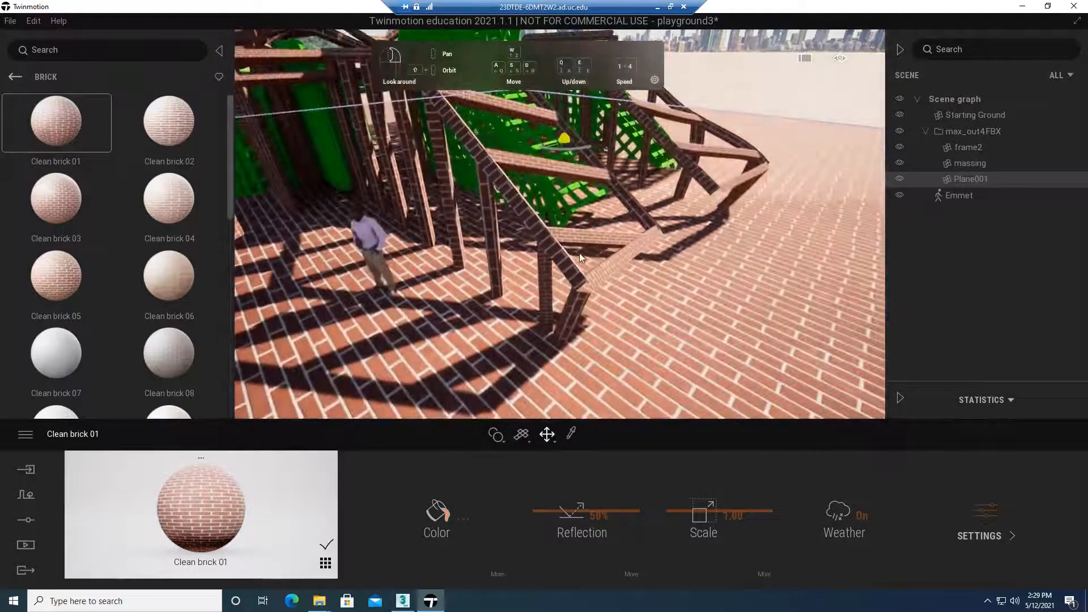
pyautogui.scroll(4, 565, 260)
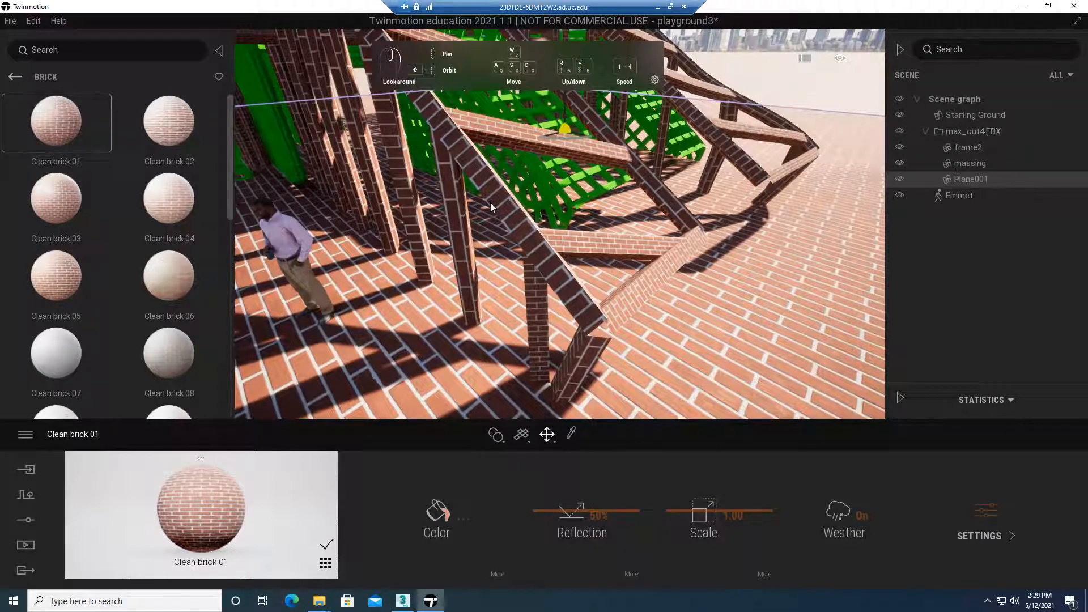
# Set the frame's UV mapping to Cubic UVs and apply Clean brick 01 to it again
pyautogui.click(545, 262)
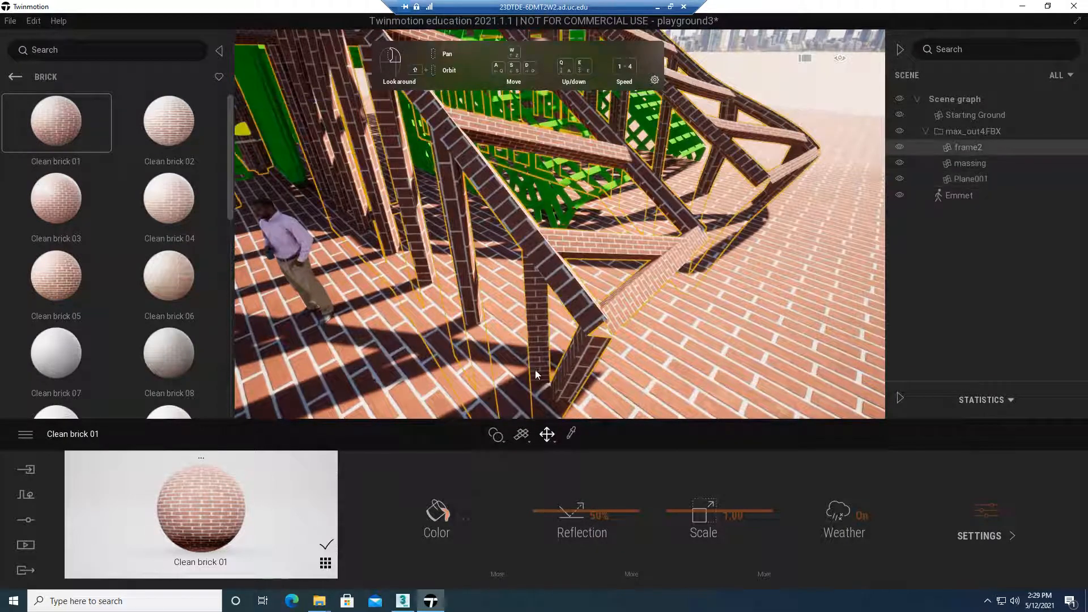
pyautogui.click(527, 442)
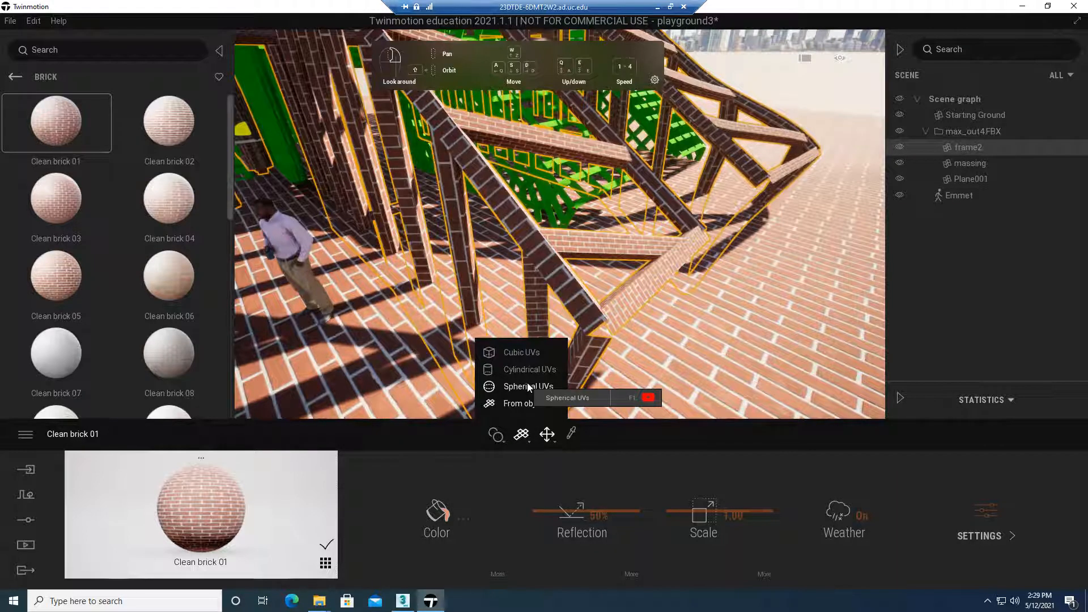
pyautogui.click(512, 353)
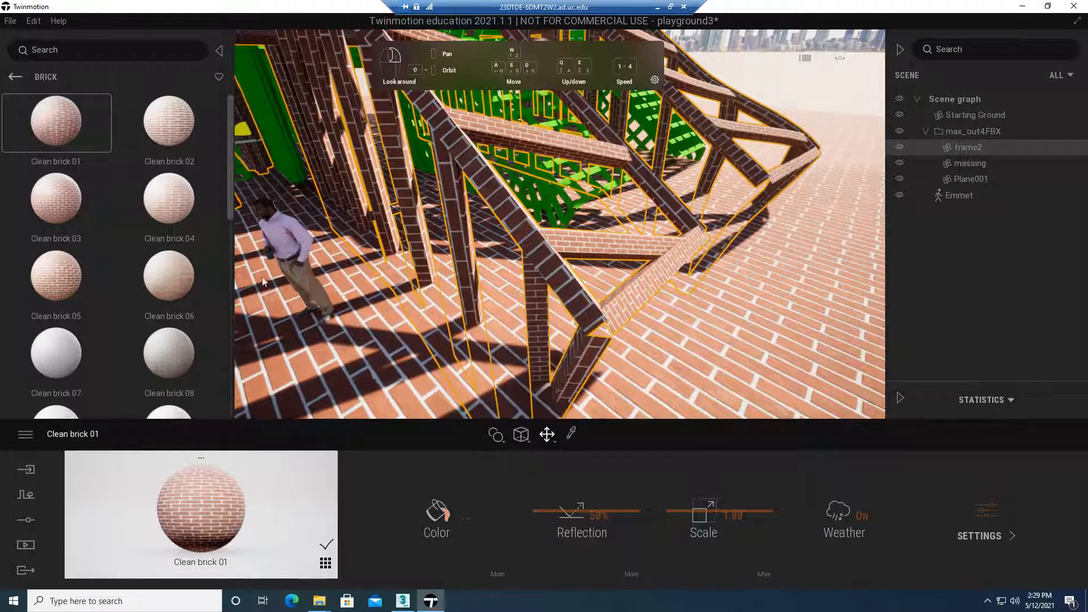
pyautogui.moveTo(56, 123); pyautogui.dragTo(524, 247)
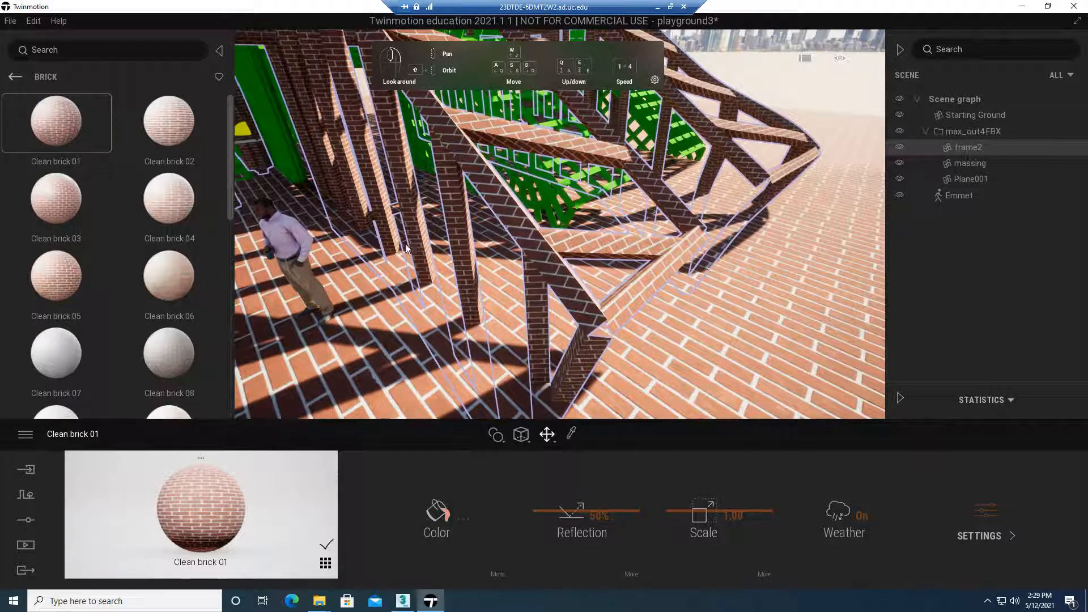
pyautogui.moveTo(428, 247); pyautogui.dragTo(618, 76, button='middle')
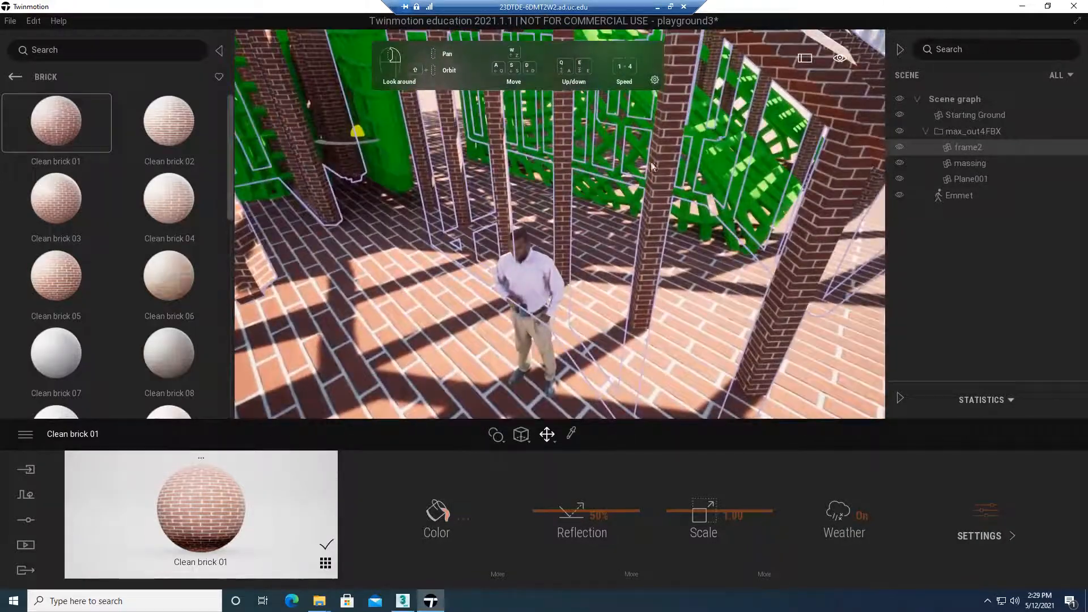
# Switch the frame's brick mapping to Spherical UVs and examine the pattern around the structure
pyautogui.click(527, 441)
pyautogui.click(533, 387)
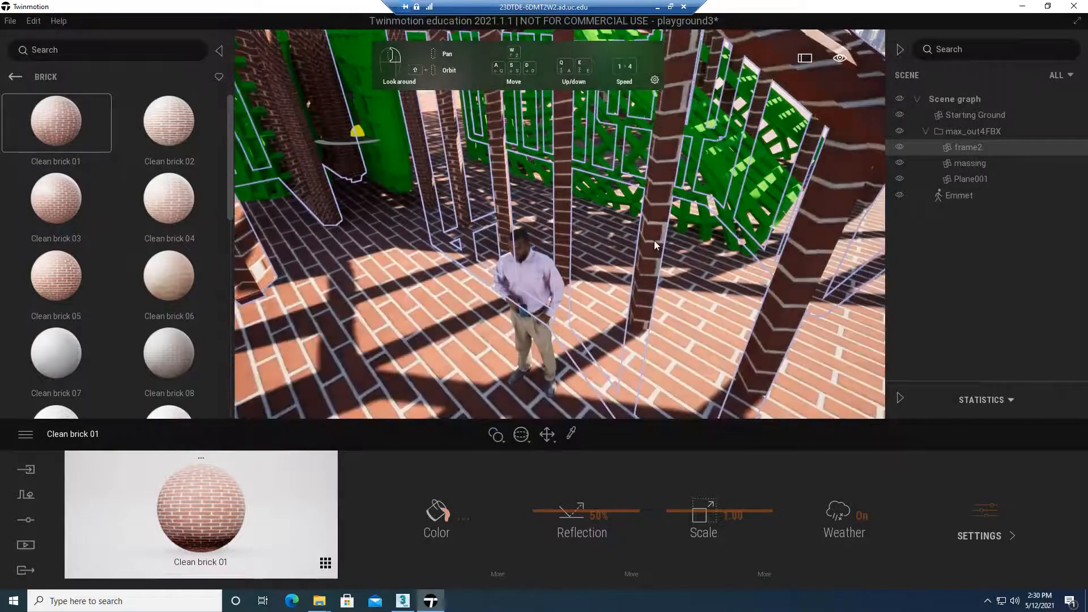
pyautogui.scroll(-3, 718, 256)
pyautogui.scroll(-3, 818, 190)
pyautogui.moveTo(818, 190); pyautogui.dragTo(790, 222, button='middle')
pyautogui.scroll(-2, 791, 223)
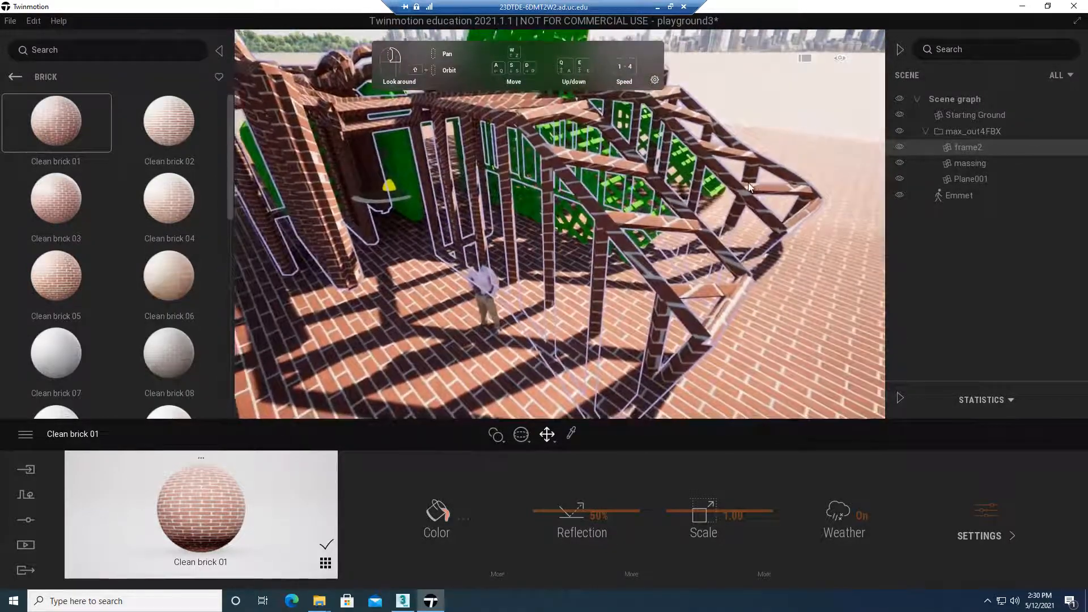
pyautogui.moveTo(748, 183); pyautogui.dragTo(630, 154, button='middle')
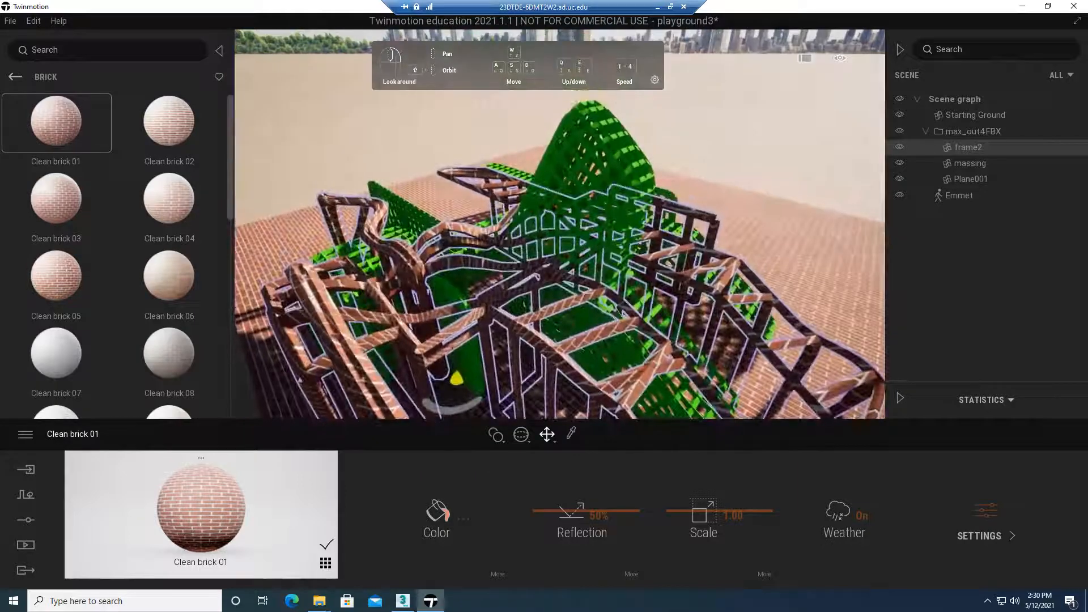
pyautogui.scroll(5, 648, 293)
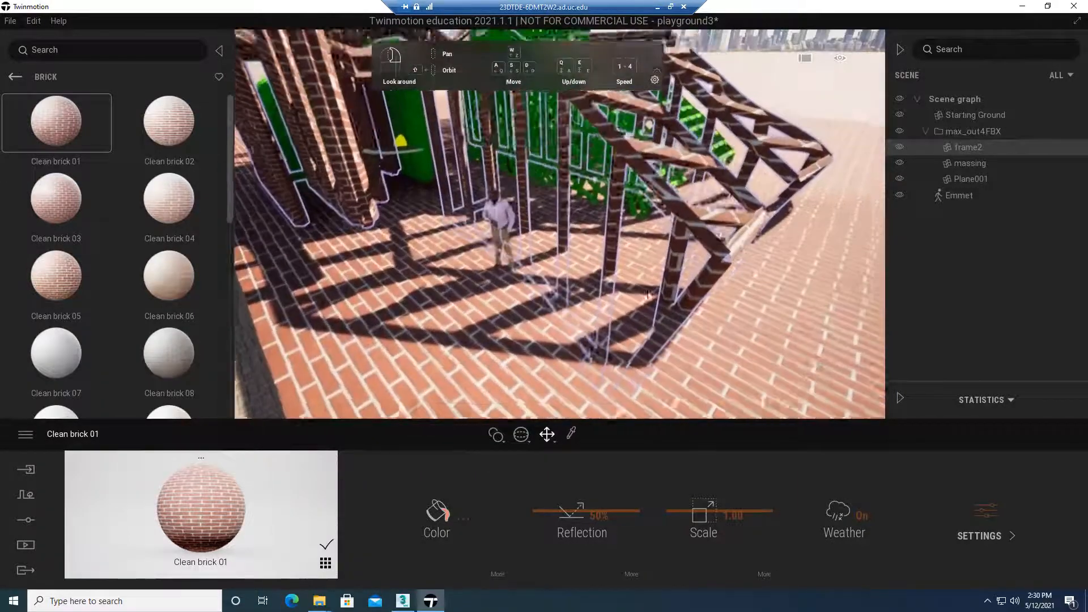
pyautogui.click(527, 440)
pyautogui.click(525, 389)
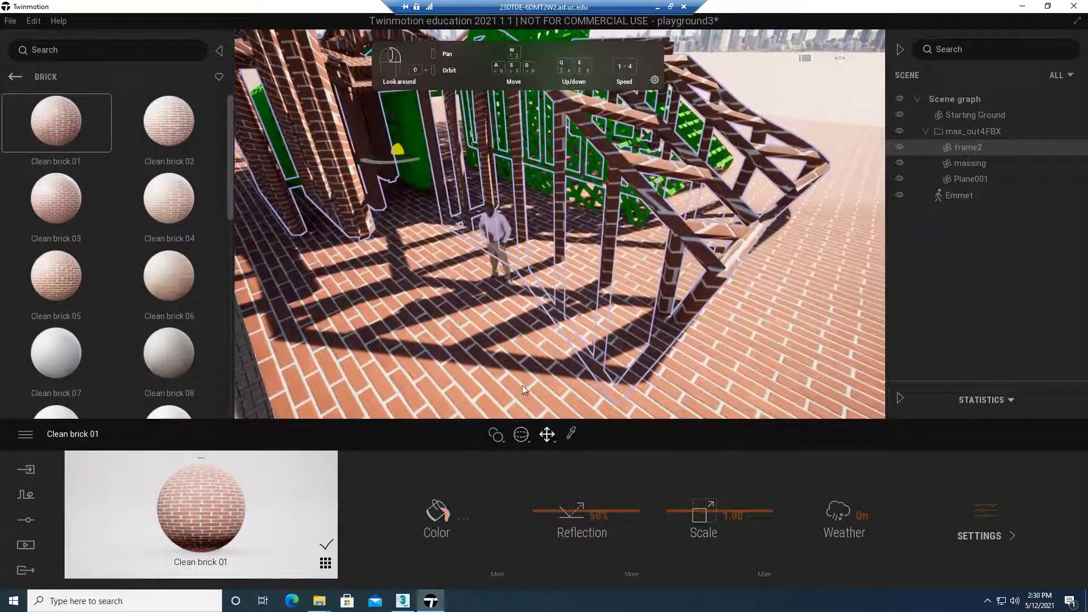
# Return the frame to Cubic UVs and replace its red brick with the Clean brick 07 material
pyautogui.click(525, 435)
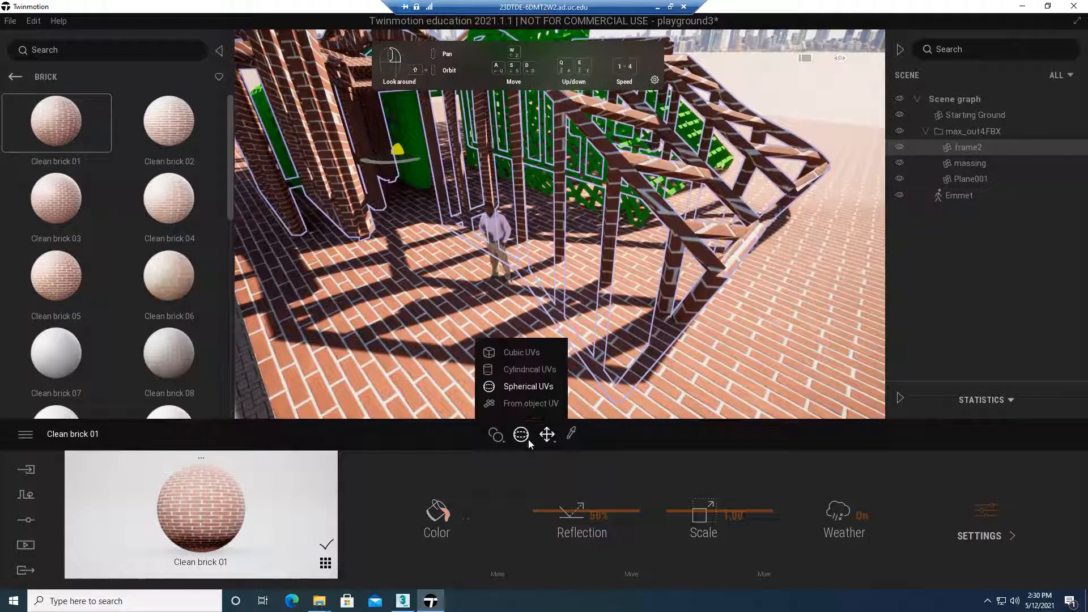
pyautogui.click(530, 355)
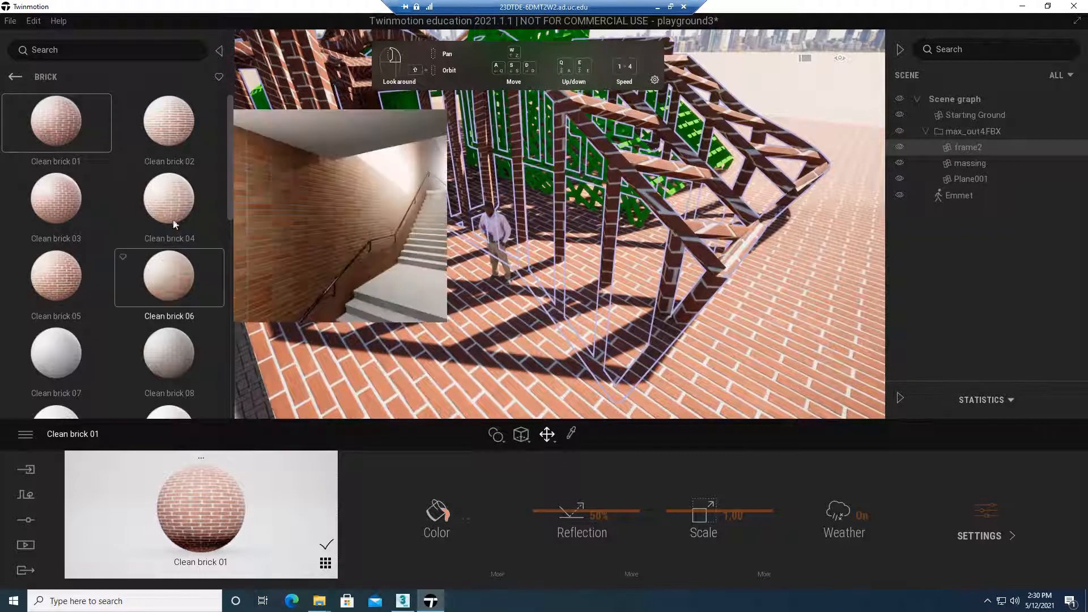
pyautogui.moveTo(168, 213)
pyautogui.moveTo(40, 353); pyautogui.dragTo(675, 236)
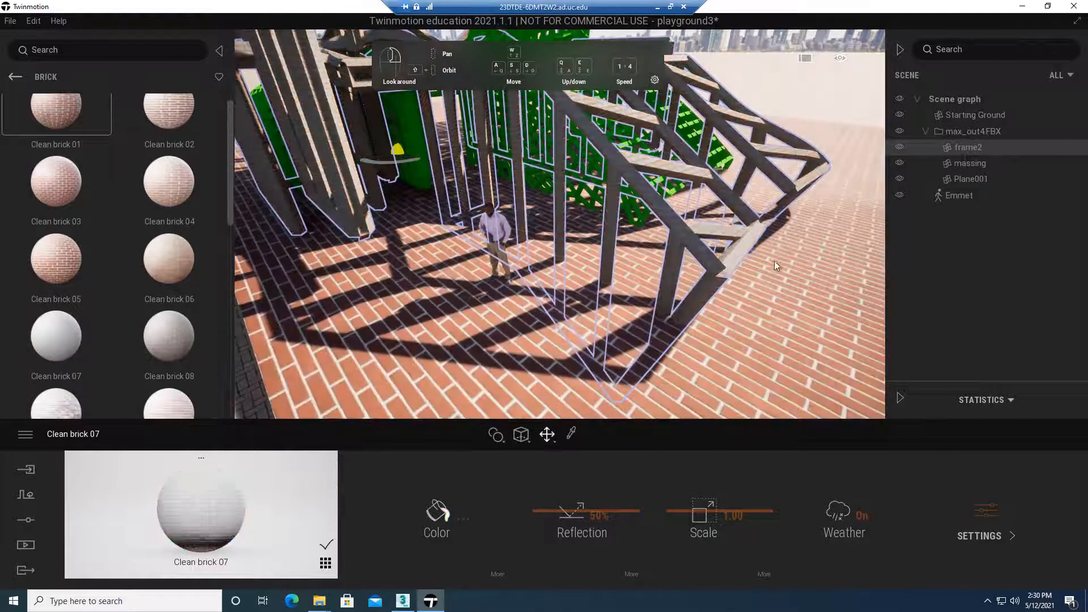
pyautogui.moveTo(675, 236); pyautogui.dragTo(484, 247, button='middle')
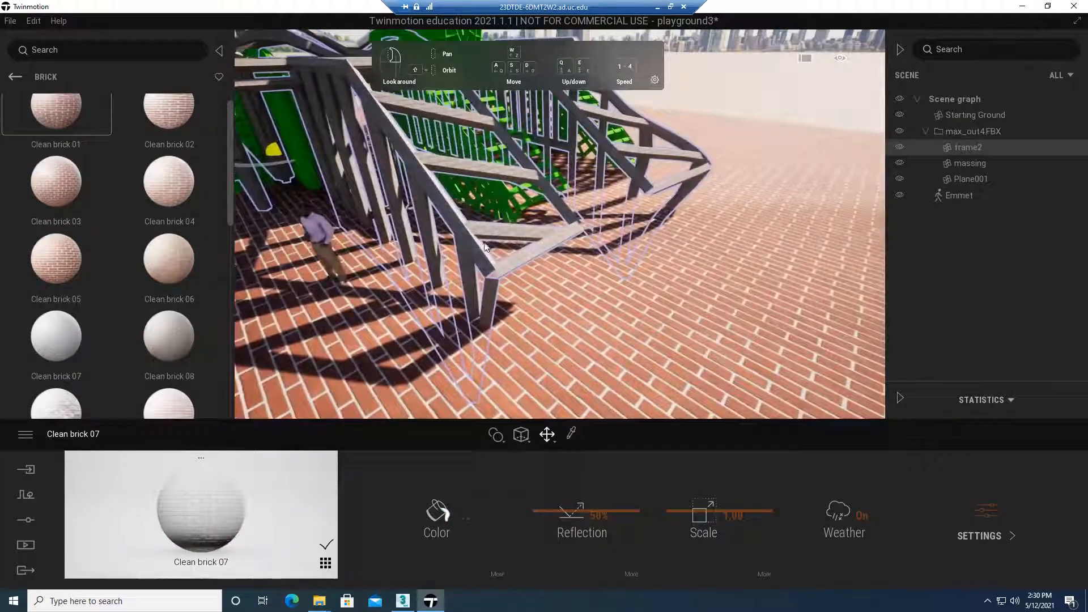
# Apply the 3D wall 01 material from the Plastic category to the frame
pyautogui.click(15, 77)
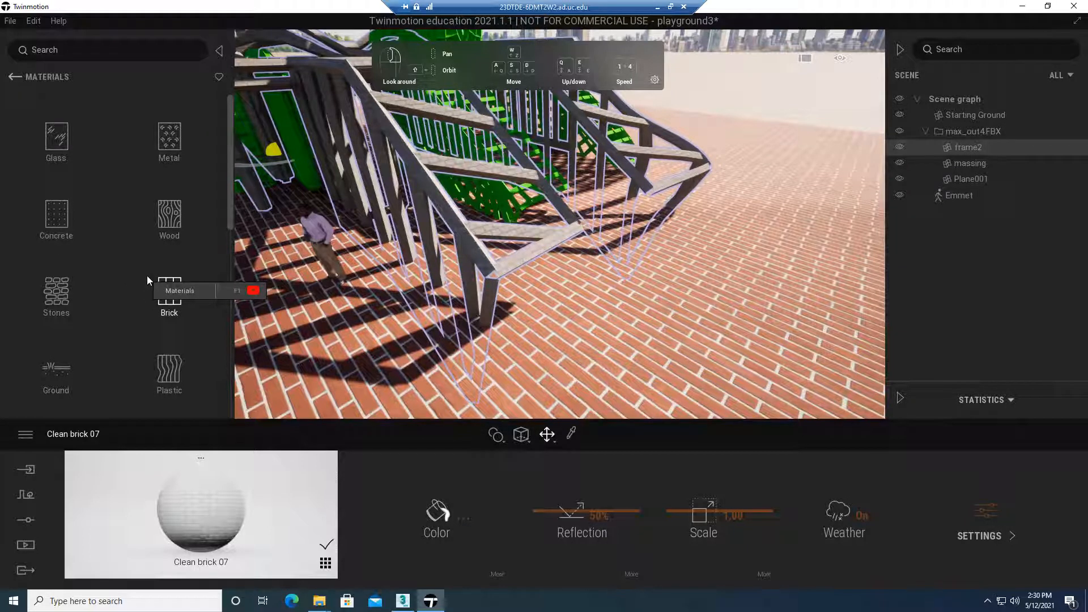
pyautogui.click(172, 355)
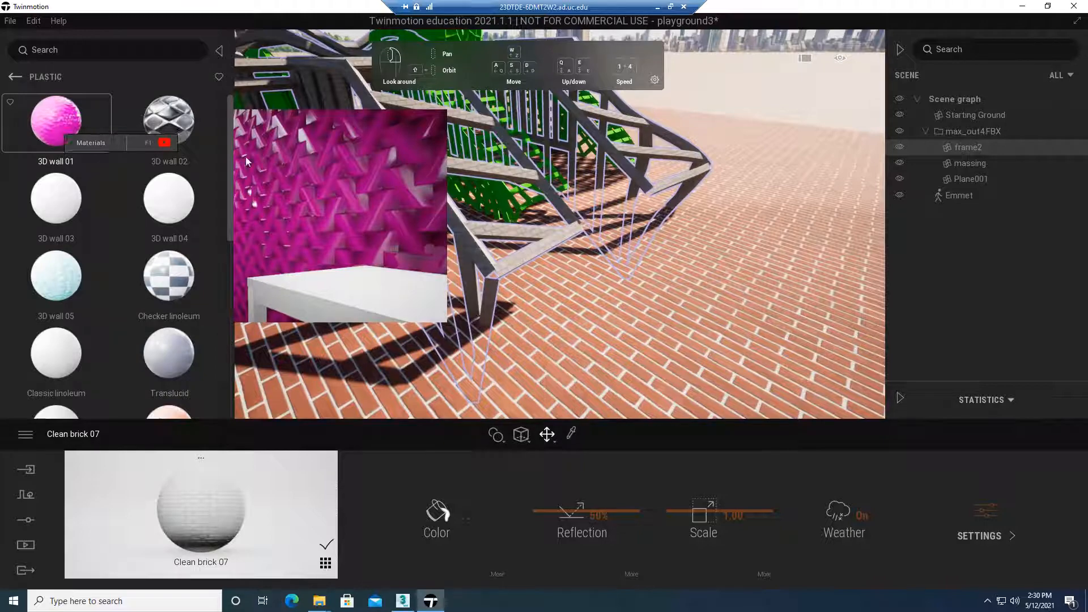
pyautogui.moveTo(246, 156); pyautogui.dragTo(519, 263)
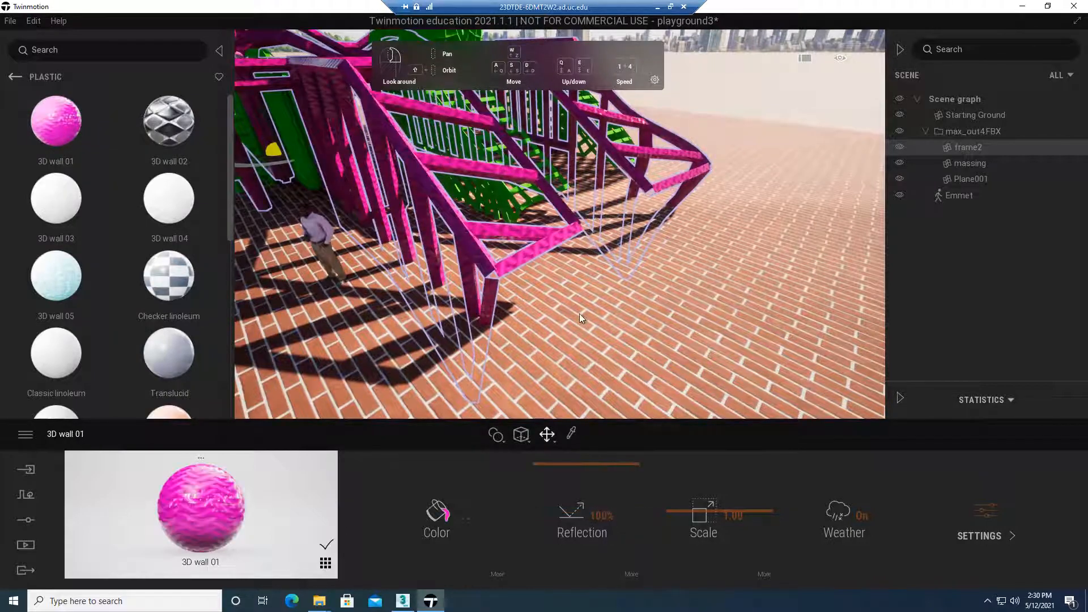
pyautogui.moveTo(579, 314); pyautogui.dragTo(574, 352, button='right')
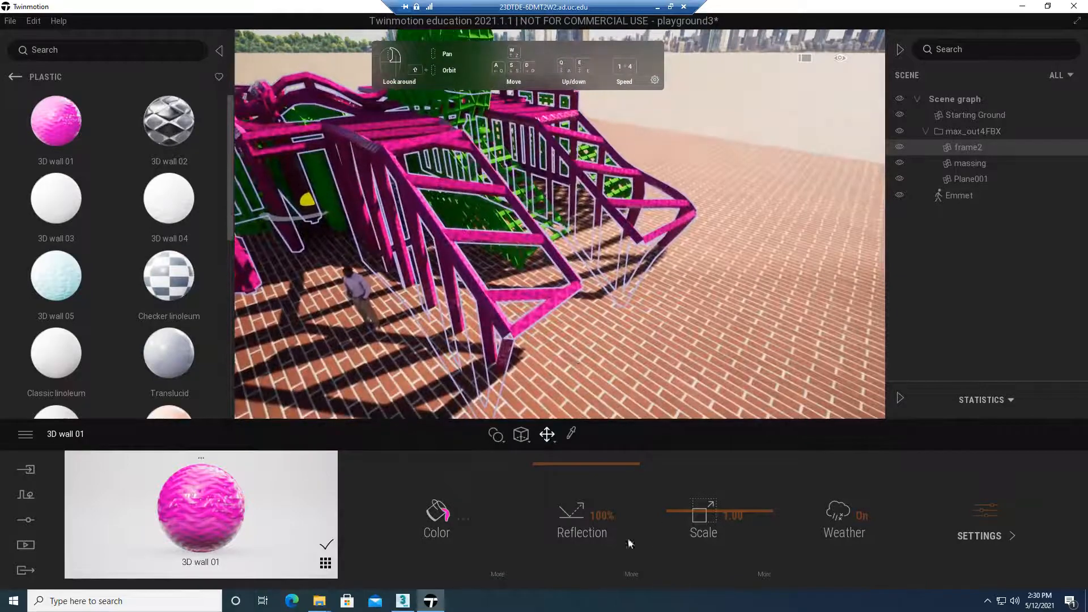
# Pick the ground plane's brick material with the material picker and display the thumbnails of all materials in the scene
pyautogui.click(660, 330)
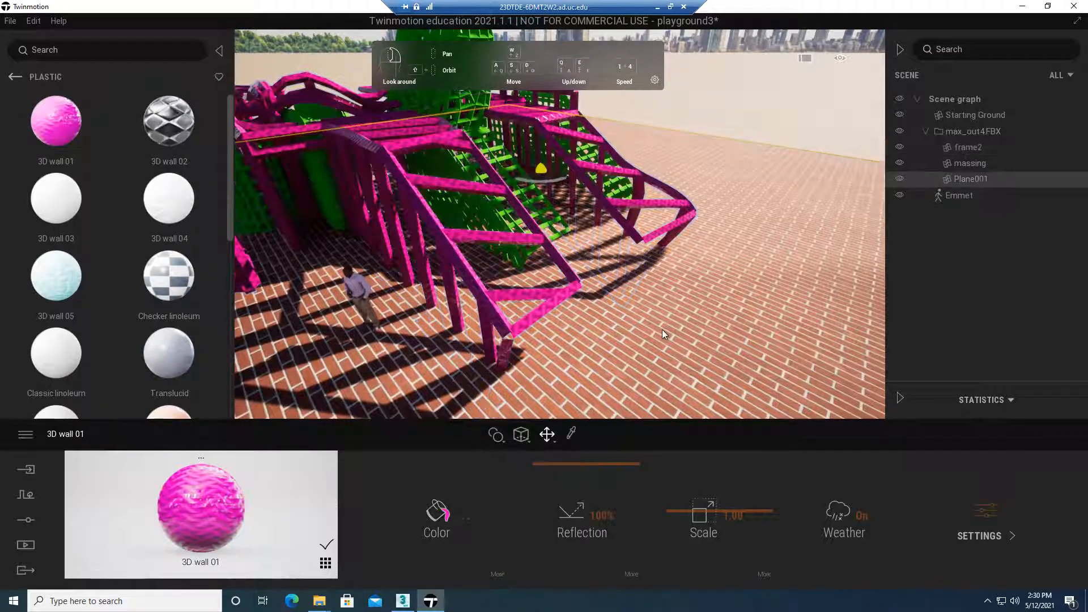
pyautogui.click(570, 436)
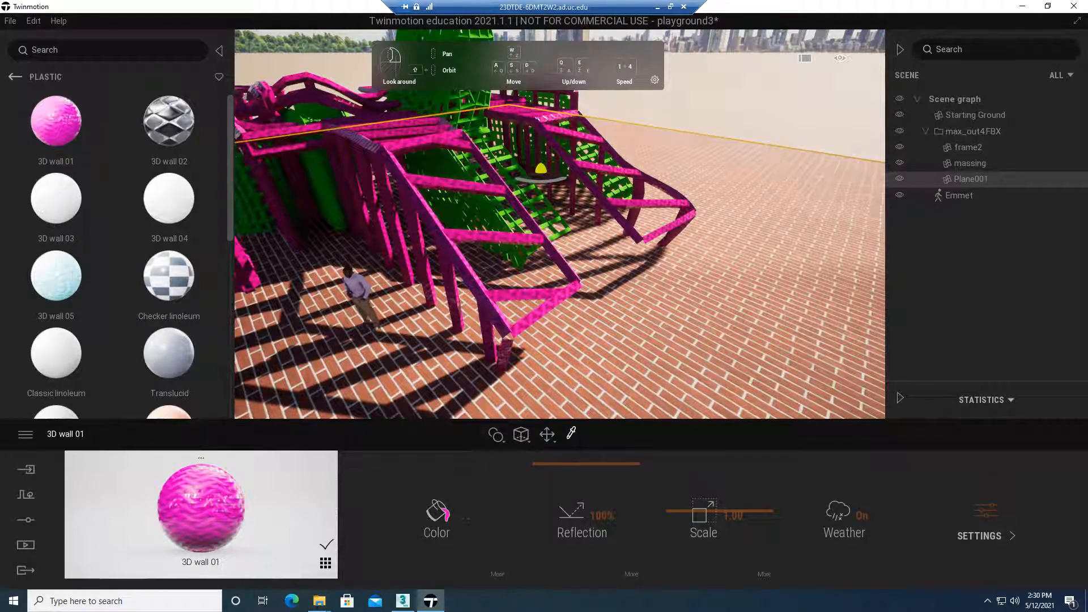
pyautogui.click(729, 299)
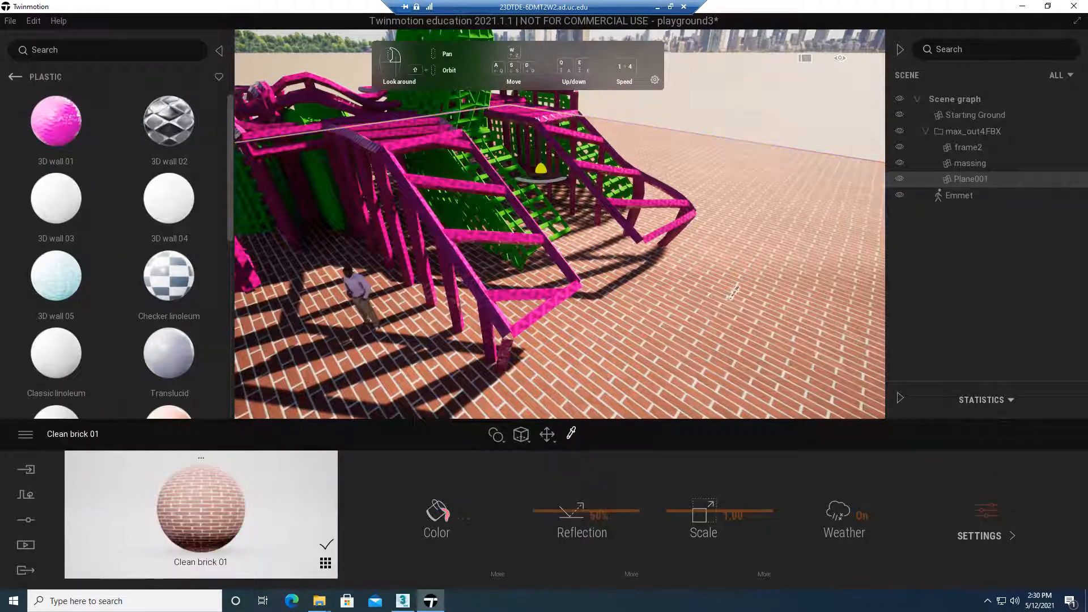
pyautogui.click(327, 564)
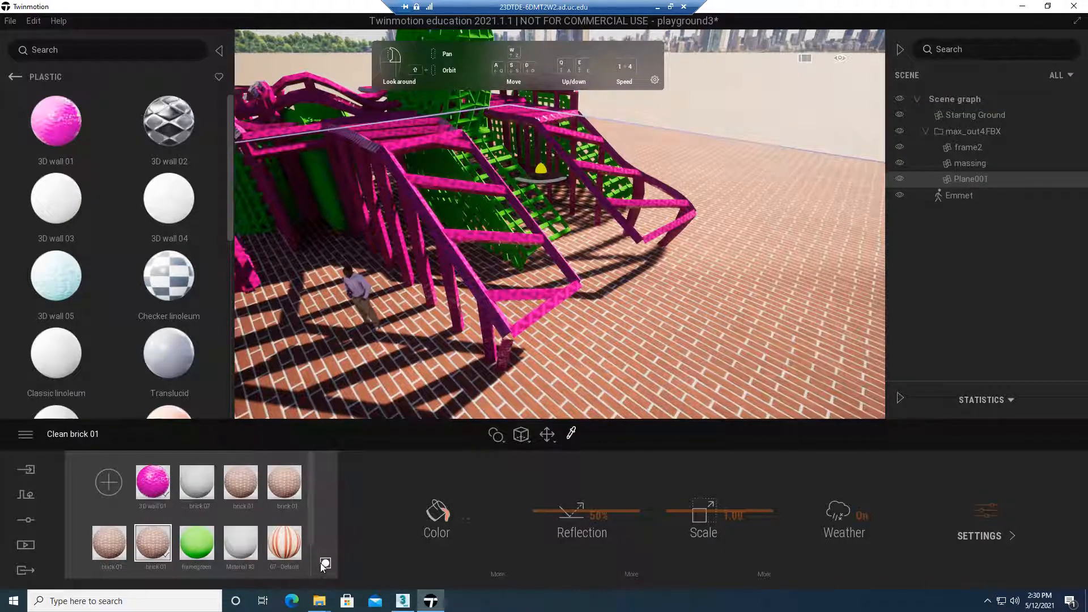
pyautogui.click(325, 564)
pyautogui.click(326, 564)
pyautogui.click(326, 564)
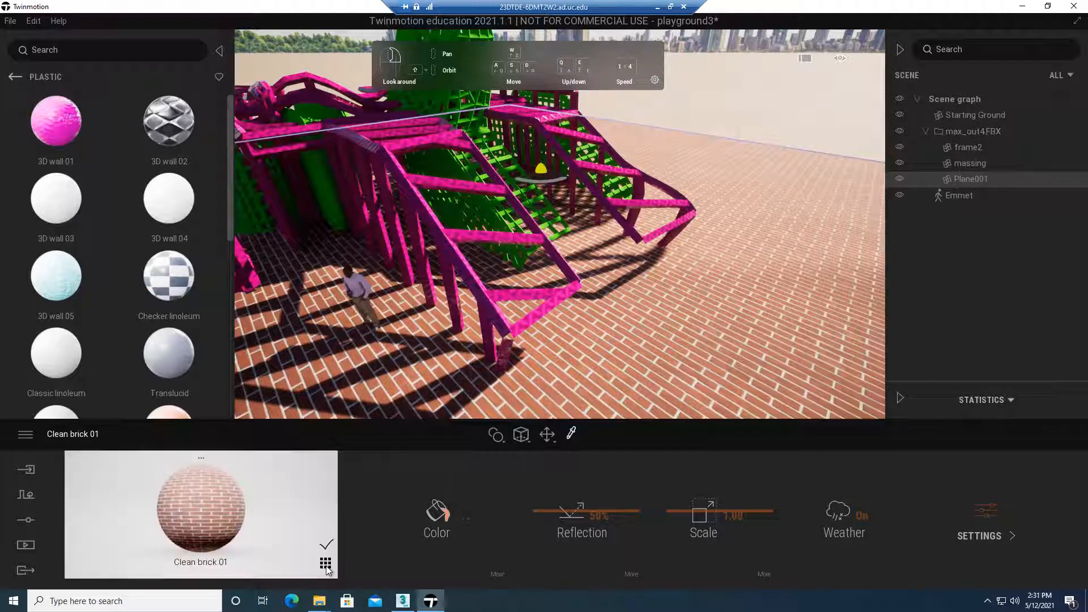
pyautogui.click(326, 566)
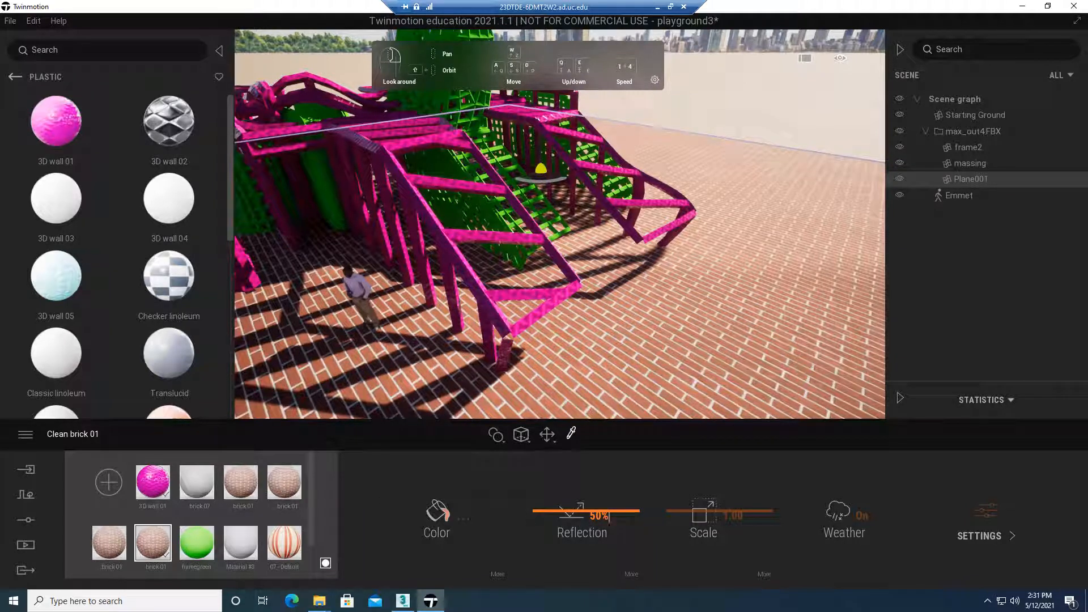
# Set the reflection of the ground's Clean brick 01 material to 49%
pyautogui.moveTo(576, 509)
pyautogui.mouseDown()
pyautogui.moveTo(574, 549)
pyautogui.moveTo(576, 476)
pyautogui.moveTo(577, 512)
pyautogui.mouseUp()
pyautogui.moveTo(600, 391); pyautogui.dragTo(540, 335, button='right')
pyautogui.moveTo(571, 381); pyautogui.dragTo(514, 364, button='right')
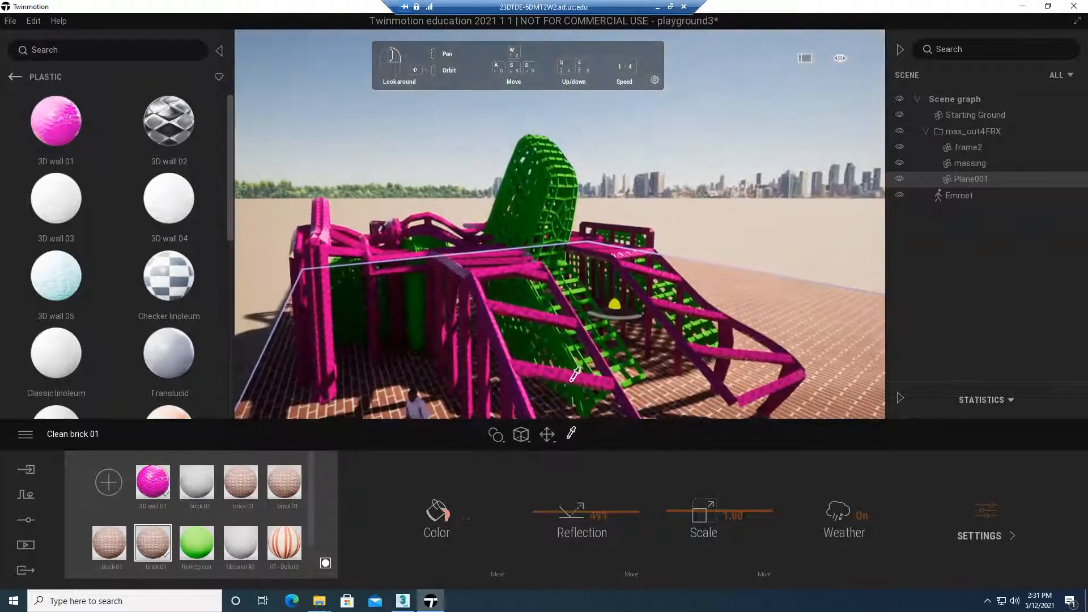
# Set the reflection of the ground's Clean brick 01 material to 100%
pyautogui.press('e')
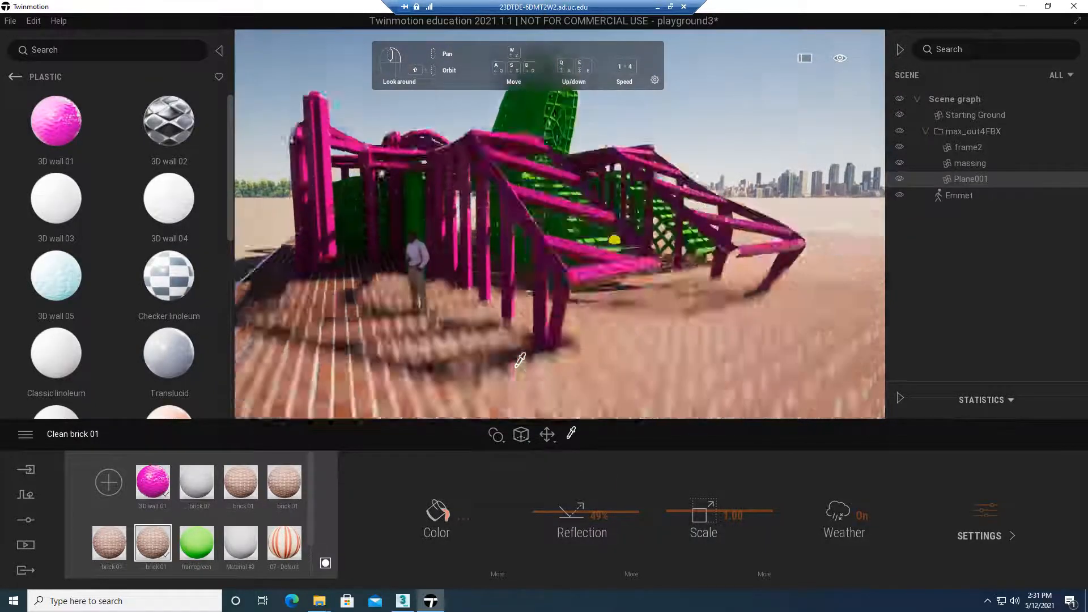
pyautogui.moveTo(589, 510); pyautogui.dragTo(598, 449)
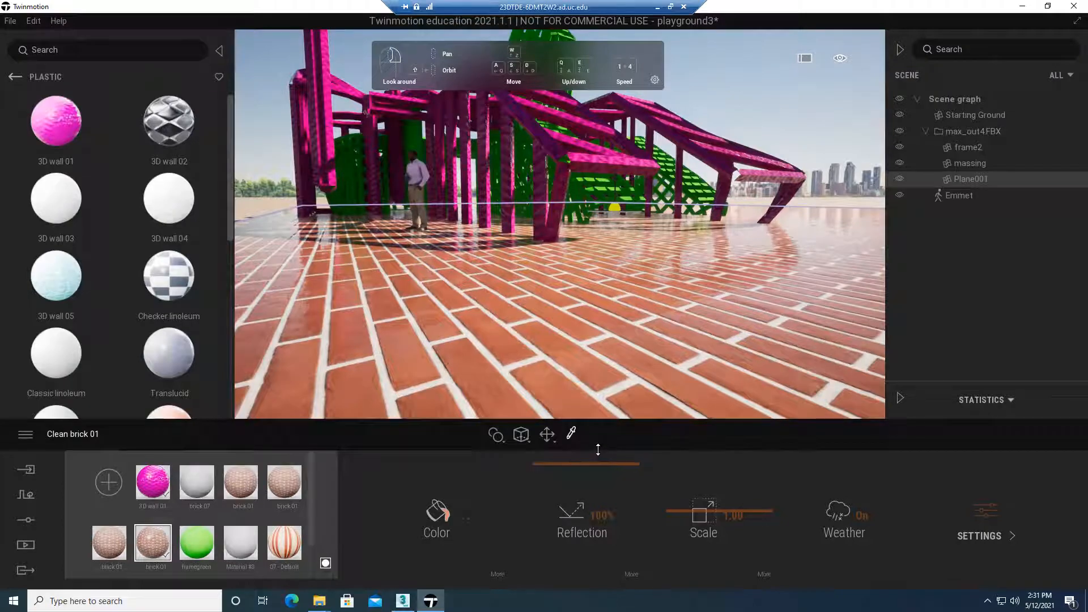
pyautogui.moveTo(677, 299); pyautogui.dragTo(654, 304, button='right')
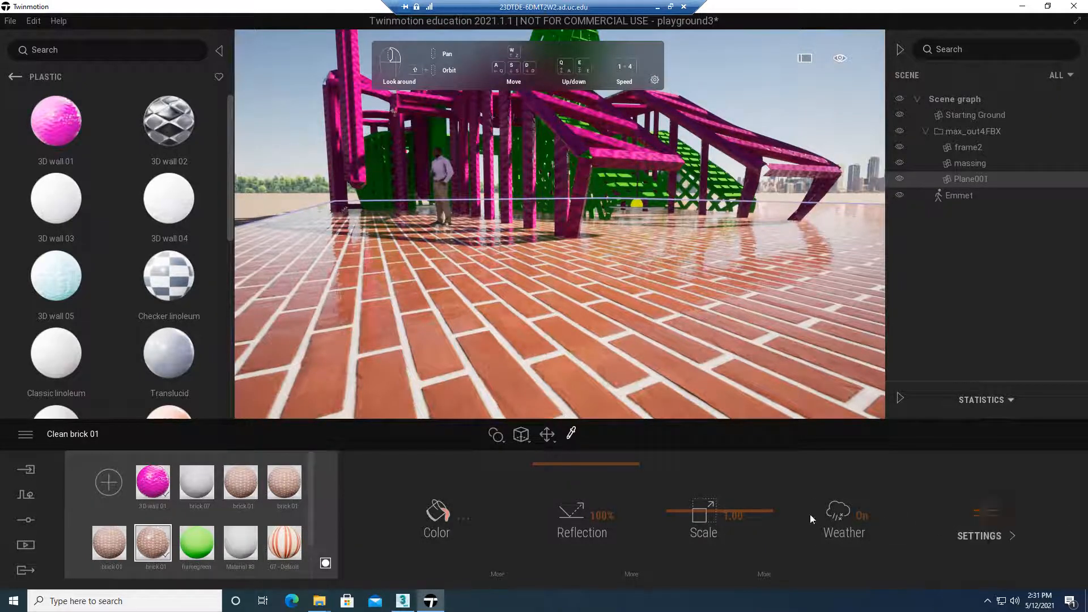
# Examine the Clean brick 01 material's additional settings and its color options, including the texture image and its file actions
pyautogui.click(991, 518)
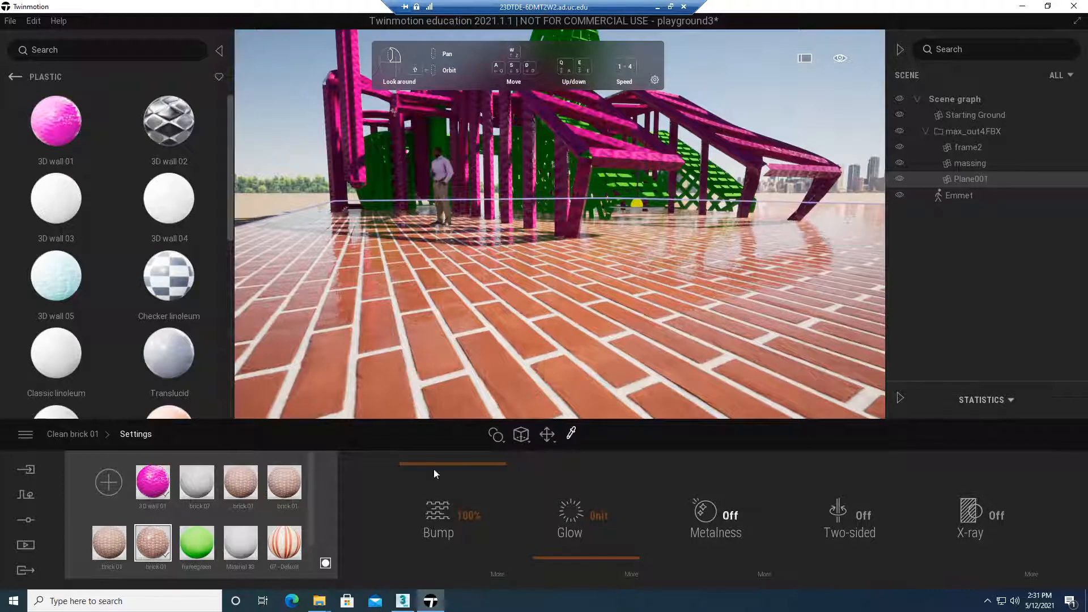
pyautogui.click(83, 433)
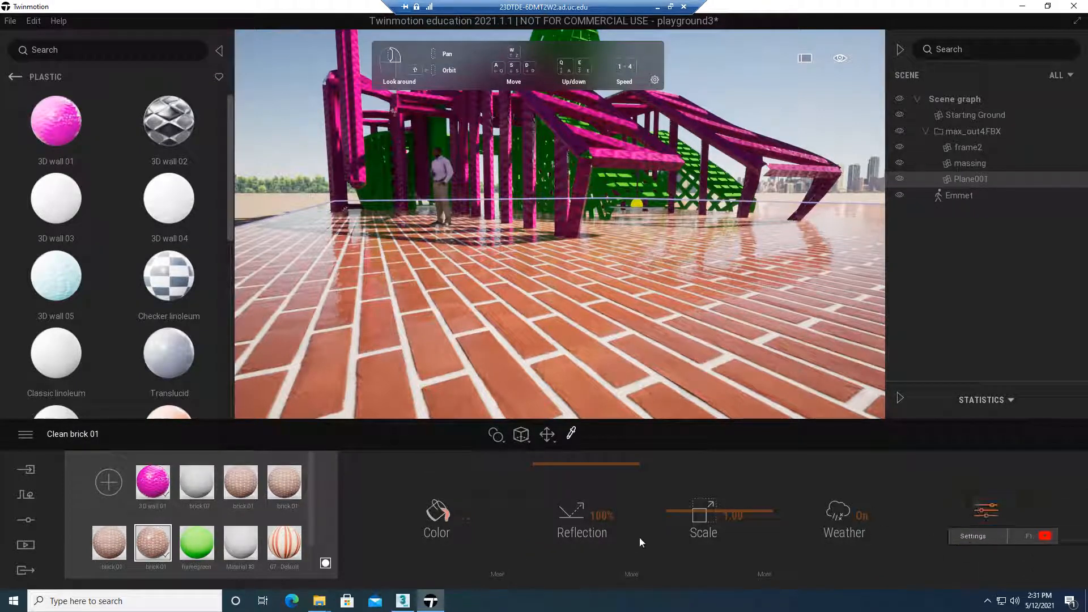
pyautogui.click(498, 573)
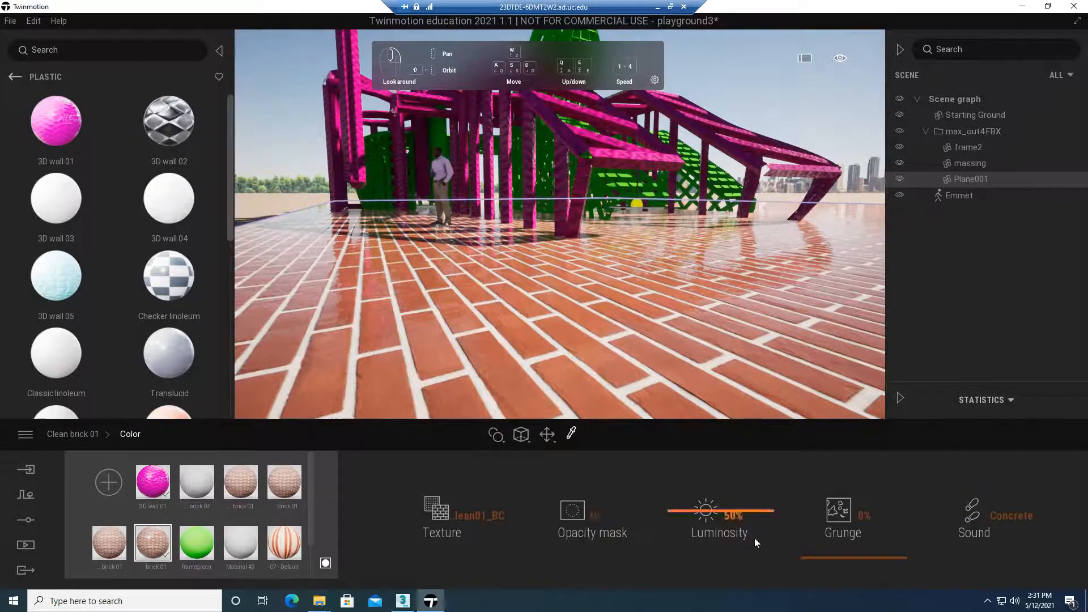
pyautogui.click(461, 516)
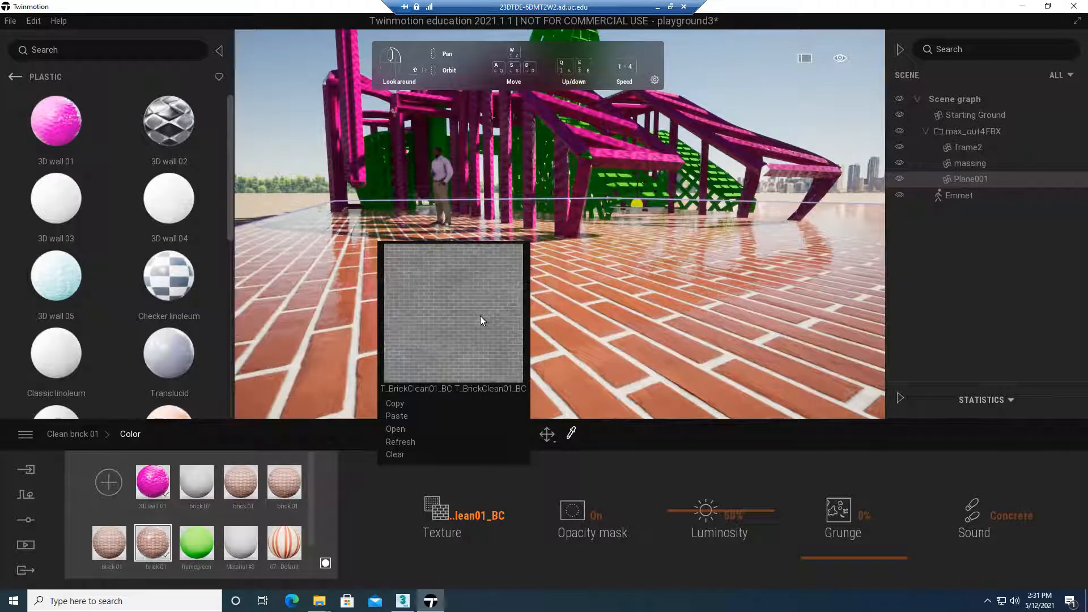
pyautogui.click(399, 432)
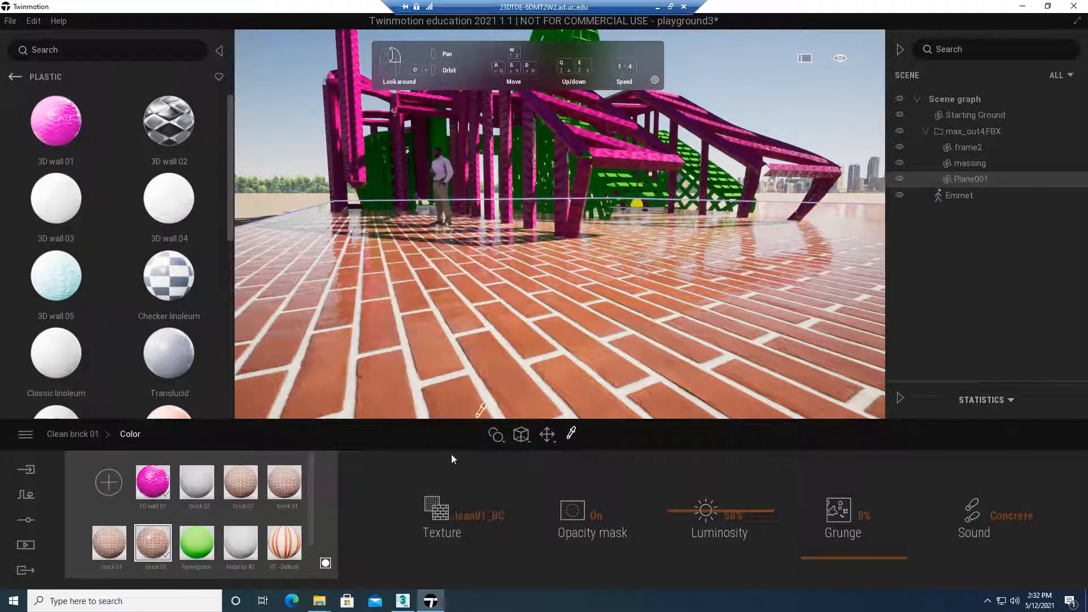
pyautogui.click(479, 515)
pyautogui.click(88, 435)
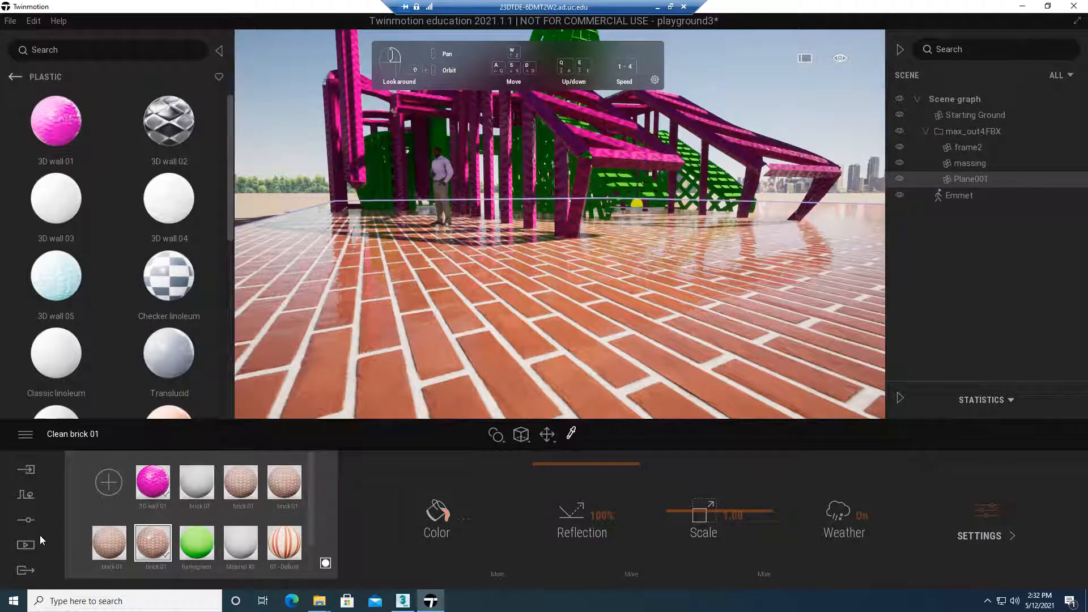
# Change the scene's weather from sunny to the cloudy, rainy setting and check the wet reflections on the brick ground
pyautogui.click(26, 499)
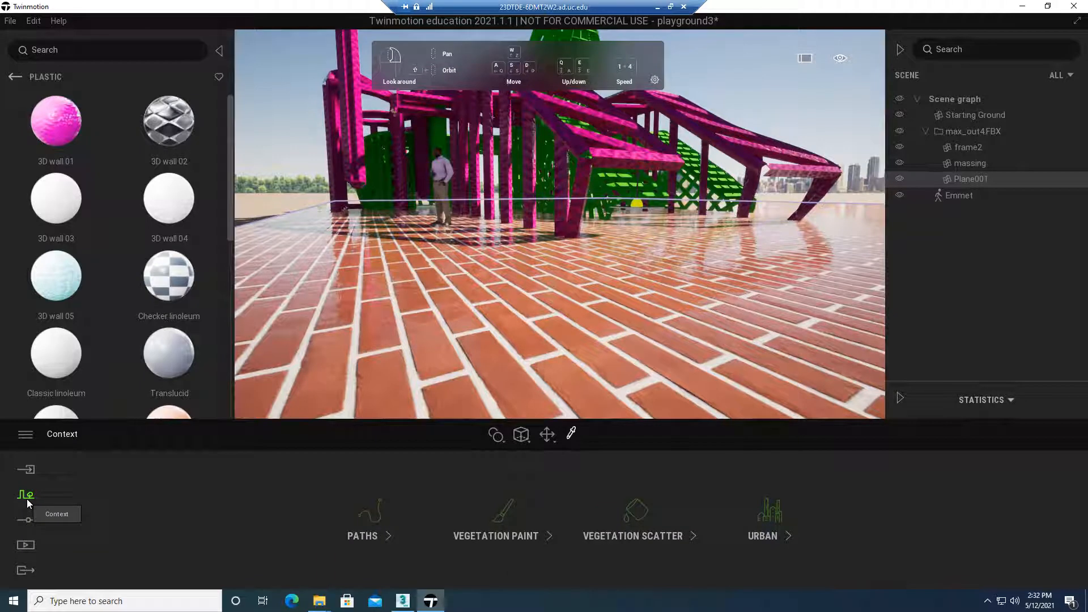
pyautogui.click(26, 520)
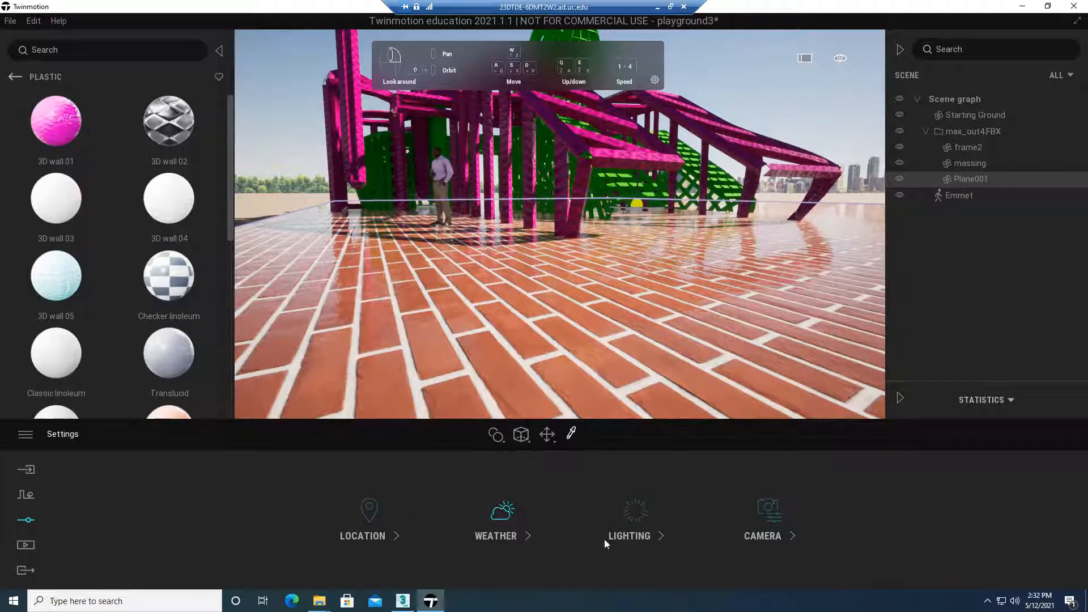
pyautogui.click(512, 516)
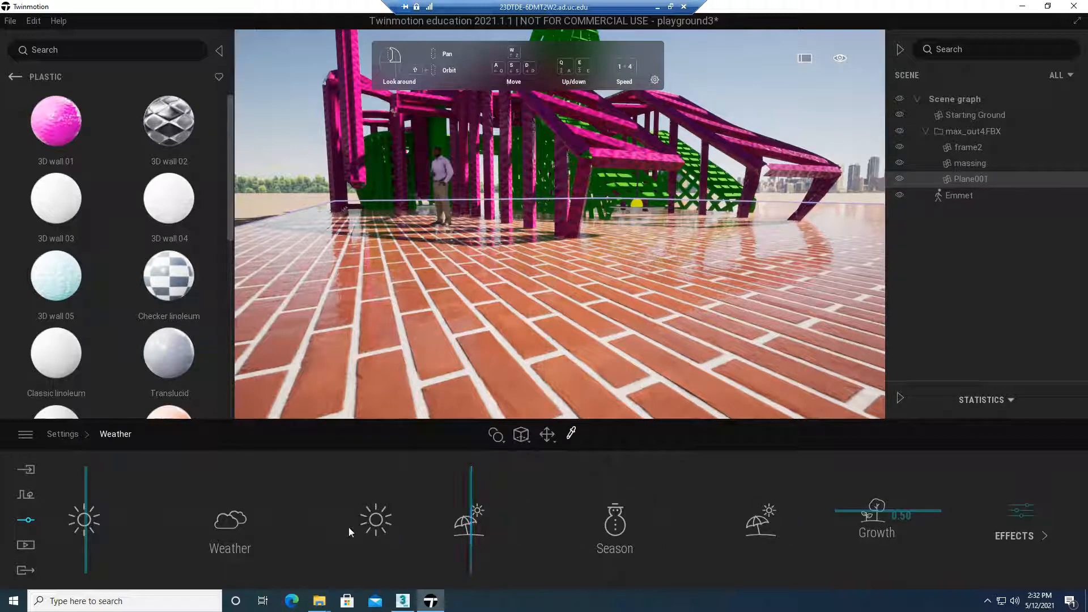
pyautogui.moveTo(87, 512); pyautogui.dragTo(229, 512)
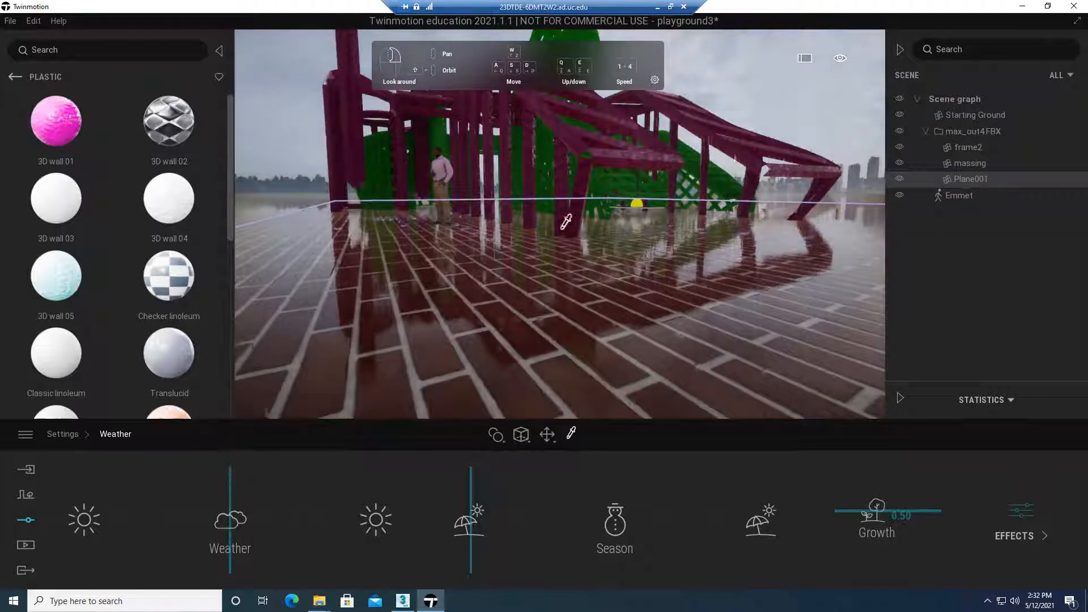
pyautogui.moveTo(397, 302); pyautogui.dragTo(389, 277, button='right')
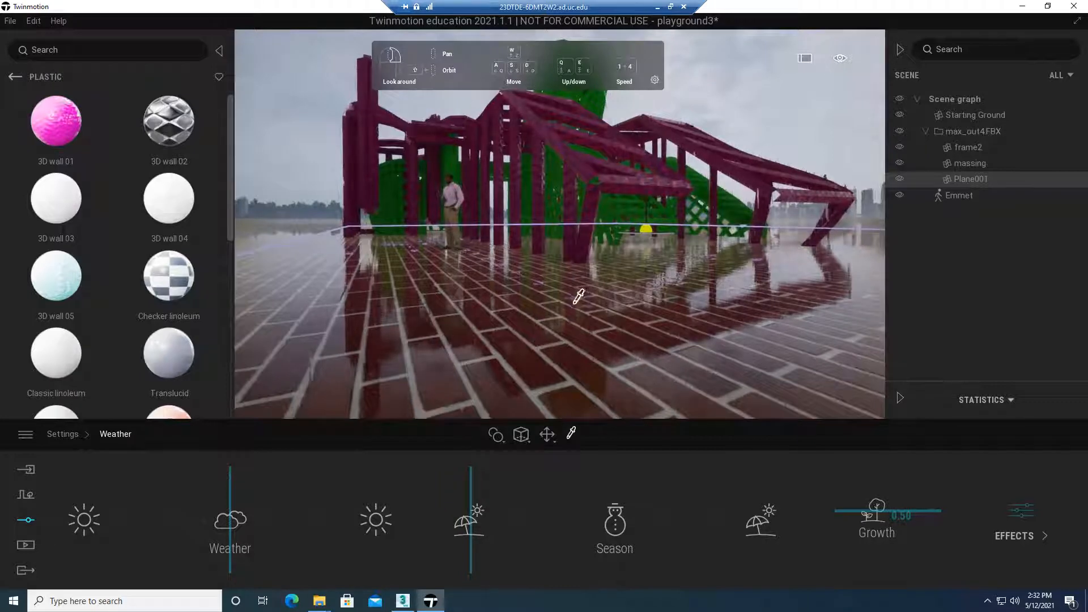
pyautogui.moveTo(578, 294); pyautogui.dragTo(487, 352, button='right')
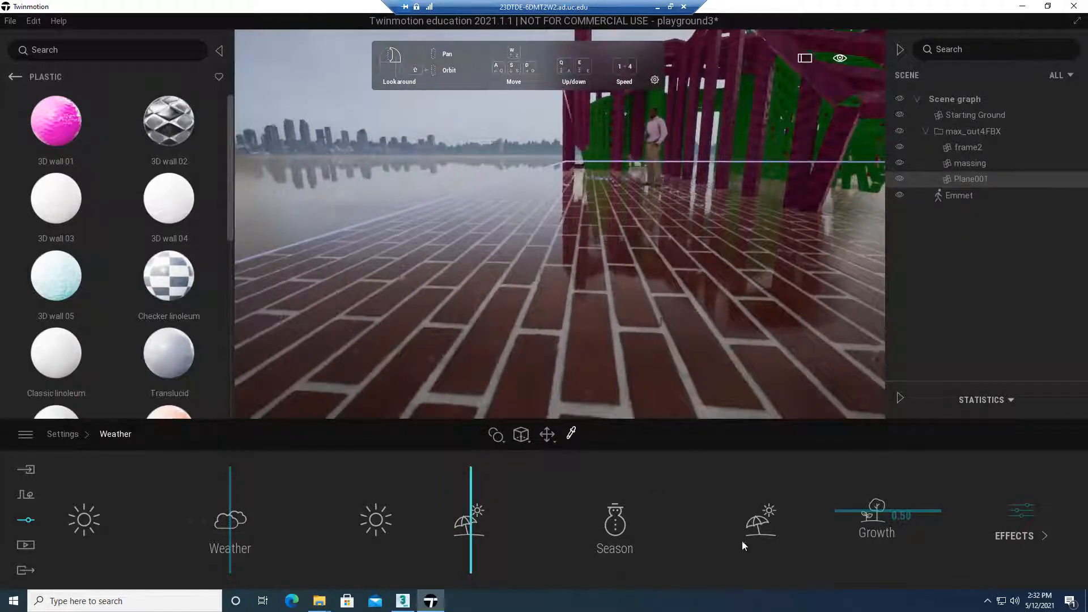
# Set the scene's season to winter
pyautogui.click(618, 528)
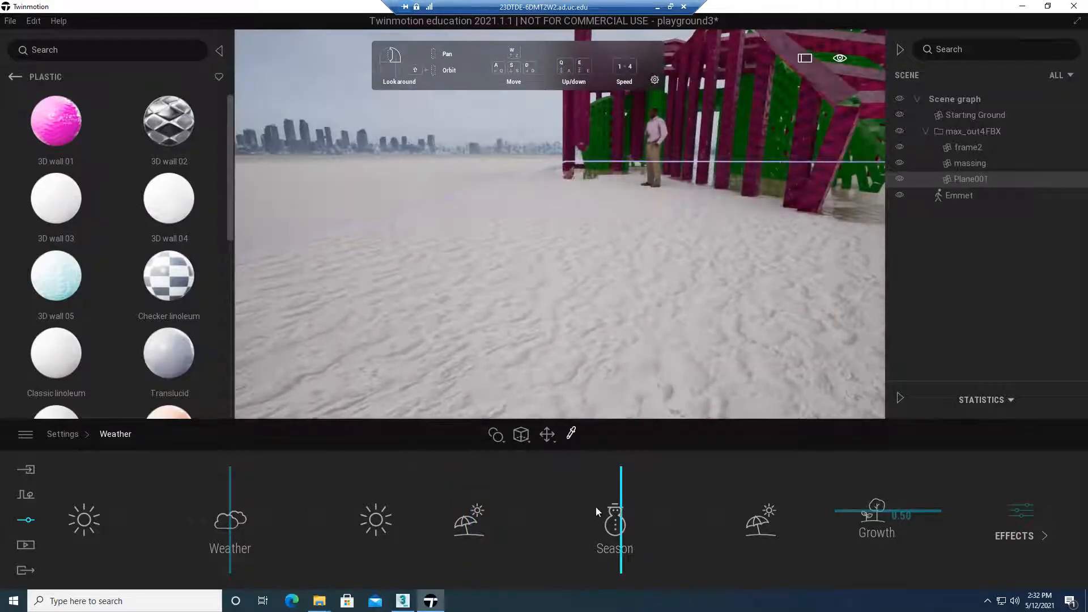
pyautogui.moveTo(556, 334); pyautogui.dragTo(656, 356, button='right')
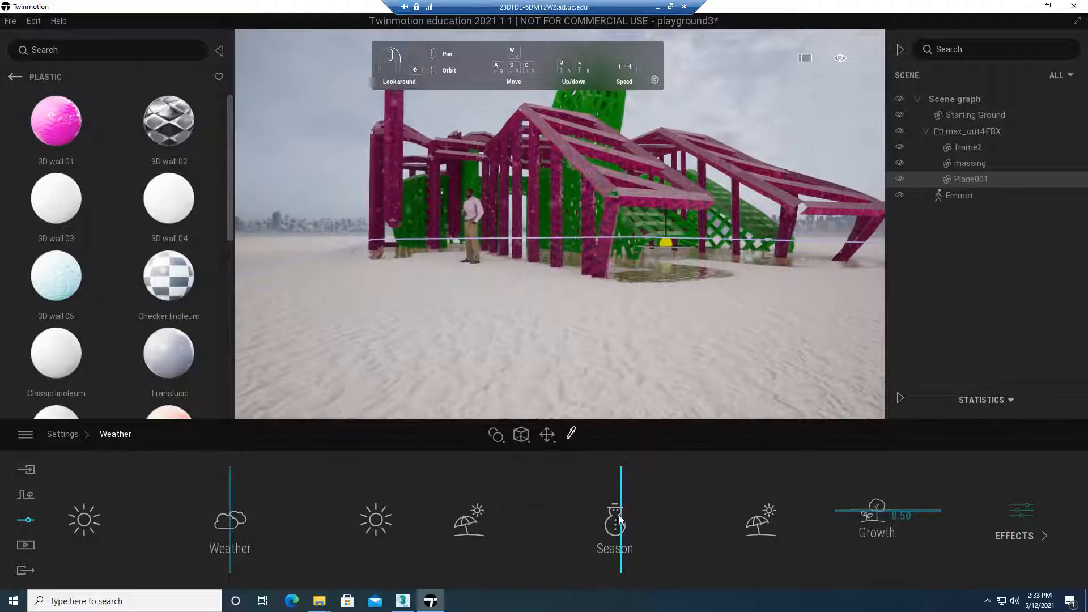
pyautogui.moveTo(621, 520)
pyautogui.mouseDown()
pyautogui.moveTo(562, 520)
pyautogui.moveTo(615, 510)
pyautogui.mouseUp()
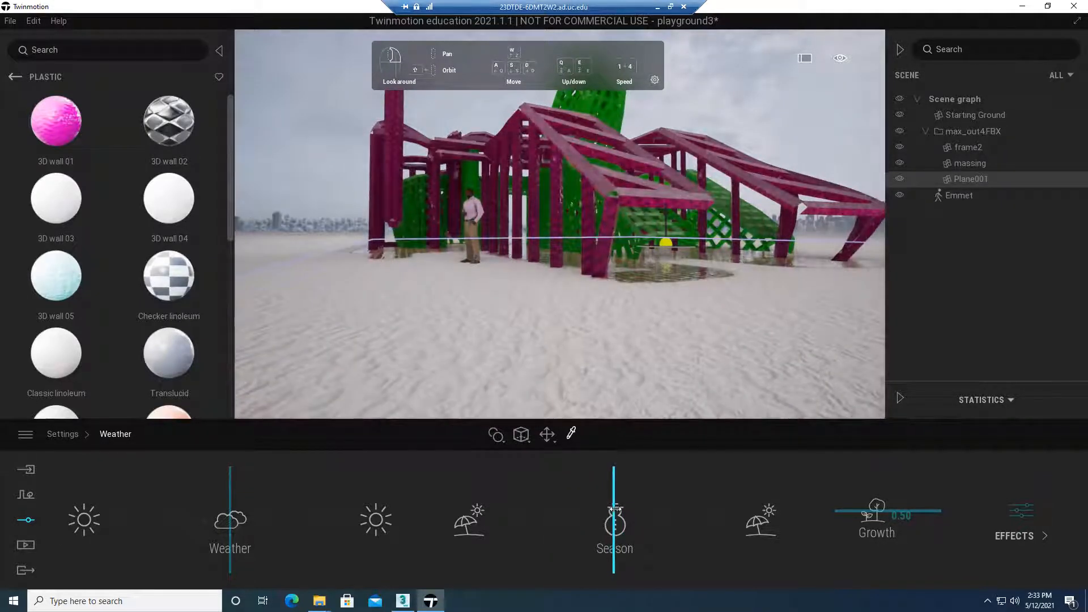
# Shift the weather slightly past the cloudy setting and inspect the snow and rain effects around the playground frame
pyautogui.moveTo(240, 519); pyautogui.dragTo(259, 513)
pyautogui.moveTo(731, 231); pyautogui.dragTo(604, 227, button='right')
pyautogui.press('w')
pyautogui.press('d')
pyautogui.press('d')
pyautogui.press('d')
pyautogui.press('w')
pyautogui.press('a')
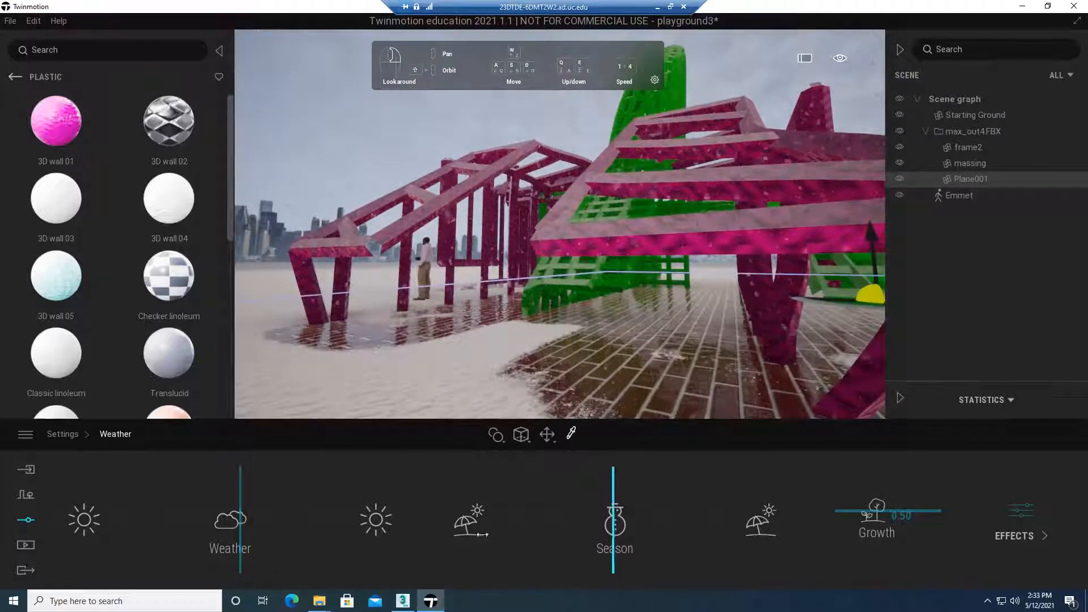
# Return the season to summer and the weather to fully sunny
pyautogui.moveTo(482, 534); pyautogui.dragTo(467, 536)
pyautogui.moveTo(236, 533); pyautogui.dragTo(64, 525)
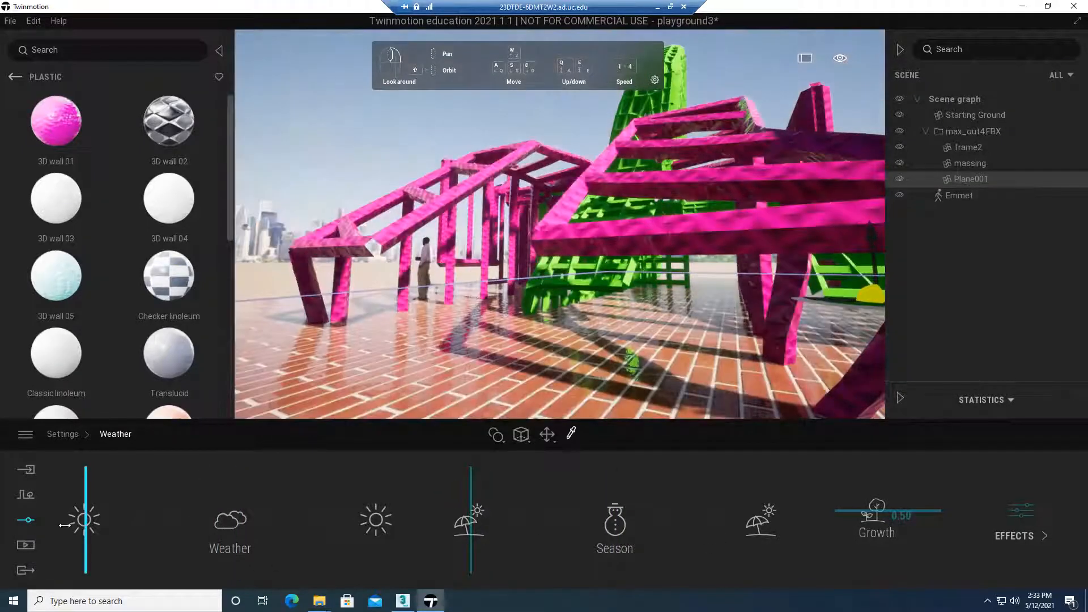
pyautogui.moveTo(590, 274); pyautogui.dragTo(588, 276, button='right')
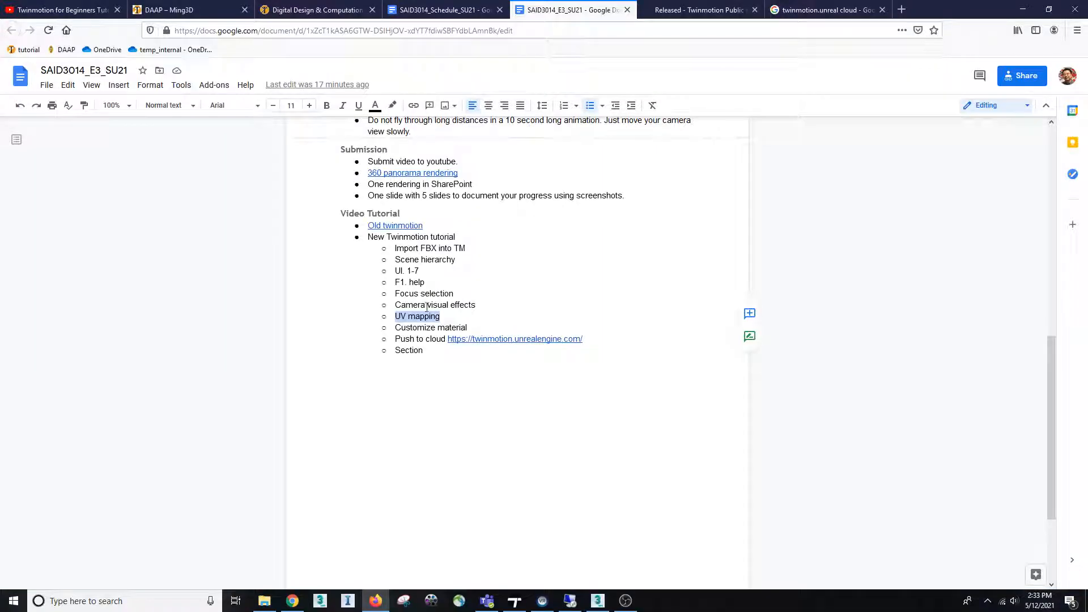
# In the Google Docs outline, highlight the Customize material topic and the Push to cloud topic
pyautogui.moveTo(396, 316); pyautogui.dragTo(466, 326)
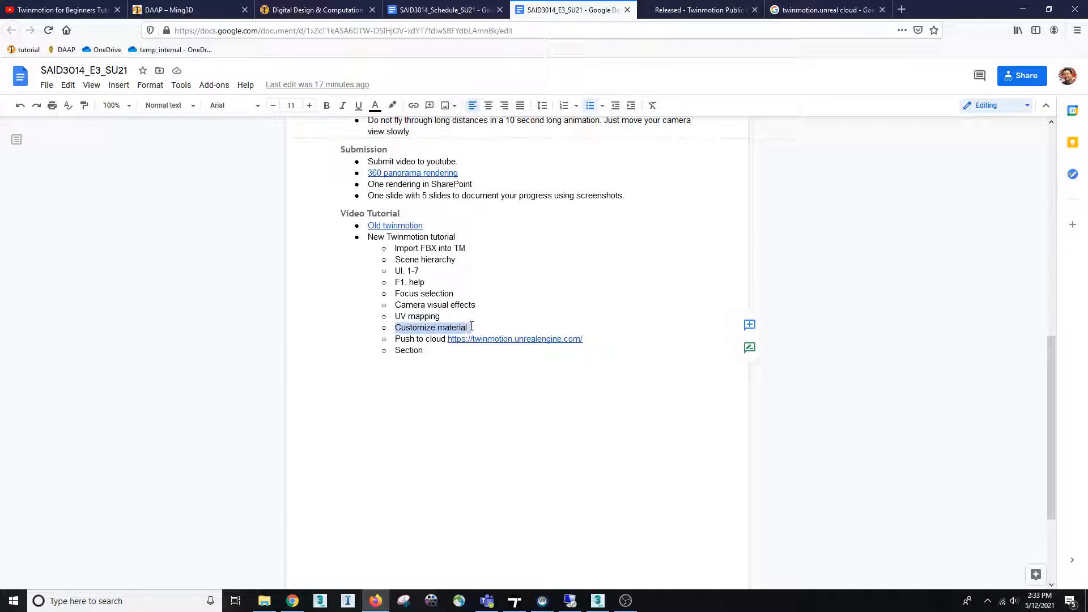
pyautogui.click(413, 339)
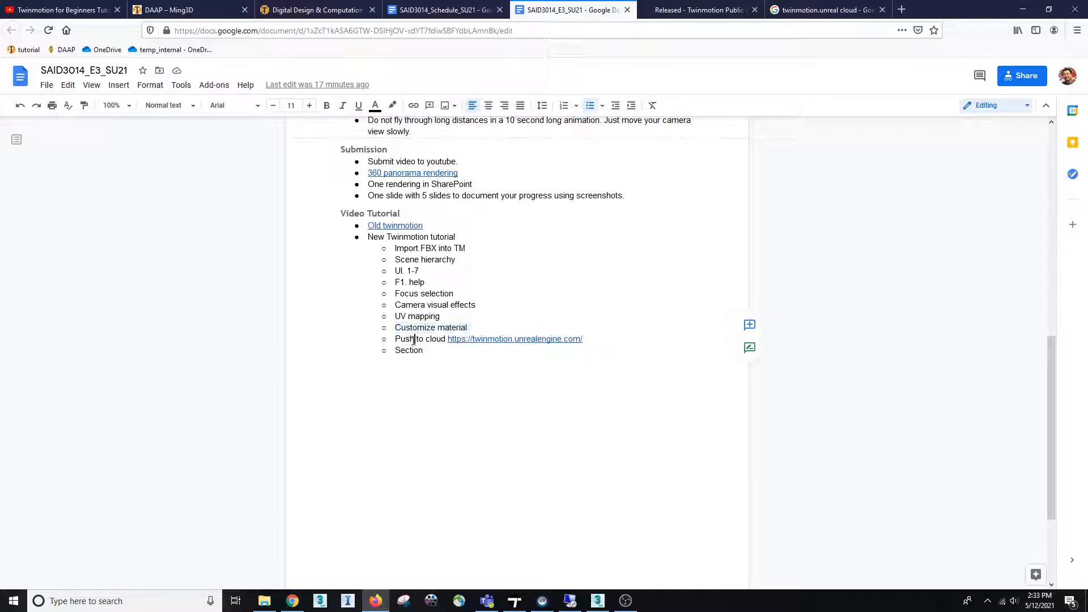
pyautogui.moveTo(401, 339); pyautogui.dragTo(471, 340)
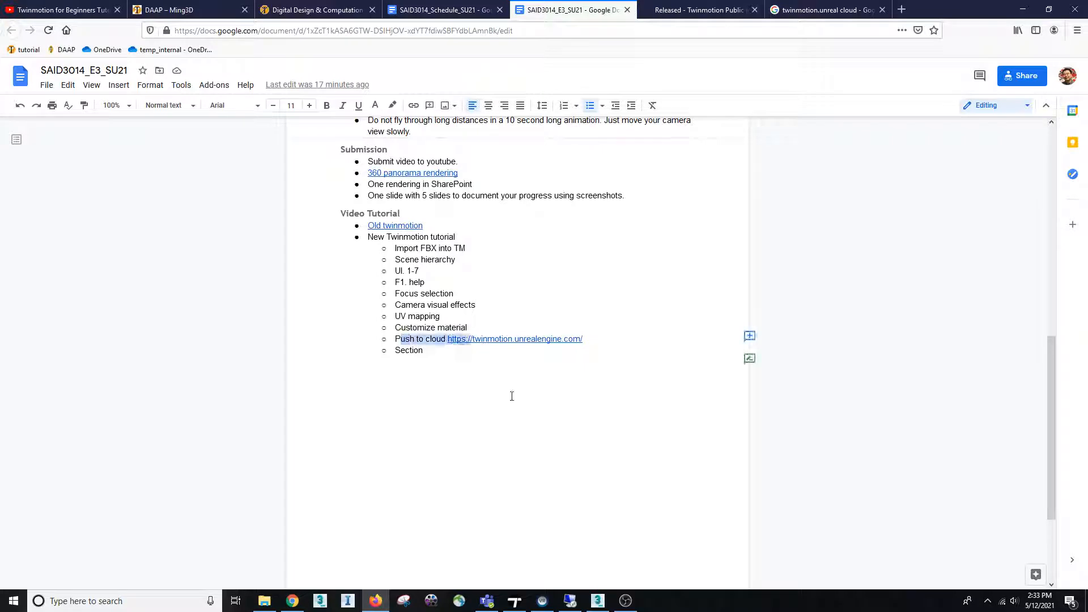
pyautogui.click(426, 340)
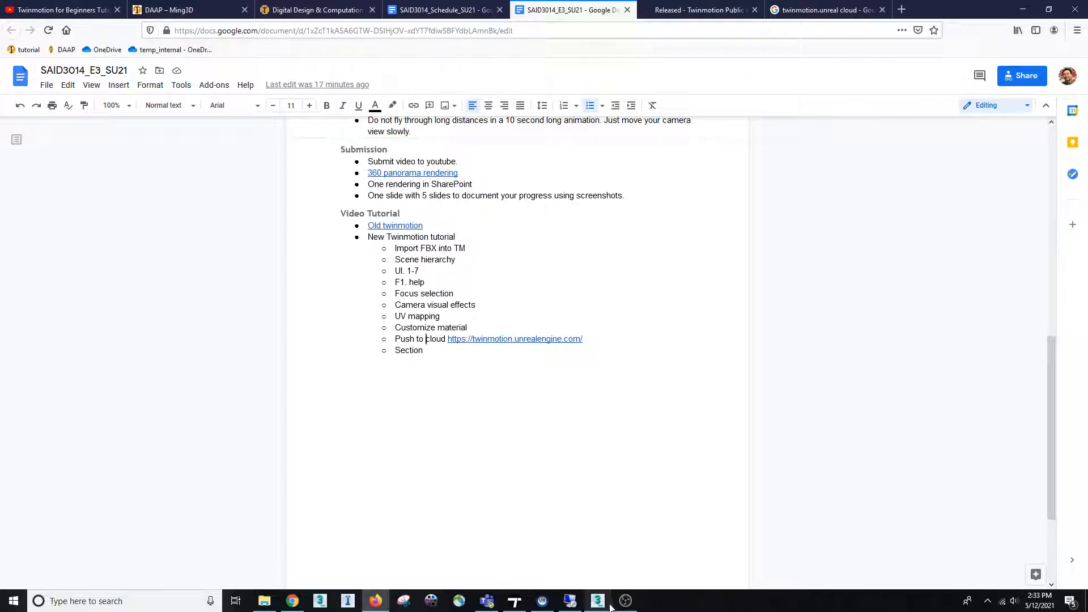
# Leave the remote desktop session, switch to the local Twinmotion project Playground_TW1 and view the playground from several positions
pyautogui.click(571, 604)
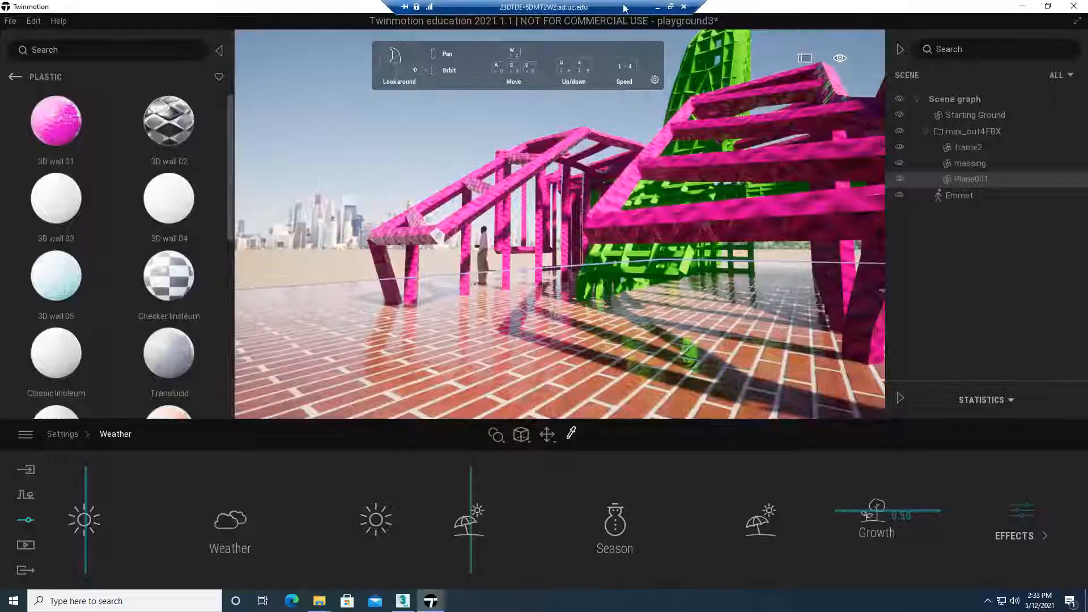
pyautogui.click(662, 8)
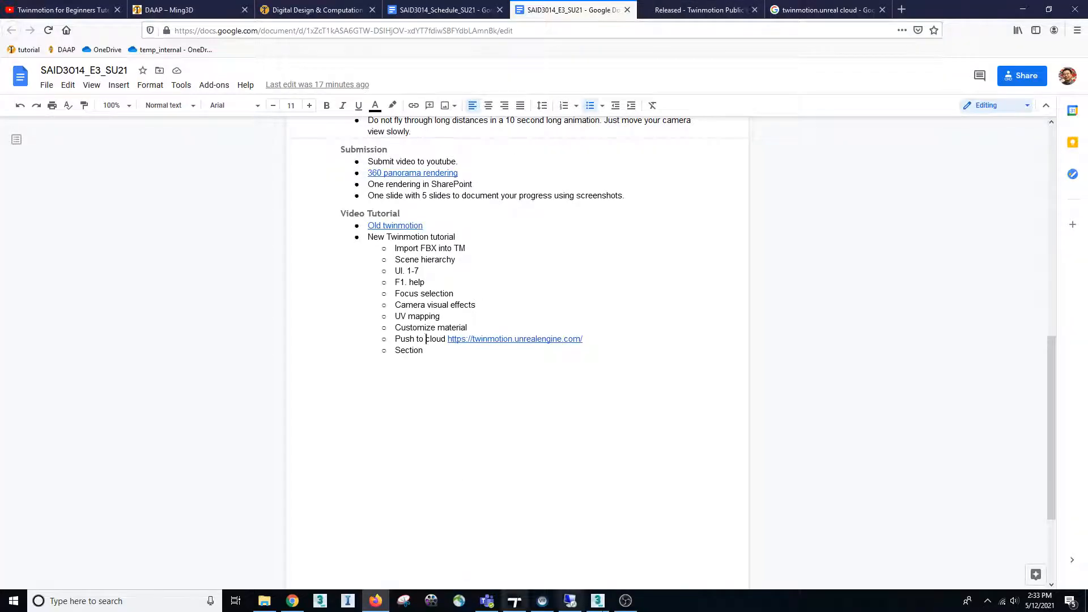
pyautogui.click(514, 604)
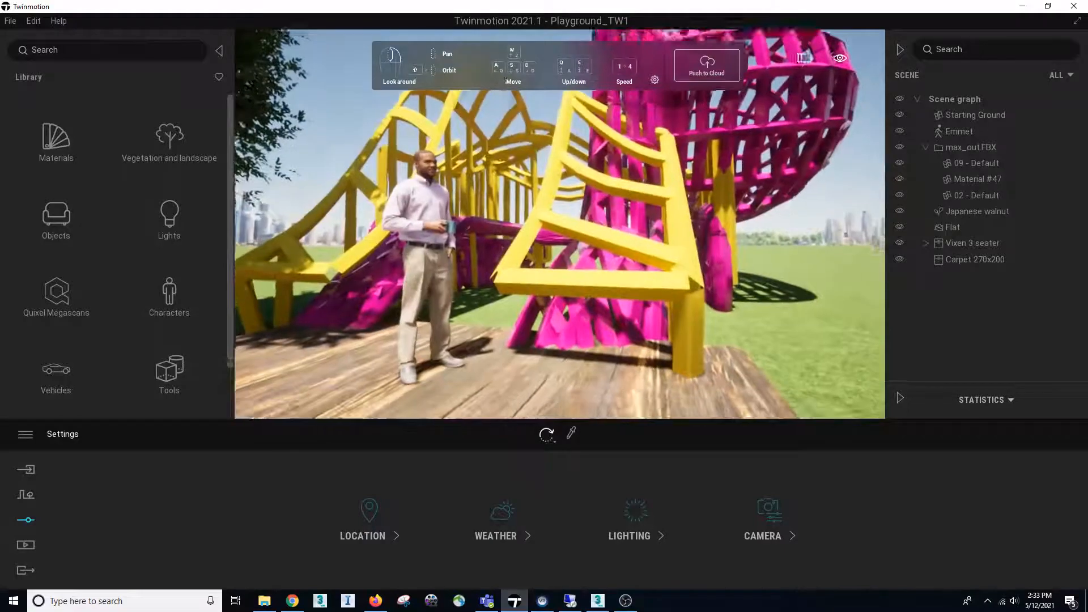
pyautogui.press('s')
pyautogui.press('d')
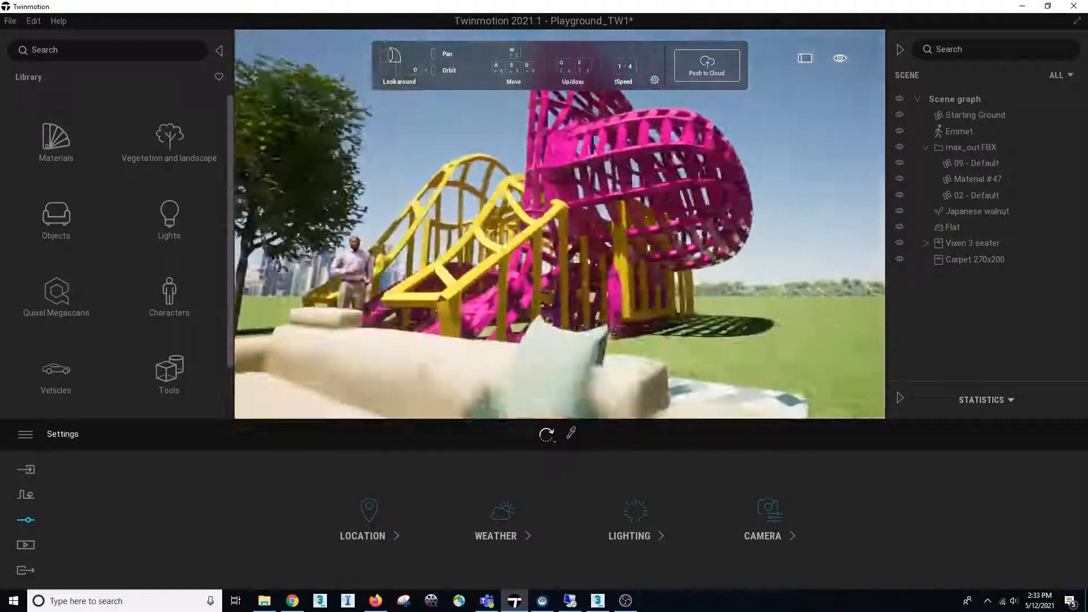
pyautogui.press('s')
pyautogui.press('a')
pyautogui.press('w')
pyautogui.press('s')
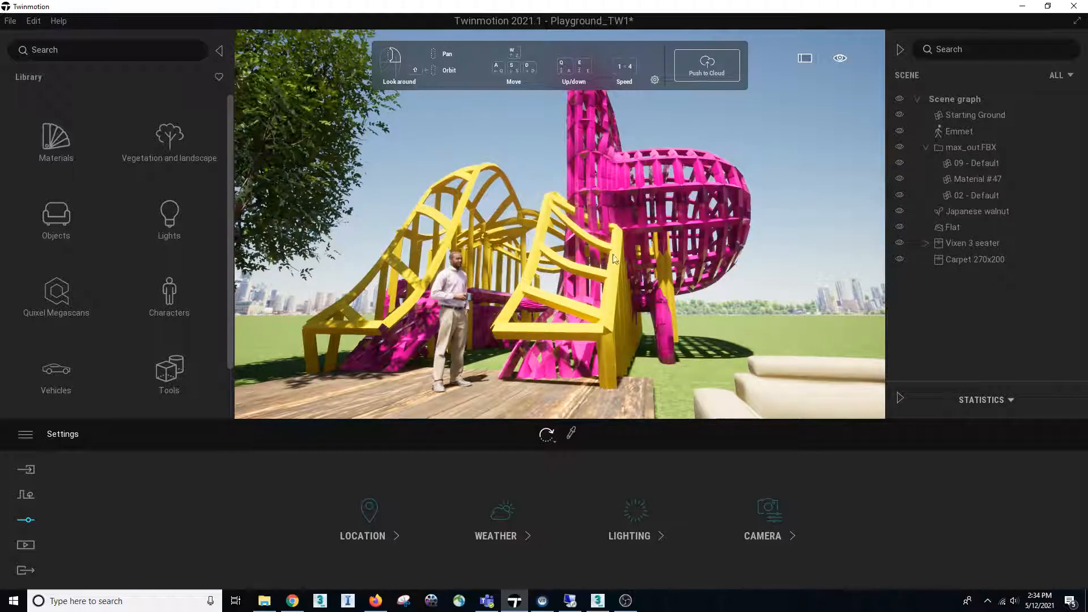
# Switch to Twinmotion Cloud in Chrome, open the Playground_TW1 presentation created May 12, 2021, and look around the scene
pyautogui.hotkey('alt', 'Tab')
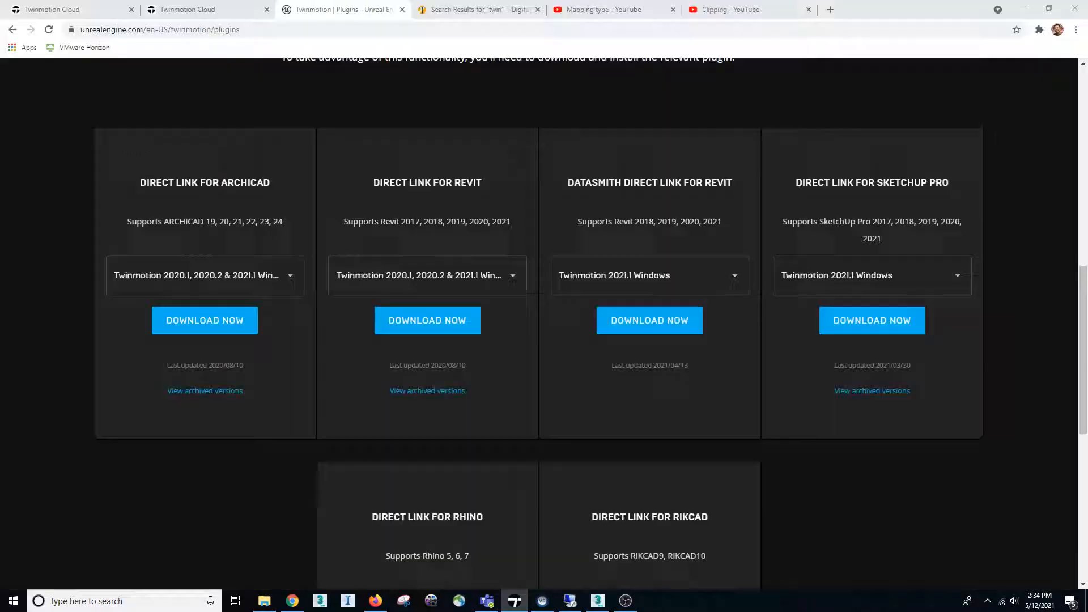
pyautogui.click(64, 9)
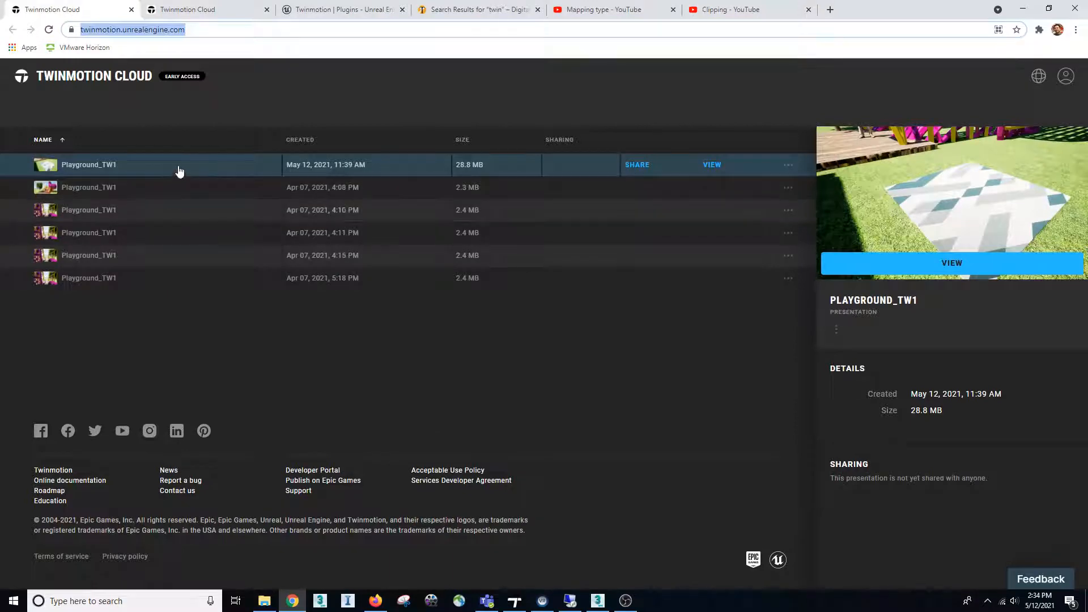
pyautogui.click(711, 165)
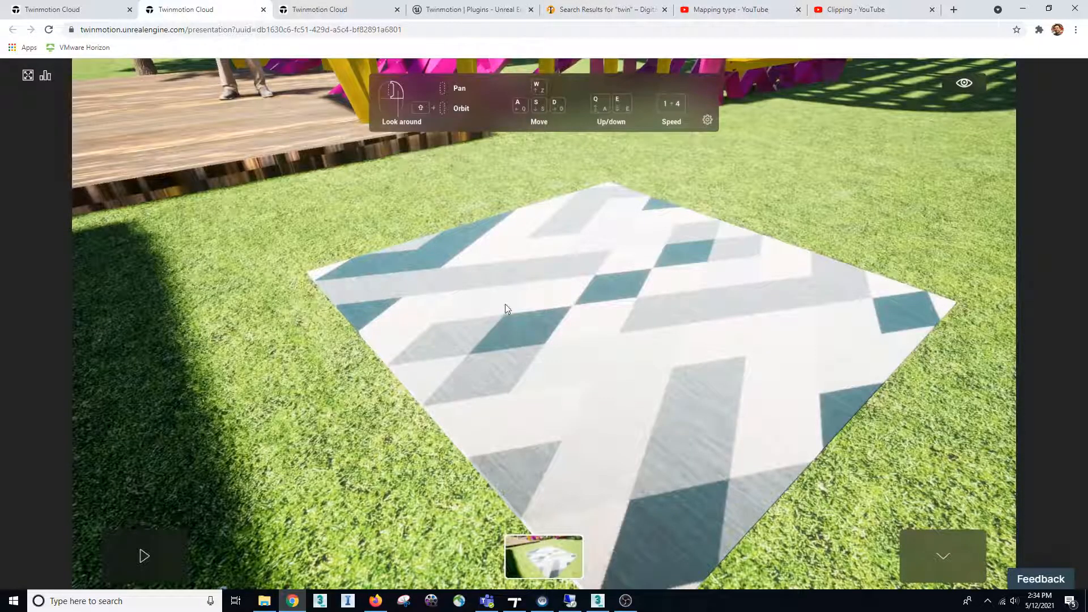
pyautogui.moveTo(461, 297); pyautogui.dragTo(409, 250)
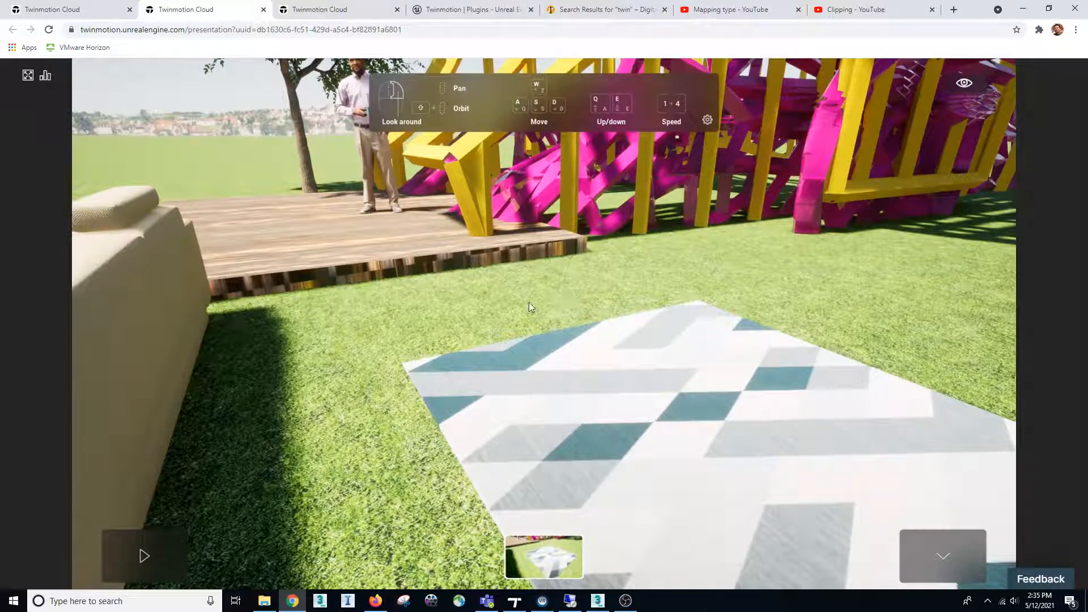
pyautogui.moveTo(623, 266); pyautogui.dragTo(709, 119, button='right')
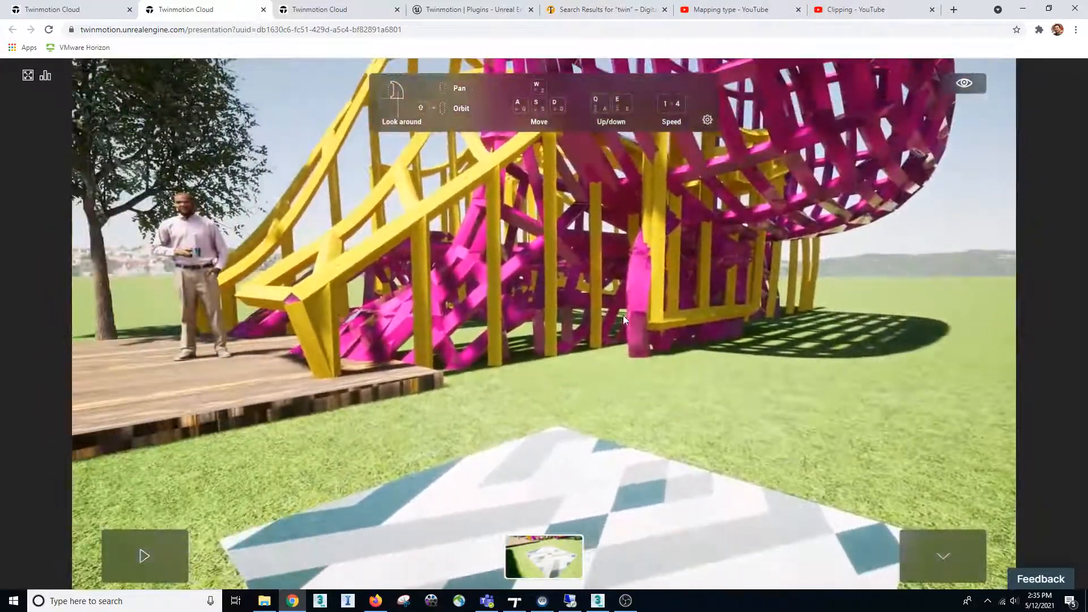
# Look around the cloud presentation from beside the wooden platform and view the available keyboard/mouse navigation presets
pyautogui.moveTo(623, 315); pyautogui.dragTo(630, 229, button='right')
pyautogui.press('a')
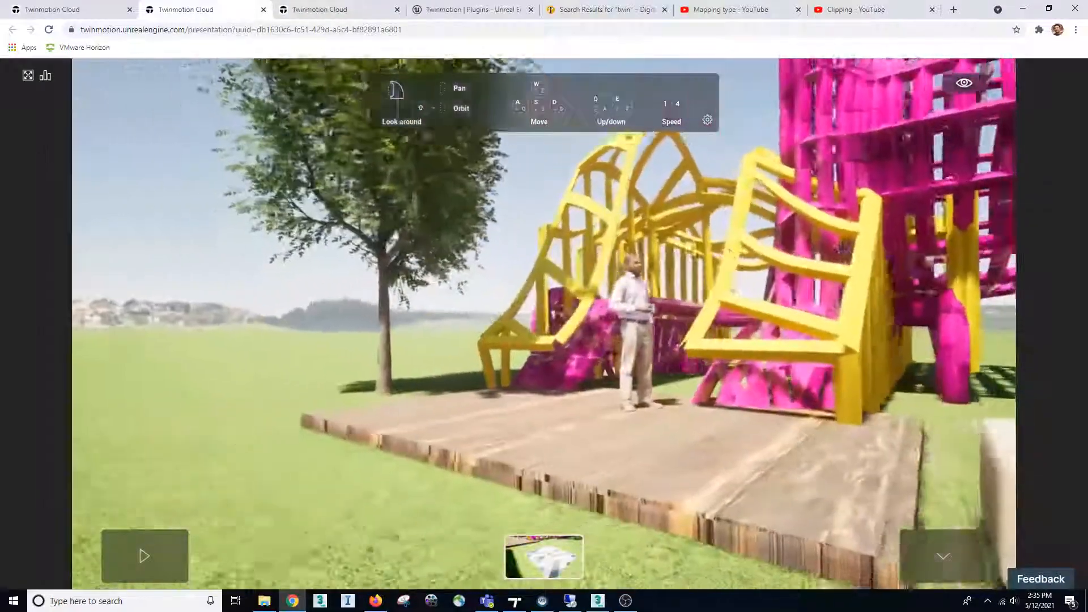
pyautogui.moveTo(572, 306); pyautogui.dragTo(754, 310, button='right')
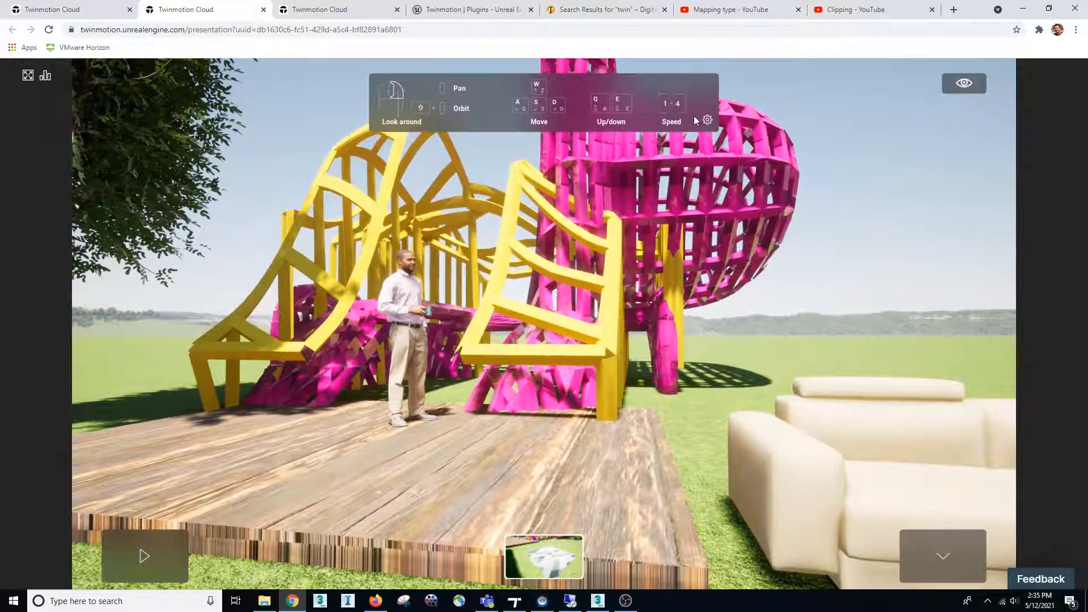
pyautogui.click(707, 120)
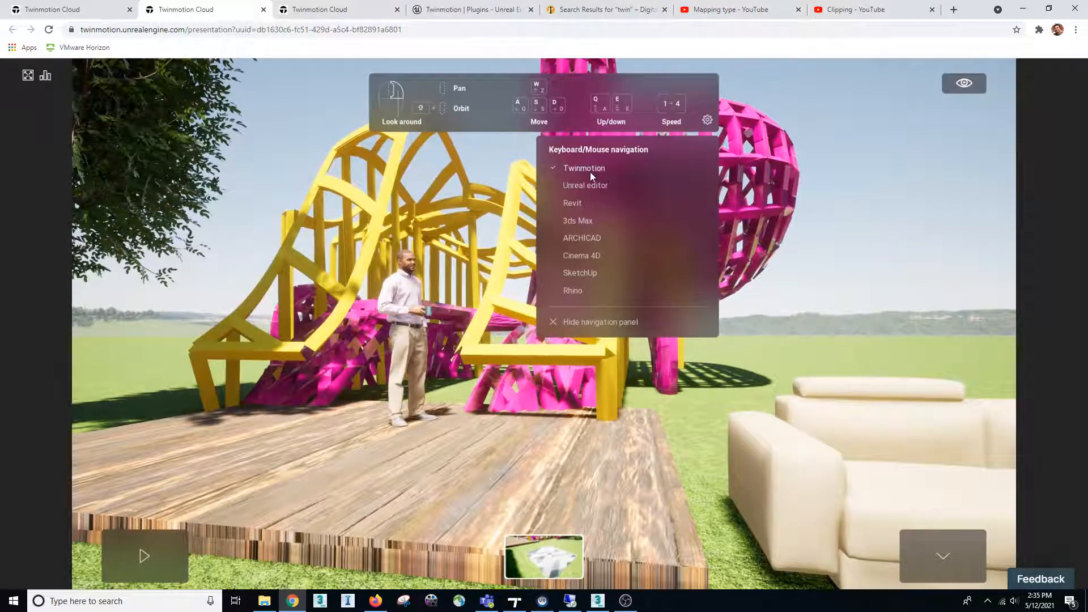
pyautogui.moveTo(795, 218); pyautogui.dragTo(775, 202, button='right')
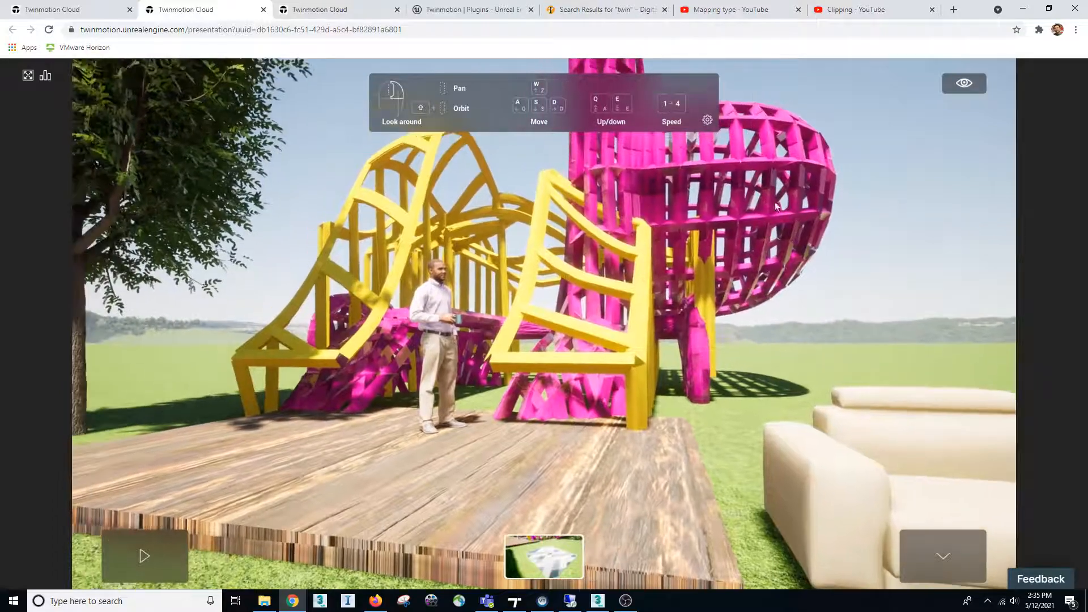
# Set the presentation's time of day to about 21:18 and turn the view toward the tree
pyautogui.click(963, 84)
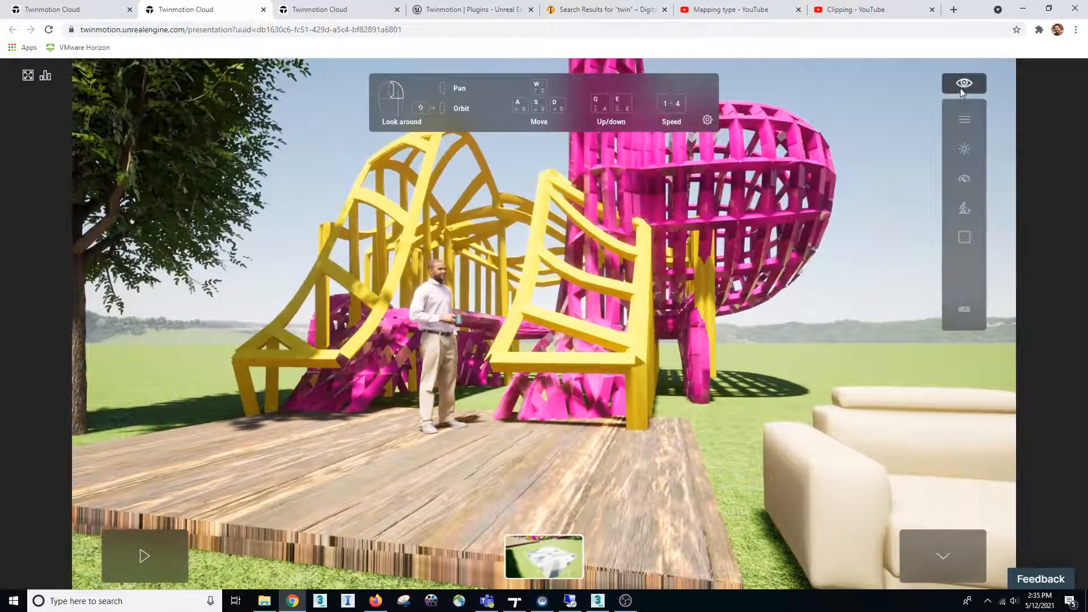
pyautogui.click(965, 150)
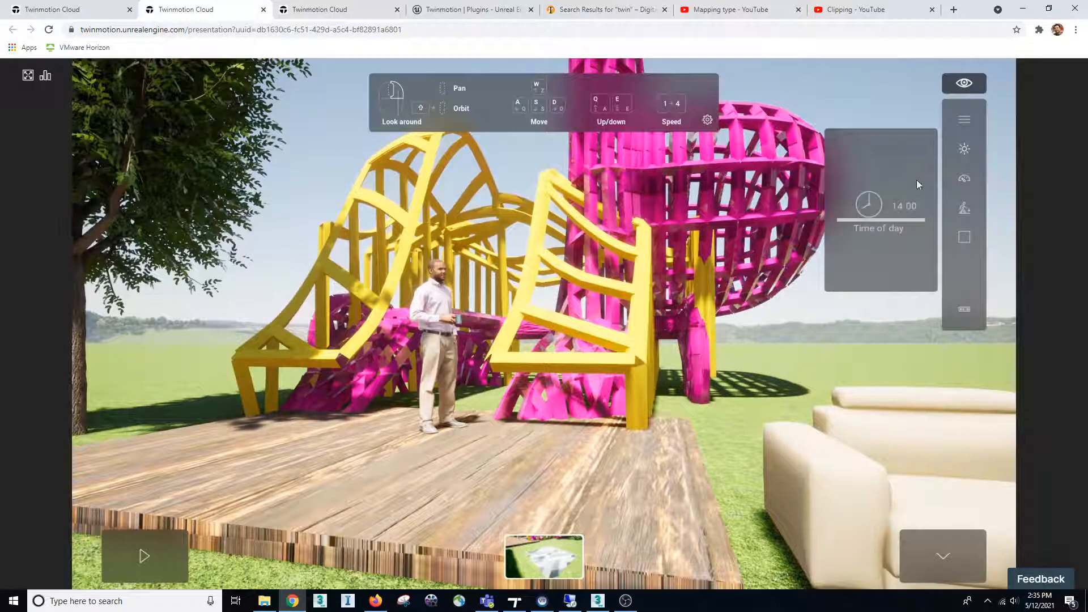
pyautogui.moveTo(861, 218); pyautogui.dragTo(855, 257)
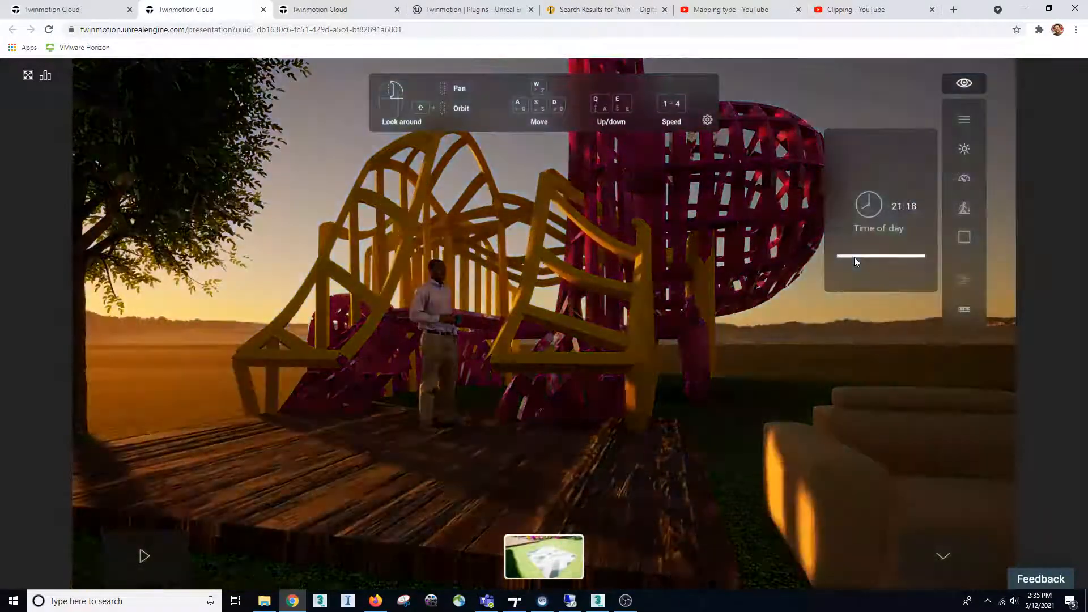
pyautogui.moveTo(575, 238); pyautogui.dragTo(491, 221, button='right')
# Try the Flat outline and Shaded outline rendering styles, switch to Metal and look around the playground
pyautogui.moveTo(966, 91)
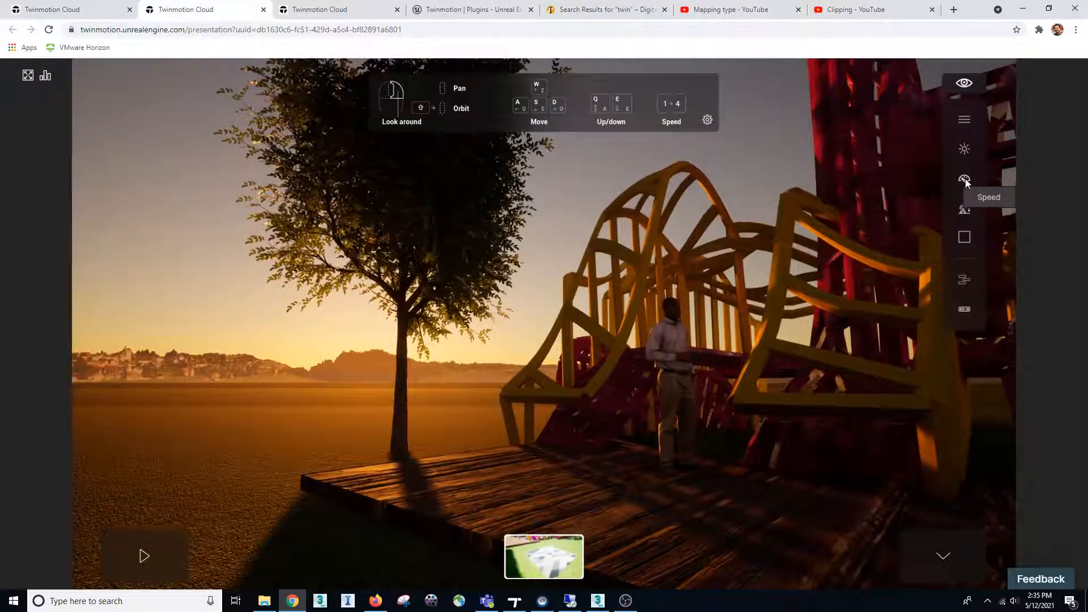
pyautogui.click(964, 238)
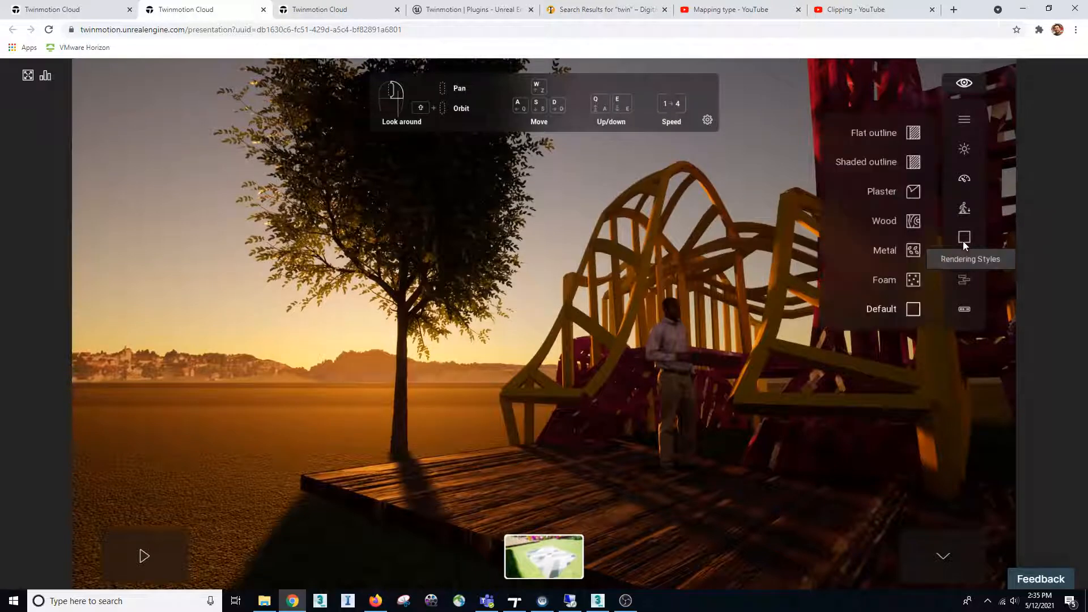
pyautogui.click(893, 133)
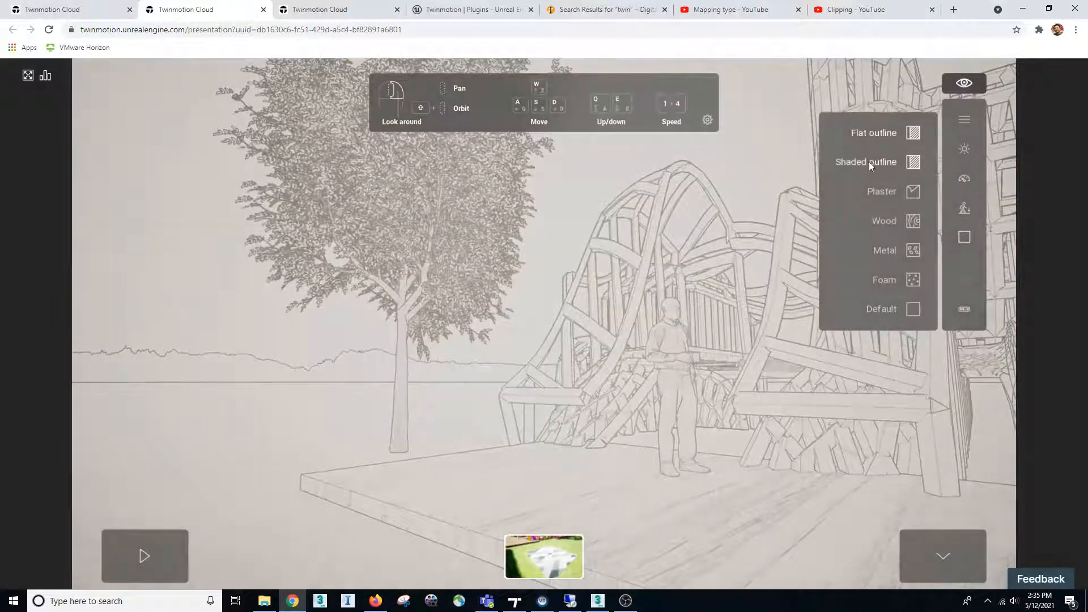
pyautogui.click(869, 162)
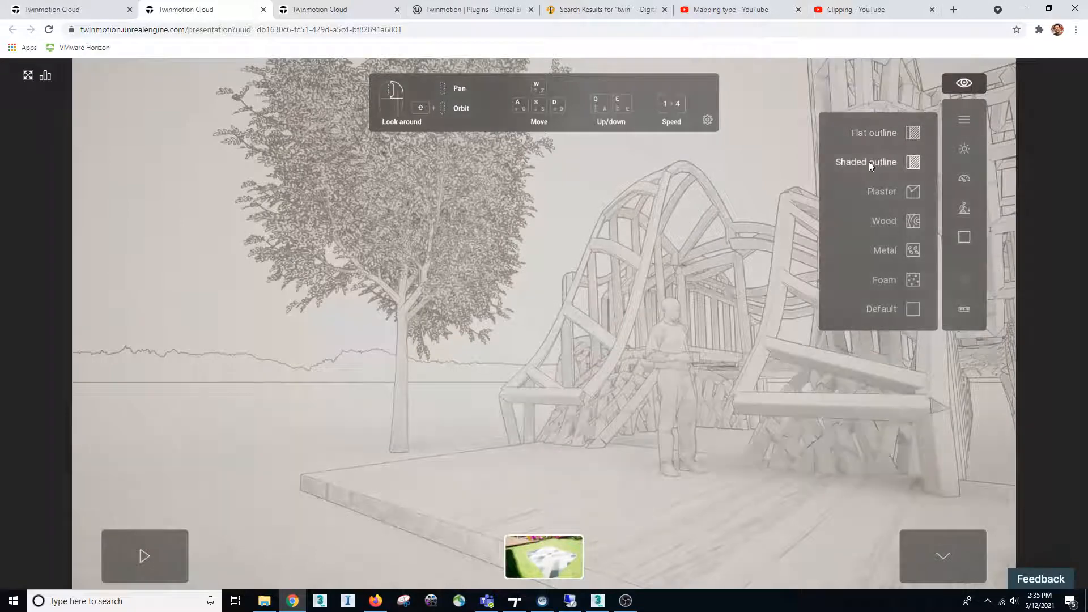
pyautogui.click(885, 252)
pyautogui.moveTo(731, 217); pyautogui.dragTo(785, 237, button='right')
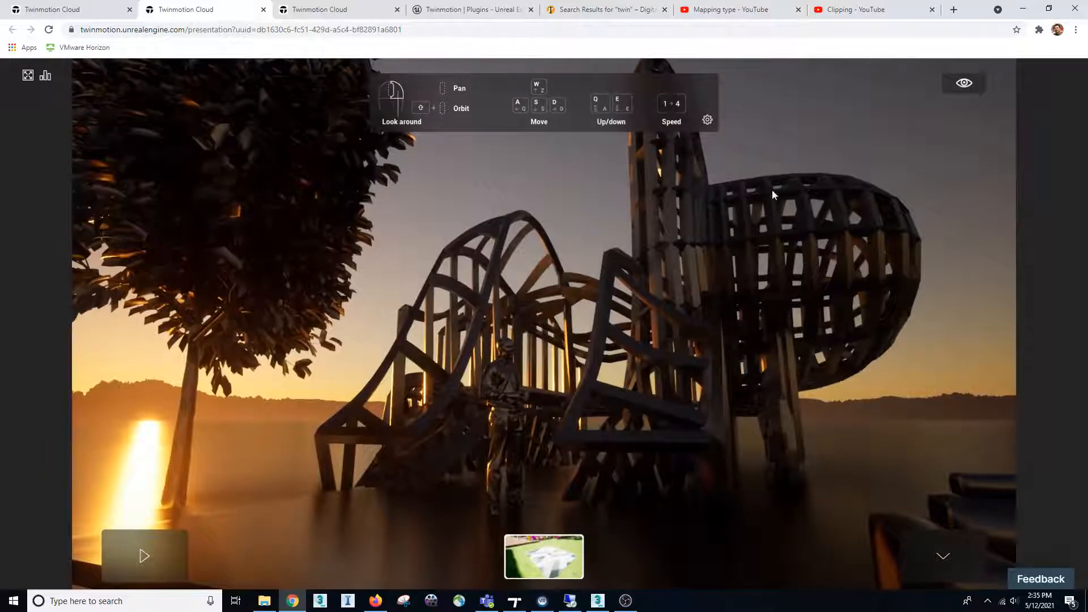
pyautogui.click(964, 84)
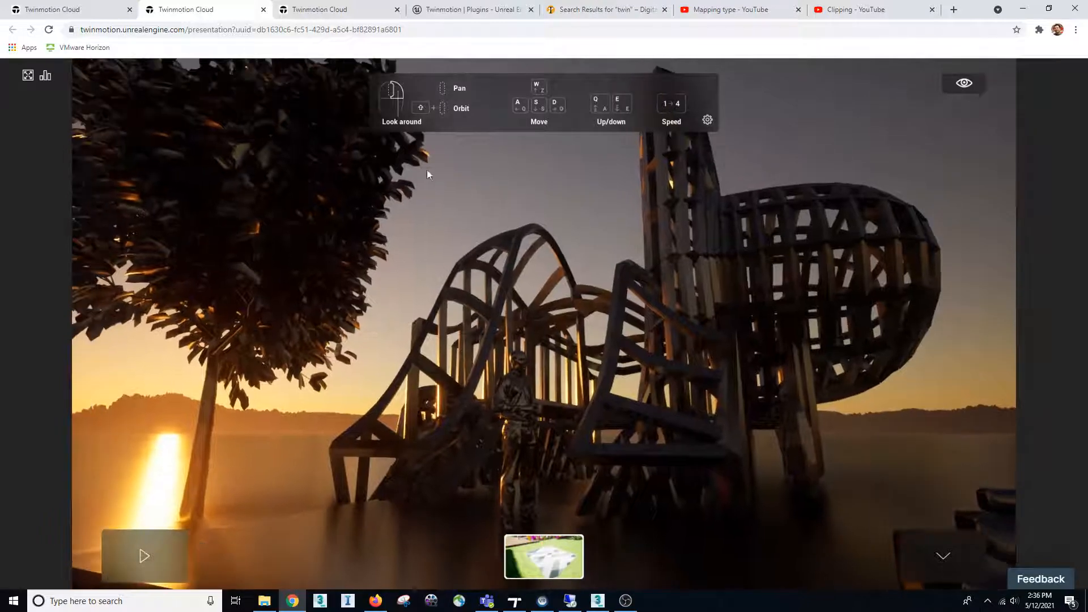
# Return to the cloud presentation list, view the sharing form for the May 12, 2021 Playground_TW1 presentation, and cancel it
pyautogui.click(72, 11)
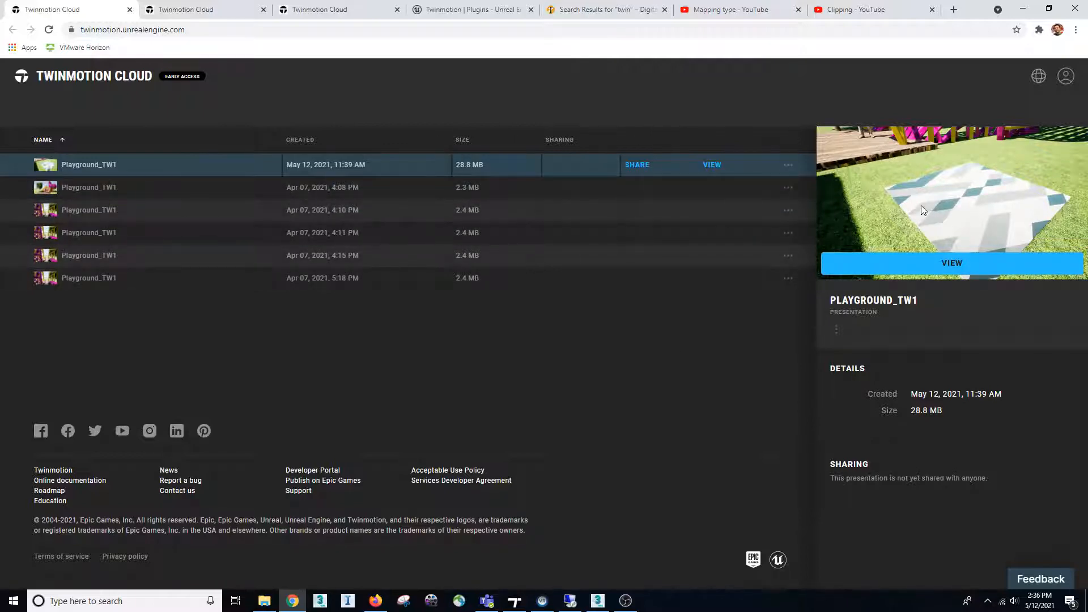
pyautogui.click(632, 166)
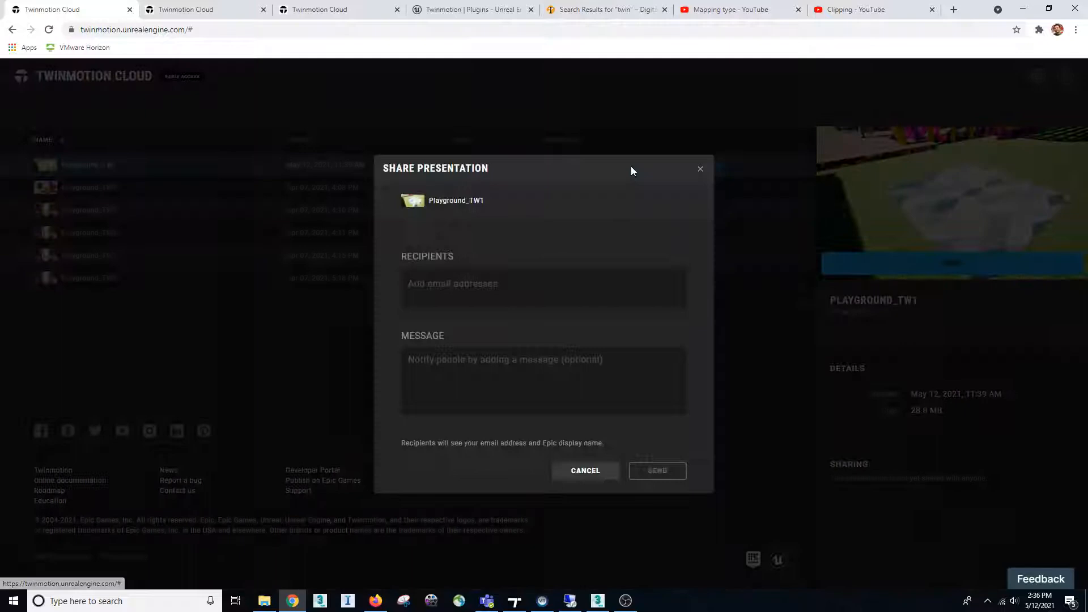
pyautogui.click(434, 268)
pyautogui.press('Tab')
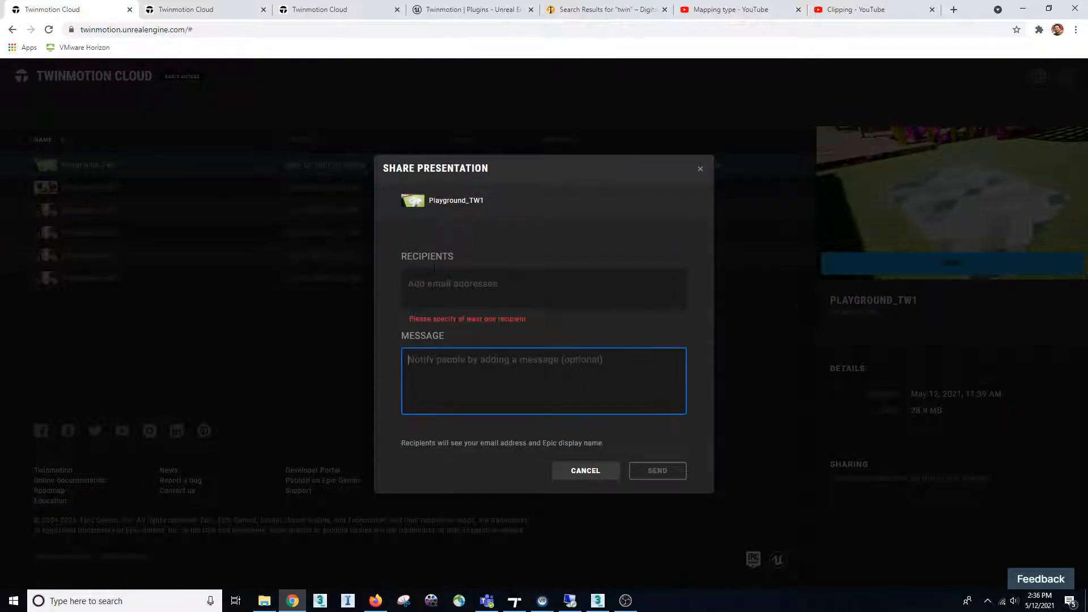
pyautogui.click(593, 472)
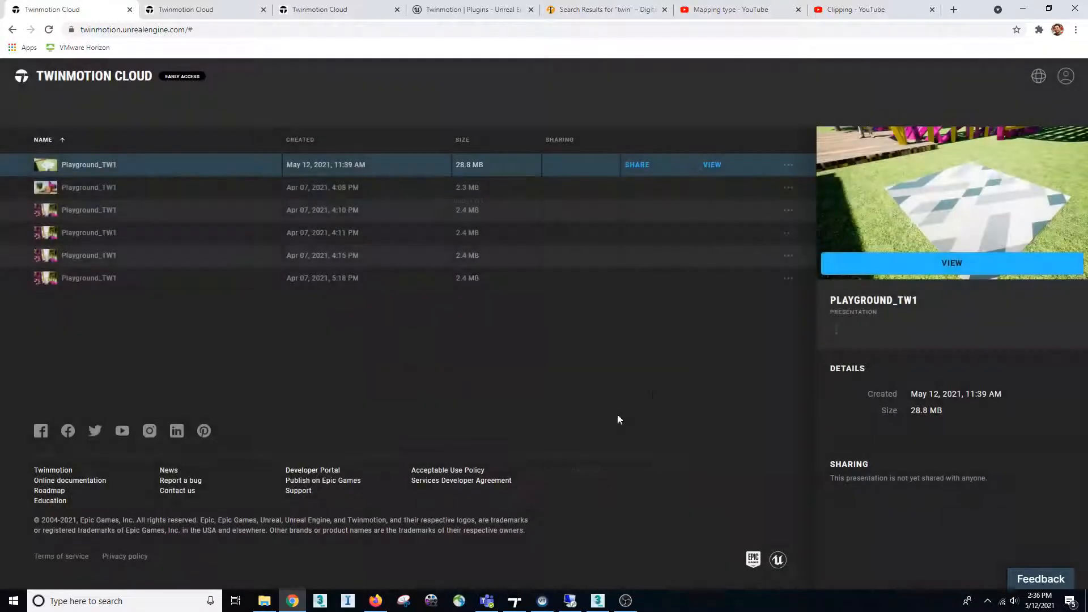
# Check the remote desktop session briefly and switch to the local Twinmotion project Playground_TW1
pyautogui.click(571, 601)
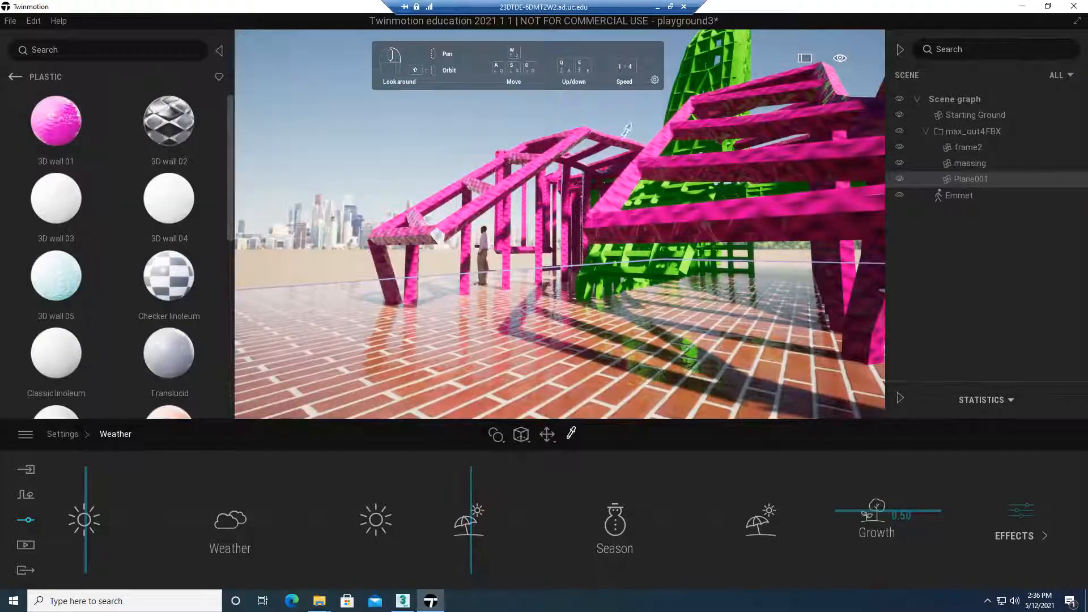
pyautogui.click(669, 8)
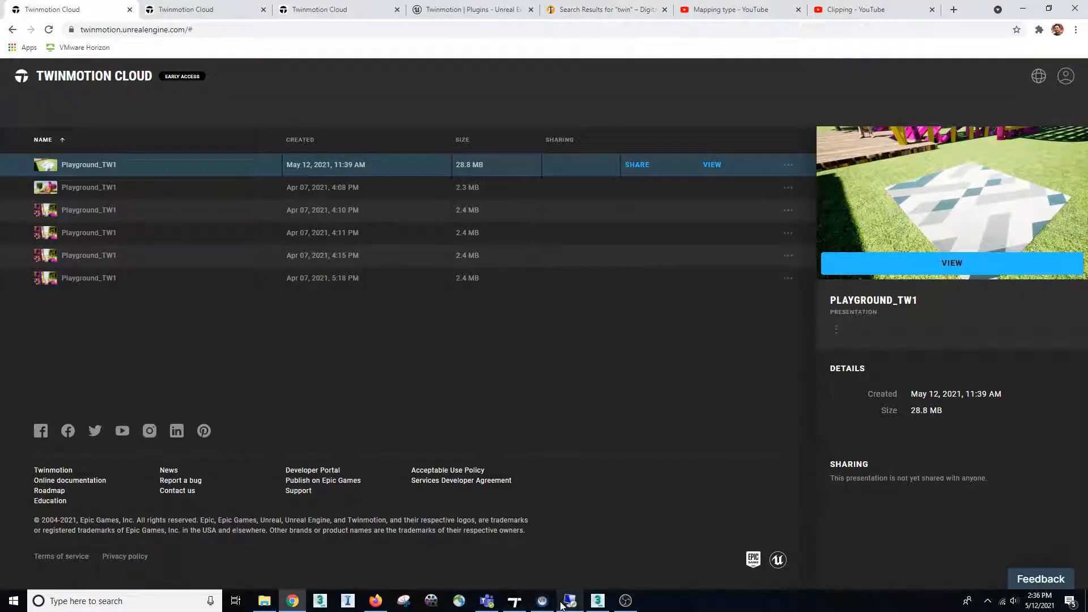
pyautogui.moveTo(571, 605)
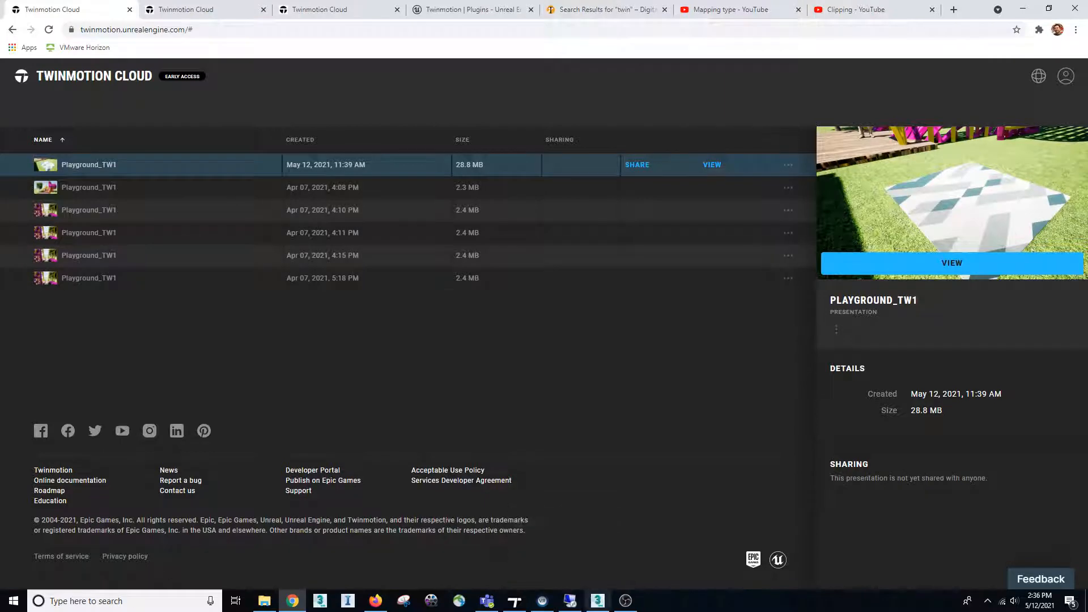
pyautogui.moveTo(517, 605)
pyautogui.click(519, 544)
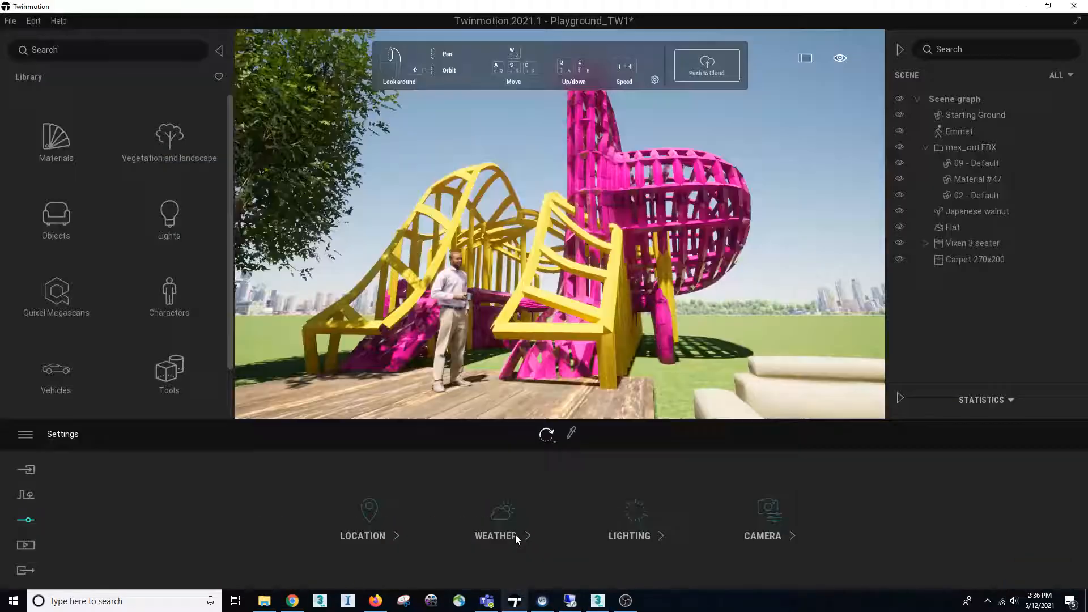
# Pick the Old Log Wall material on the wooden platform and set its texture mapping to Cubic UVs
pyautogui.moveTo(560, 224); pyautogui.dragTo(567, 269, button='right')
pyautogui.click(383, 276)
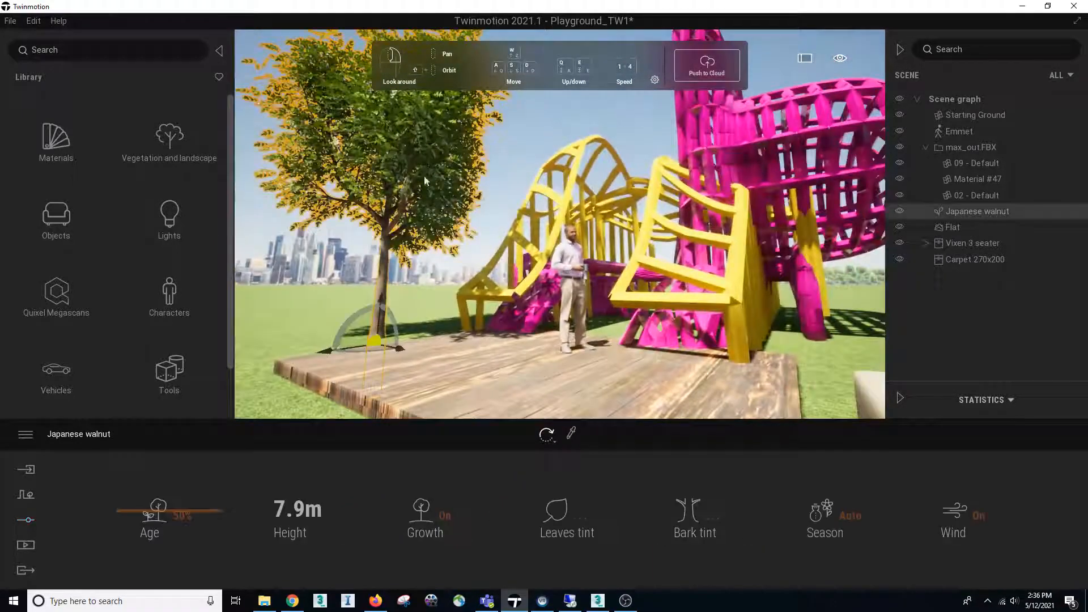
pyautogui.moveTo(410, 294); pyautogui.dragTo(452, 418, button='right')
pyautogui.click(427, 323)
pyautogui.moveTo(666, 415); pyautogui.dragTo(657, 425, button='right')
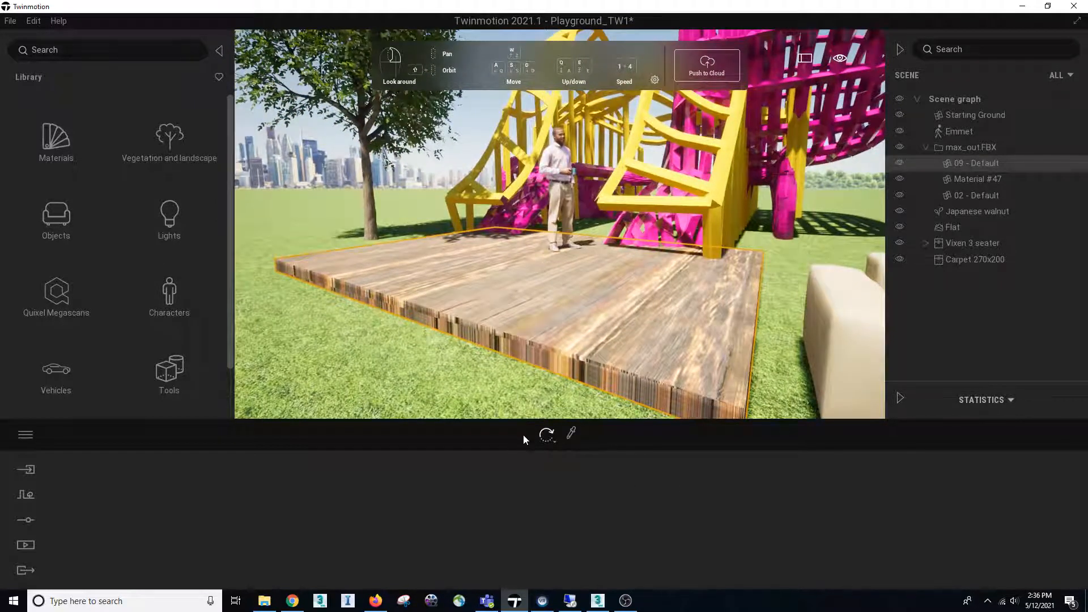
pyautogui.click(571, 433)
pyautogui.click(589, 303)
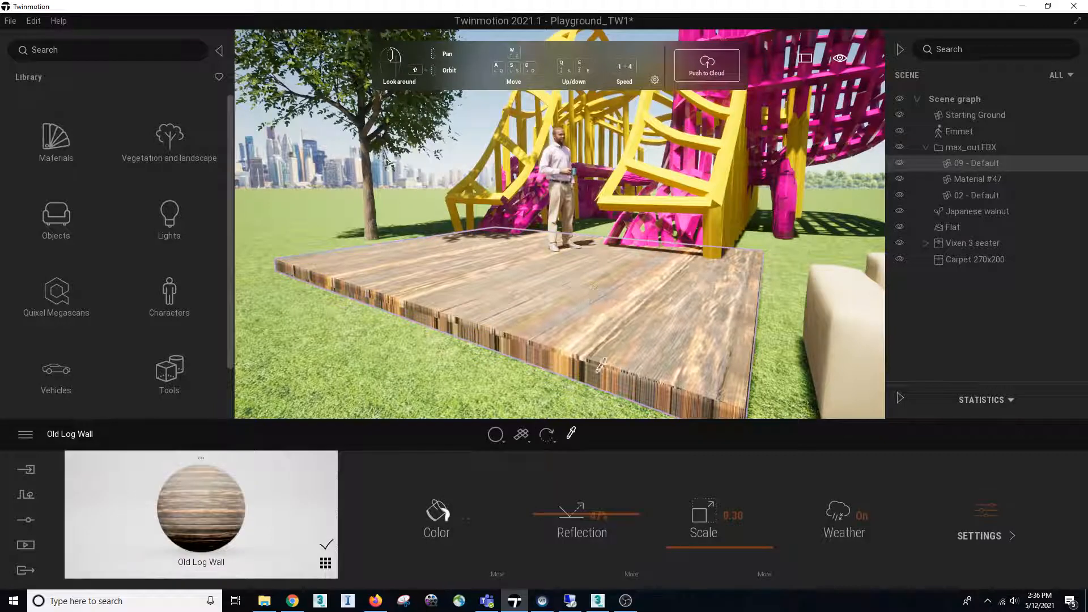
pyautogui.click(521, 433)
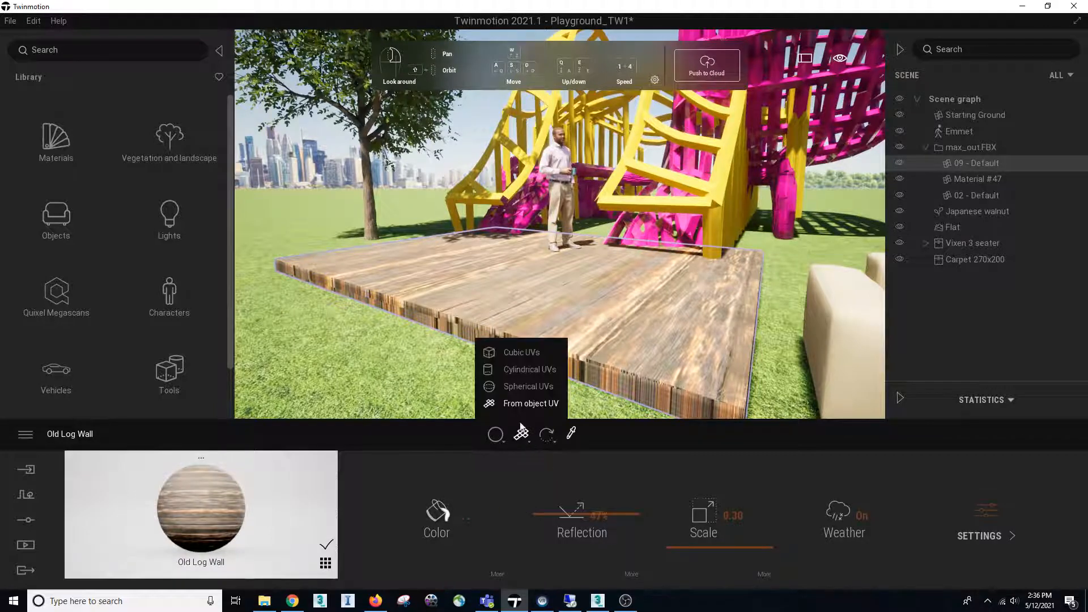
pyautogui.click(526, 353)
# Apply the Ipe A wood material from the library to the platform and inspect its front edge
pyautogui.click(73, 149)
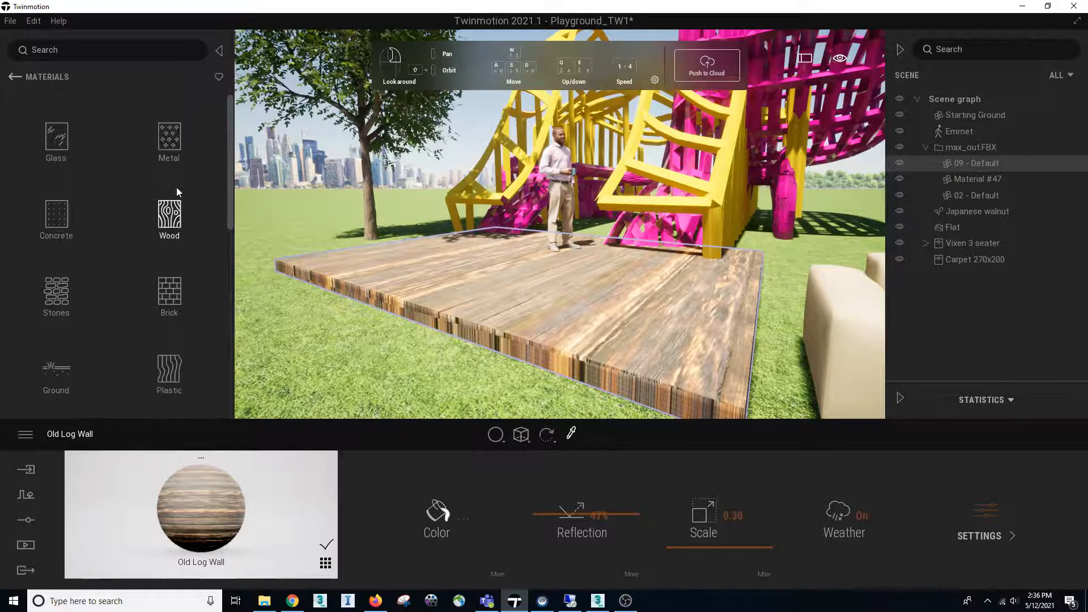
pyautogui.click(169, 215)
pyautogui.moveTo(167, 118); pyautogui.dragTo(510, 333)
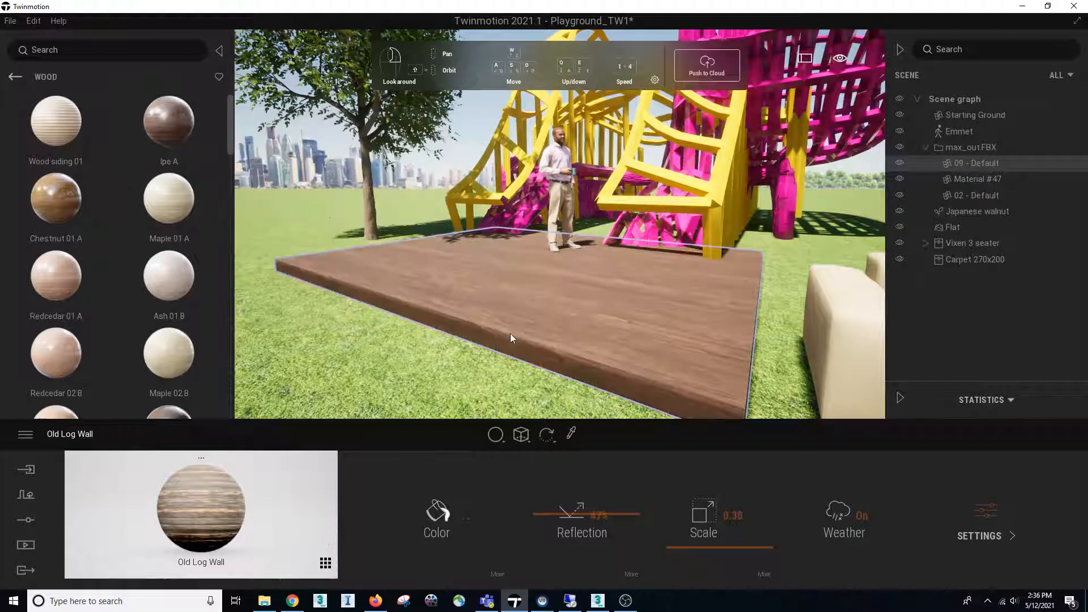
pyautogui.scroll(3, 498, 378)
pyautogui.keyDown('shift'); pyautogui.moveTo(480, 374); pyautogui.dragTo(546, 319, button='middle'); pyautogui.keyUp('shift')
# Undo the platform's material replacement to compare with Old Log Wall, and redo it to restore Ipe A
pyautogui.hotkey('ctrl', 'z')
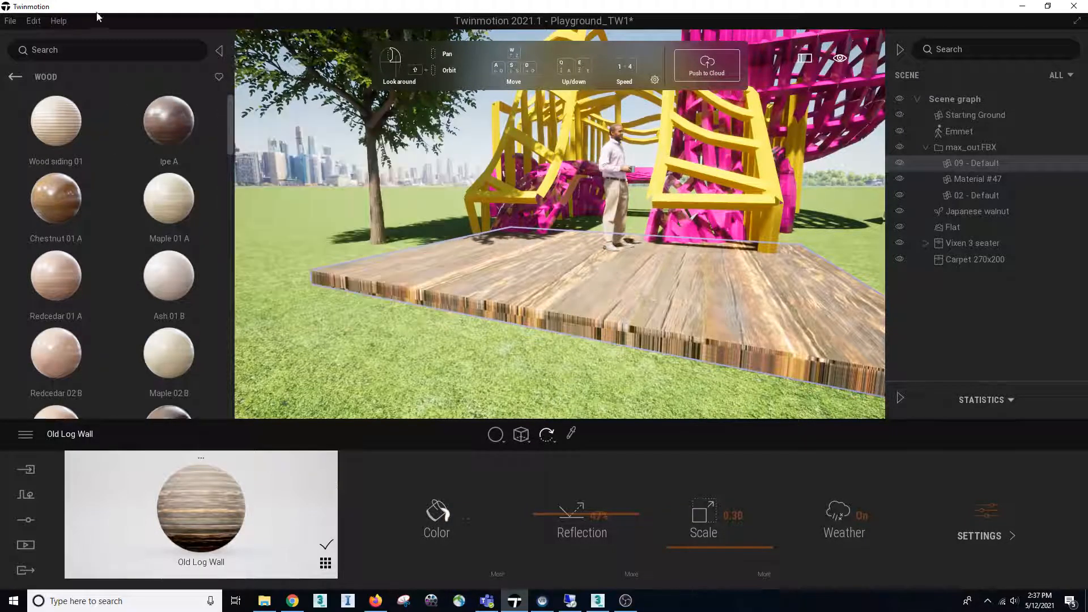
pyautogui.click(36, 19)
pyautogui.click(39, 56)
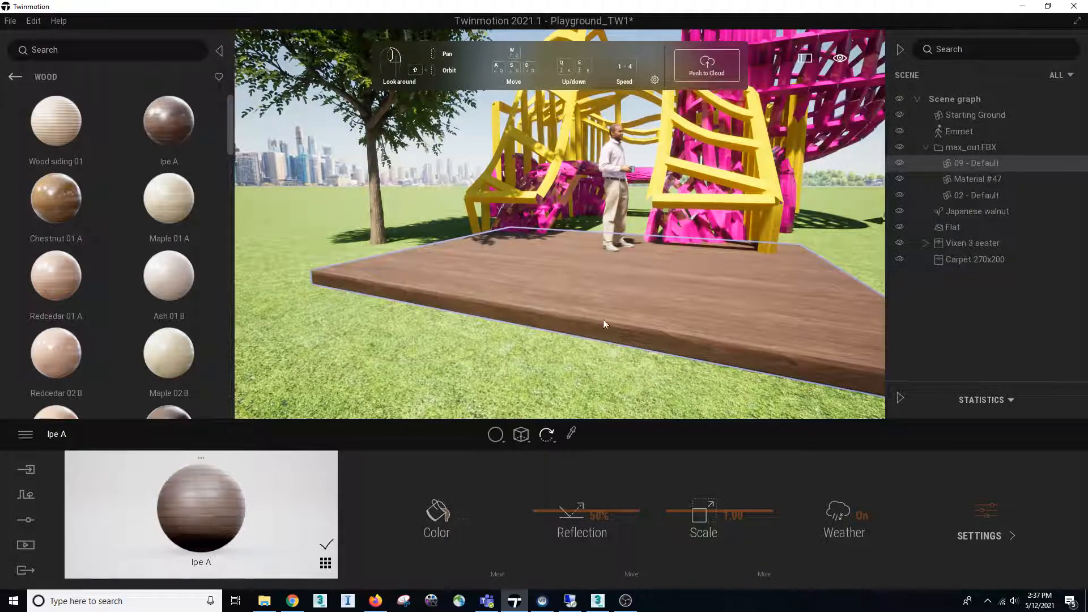
# Set the Ipe A material's reflection to 91% and move closer to view the reflections on the platform
pyautogui.moveTo(603, 304); pyautogui.dragTo(569, 309, button='right')
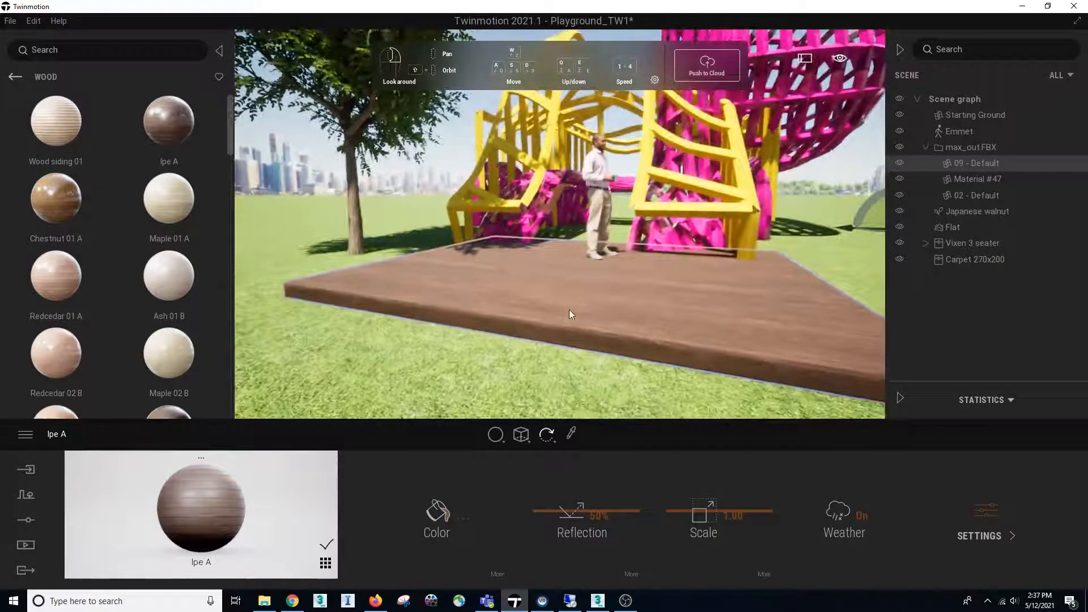
pyautogui.moveTo(589, 510); pyautogui.dragTo(592, 472)
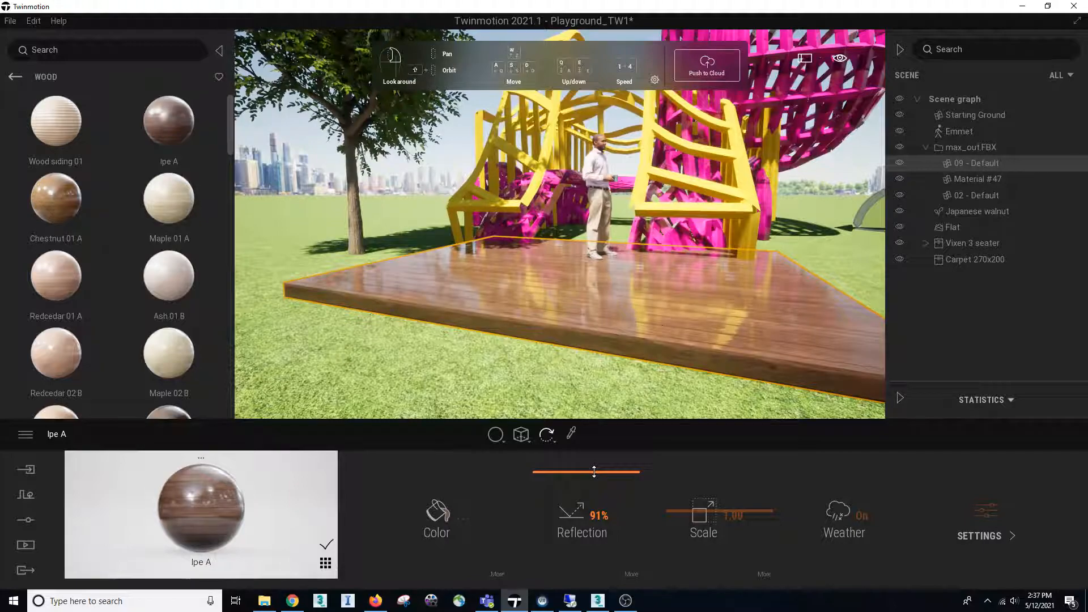
pyautogui.moveTo(592, 335); pyautogui.dragTo(569, 287, button='right')
pyautogui.press('d')
pyautogui.press('w')
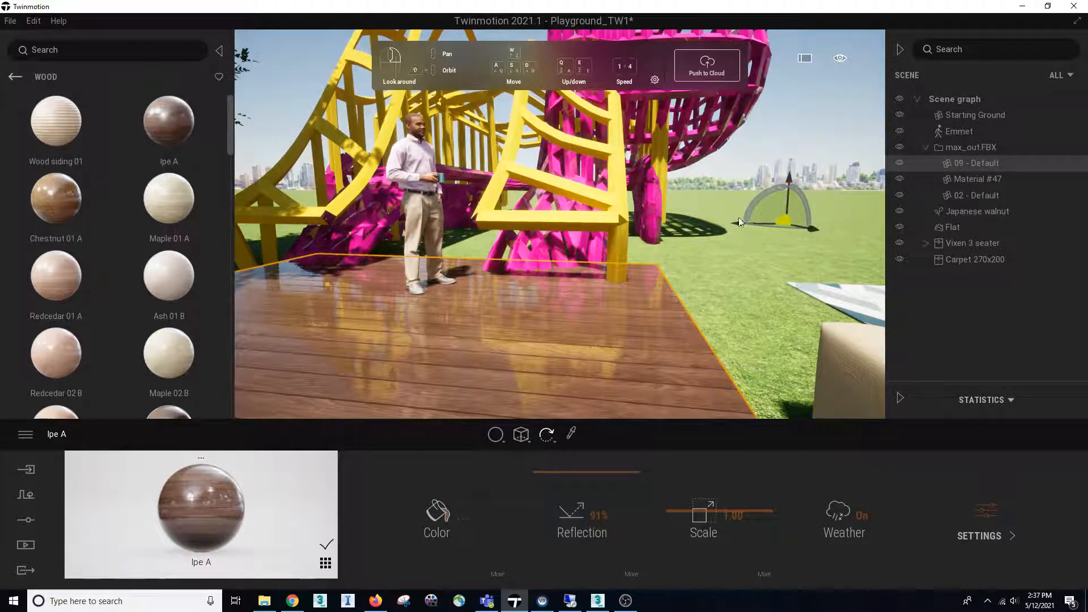
# Move the Ipe A platform slightly upward, adjust its position along the gizmo axes, and look across its surface
pyautogui.moveTo(783, 219); pyautogui.dragTo(796, 219)
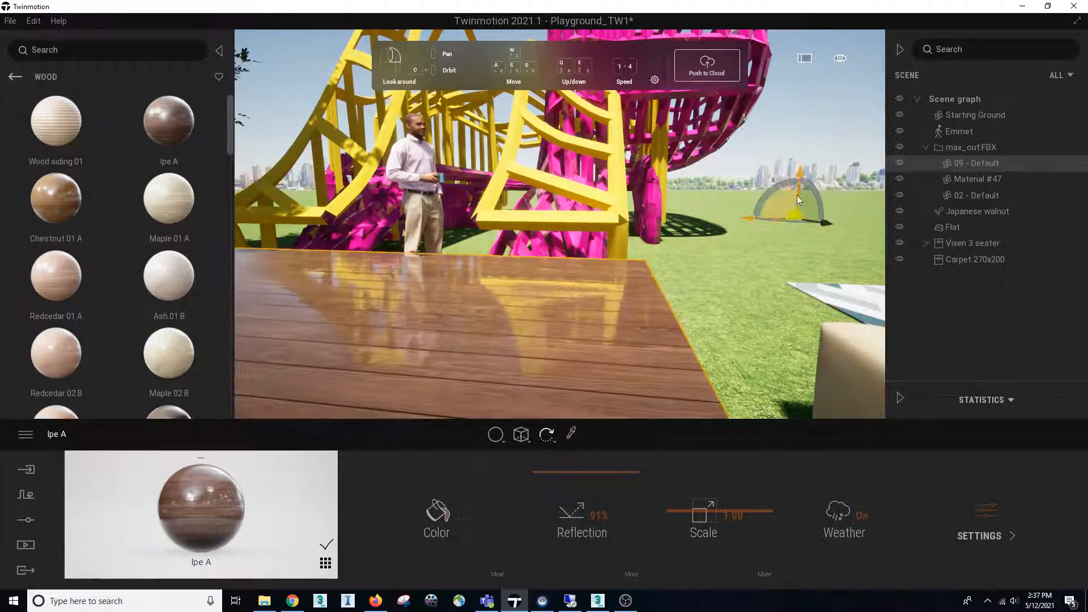
pyautogui.moveTo(802, 175)
pyautogui.mouseDown()
pyautogui.moveTo(799, 193)
pyautogui.moveTo(799, 182)
pyautogui.mouseUp()
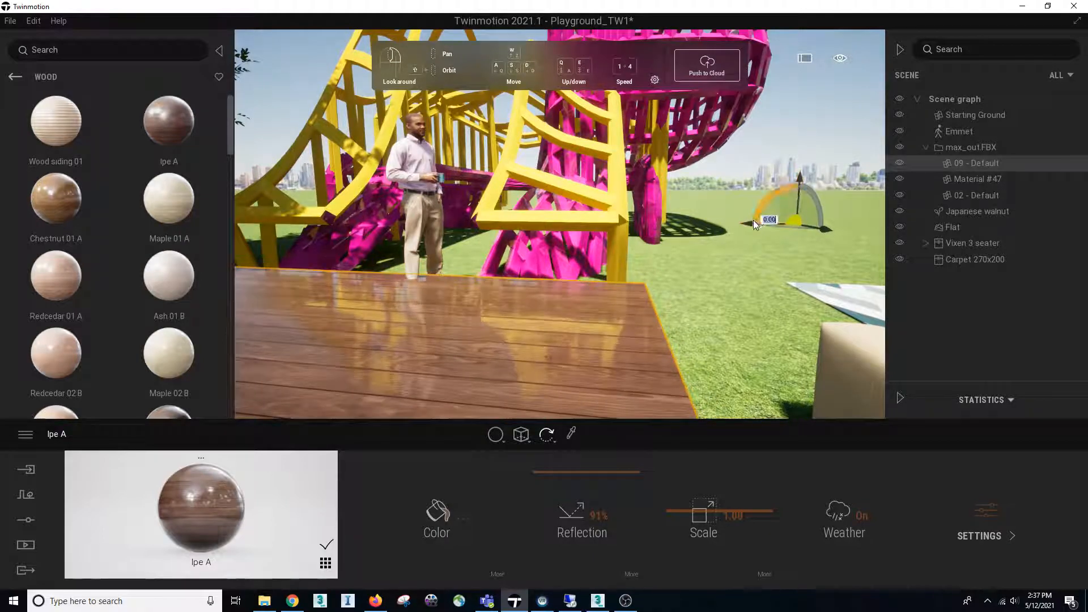
pyautogui.moveTo(752, 225); pyautogui.dragTo(768, 225)
pyautogui.moveTo(768, 225); pyautogui.dragTo(718, 246, button='right')
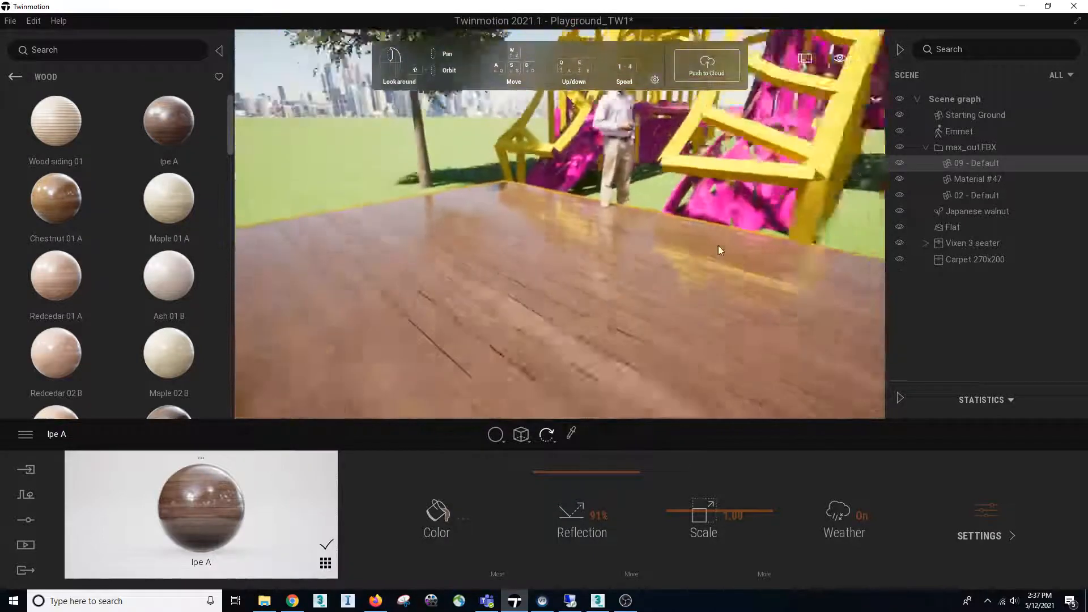
# Move the standing man figure from the back of the wooden platform to its front corner
pyautogui.scroll(-5, 719, 246)
pyautogui.click(584, 169)
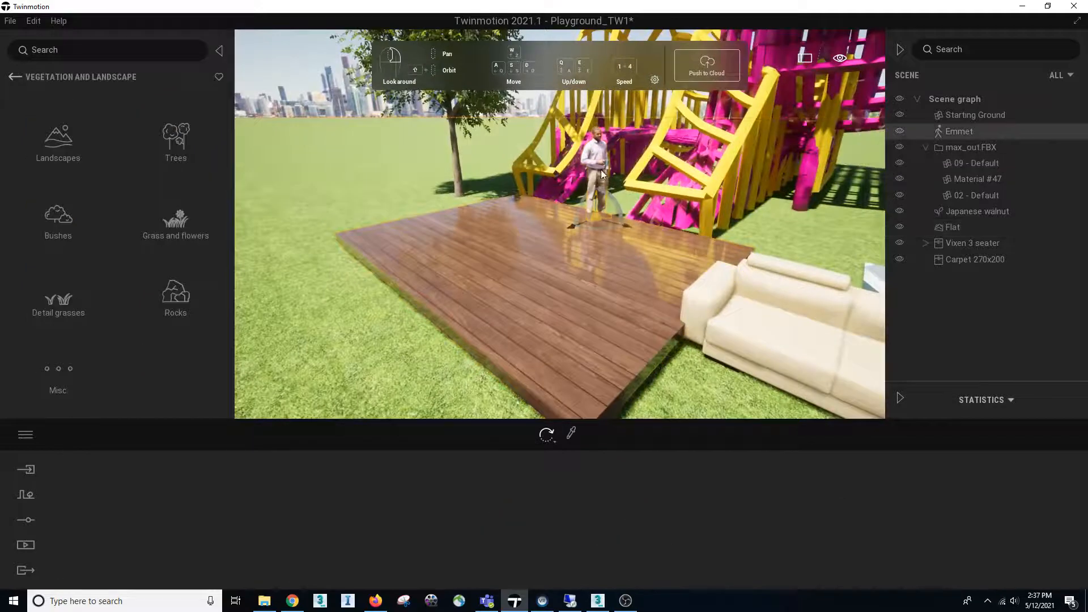
pyautogui.moveTo(593, 214); pyautogui.dragTo(504, 316)
pyautogui.moveTo(619, 264); pyautogui.dragTo(623, 236, button='right')
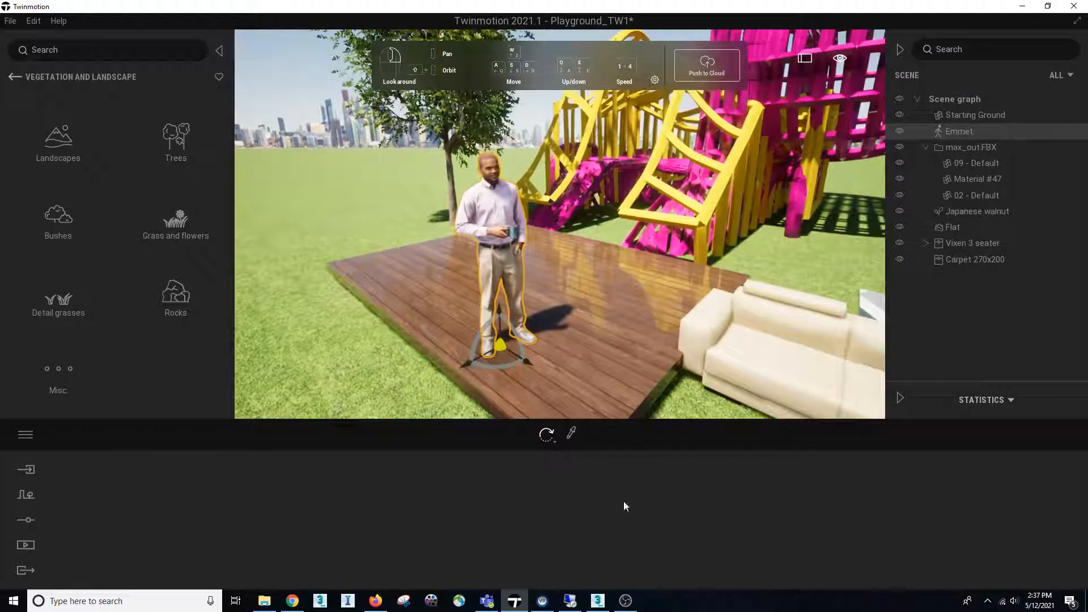
# Switch to the SAID3014_E3_SU21 outline in Google Docs, extend its Section item to "Section box", and return to the Playground_TW1 project in Twinmotion
pyautogui.click(375, 601)
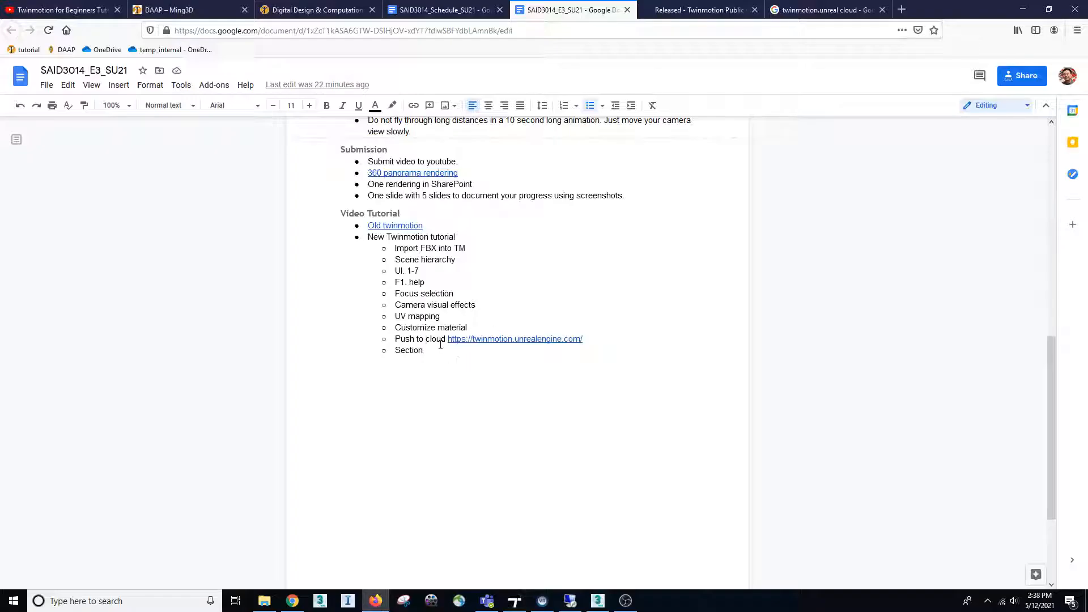
pyautogui.moveTo(441, 344); pyautogui.dragTo(335, 345)
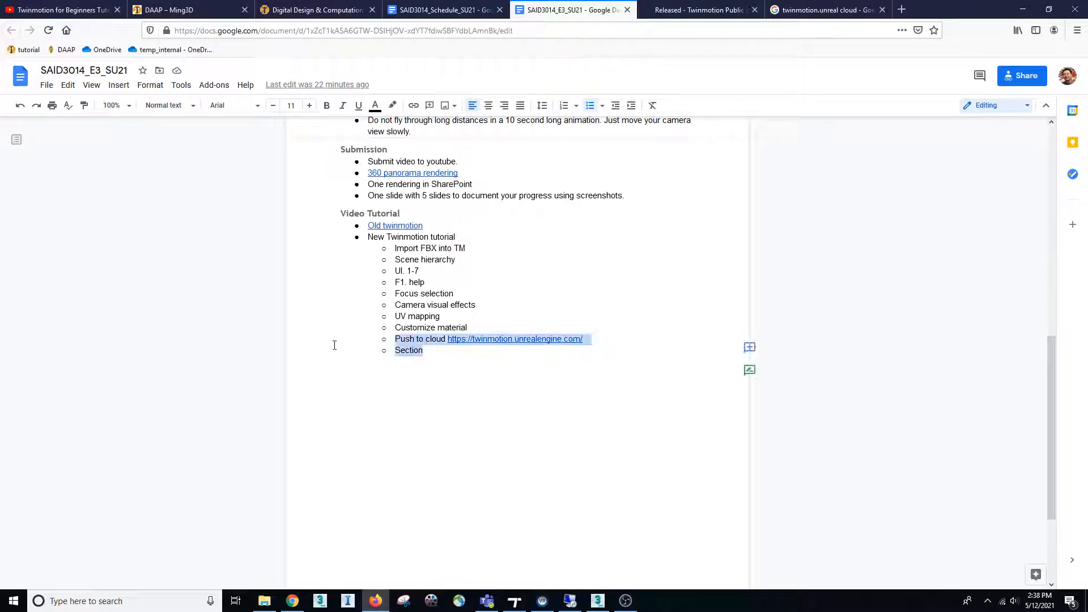
pyautogui.click(421, 350)
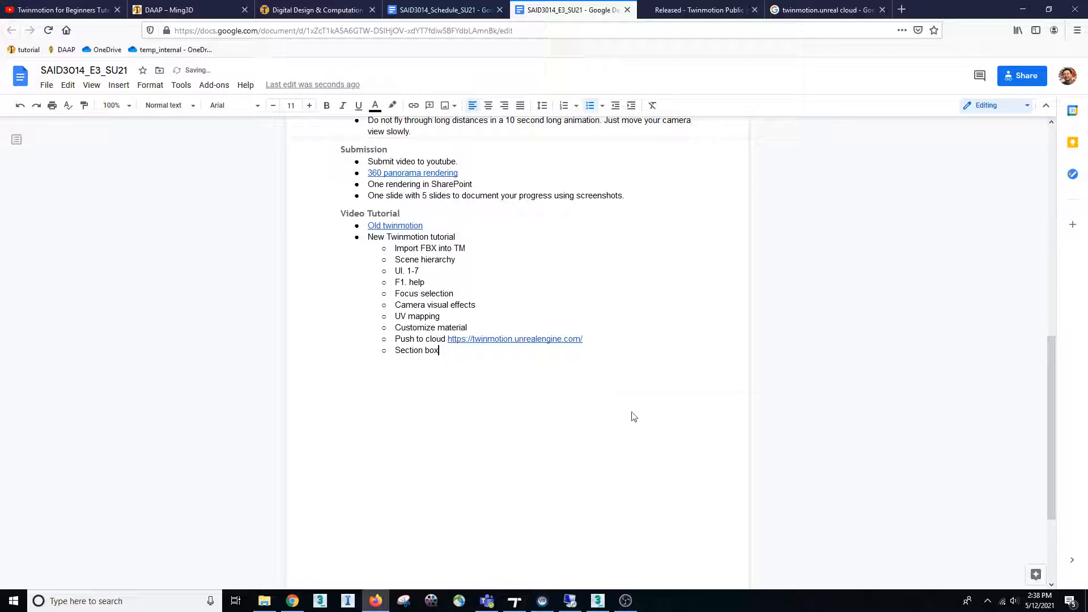
pyautogui.write('box')
pyautogui.click(568, 603)
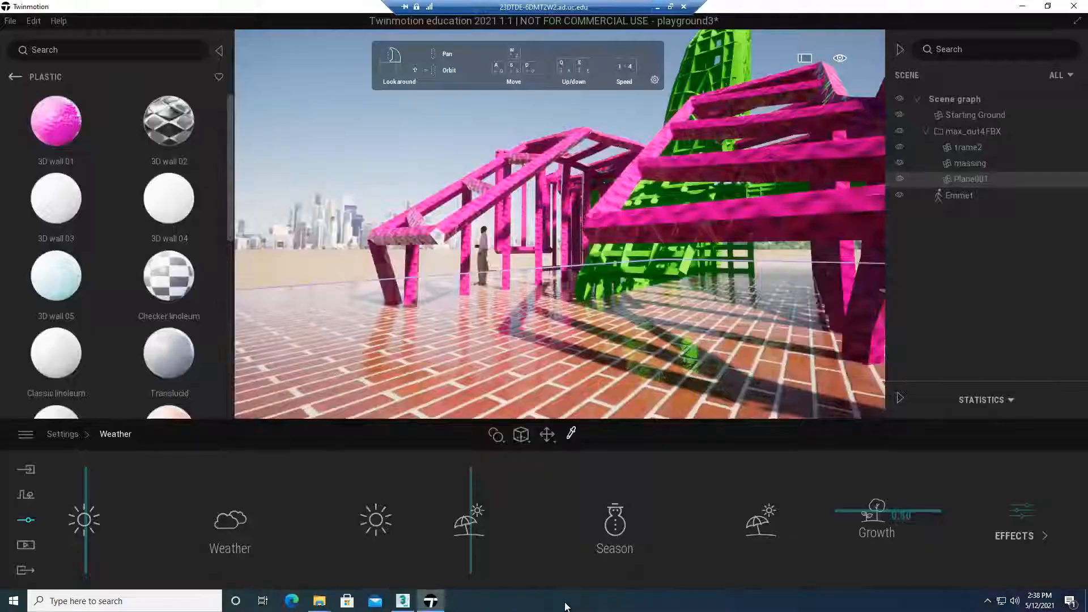
pyautogui.click(657, 6)
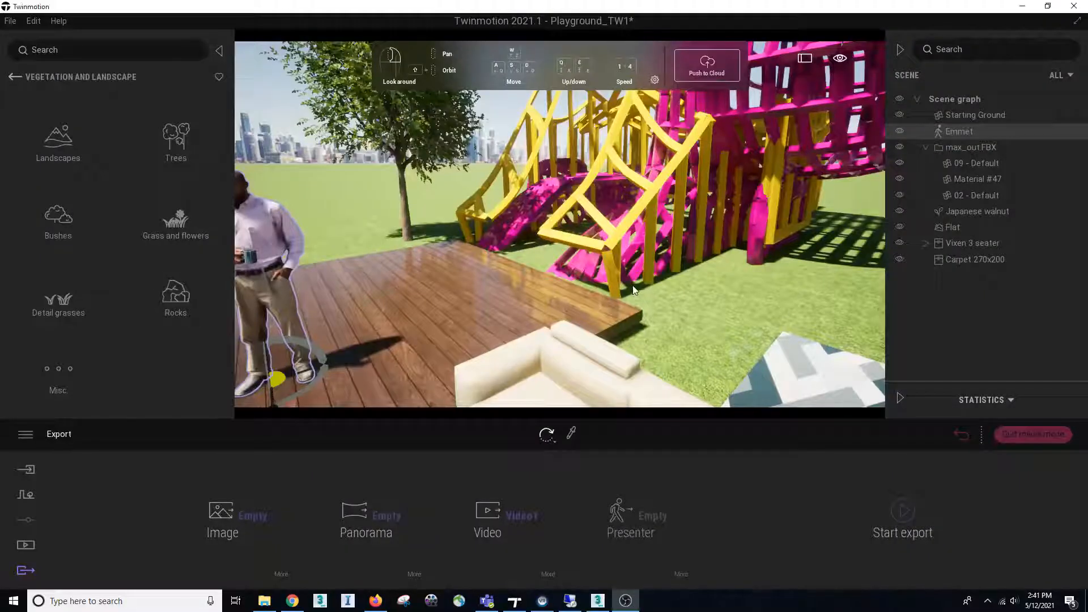
# Create a new media image looking through the playground structure between the magenta lattice and the yellow posts
pyautogui.moveTo(633, 286); pyautogui.dragTo(609, 287, button='right')
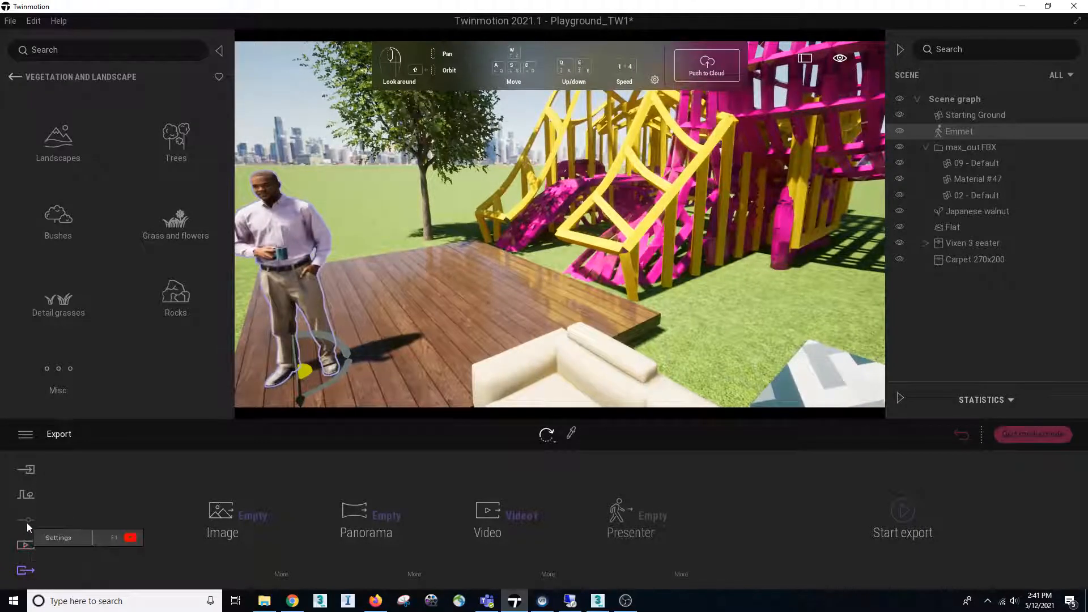
pyautogui.click(26, 544)
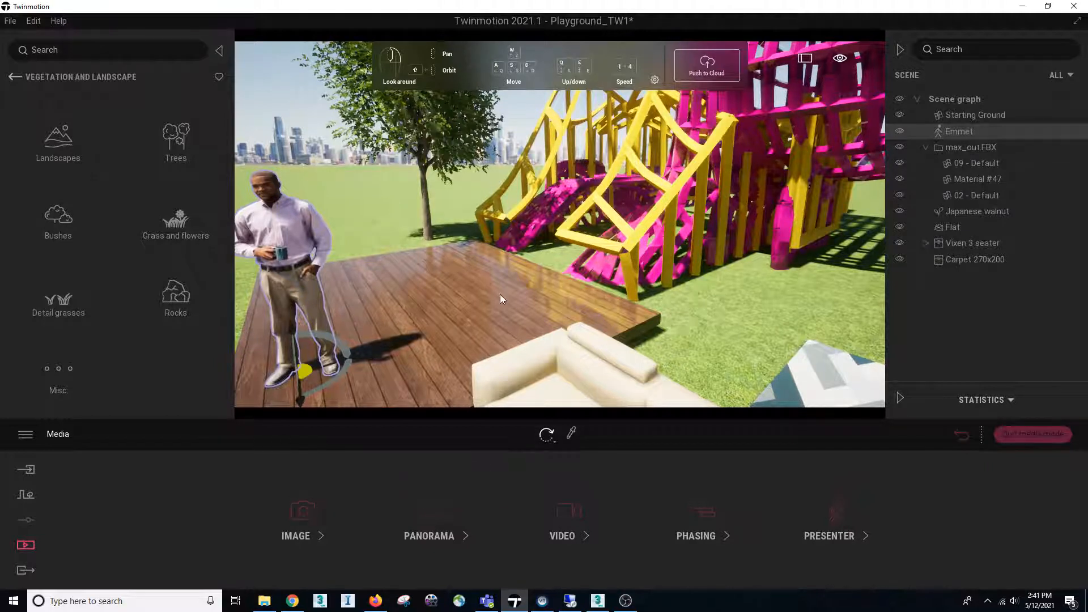
pyautogui.moveTo(468, 386); pyautogui.dragTo(427, 390, button='right')
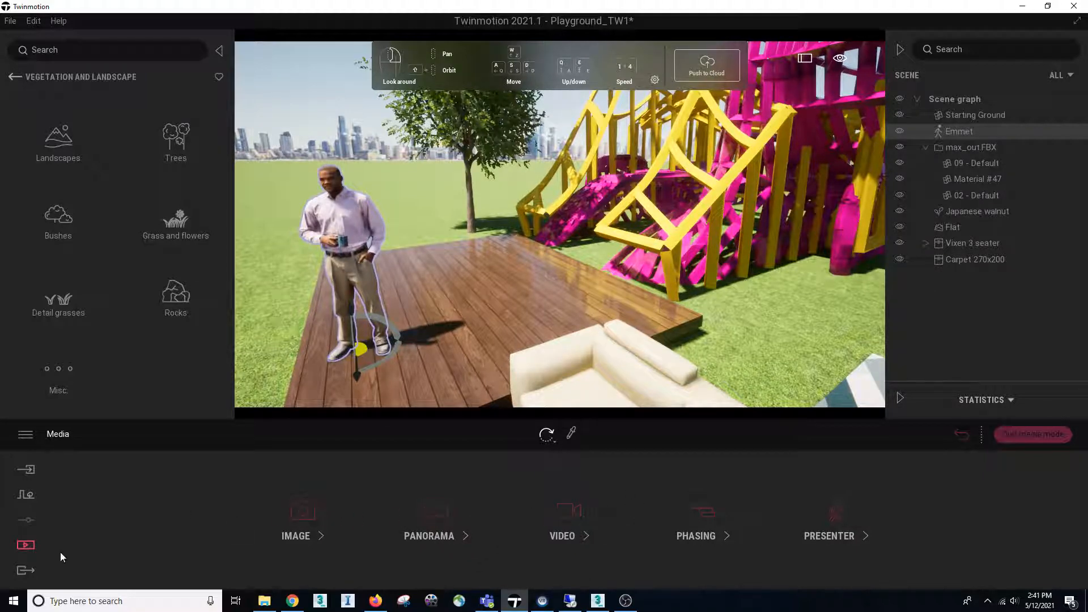
pyautogui.click(317, 529)
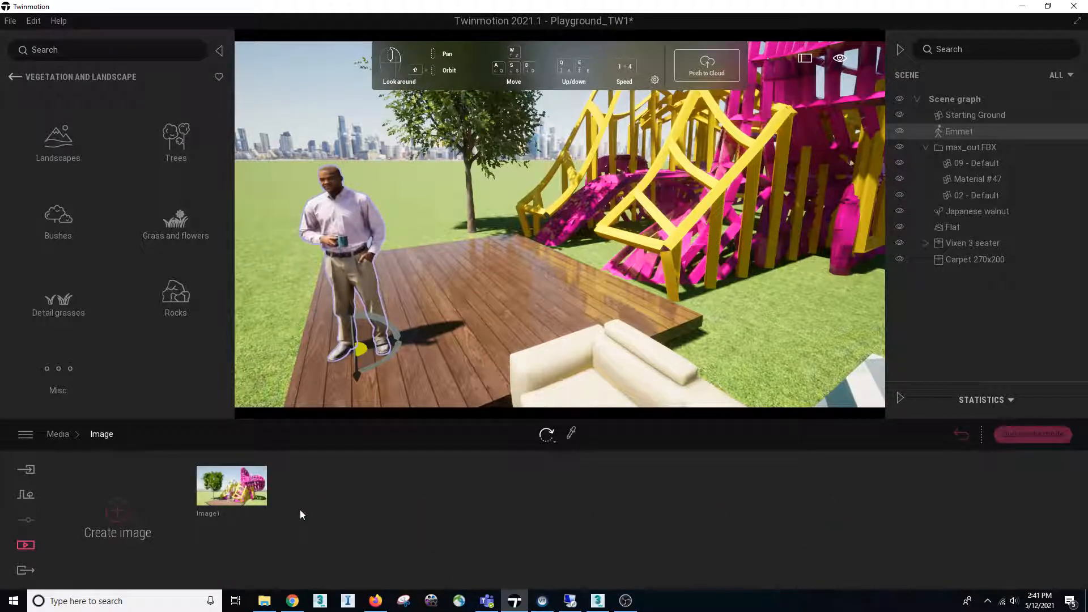
pyautogui.moveTo(471, 271); pyautogui.dragTo(473, 241, button='right')
pyautogui.press('d')
pyautogui.press('d')
pyautogui.press('d')
pyautogui.moveTo(558, 266)
pyautogui.mouseDown(button='right')
pyautogui.moveTo(607, 273)
pyautogui.moveTo(547, 269)
pyautogui.moveTo(561, 273)
pyautogui.mouseUp(button='right')
pyautogui.press('w')
pyautogui.press('w')
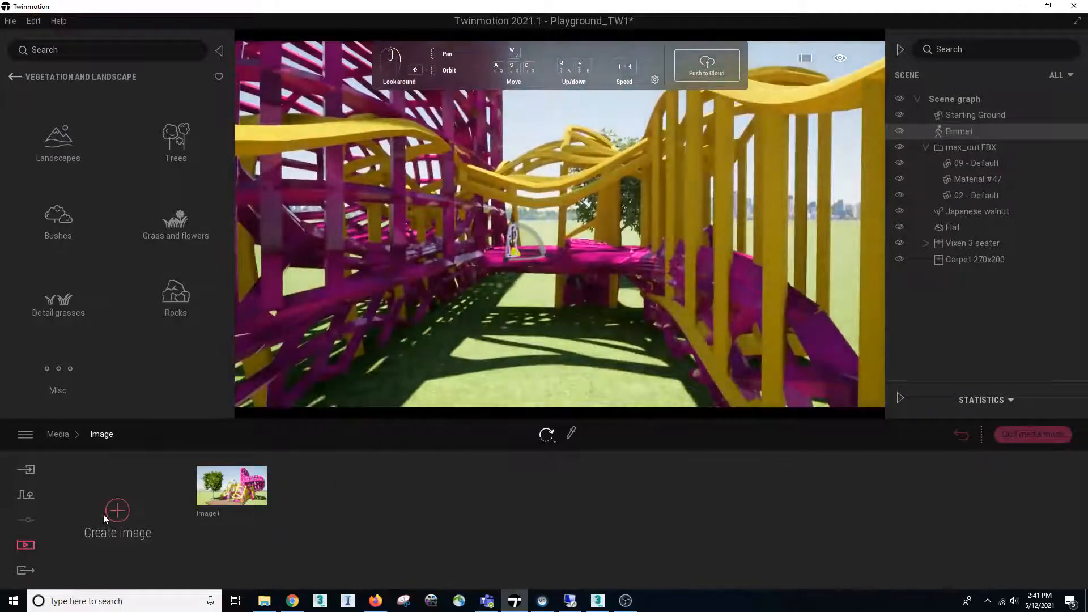
pyautogui.click(114, 517)
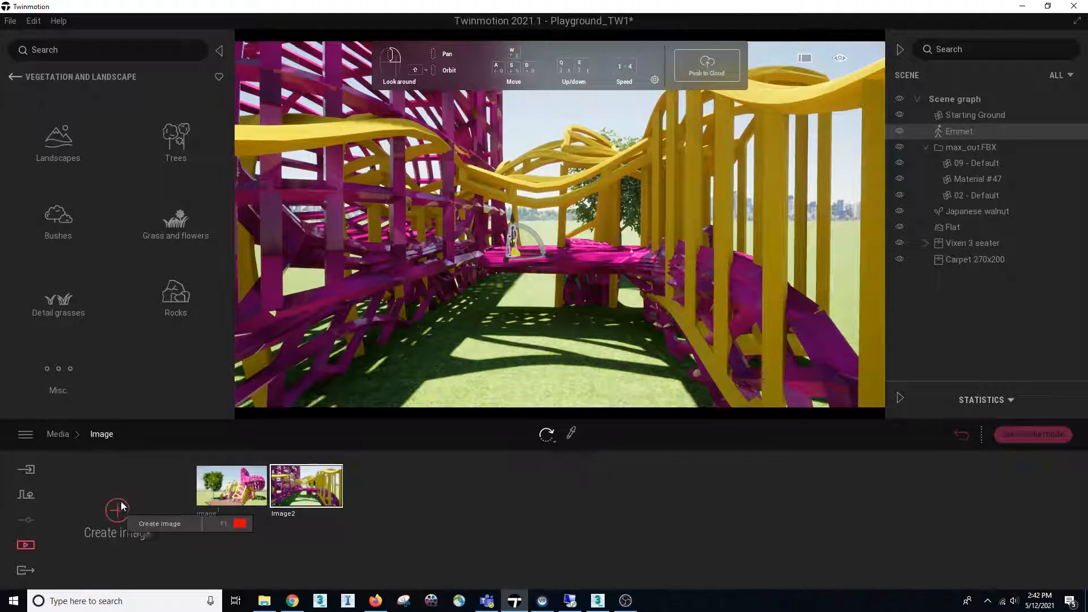
# Create a new panorama from within the playground structure, looking down through the magenta lattice toward the grass
pyautogui.click(67, 441)
pyautogui.click(448, 510)
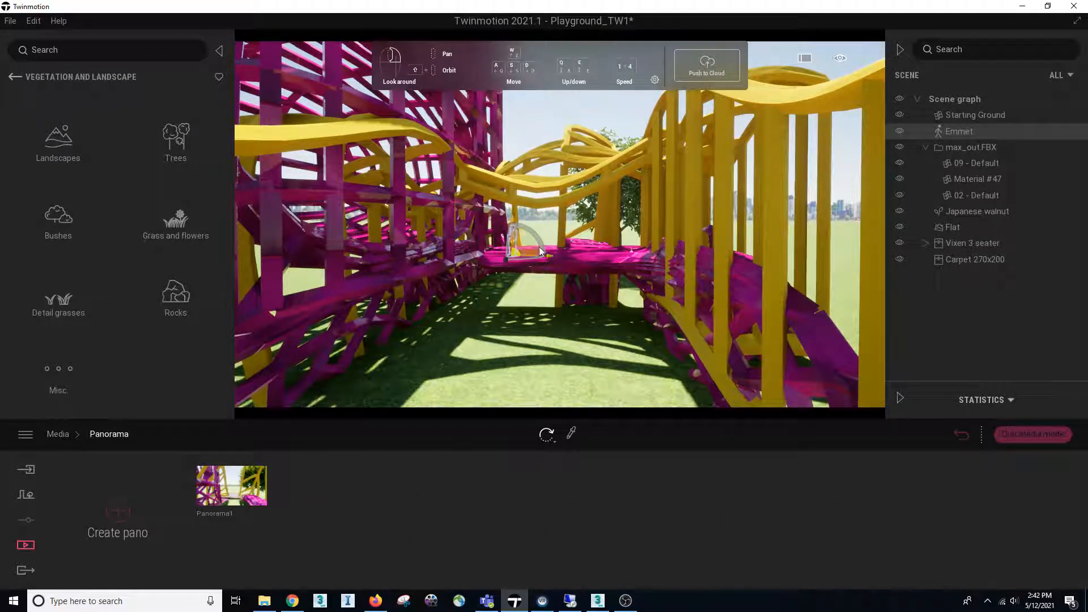
pyautogui.moveTo(551, 249); pyautogui.dragTo(486, 210, button='right')
pyautogui.keyDown('shift'); pyautogui.moveTo(485, 210); pyautogui.dragTo(867, 216, button='middle'); pyautogui.keyUp('shift')
pyautogui.moveTo(583, 238); pyautogui.dragTo(554, 254, button='right')
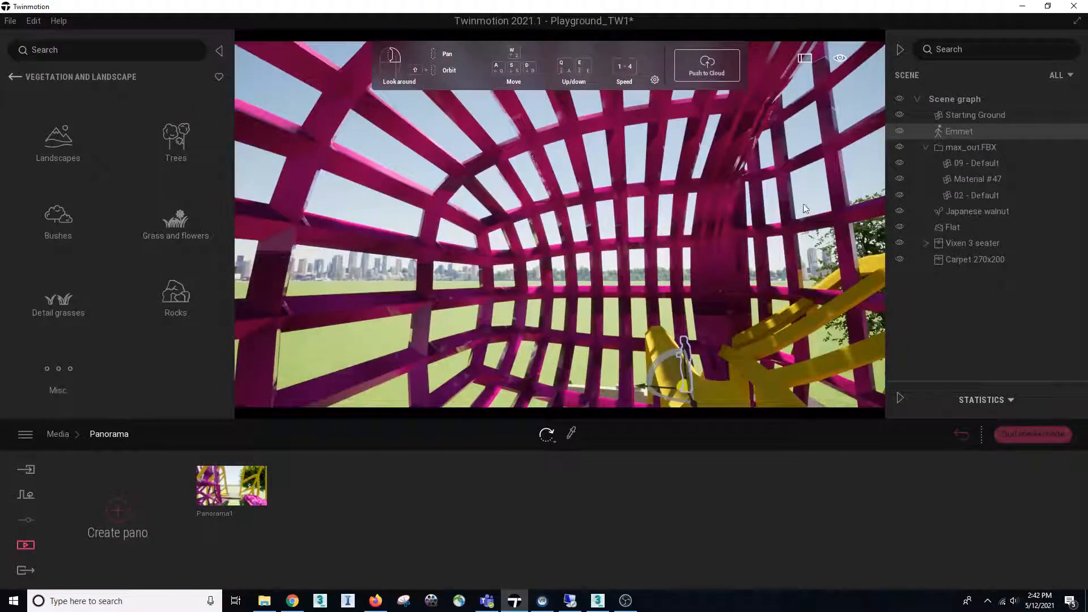
pyautogui.moveTo(564, 216); pyautogui.dragTo(759, 213, button='right')
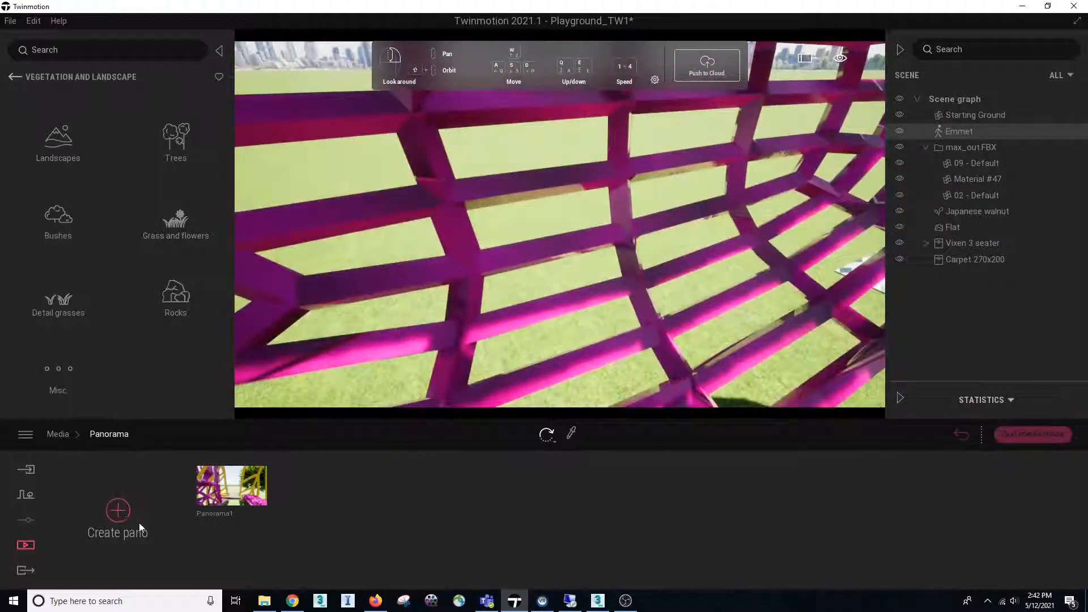
pyautogui.click(118, 513)
pyautogui.moveTo(319, 495)
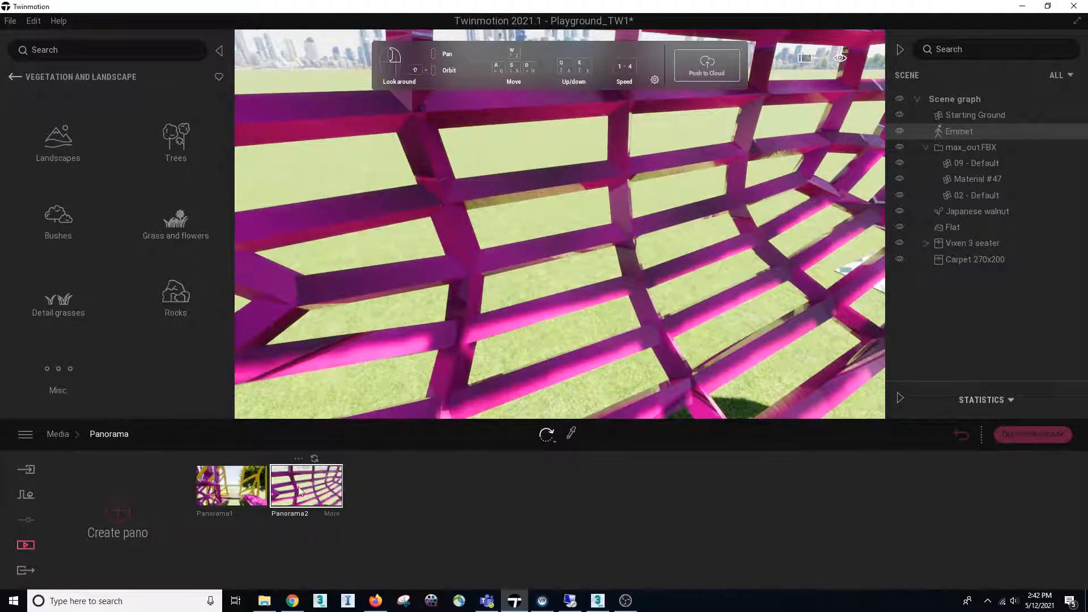
# Delete the existing Video1 from the project's video media
pyautogui.click(60, 436)
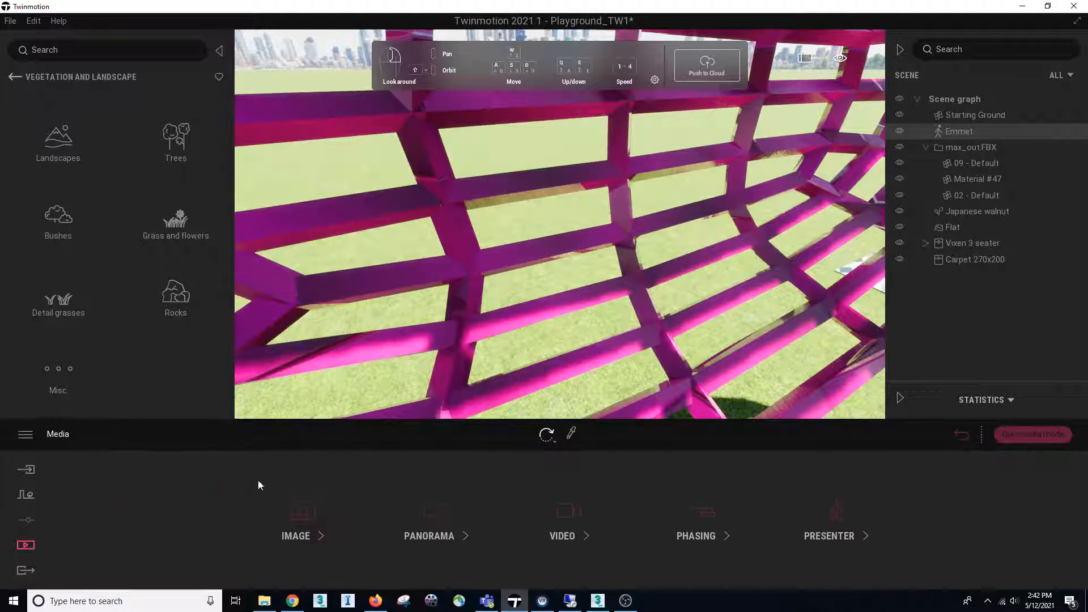
pyautogui.click(570, 511)
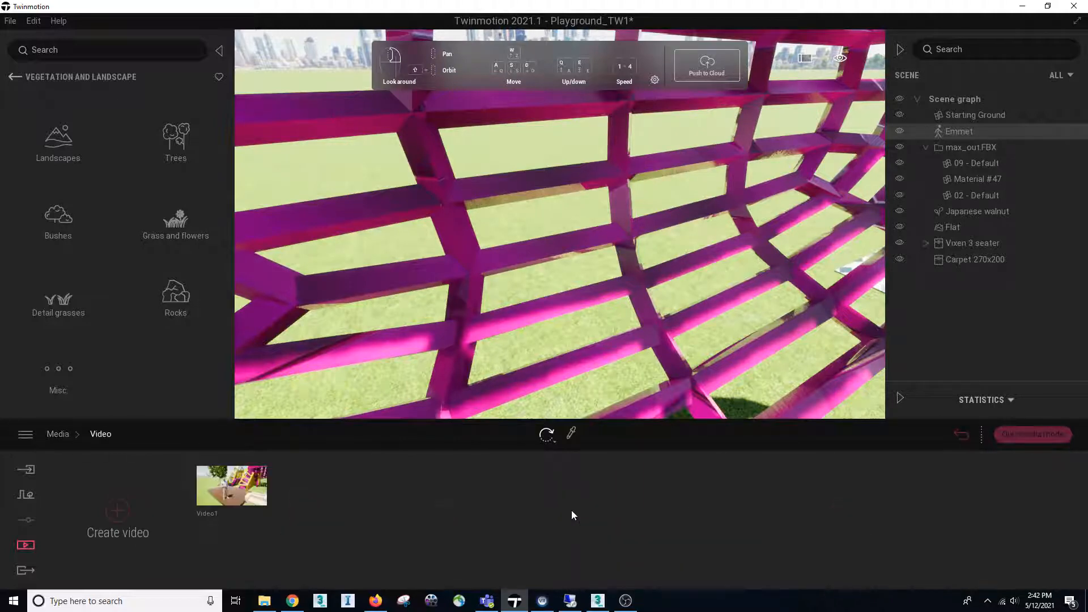
pyautogui.moveTo(582, 337); pyautogui.dragTo(556, 319, button='right')
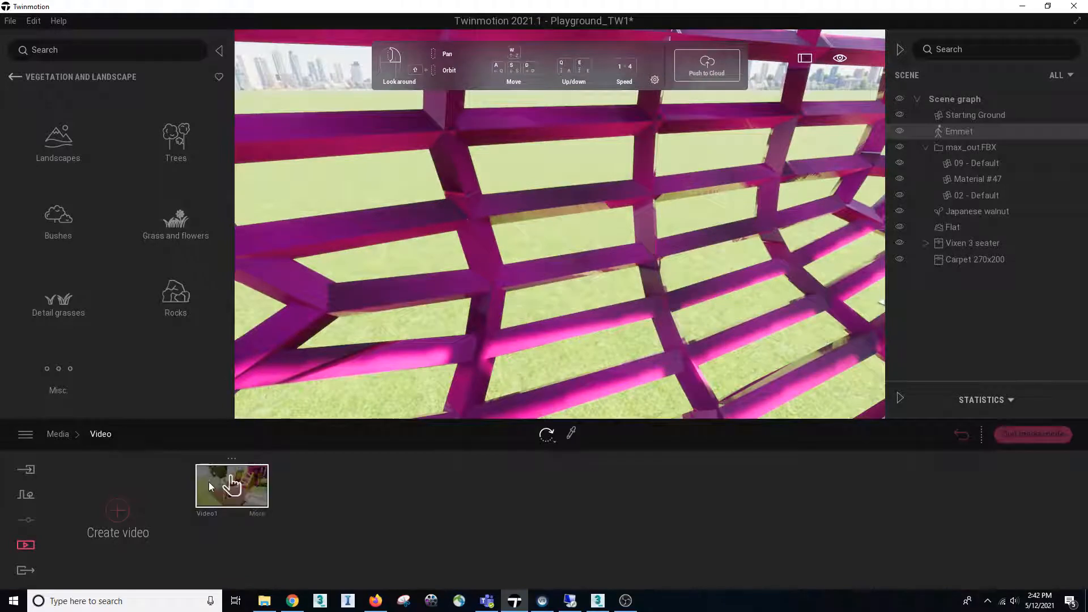
pyautogui.click(233, 464)
pyautogui.click(235, 430)
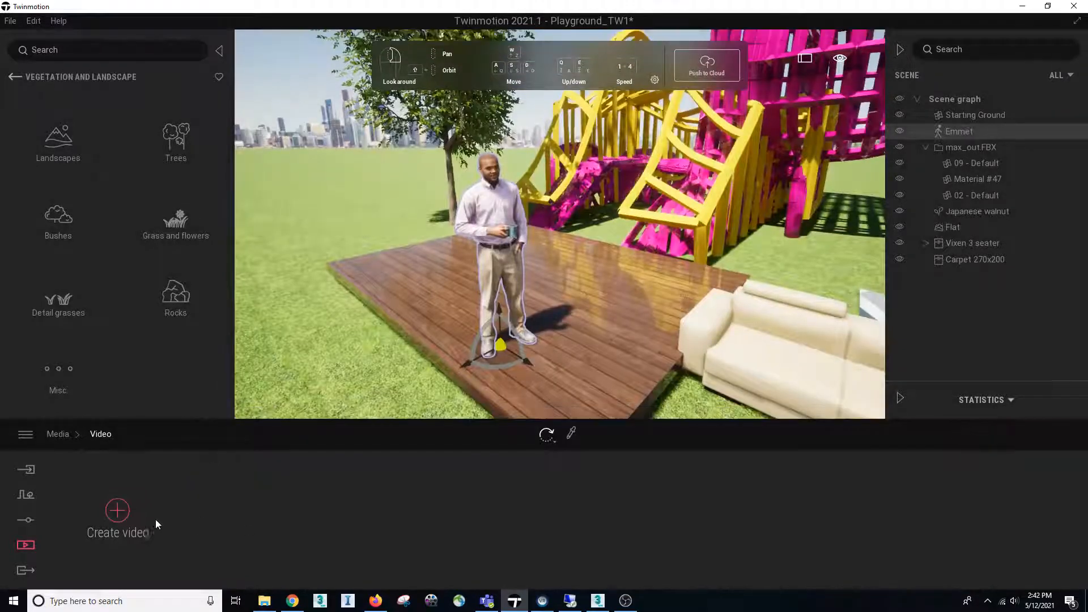
# Create a new video starting at the platform view, add a second keyframe beside the magenta structure and carpet, and preview the camera path
pyautogui.click(121, 515)
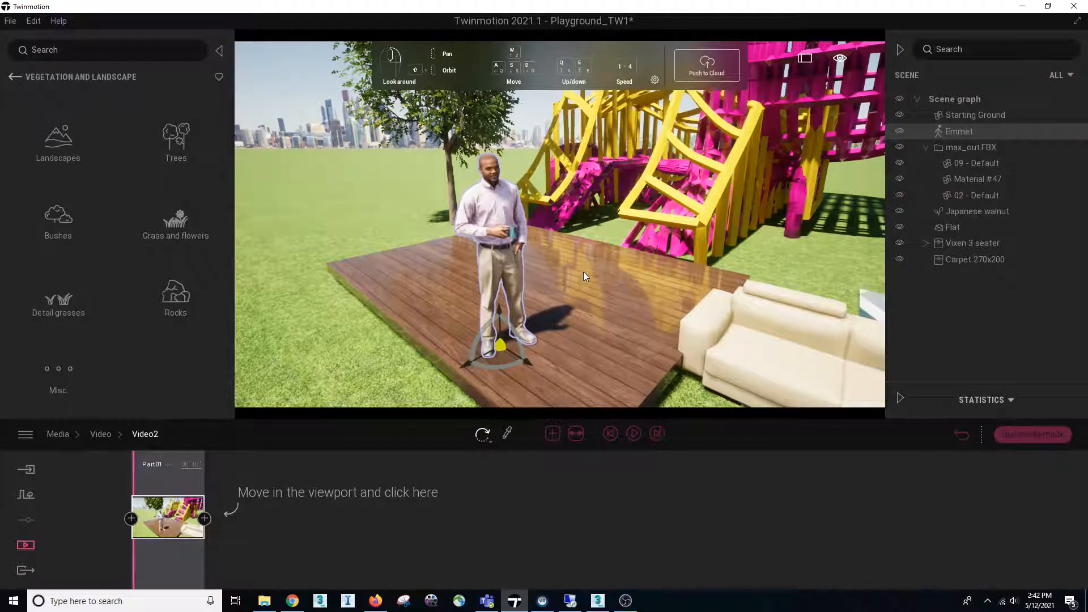
pyautogui.moveTo(582, 271); pyautogui.dragTo(547, 241, button='right')
pyautogui.press('d')
pyautogui.press('d')
pyautogui.press('d')
pyautogui.press('d')
pyautogui.moveTo(670, 291); pyautogui.dragTo(658, 293, button='right')
pyautogui.press('s')
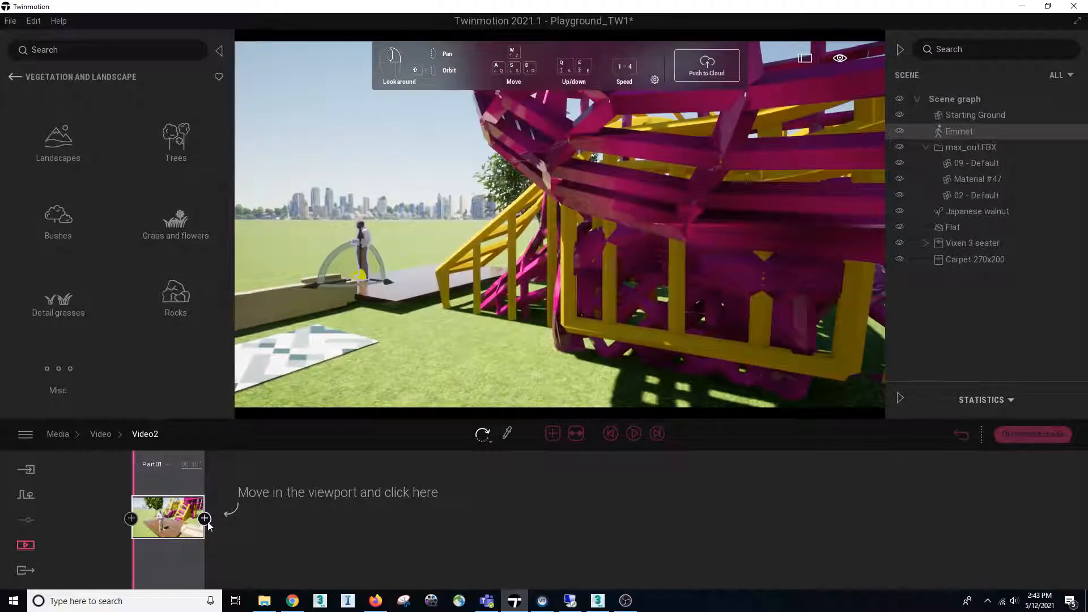
pyautogui.click(204, 519)
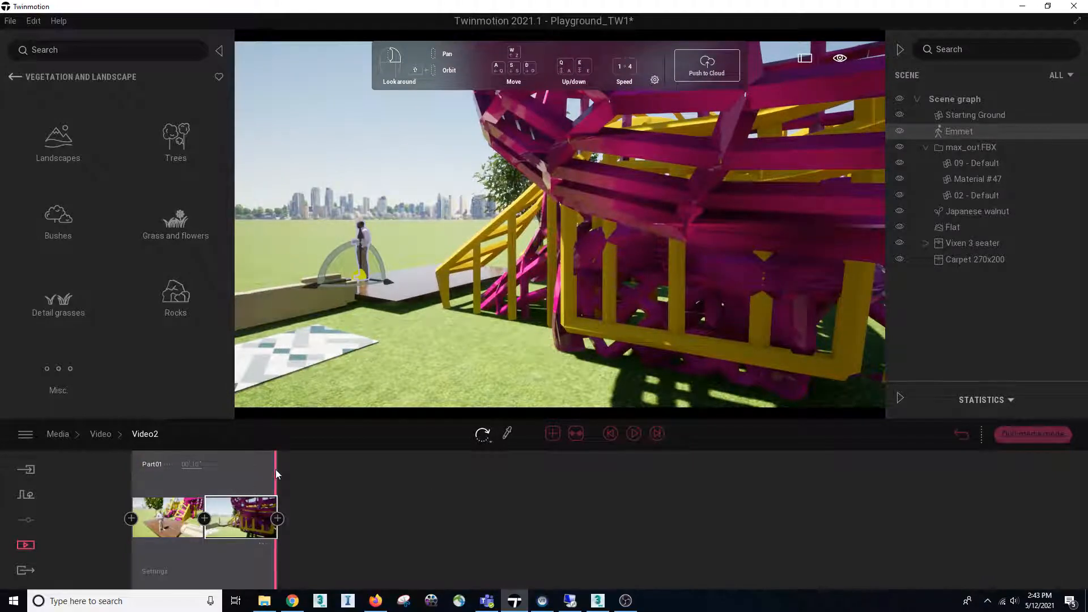
pyautogui.moveTo(276, 469); pyautogui.dragTo(147, 475)
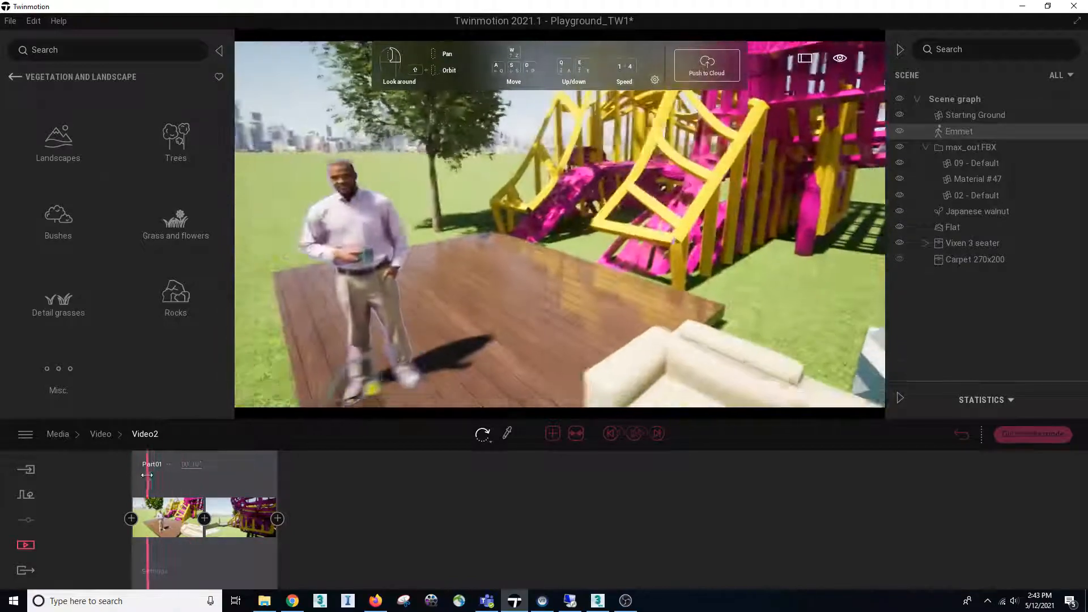
pyautogui.click(637, 435)
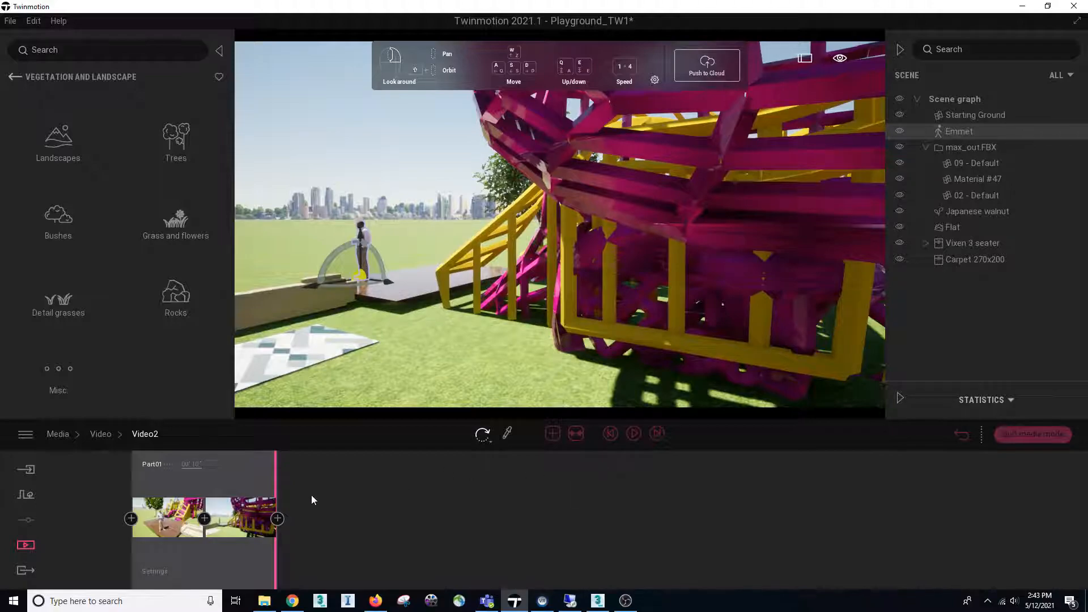
# Add a third keyframe to the end of the video showing the whole playground structure from its far side, and play the animation
pyautogui.moveTo(838, 211); pyautogui.dragTo(555, 164, button='right')
pyautogui.press('d')
pyautogui.press('s')
pyautogui.press('d')
pyautogui.press('d')
pyautogui.click(277, 519)
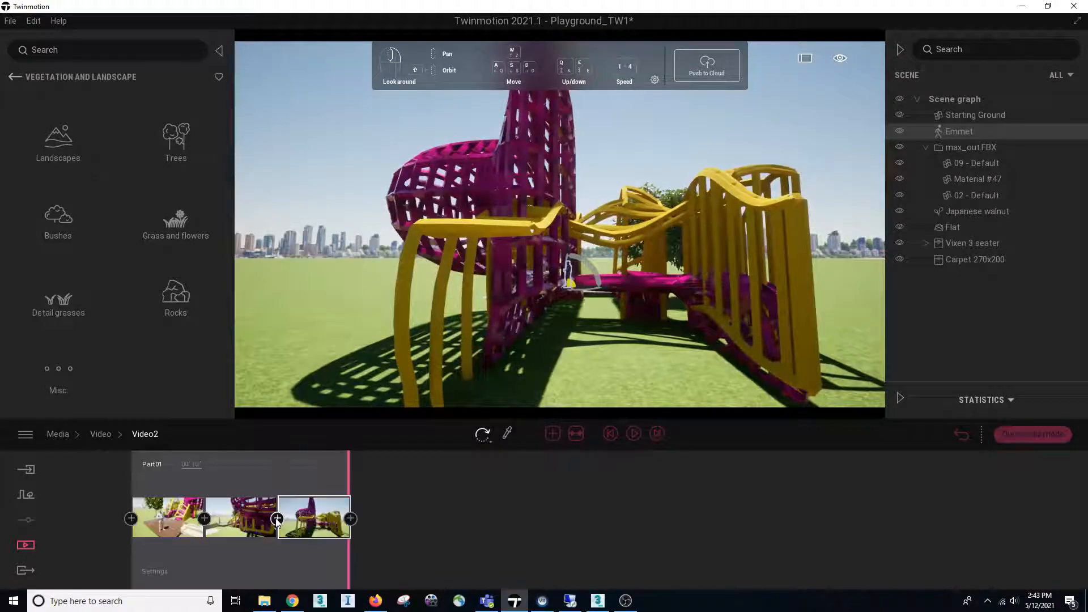
pyautogui.click(634, 435)
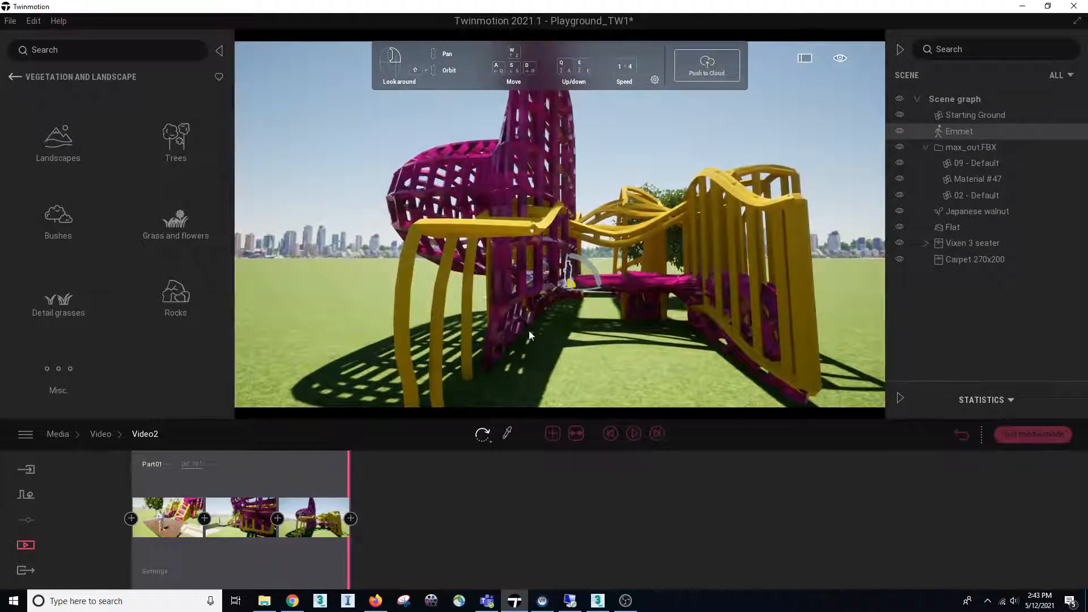
# Select Video2 as the video to export and recheck the video selection
pyautogui.click(26, 571)
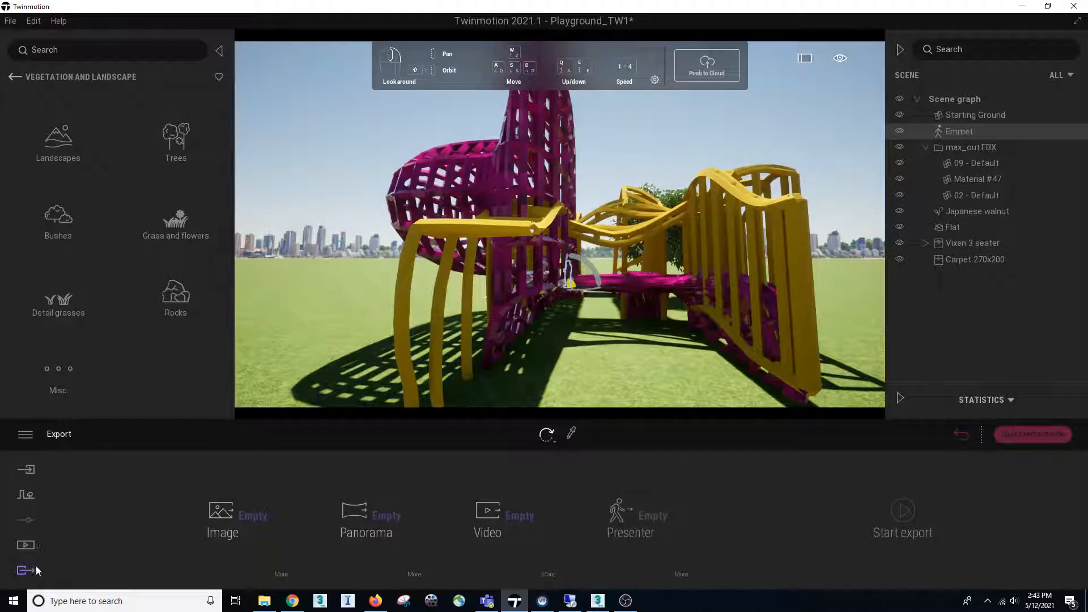
pyautogui.click(493, 518)
pyautogui.click(347, 286)
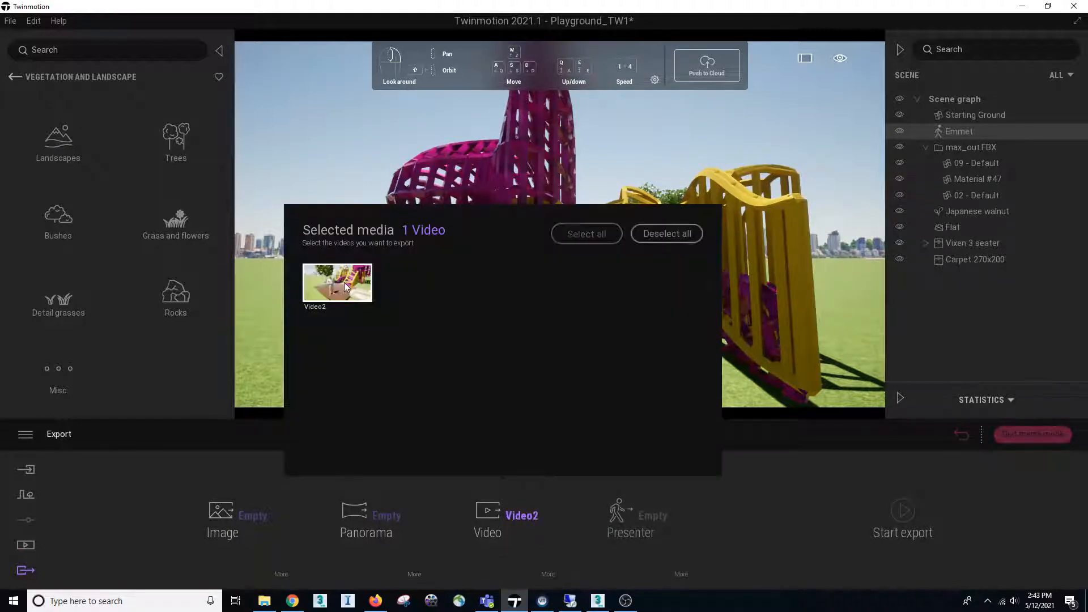
pyautogui.moveTo(537, 523)
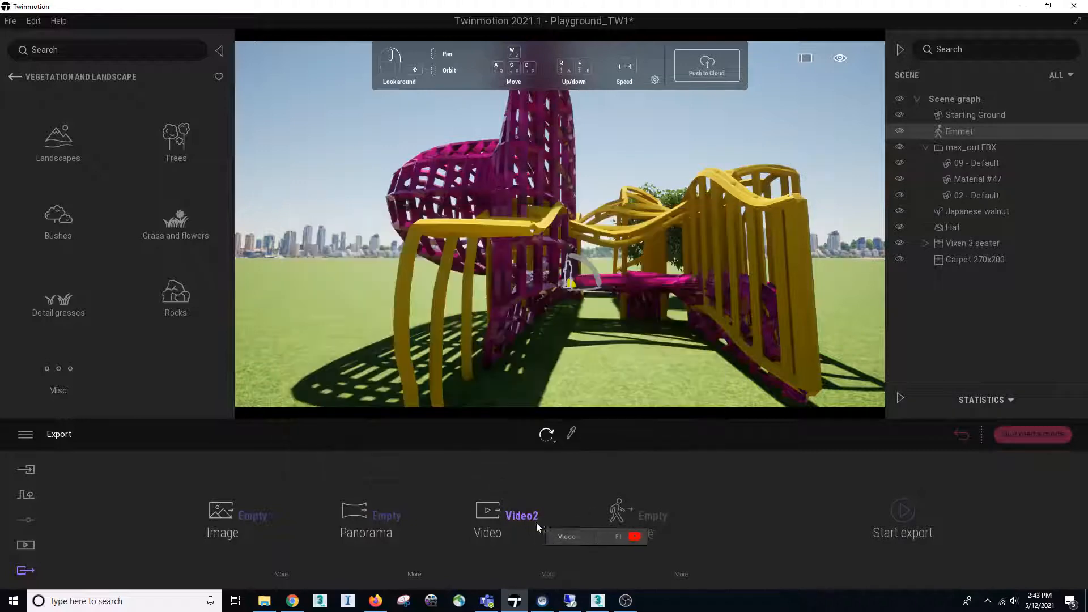
pyautogui.click(494, 510)
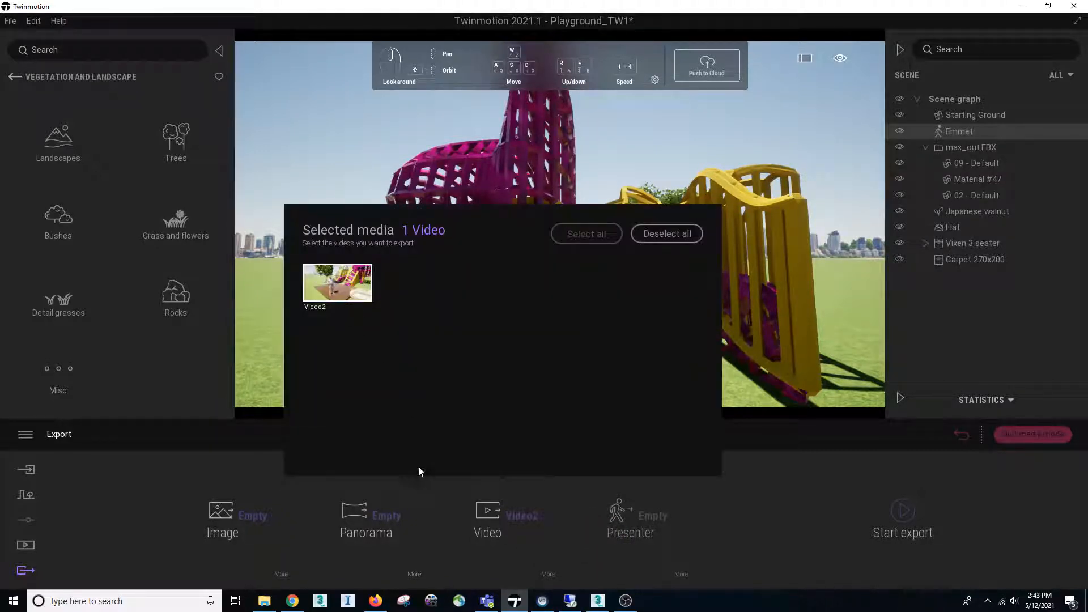
# Select only Panorama2 as the panorama to export, clearing and remaking the selection
pyautogui.click(374, 530)
pyautogui.click(284, 285)
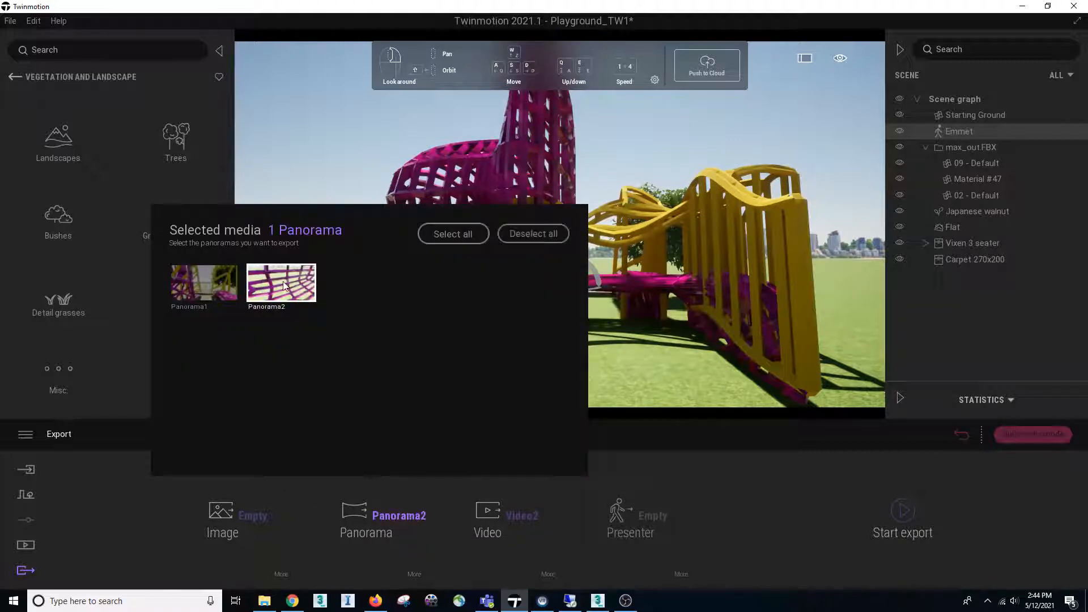
pyautogui.click(528, 232)
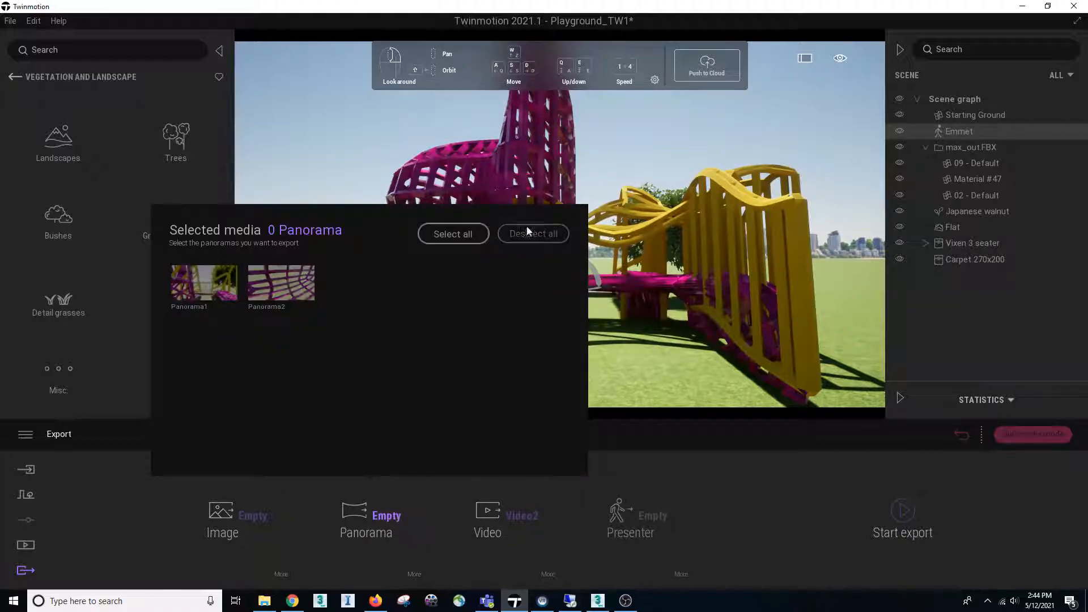
pyautogui.click(309, 285)
pyautogui.click(567, 518)
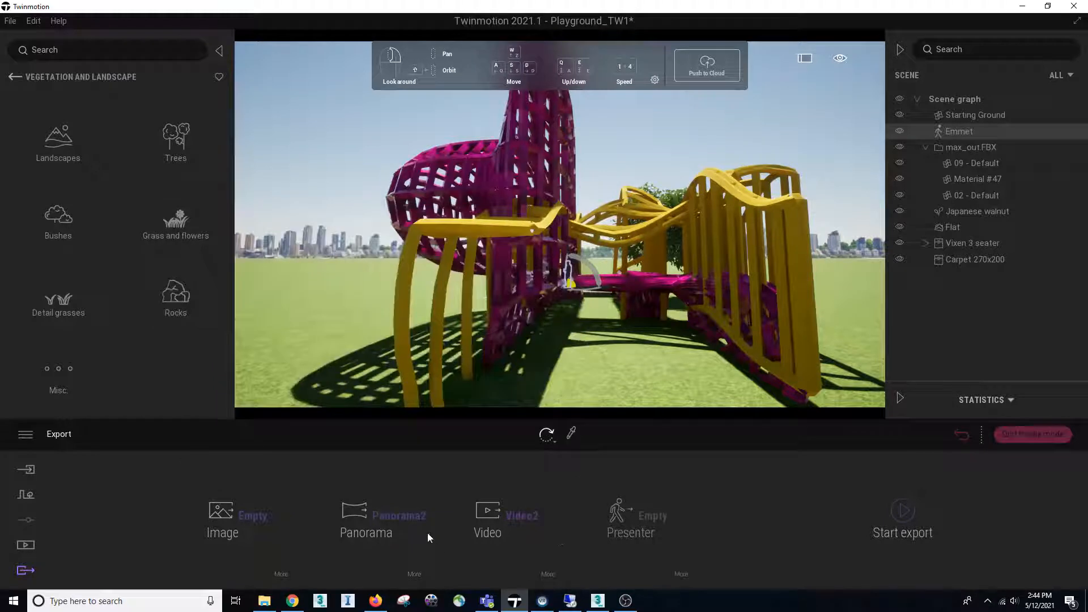
# Select Image2 as the image to export and review the export settings offered for videos and images
pyautogui.click(219, 516)
pyautogui.click(136, 284)
pyautogui.click(548, 574)
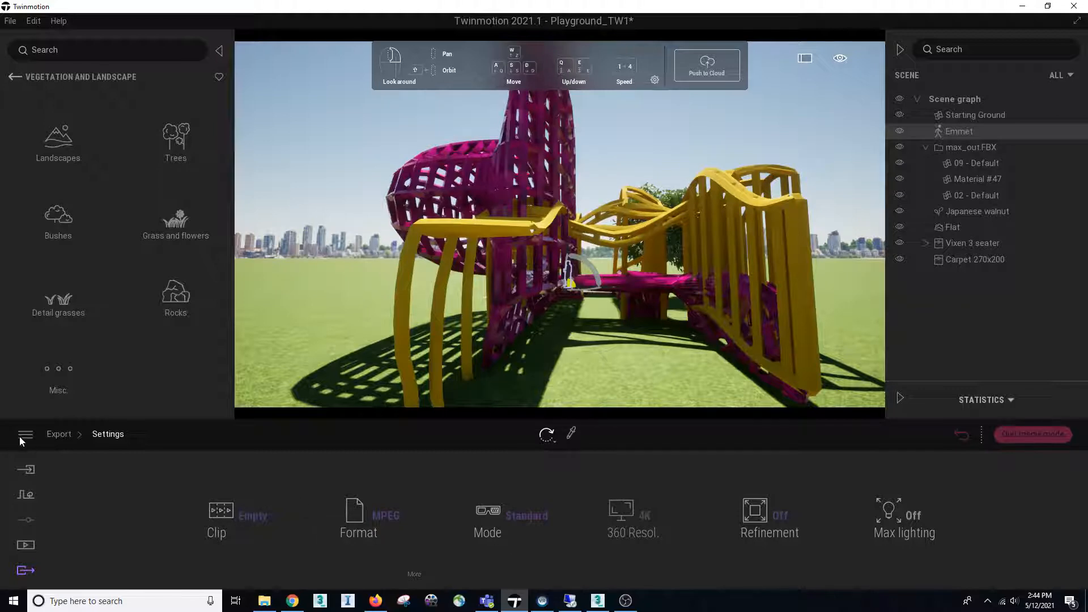
pyautogui.click(67, 436)
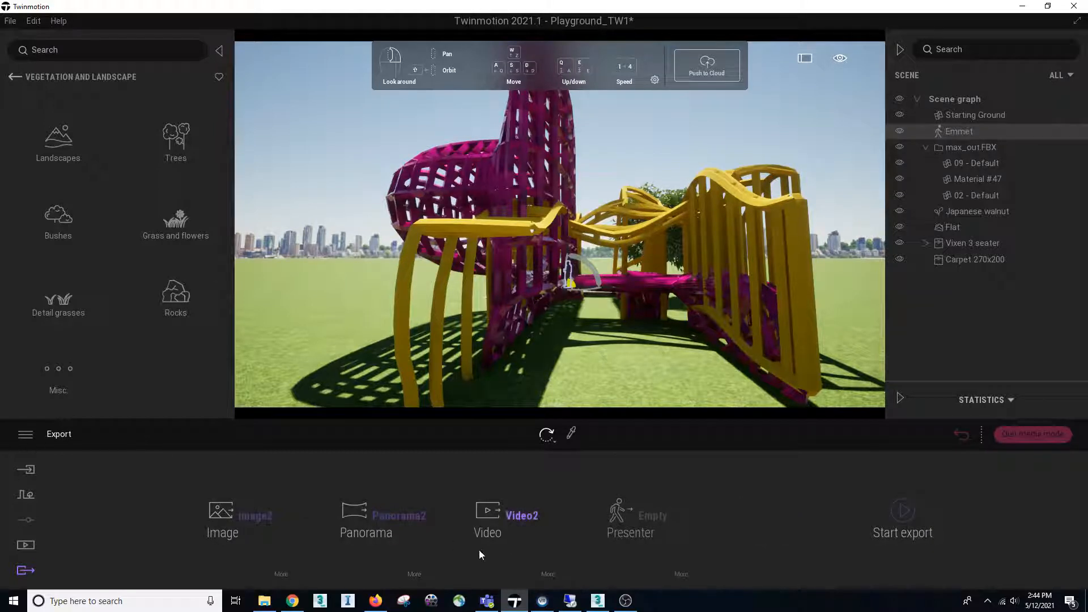
pyautogui.click(548, 574)
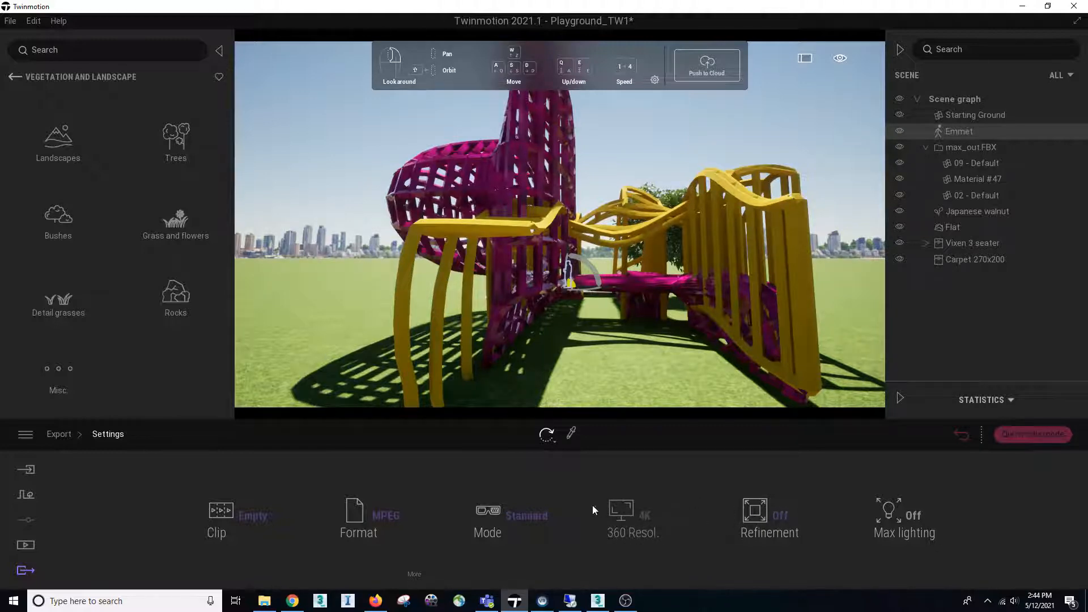
pyautogui.click(69, 438)
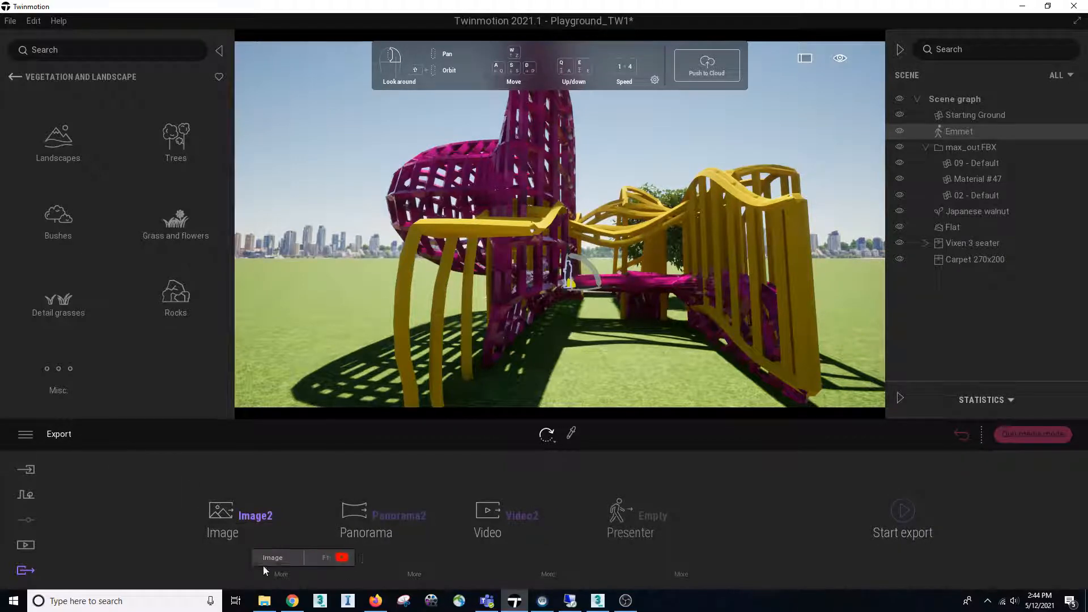
pyautogui.click(282, 573)
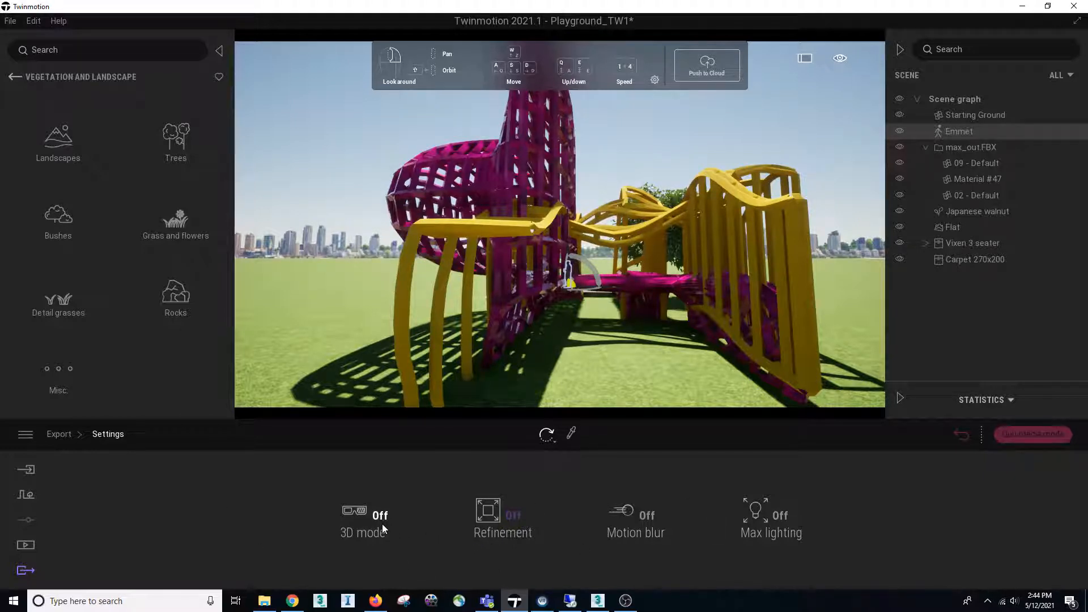
pyautogui.click(68, 434)
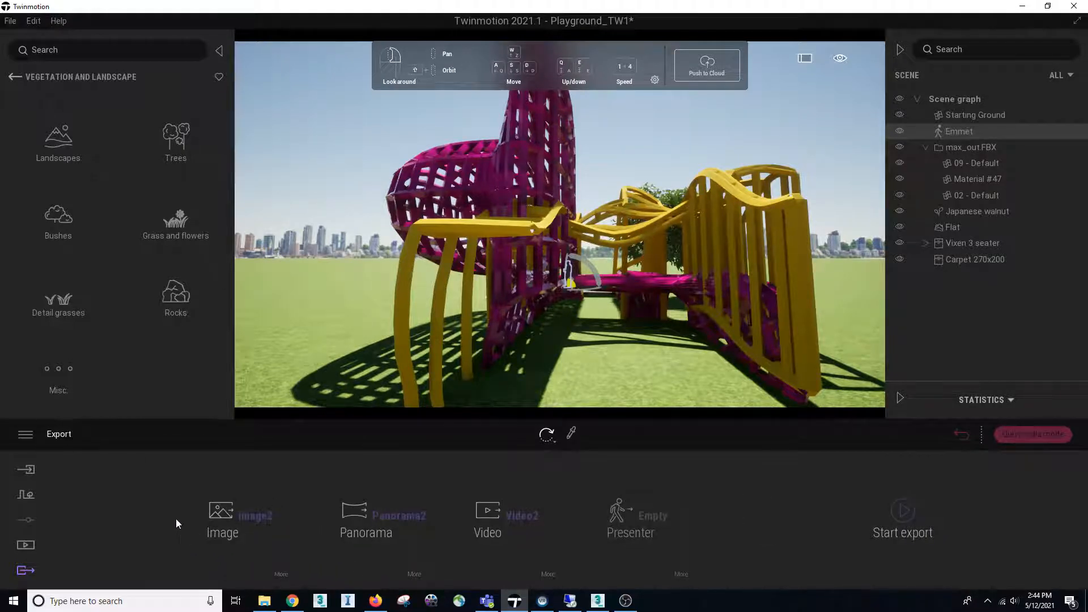
# In Image2's location settings, place the map marker in the central United States and set the time of day to about 11:45
pyautogui.click(20, 547)
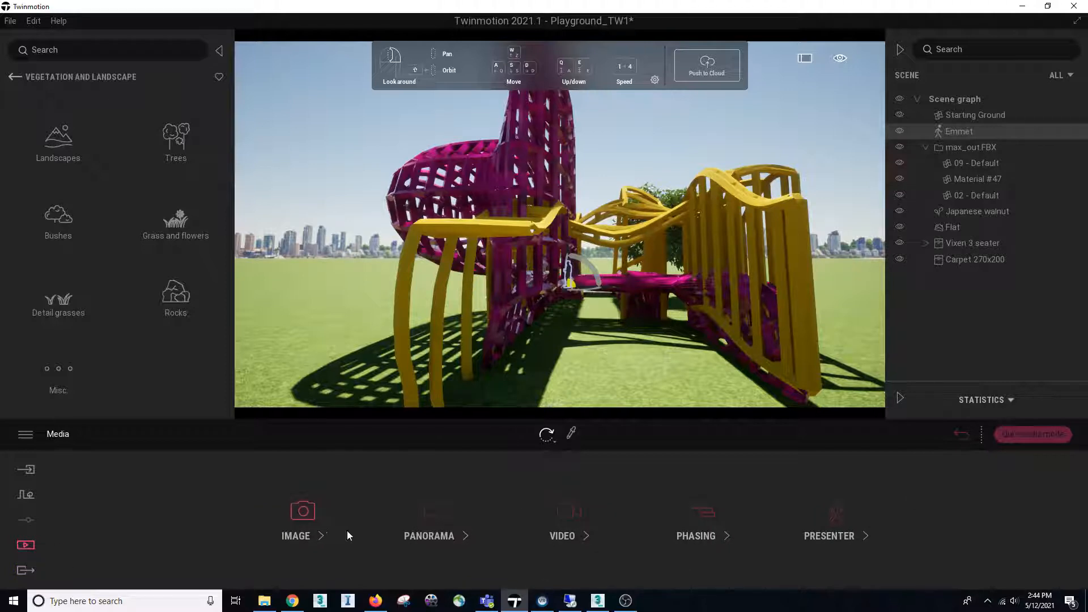
pyautogui.click(310, 514)
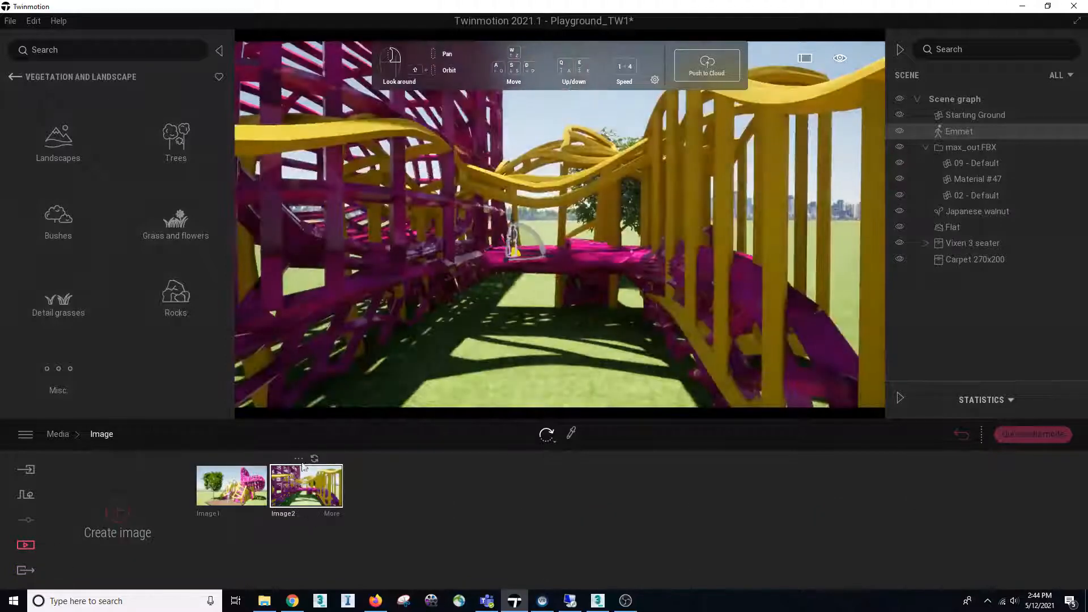
pyautogui.click(300, 460)
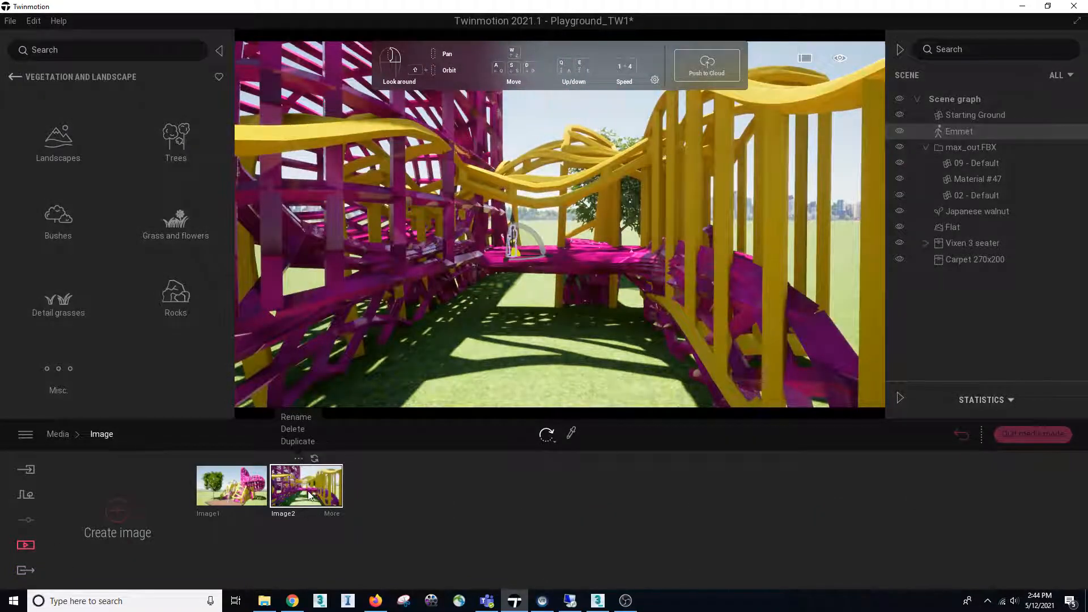
pyautogui.click(332, 514)
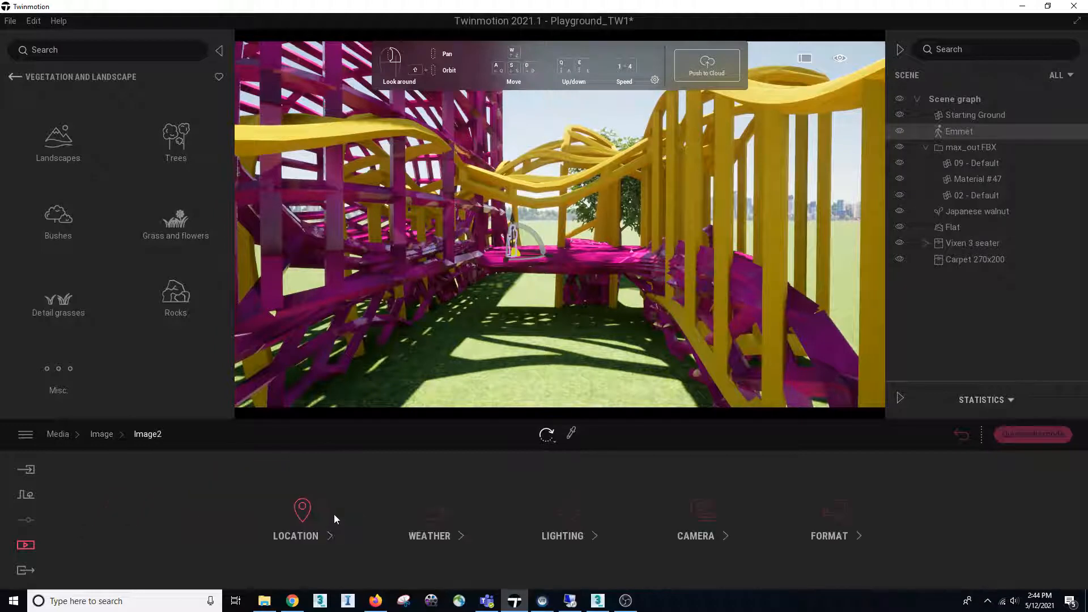
pyautogui.click(107, 437)
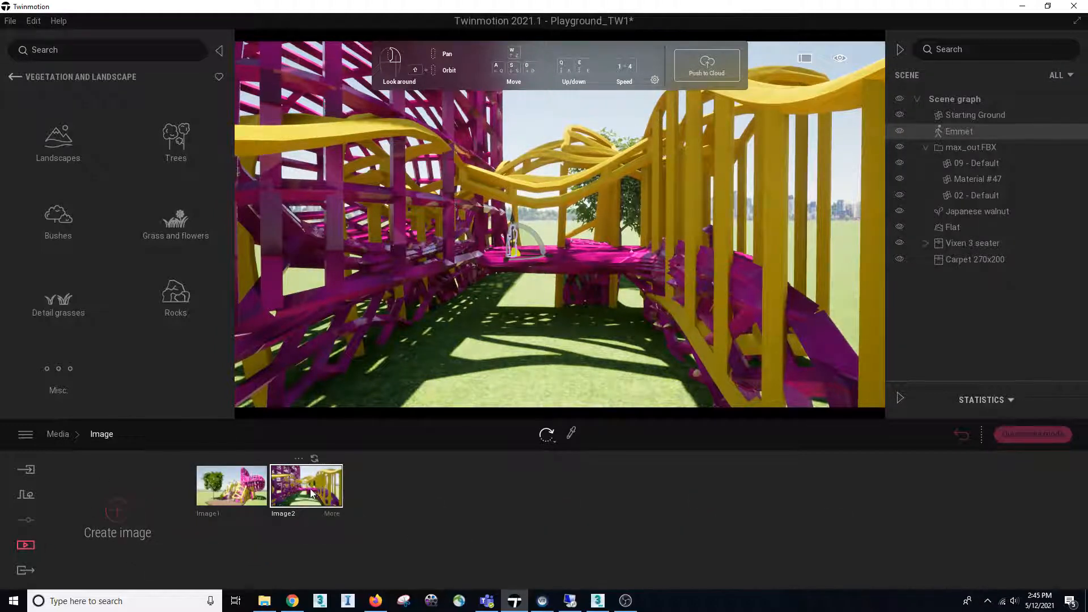
pyautogui.click(332, 517)
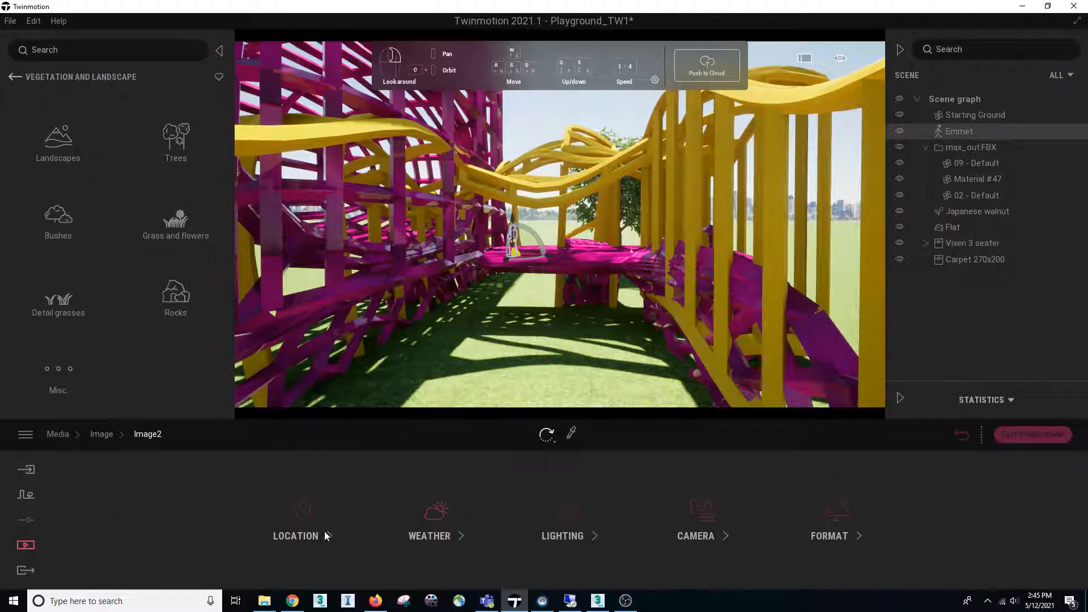
pyautogui.click(302, 517)
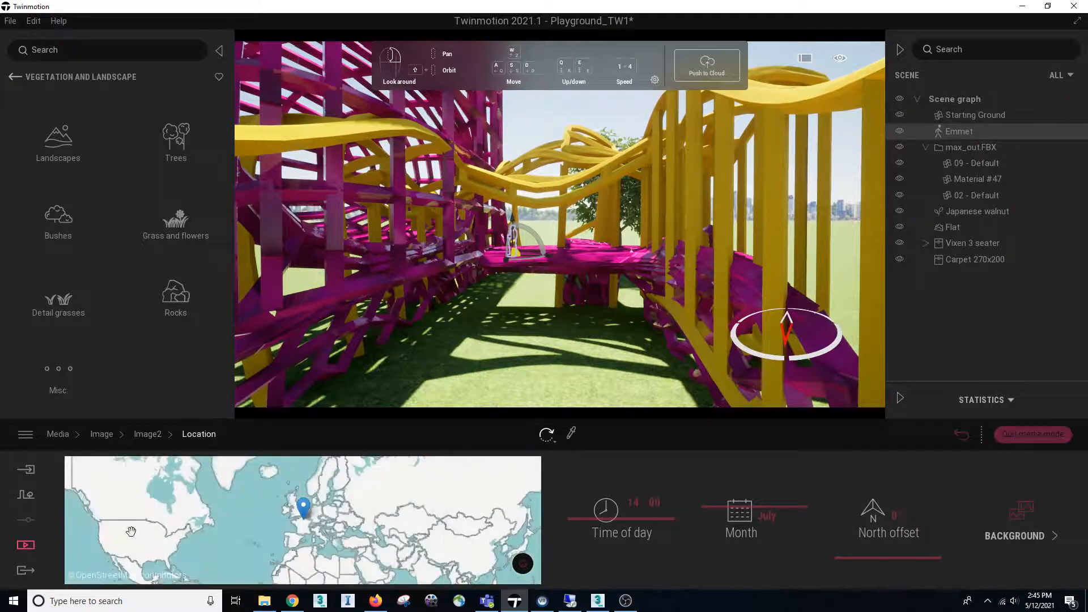
pyautogui.click(156, 539)
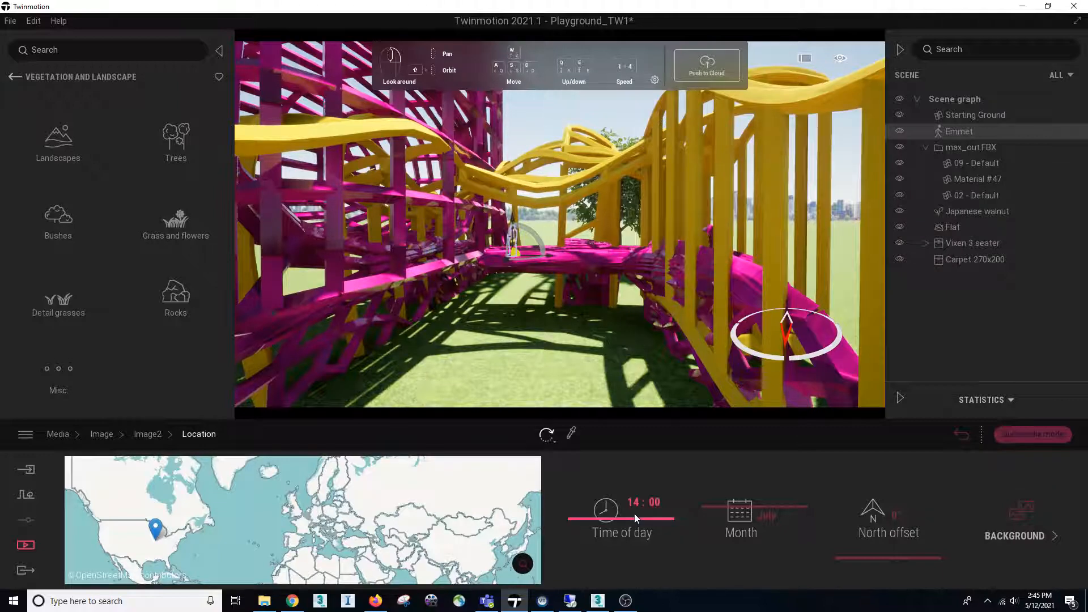
pyautogui.moveTo(634, 513)
pyautogui.mouseDown()
pyautogui.moveTo(637, 497)
pyautogui.moveTo(646, 513)
pyautogui.mouseUp()
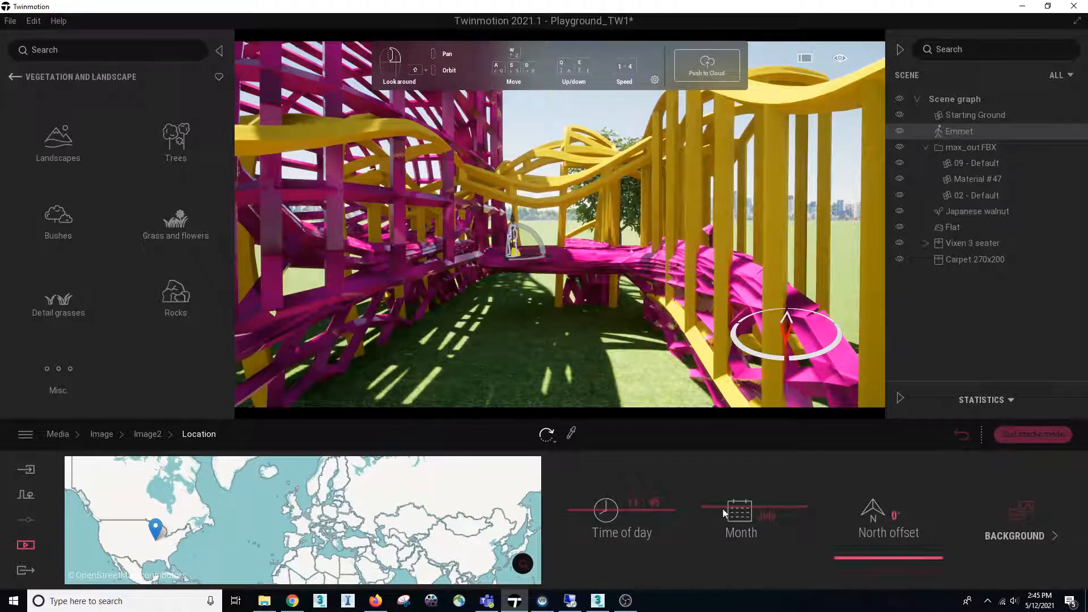
# Set Image2's background picture to Countryside, rotate the background, and return to the list of images
pyautogui.click(1017, 533)
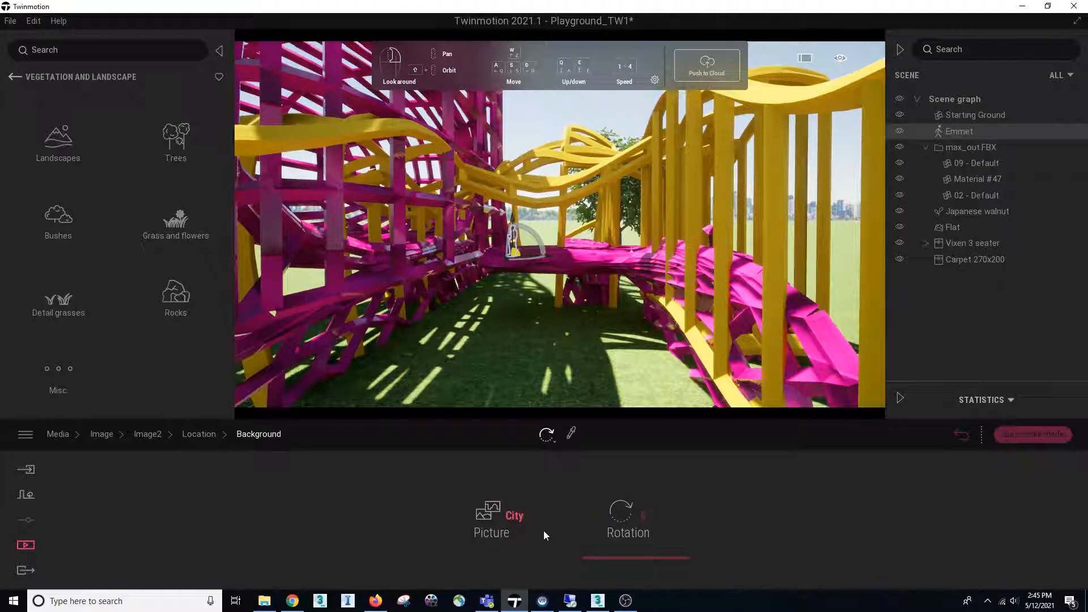
pyautogui.click(502, 528)
pyautogui.click(503, 528)
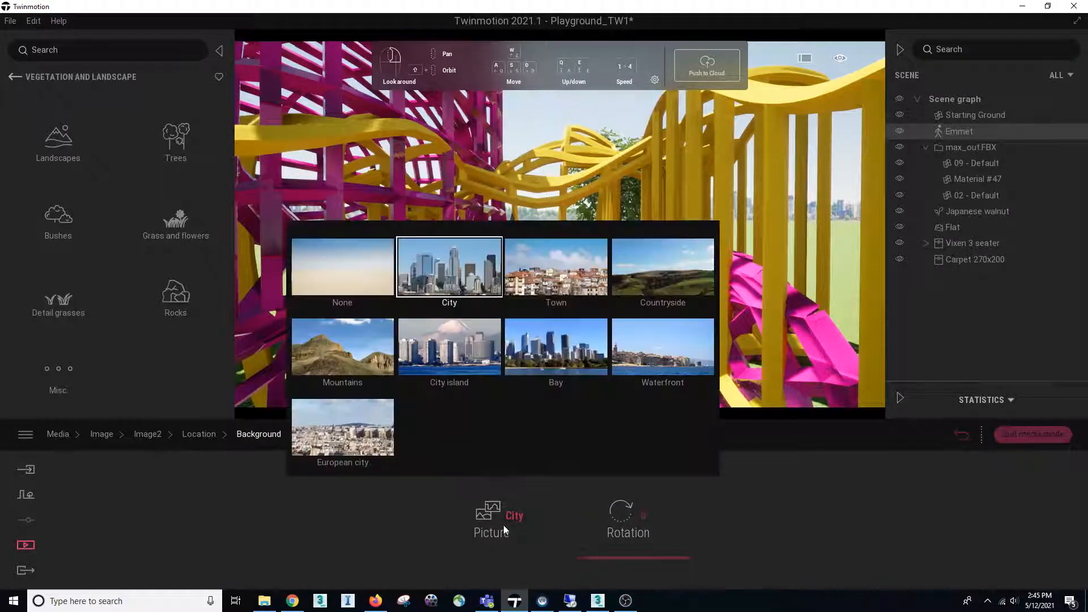
pyautogui.click(664, 271)
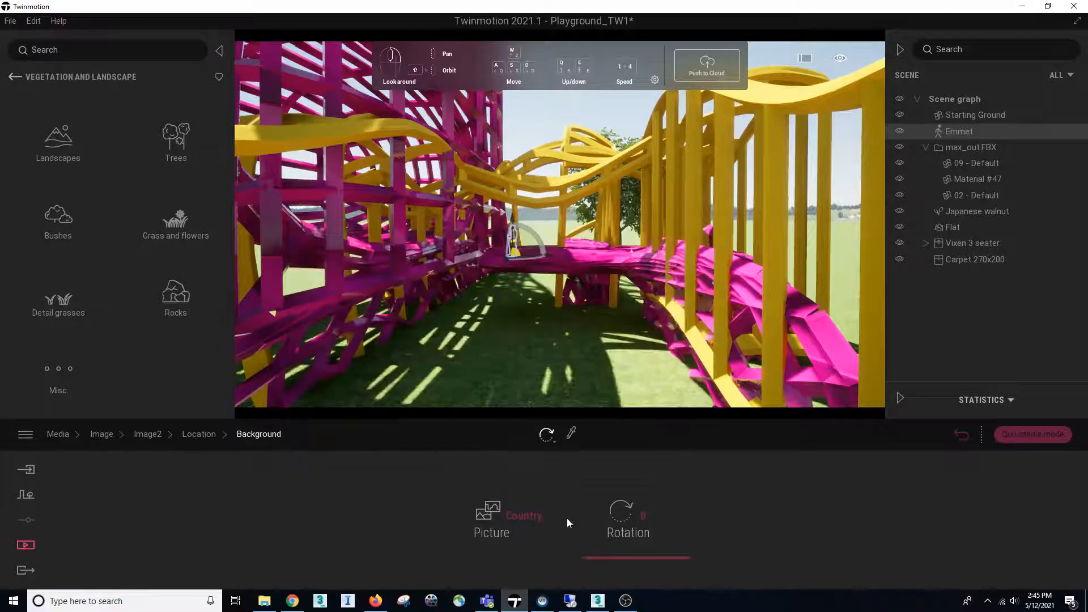
pyautogui.moveTo(633, 556); pyautogui.dragTo(641, 475)
pyautogui.moveTo(641, 337)
pyautogui.mouseDown(button='right')
pyautogui.moveTo(703, 340)
pyautogui.moveTo(640, 338)
pyautogui.mouseUp(button='right')
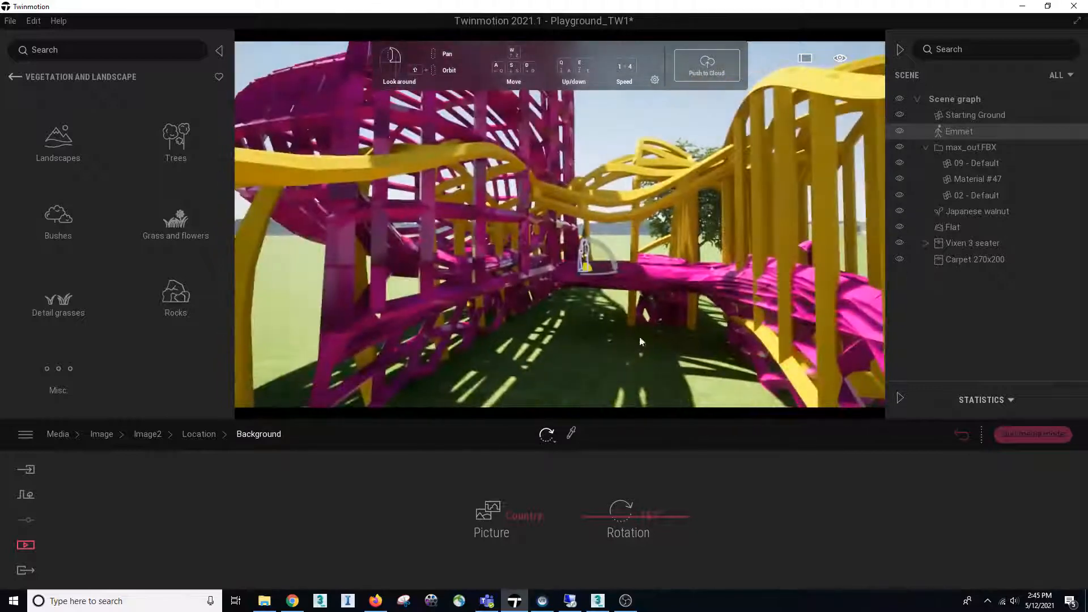
pyautogui.click(198, 434)
pyautogui.click(149, 436)
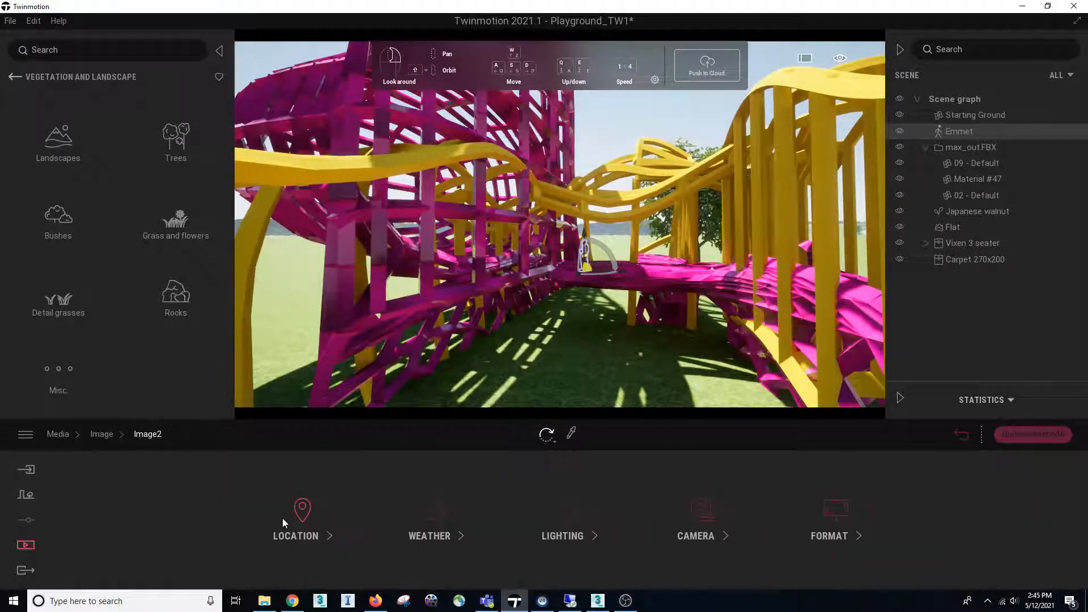
pyautogui.click(105, 436)
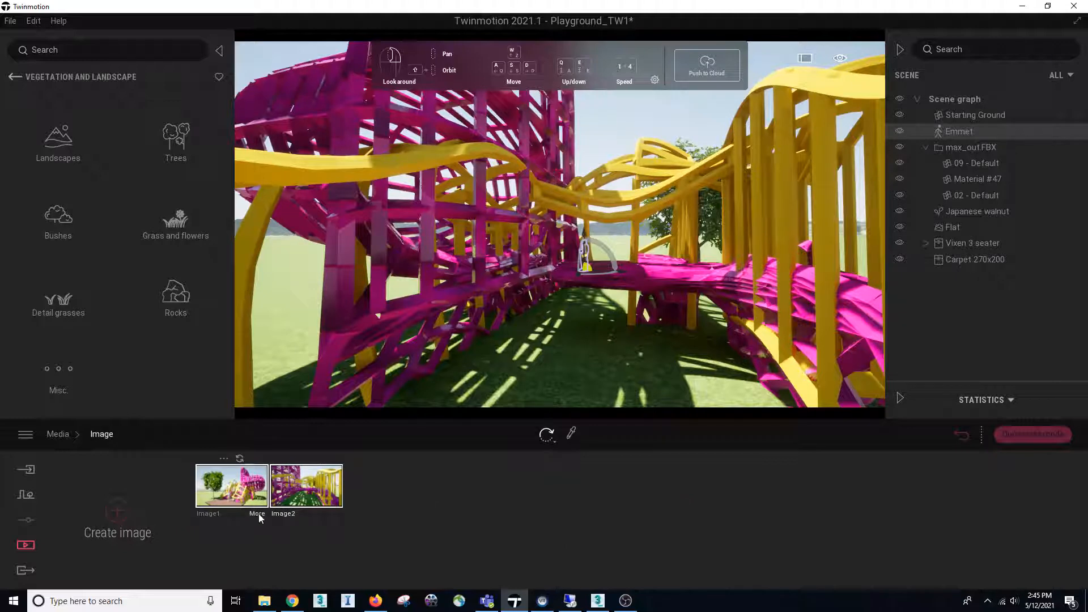
# Set the output size of Image2 to 2K Full HD 1920x1080 and return to the list of images
pyautogui.click(331, 515)
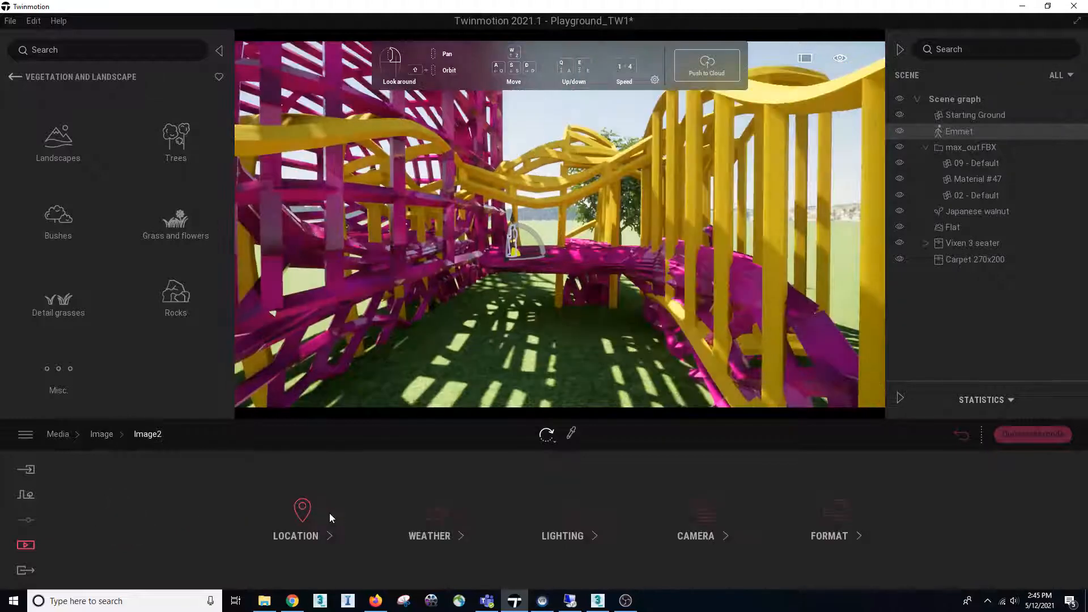
pyautogui.click(841, 532)
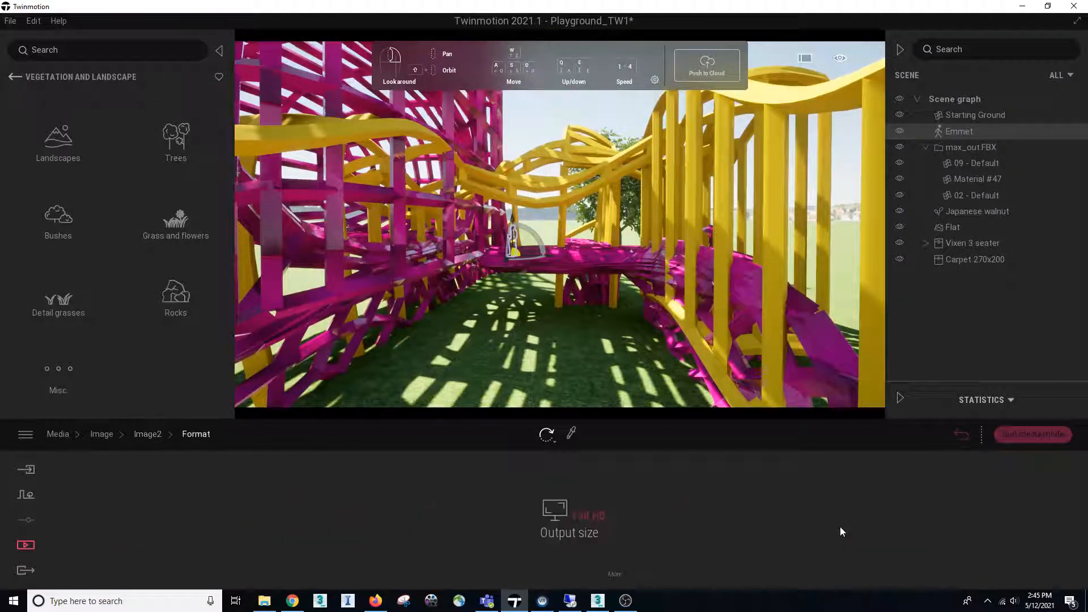
pyautogui.click(582, 538)
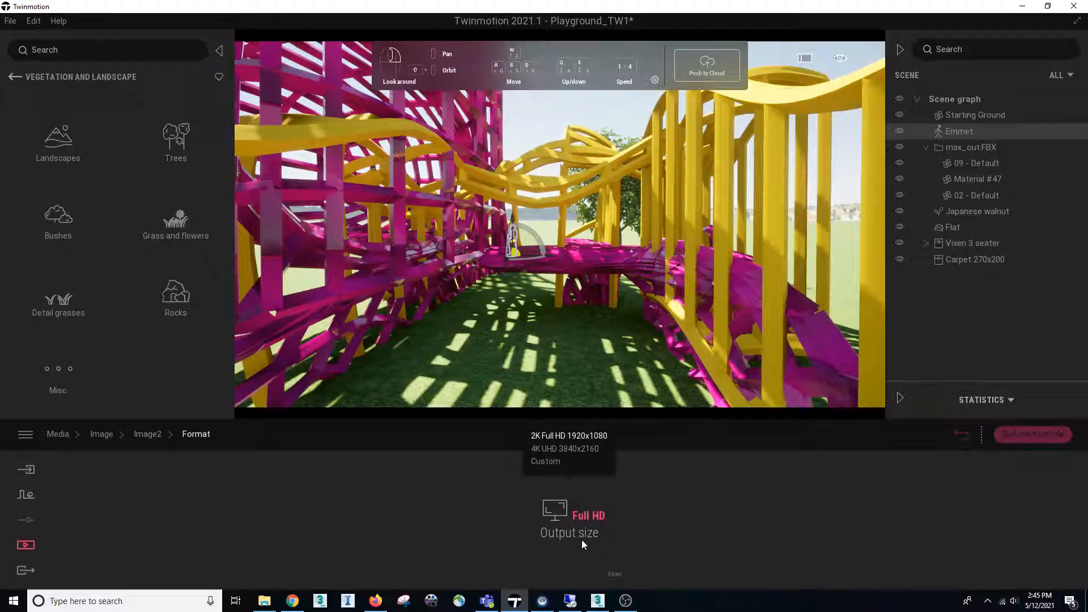
pyautogui.click(553, 435)
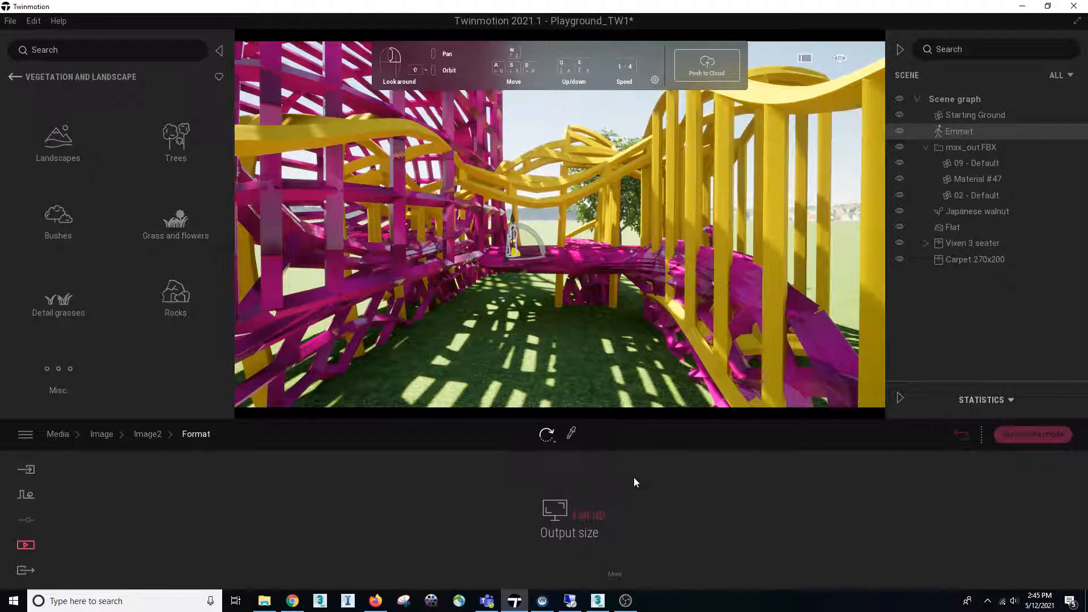
pyautogui.click(142, 434)
pyautogui.click(101, 434)
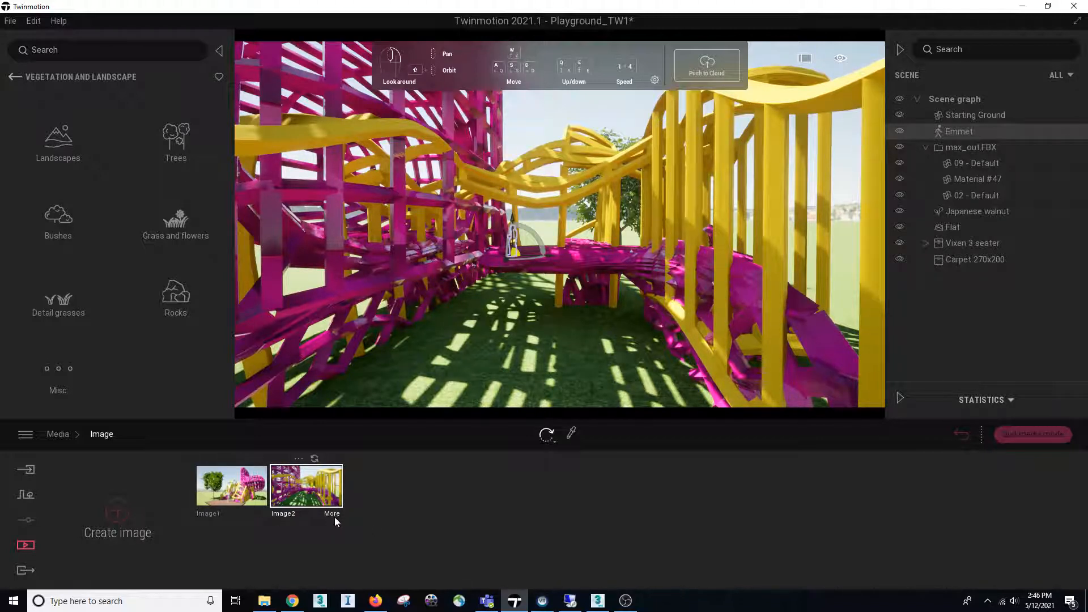
# Return to the export settings, recheck the image selection, and start exporting Image2, Panorama2 and Video2
pyautogui.click(31, 570)
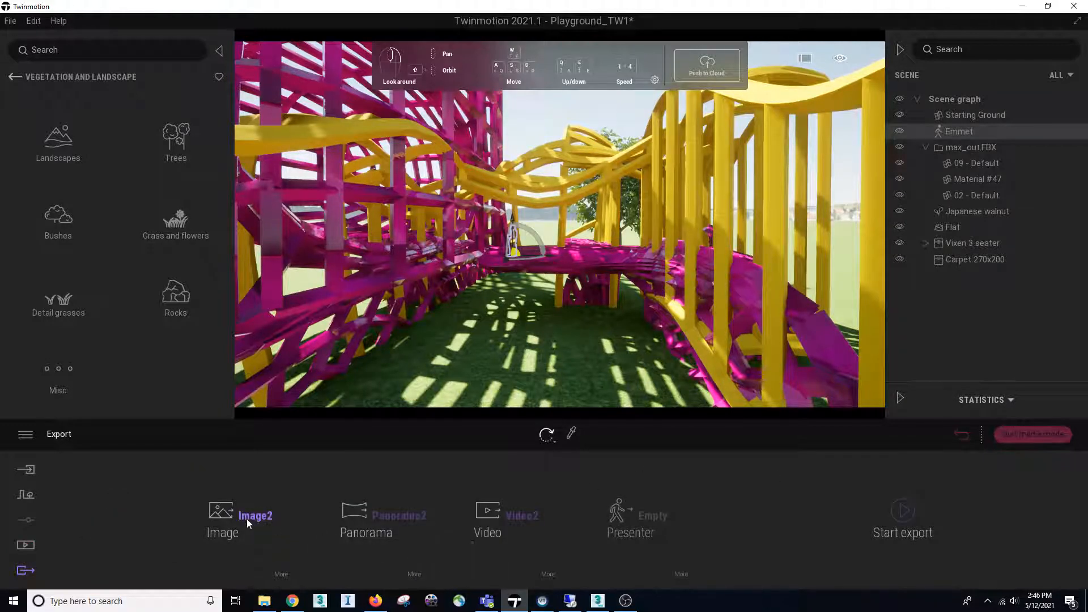
pyautogui.click(209, 518)
pyautogui.moveTo(493, 512)
pyautogui.click(904, 512)
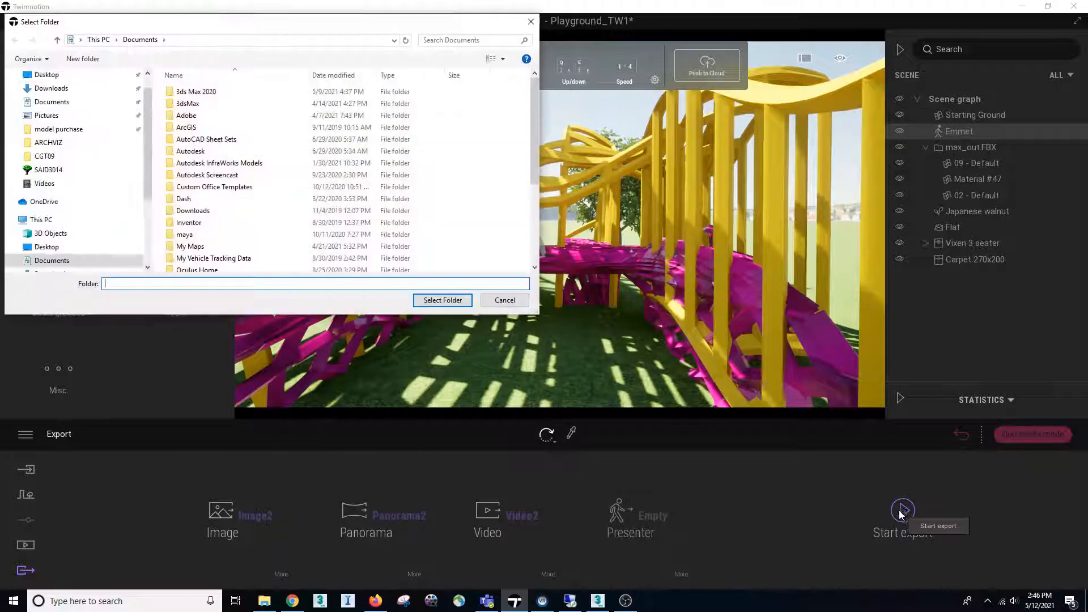
pyautogui.scroll(-3, 145, 167)
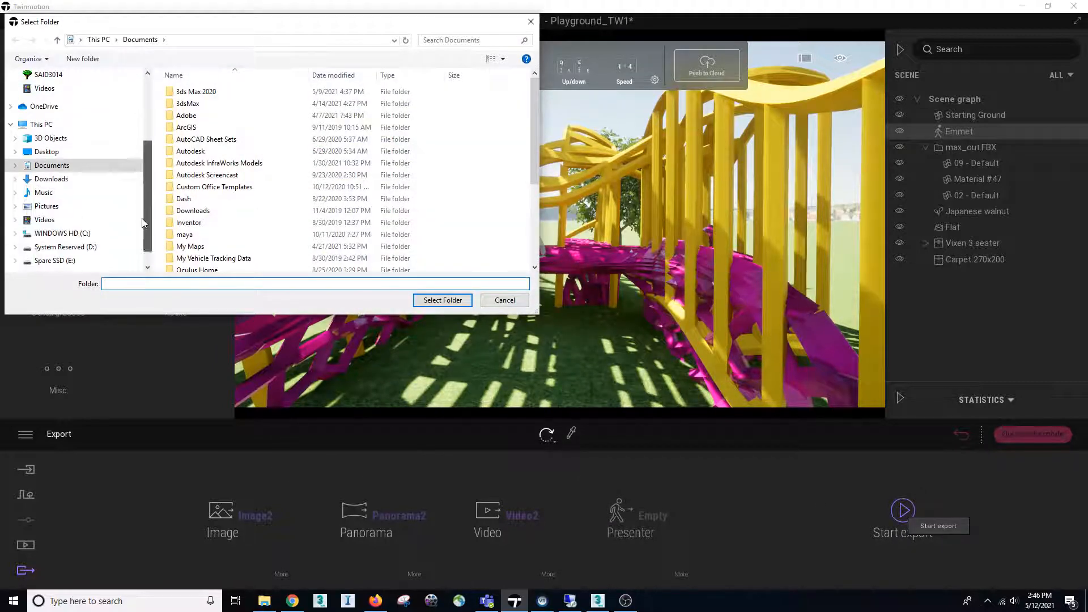
pyautogui.click(66, 234)
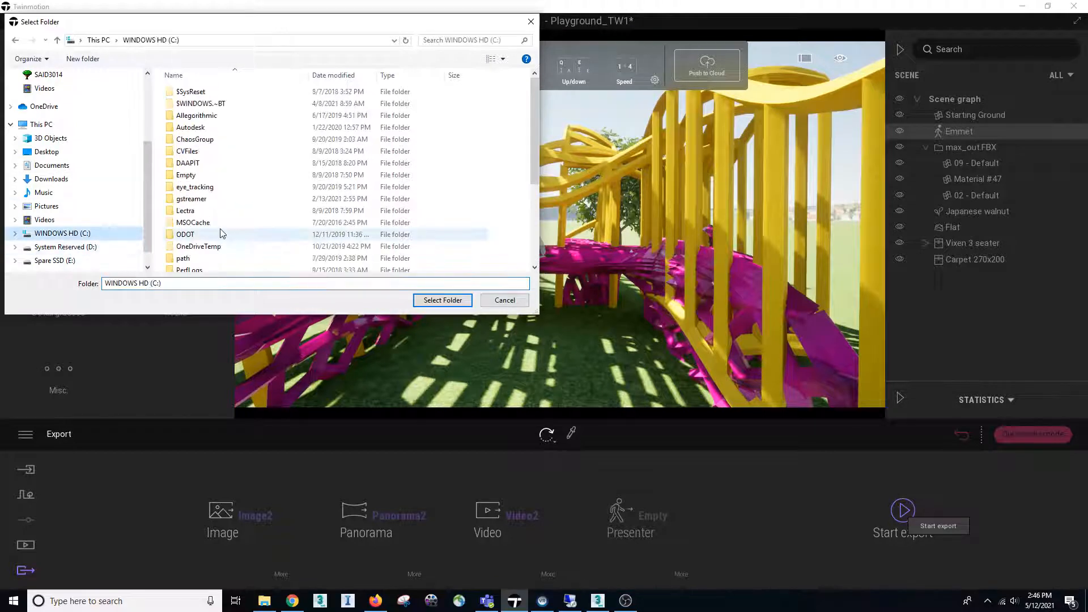
pyautogui.click(211, 236)
pyautogui.click(207, 151)
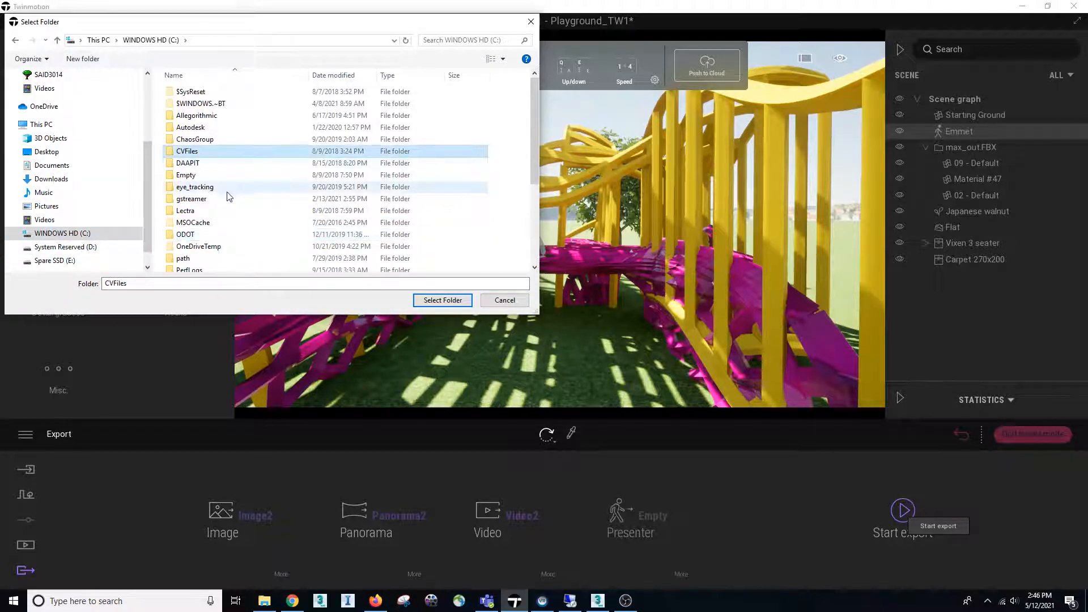
pyautogui.scroll(-4, 211, 194)
pyautogui.scroll(3, 208, 250)
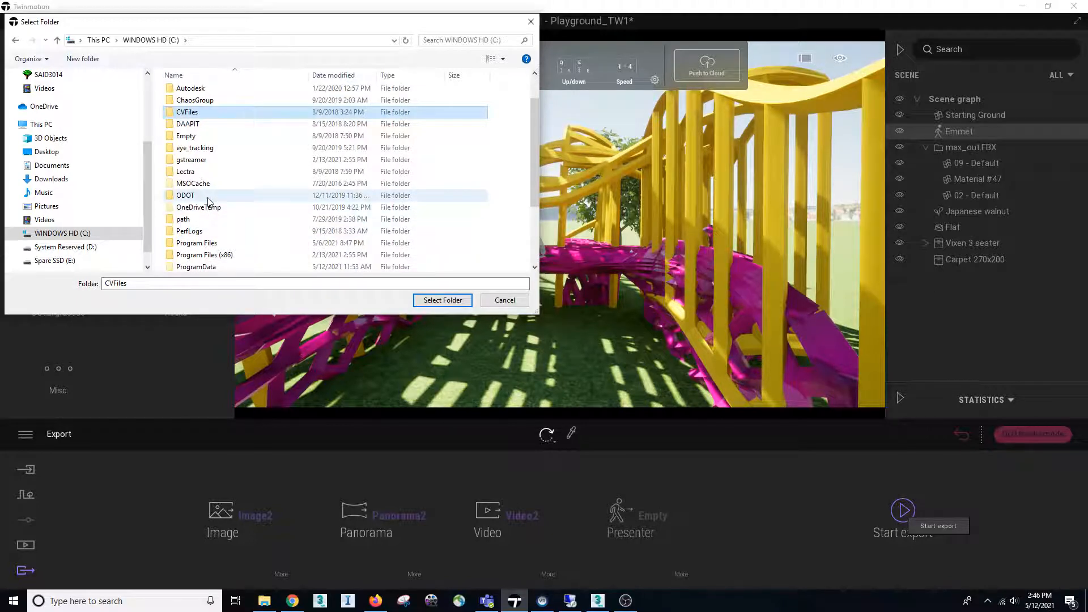
pyautogui.scroll(-3, 210, 210)
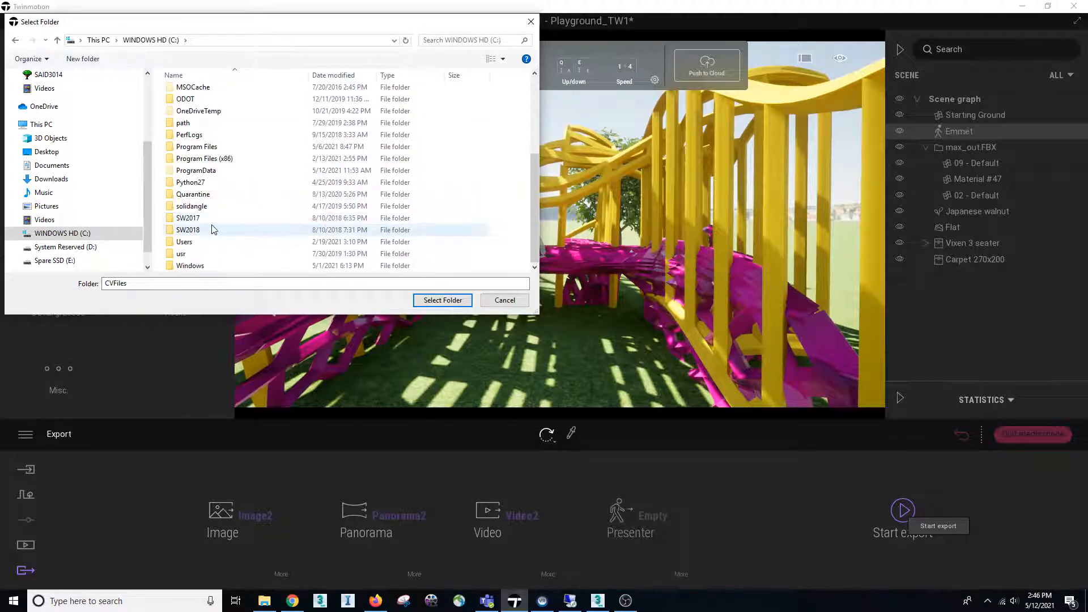
pyautogui.scroll(4, 211, 229)
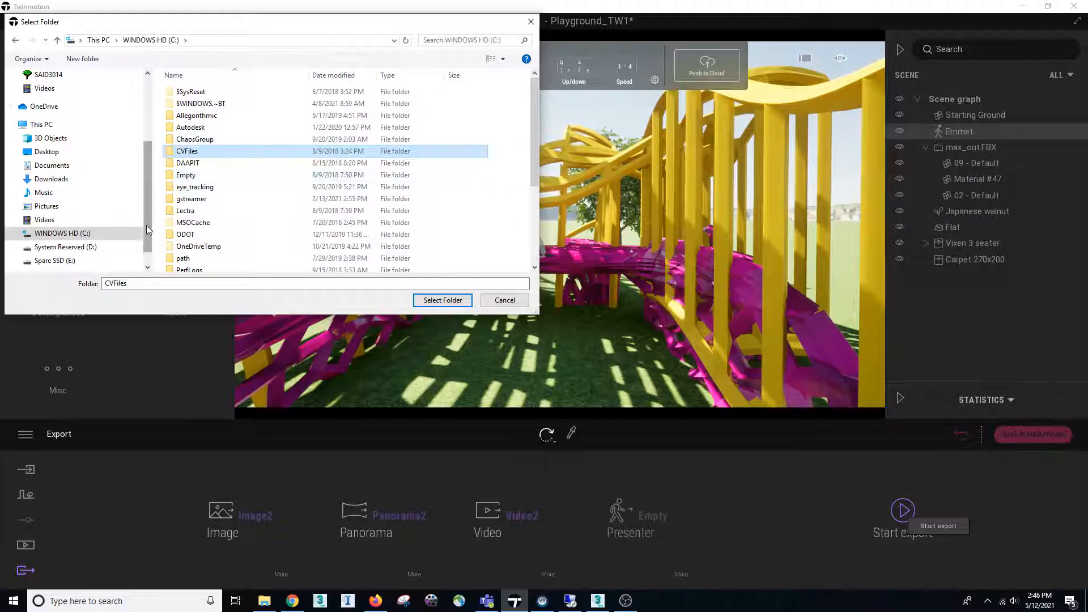
# Choose the Twinmotion folder on the Spare SSD (E:) drive as the export destination and run the export
pyautogui.click(54, 260)
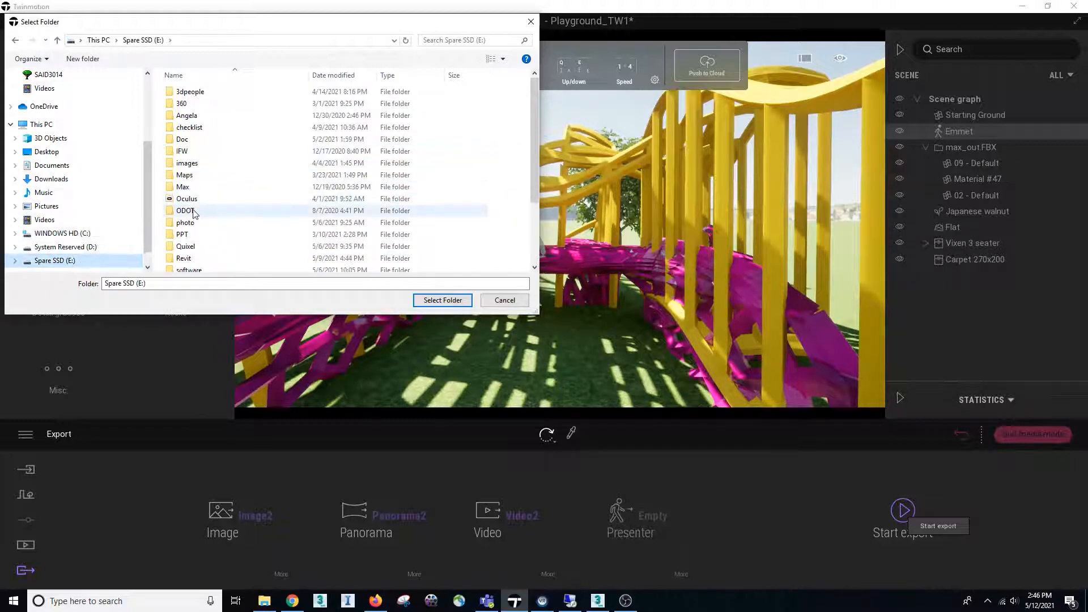
pyautogui.scroll(-2, 204, 260)
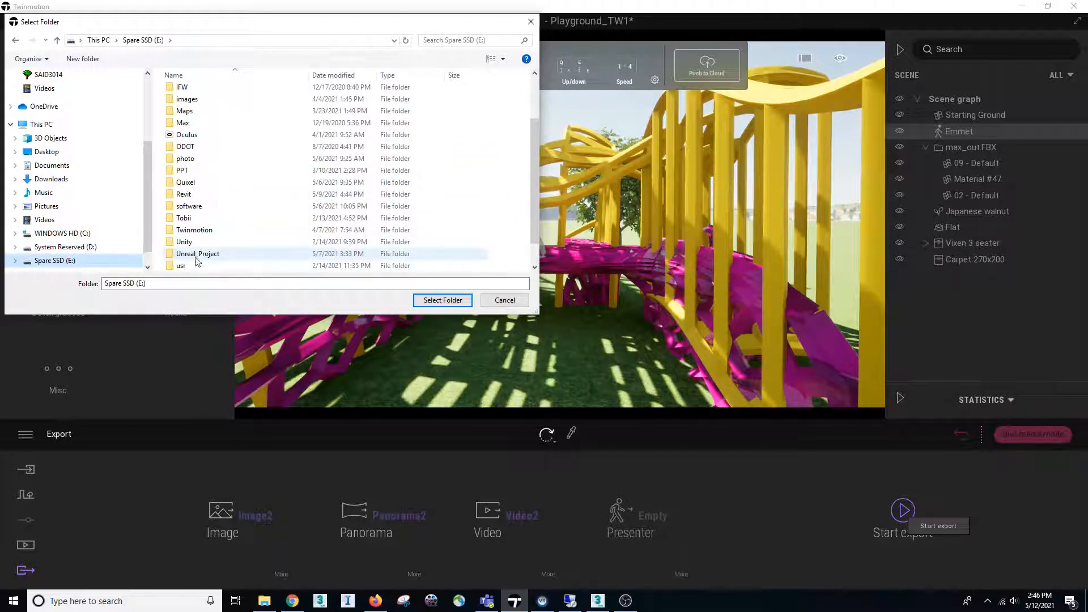
pyautogui.doubleClick(206, 230)
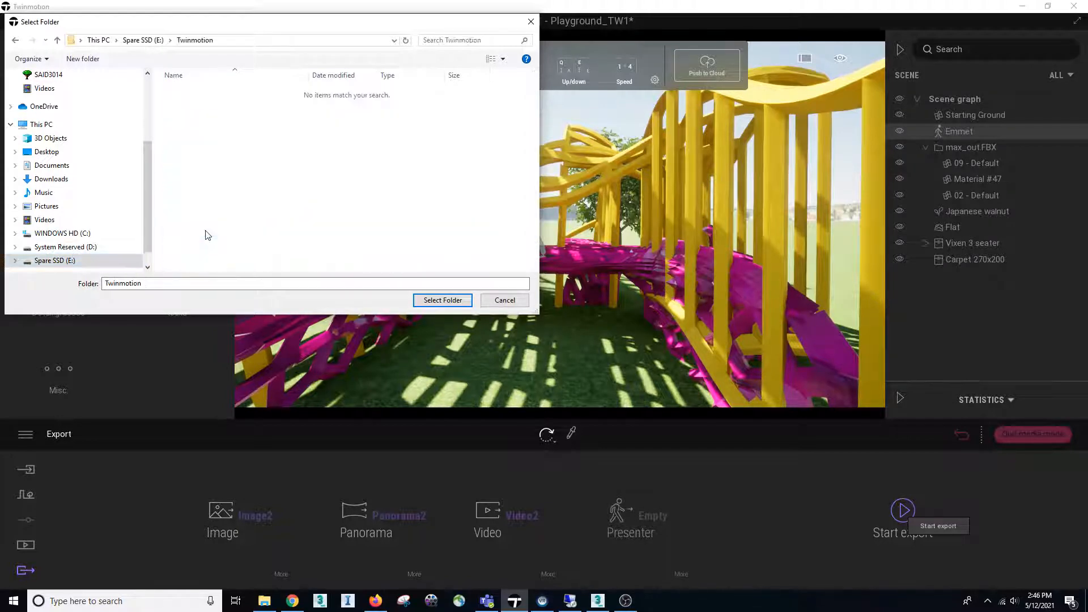
pyautogui.click(220, 283)
pyautogui.click(418, 302)
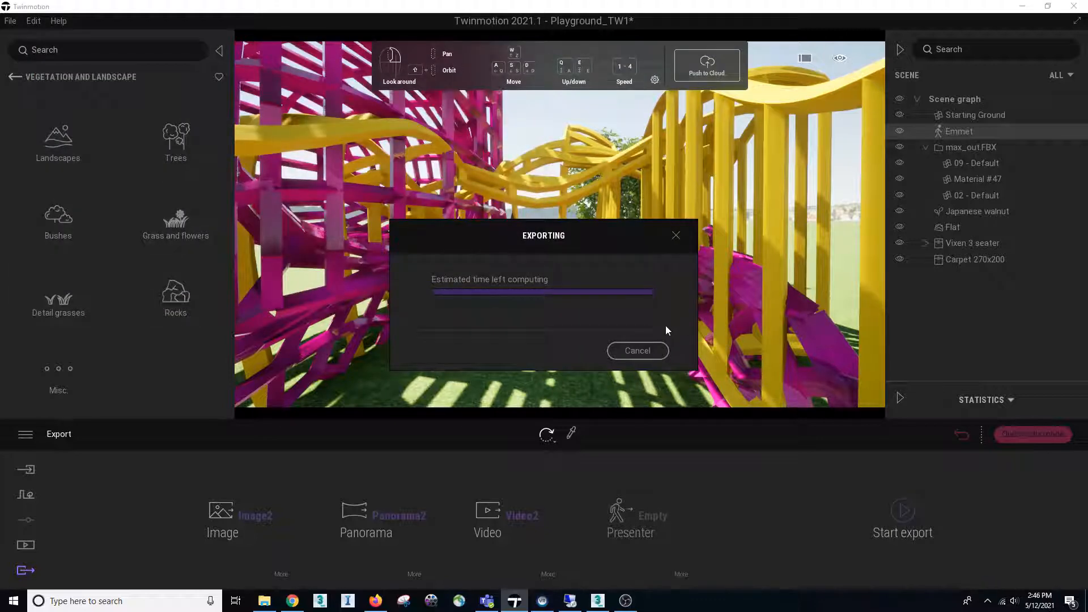
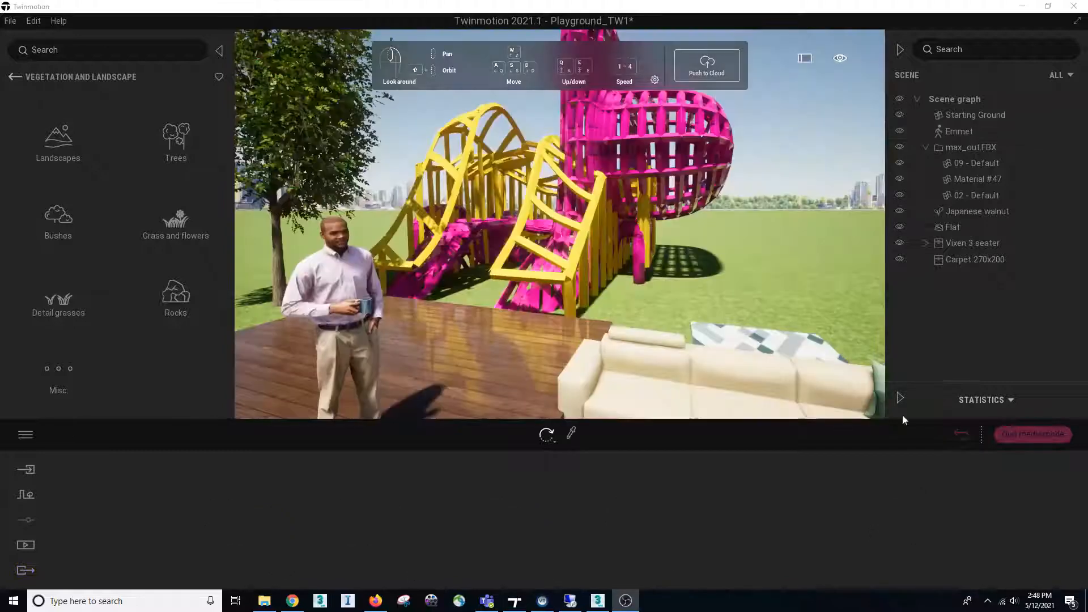
# Quit media mode and shift the scene's time of day so the playground's shadows stretch across the lawn
pyautogui.moveTo(539, 318); pyautogui.dragTo(512, 315, button='right')
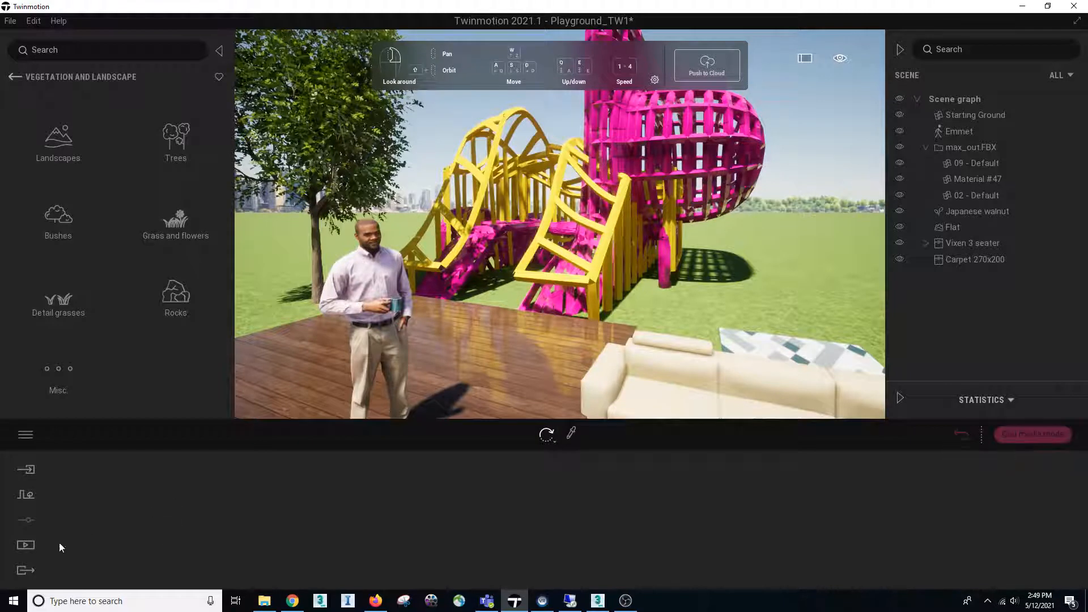
pyautogui.click(1031, 434)
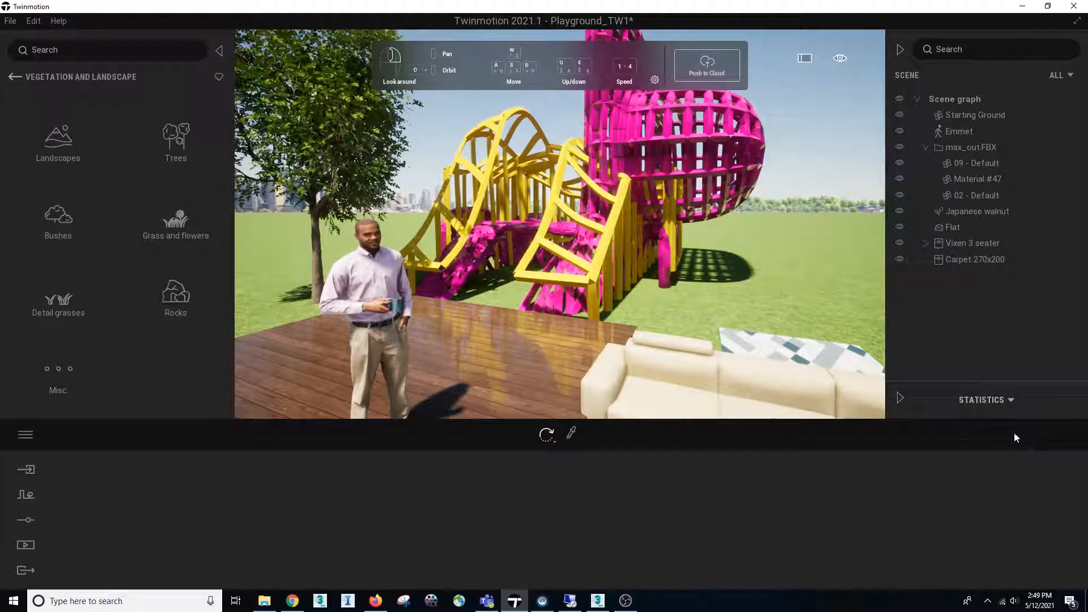
pyautogui.click(840, 59)
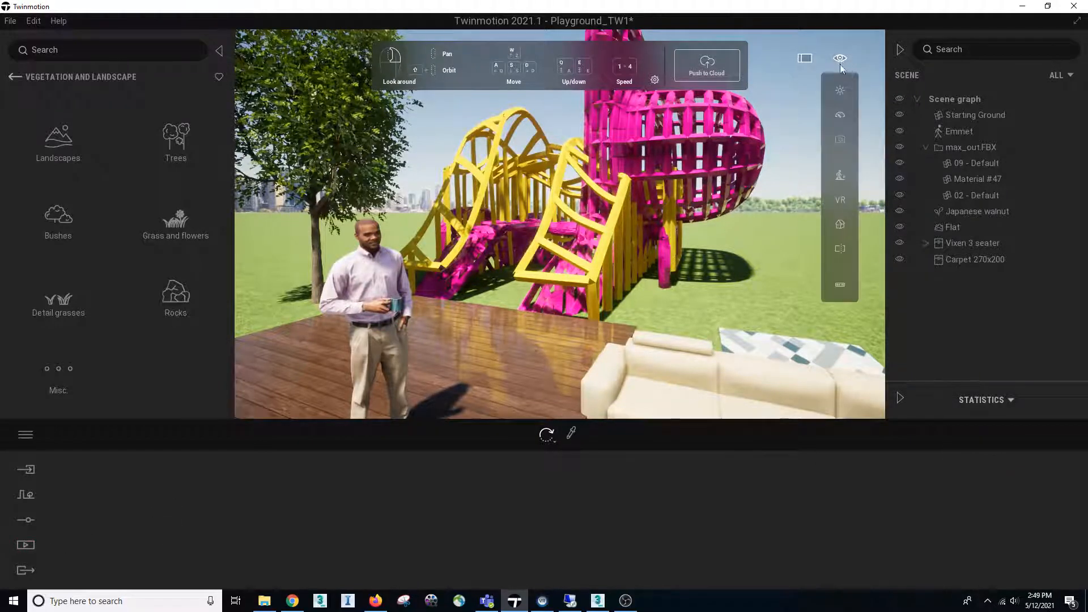
pyautogui.click(840, 90)
pyautogui.moveTo(766, 152)
pyautogui.mouseDown()
pyautogui.moveTo(768, 143)
pyautogui.moveTo(768, 164)
pyautogui.mouseUp()
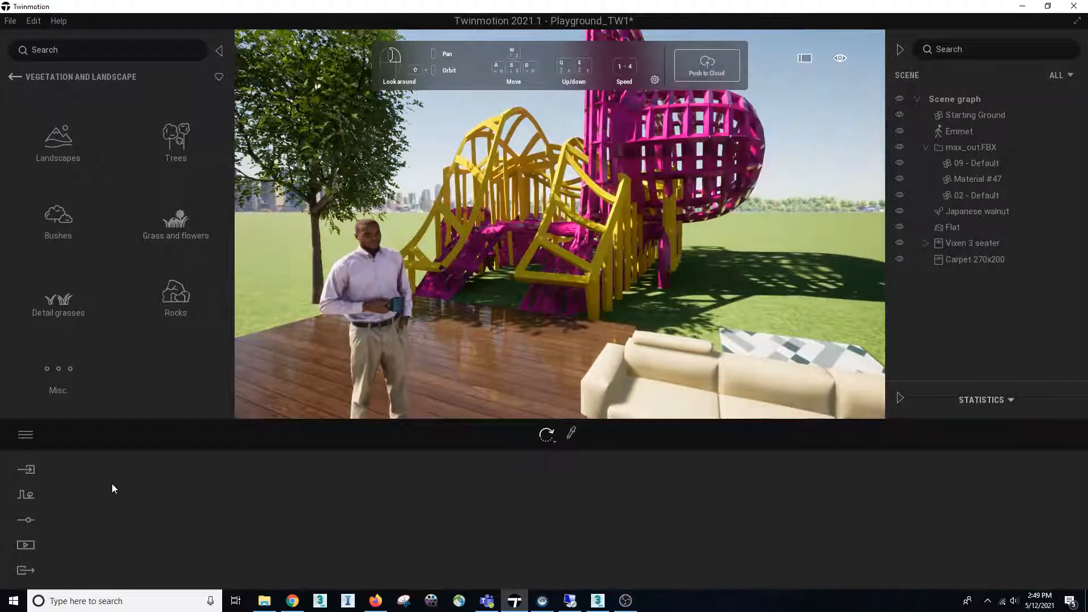
# Set the general scene weather to cloudy and the season to snowy winter
pyautogui.click(16, 525)
pyautogui.click(499, 522)
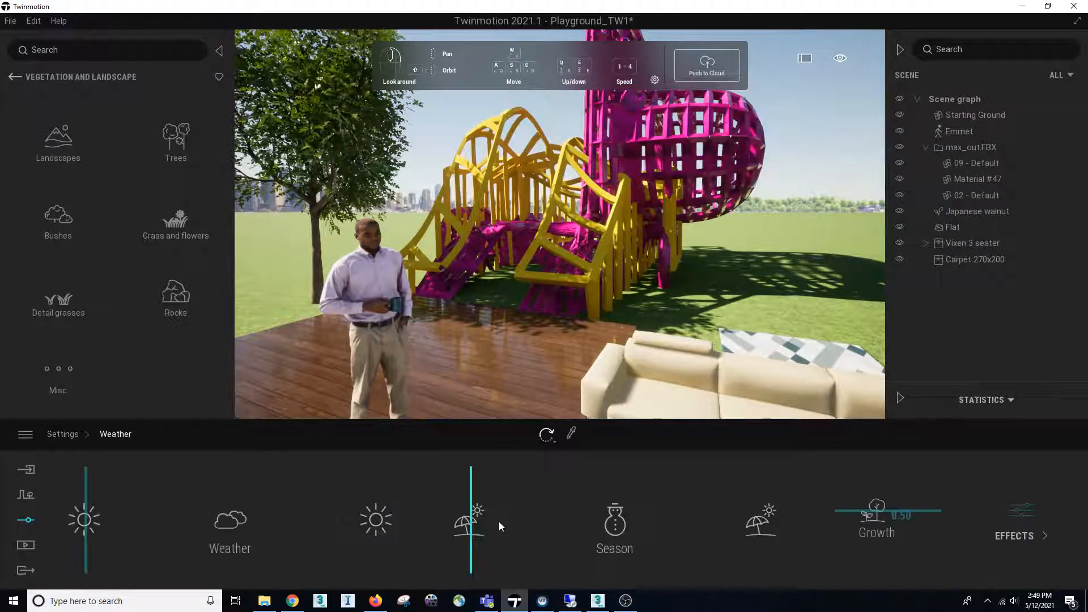
pyautogui.click(230, 522)
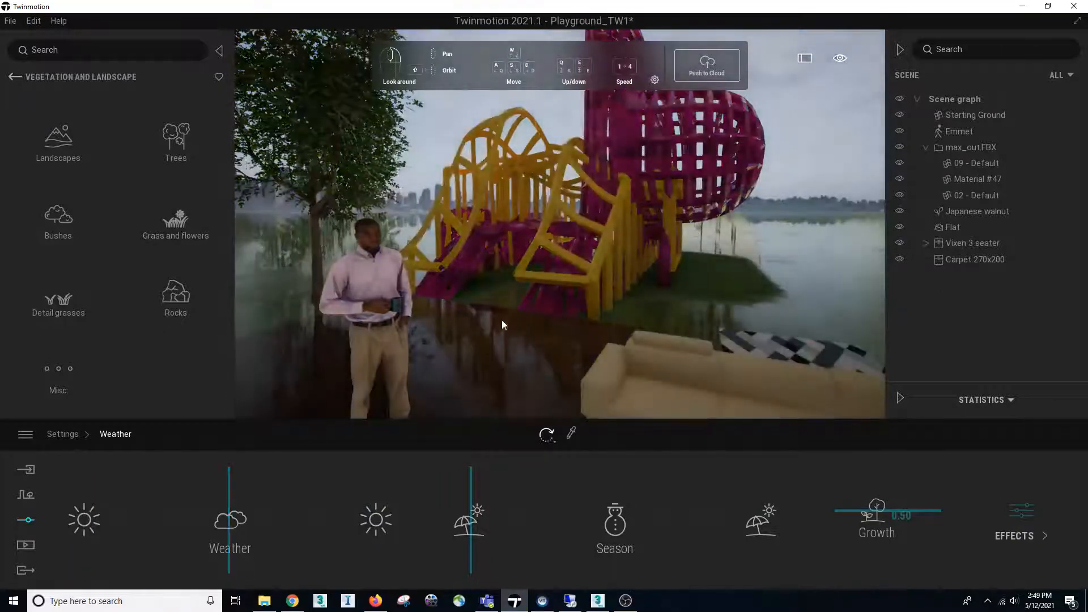
pyautogui.moveTo(503, 323); pyautogui.dragTo(405, 315, button='right')
pyautogui.moveTo(618, 528); pyautogui.dragTo(598, 528)
pyautogui.moveTo(523, 338); pyautogui.dragTo(554, 323, button='right')
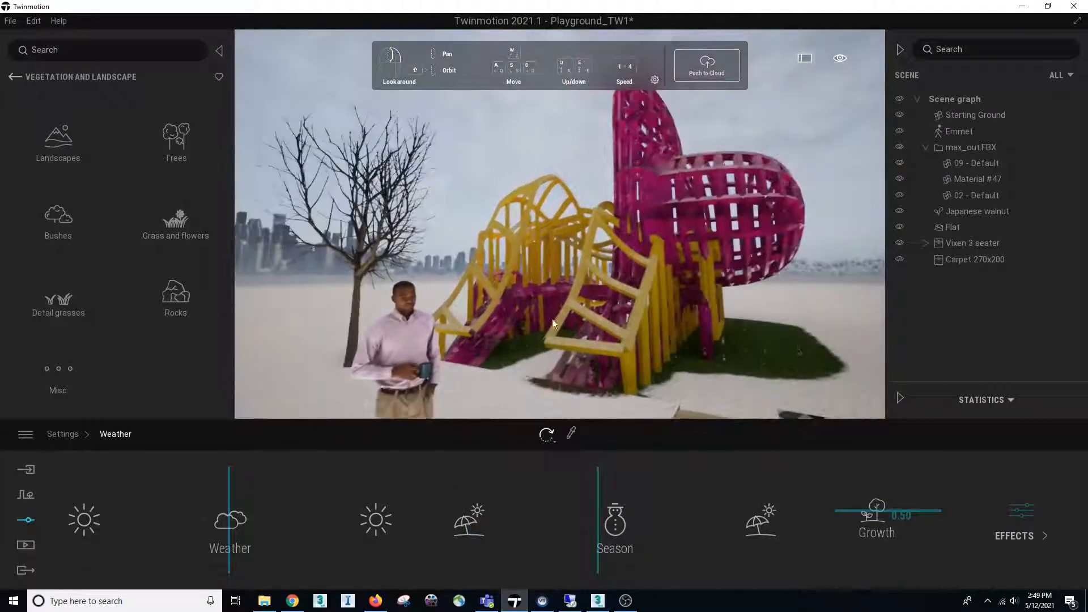
# Open Video2 and play its animation briefly to check which weather settings it uses, stopping within the first clip
pyautogui.click(26, 552)
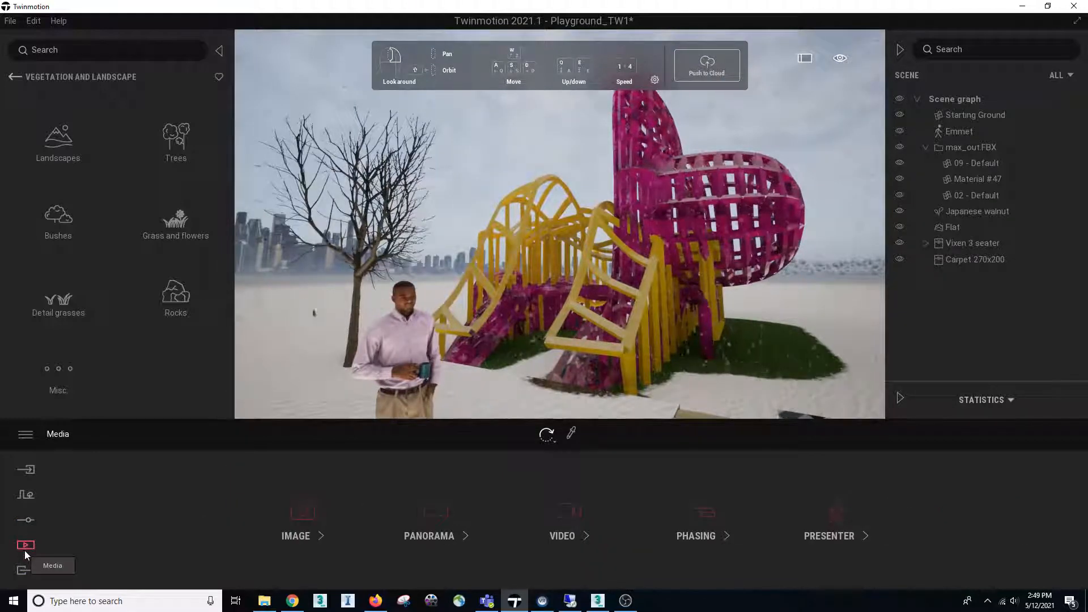
pyautogui.click(568, 511)
pyautogui.click(229, 485)
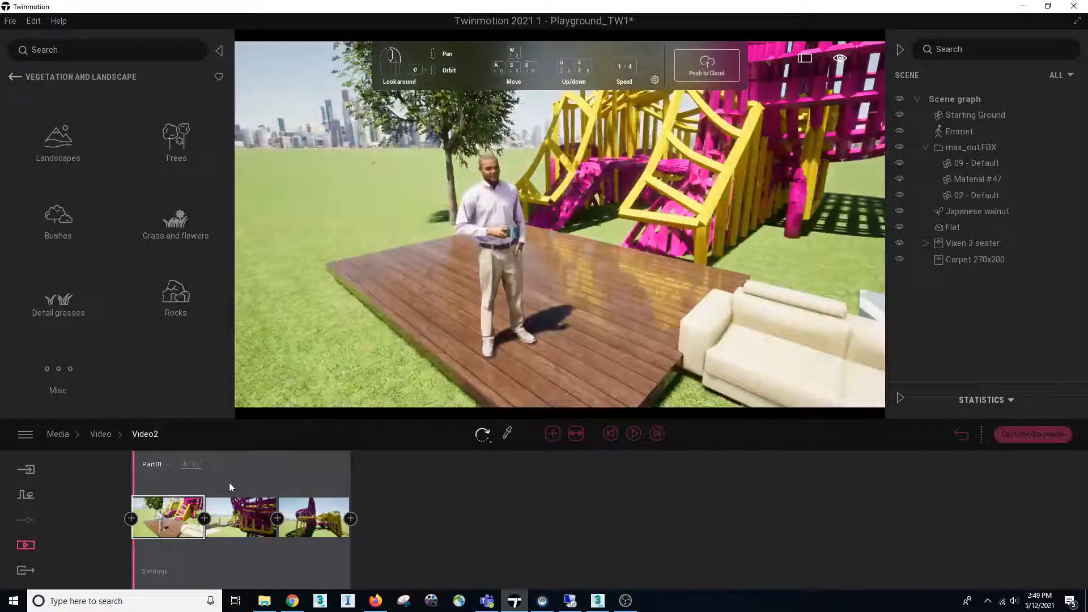
pyautogui.moveTo(417, 356); pyautogui.dragTo(414, 348, button='right')
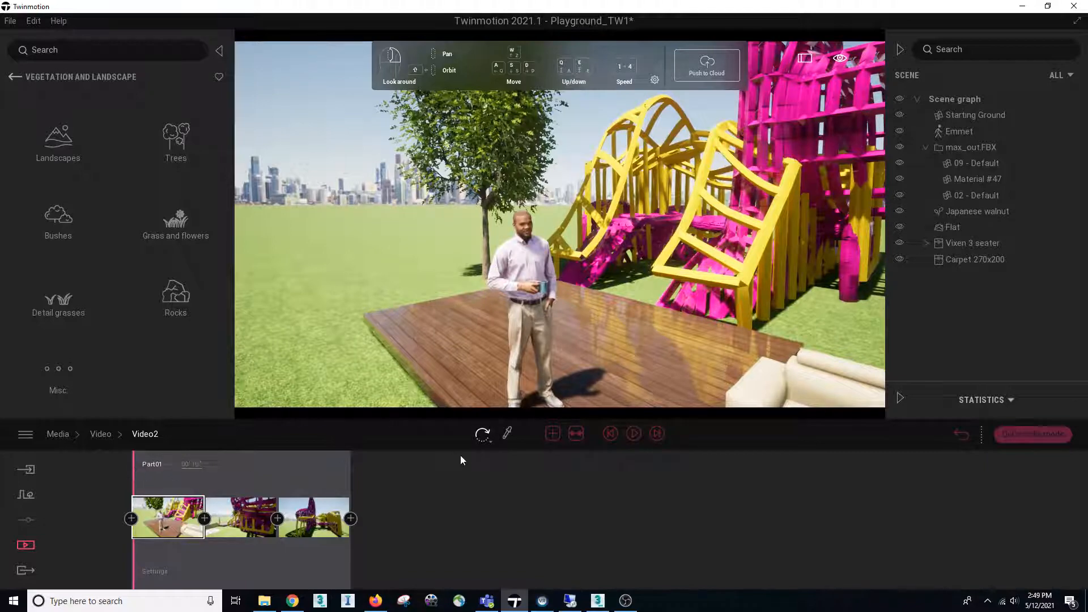
pyautogui.click(633, 433)
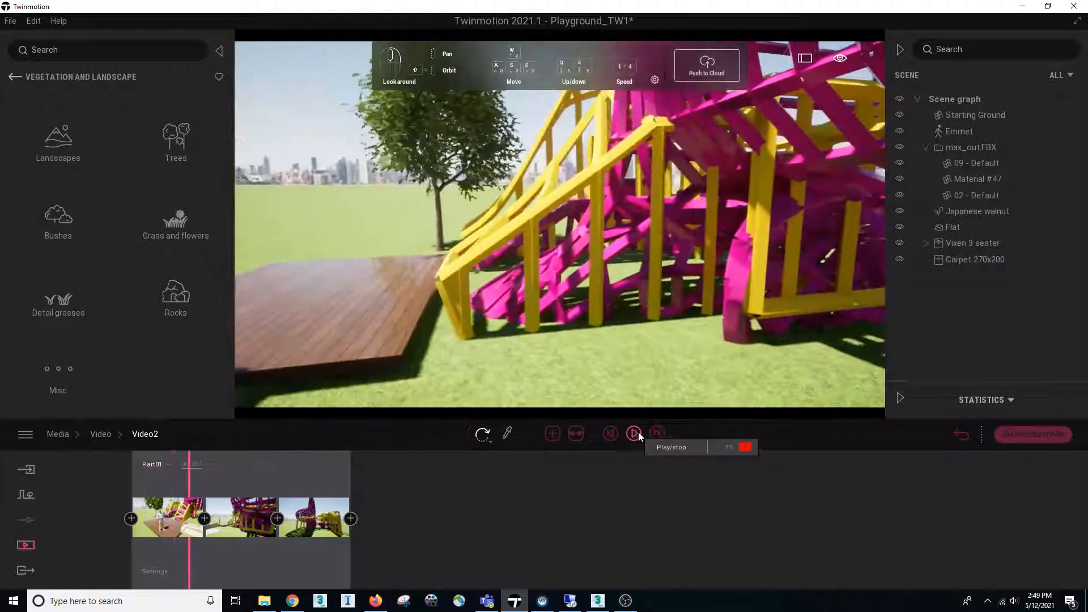
pyautogui.click(633, 433)
# Set Part01 of Video2 to cloudy weather and winter season, and return to its timeline
pyautogui.click(153, 572)
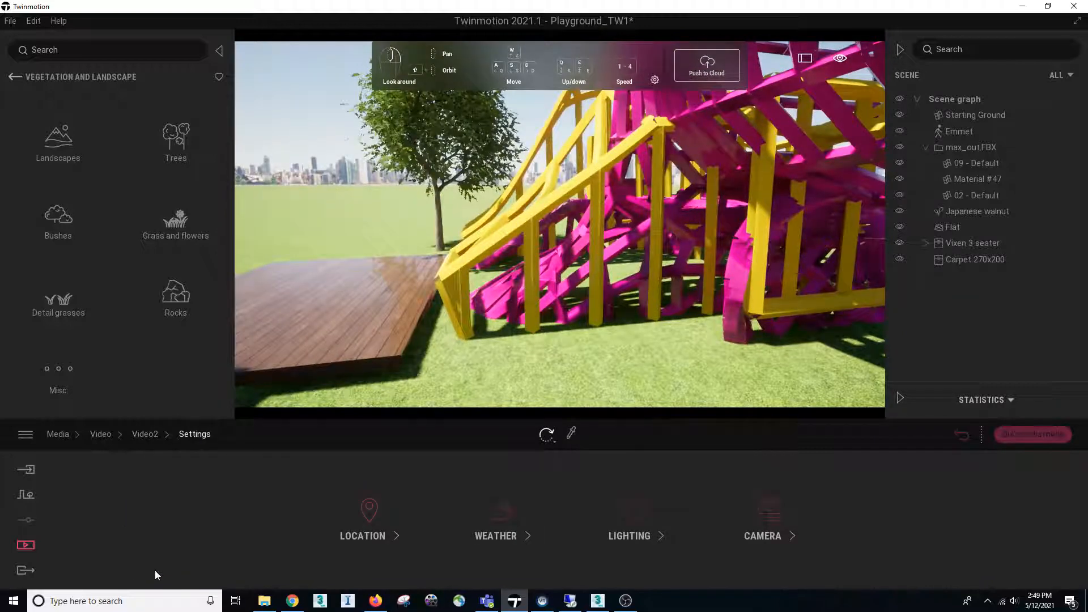
pyautogui.click(502, 513)
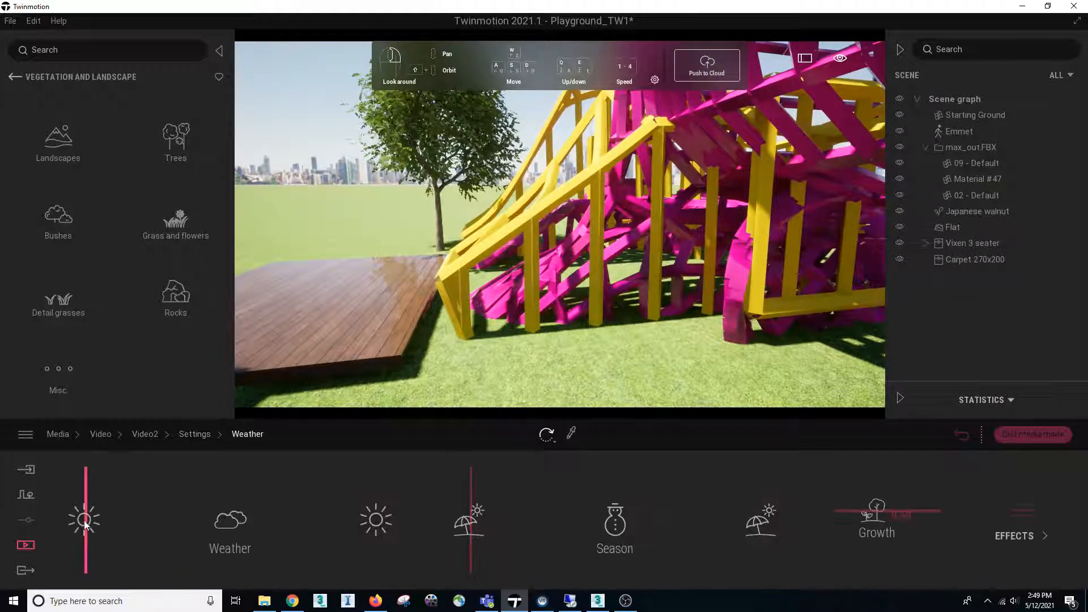
pyautogui.moveTo(152, 518); pyautogui.dragTo(232, 516)
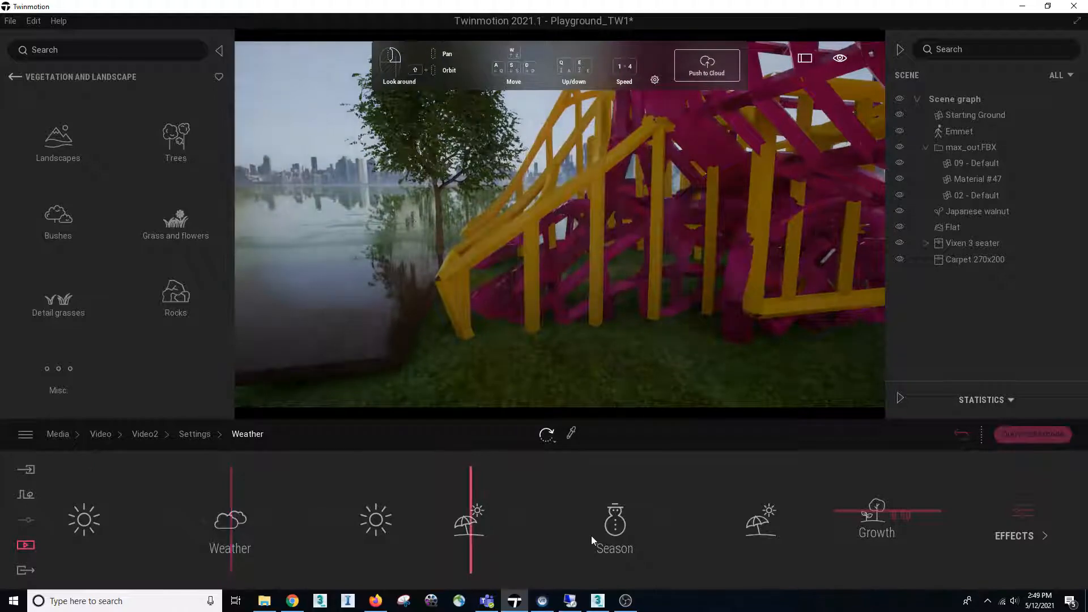
pyautogui.moveTo(469, 515); pyautogui.dragTo(615, 518)
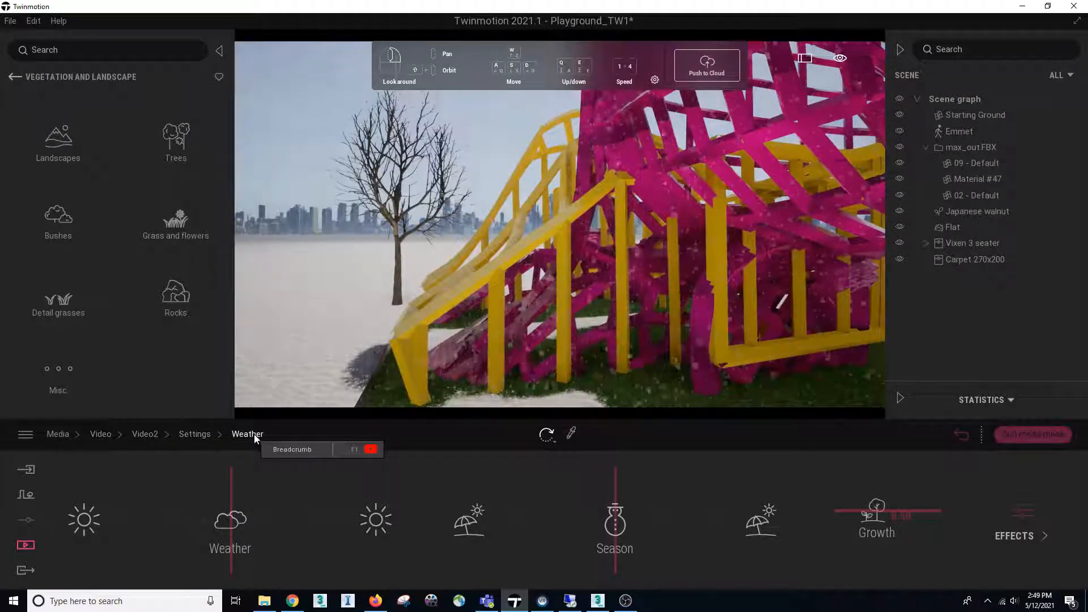
pyautogui.click(188, 437)
pyautogui.click(148, 437)
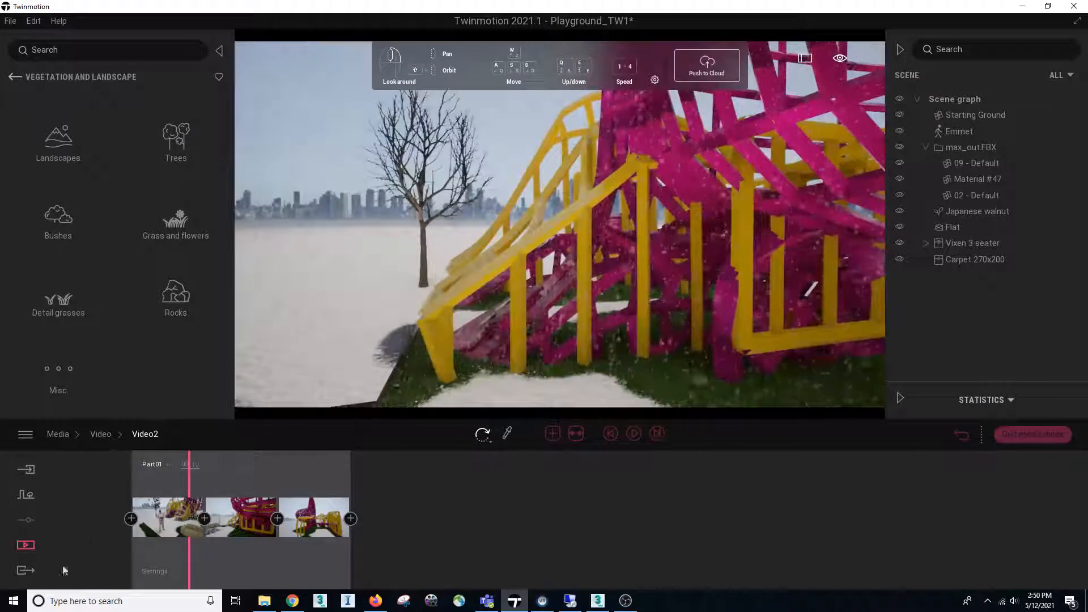
# Review the lighting options of Video2's Part01, including the sun, stars, moon and ambient settings
pyautogui.click(153, 573)
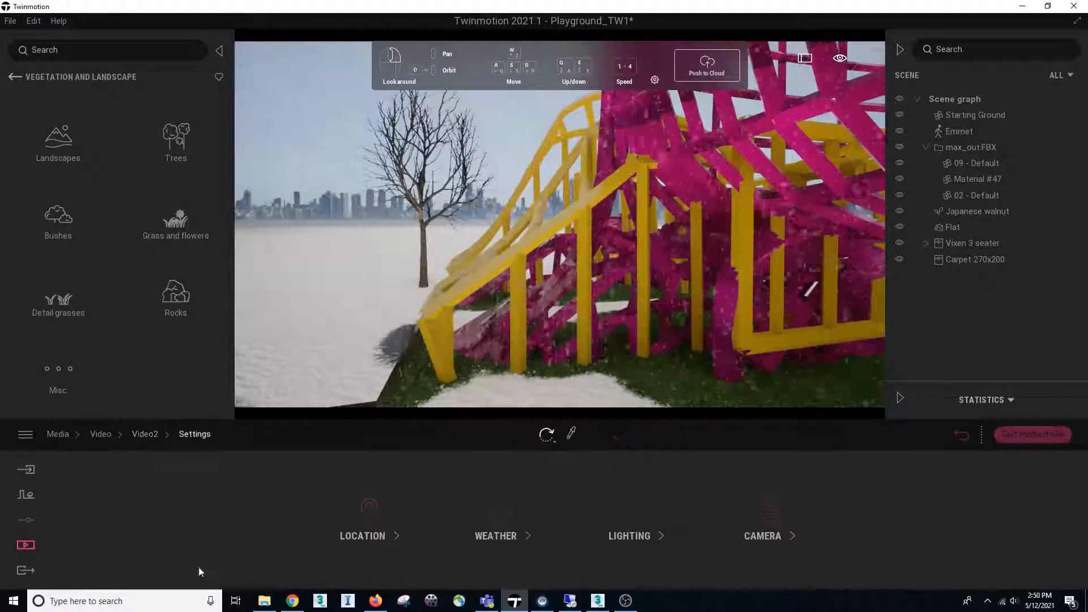
pyautogui.click(631, 535)
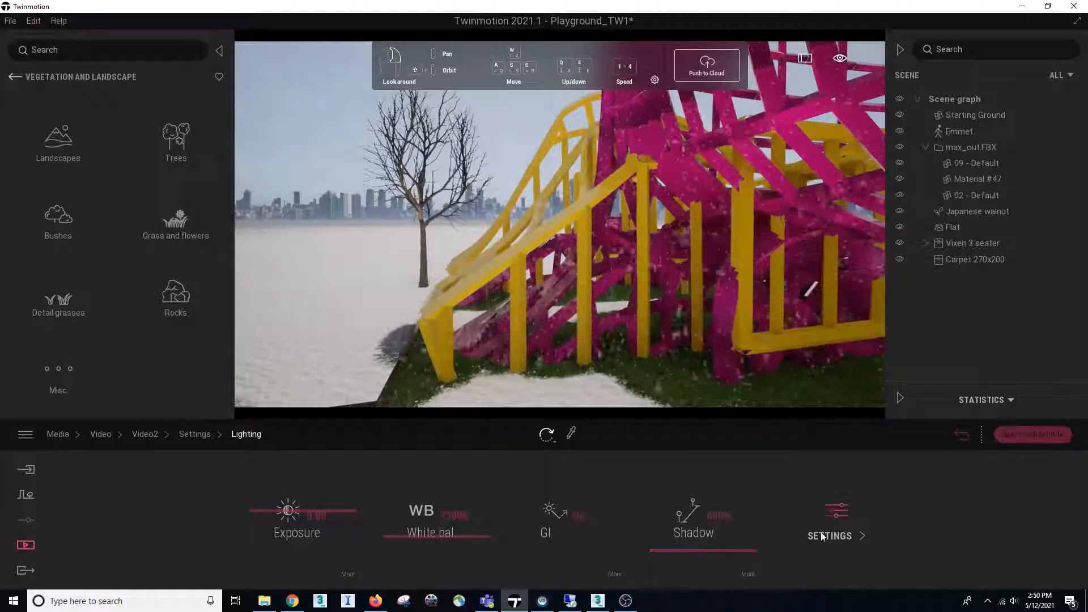
pyautogui.click(862, 531)
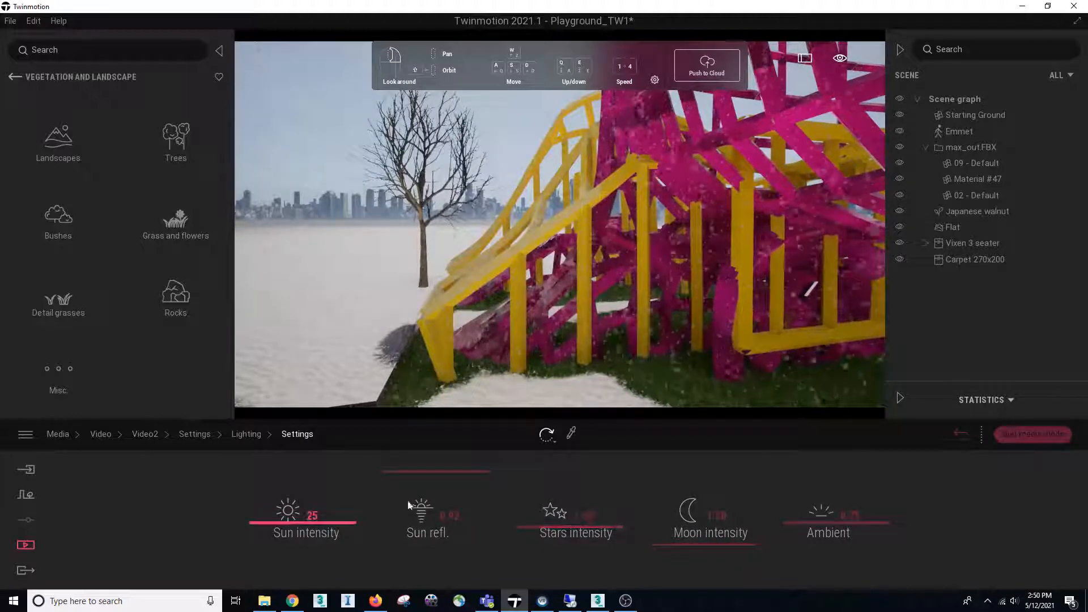
pyautogui.click(244, 436)
pyautogui.click(207, 435)
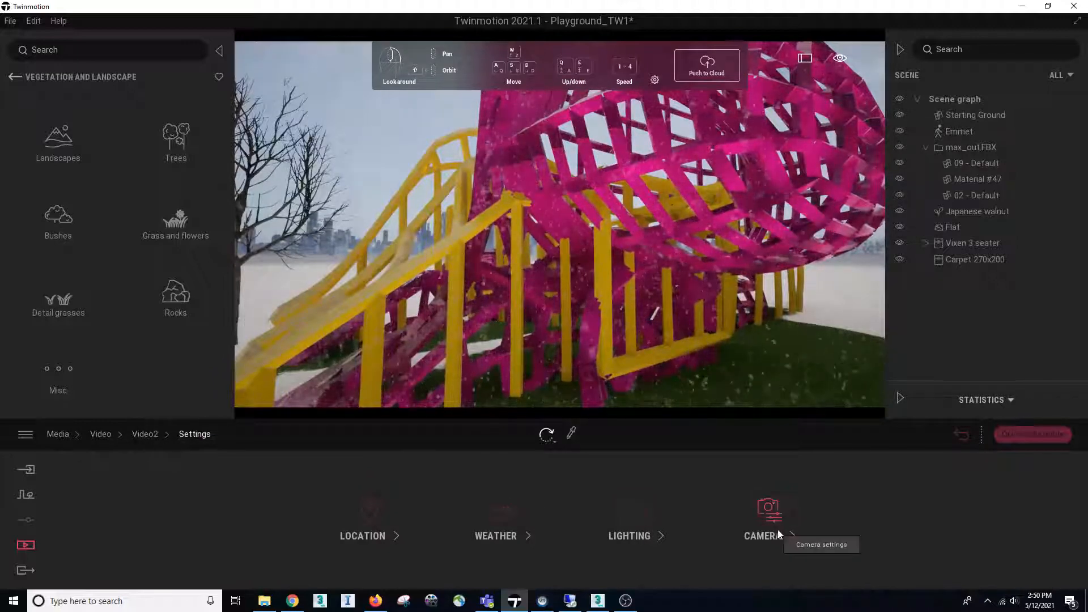
# In Part01's camera settings, toggle depth of field on and off again, and reduce the vignetting
pyautogui.click(769, 510)
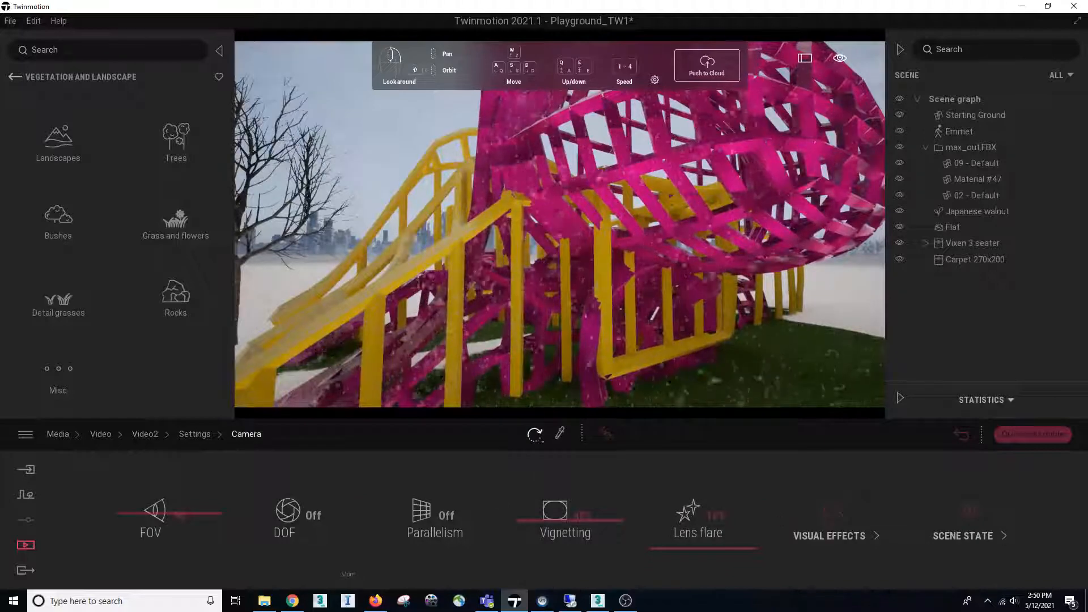
pyautogui.click(288, 515)
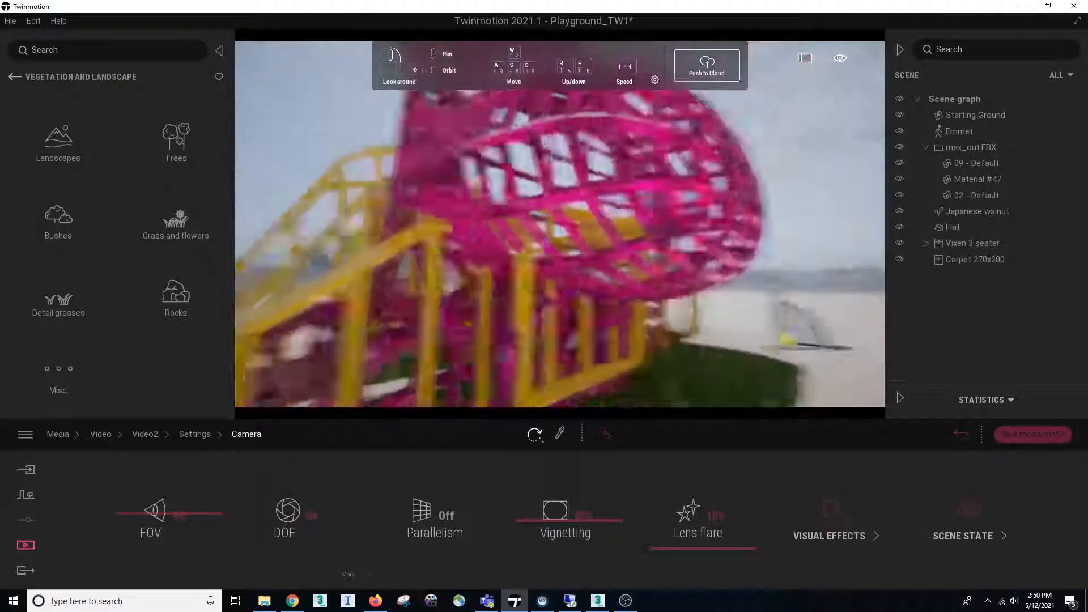
pyautogui.click(295, 518)
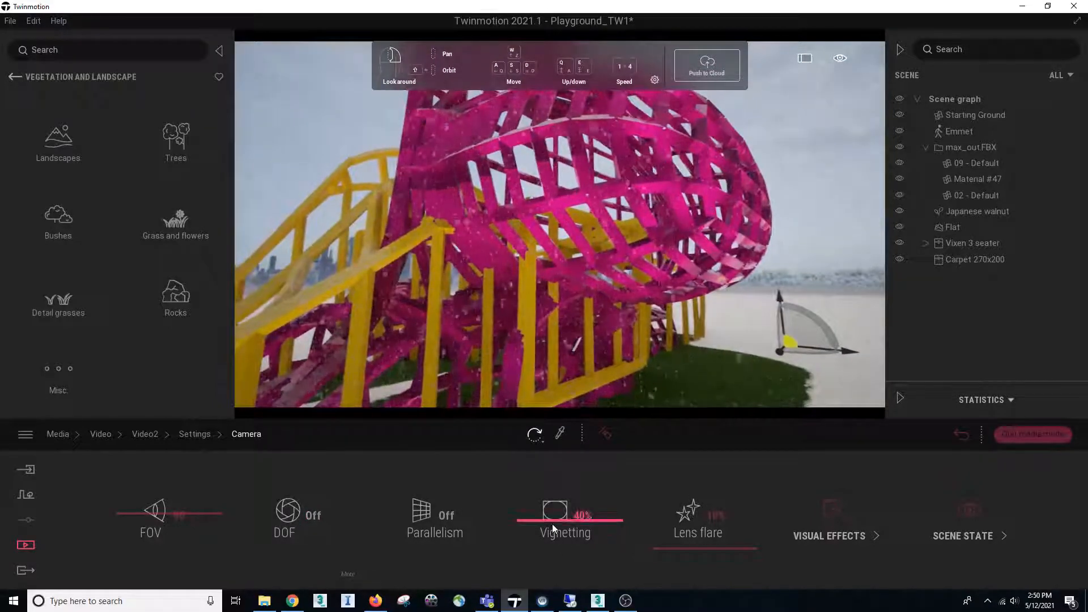
pyautogui.moveTo(556, 492); pyautogui.dragTo(559, 531)
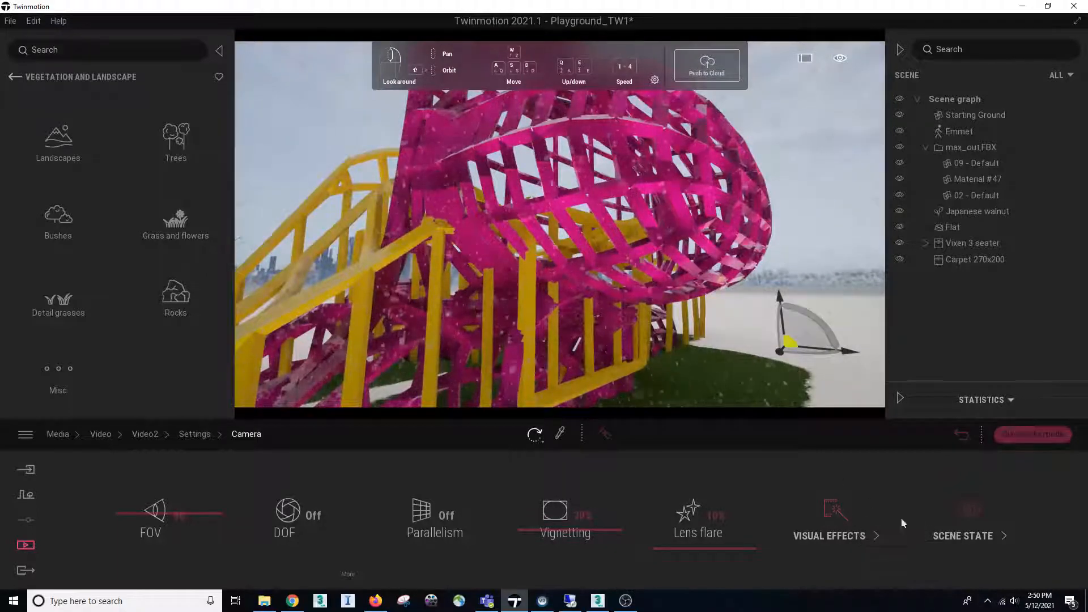
# Try the Blueprint 2 filter among the camera's visual effects and set the filter type back to None
pyautogui.click(866, 545)
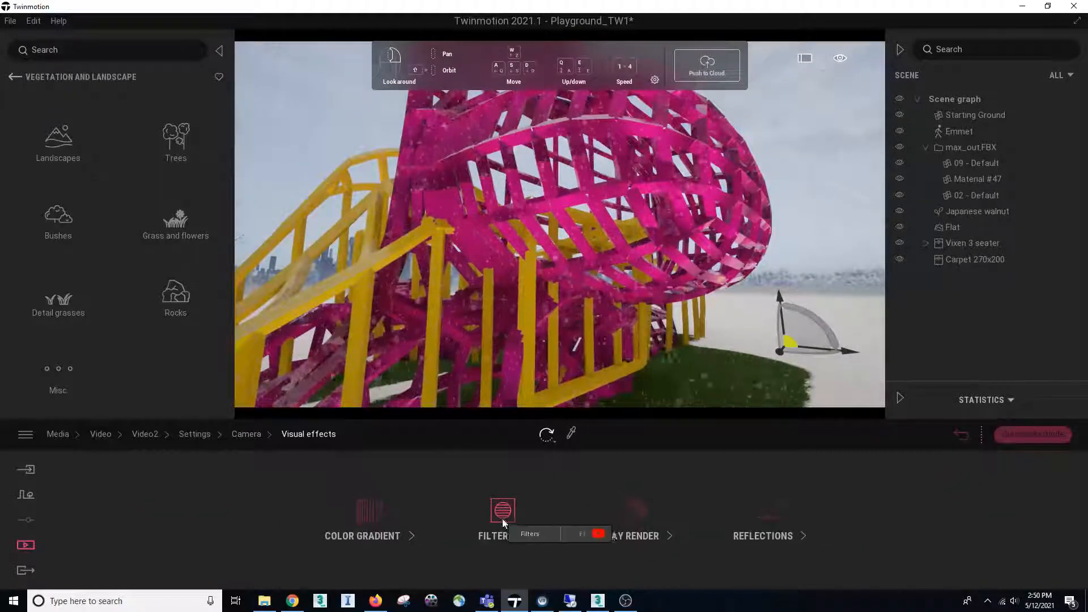
pyautogui.click(502, 519)
pyautogui.click(574, 519)
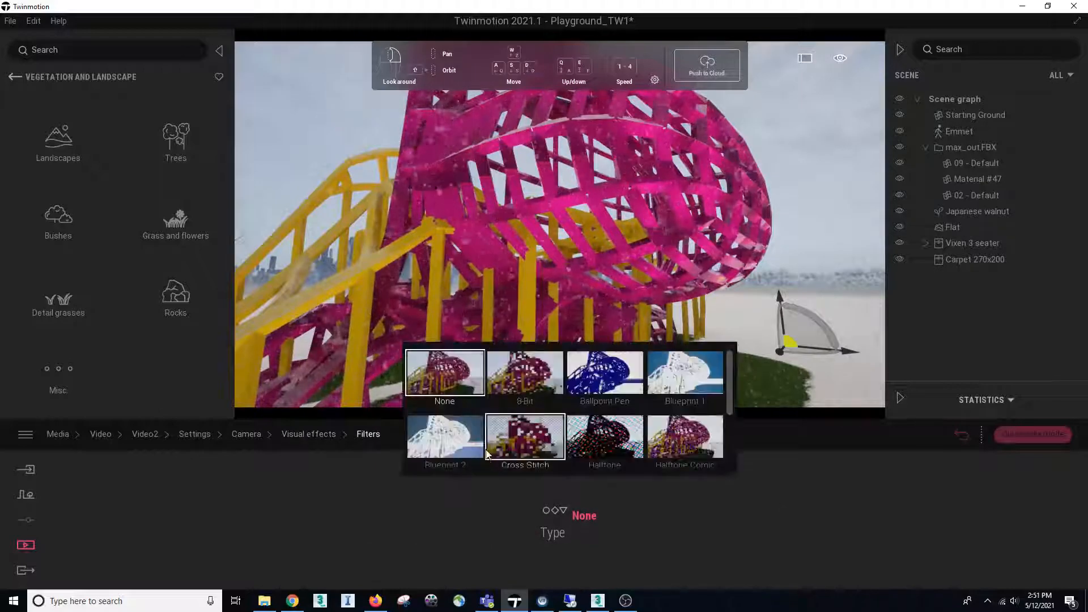
pyautogui.click(586, 516)
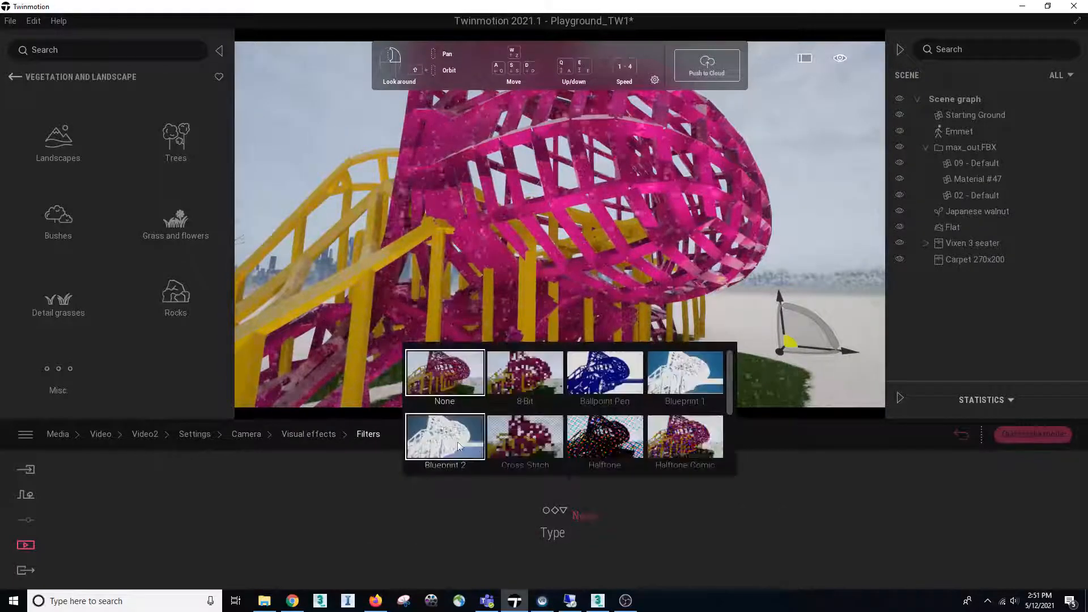
pyautogui.click(459, 433)
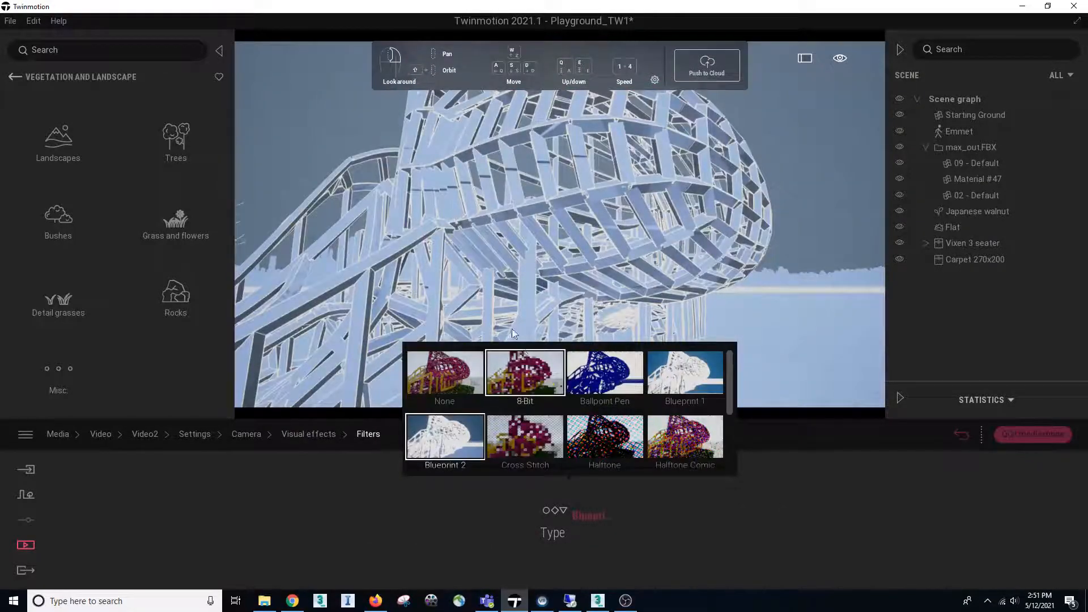
pyautogui.click(580, 518)
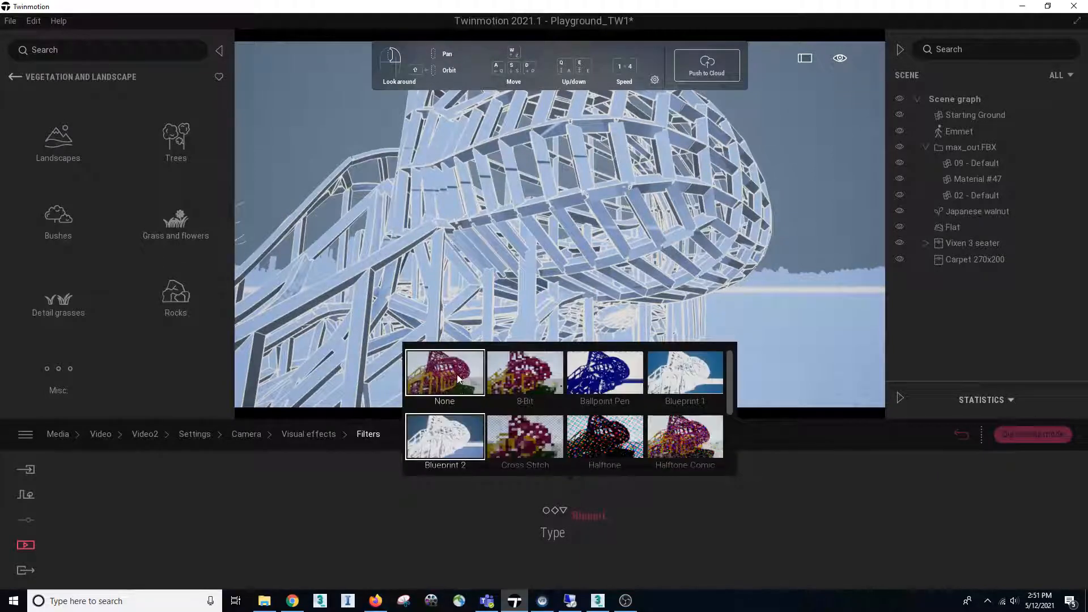
pyautogui.click(444, 373)
pyautogui.moveTo(361, 281); pyautogui.dragTo(317, 284, button='right')
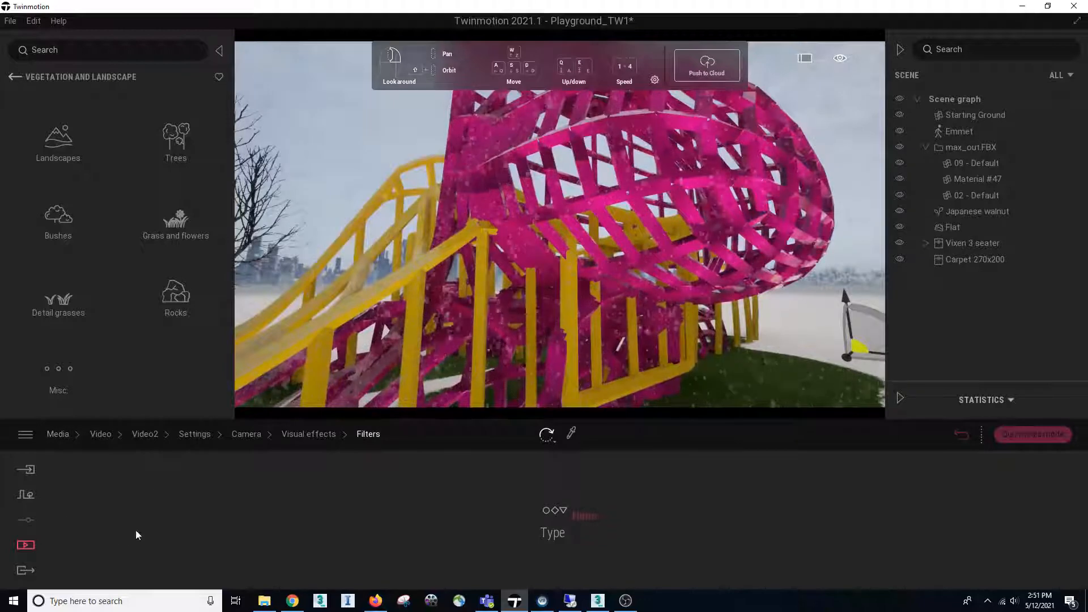
# Leave Video2 for the export settings, quit media mode, and save the project
pyautogui.click(145, 436)
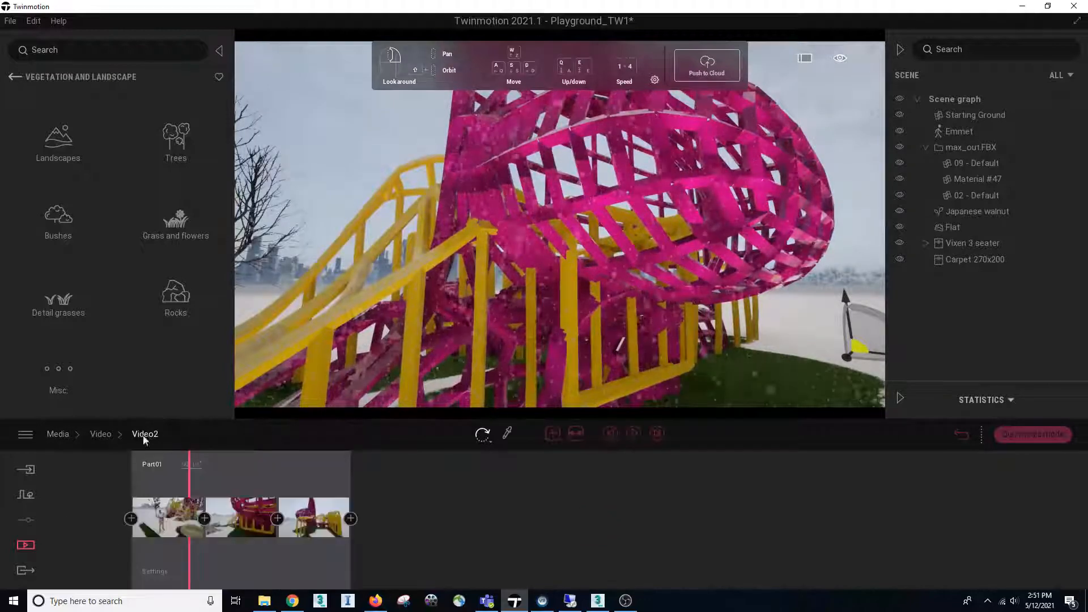
pyautogui.click(102, 434)
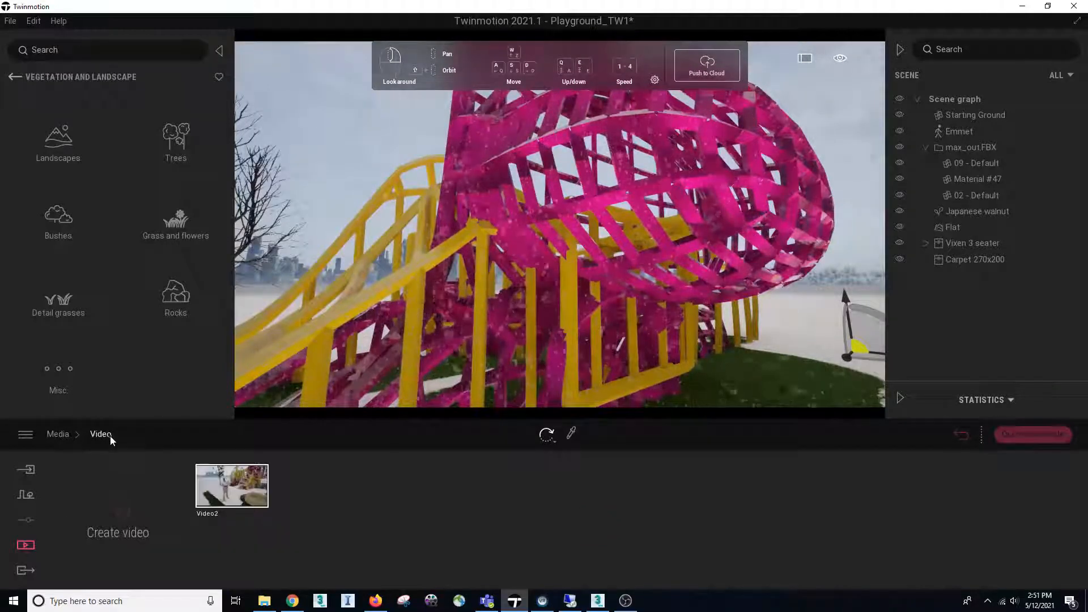
pyautogui.click(25, 570)
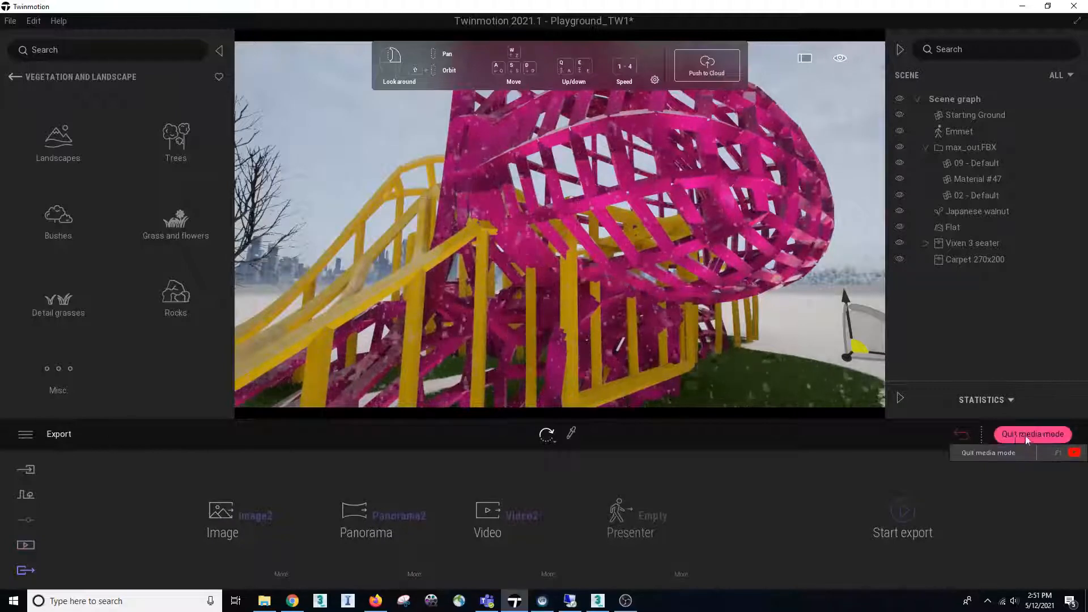
pyautogui.click(1042, 435)
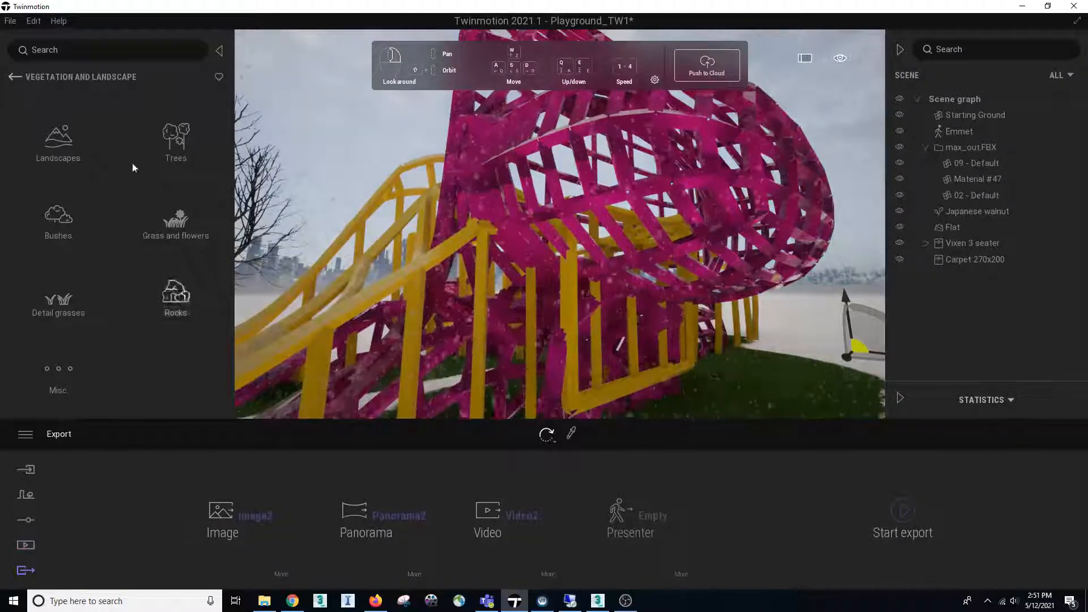
pyautogui.click(10, 21)
pyautogui.click(22, 113)
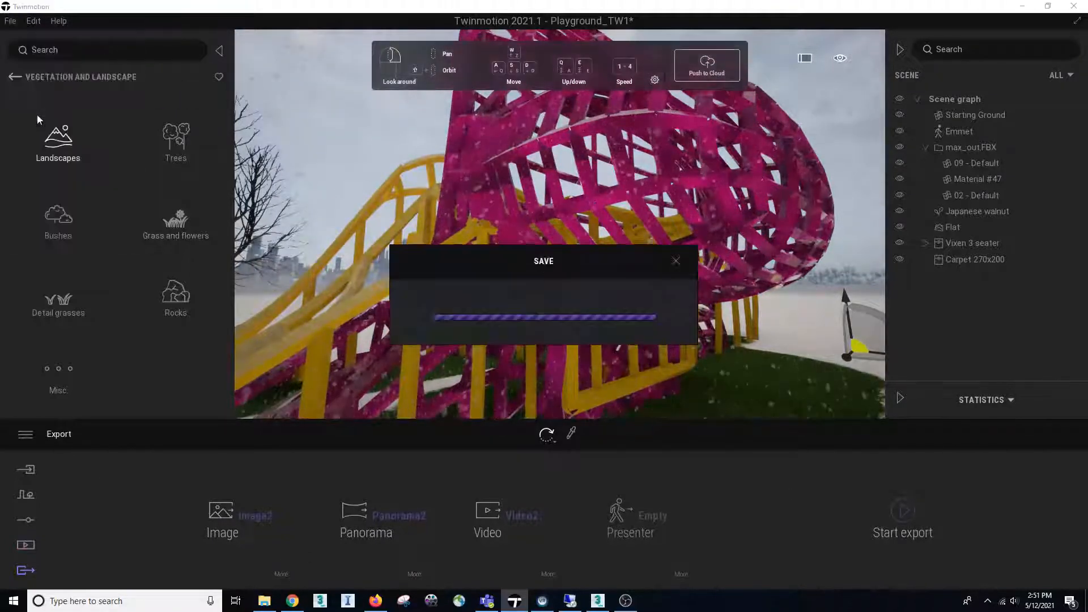
# Export the selected image, panorama and video into the Twinmotion folder on the Spare SSD (E:) drive
pyautogui.click(904, 512)
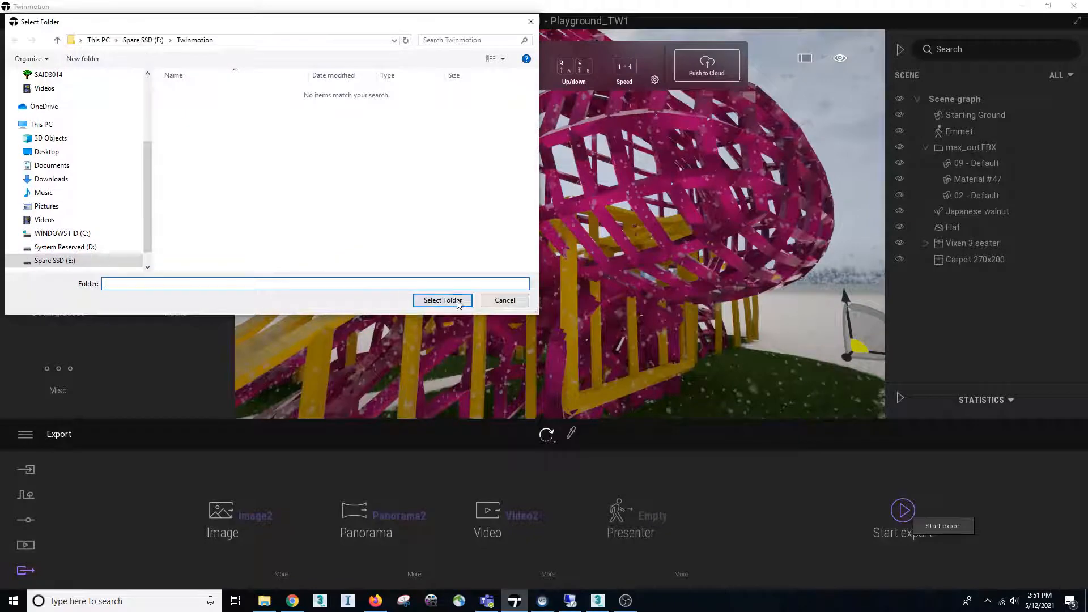
pyautogui.click(442, 300)
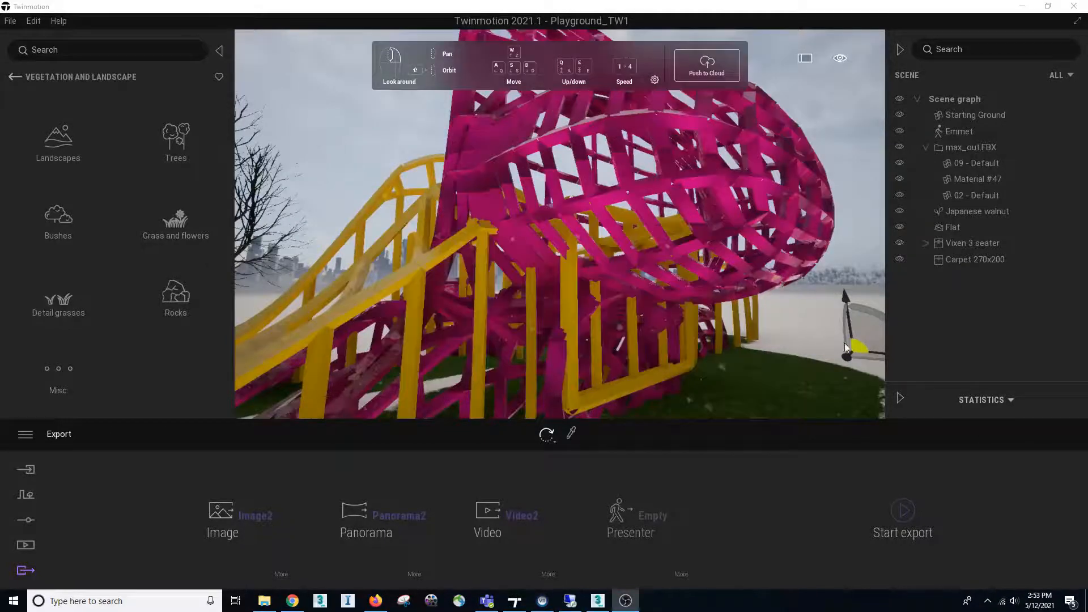
pyautogui.moveTo(670, 342); pyautogui.dragTo(650, 415, button='right')
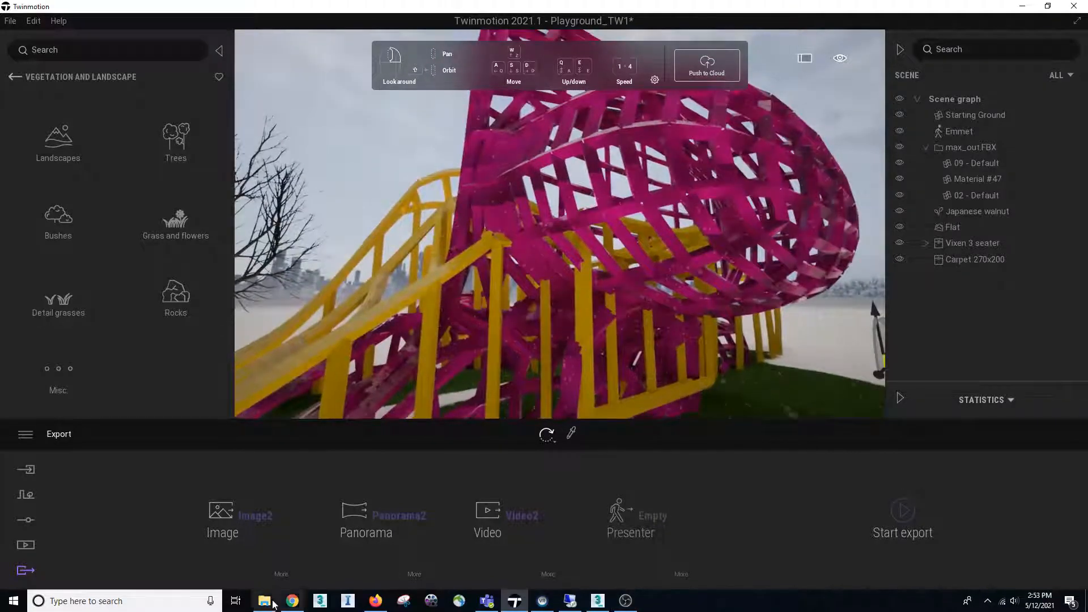
# Switch to File Explorer and view the exported Panorama2_000 and Image2_000 pictures from the Twinmotion folder
pyautogui.moveTo(1087, 102); pyautogui.dragTo(618, 132)
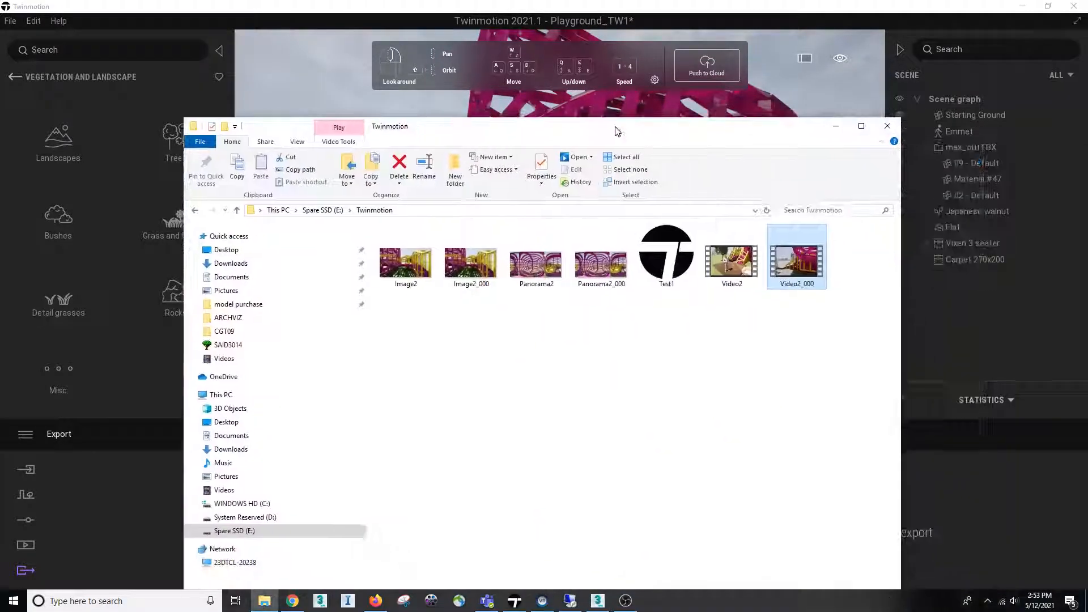
pyautogui.doubleClick(646, 128)
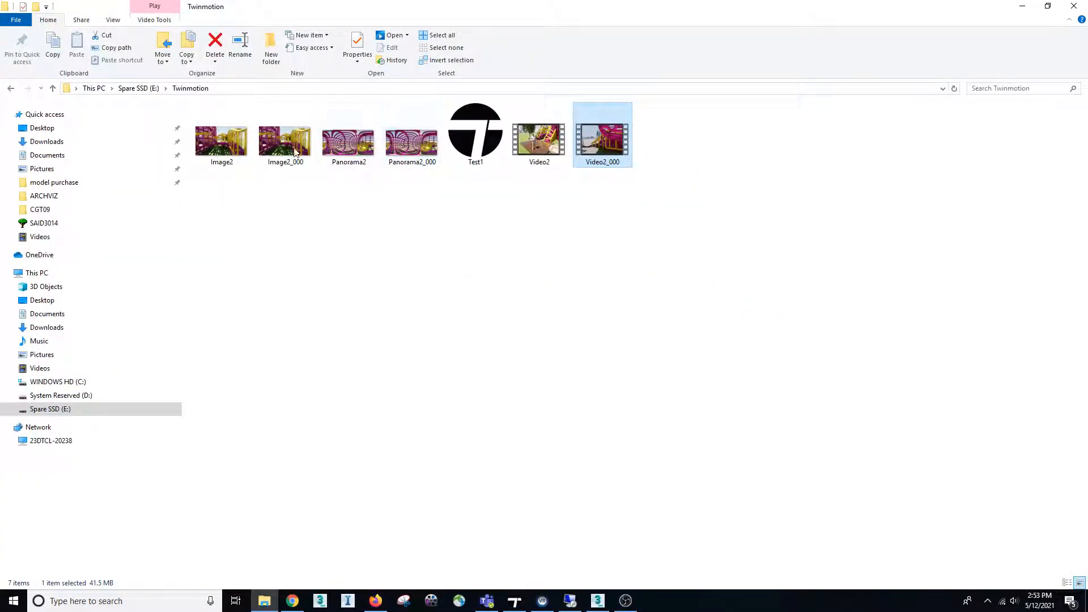
pyautogui.doubleClick(405, 143)
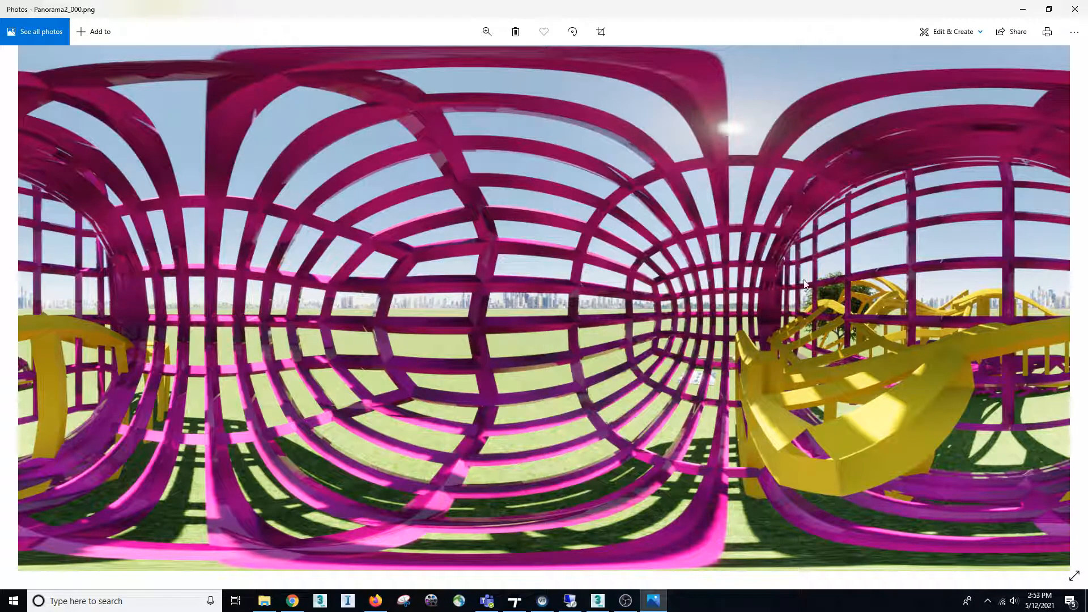
pyautogui.click(1076, 9)
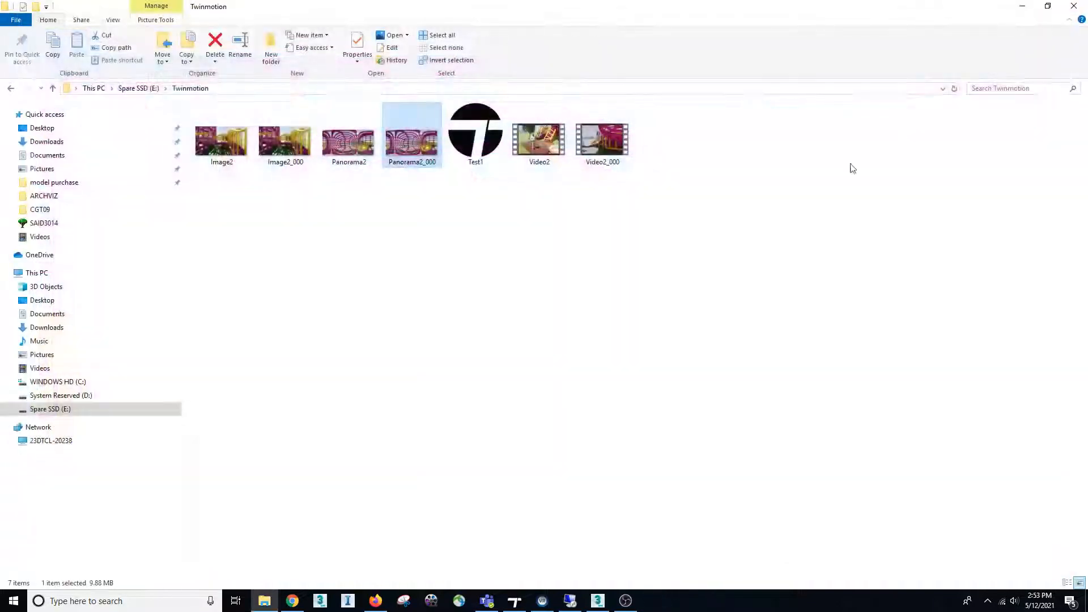
pyautogui.doubleClick(285, 141)
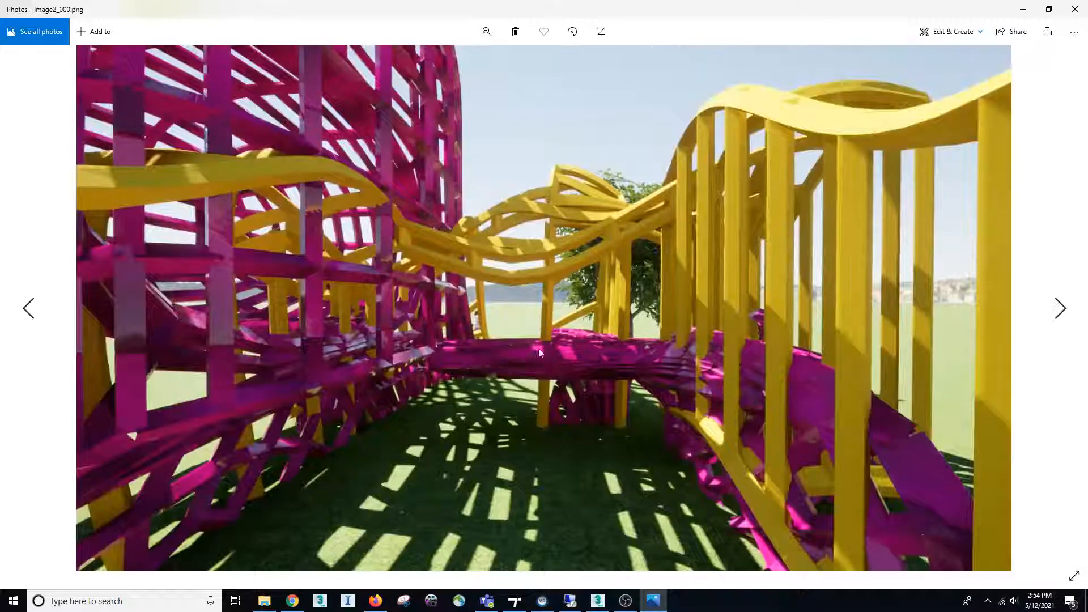
pyautogui.click(1075, 10)
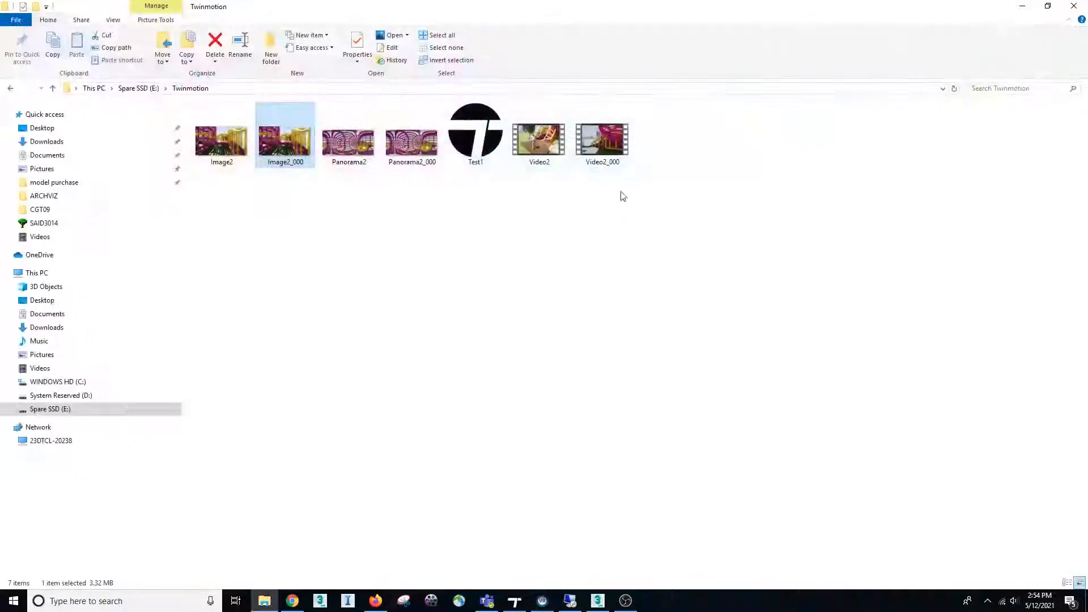
# Play the exported Video2_000 and the earlier Video2 from the Twinmotion folder, closing the player after each
pyautogui.click(604, 150)
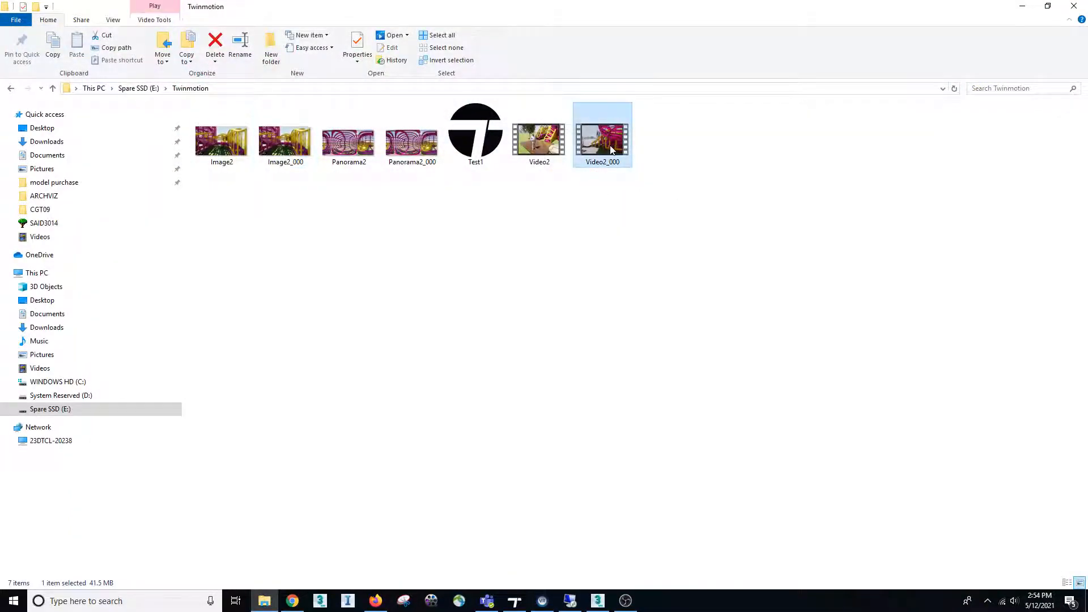
pyautogui.doubleClick(611, 150)
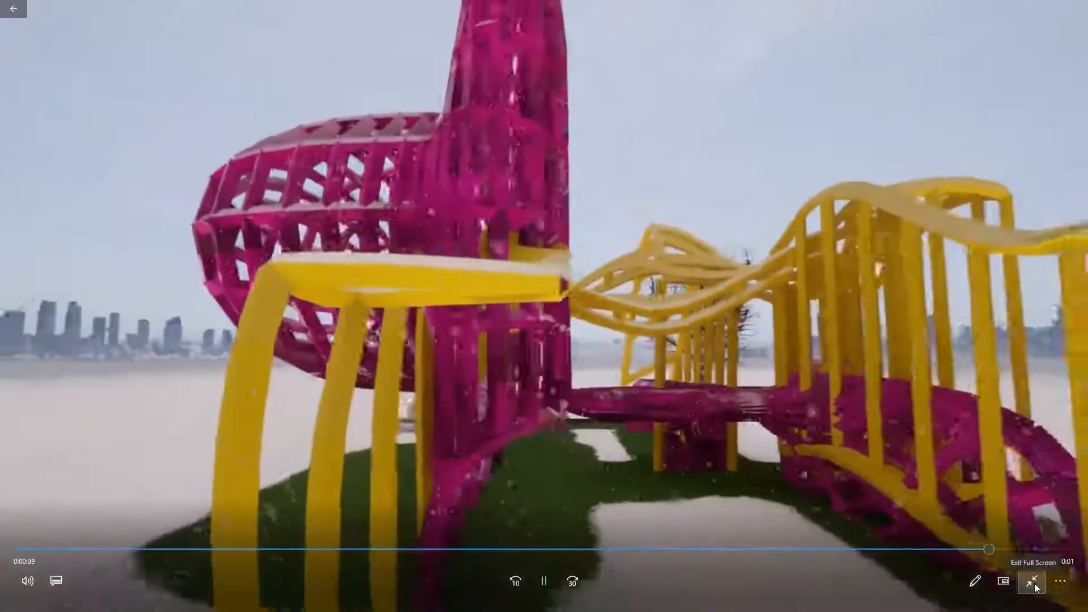
pyautogui.click(1034, 588)
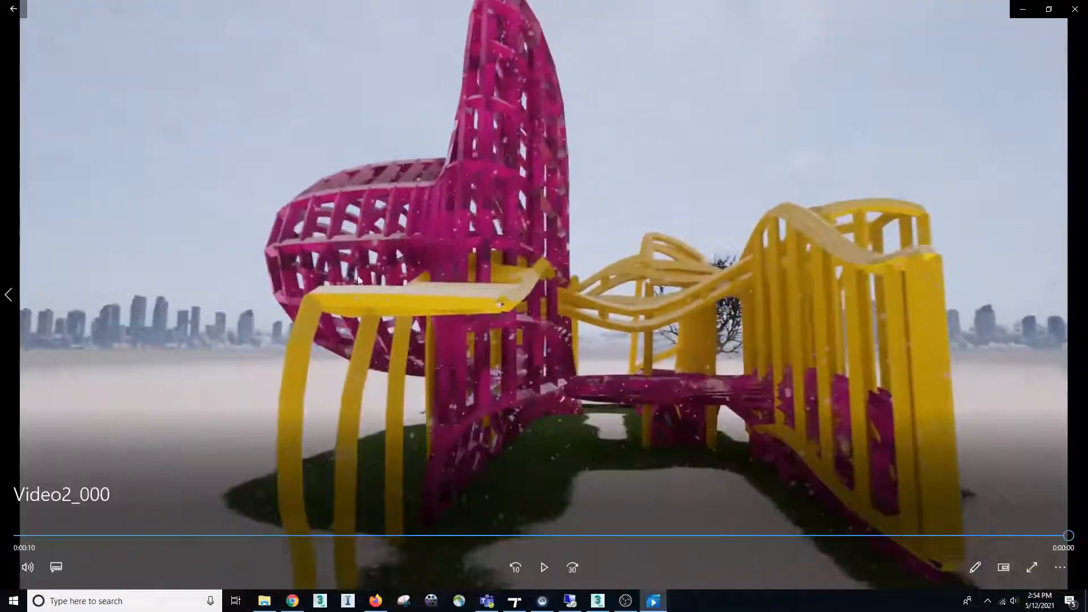
pyautogui.click(1033, 571)
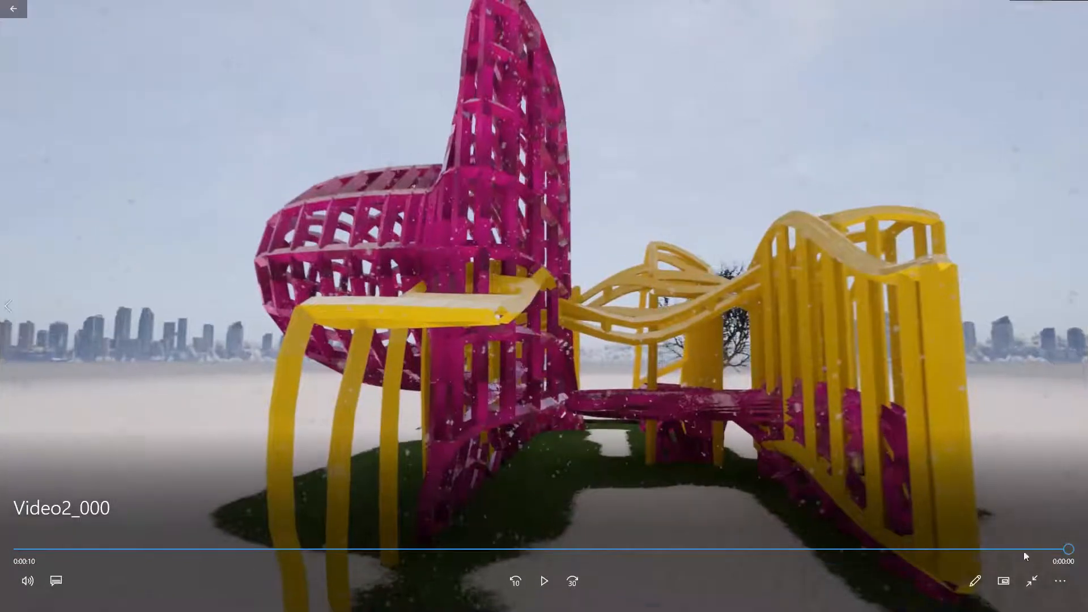
pyautogui.click(1075, 9)
pyautogui.doubleClick(541, 142)
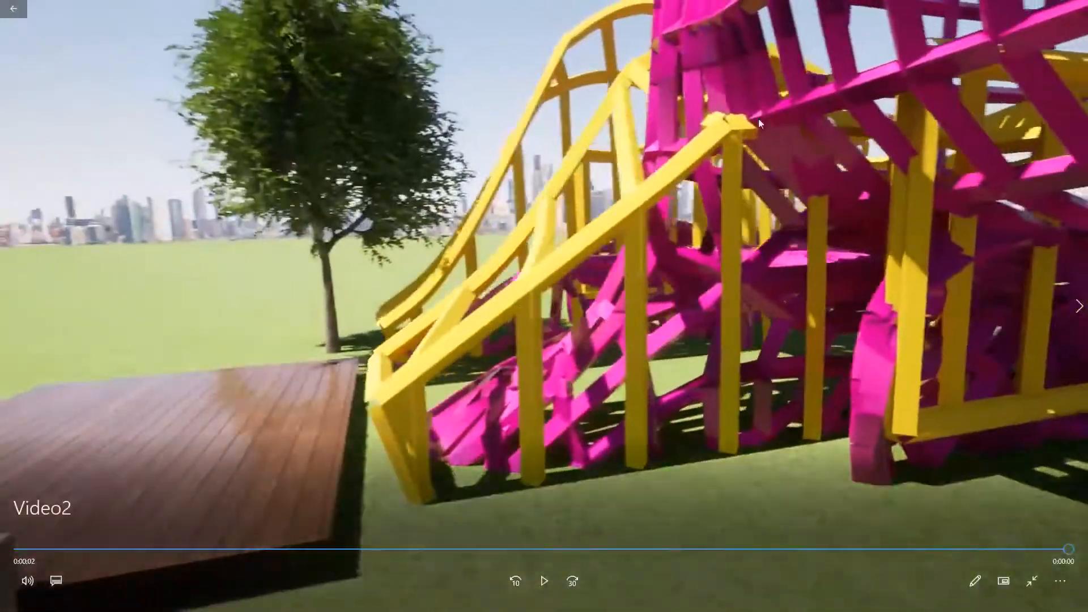
pyautogui.click(1076, 10)
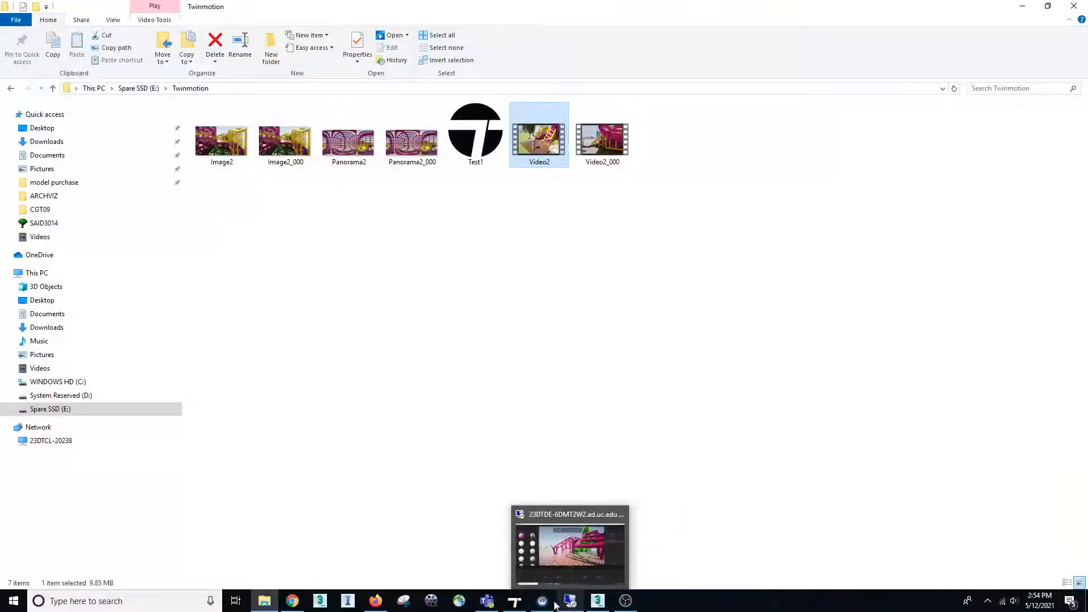
# Switch back to Twinmotion and browse the library's concrete, brick and stone materials
pyautogui.click(515, 602)
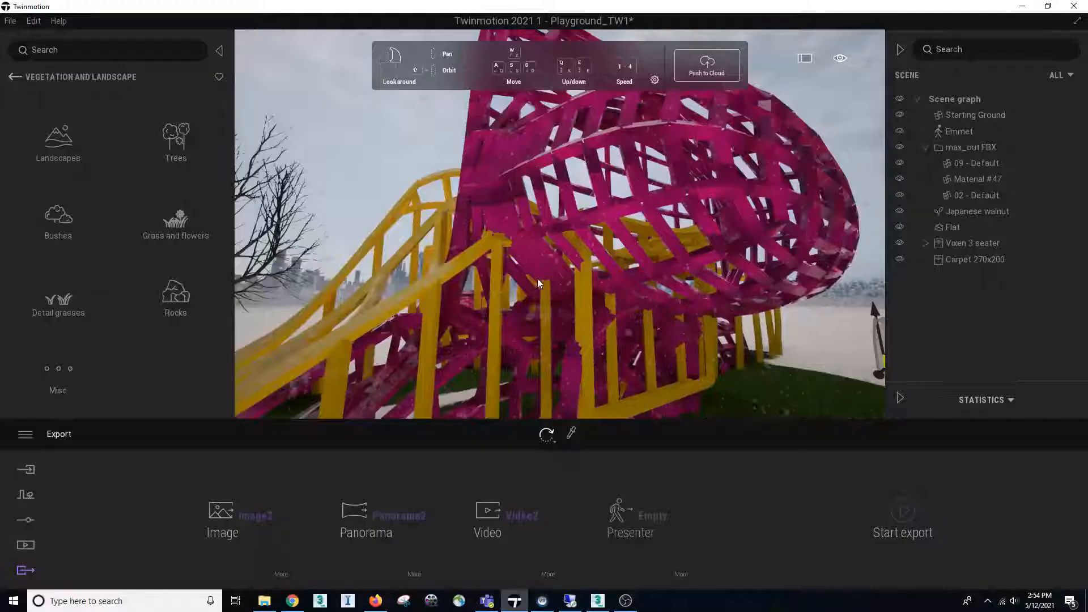
pyautogui.moveTo(537, 278); pyautogui.dragTo(454, 266, button='right')
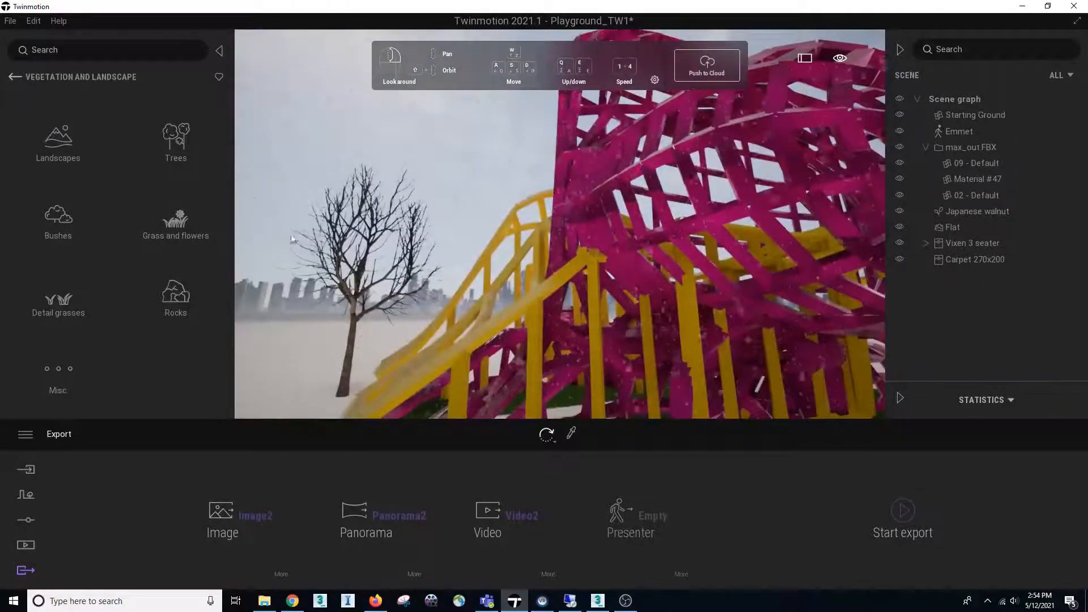
pyautogui.moveTo(357, 281); pyautogui.dragTo(365, 296, button='right')
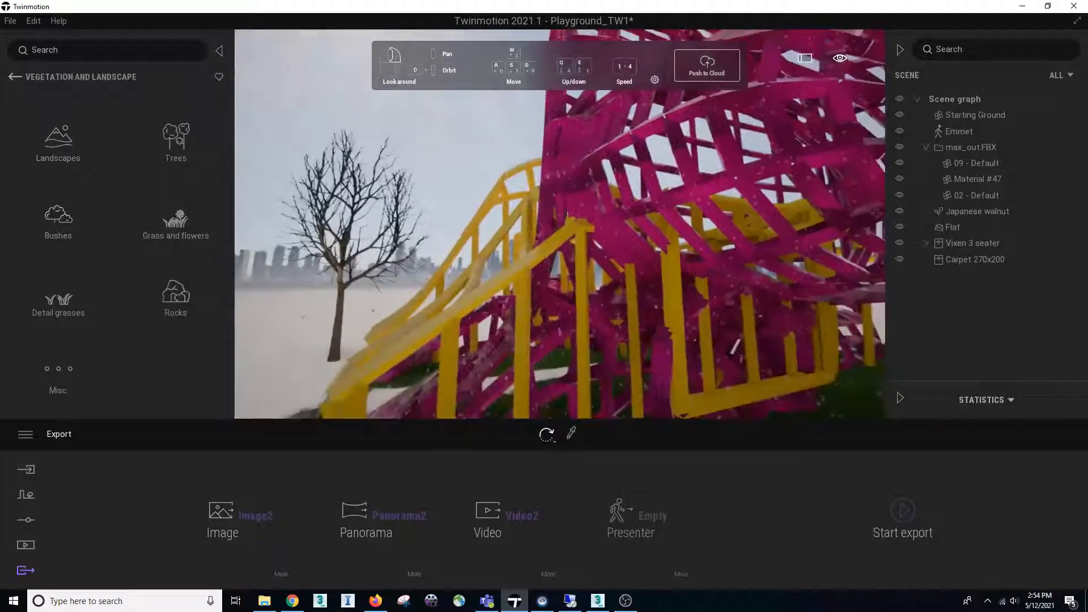
pyautogui.click(16, 77)
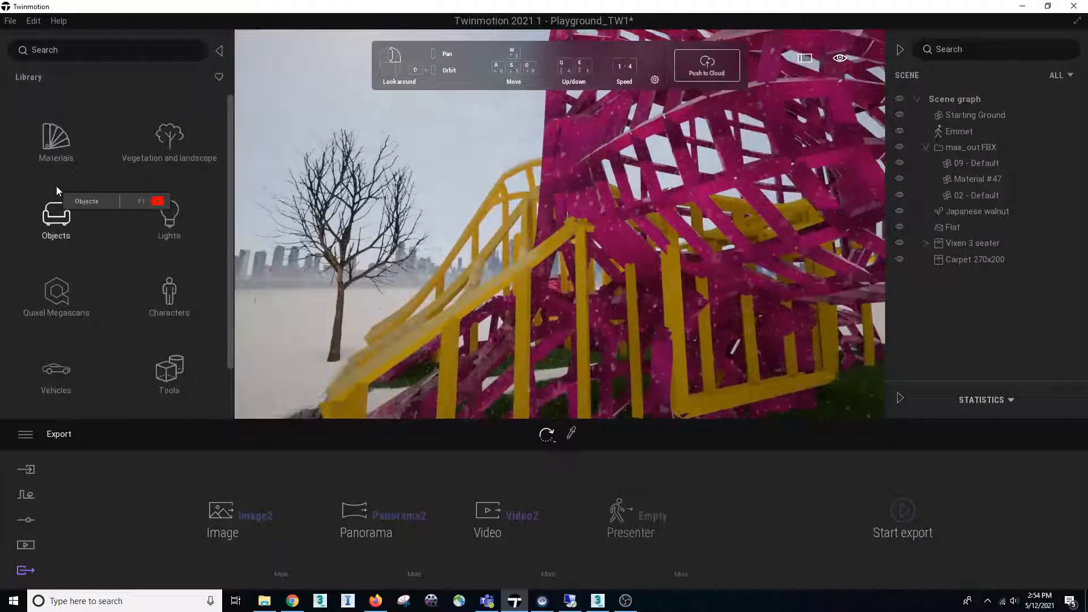
pyautogui.click(64, 154)
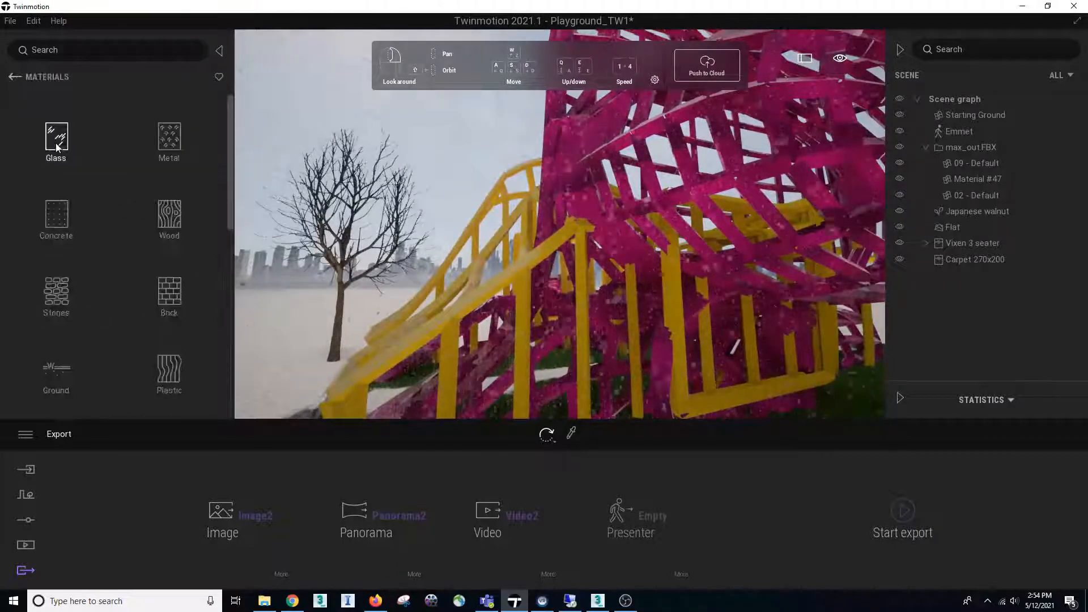
pyautogui.click(56, 218)
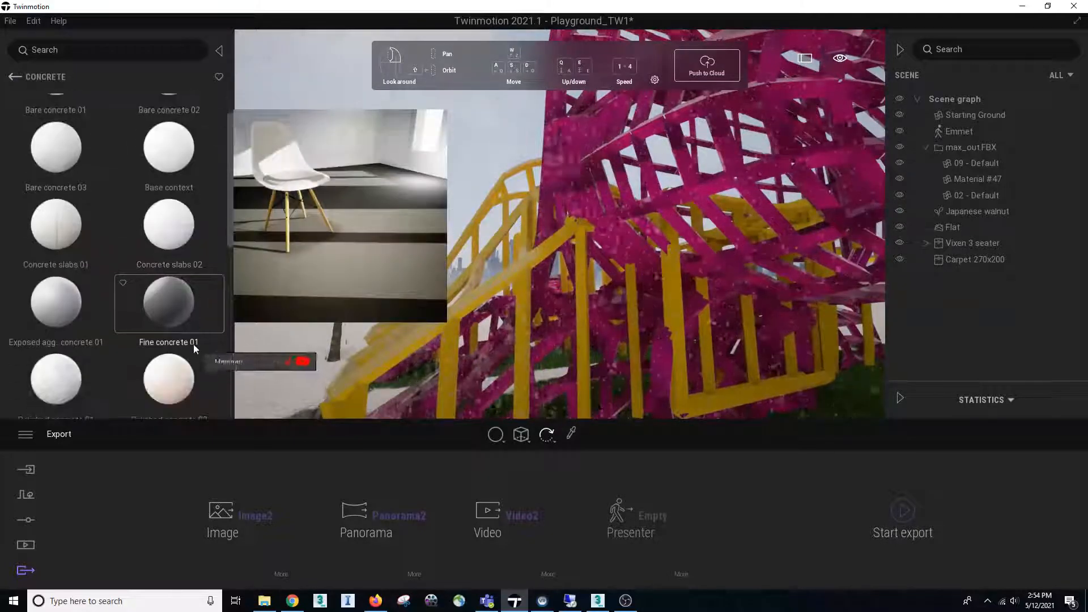
pyautogui.click(21, 79)
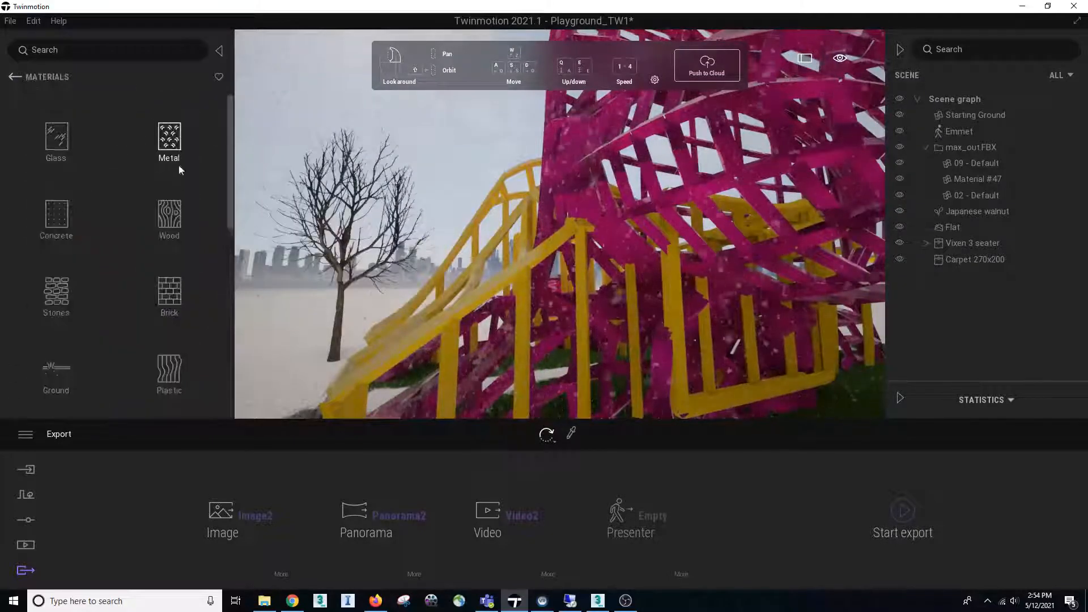
pyautogui.click(172, 297)
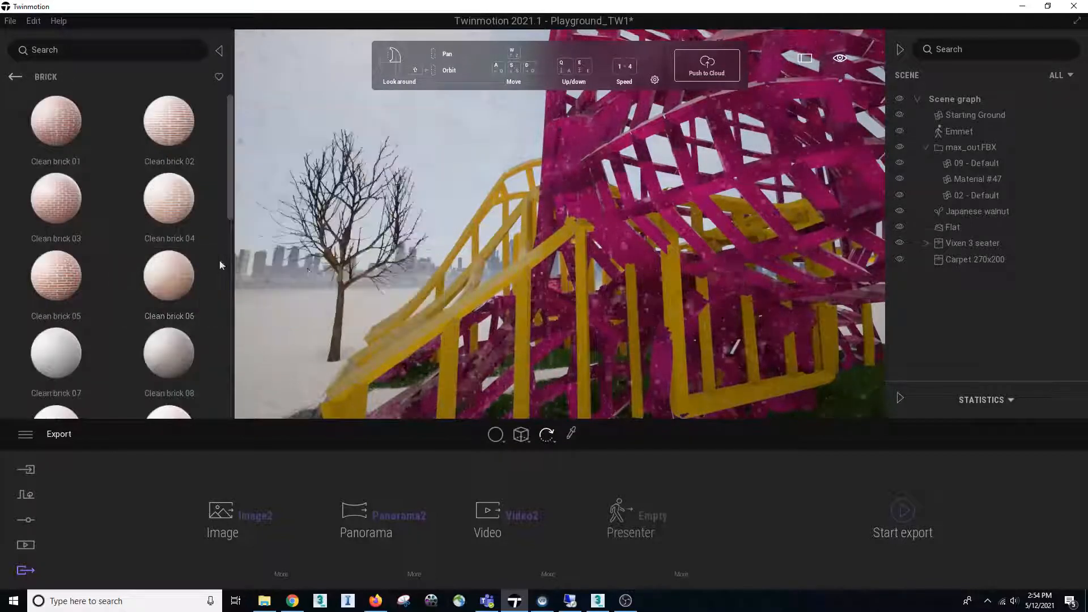
pyautogui.scroll(-1, 193, 292)
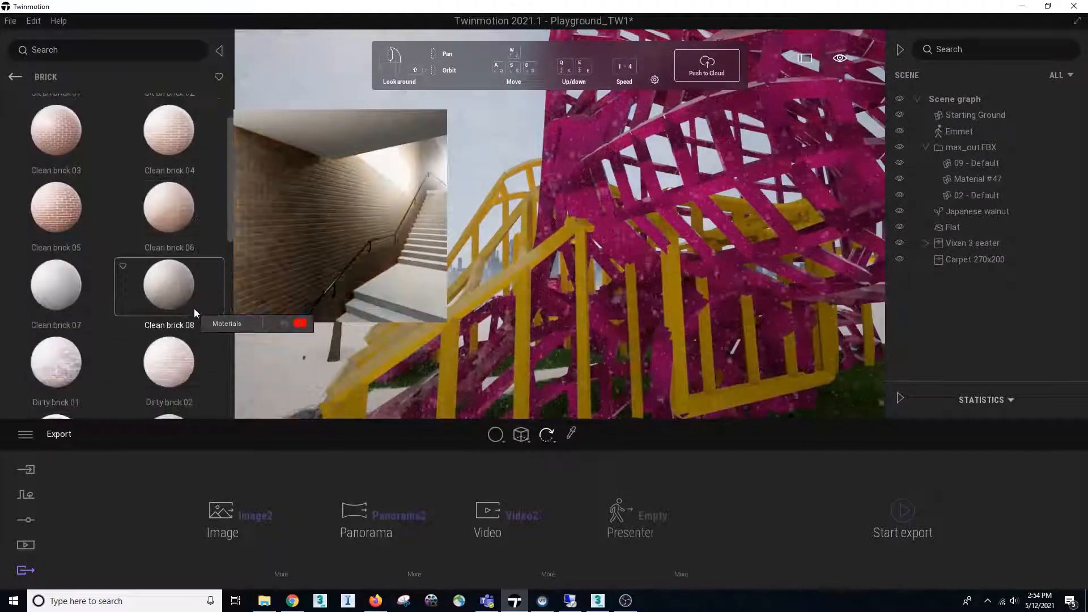
pyautogui.scroll(-3, 195, 312)
pyautogui.click(15, 77)
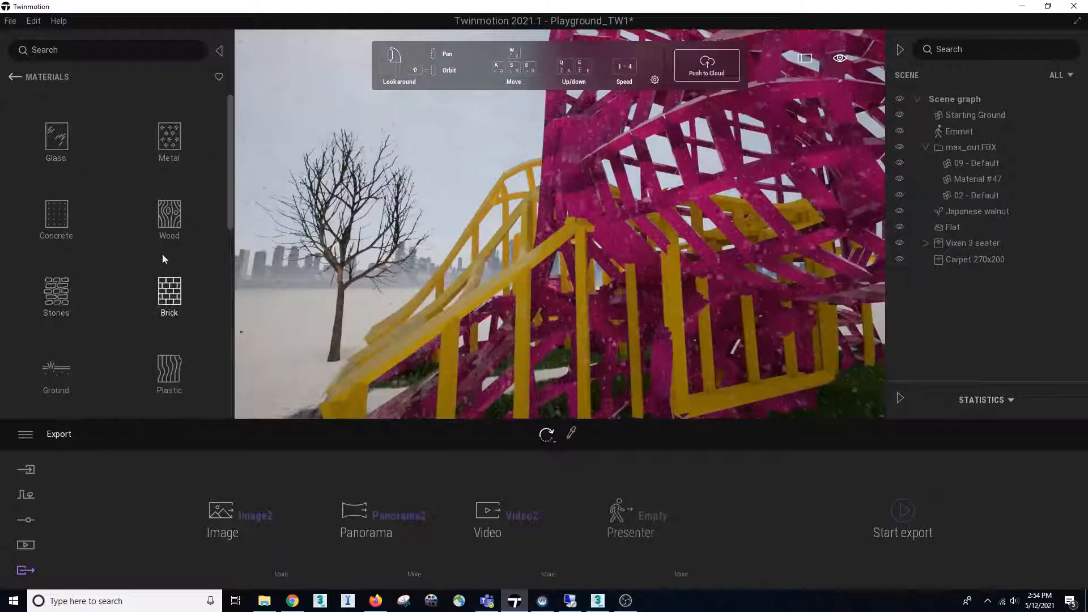
pyautogui.click(56, 292)
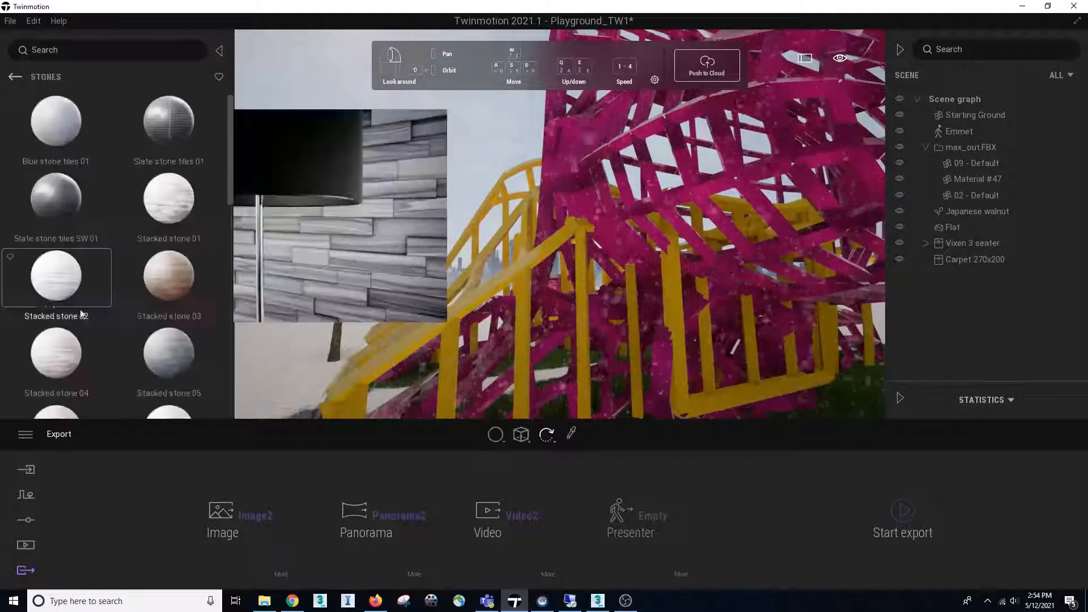
pyautogui.click(175, 295)
pyautogui.moveTo(512, 321); pyautogui.dragTo(623, 396, button='right')
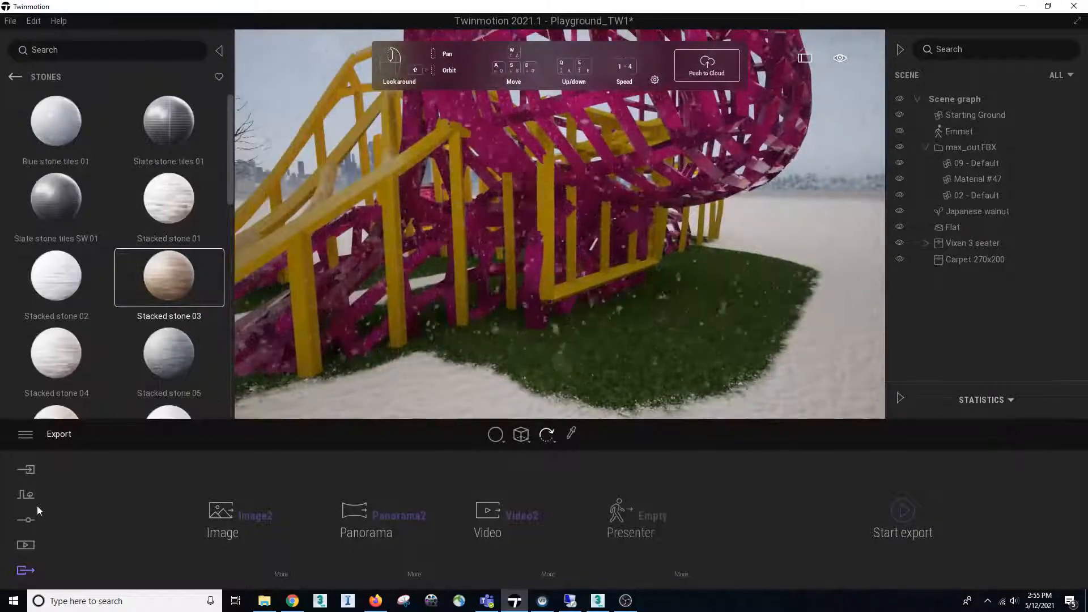
# In the scene settings, set the weather to clear and sunny and the season to summer
pyautogui.click(563, 380)
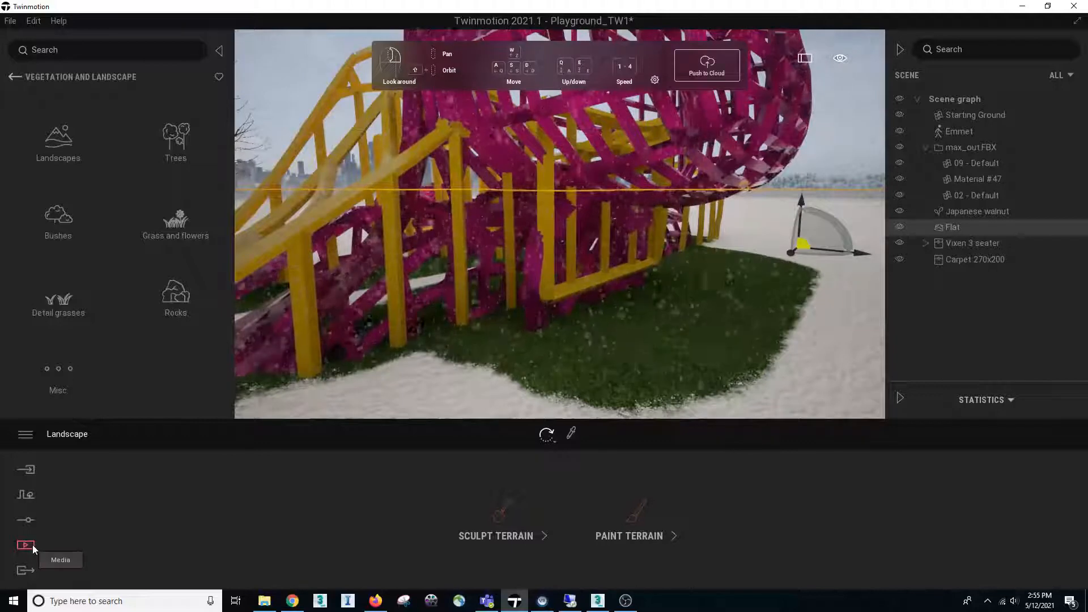
pyautogui.click(25, 519)
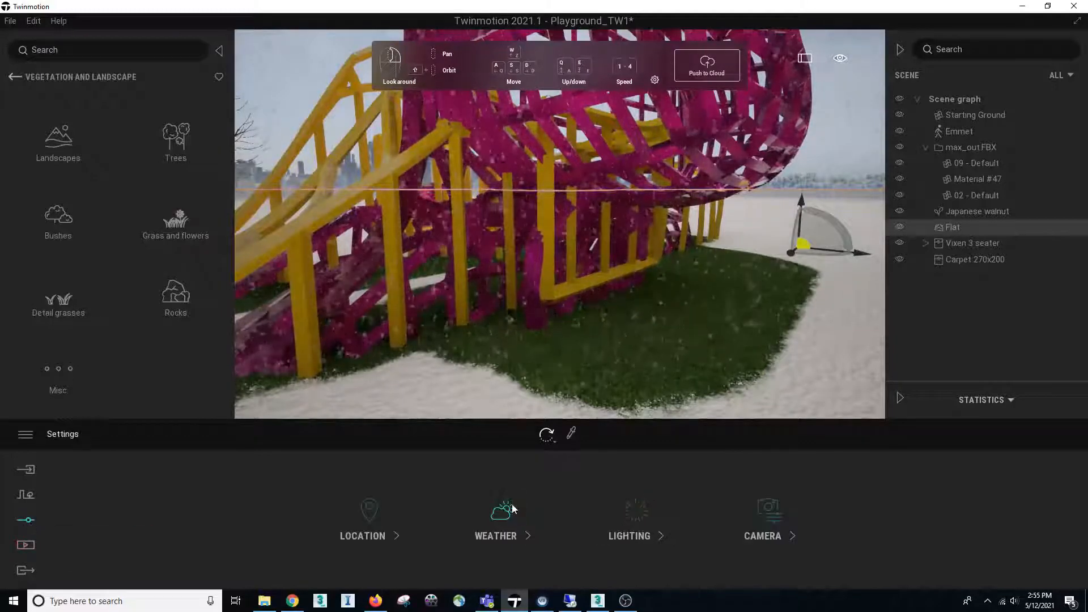
pyautogui.click(502, 516)
pyautogui.moveTo(222, 519); pyautogui.dragTo(67, 524)
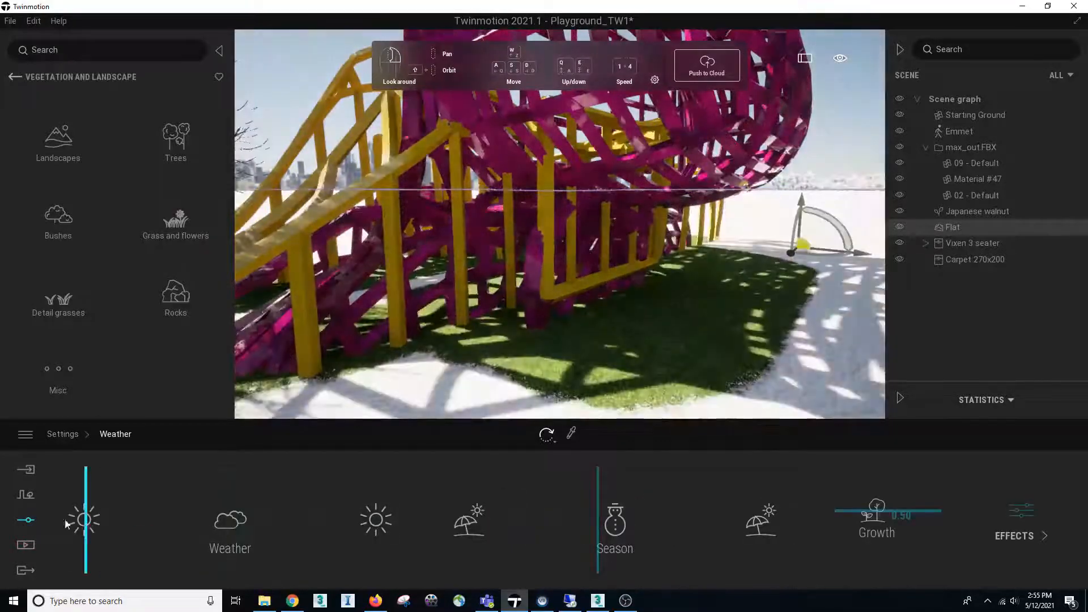
pyautogui.moveTo(604, 533); pyautogui.dragTo(468, 517)
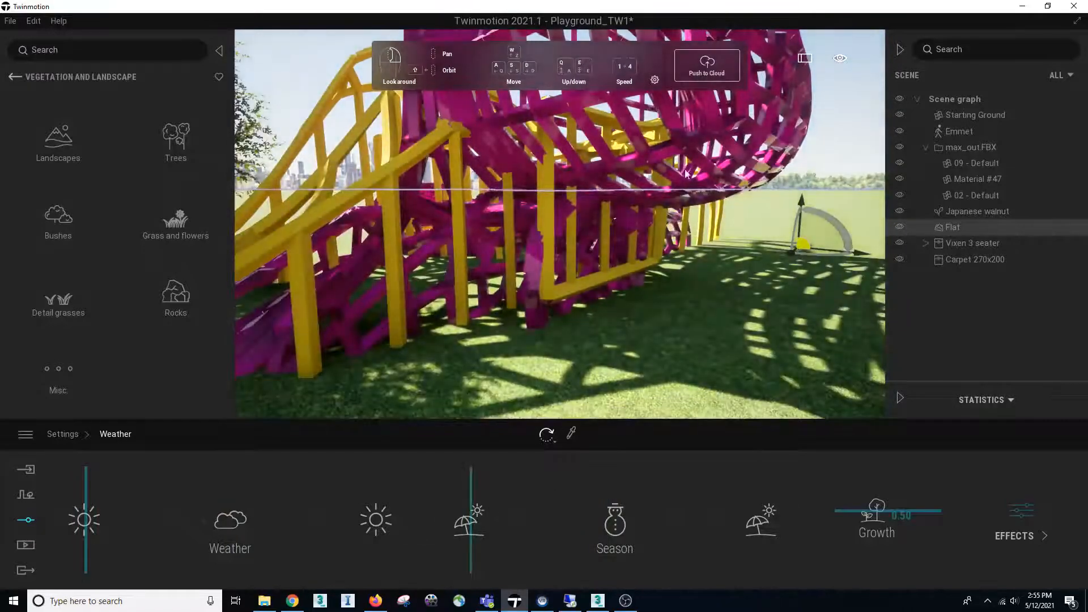
pyautogui.moveTo(650, 267); pyautogui.dragTo(477, 341, button='right')
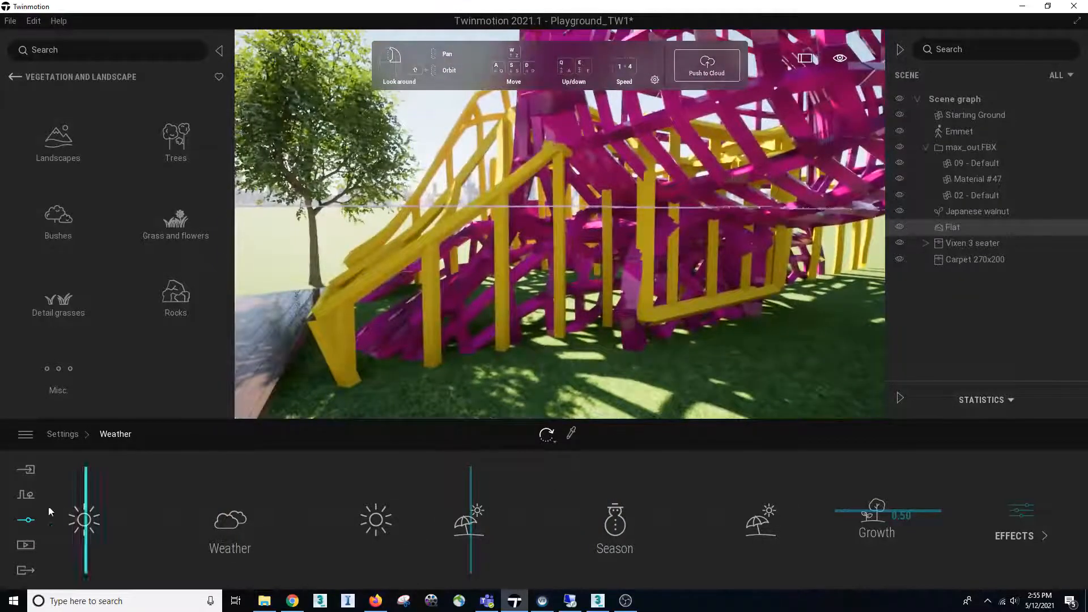
pyautogui.moveTo(401, 318); pyautogui.dragTo(397, 323, button='right')
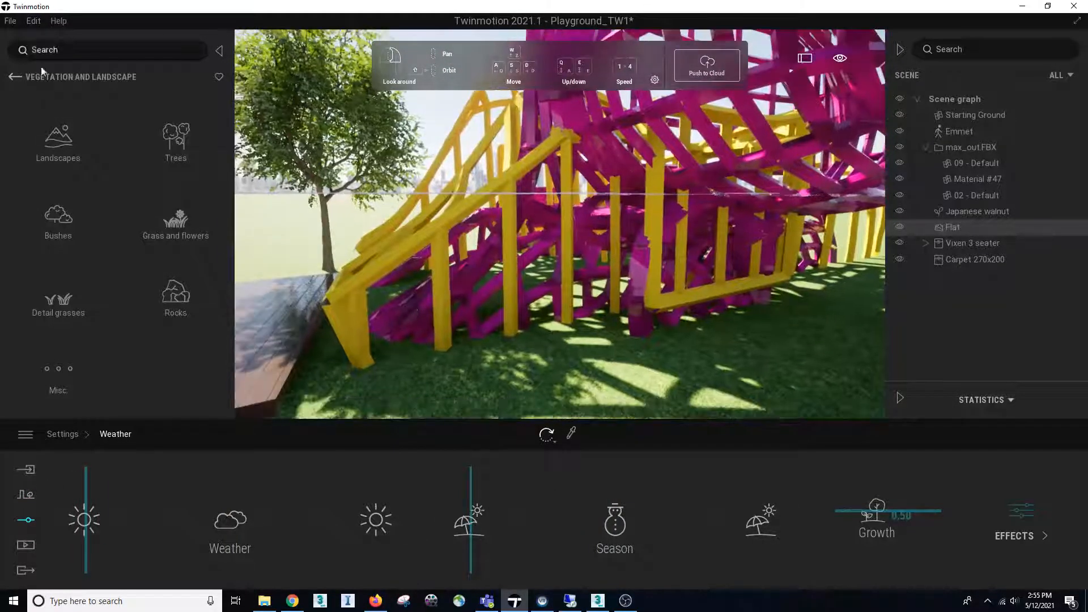
# View the library's material categories and pick the wooden deck's Ipe A material for editing
pyautogui.click(14, 78)
pyautogui.click(59, 142)
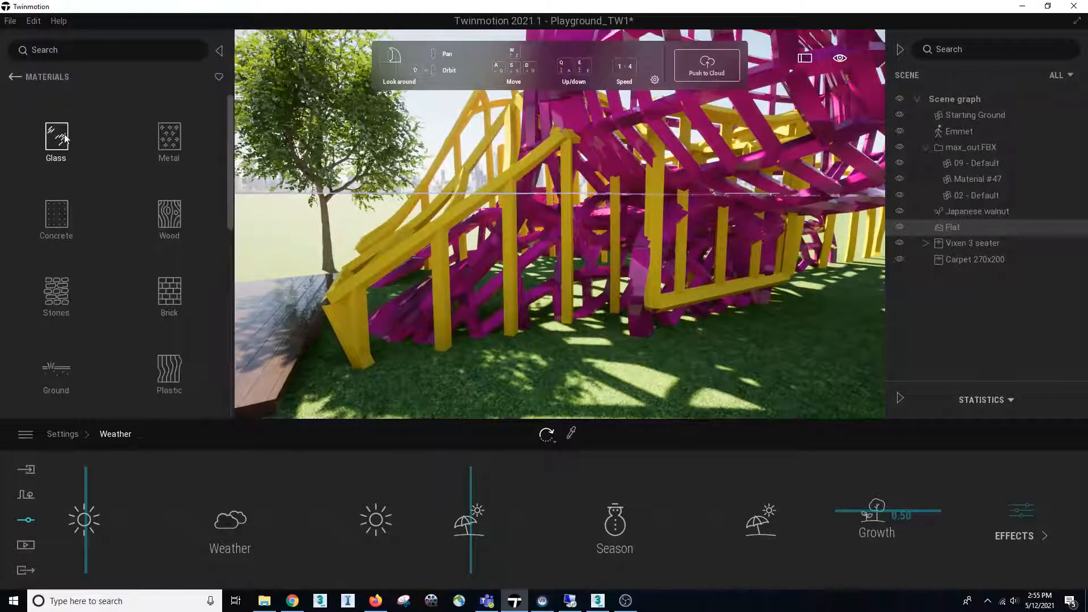
pyautogui.moveTo(431, 249); pyautogui.dragTo(334, 252, button='right')
pyautogui.press('a')
pyautogui.moveTo(460, 315); pyautogui.dragTo(566, 316, button='right')
pyautogui.press('w')
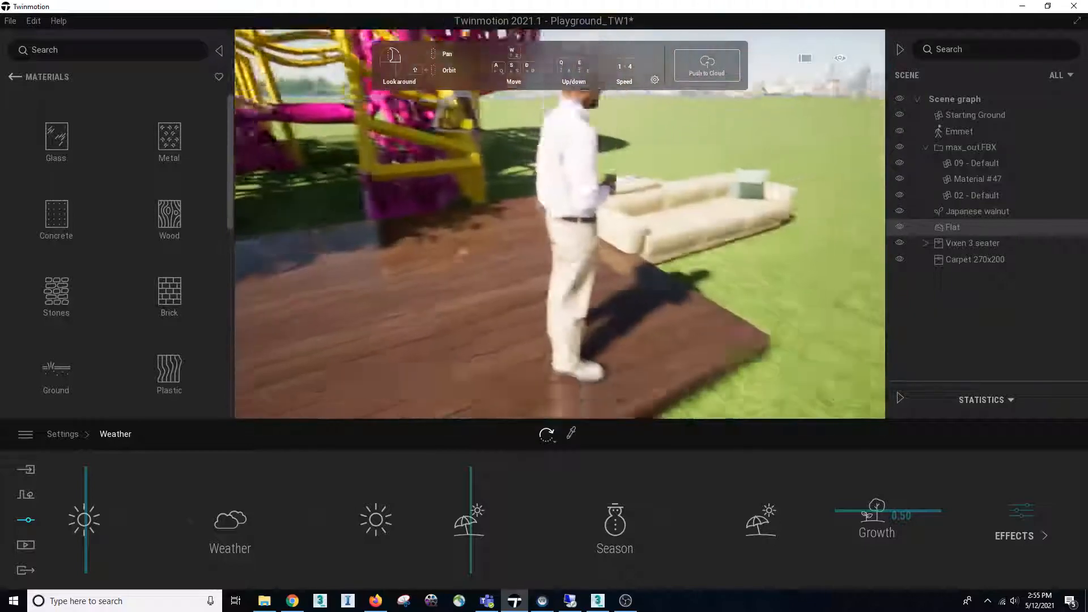
pyautogui.press('s')
pyautogui.moveTo(436, 249); pyautogui.dragTo(429, 300, button='right')
pyautogui.click(437, 254)
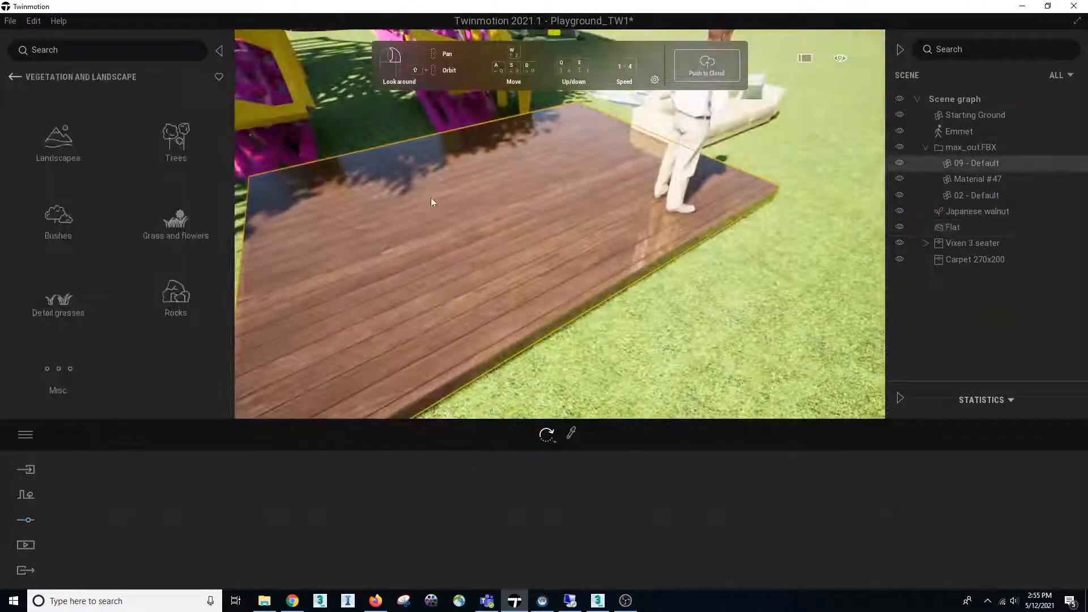
pyautogui.click(572, 434)
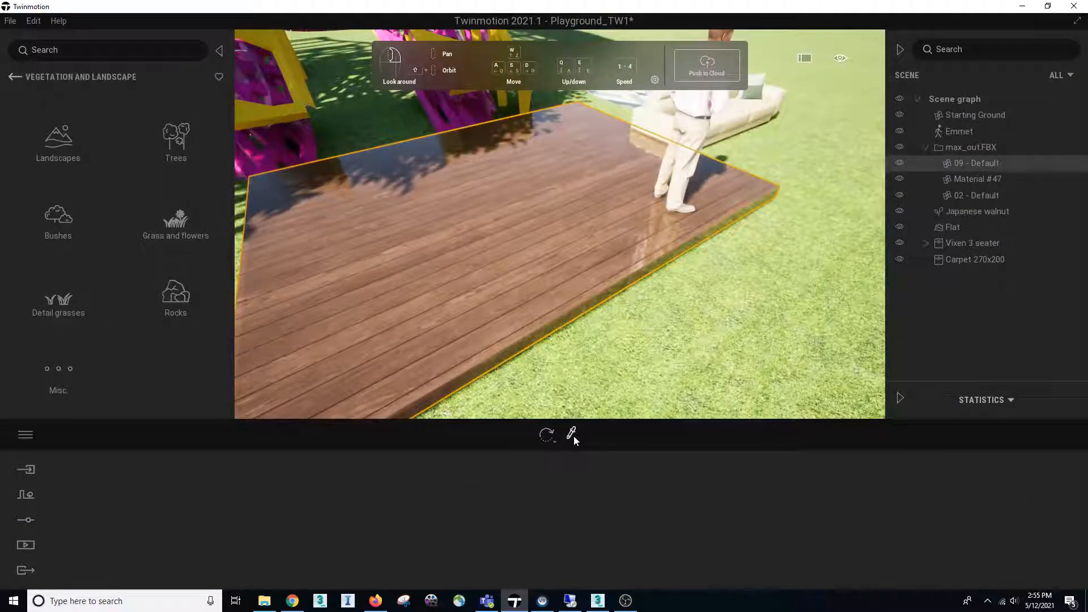
pyautogui.click(523, 304)
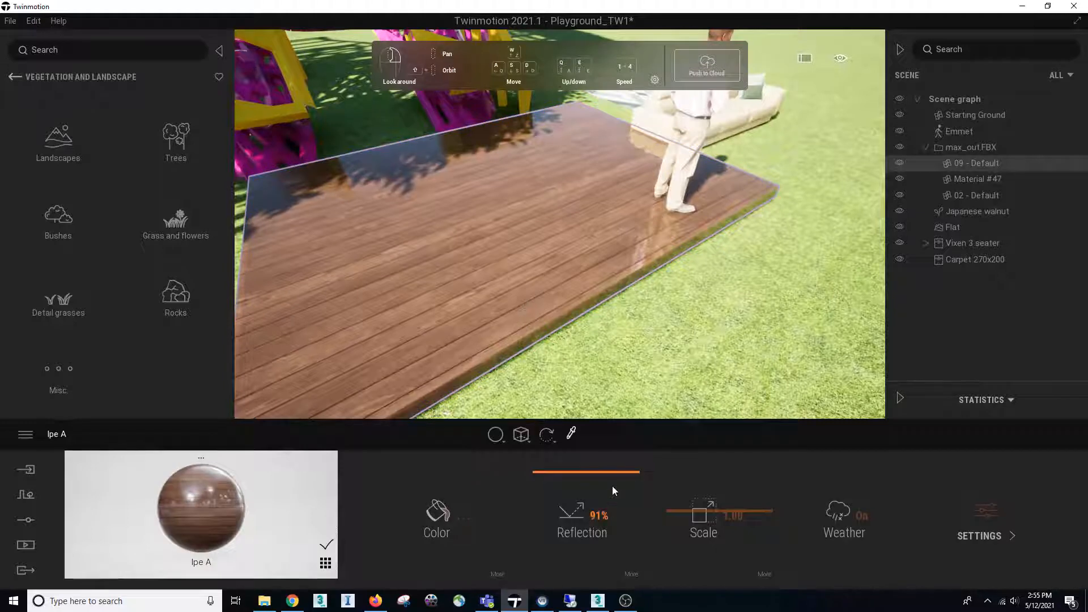
# Set the deck material's scale to 0.97 and its reflection to 62%
pyautogui.moveTo(689, 511)
pyautogui.mouseDown()
pyautogui.moveTo(690, 530)
pyautogui.moveTo(688, 489)
pyautogui.moveTo(689, 513)
pyautogui.mouseUp()
pyautogui.moveTo(589, 520); pyautogui.dragTo(584, 472)
pyautogui.moveTo(592, 360); pyautogui.dragTo(583, 397, button='right')
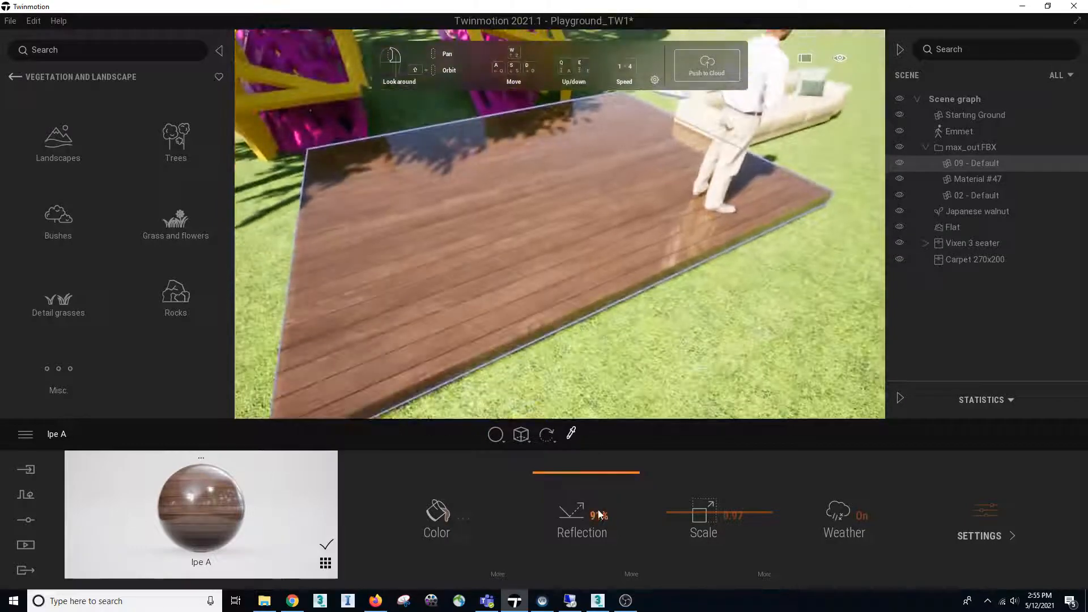
pyautogui.moveTo(571, 480); pyautogui.dragTo(572, 533)
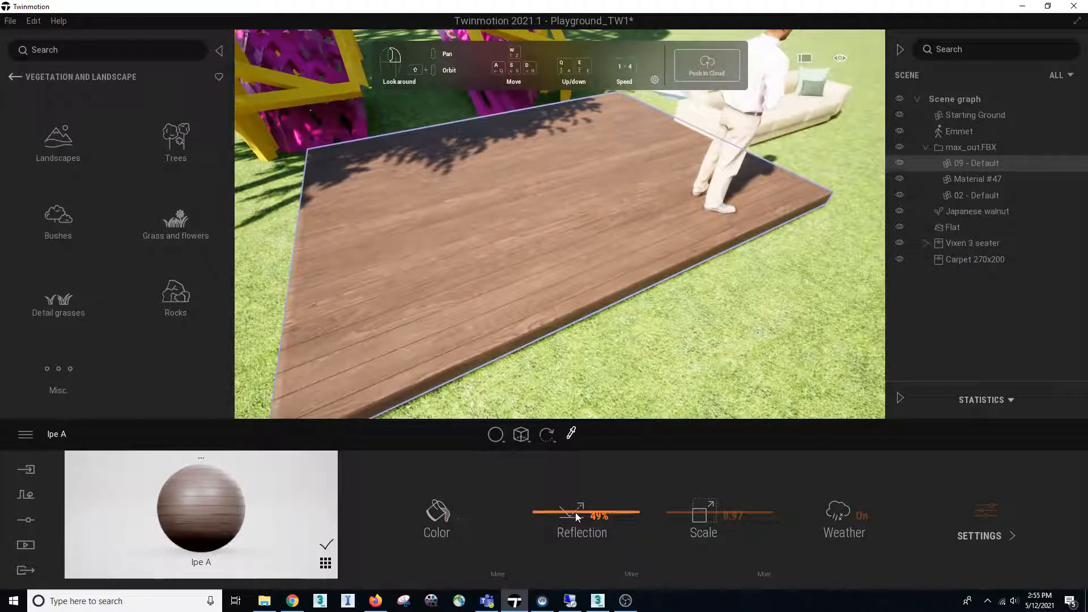
pyautogui.moveTo(576, 512); pyautogui.dragTo(573, 501)
# Change the deck material's color to a dark purple, about RGB 113, 52, 100, and accept it
pyautogui.click(452, 520)
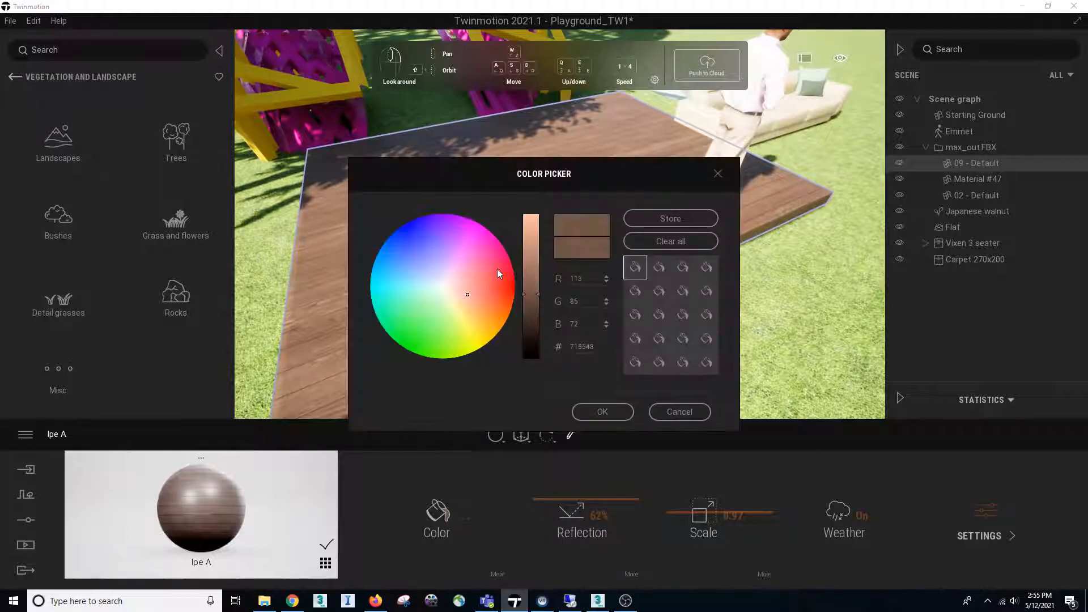
pyautogui.click(482, 238)
pyautogui.moveTo(394, 237)
pyautogui.mouseDown()
pyautogui.moveTo(457, 253)
pyautogui.moveTo(423, 310)
pyautogui.moveTo(472, 267)
pyautogui.moveTo(469, 256)
pyautogui.mouseUp()
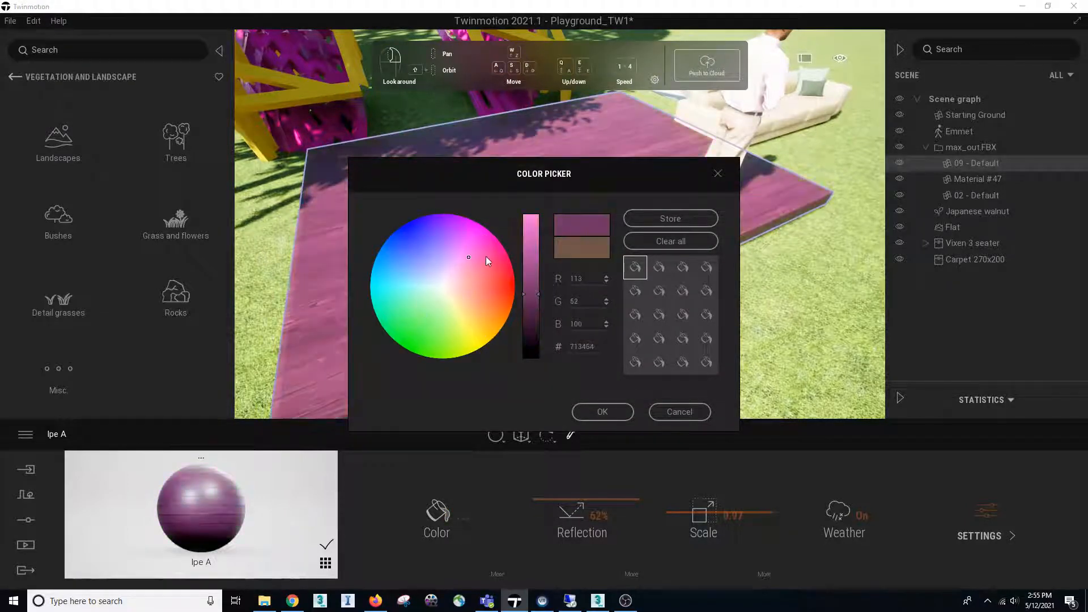
pyautogui.click(626, 415)
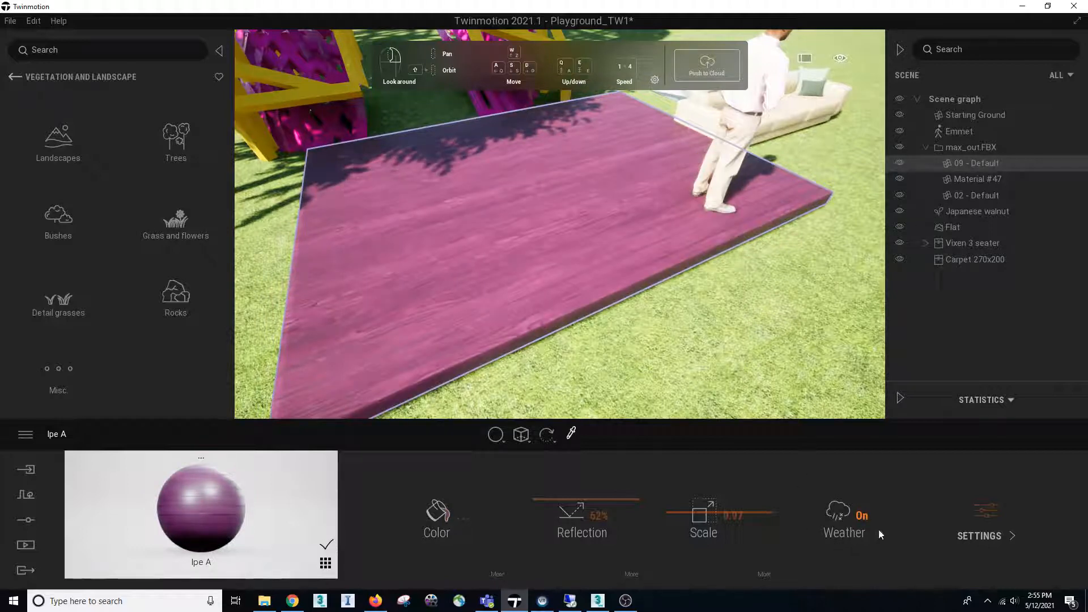
# In the deck material's additional settings, set the bump to 52%
pyautogui.click(989, 536)
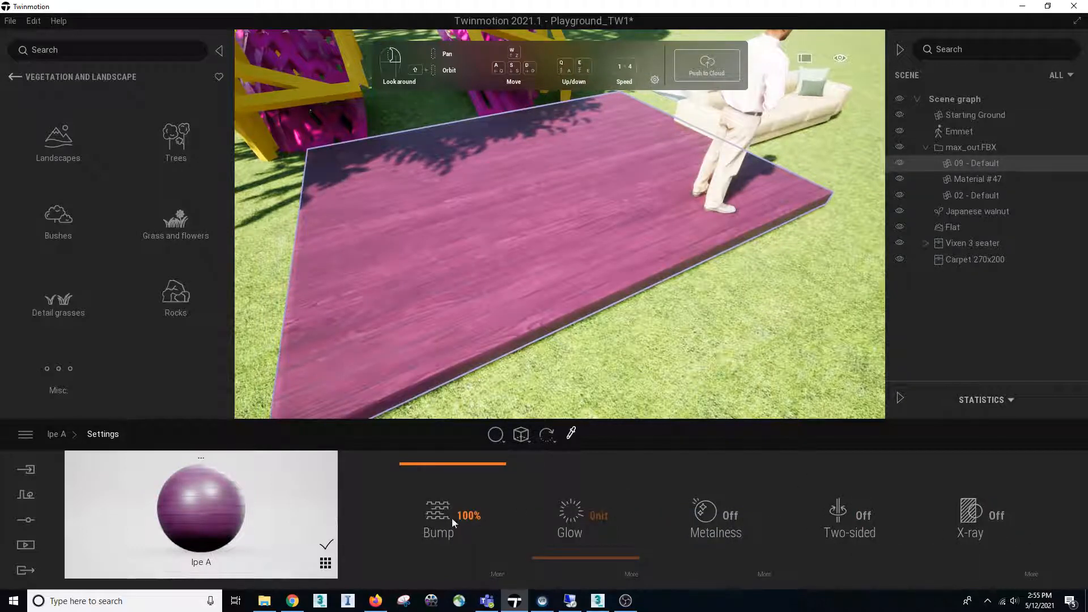
pyautogui.moveTo(447, 514); pyautogui.dragTo(449, 443)
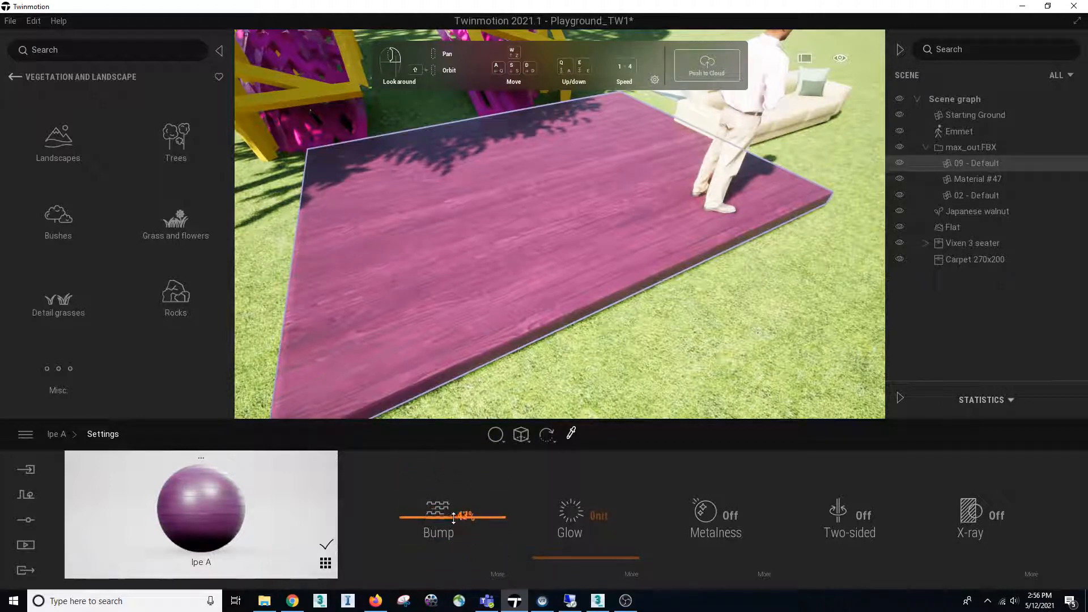
pyautogui.moveTo(583, 329); pyautogui.dragTo(737, 312, button='right')
pyautogui.moveTo(601, 306)
pyautogui.mouseDown(button='right')
pyautogui.moveTo(640, 283)
pyautogui.moveTo(602, 306)
pyautogui.mouseUp(button='right')
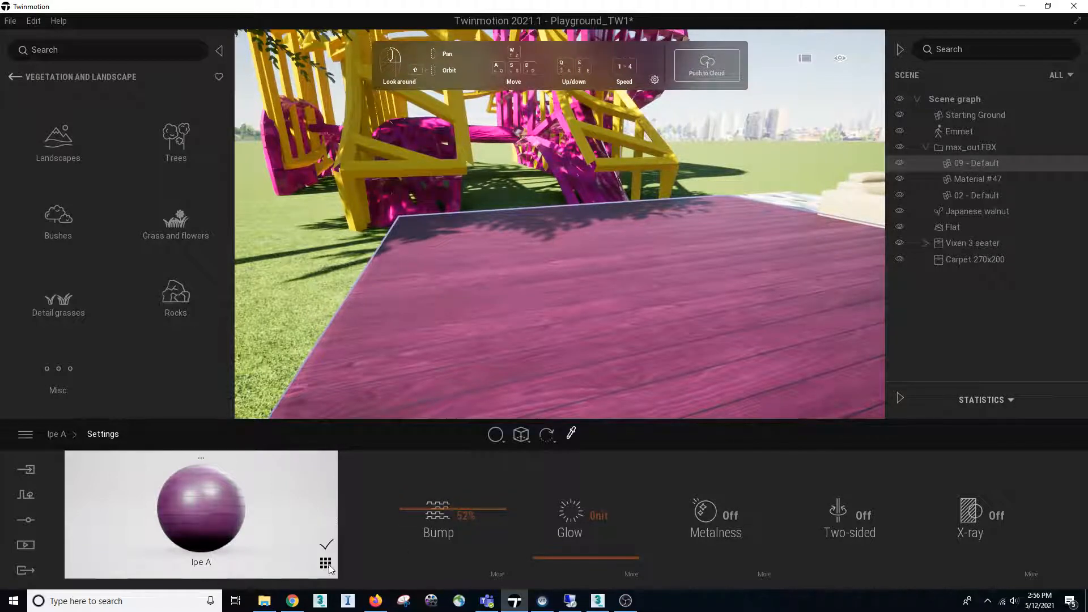
# Examine the export options and the detailed settings for video export
pyautogui.click(26, 570)
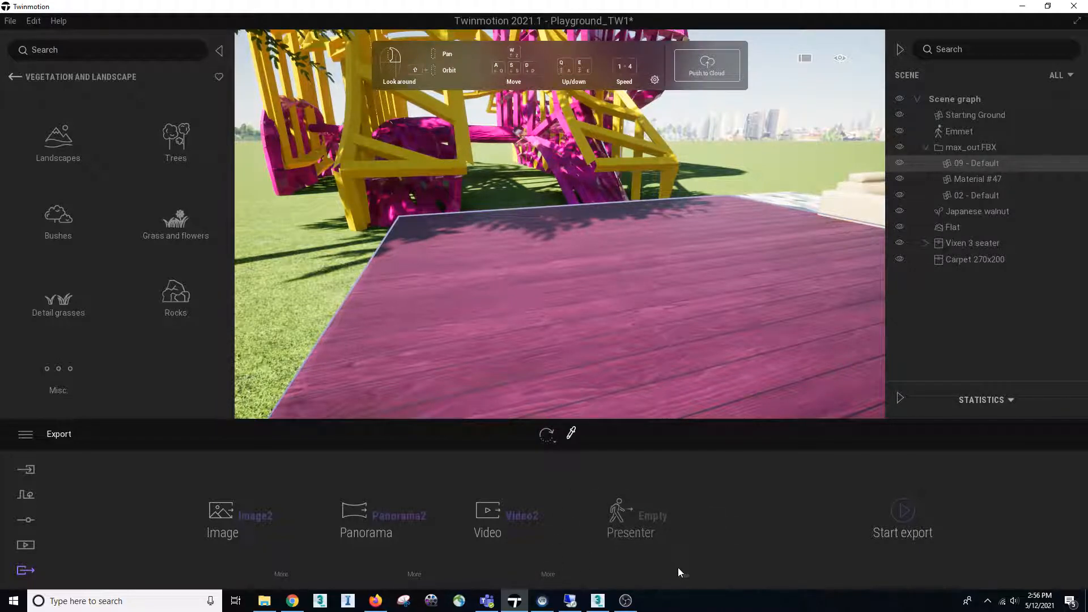
pyautogui.click(549, 575)
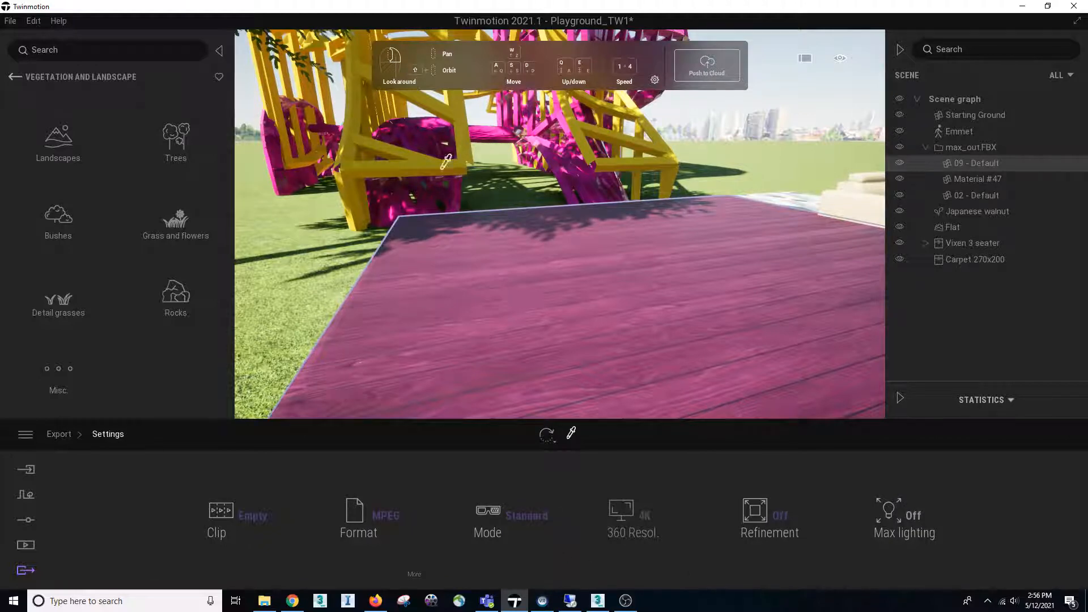
pyautogui.moveTo(488, 340); pyautogui.dragTo(449, 318, button='right')
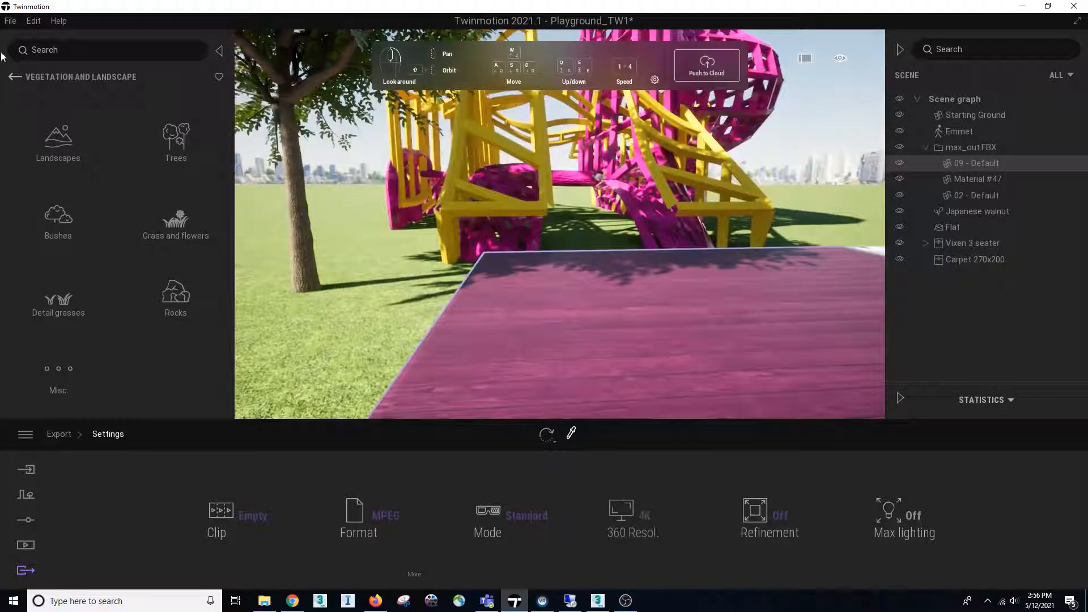
# Place the animated human Michael from the library on the grass near the tree and view him up close
pyautogui.click(14, 78)
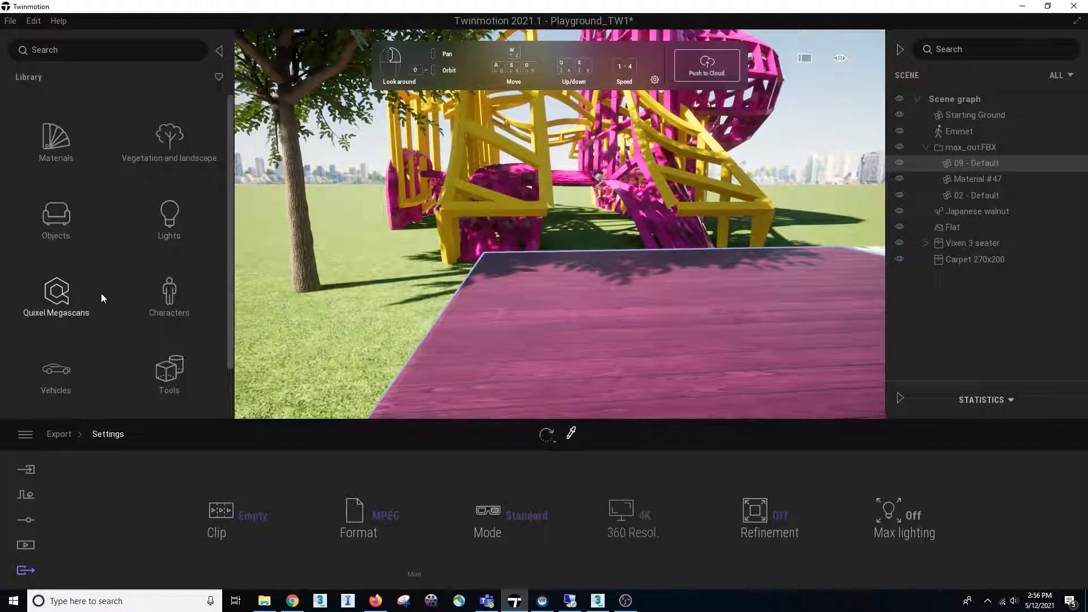
pyautogui.click(172, 306)
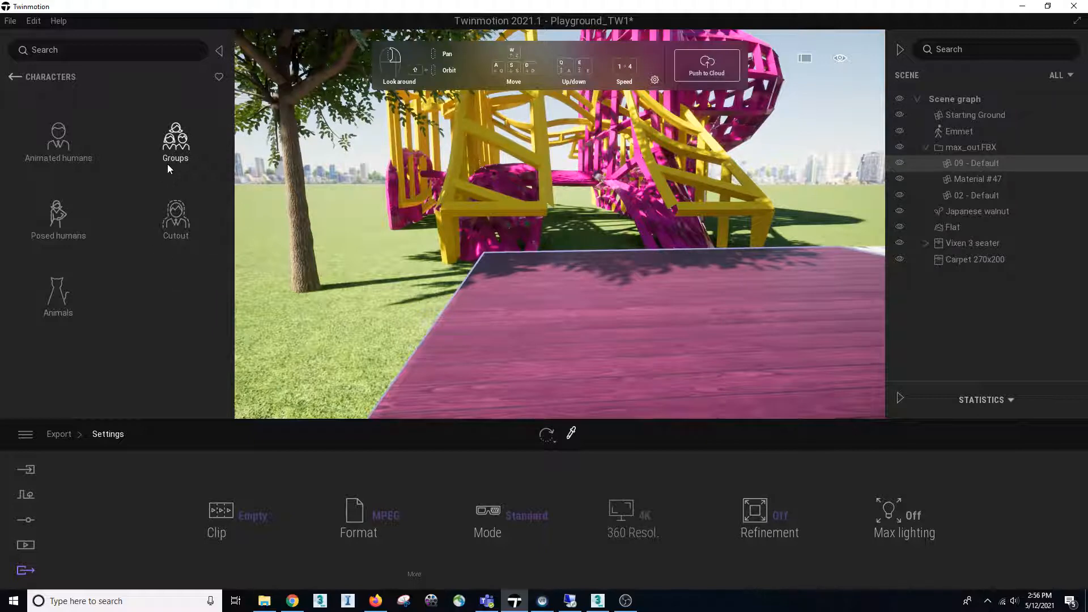
pyautogui.click(51, 145)
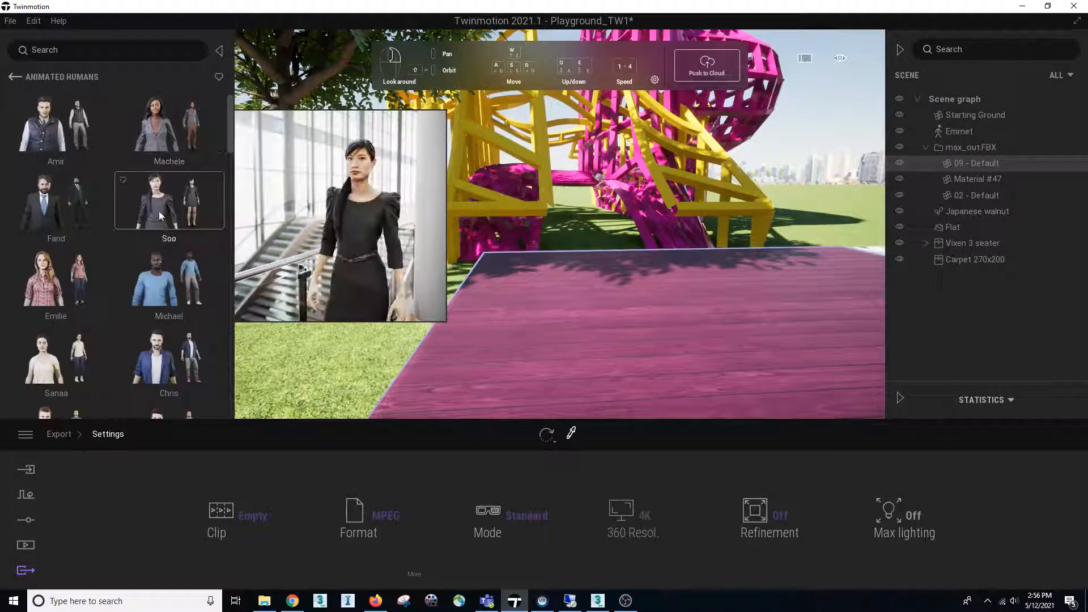
pyautogui.moveTo(174, 267); pyautogui.dragTo(519, 302)
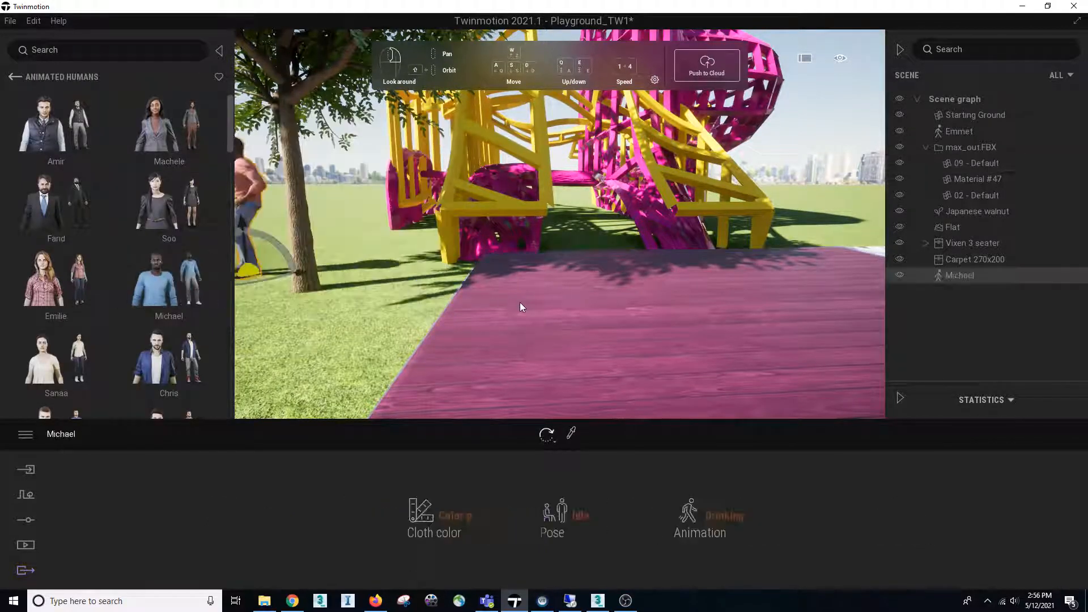
pyautogui.moveTo(444, 278); pyautogui.dragTo(399, 289, button='right')
pyautogui.press('w')
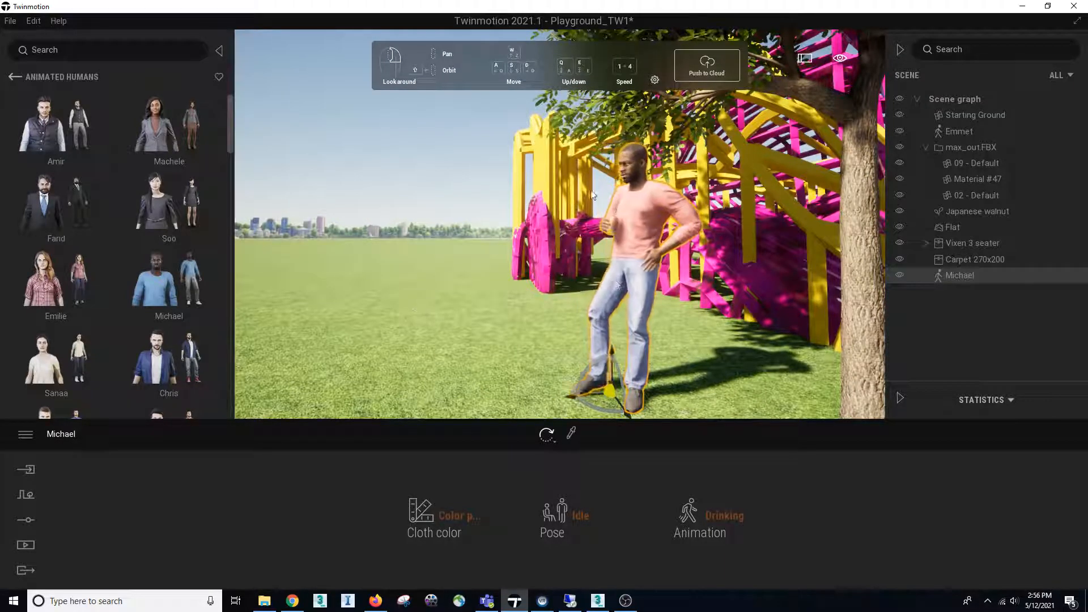
pyautogui.moveTo(511, 284); pyautogui.dragTo(509, 285, button='right')
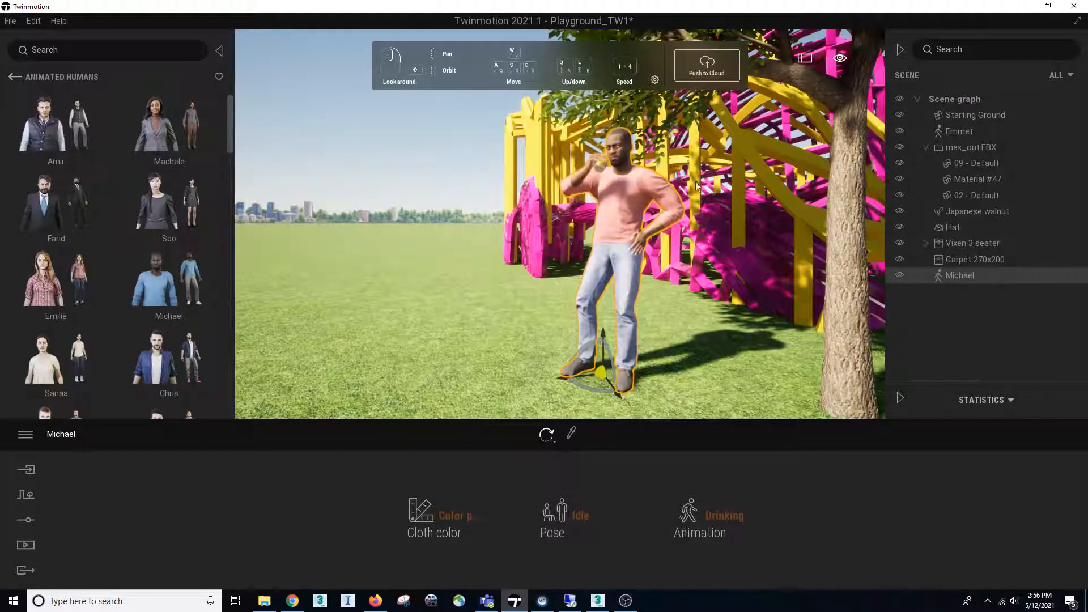
pyautogui.moveTo(675, 156); pyautogui.dragTo(695, 141, button='right')
pyautogui.moveTo(194, 270)
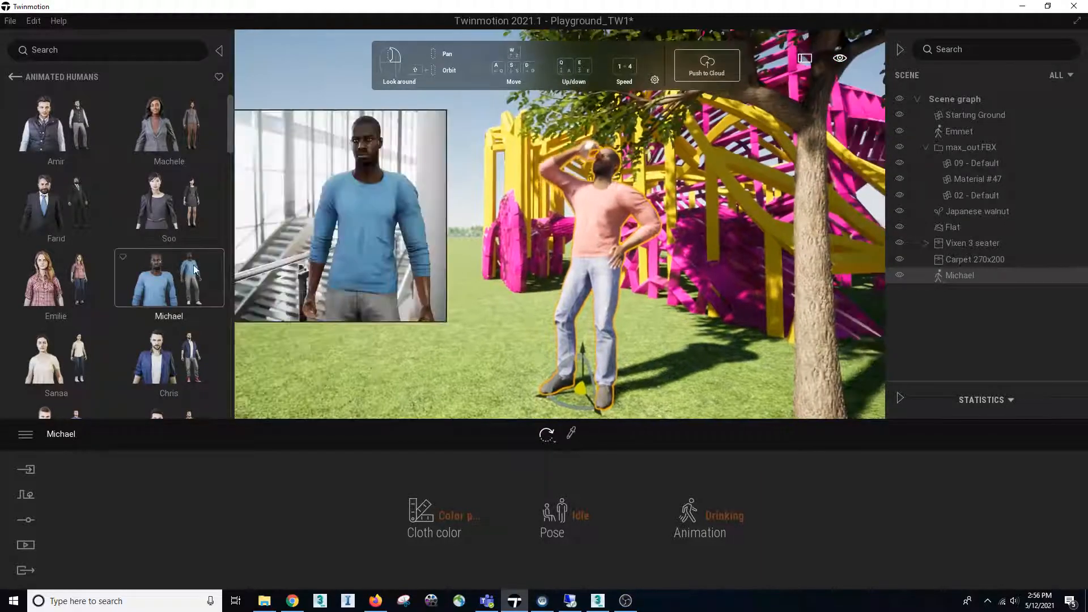
# Return the library to the character categories and view the available media types
pyautogui.click(16, 77)
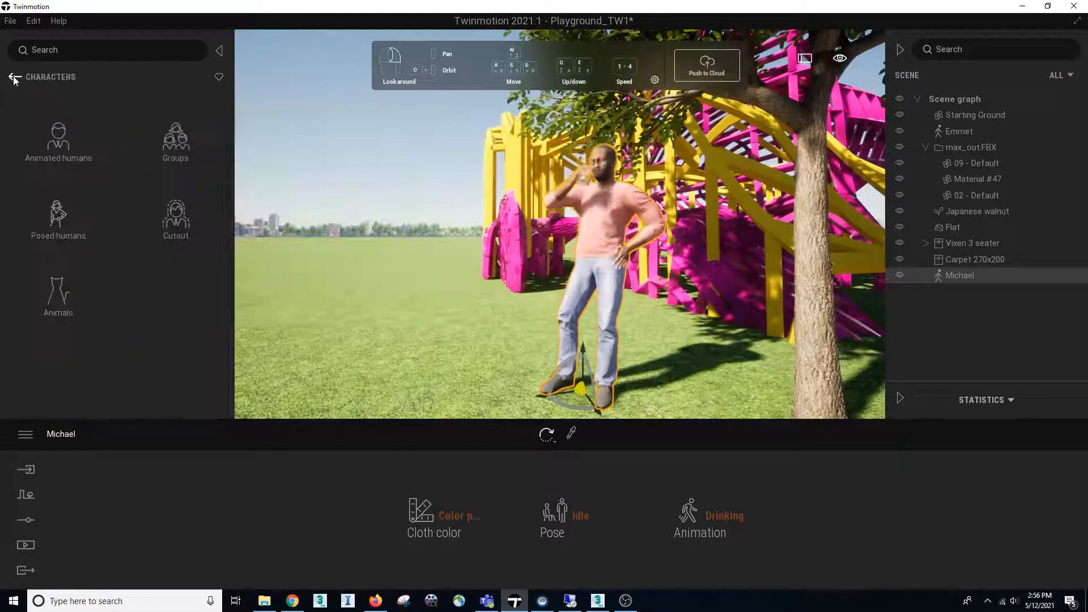
pyautogui.click(31, 546)
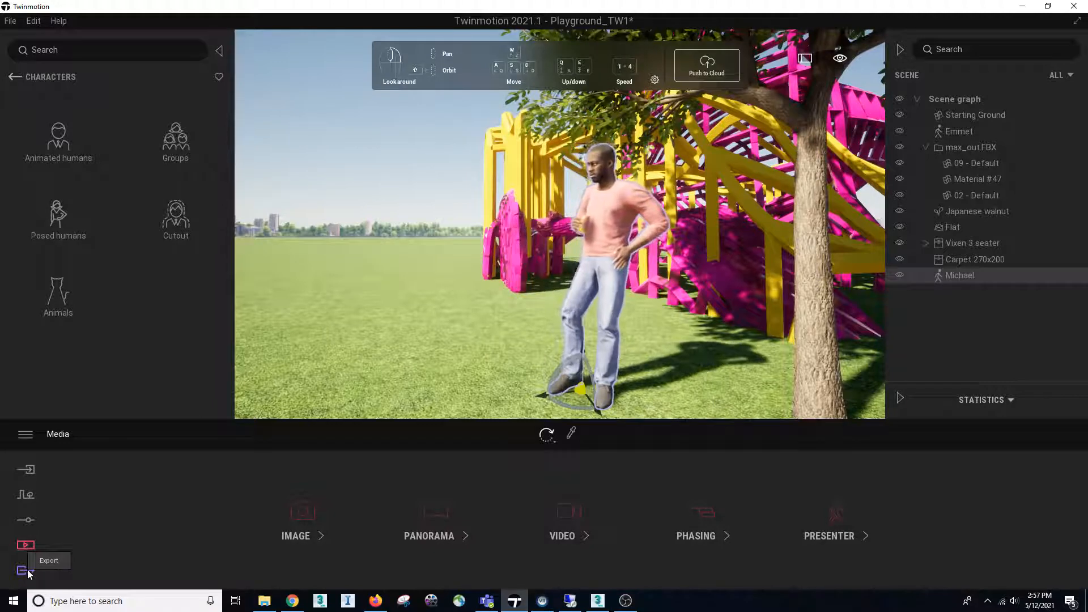
pyautogui.moveTo(839, 60)
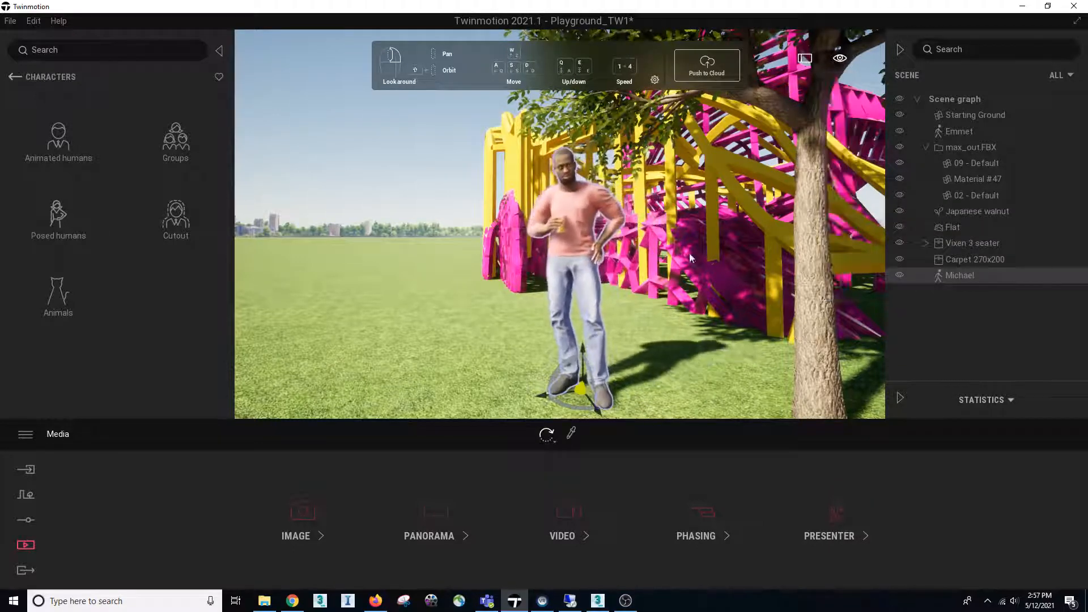
pyautogui.moveTo(543, 309); pyautogui.dragTo(541, 325, button='right')
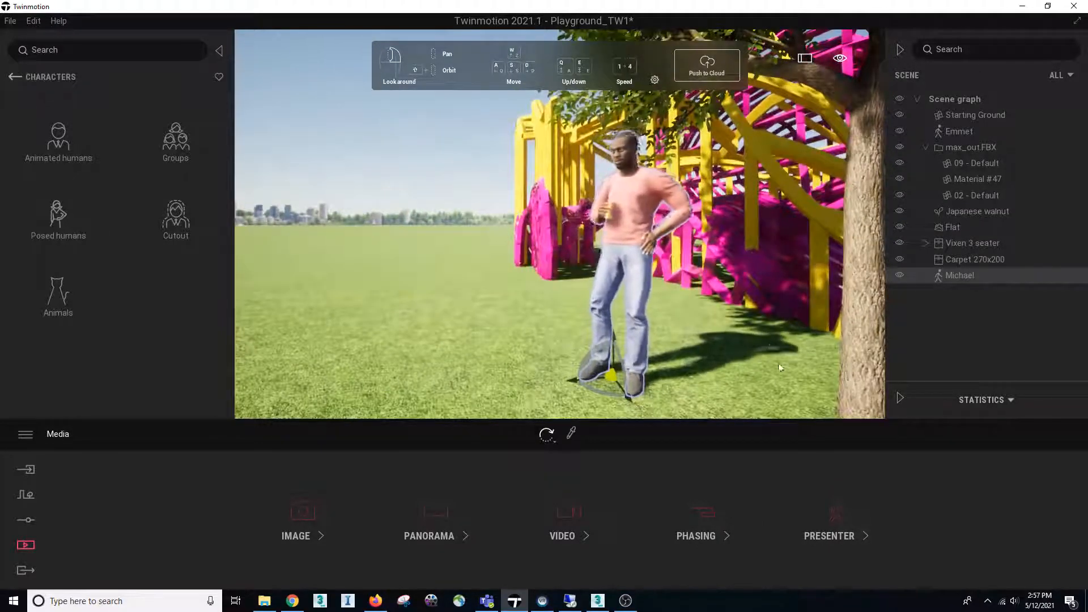